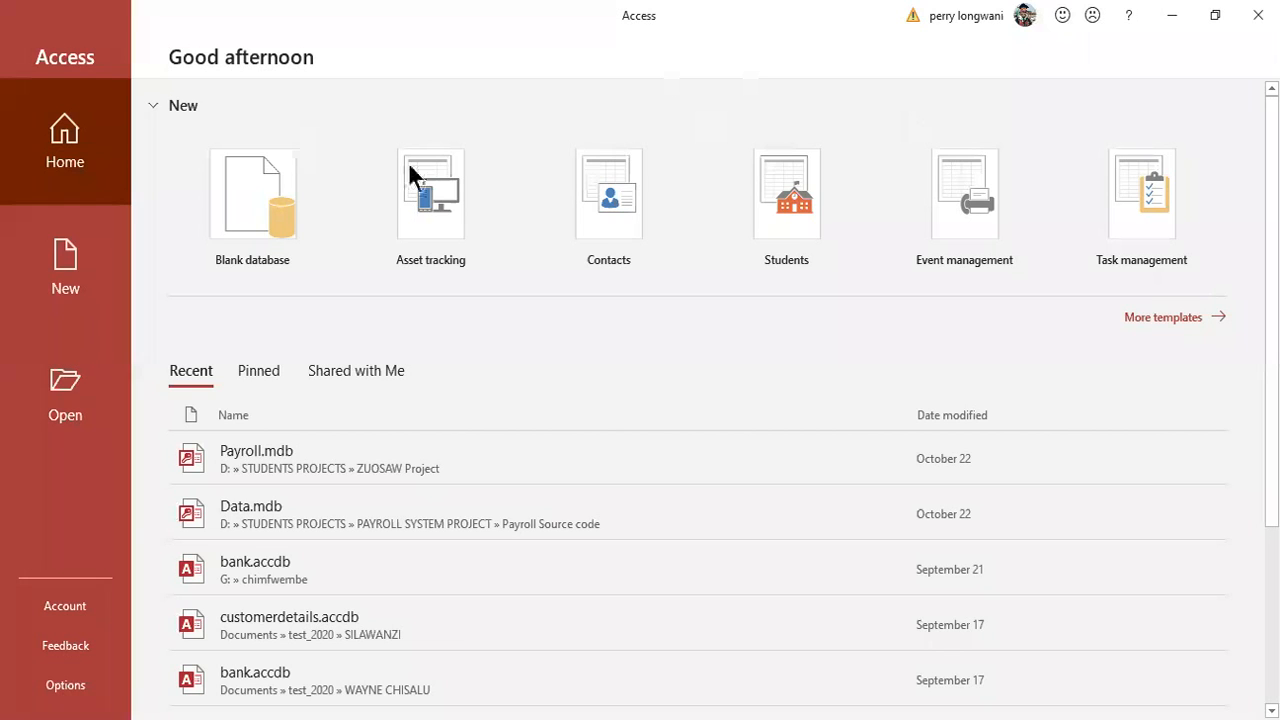
Create a blank desktop database named 'water billing system'.
{"action": "left_click", "coordinate": [504, 412]}
{"action": "left_click", "coordinate": [333, 246]}
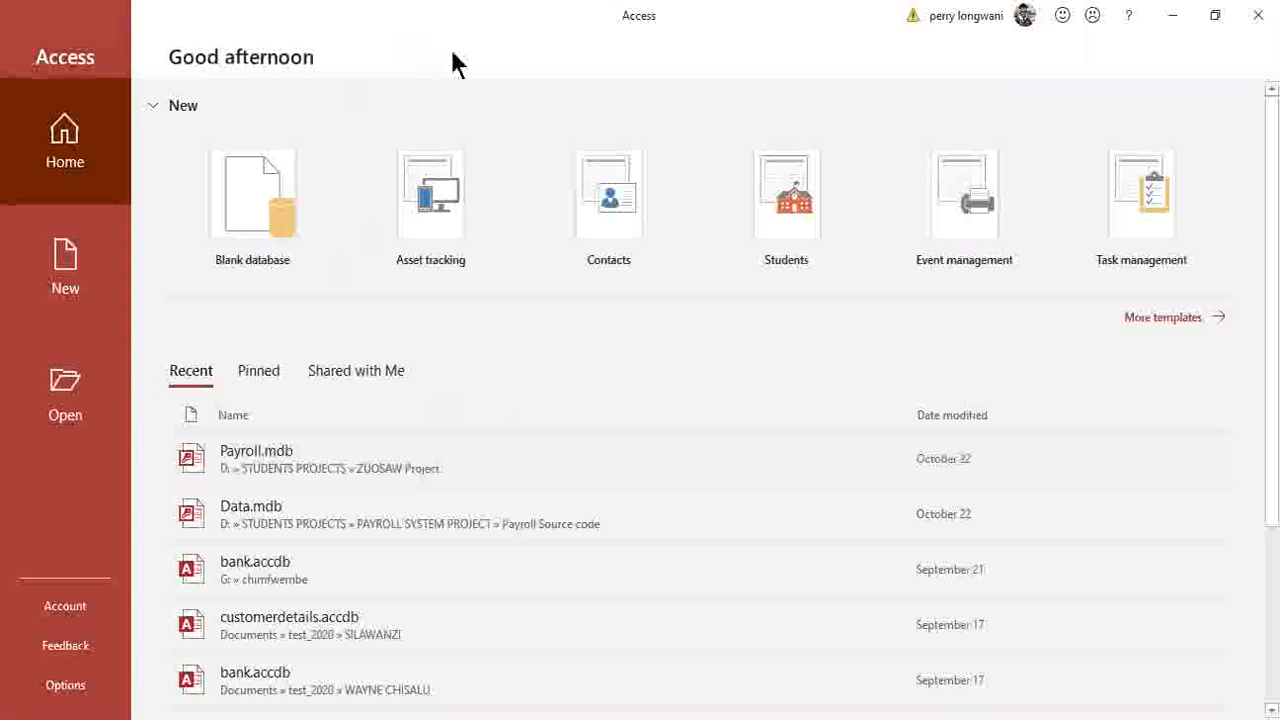
{"action": "left_click", "coordinate": [829, 624]}
{"action": "key", "text": "Down"}
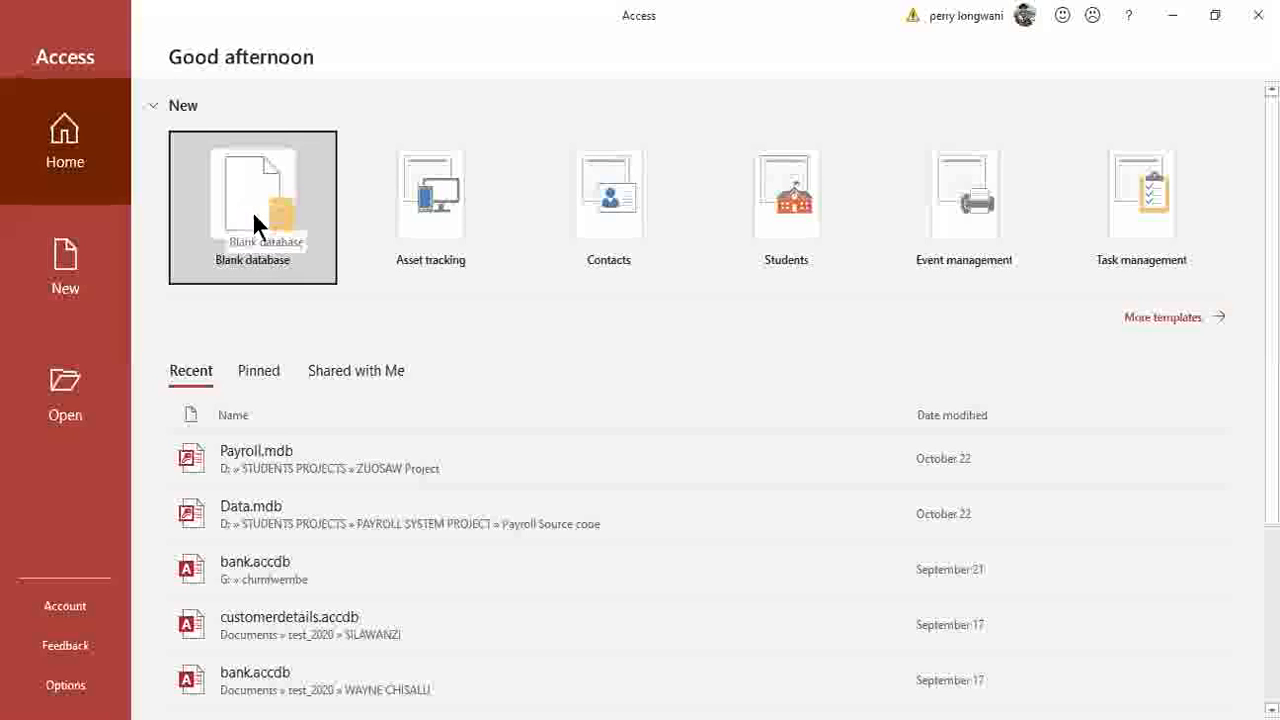
{"action": "left_click", "coordinate": [254, 222]}
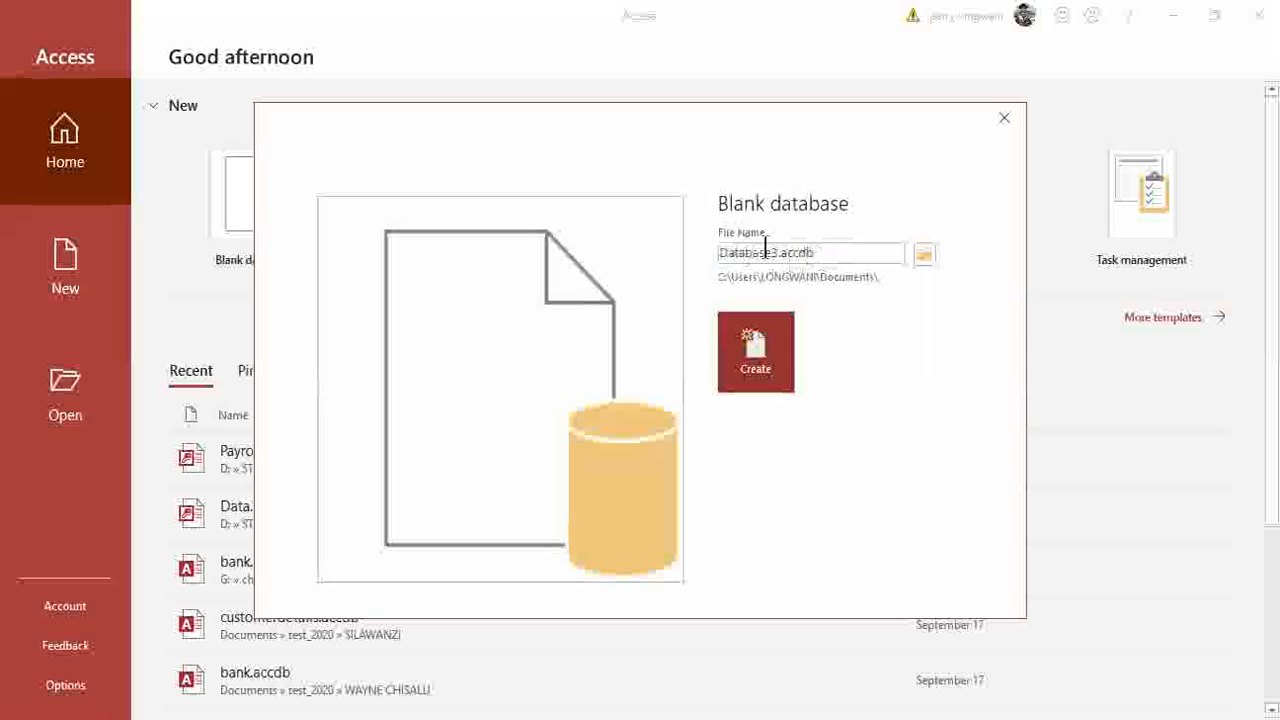
{"action": "left_click", "coordinate": [807, 260]}
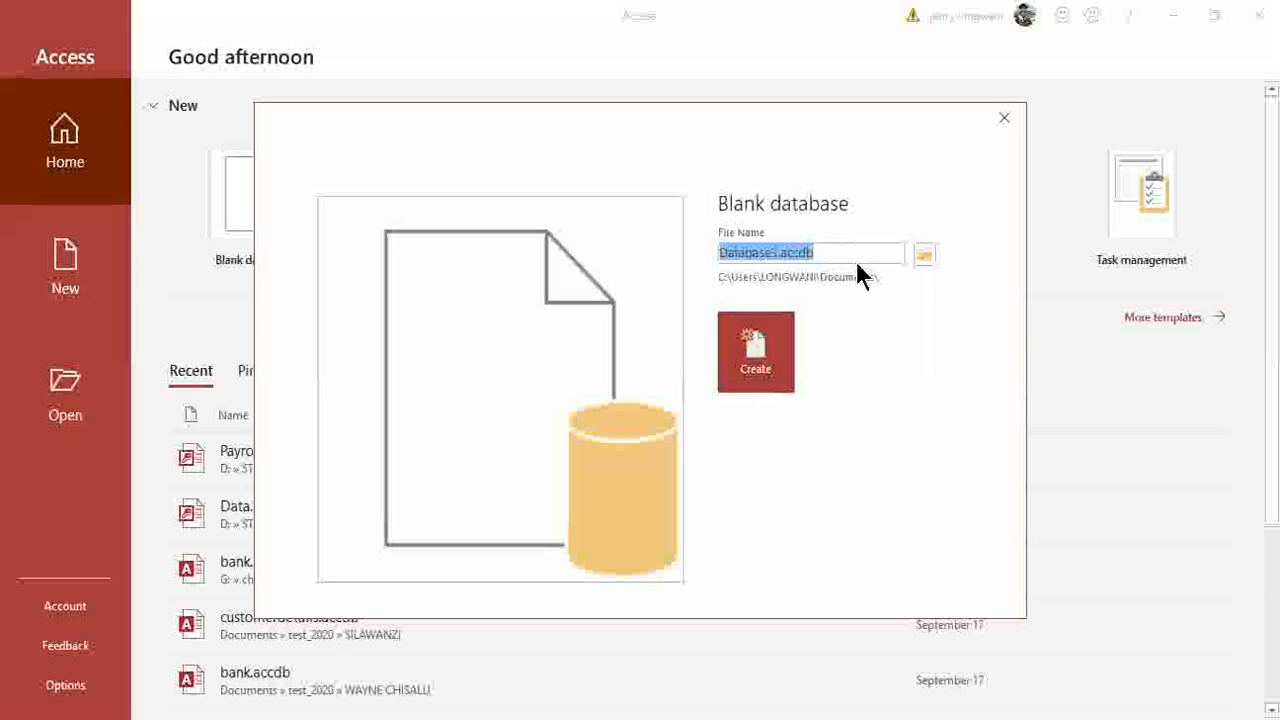
{"action": "type", "text": "water billing"}
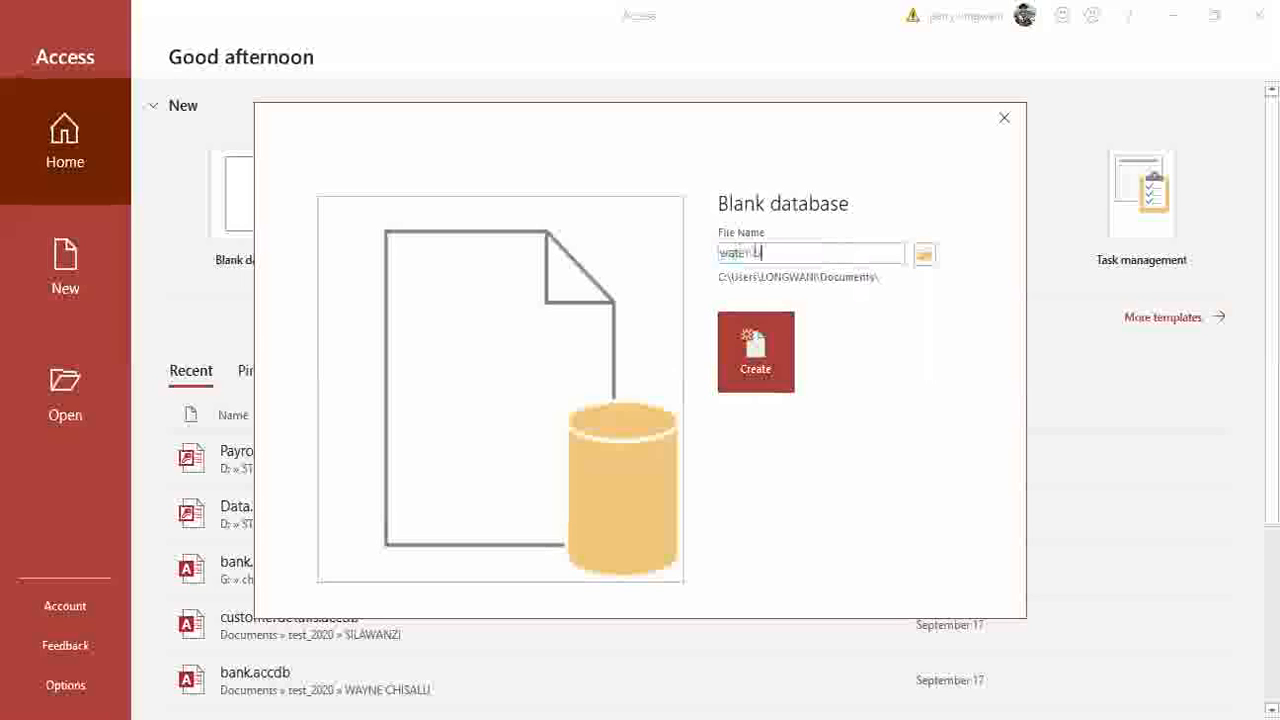
{"action": "type", "text": " system"}
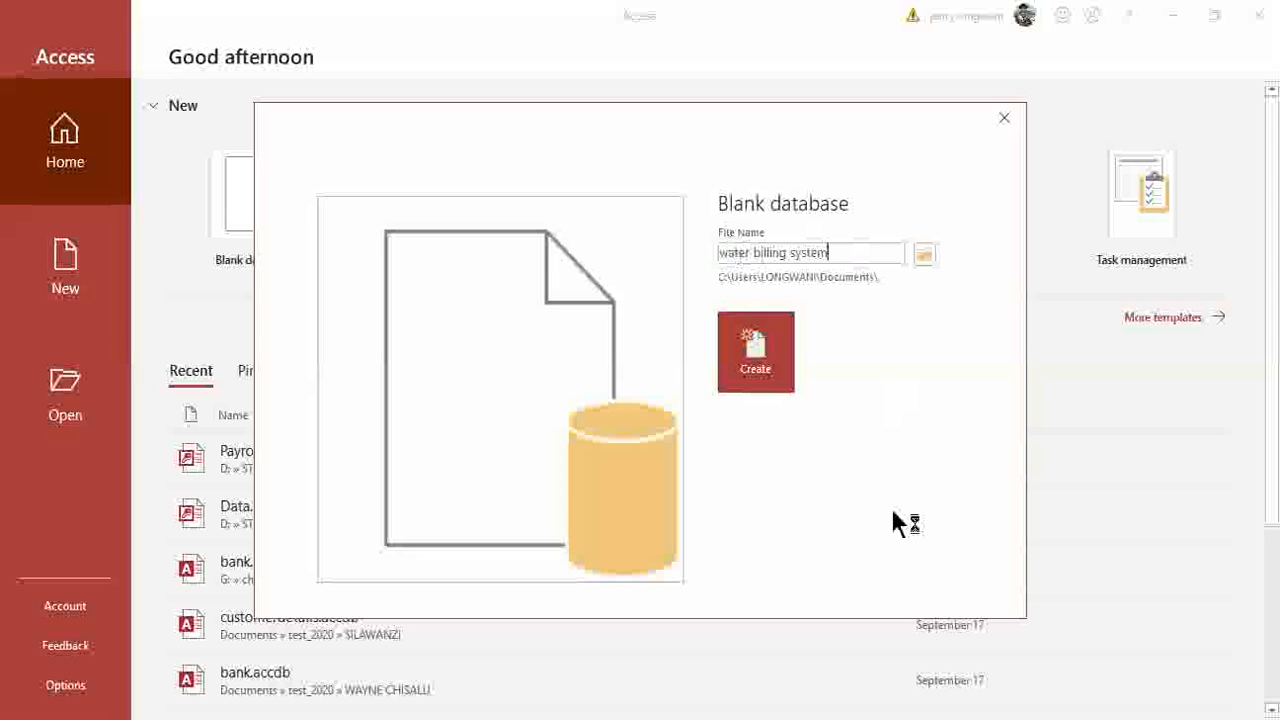
{"action": "left_click", "coordinate": [776, 364]}
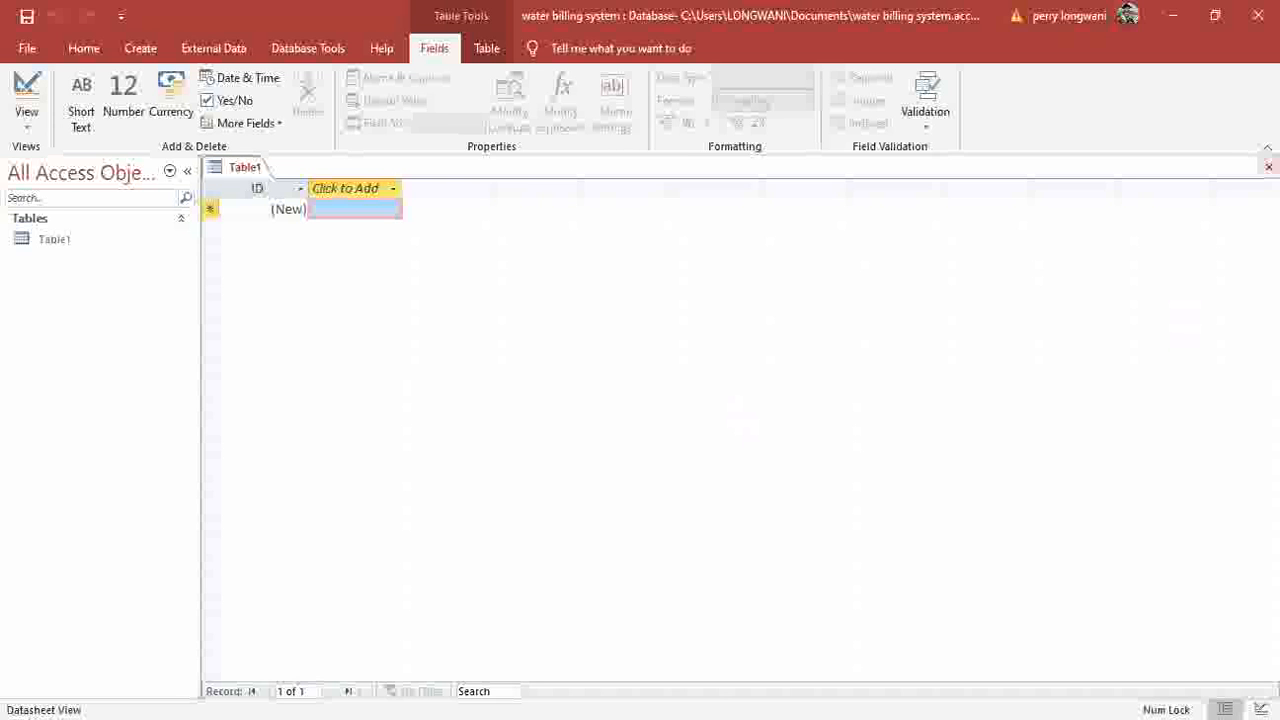
Close the default Table1 datasheet and start a new table in Design View.
{"action": "left_click", "coordinate": [1268, 166]}
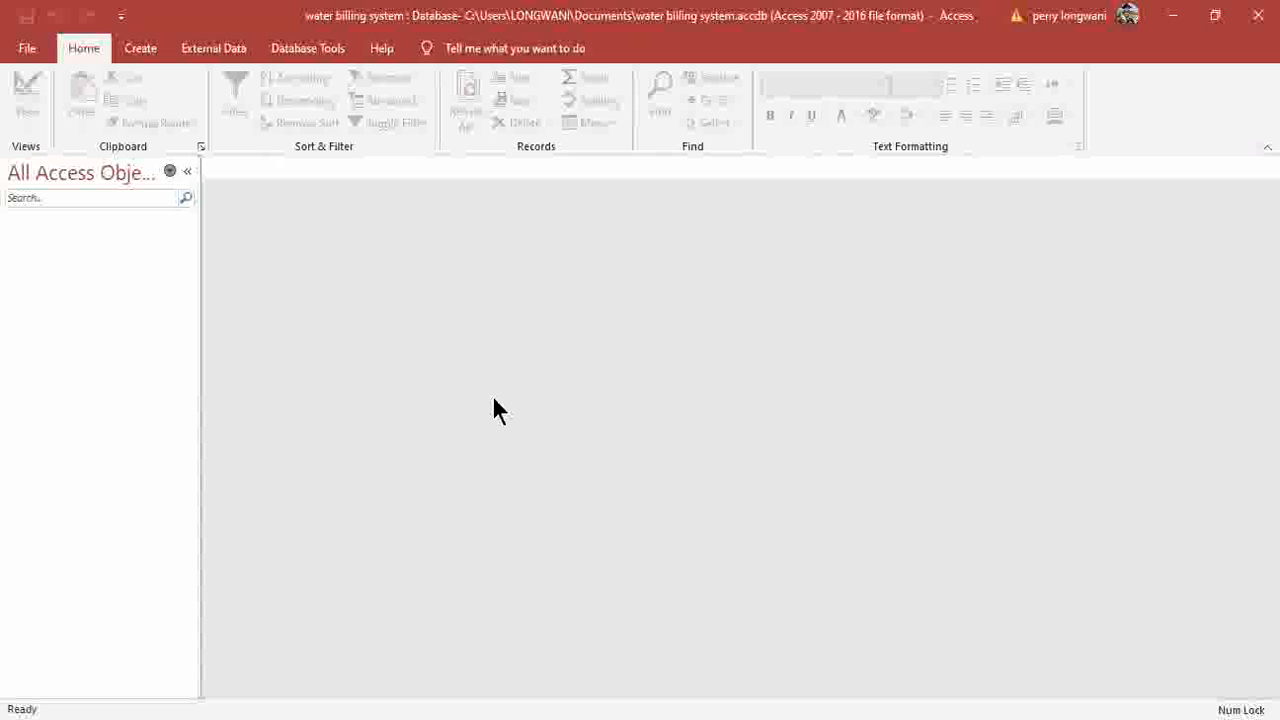
{"action": "left_click", "coordinate": [143, 48]}
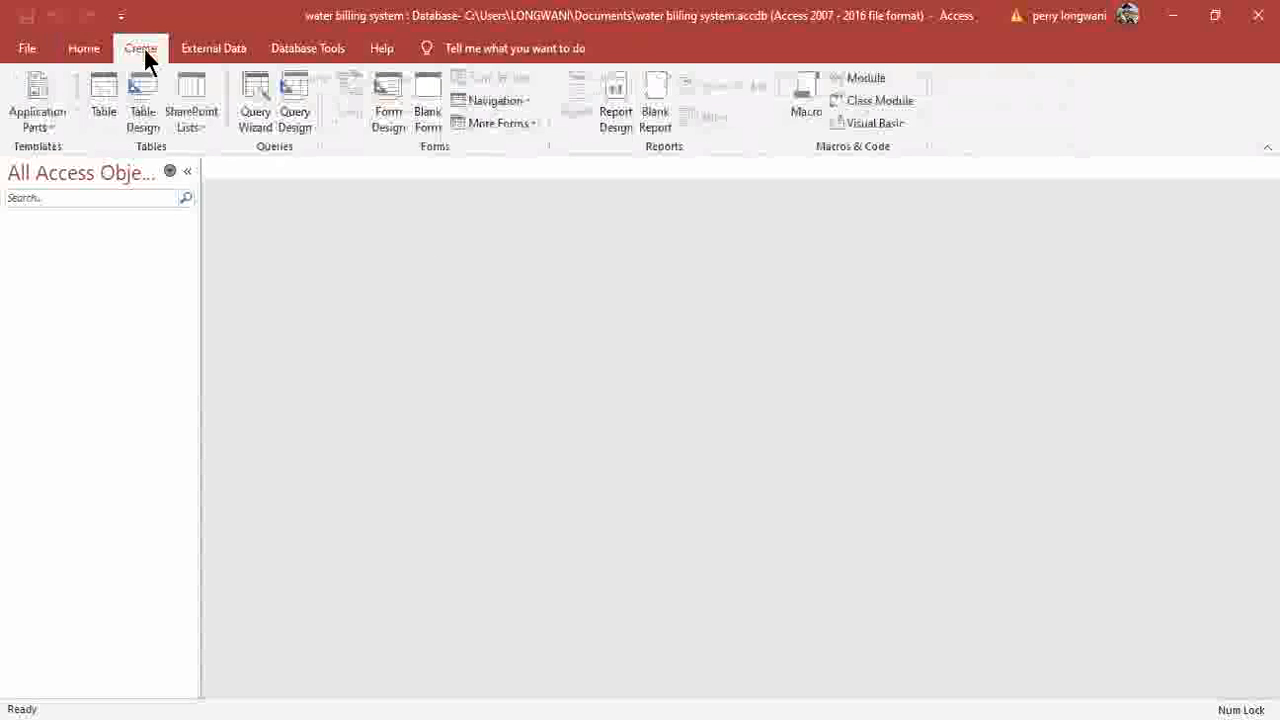
{"action": "left_click", "coordinate": [139, 110]}
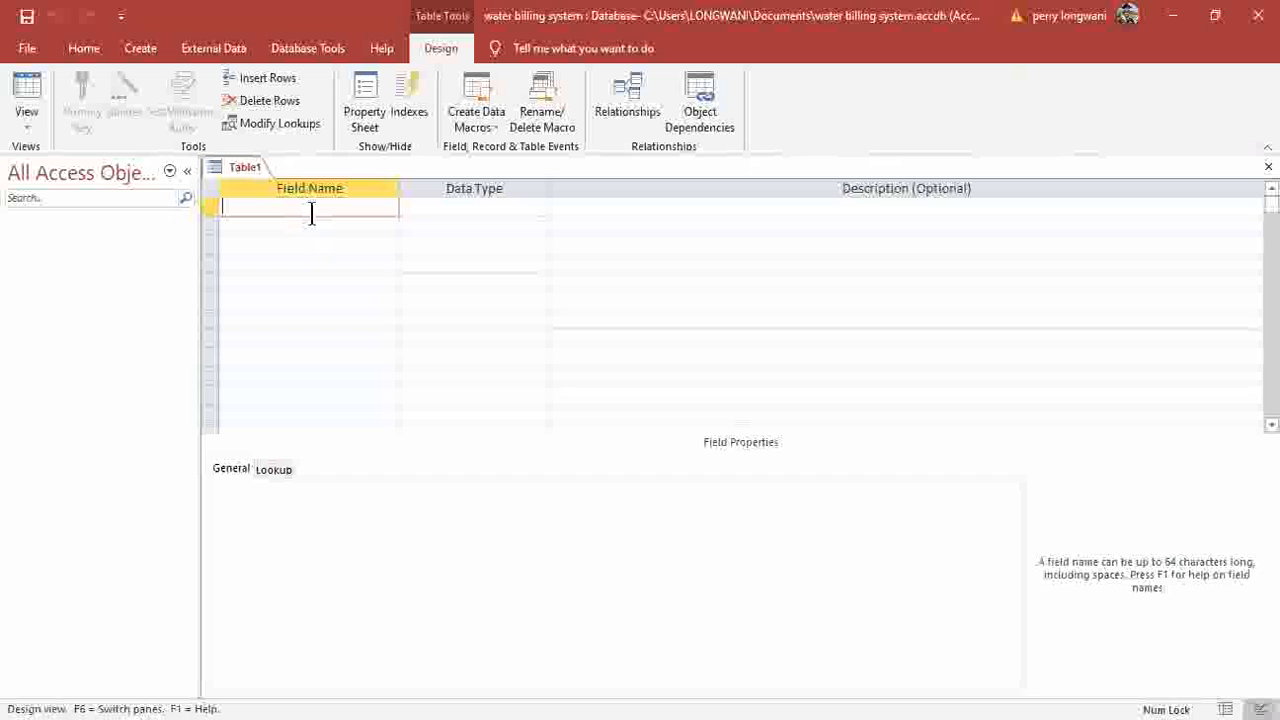
Add the customeraccount field with the Number data type.
{"action": "type", "text": "customeraccount"}
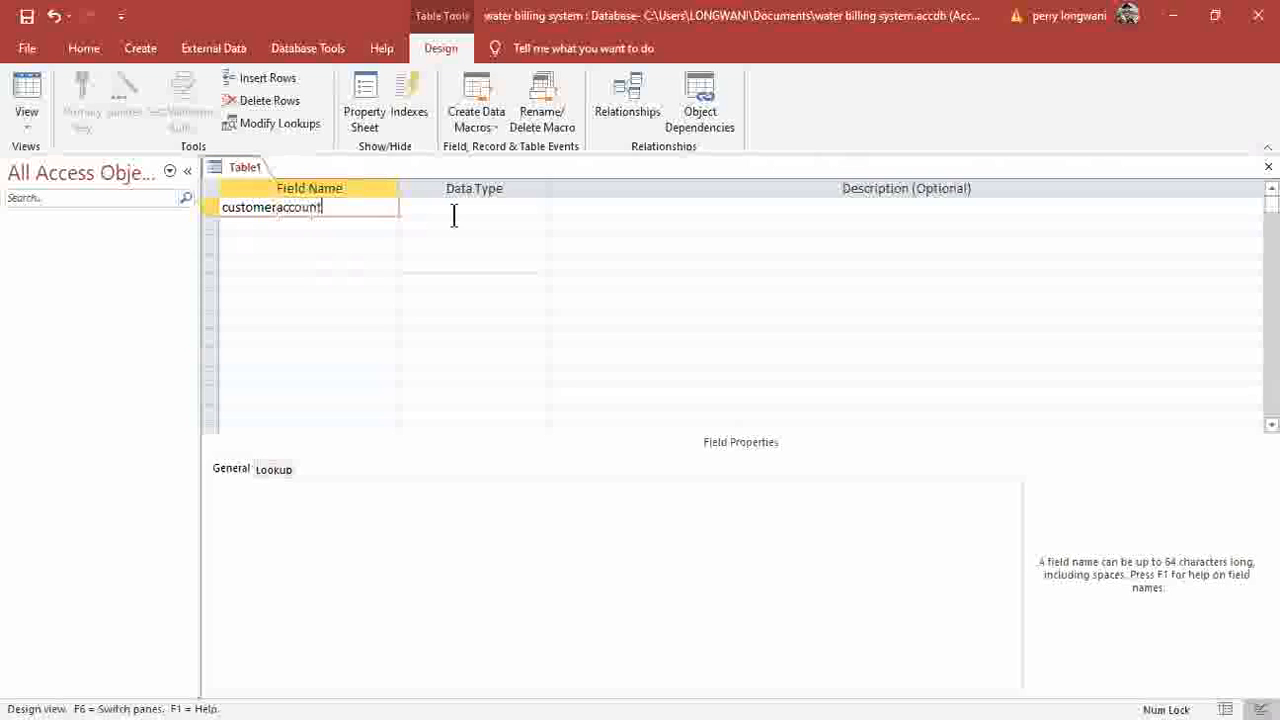
{"action": "left_click", "coordinate": [506, 213]}
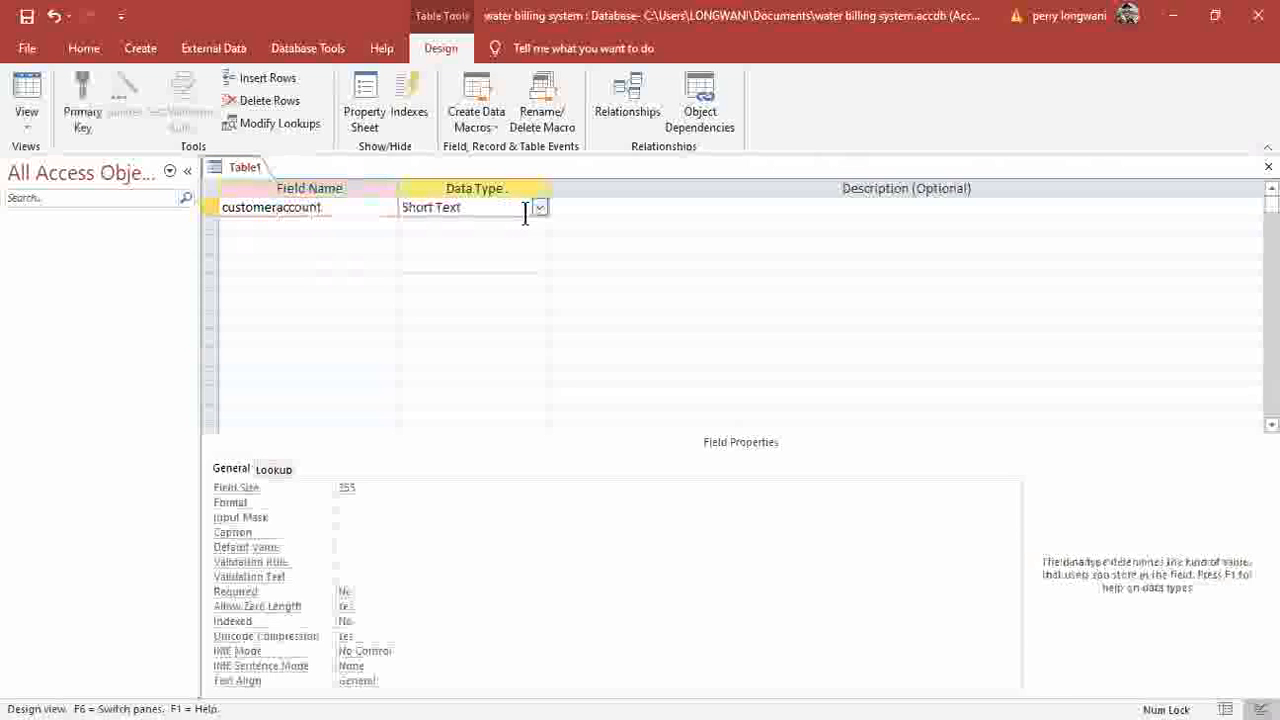
{"action": "left_click", "coordinate": [539, 207]}
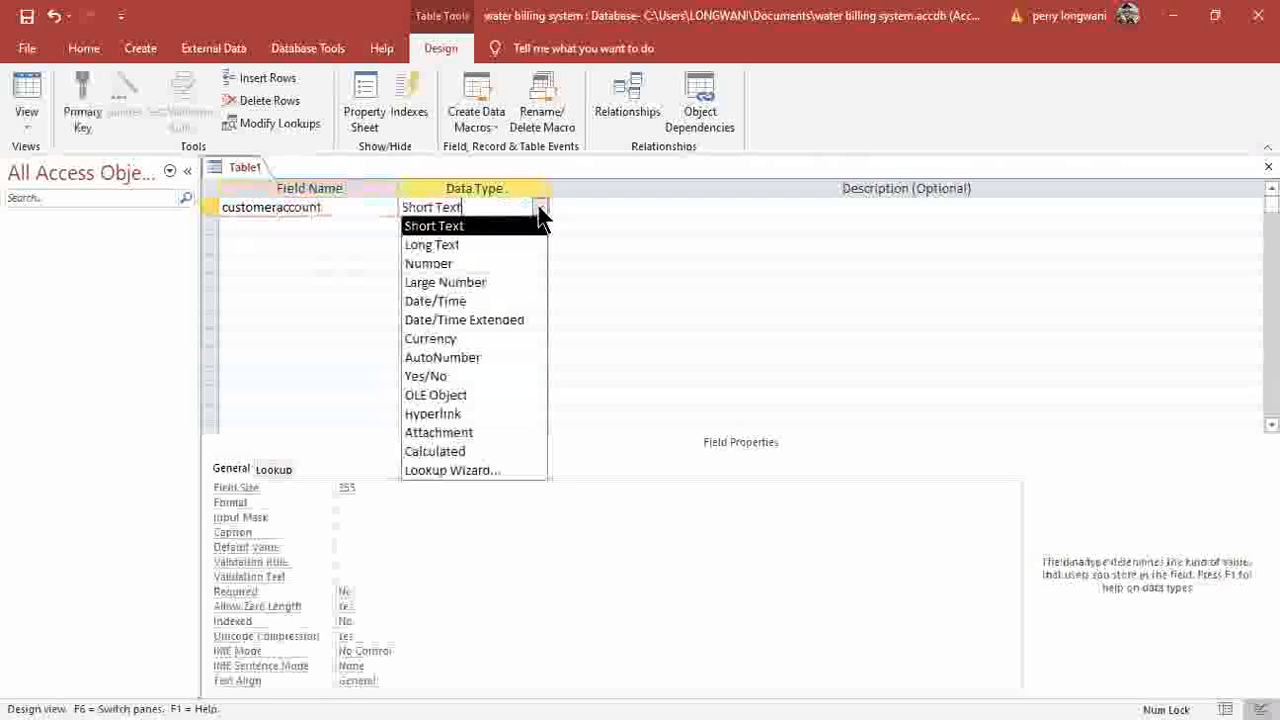
{"action": "left_click", "coordinate": [438, 263]}
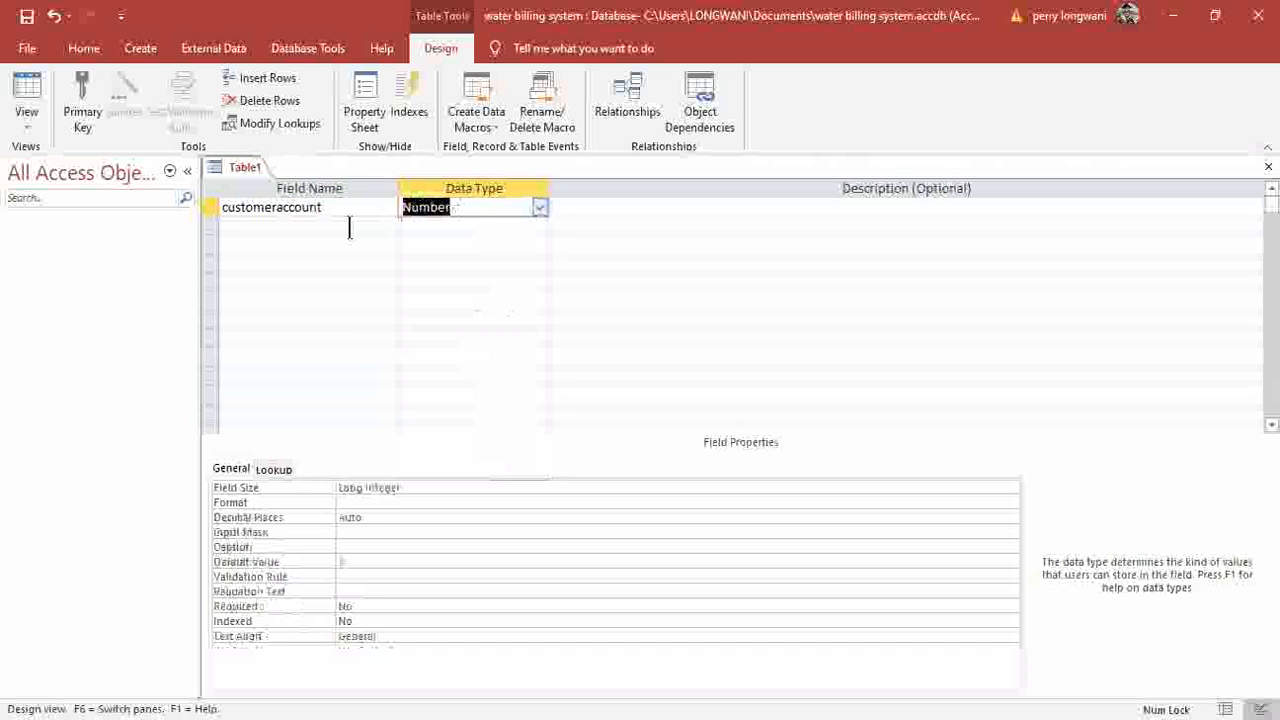
{"action": "left_click", "coordinate": [350, 227]}
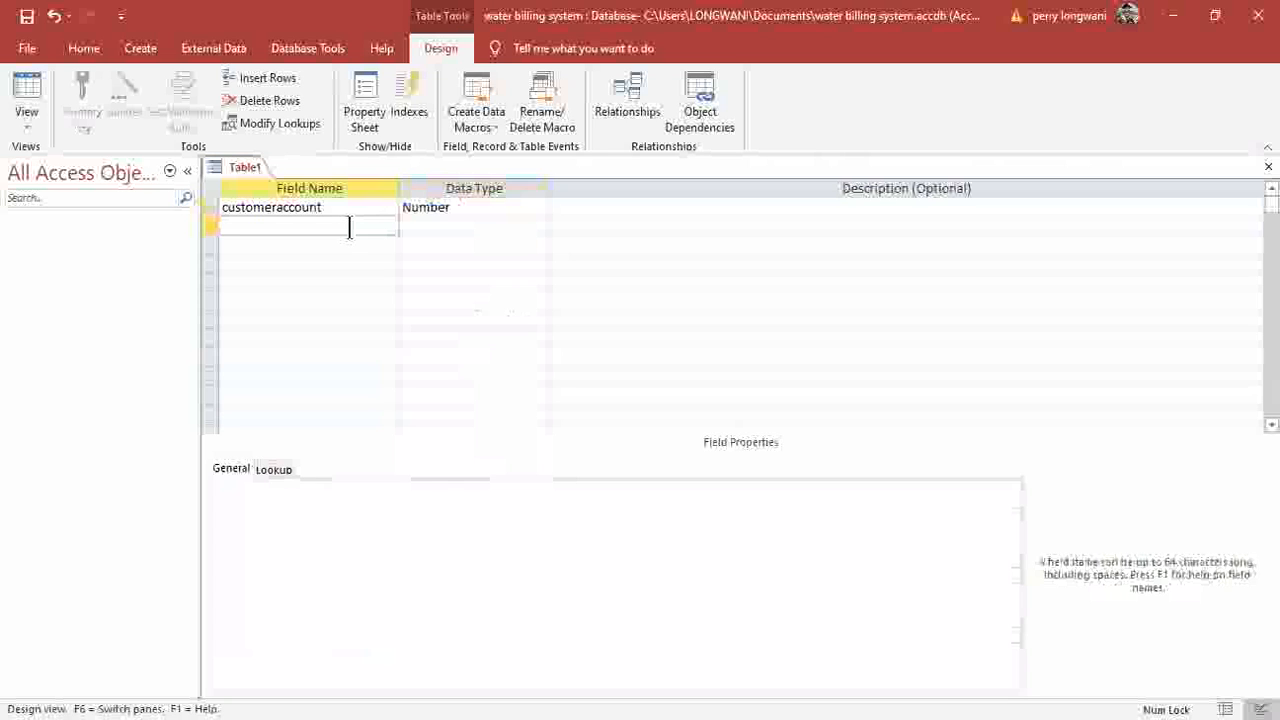
Add firstname and middlename as Long Text fields.
{"action": "type", "text": "firstname"}
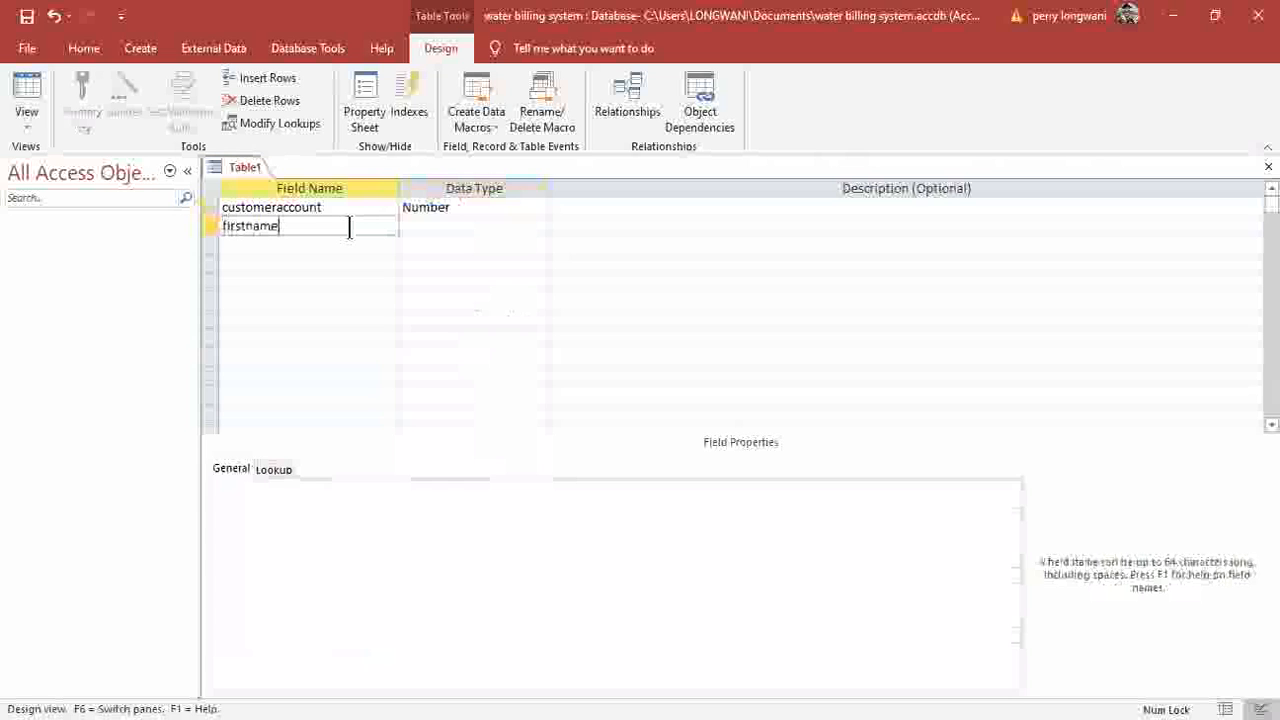
{"action": "left_click", "coordinate": [477, 229]}
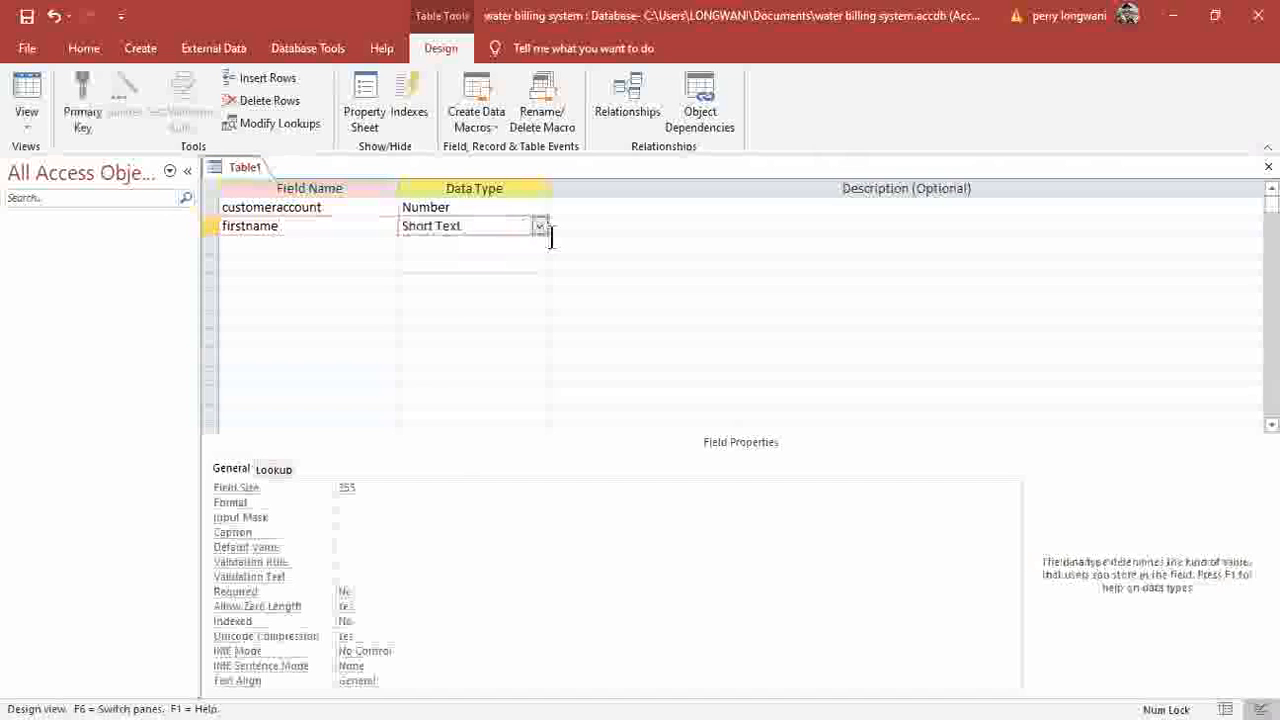
{"action": "left_click", "coordinate": [540, 228]}
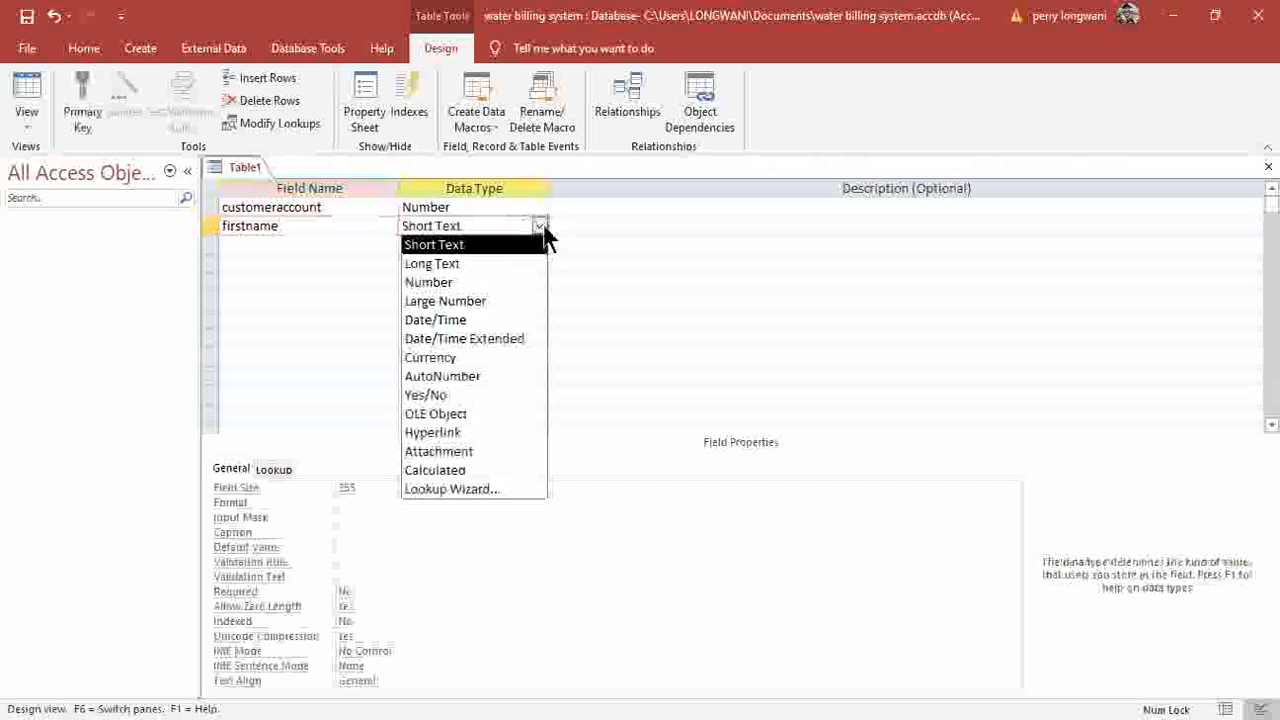
{"action": "left_click", "coordinate": [432, 264]}
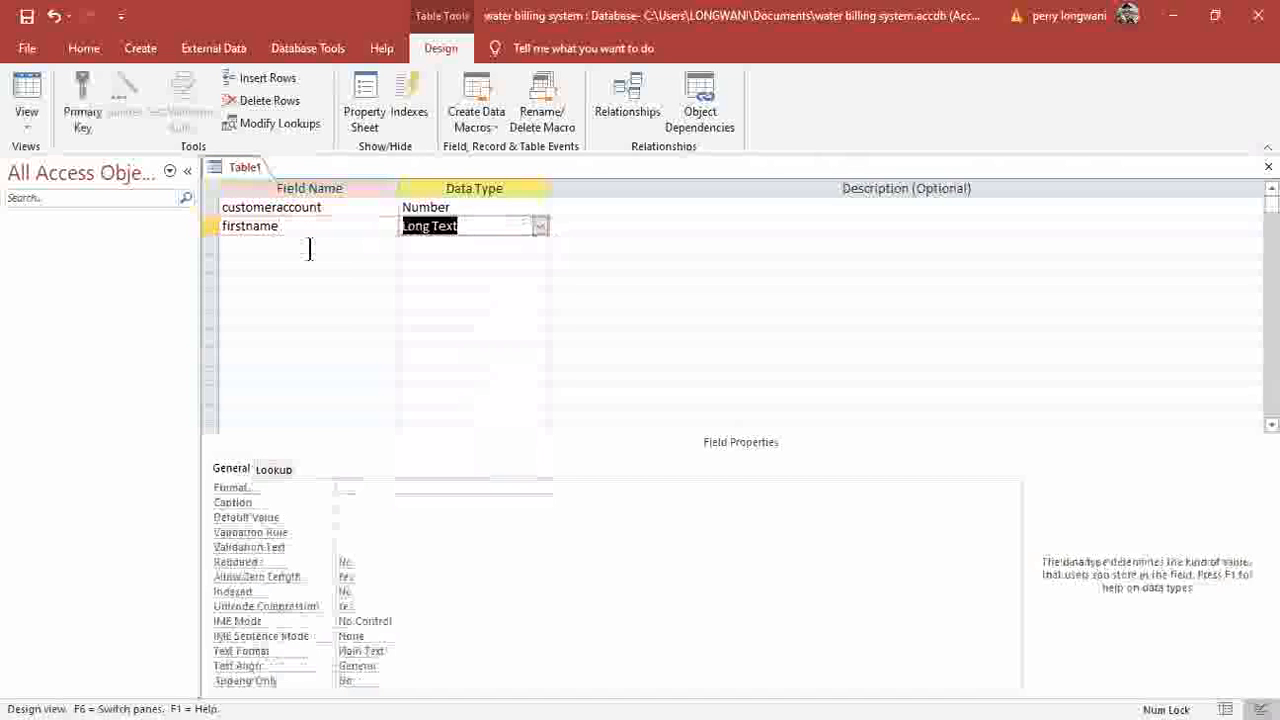
{"action": "left_click", "coordinate": [310, 247]}
{"action": "type", "text": "middlename"}
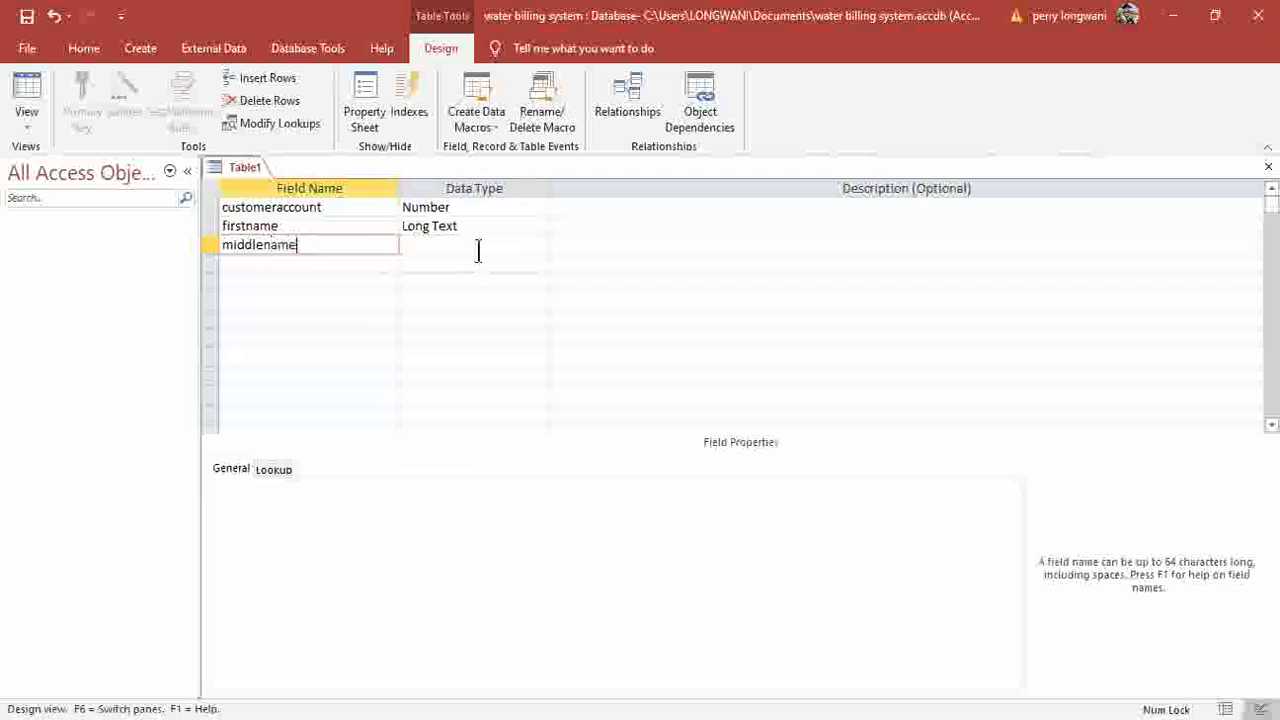
{"action": "left_click", "coordinate": [539, 246]}
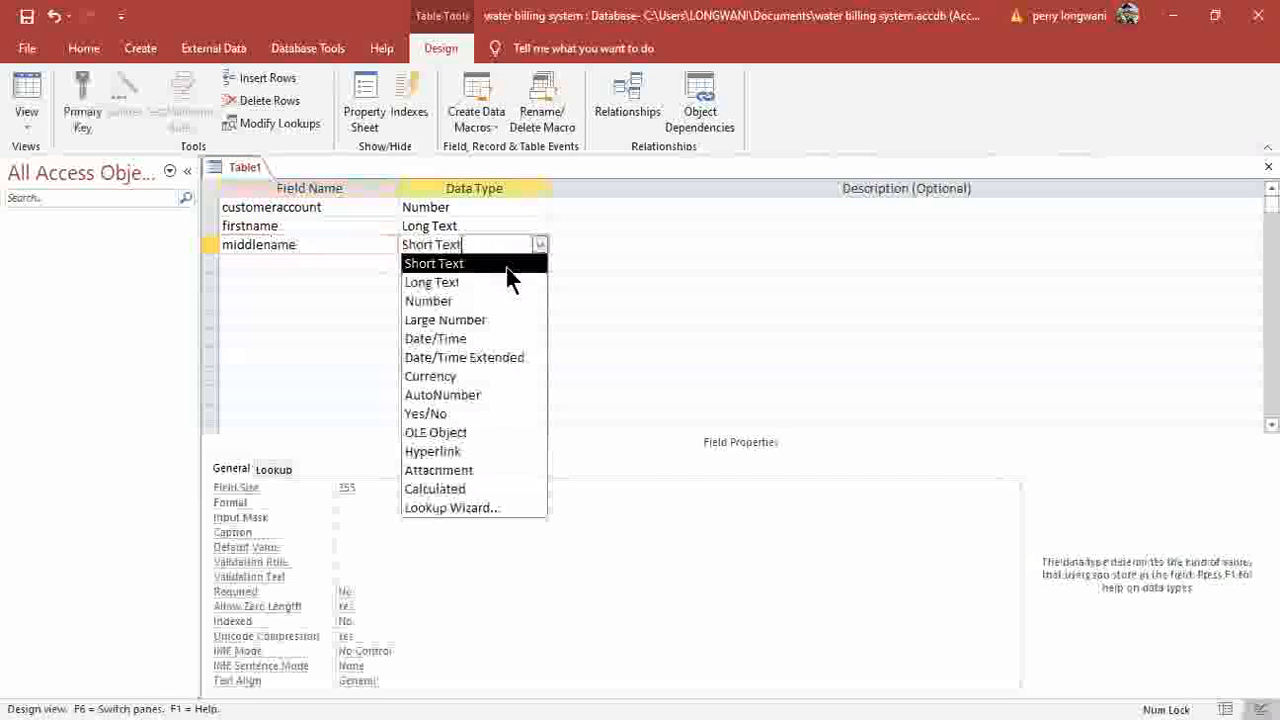
{"action": "left_click", "coordinate": [446, 283]}
{"action": "left_click", "coordinate": [306, 261]}
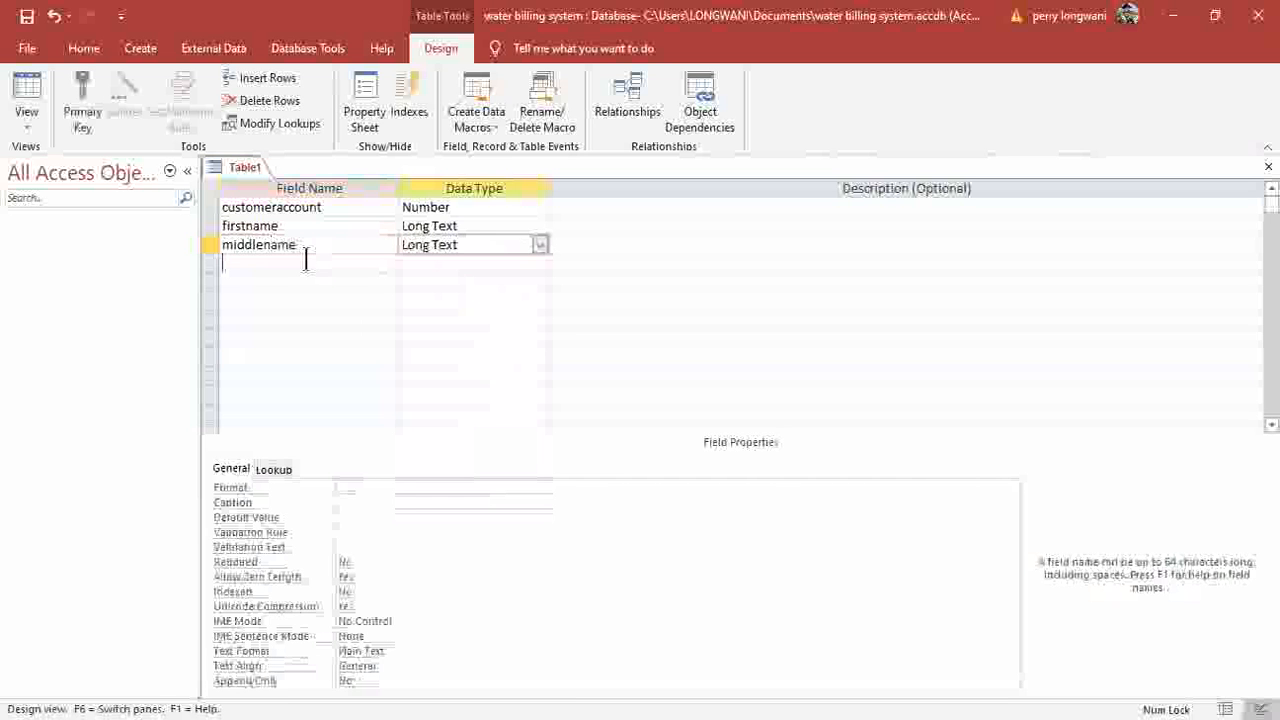
Add lastname and address as Long Text fields, then name the next field class.
{"action": "type", "text": "lastname"}
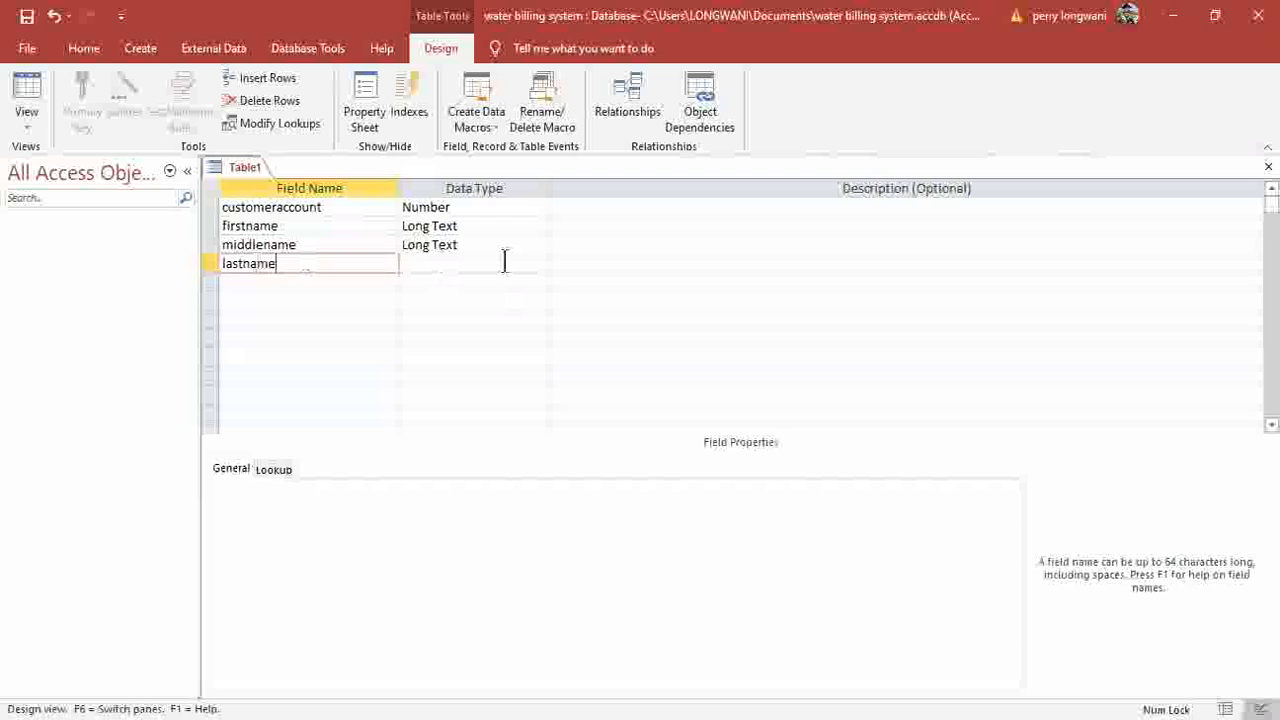
{"action": "left_click", "coordinate": [536, 266]}
{"action": "left_click", "coordinate": [539, 265]}
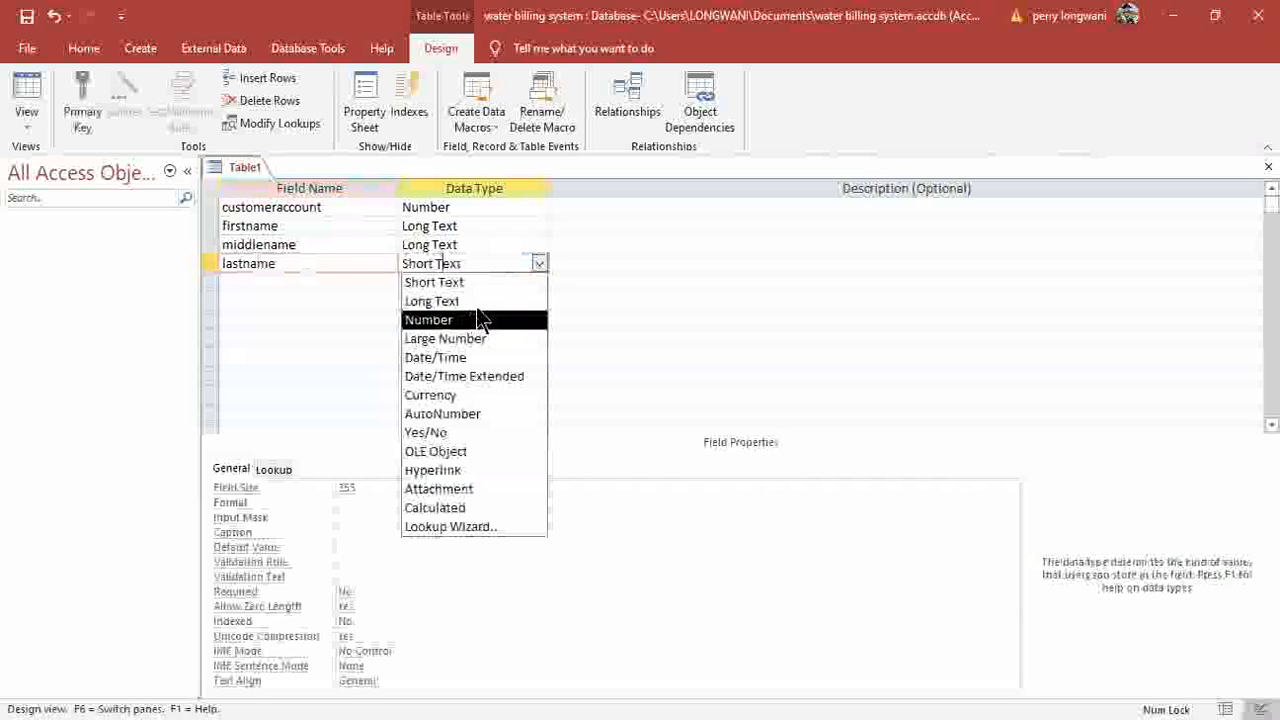
{"action": "left_click", "coordinate": [330, 279]}
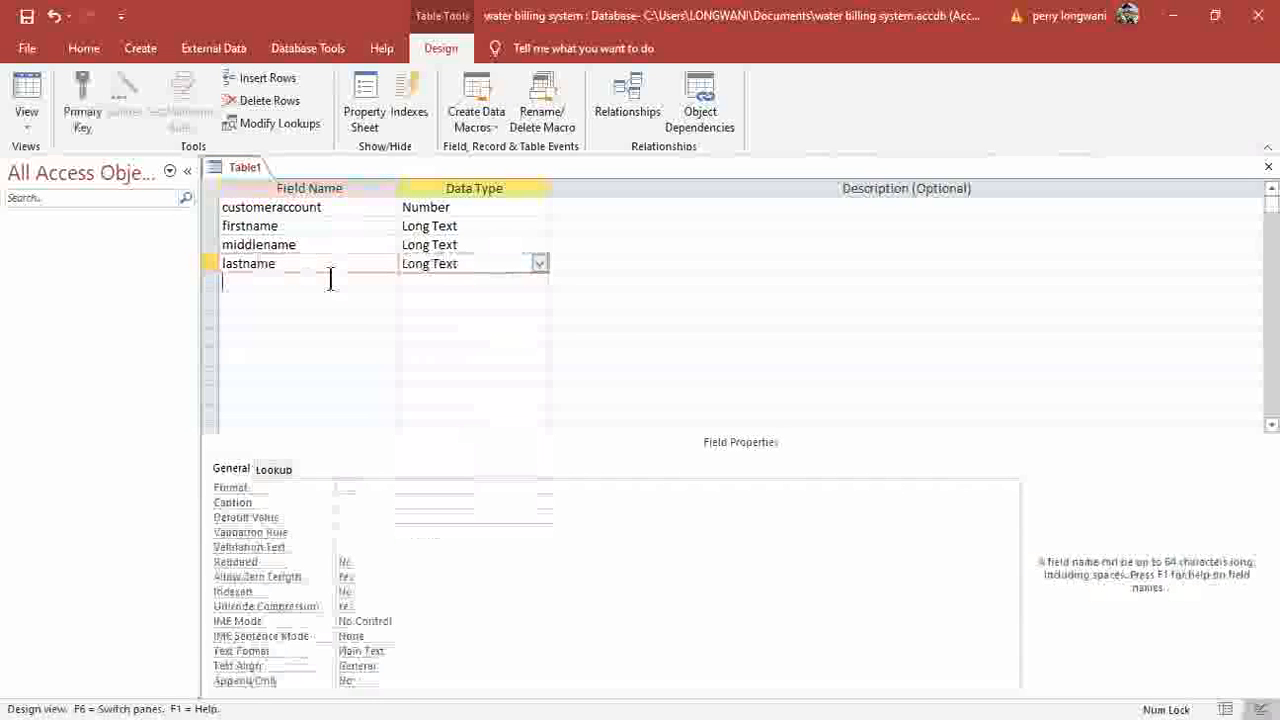
{"action": "type", "text": "address"}
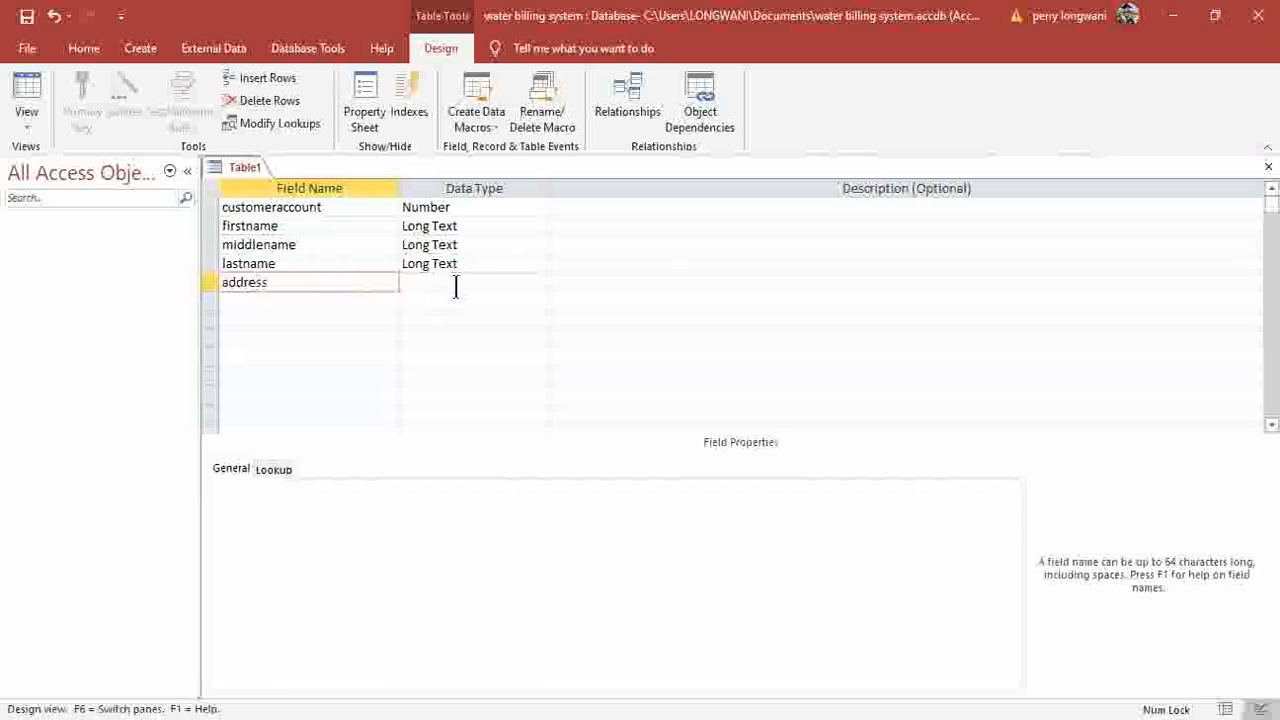
{"action": "key", "text": "Tab"}
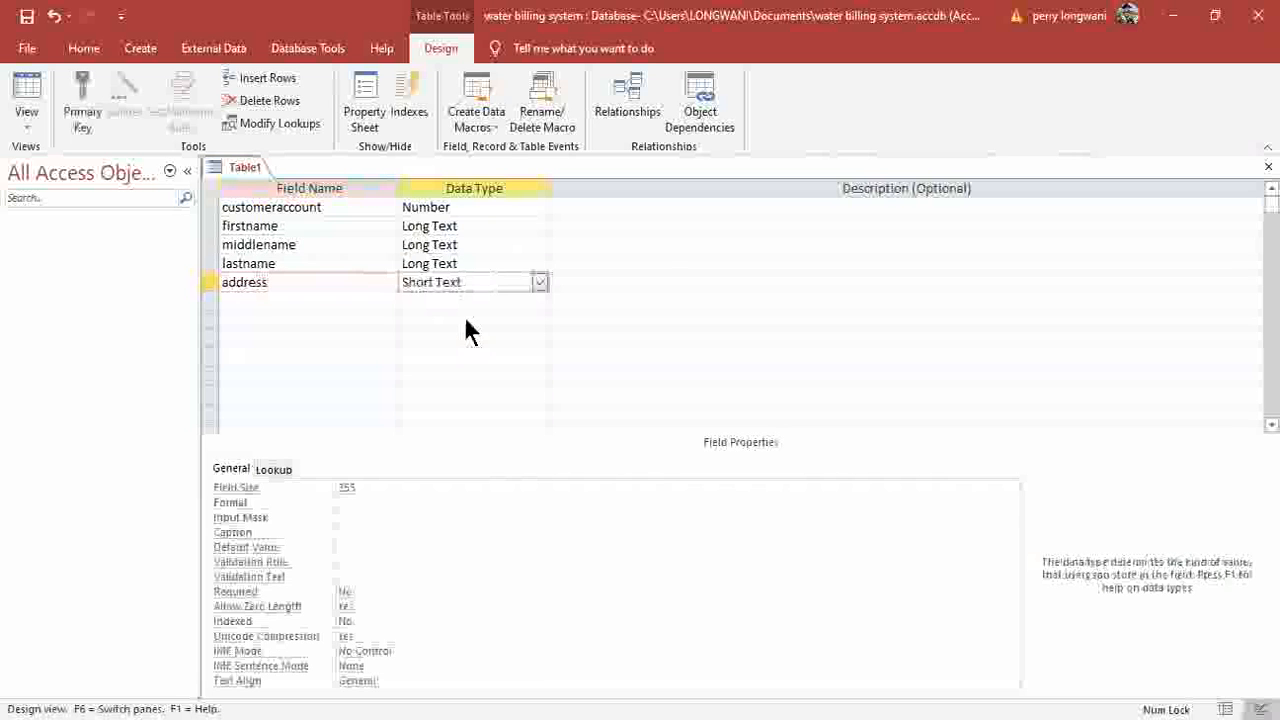
{"action": "key", "text": "alt+Down"}
{"action": "key", "text": "Return"}
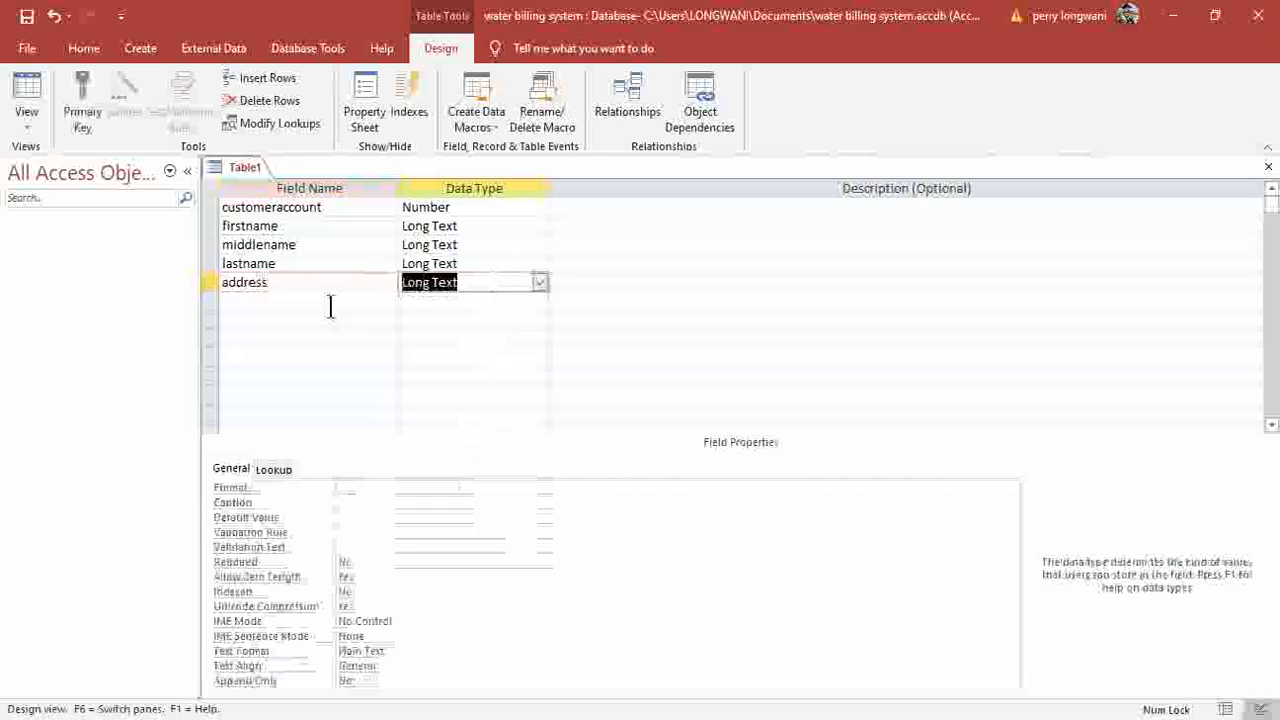
{"action": "left_click", "coordinate": [330, 304]}
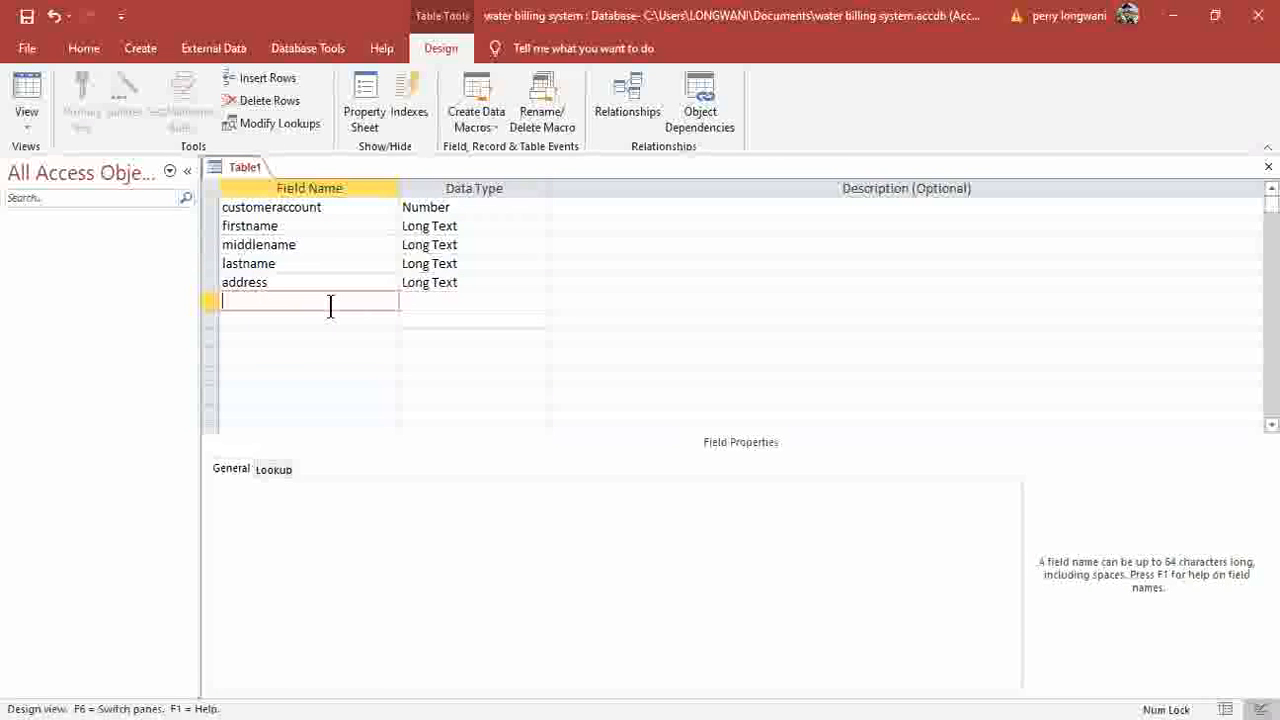
{"action": "type", "text": "class"}
Turn class into a Lookup Wizard field with manually typed values.
{"action": "left_click", "coordinate": [453, 301]}
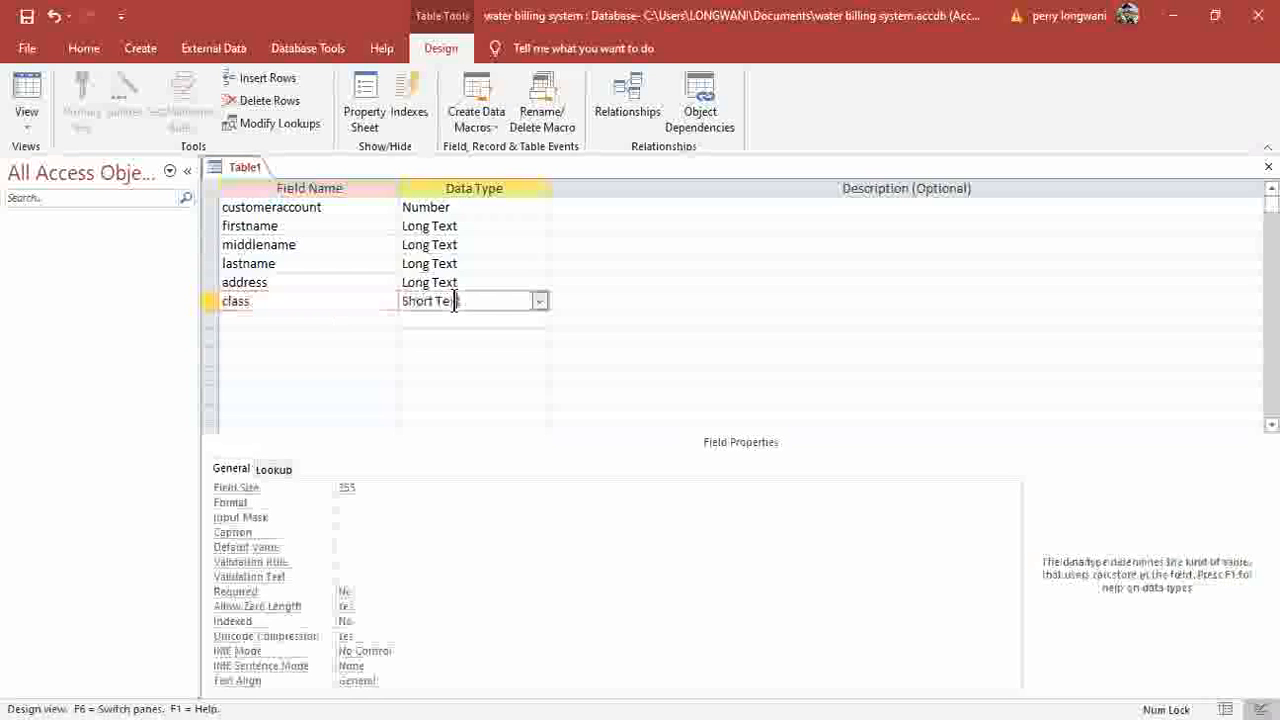
{"action": "left_click", "coordinate": [540, 302]}
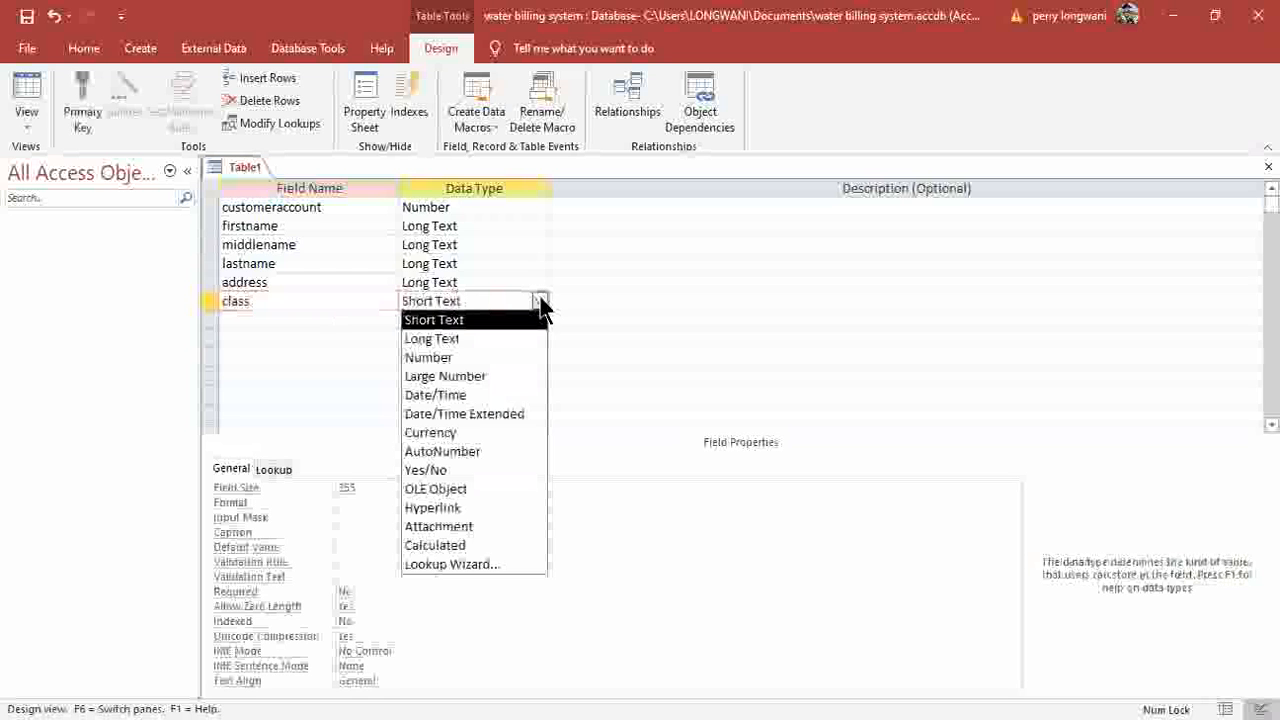
{"action": "left_click", "coordinate": [463, 564]}
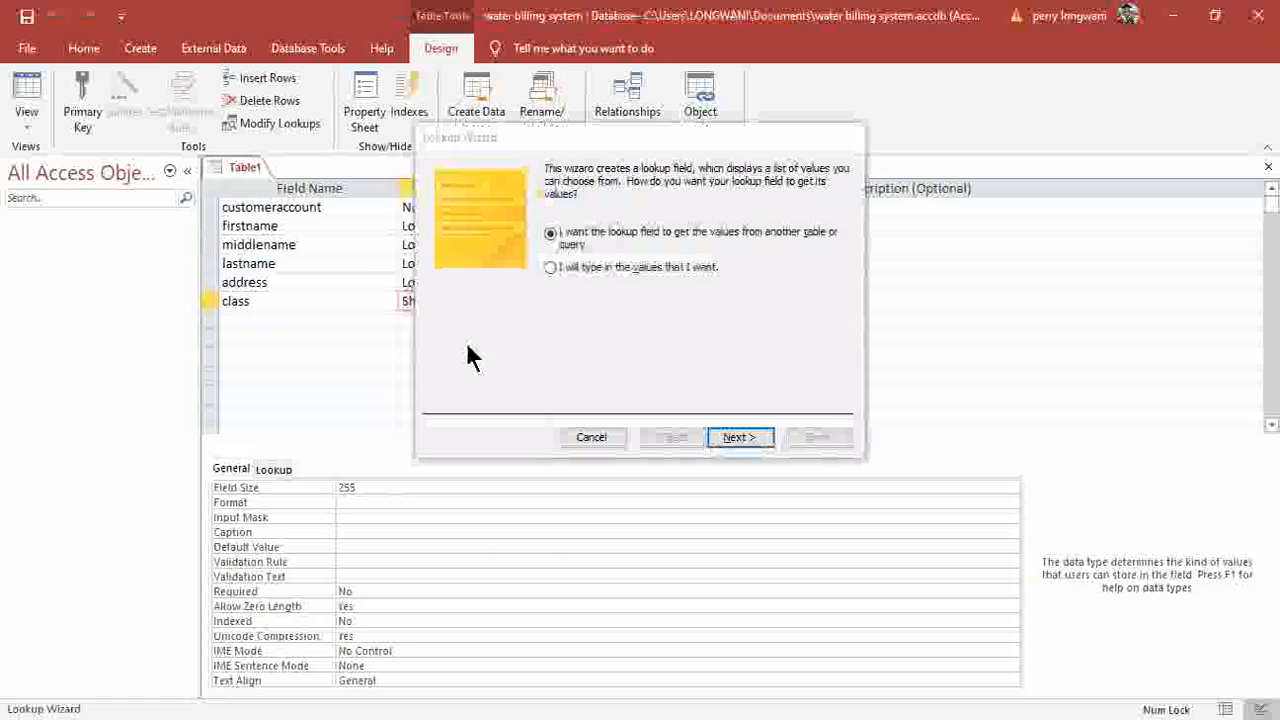
{"action": "left_click", "coordinate": [551, 268]}
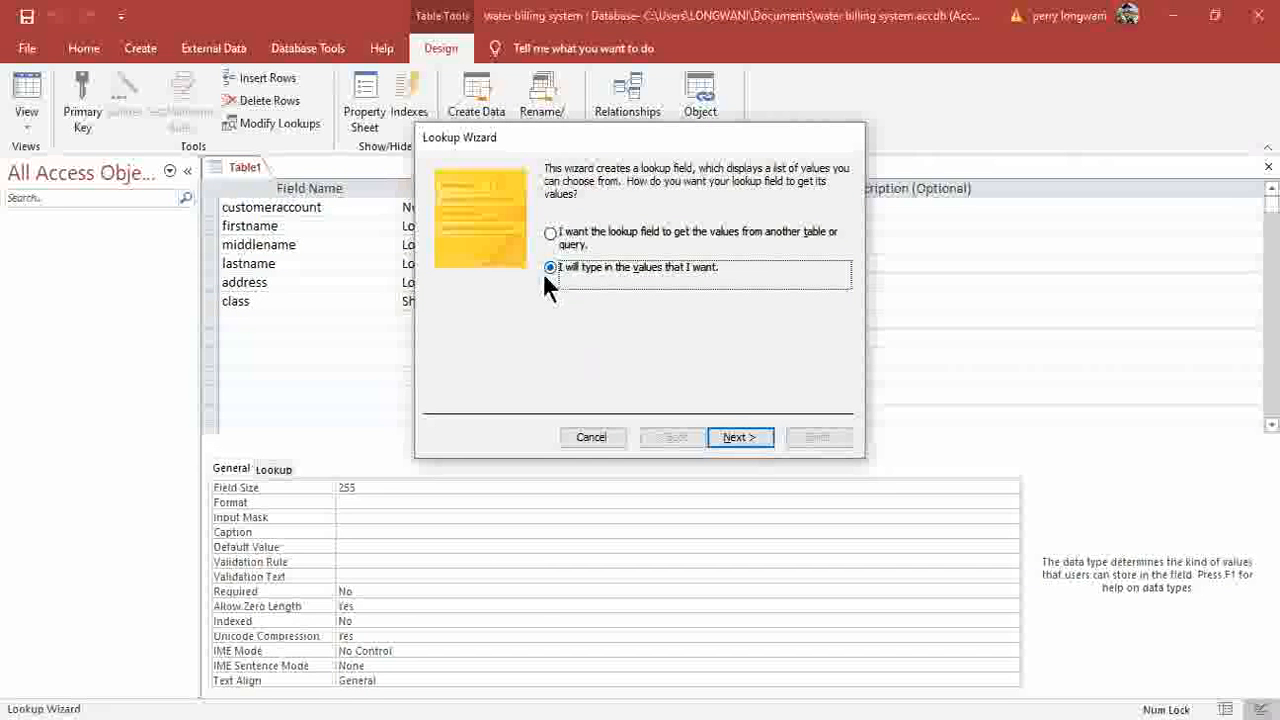
{"action": "left_click", "coordinate": [740, 437]}
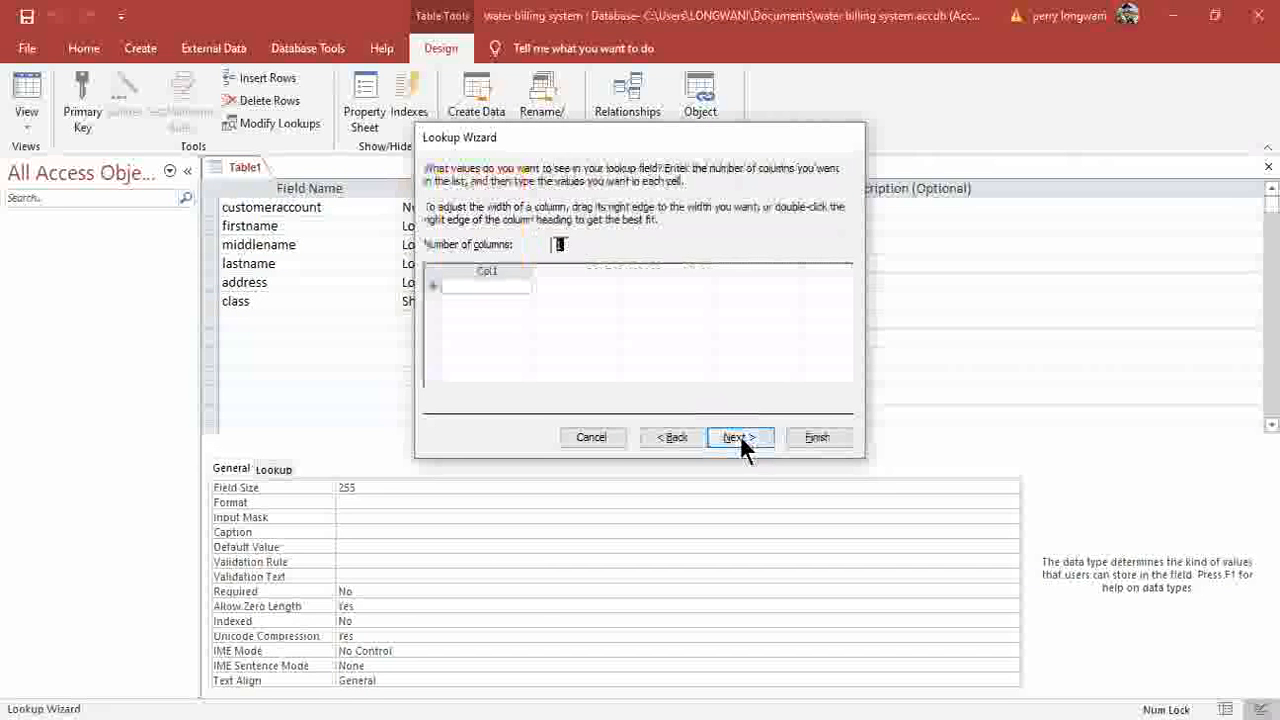
{"action": "left_click", "coordinate": [492, 285]}
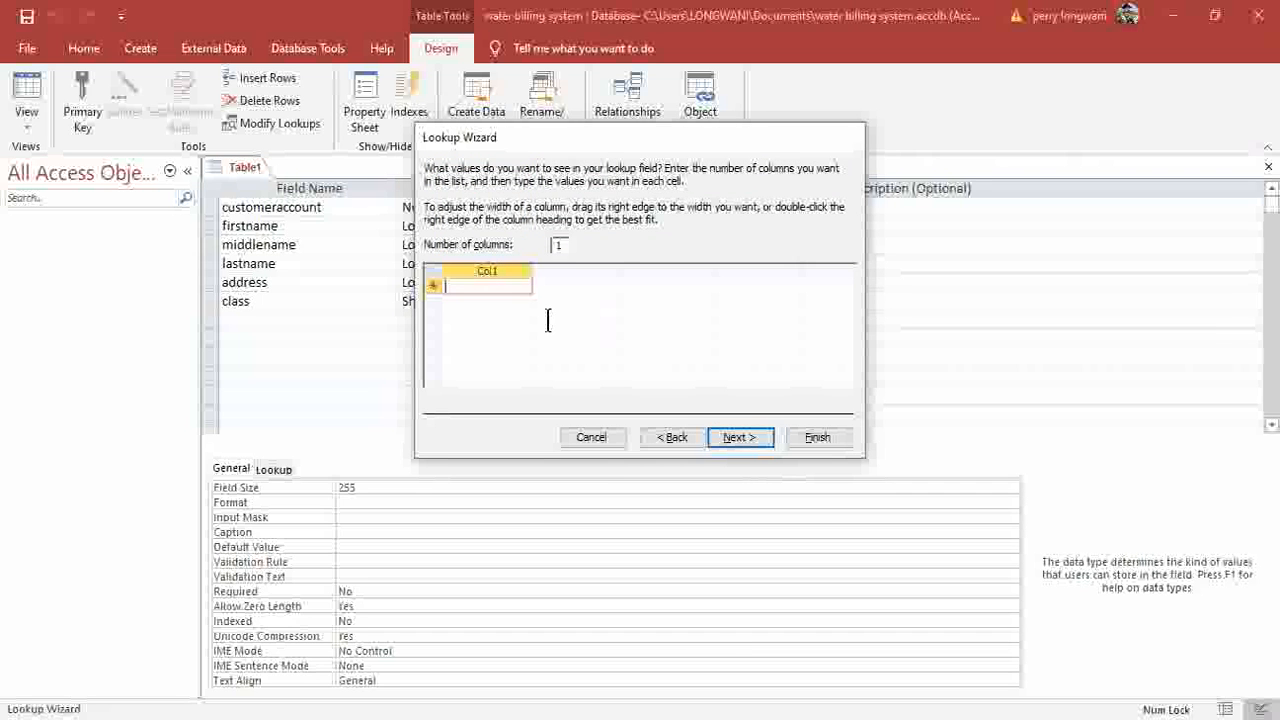
{"action": "key", "text": "Escape"}
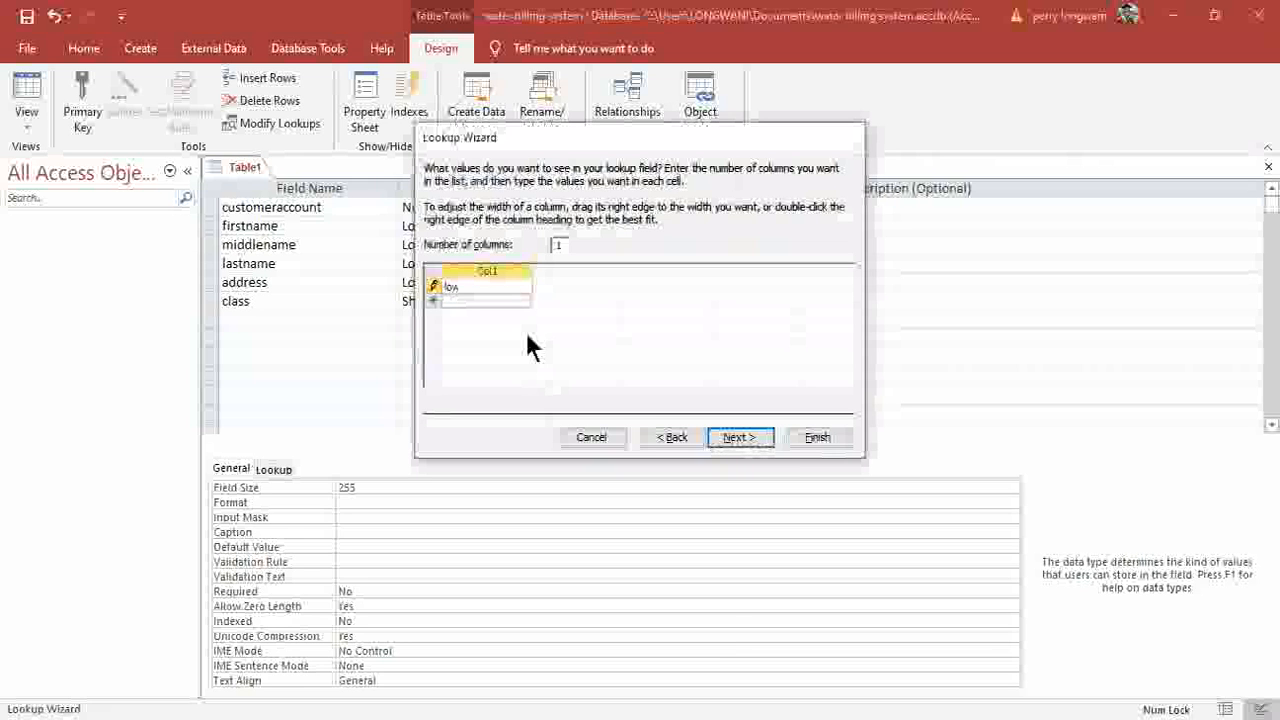
Enter the lookup values low, medium and high and finish the wizard.
{"action": "type", "text": "w"}
{"action": "left_click", "coordinate": [484, 304]}
{"action": "type", "text": "medium"}
{"action": "left_click", "coordinate": [480, 316]}
{"action": "type", "text": "h"}
{"action": "type", "text": "ogh"}
{"action": "key", "text": "BackSpace"}
{"action": "key", "text": "BackSpace"}
{"action": "key", "text": "BackSpace"}
{"action": "type", "text": "igh"}
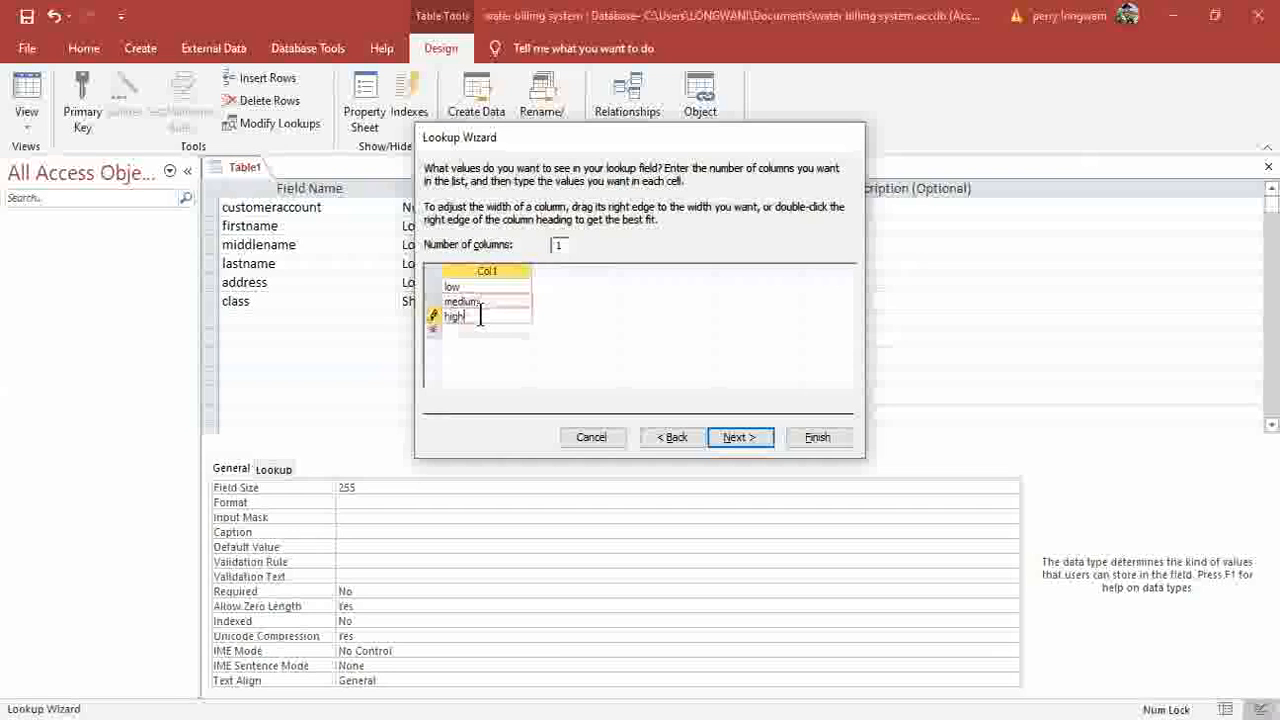
{"action": "left_click", "coordinate": [740, 440]}
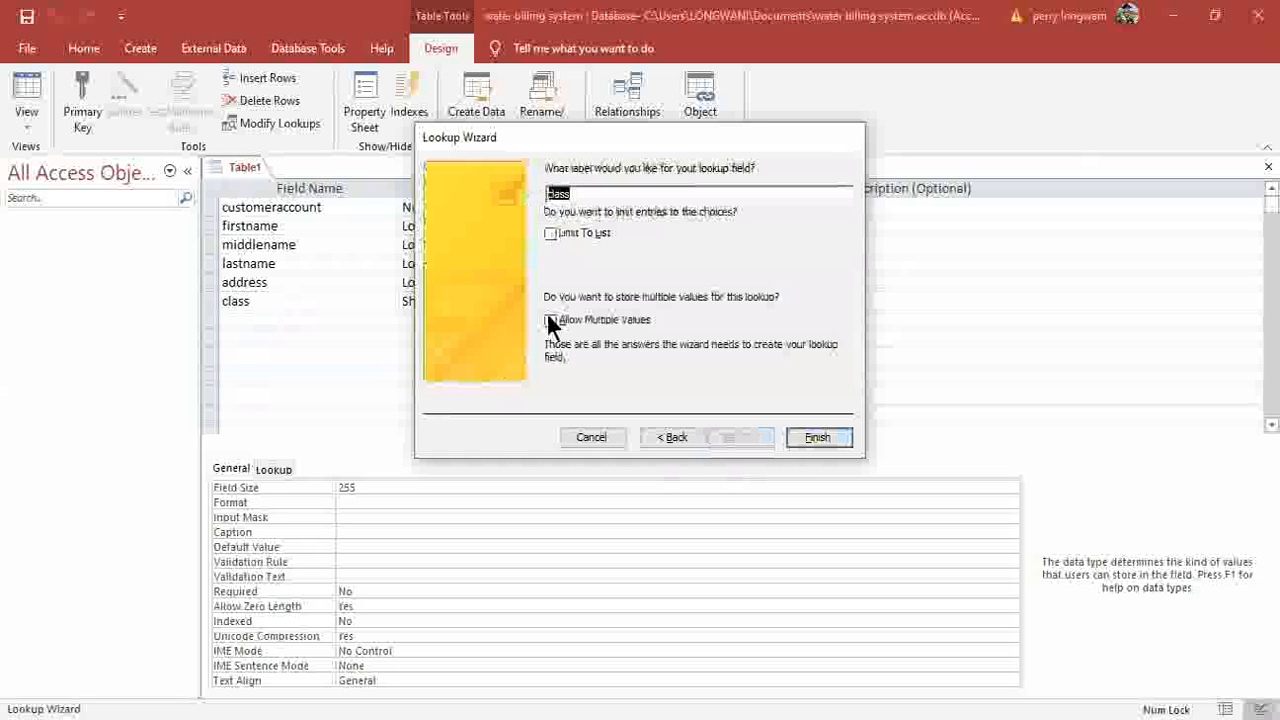
{"action": "key", "text": "Return"}
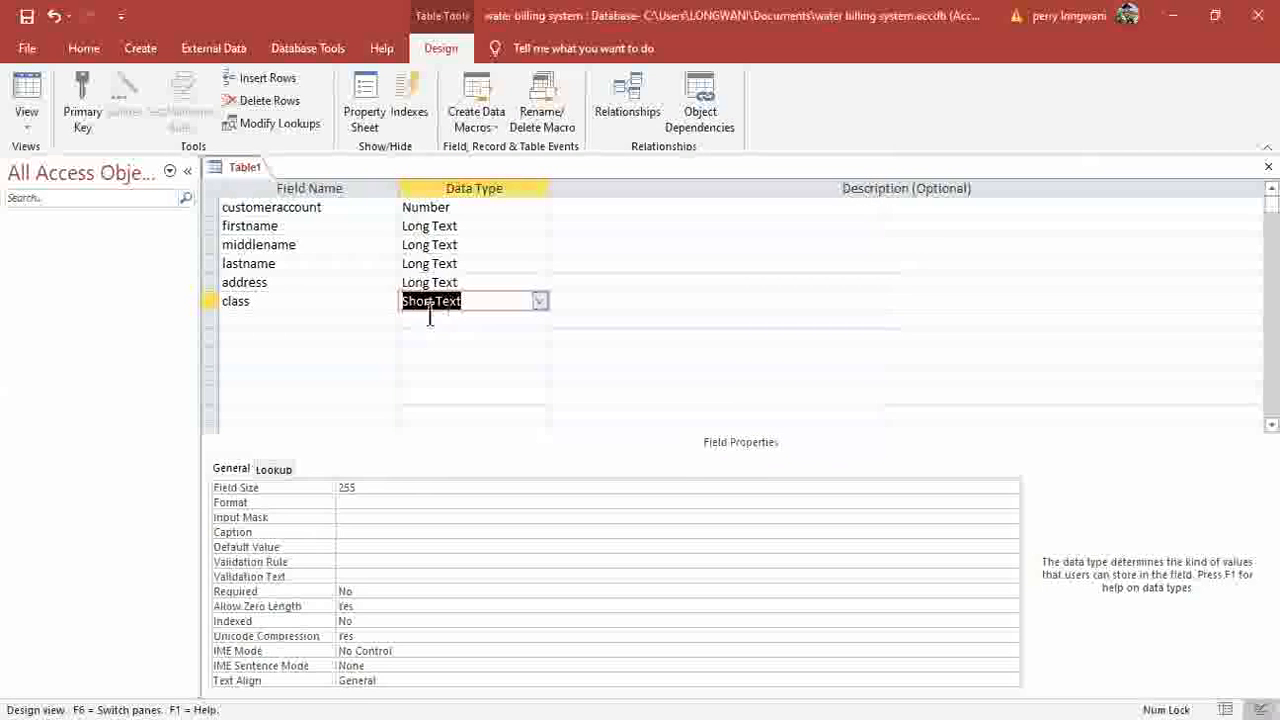
Add contactnumber below class as a Number field.
{"action": "left_click", "coordinate": [298, 321]}
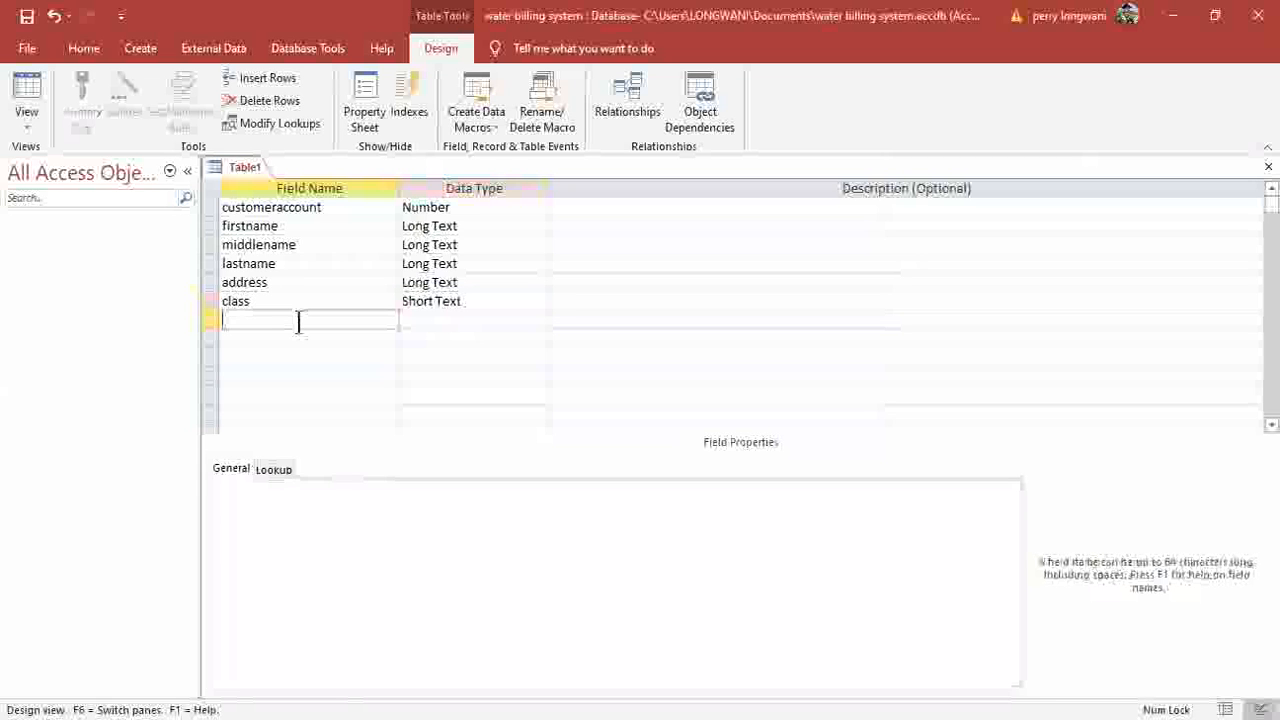
{"action": "type", "text": "contactnumber"}
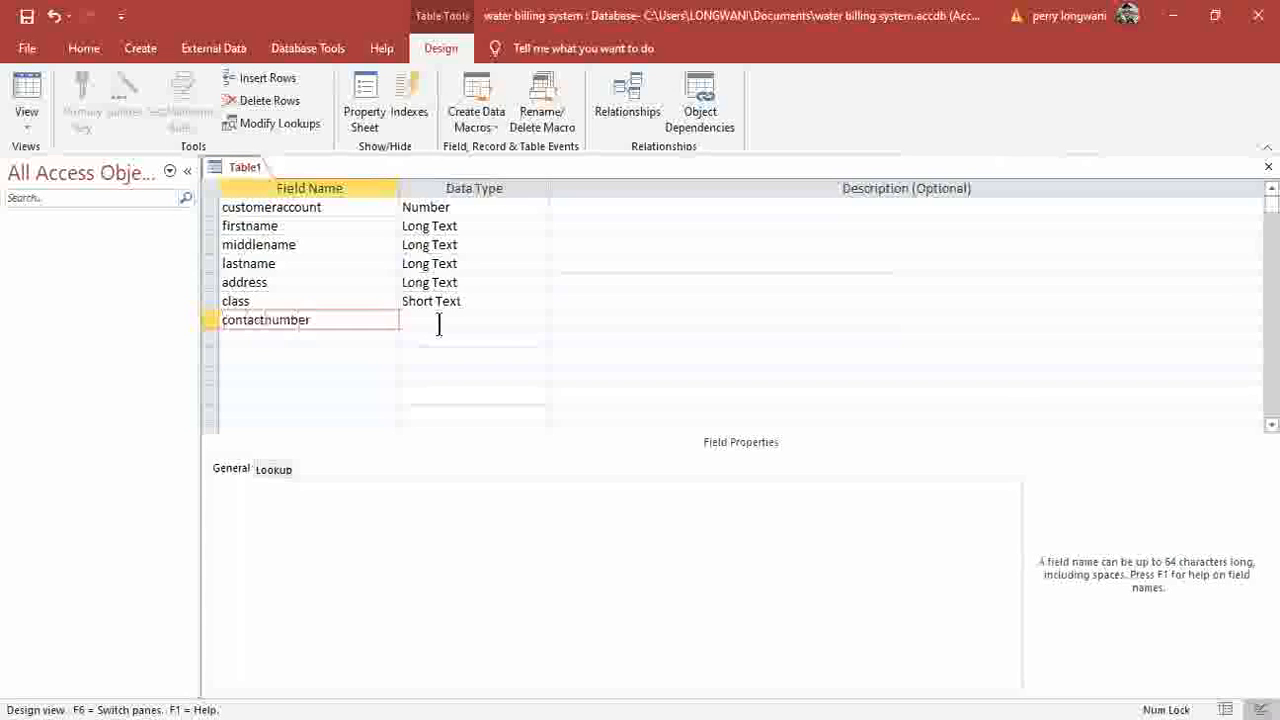
{"action": "left_click", "coordinate": [440, 321]}
{"action": "left_click", "coordinate": [539, 321]}
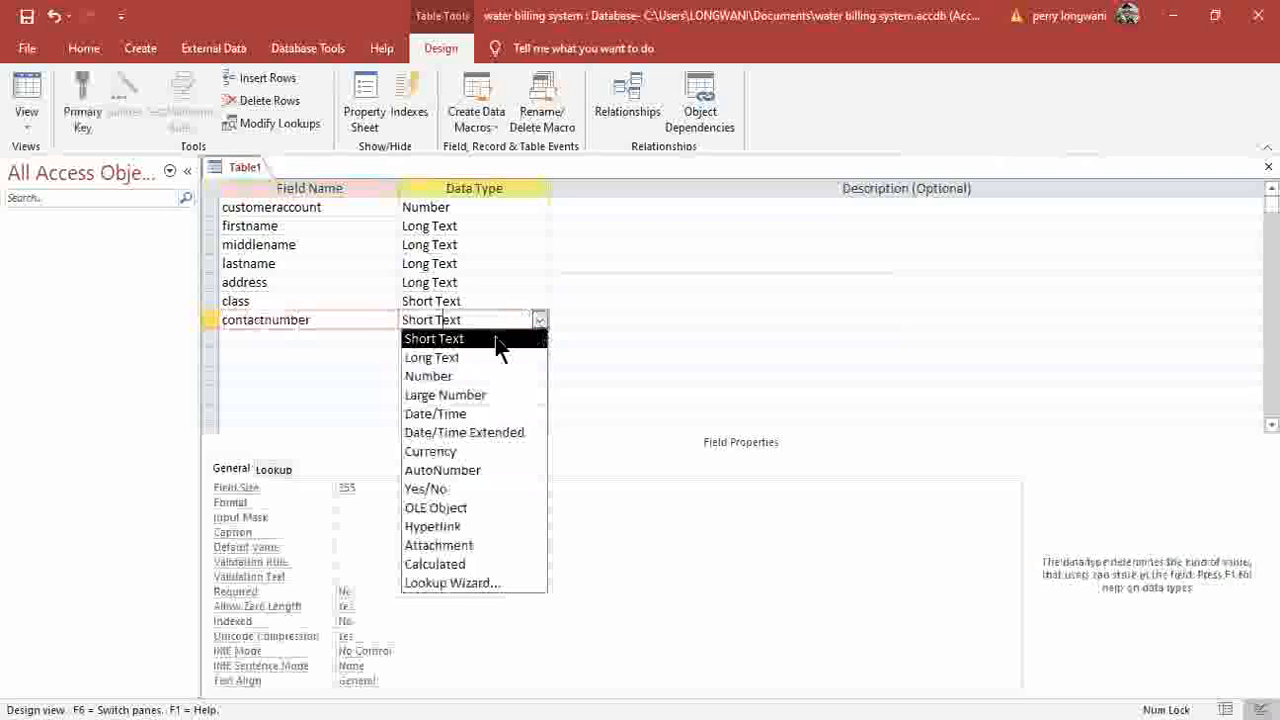
{"action": "left_click", "coordinate": [440, 374]}
{"action": "left_click", "coordinate": [362, 352]}
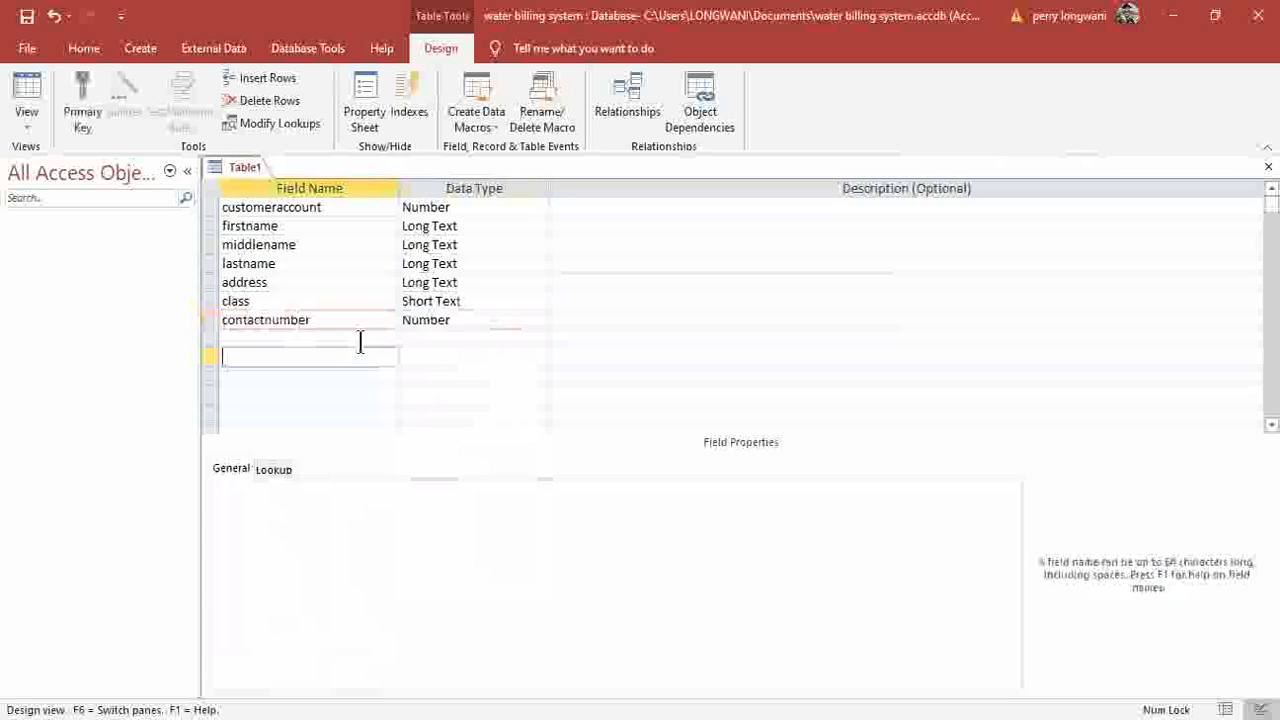
Add nrc as a Long Text field and select the customeraccount row.
{"action": "left_click", "coordinate": [360, 333]}
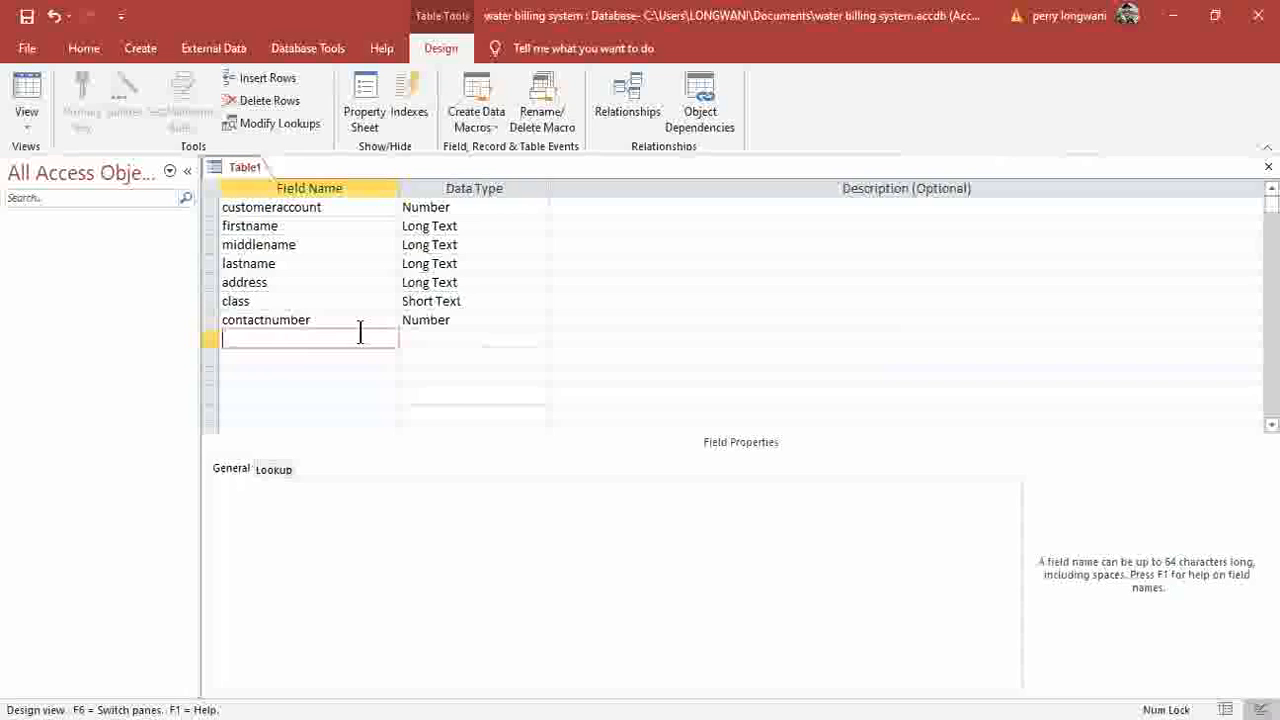
{"action": "type", "text": "nrc"}
{"action": "left_click", "coordinate": [536, 340]}
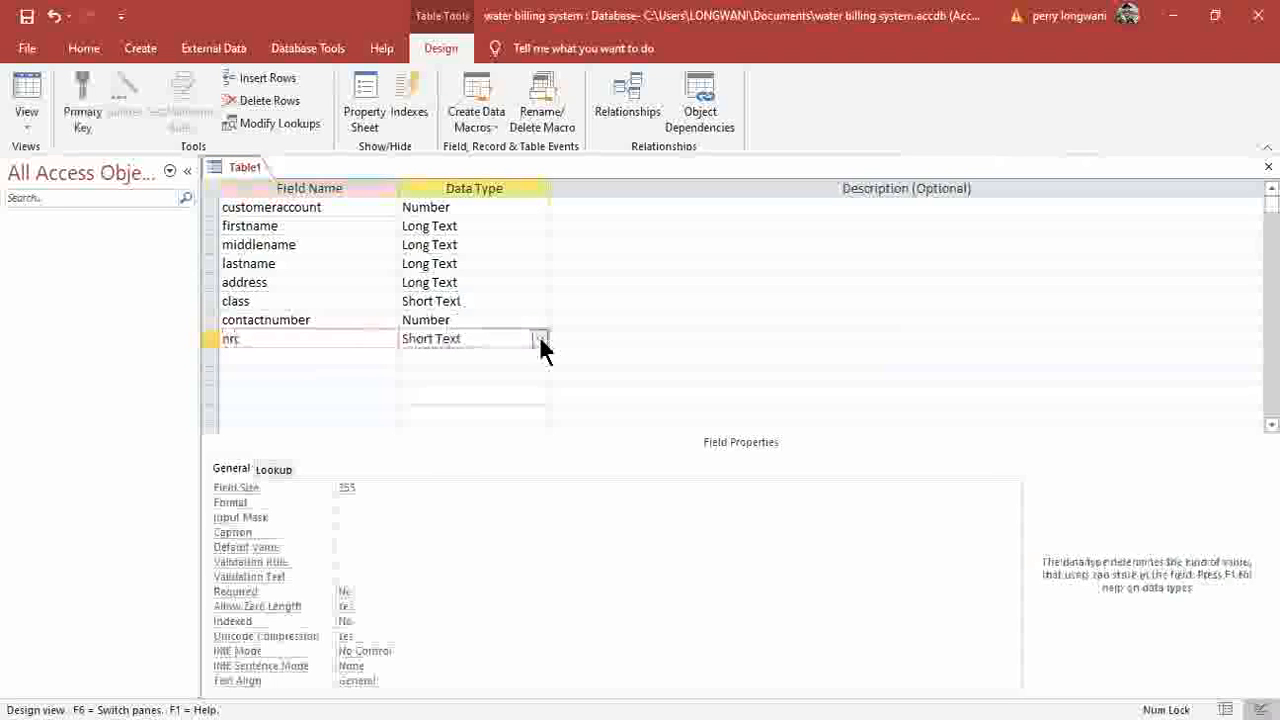
{"action": "left_click", "coordinate": [539, 339]}
{"action": "left_click", "coordinate": [439, 381]}
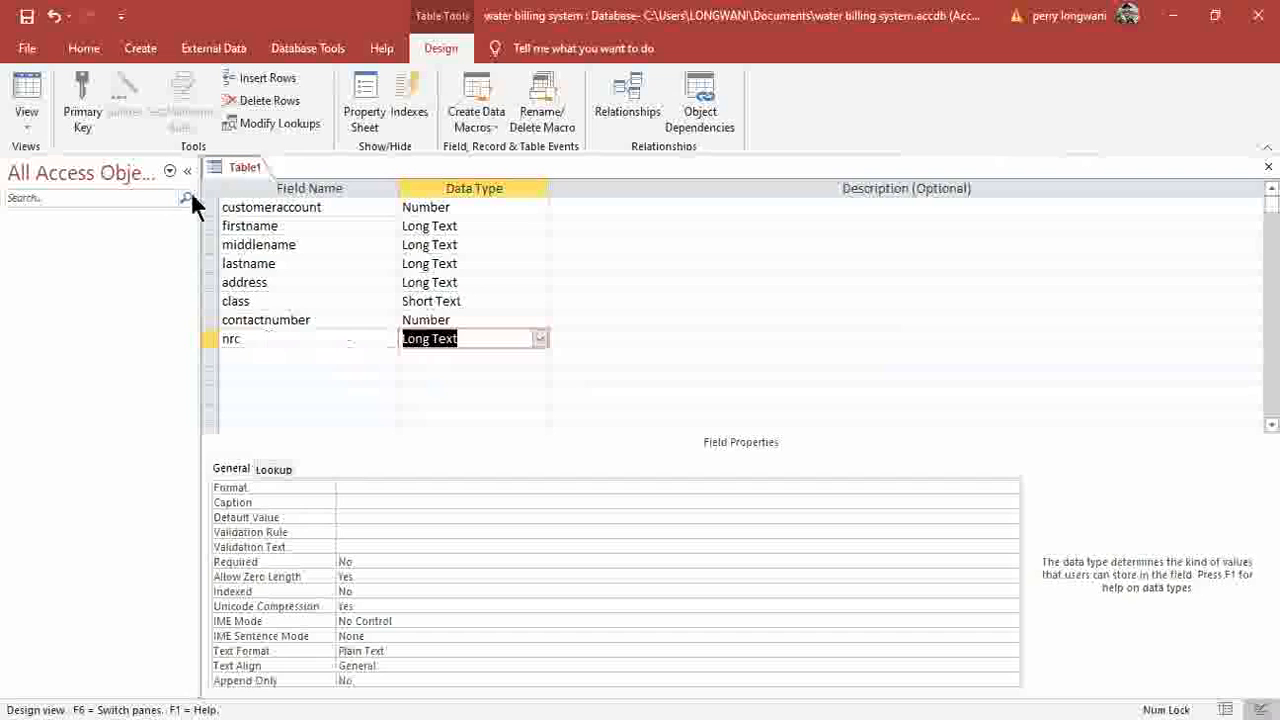
{"action": "left_click", "coordinate": [332, 207]}
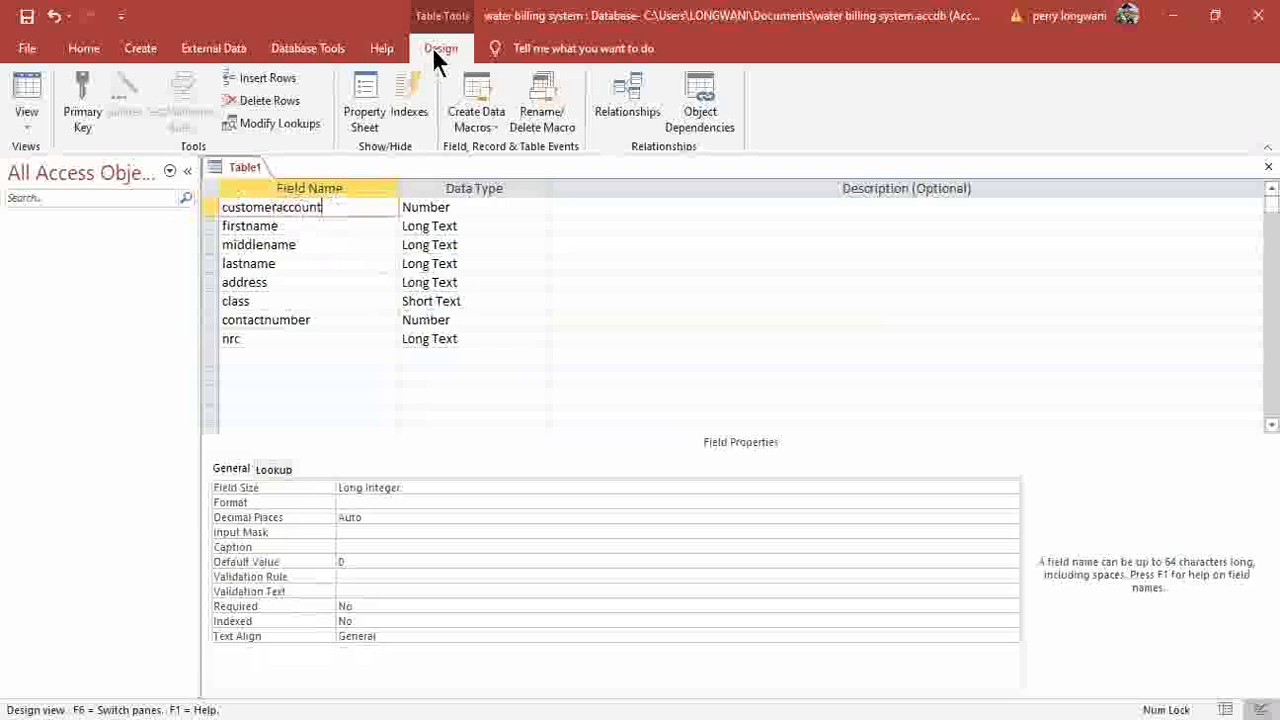
Make customeraccount the primary key, save the table as customertables, and close it.
{"action": "left_click", "coordinate": [84, 118]}
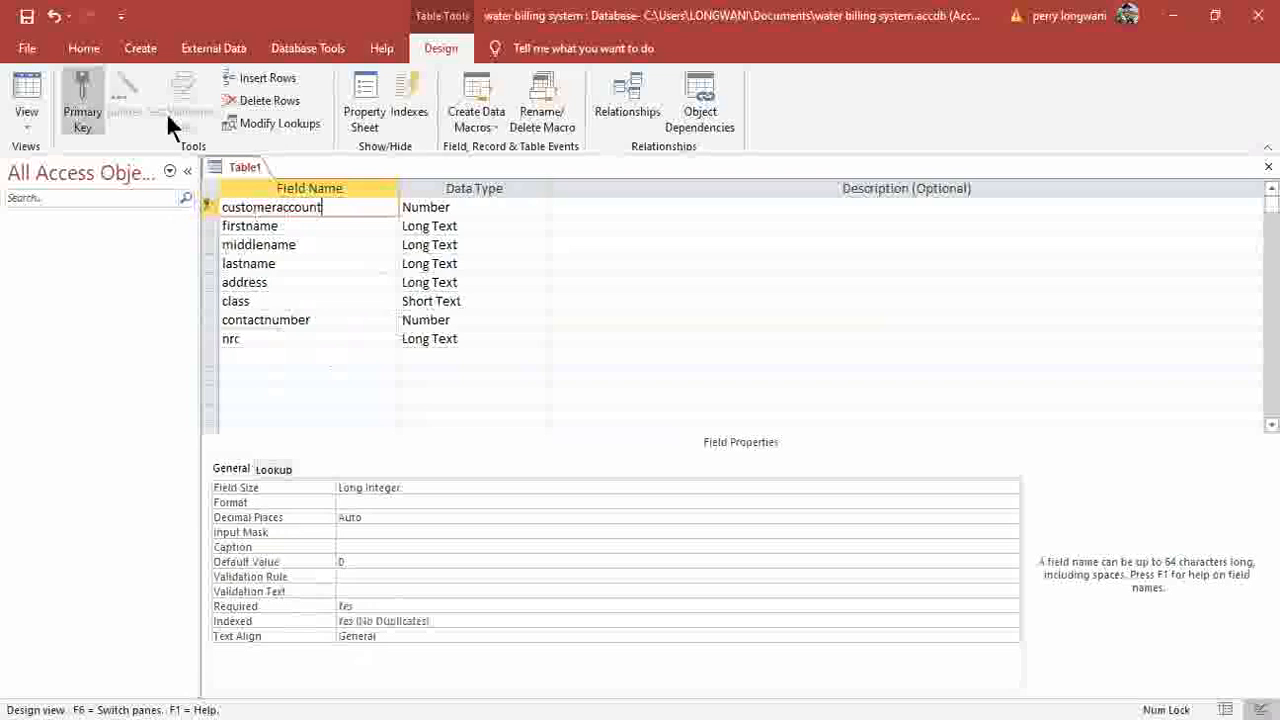
{"action": "left_click", "coordinate": [24, 16]}
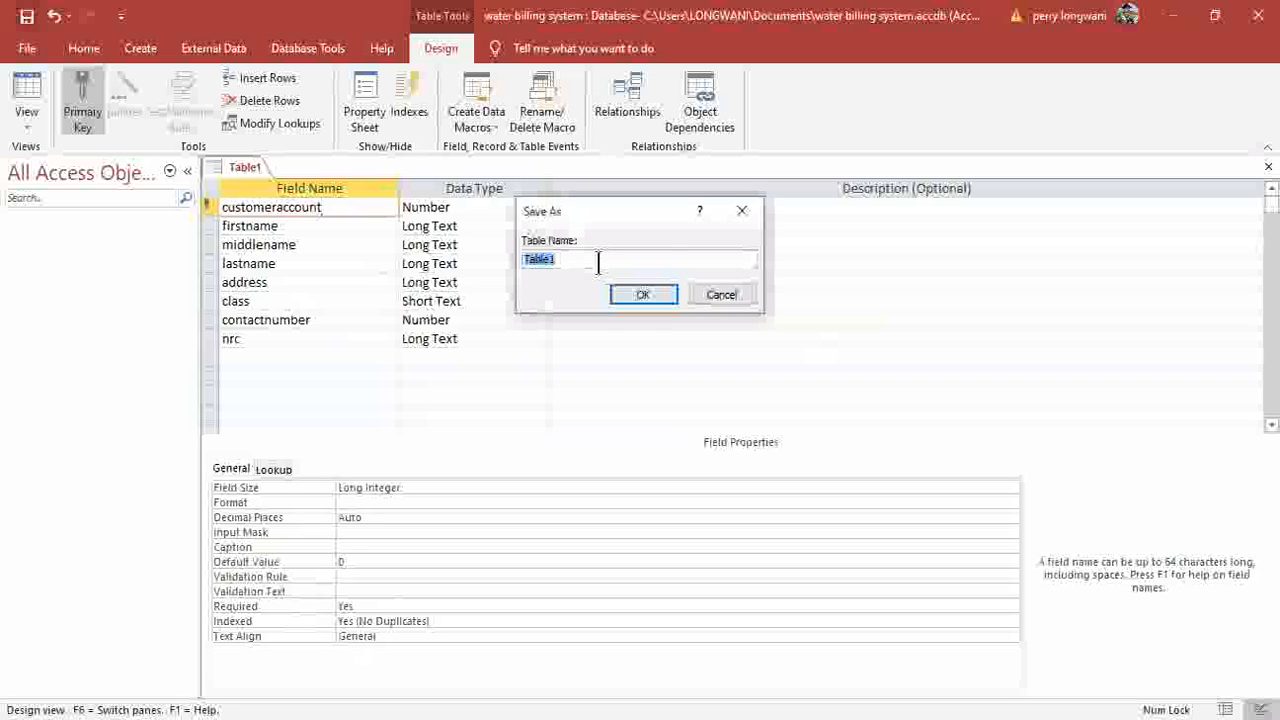
{"action": "type", "text": "cus"}
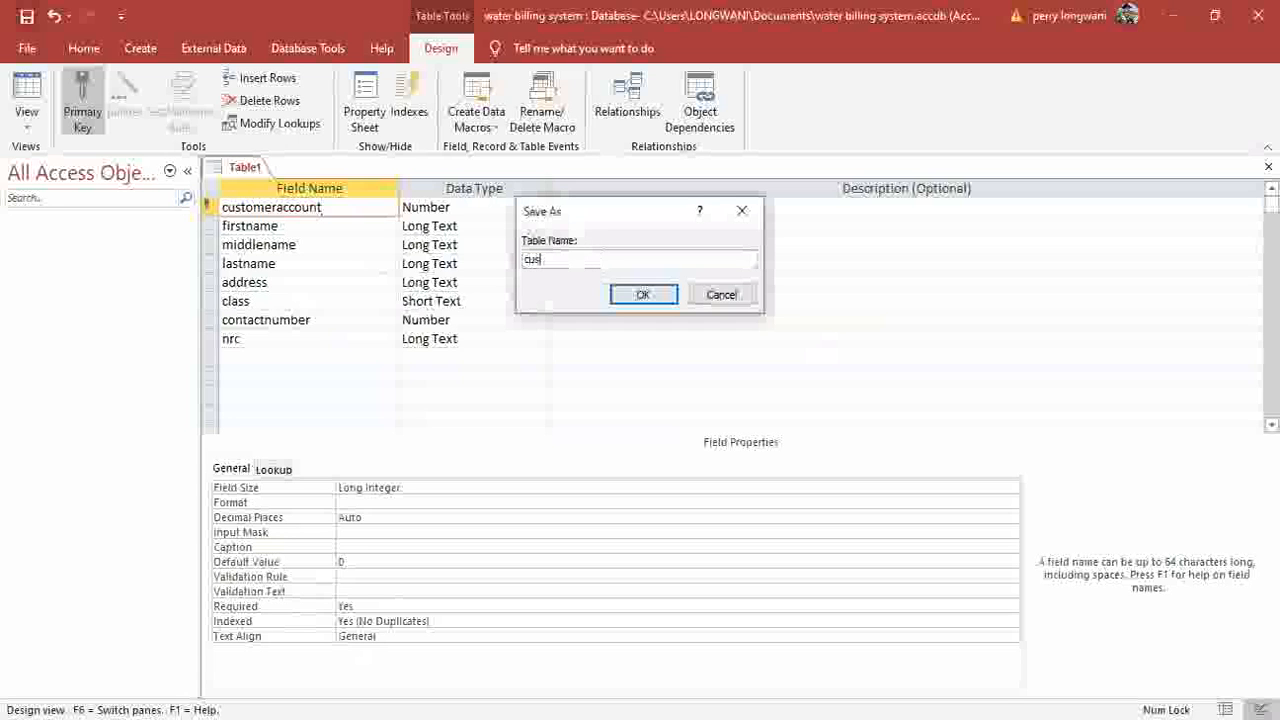
{"action": "type", "text": "tomer"}
{"action": "type", "text": "t"}
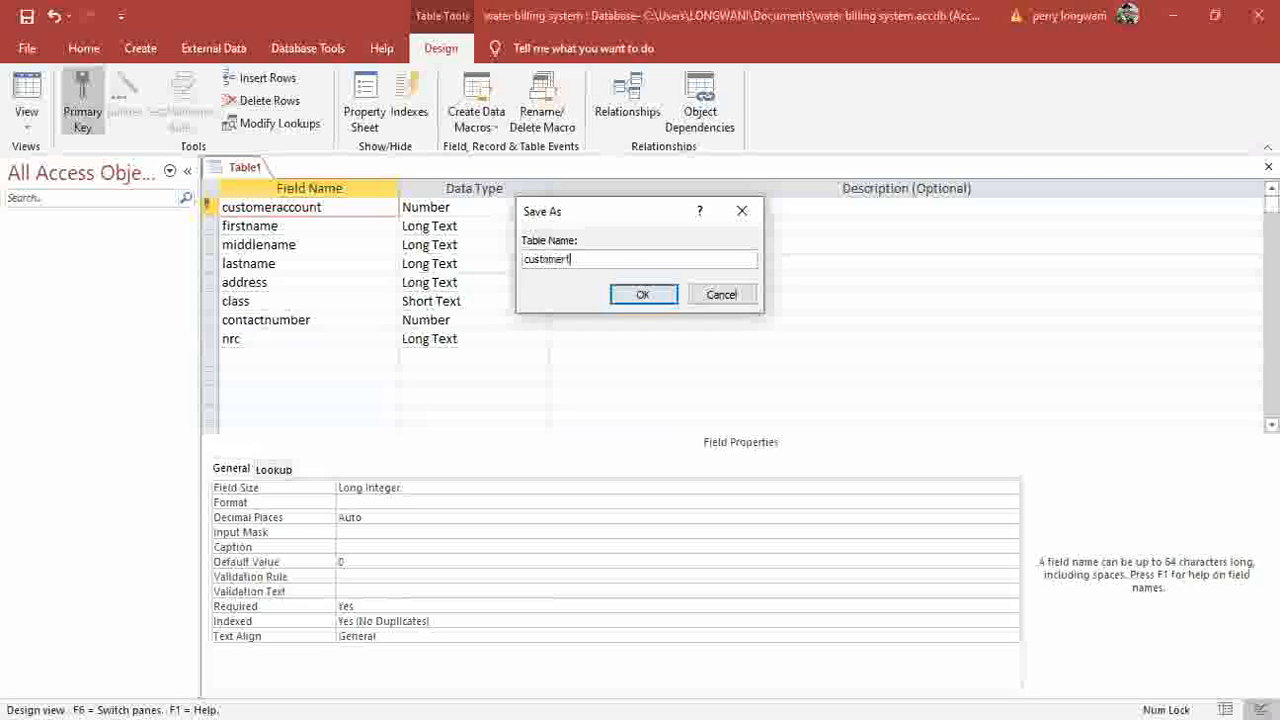
{"action": "type", "text": "ables"}
{"action": "left_click", "coordinate": [644, 294]}
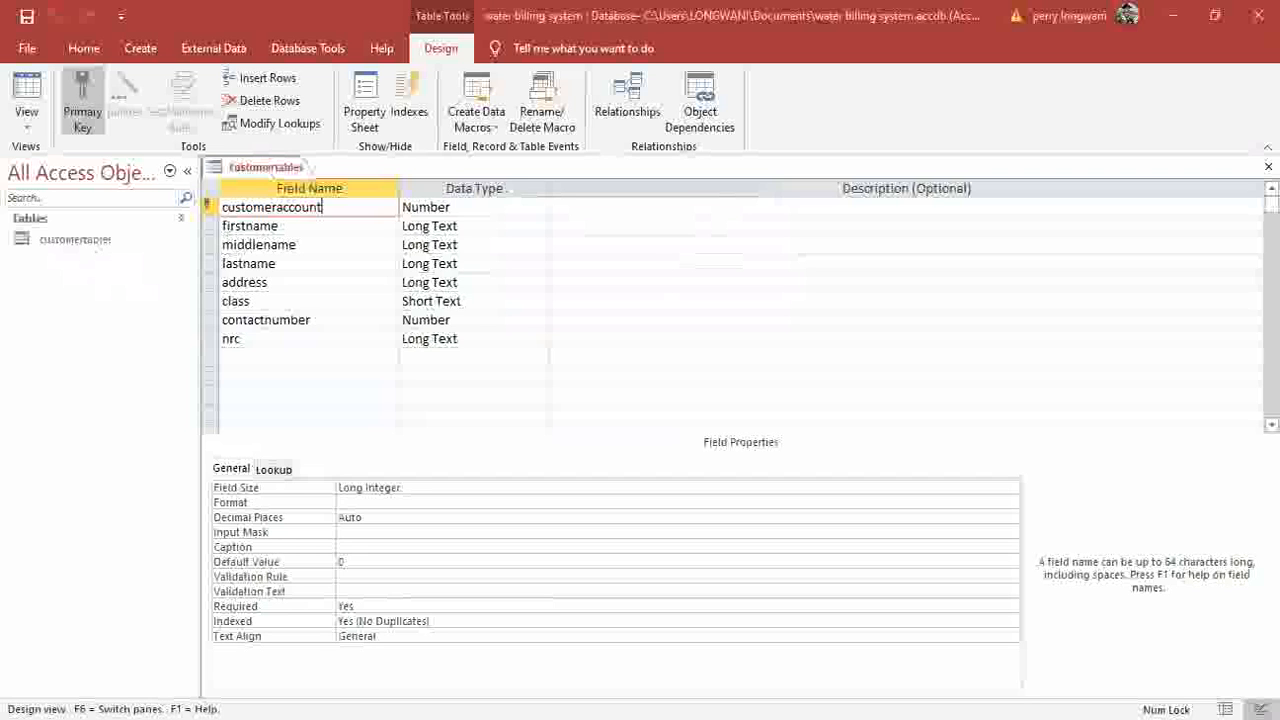
{"action": "left_click", "coordinate": [1268, 167]}
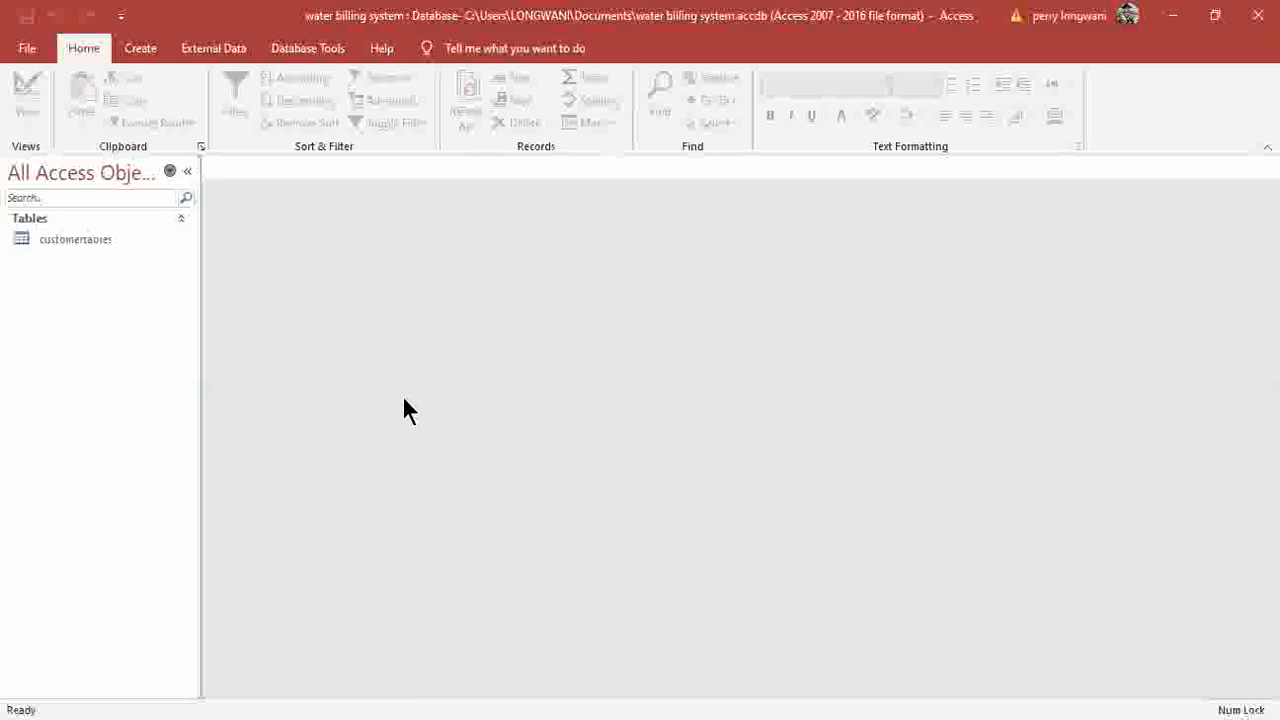
Start a new table design with receiptnumber as a Number field.
{"action": "left_click", "coordinate": [138, 47]}
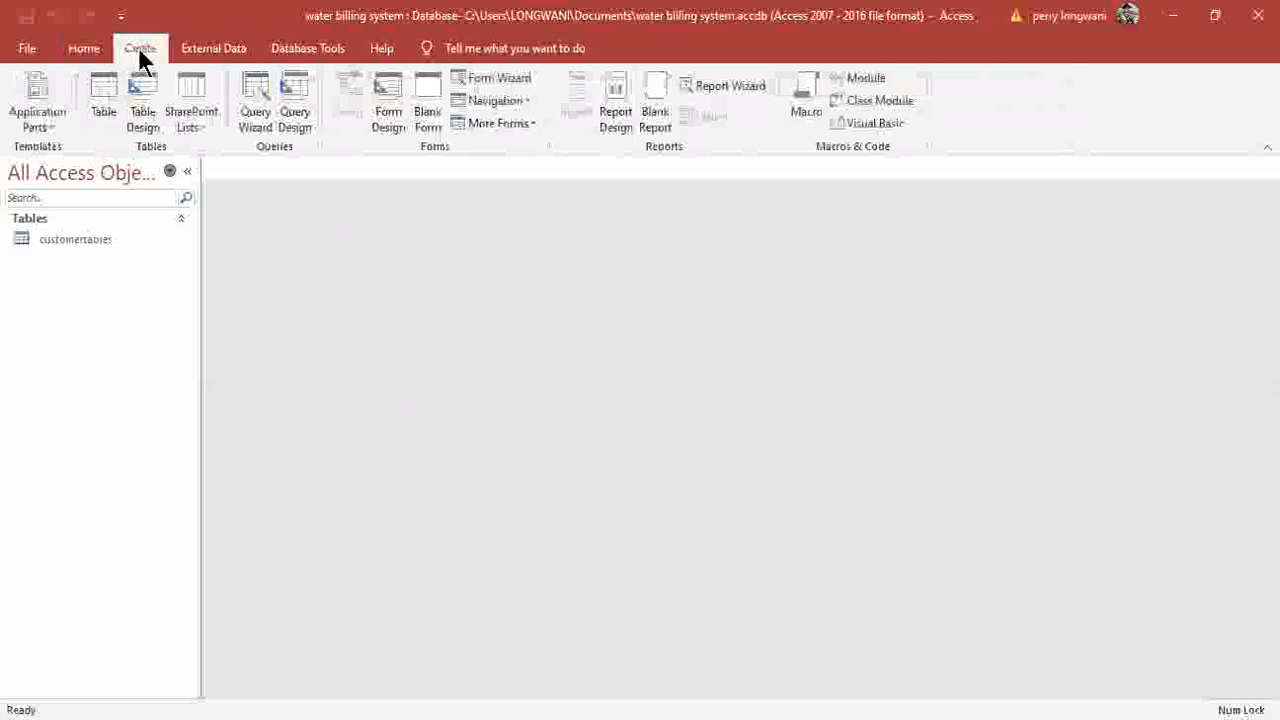
{"action": "left_click", "coordinate": [140, 115]}
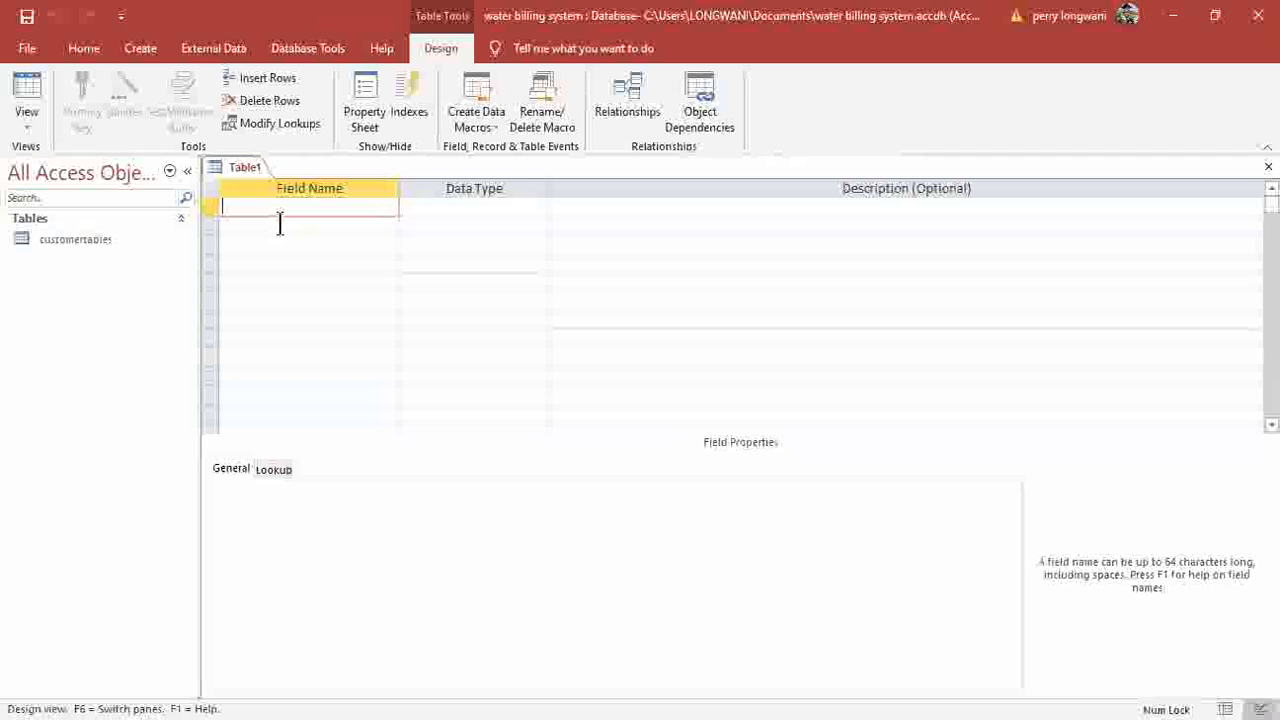
{"action": "type", "text": "receiptnumber"}
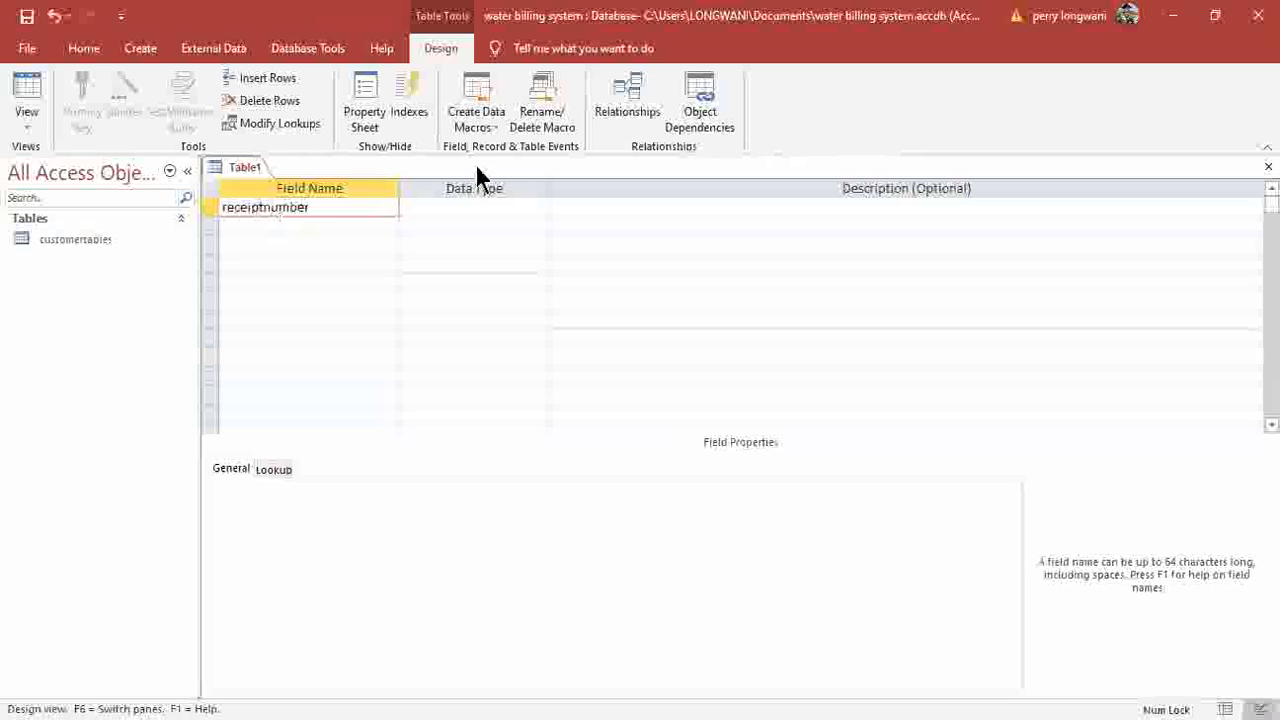
{"action": "left_click", "coordinate": [534, 204]}
{"action": "left_click", "coordinate": [535, 205]}
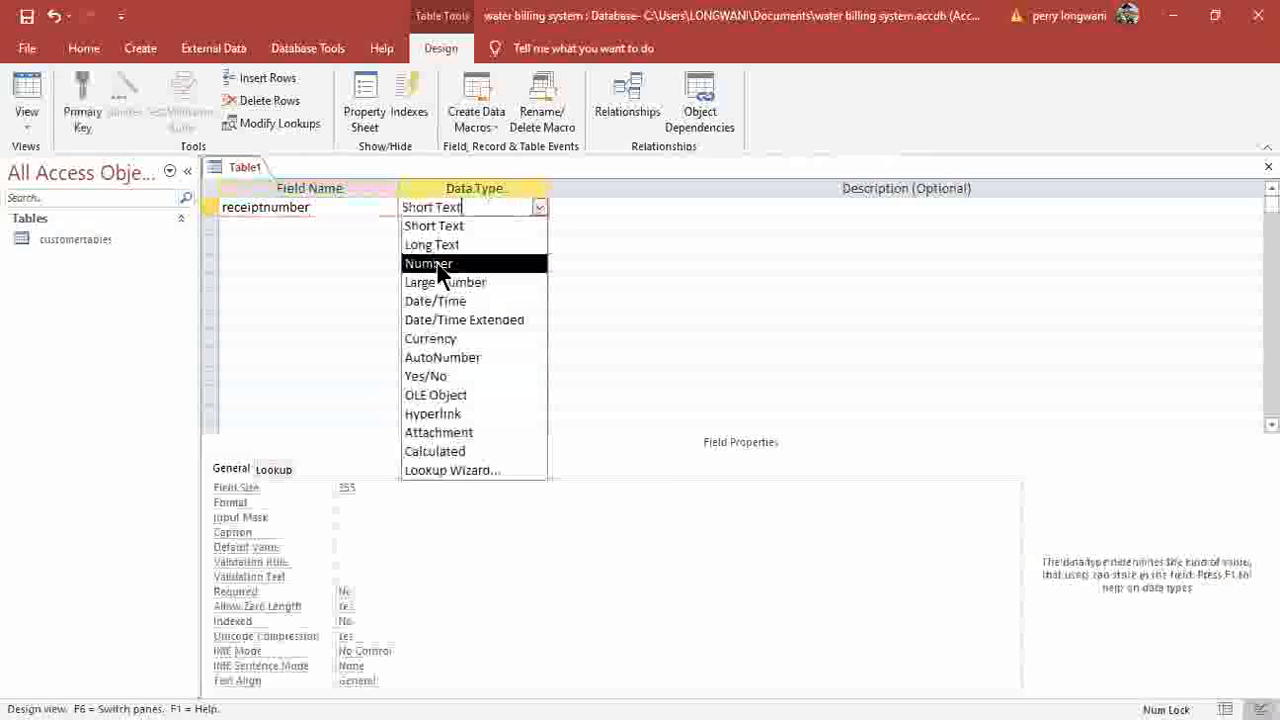
{"action": "left_click", "coordinate": [437, 265]}
{"action": "left_click", "coordinate": [350, 233]}
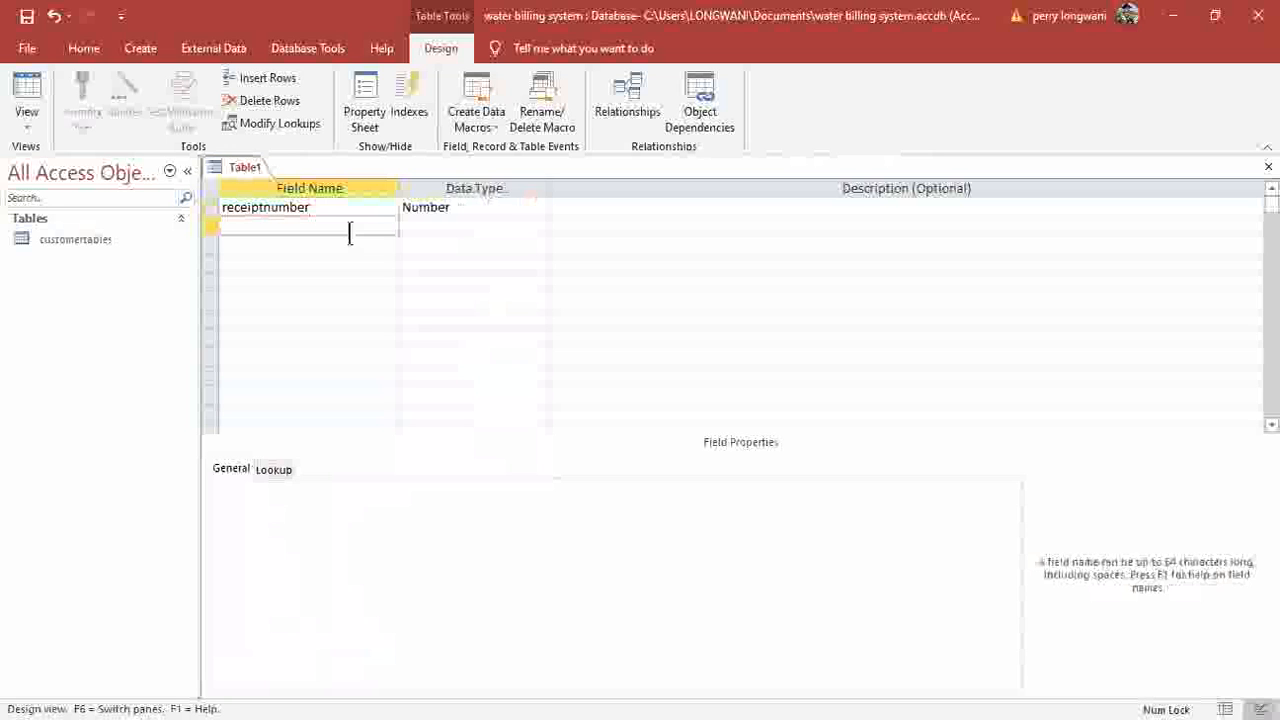
Add presentreading and previousreading as Number fields and name the next field unitsconsumed.
{"action": "type", "text": "presentreading"}
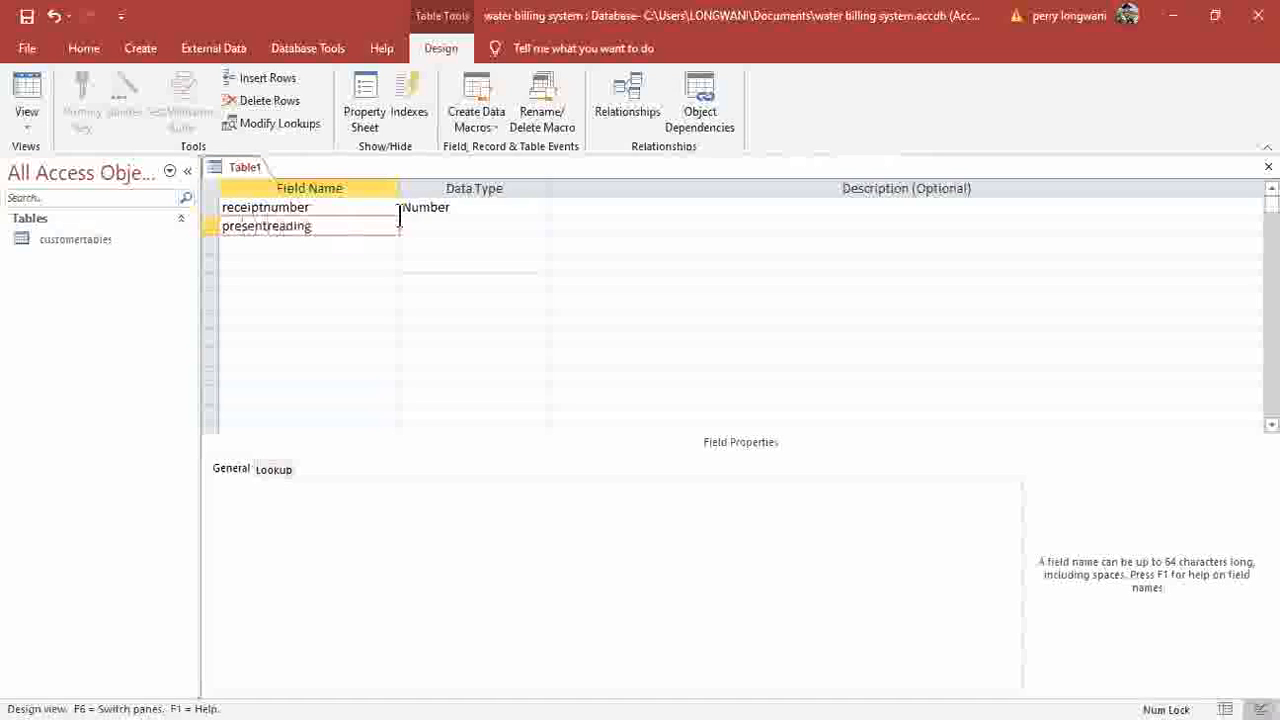
{"action": "left_click", "coordinate": [543, 234]}
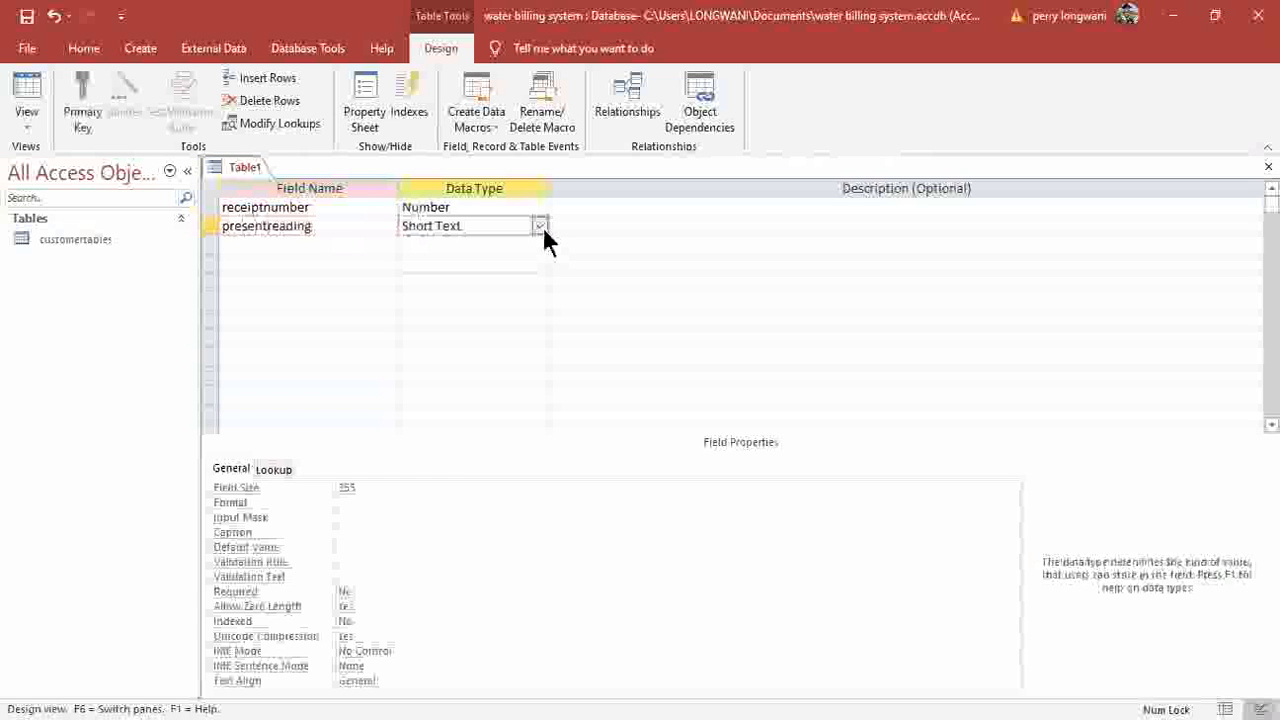
{"action": "key", "text": "Return"}
{"action": "left_click", "coordinate": [316, 246]}
{"action": "type", "text": "previou"}
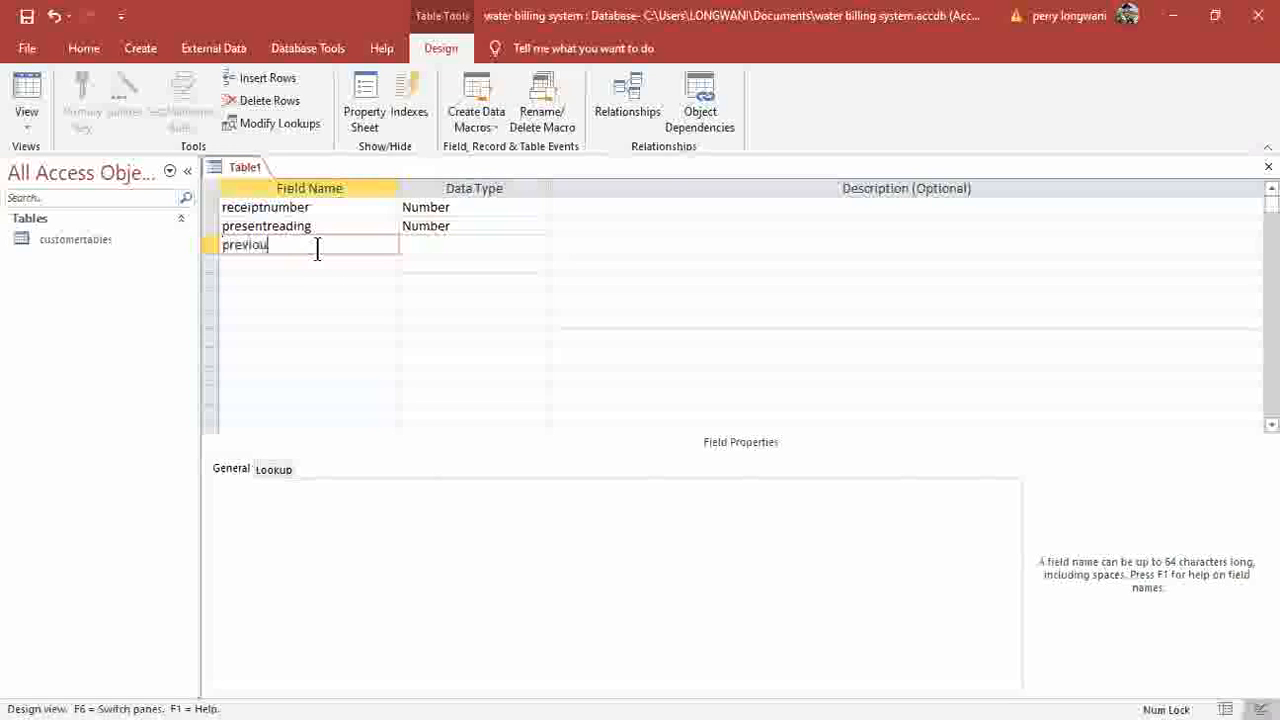
{"action": "type", "text": "sreading"}
{"action": "left_click", "coordinate": [538, 248]}
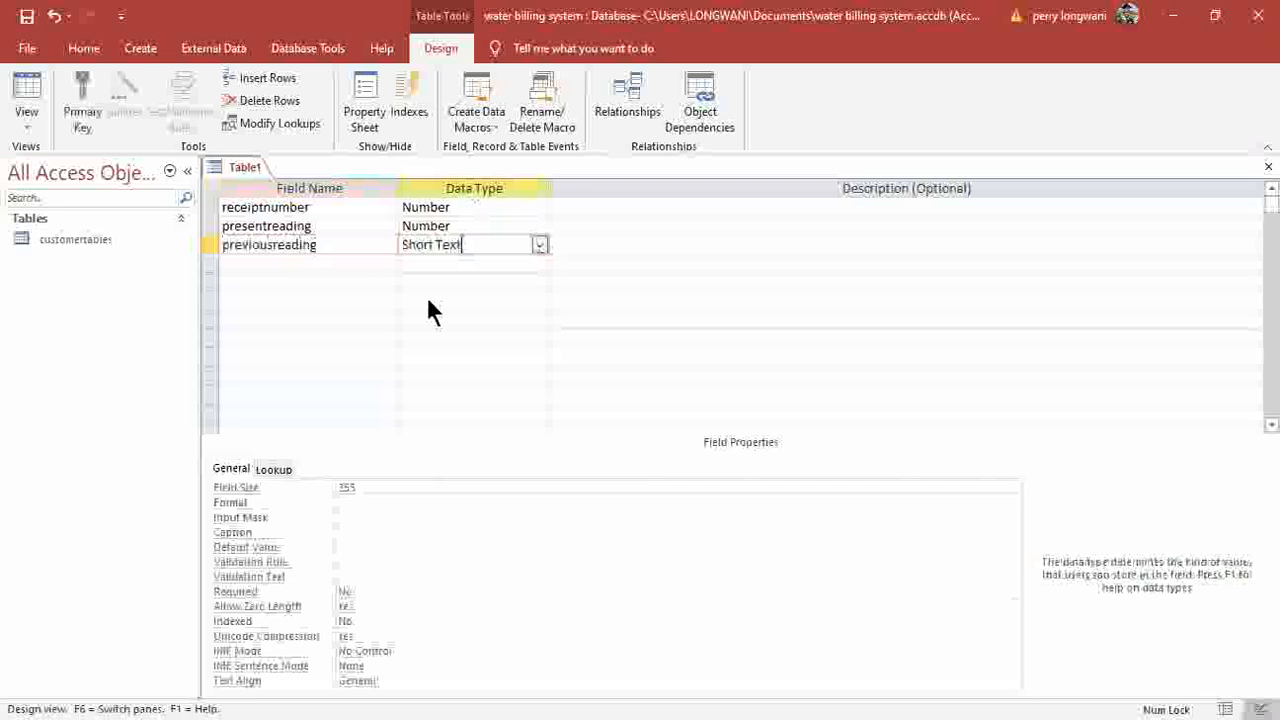
{"action": "left_click", "coordinate": [341, 261]}
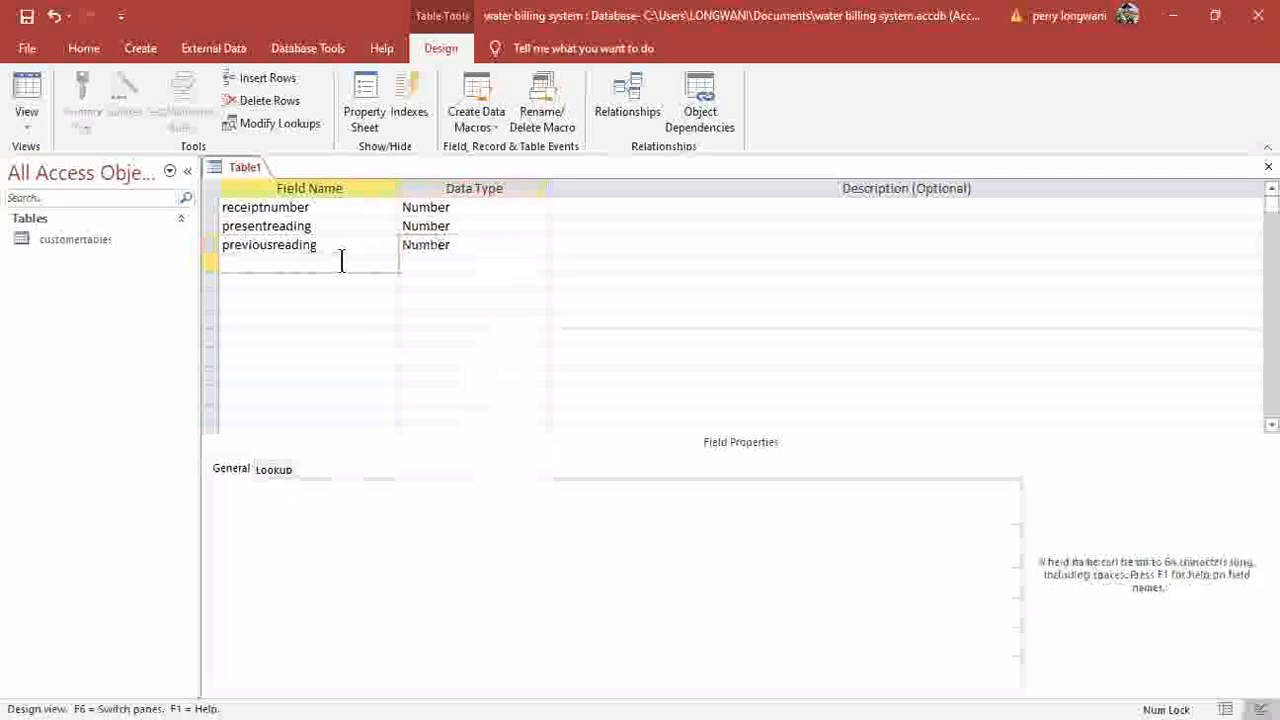
{"action": "type", "text": "unitsconsumed"}
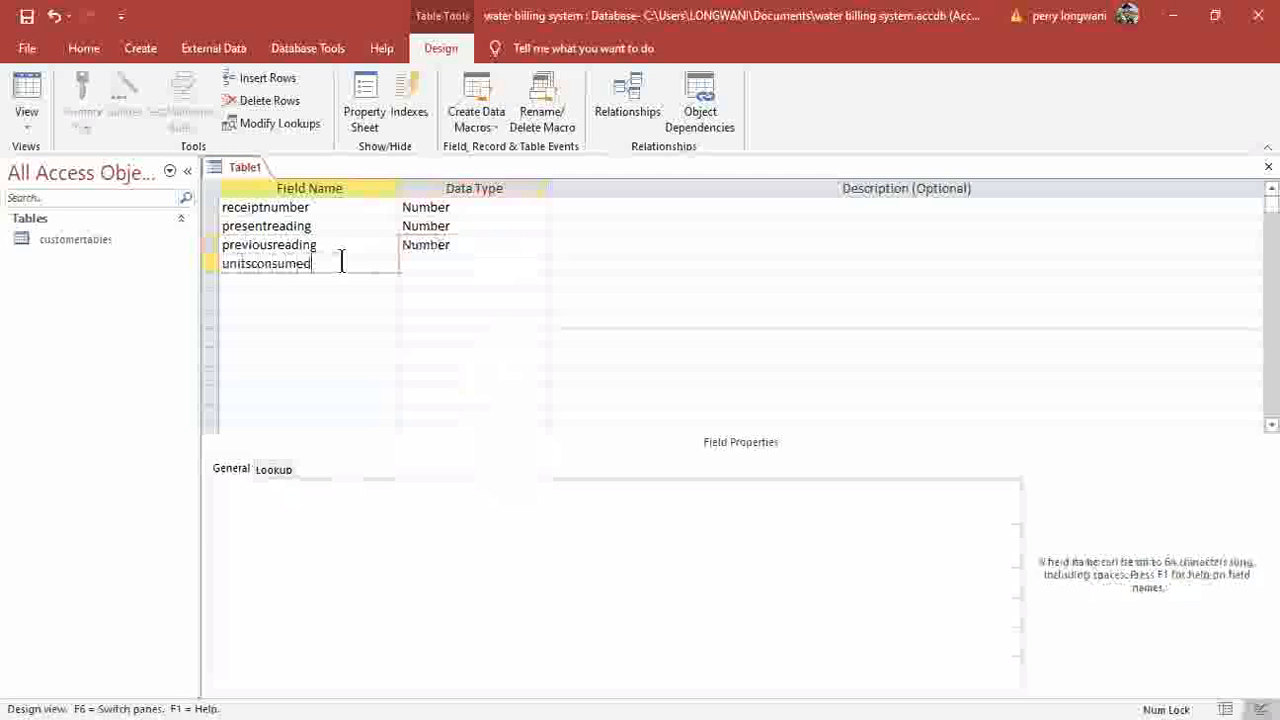
Make unitsconsumed a Number field and add unitcost as a Currency field.
{"action": "left_click", "coordinate": [430, 263]}
{"action": "left_click", "coordinate": [539, 264]}
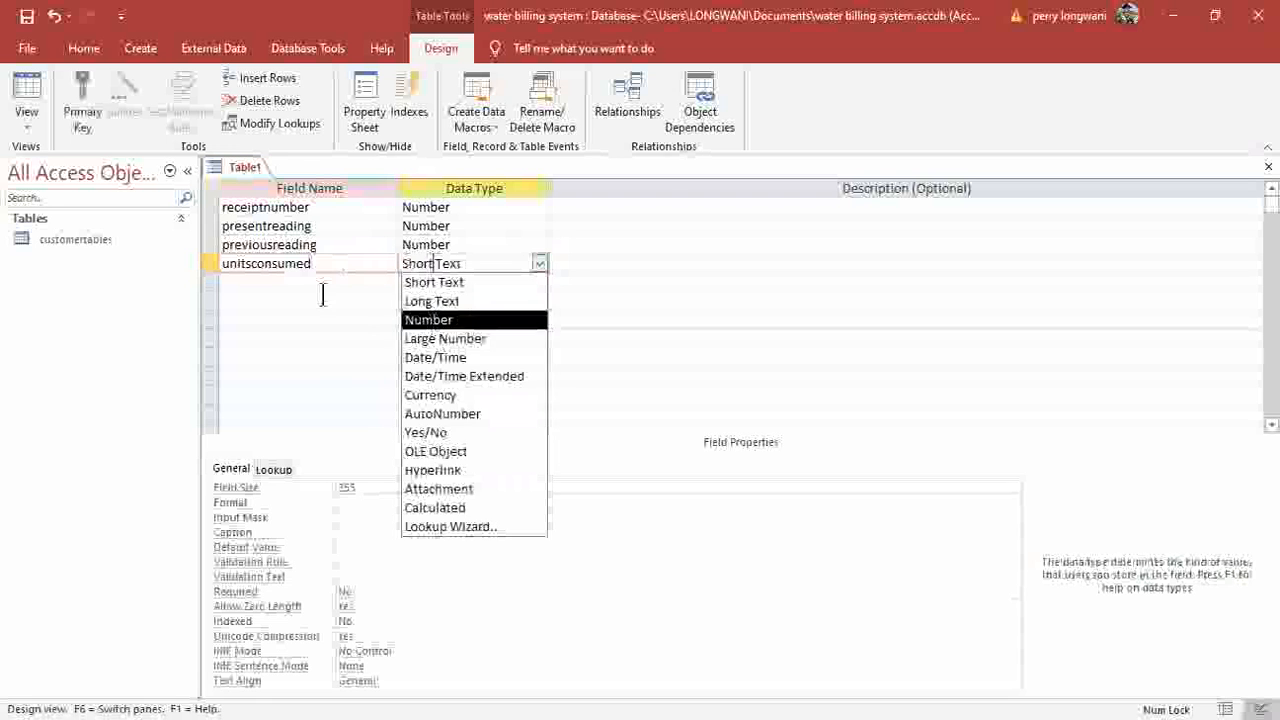
{"action": "left_click", "coordinate": [290, 283]}
{"action": "type", "text": "unitcost"}
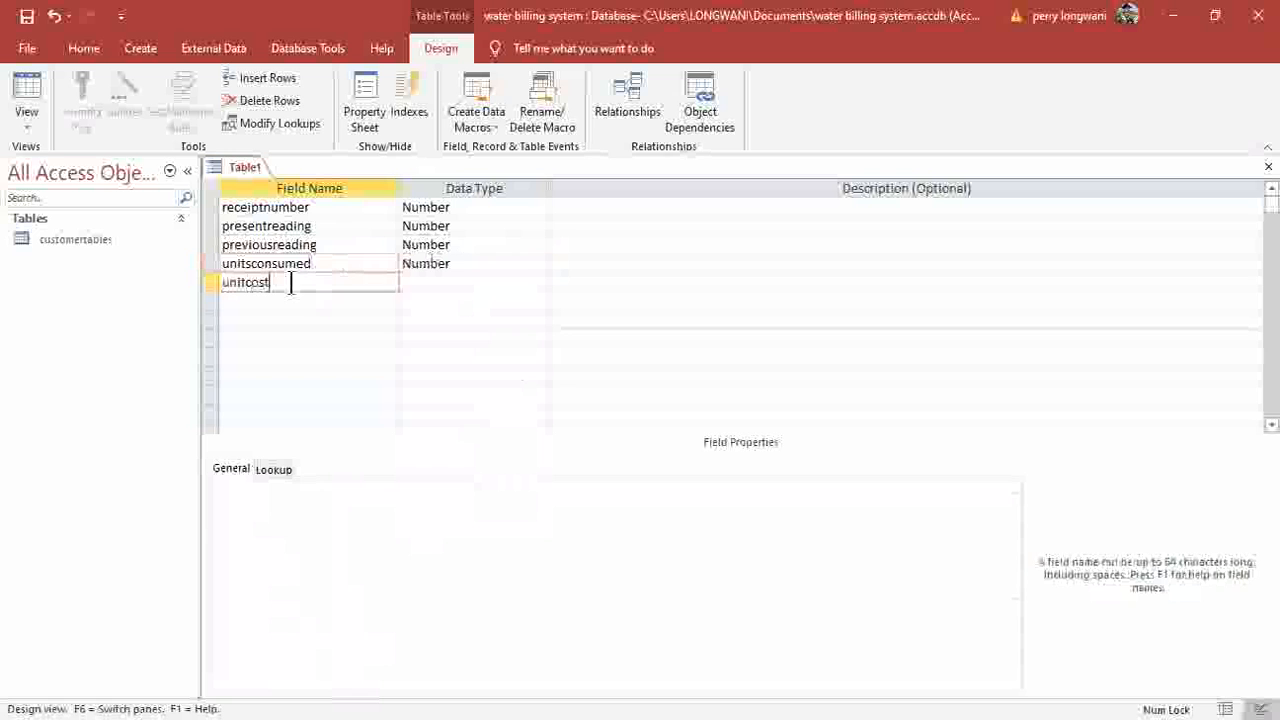
{"action": "left_click", "coordinate": [455, 284]}
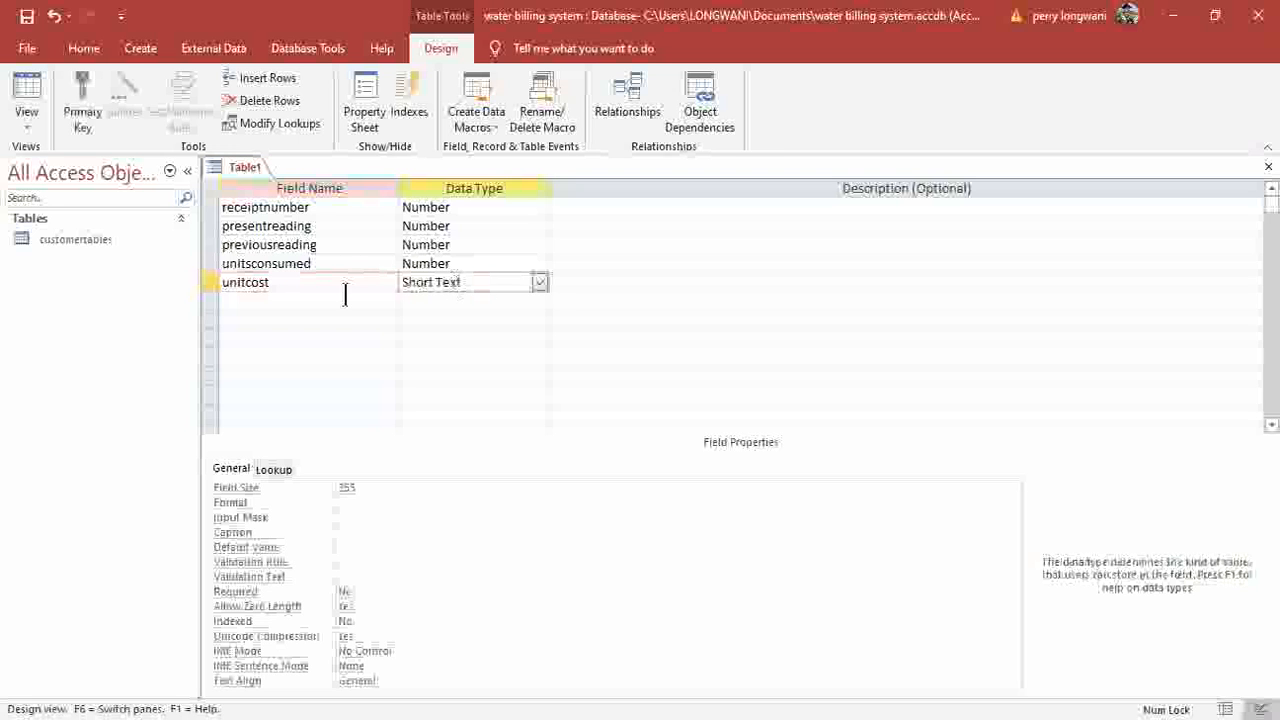
{"action": "left_click", "coordinate": [540, 282]}
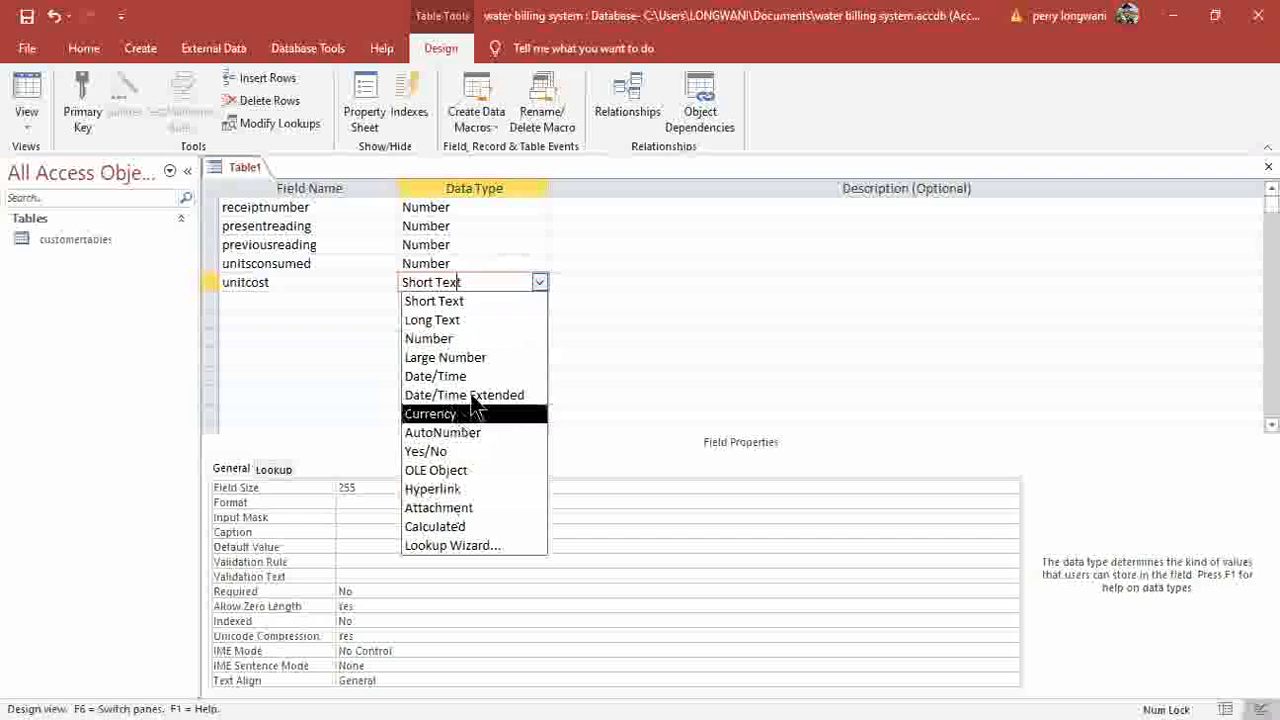
{"action": "left_click", "coordinate": [432, 413]}
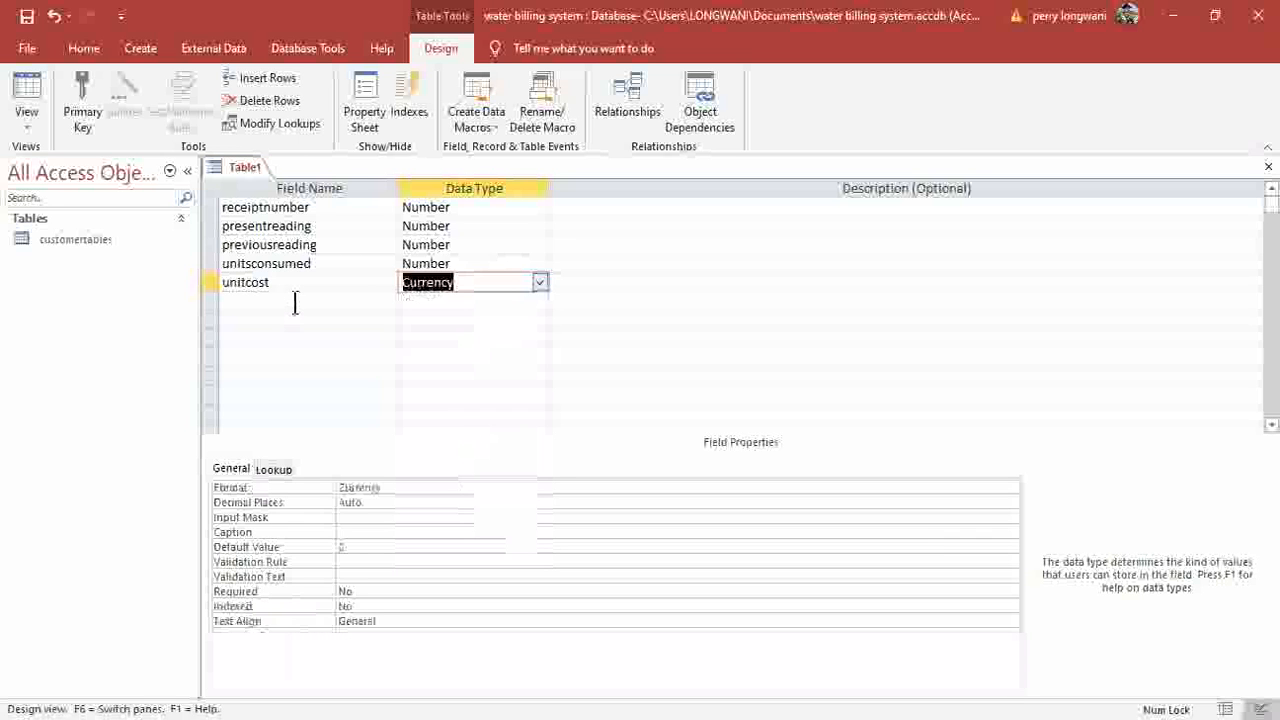
Set unitcost's Format property to Currency.
{"action": "left_click", "coordinate": [295, 304]}
{"action": "left_click", "coordinate": [413, 285]}
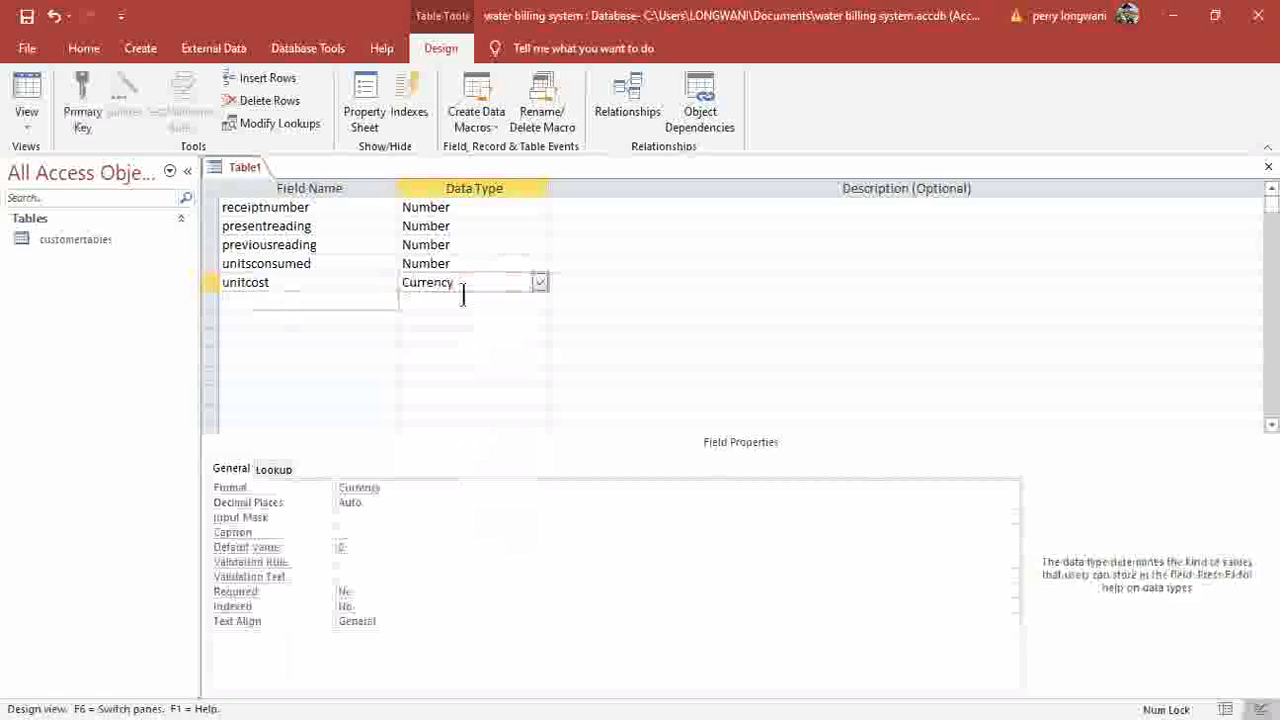
{"action": "left_click", "coordinate": [390, 490]}
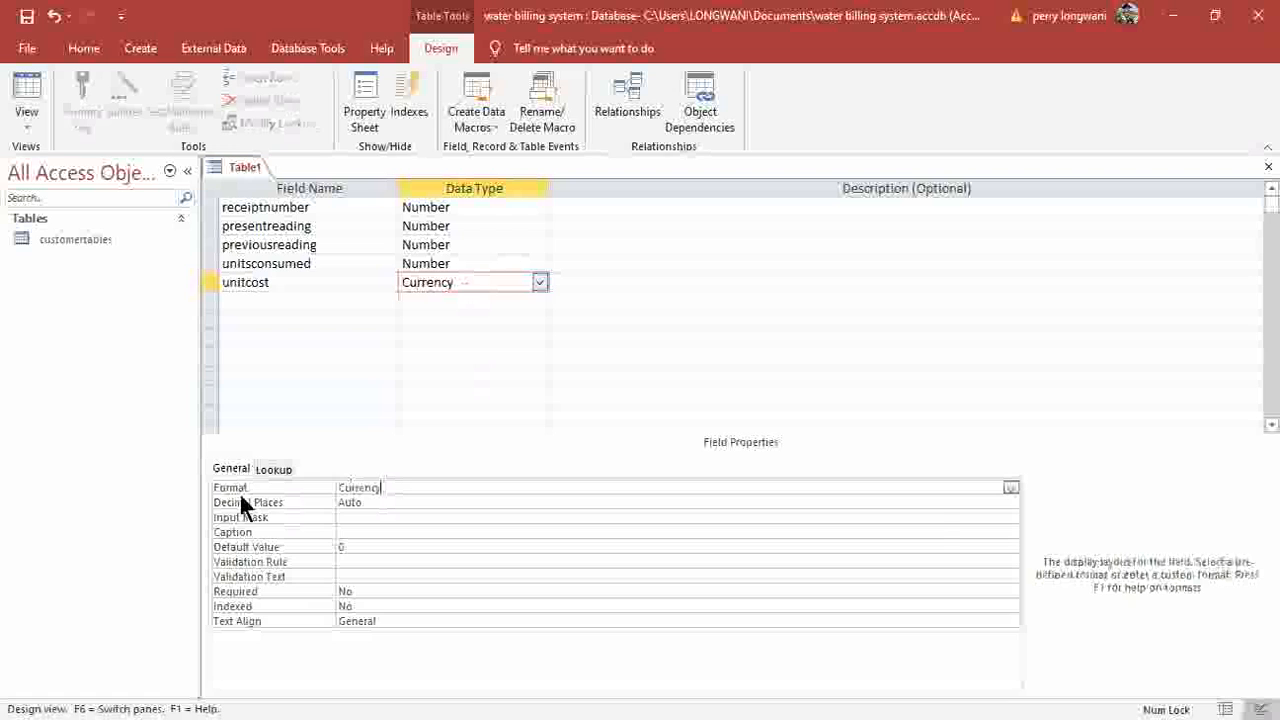
{"action": "left_click", "coordinate": [1010, 488]}
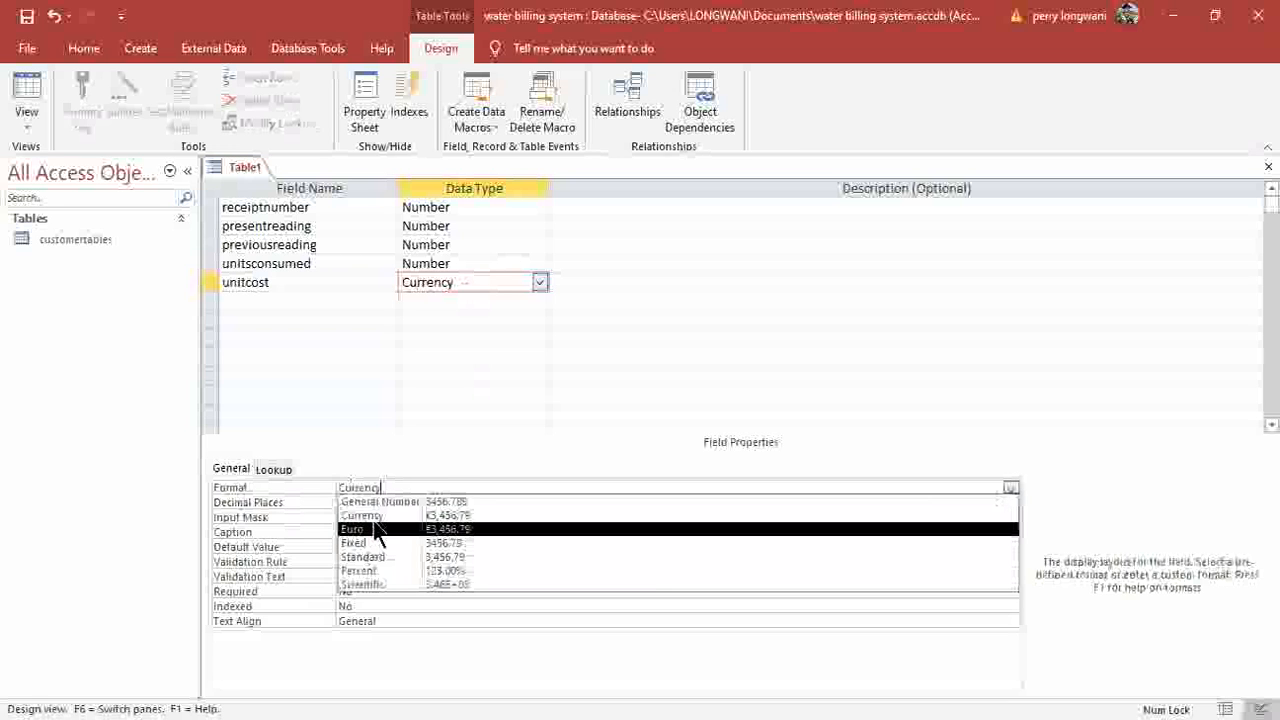
{"action": "left_click", "coordinate": [472, 528]}
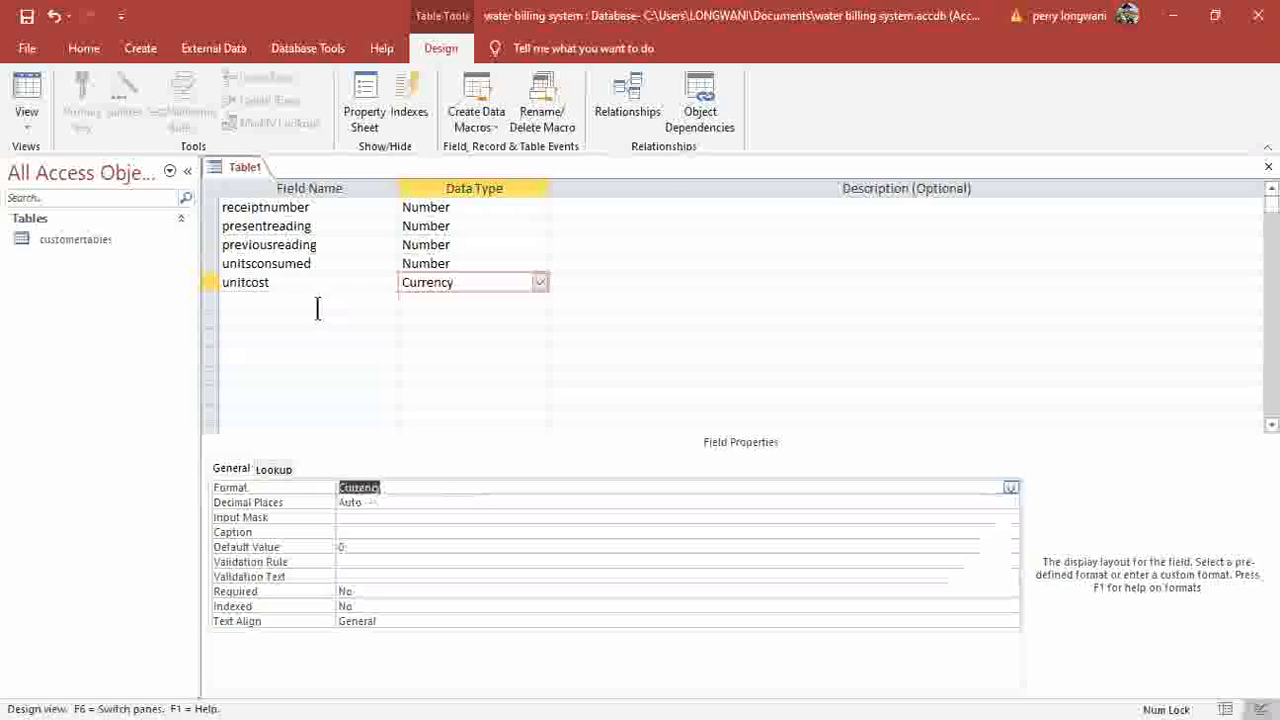
{"action": "left_click", "coordinate": [317, 301]}
Add amountconsumed as a Currency field with Currency format.
{"action": "type", "text": "amountc"}
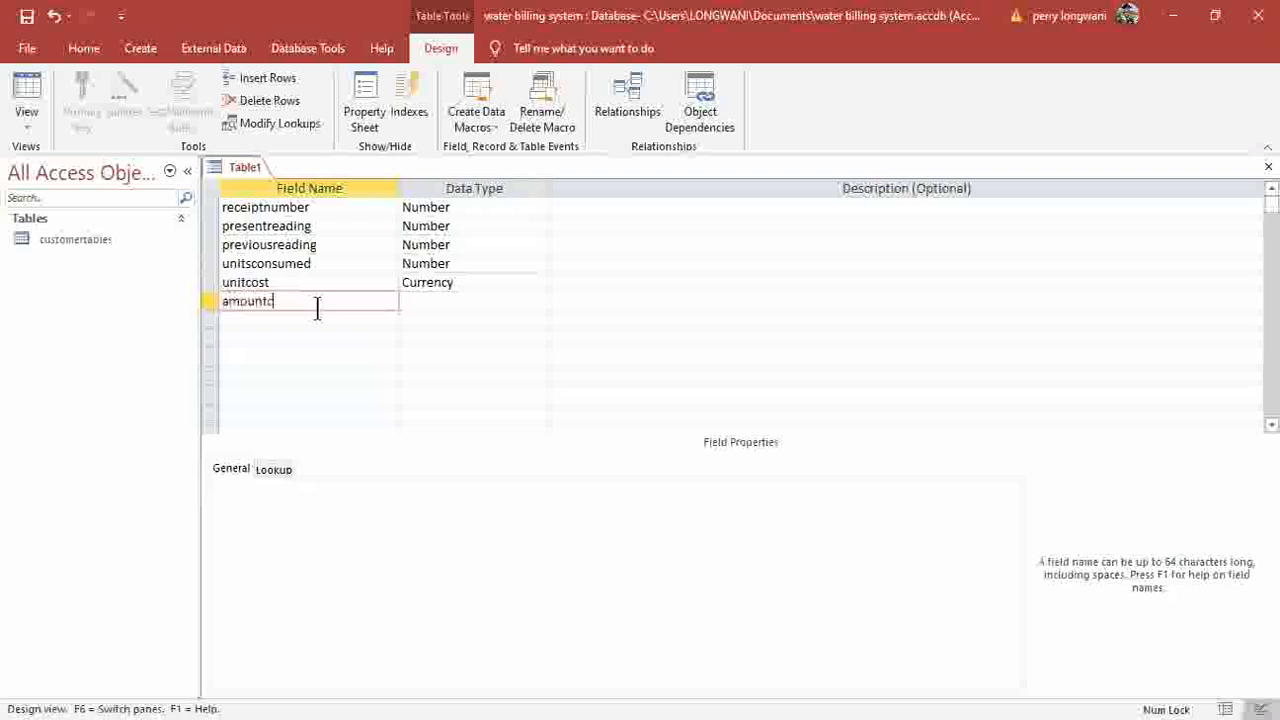
{"action": "type", "text": "onsumed"}
{"action": "left_click", "coordinate": [541, 304]}
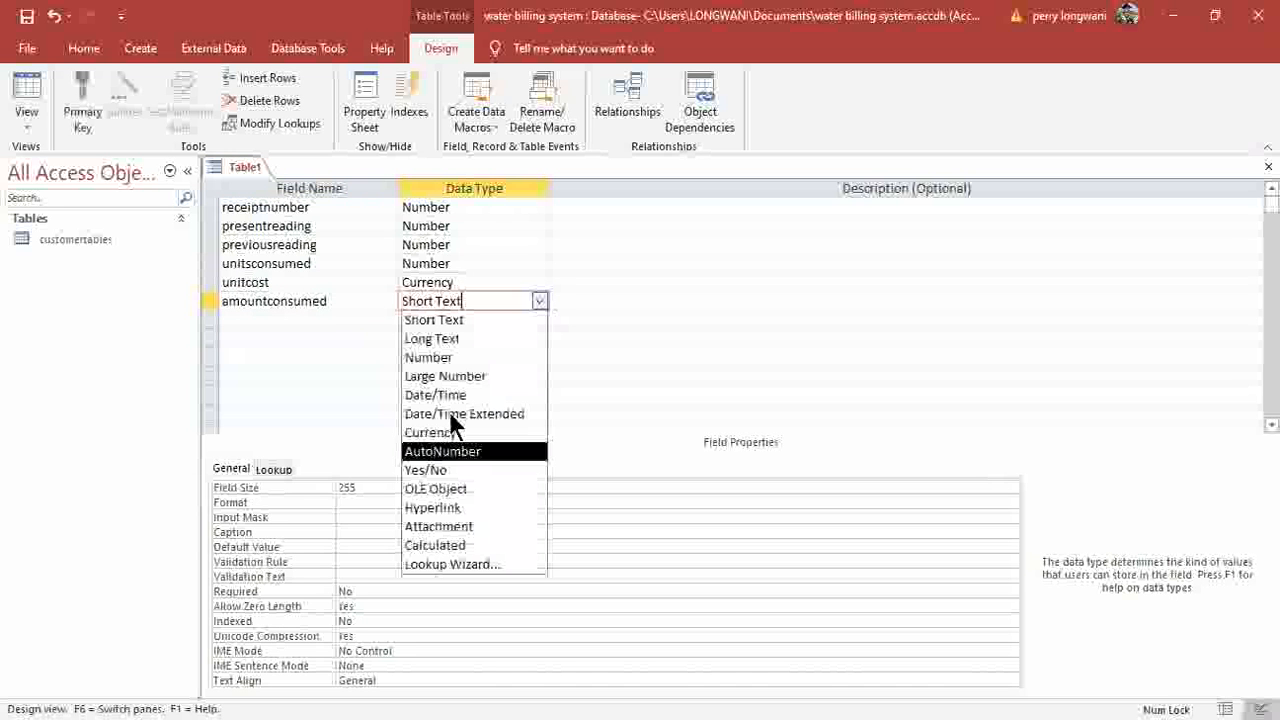
{"action": "left_click", "coordinate": [432, 431]}
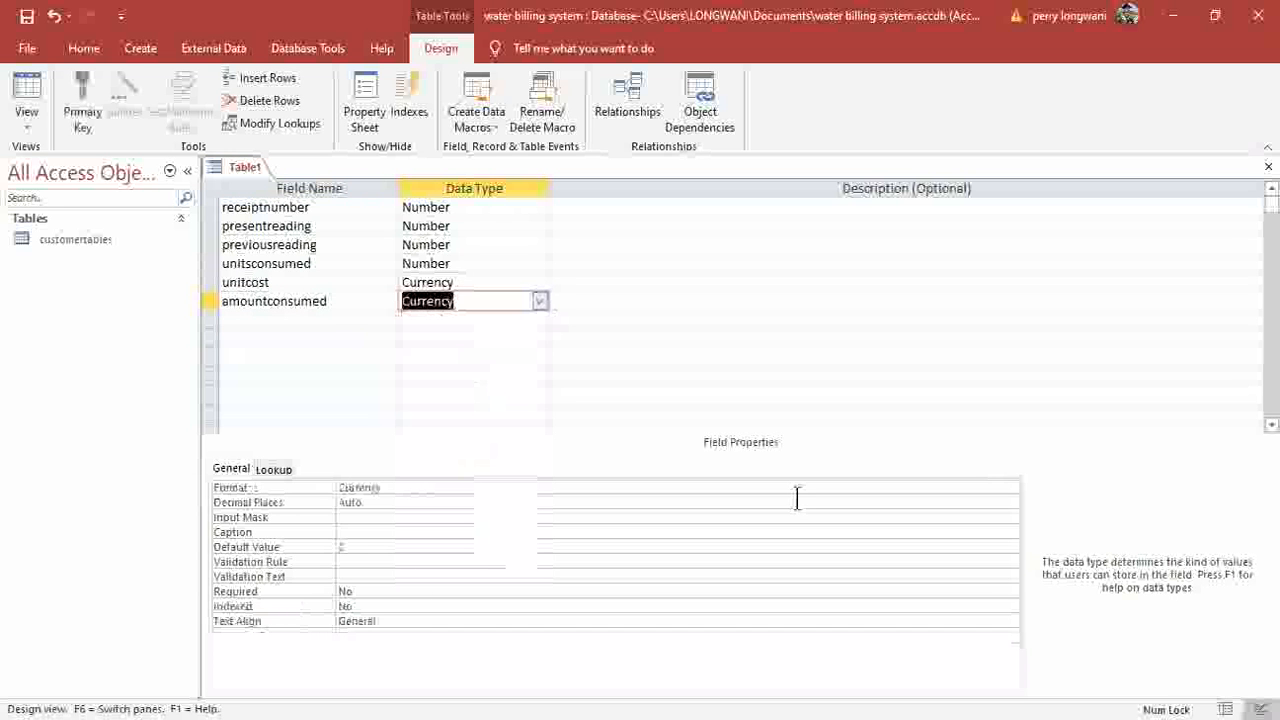
{"action": "left_click", "coordinate": [1000, 488]}
{"action": "left_click", "coordinate": [1011, 488]}
{"action": "left_click", "coordinate": [376, 516]}
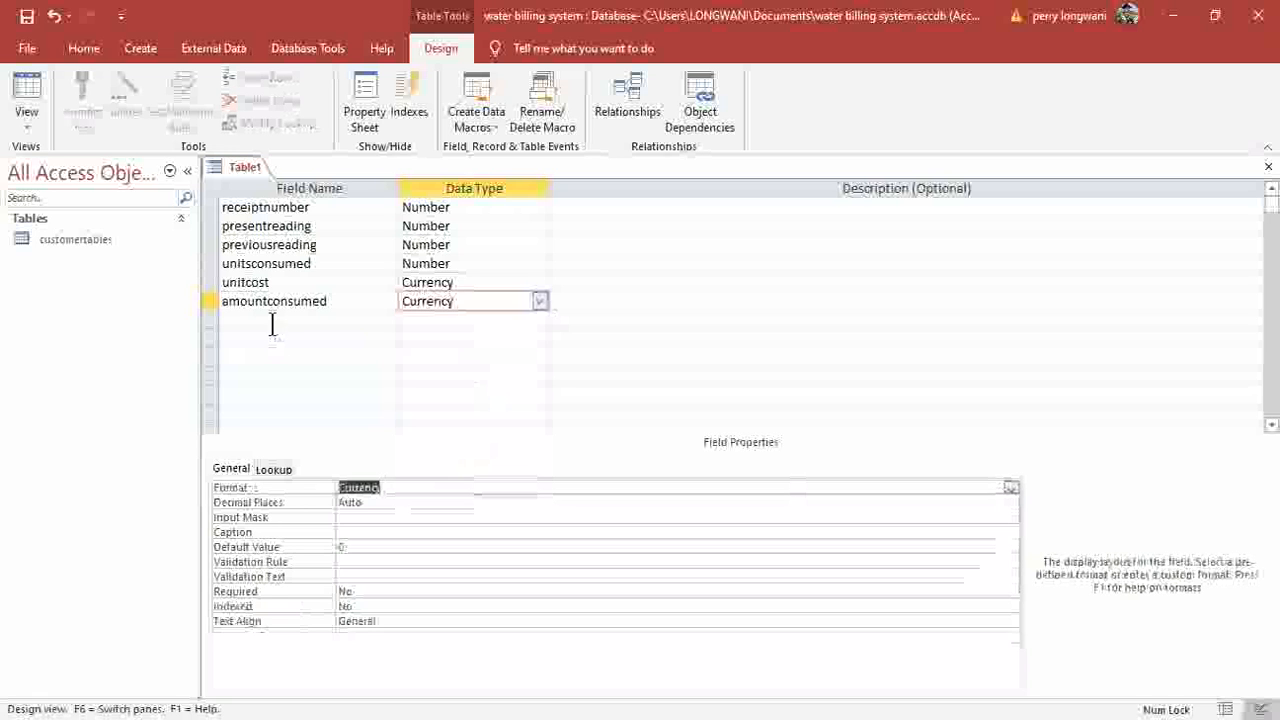
{"action": "left_click", "coordinate": [271, 320]}
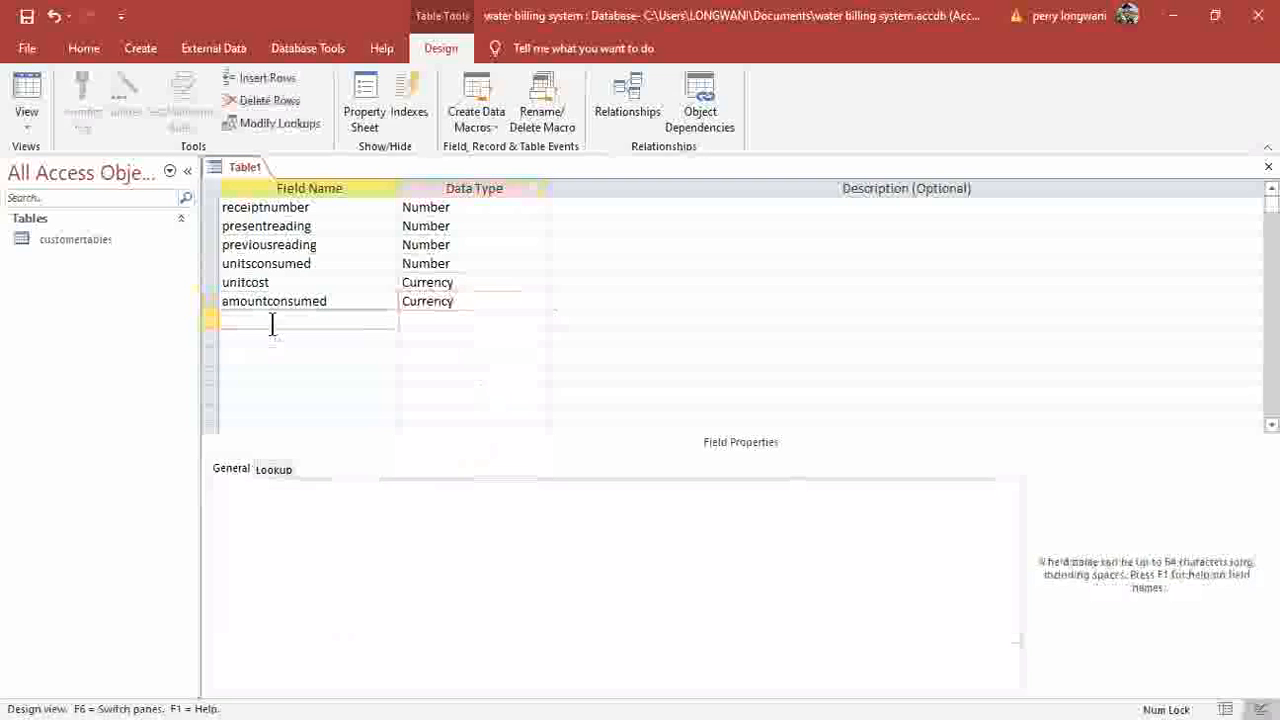
Add balancebf as a Currency field with Currency format.
{"action": "type", "text": "balancebf"}
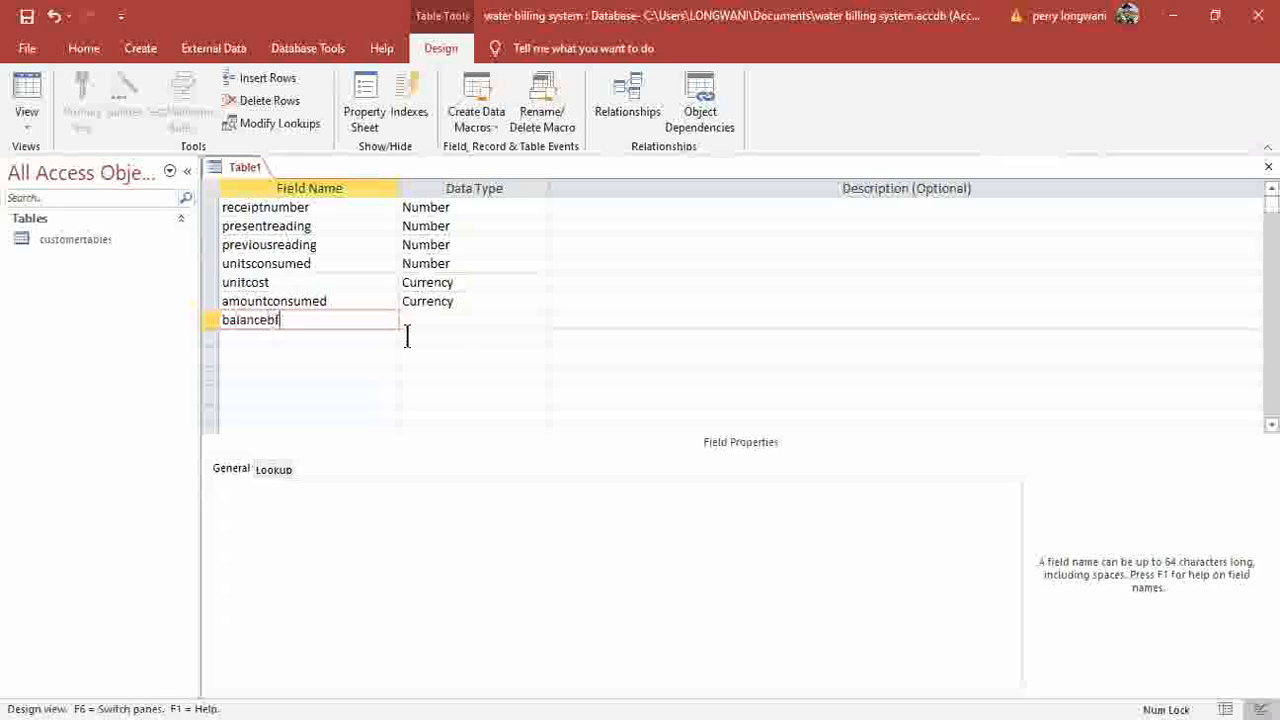
{"action": "left_click", "coordinate": [540, 320]}
{"action": "left_click", "coordinate": [438, 449]}
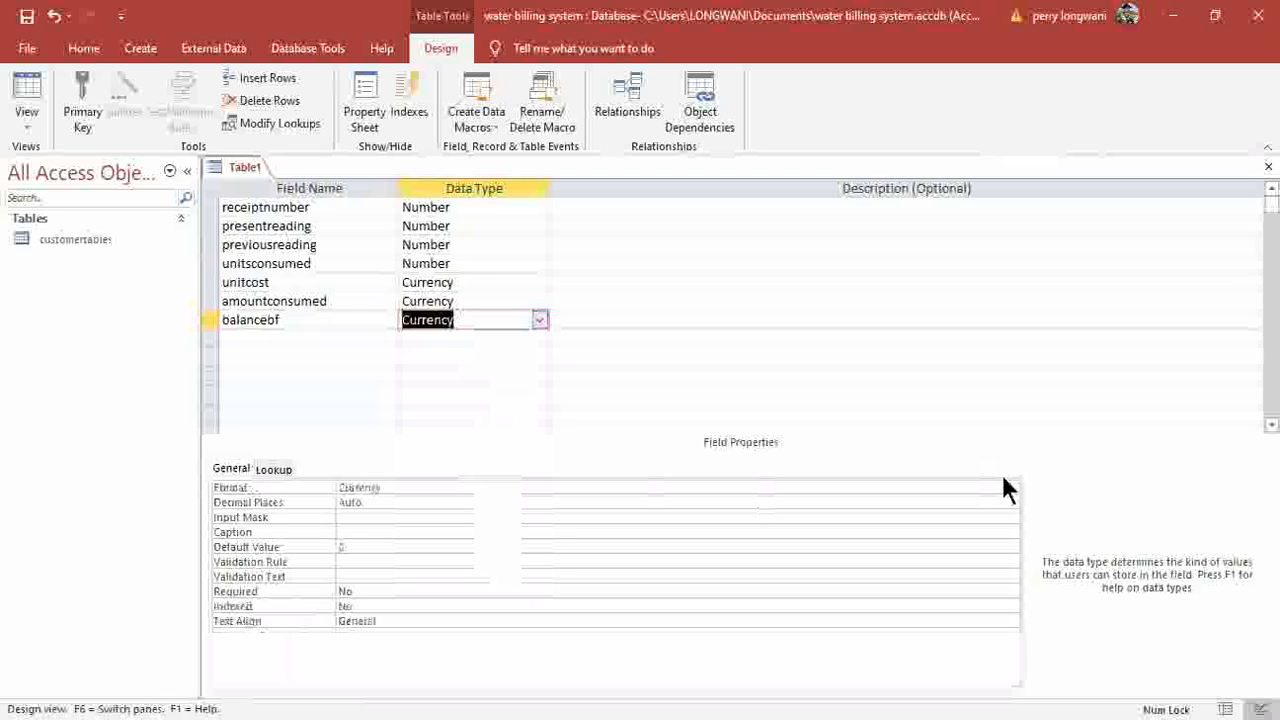
{"action": "left_click", "coordinate": [366, 487]}
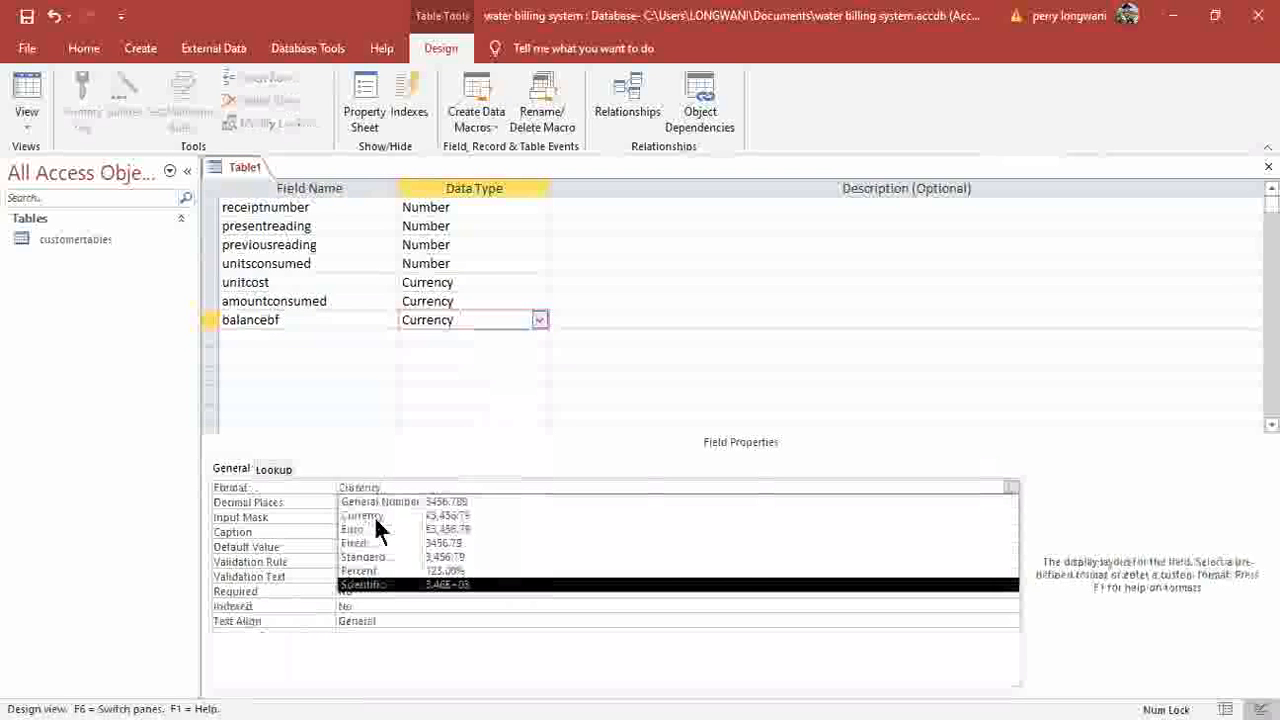
{"action": "left_click", "coordinate": [374, 516]}
{"action": "left_click", "coordinate": [269, 326]}
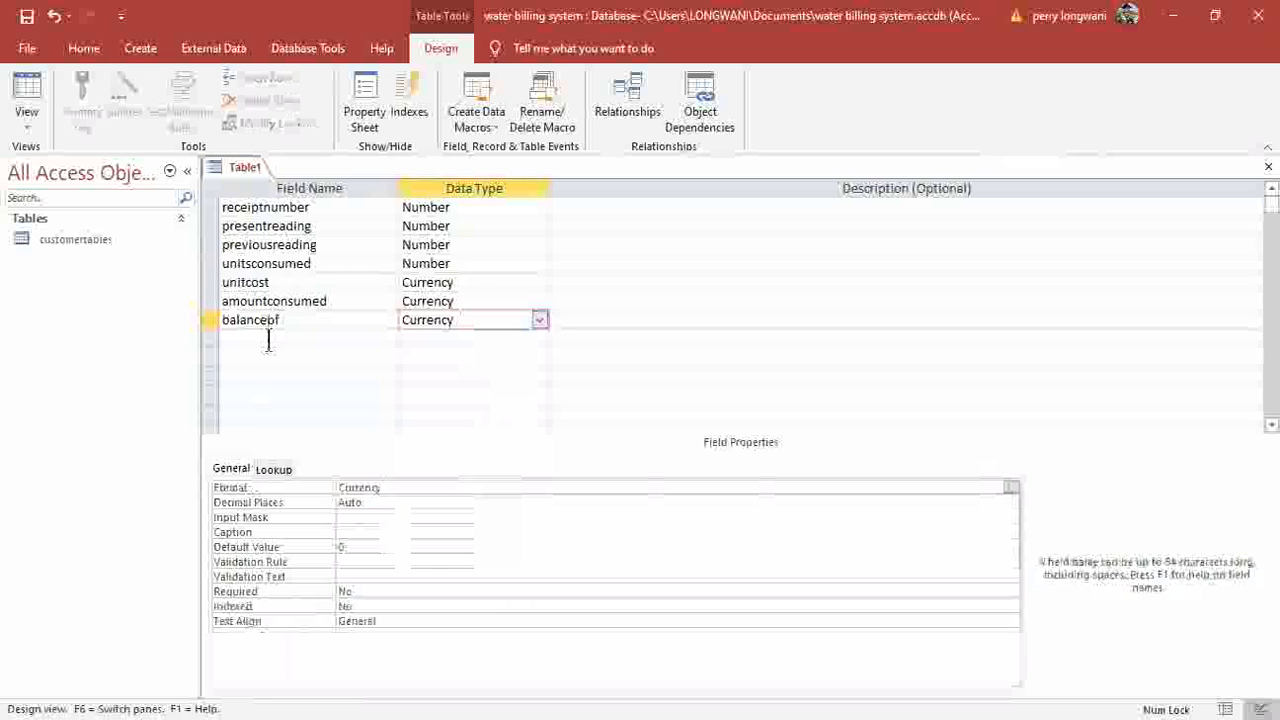
{"action": "left_click", "coordinate": [268, 340]}
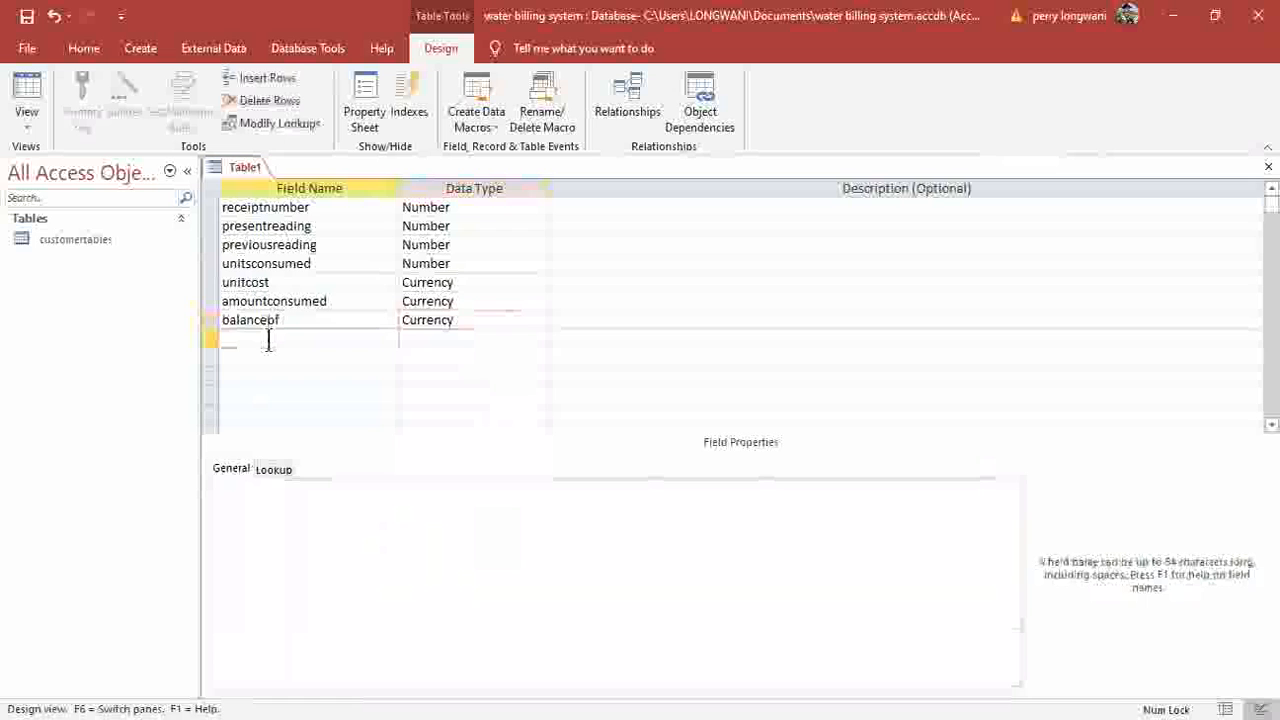
Add totalbalance as a Currency field, keeping the Currency format.
{"action": "type", "text": "totalbalance"}
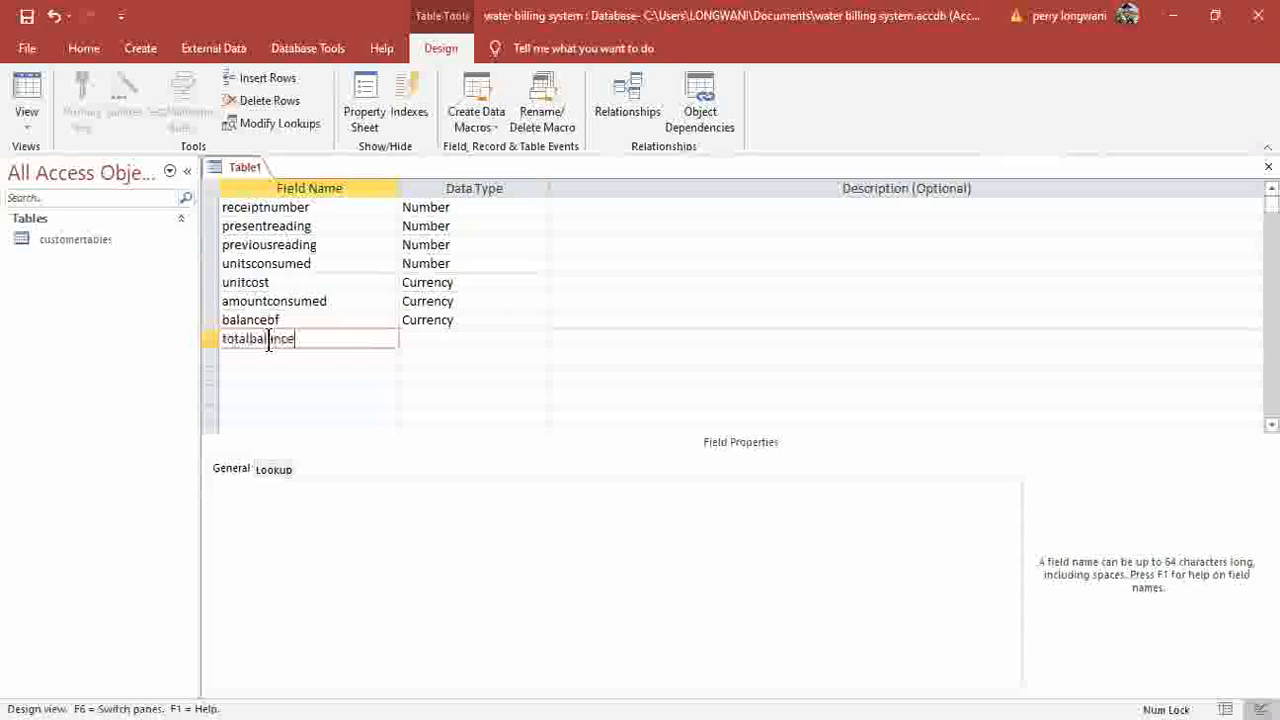
{"action": "left_click", "coordinate": [539, 342]}
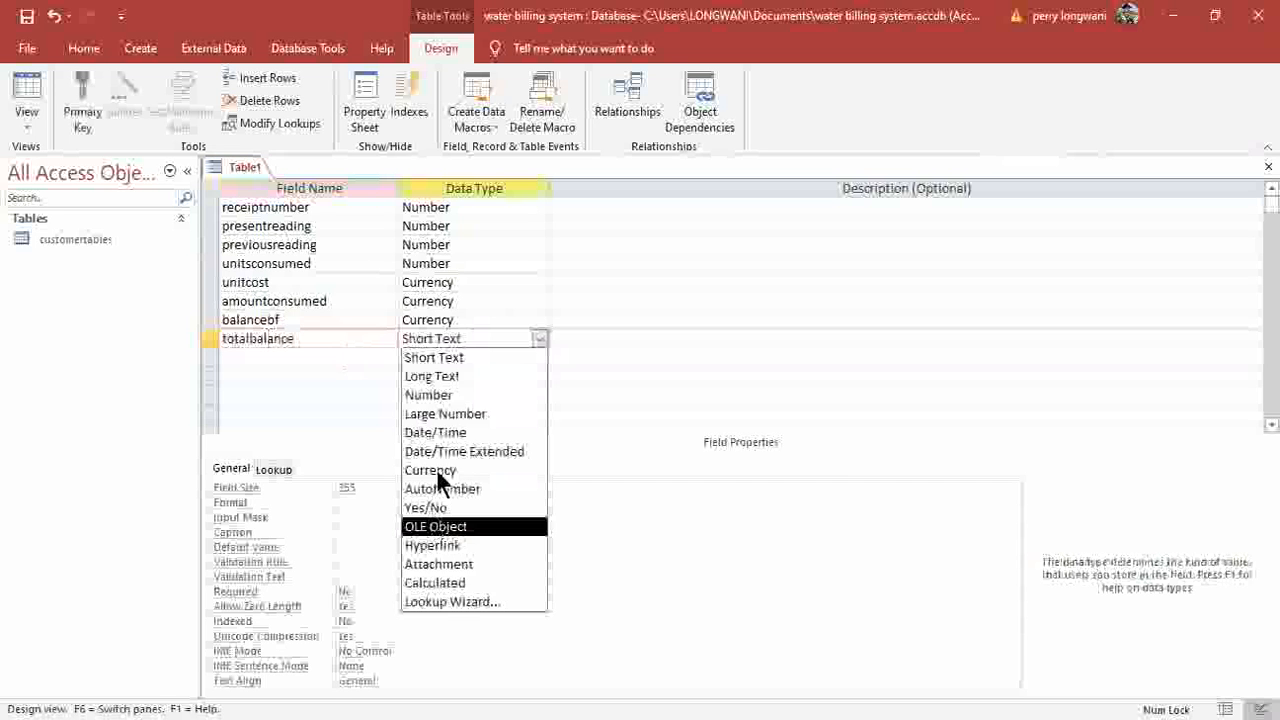
{"action": "left_click", "coordinate": [436, 474]}
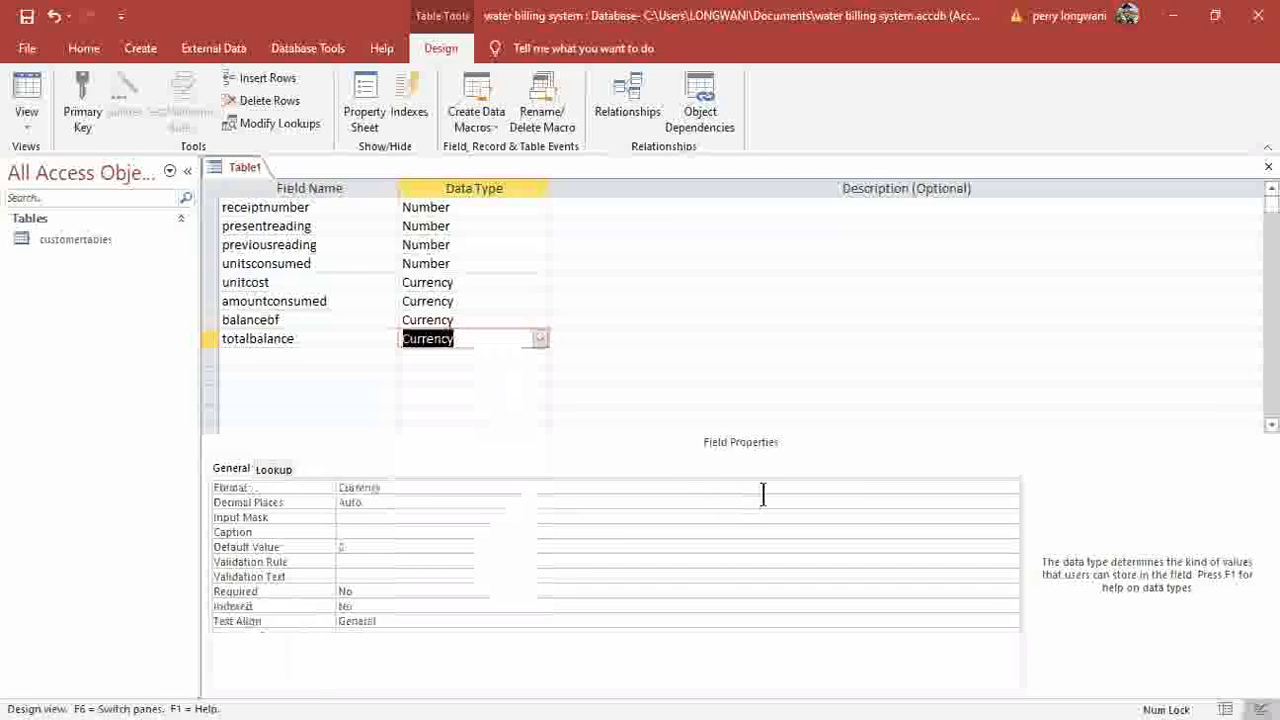
{"action": "left_click", "coordinate": [1012, 488]}
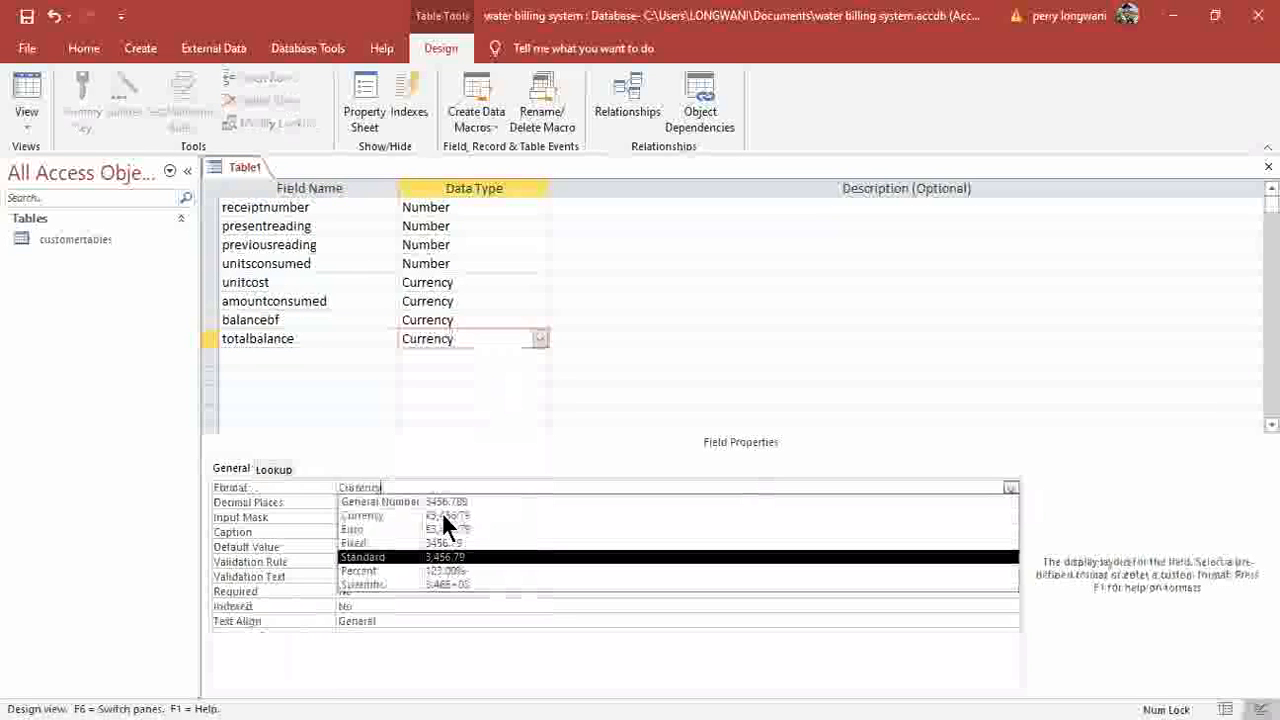
{"action": "left_click", "coordinate": [271, 360]}
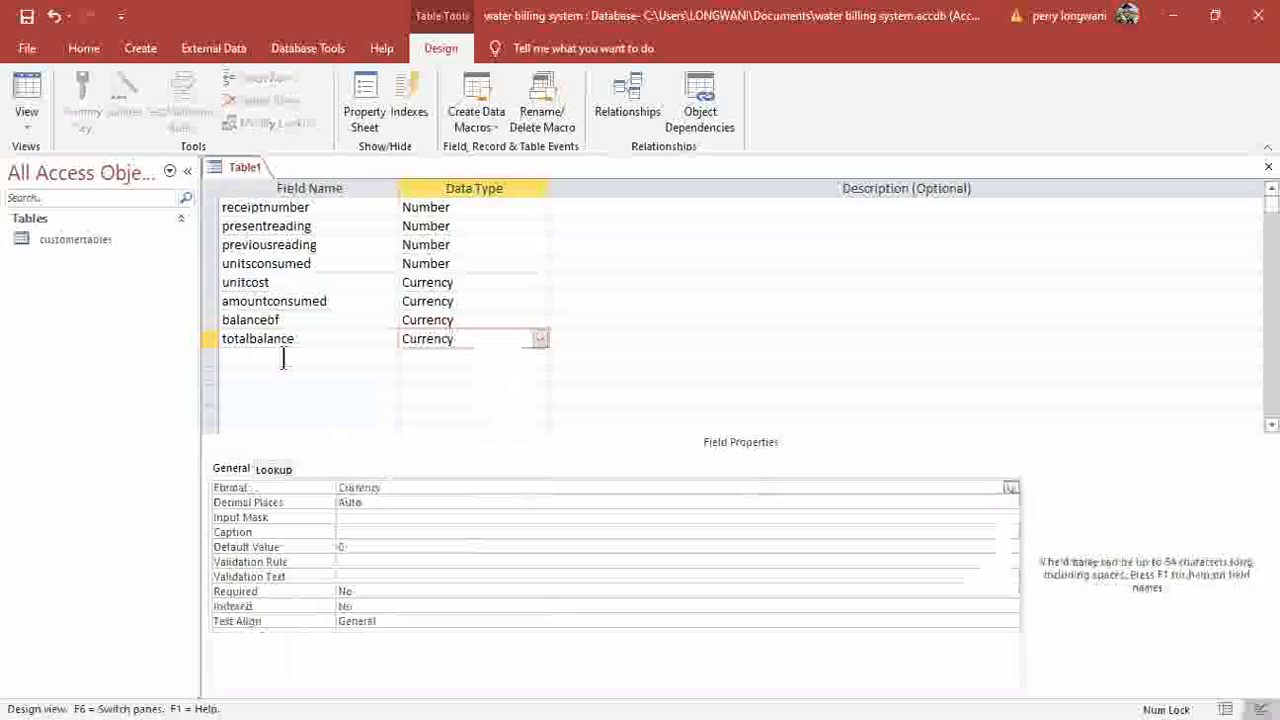
{"action": "left_click", "coordinate": [304, 358]}
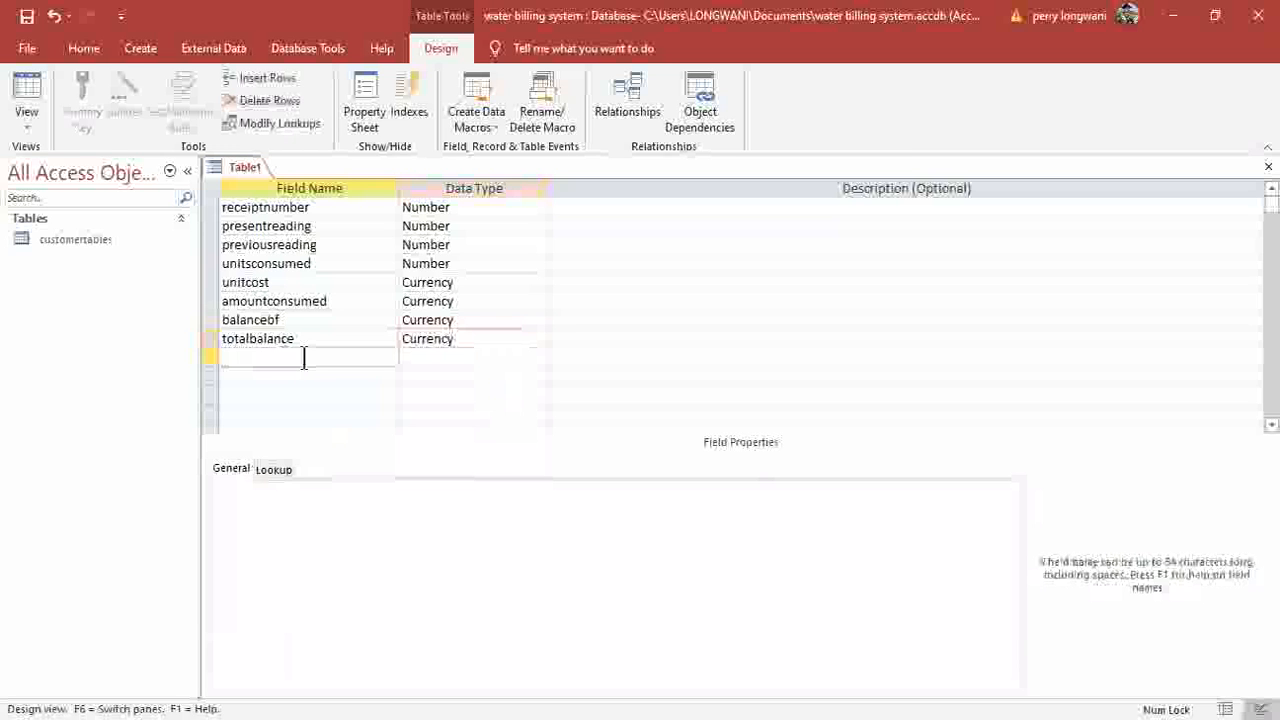
Add amountpaid as a Currency field.
{"action": "type", "text": "amountpa"}
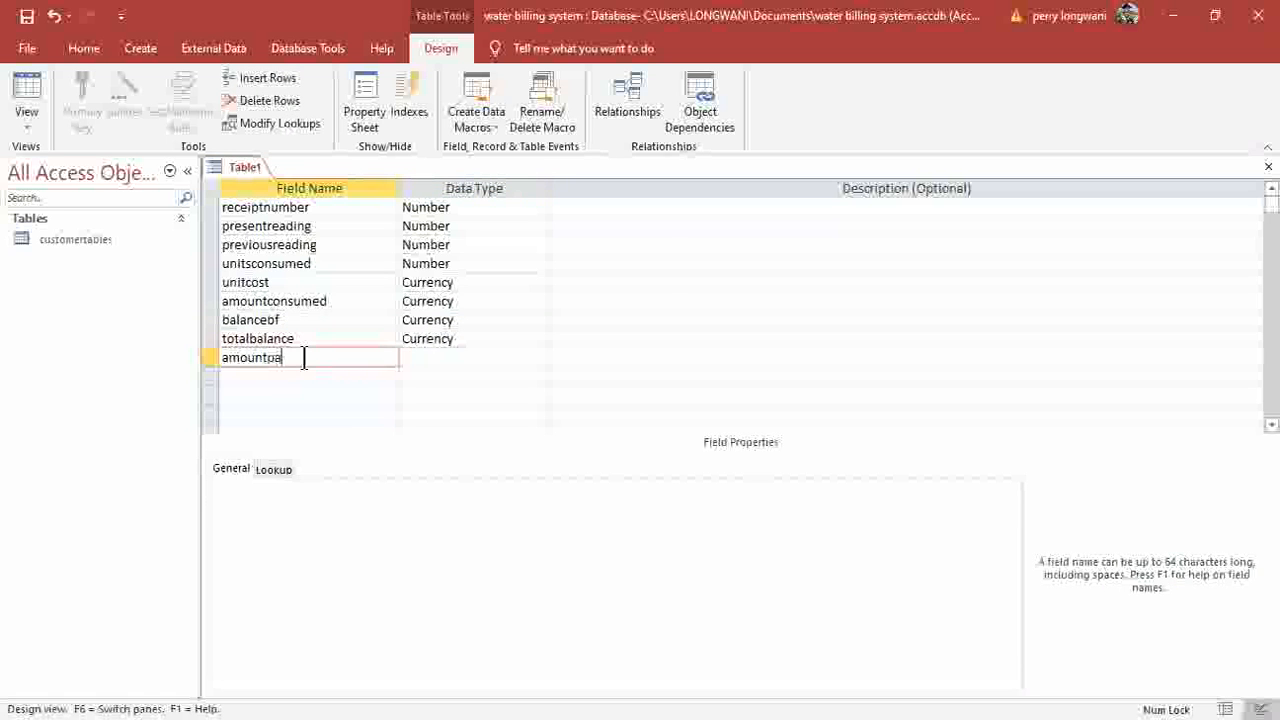
{"action": "type", "text": "id"}
{"action": "key", "text": "Tab"}
{"action": "key", "text": "alt+Down"}
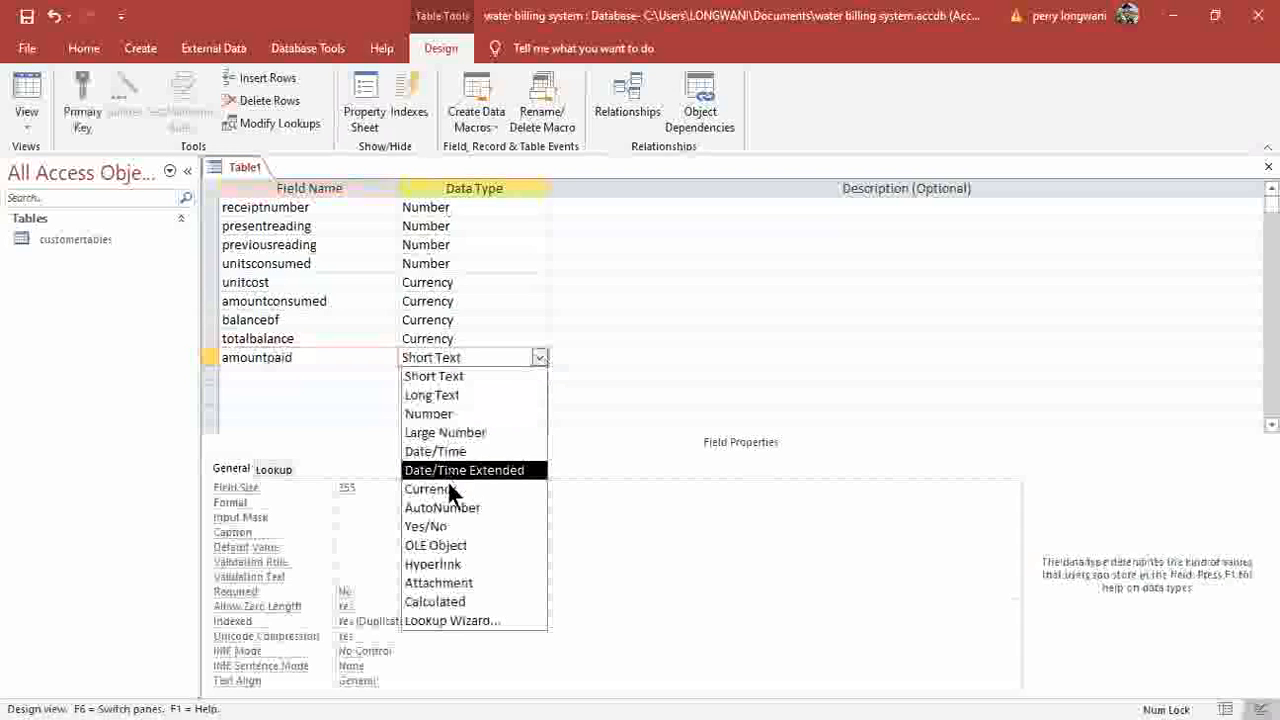
{"action": "left_click", "coordinate": [880, 488]}
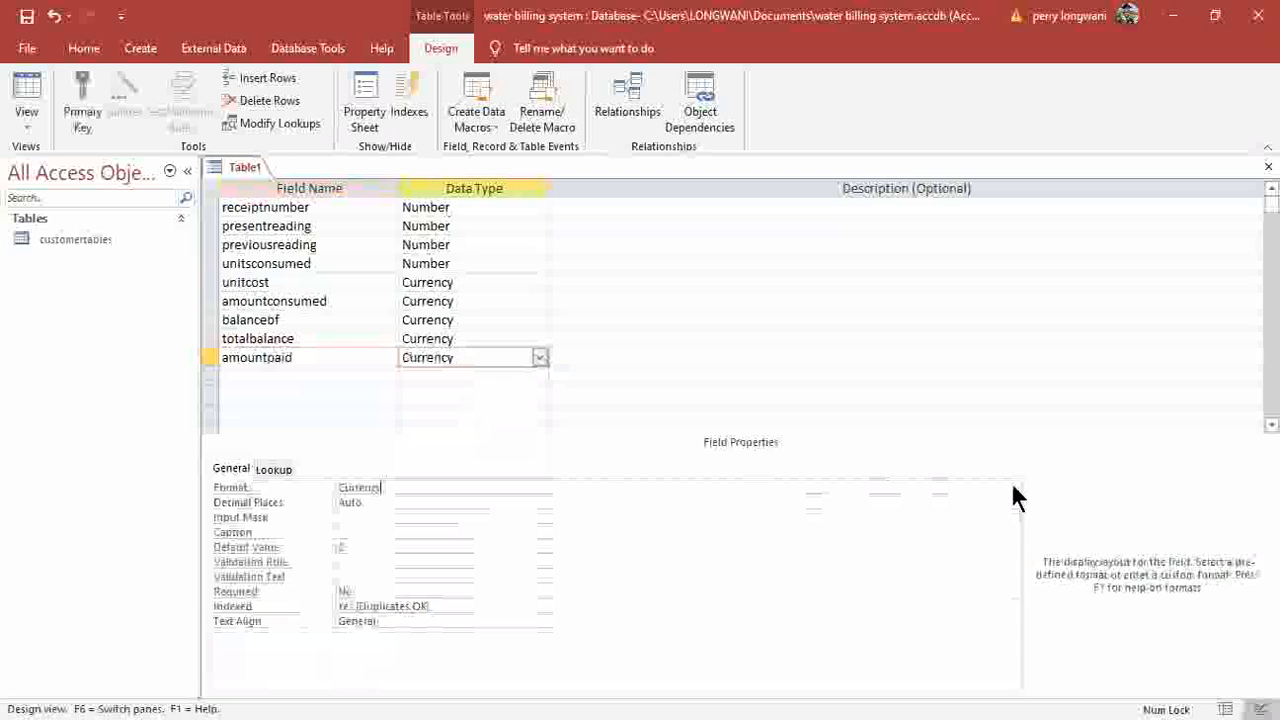
{"action": "key", "text": "alt+Down"}
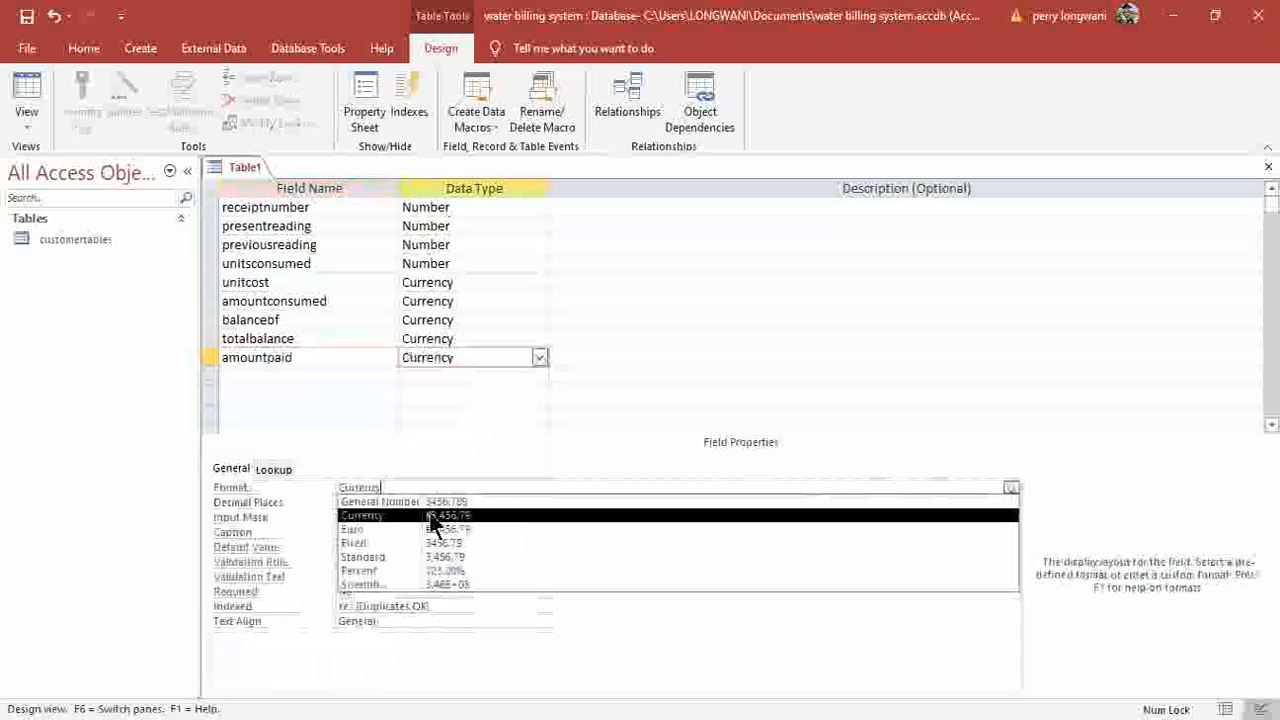
{"action": "left_click", "coordinate": [285, 376]}
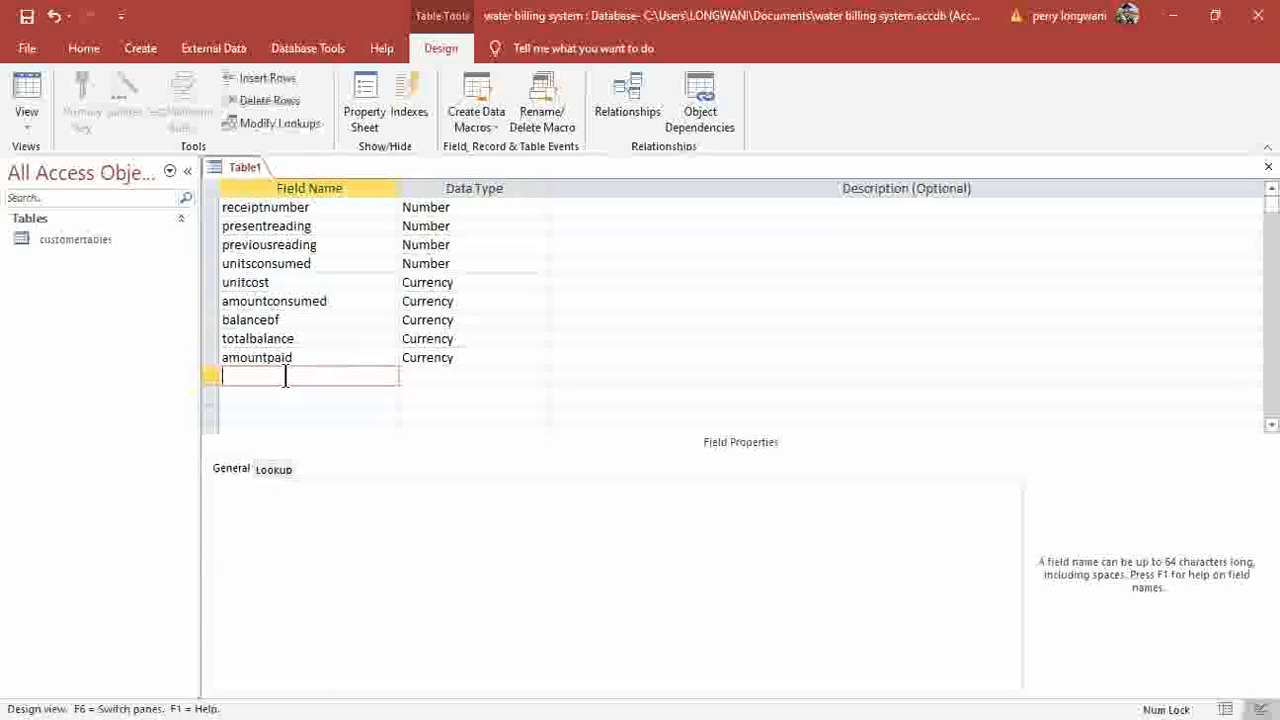
Add amountowing as a Currency field with Currency format, then name the next field duedate.
{"action": "type", "text": "amountowing"}
{"action": "key", "text": "BackSpace"}
{"action": "key", "text": "BackSpace"}
{"action": "key", "text": "BackSpace"}
{"action": "type", "text": "ng"}
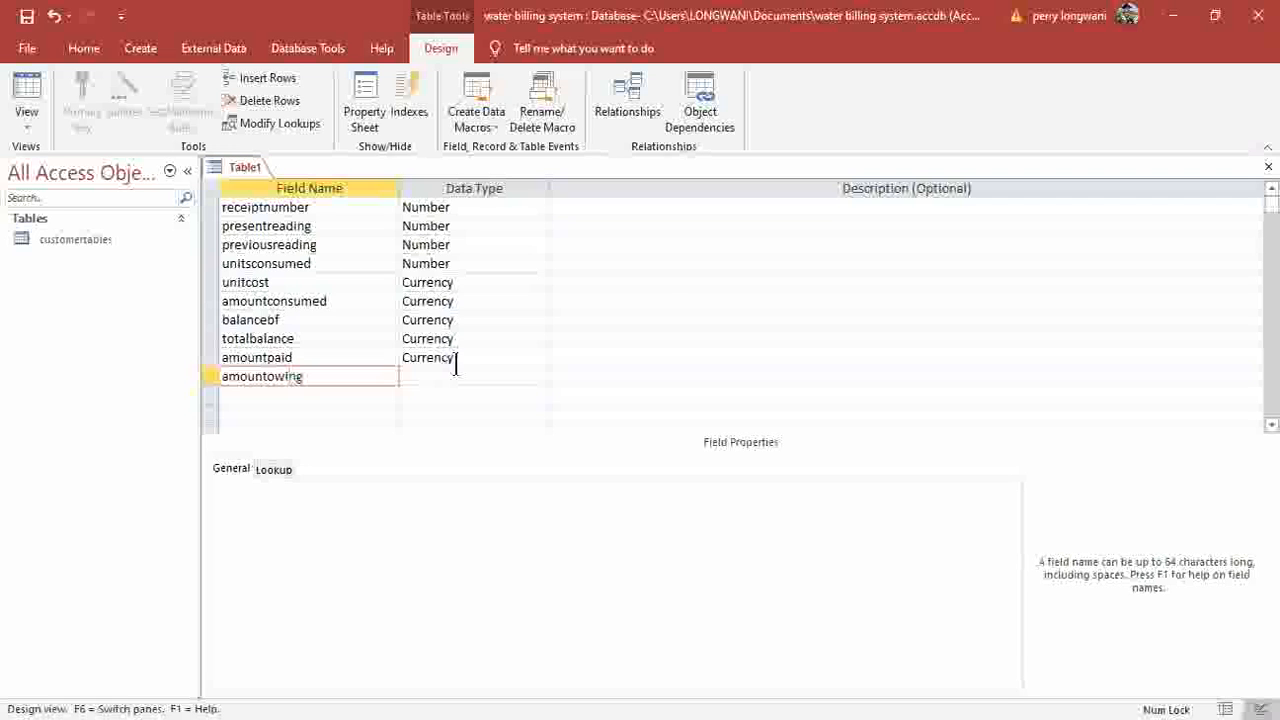
{"action": "left_click", "coordinate": [539, 377]}
{"action": "left_click", "coordinate": [538, 377]}
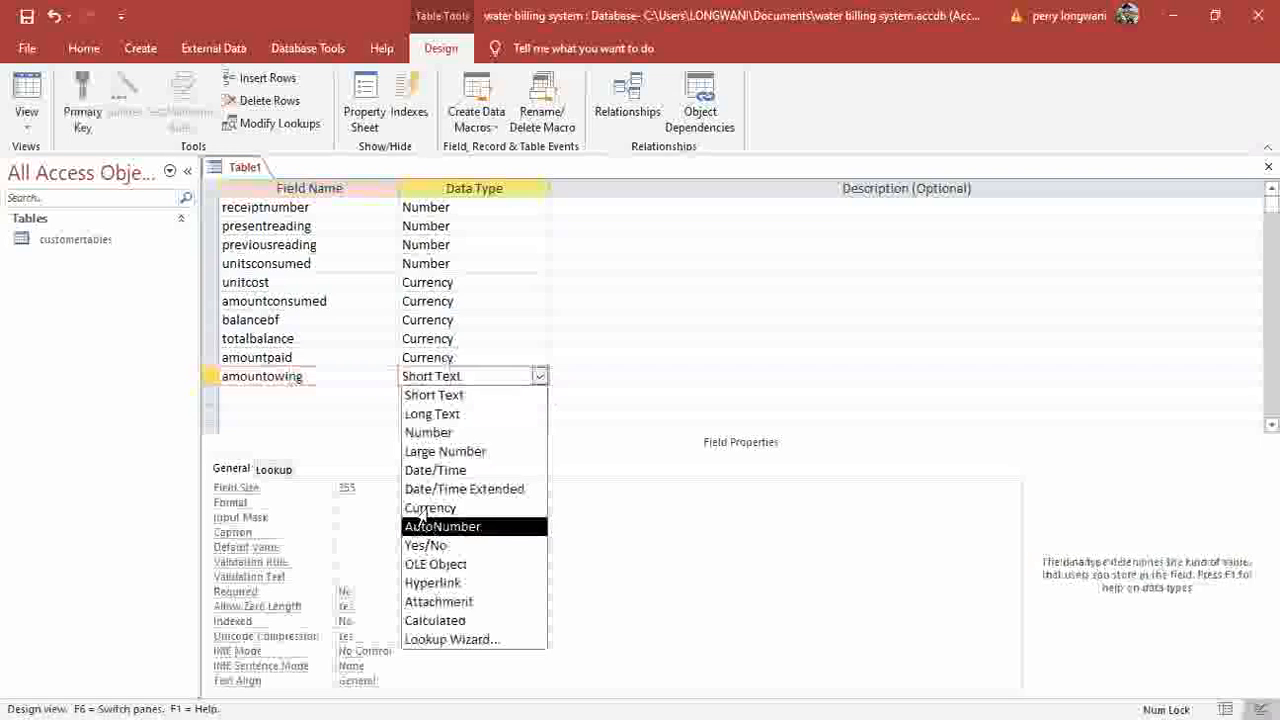
{"action": "left_click", "coordinate": [470, 506]}
{"action": "left_click", "coordinate": [990, 489]}
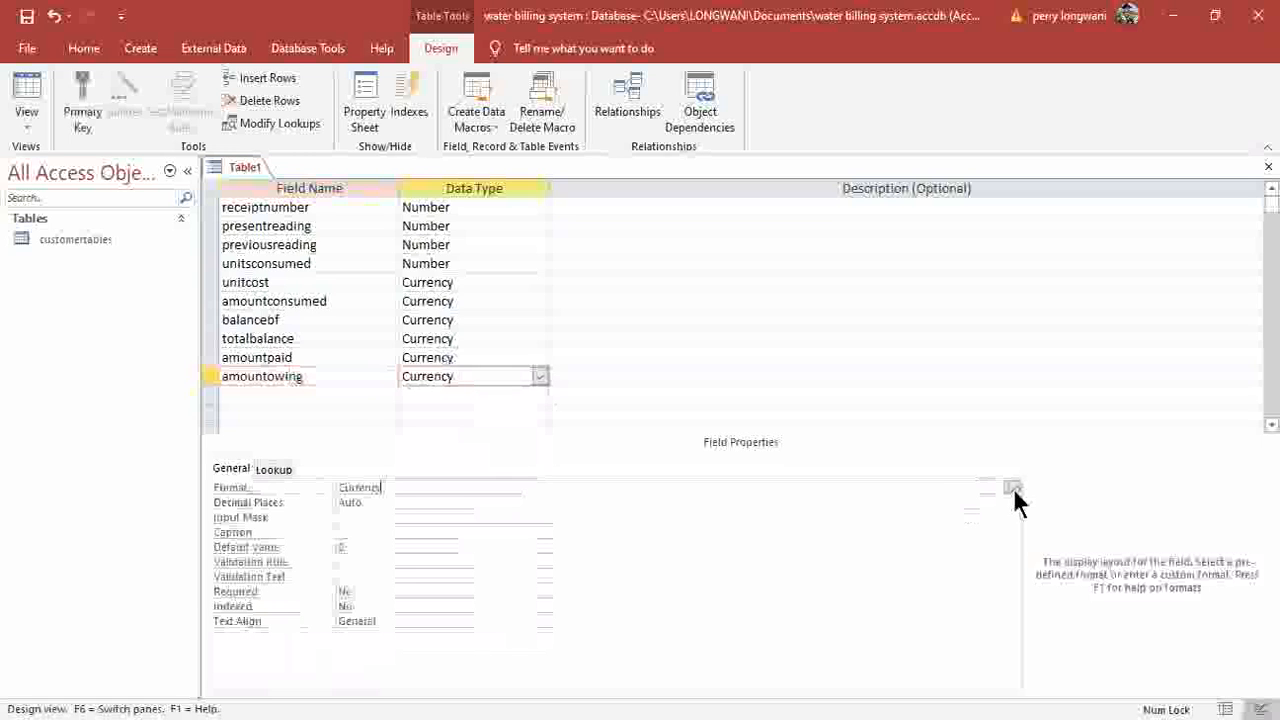
{"action": "left_click", "coordinate": [1012, 488]}
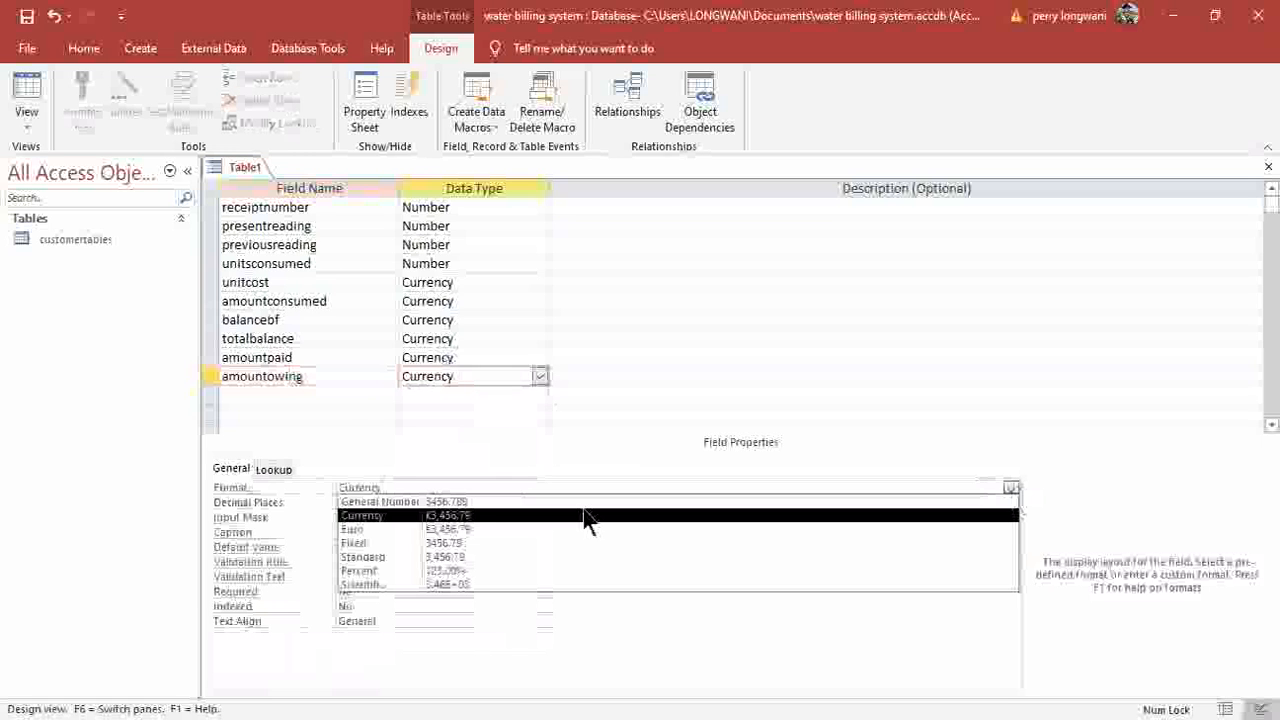
{"action": "left_click", "coordinate": [467, 515]}
{"action": "left_click", "coordinate": [281, 396]}
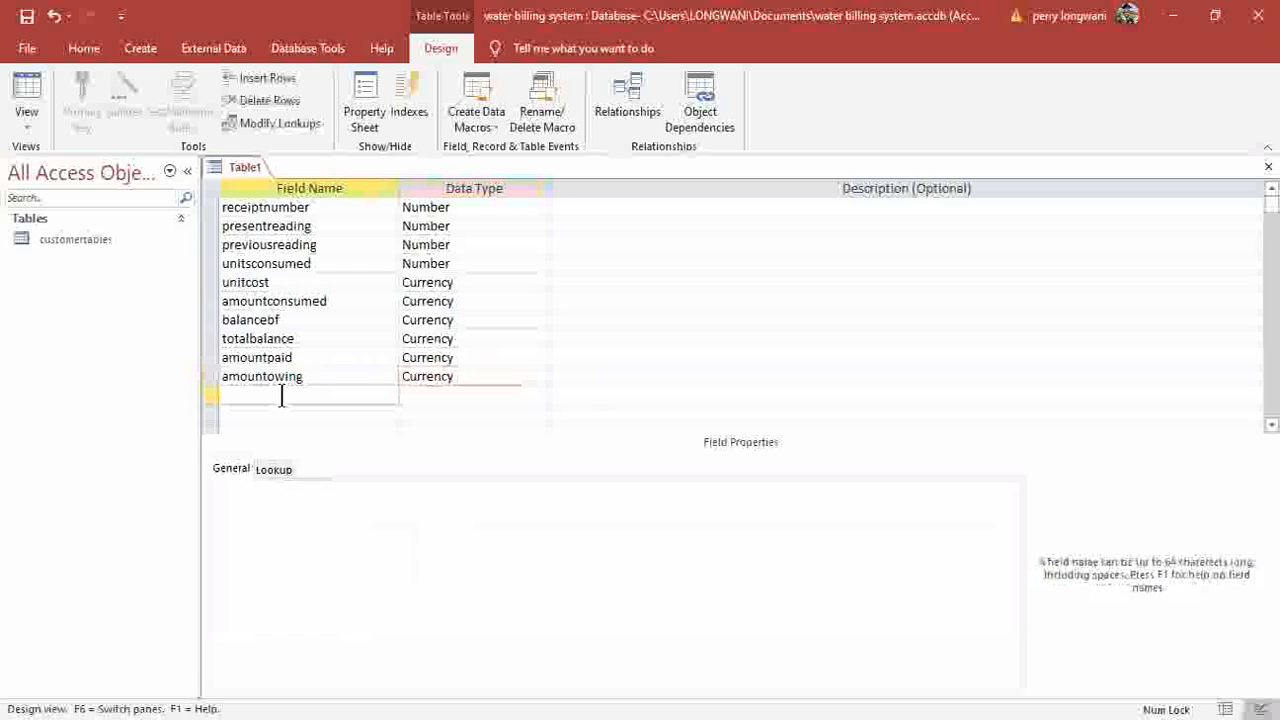
{"action": "type", "text": "duedate"}
Make duedate a Date/Time field and add a new field named dateofpayment.
{"action": "left_click", "coordinate": [538, 400]}
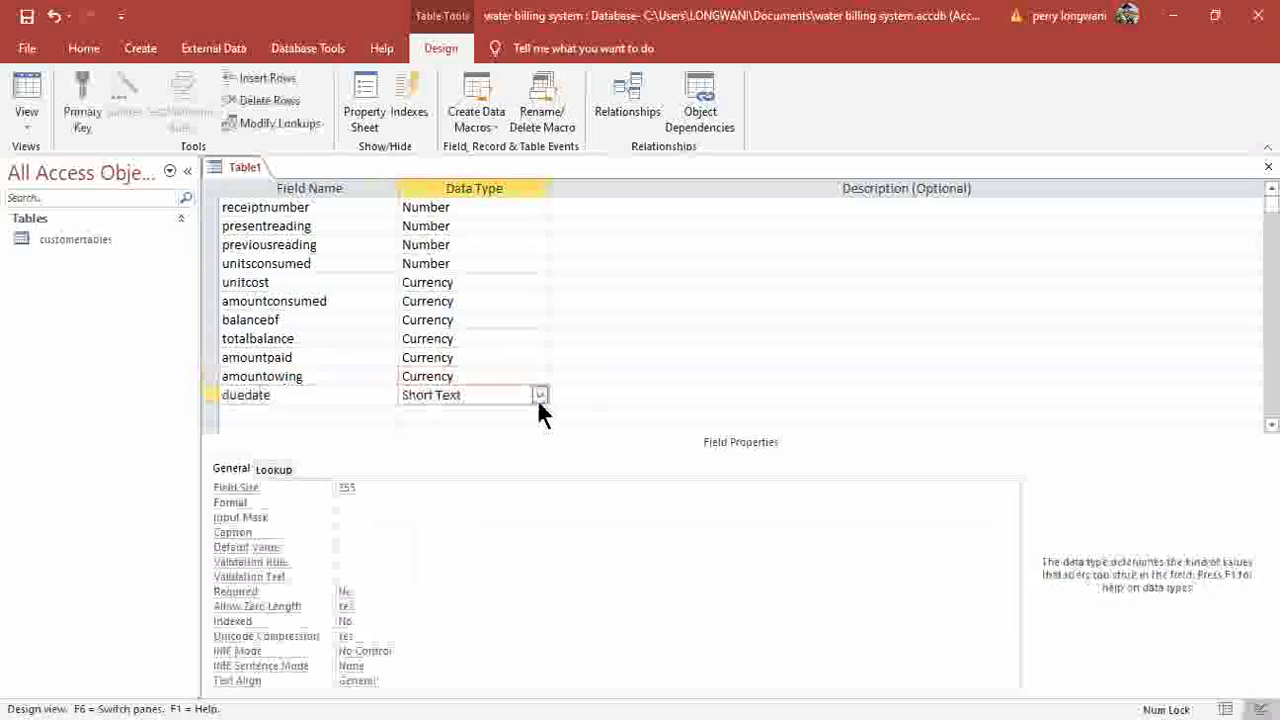
{"action": "left_click", "coordinate": [440, 486]}
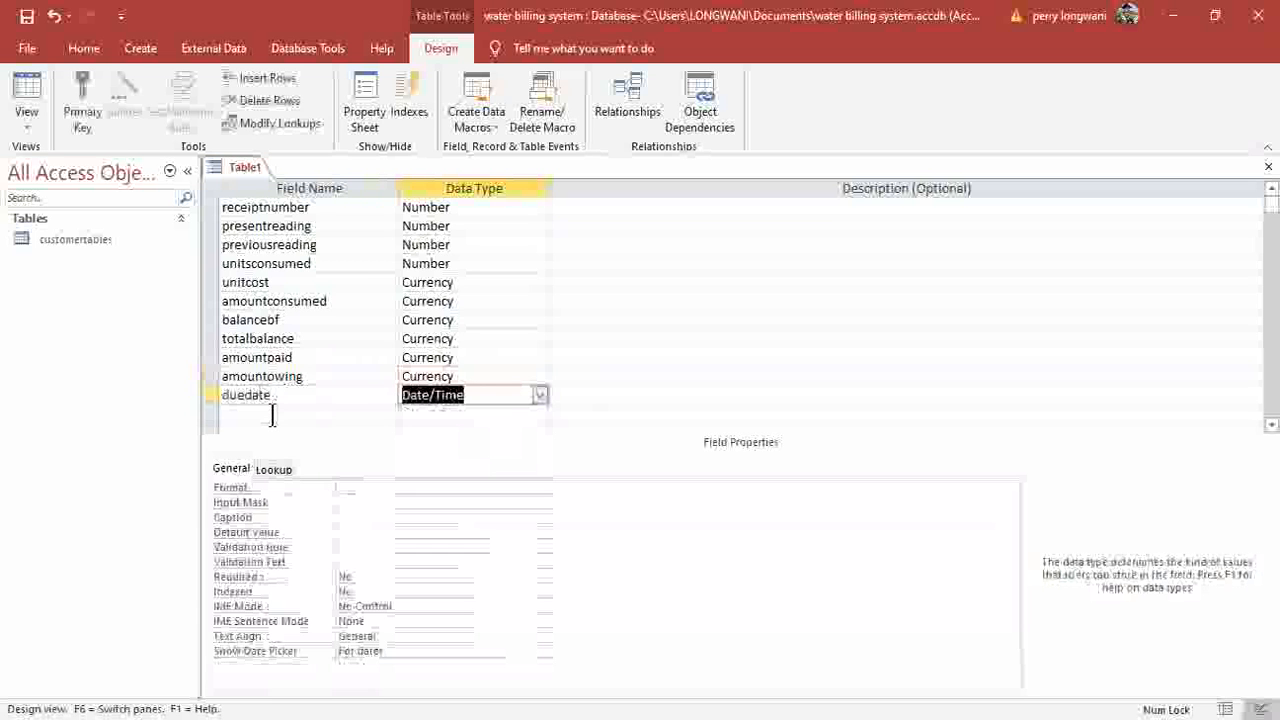
{"action": "left_click", "coordinate": [271, 416]}
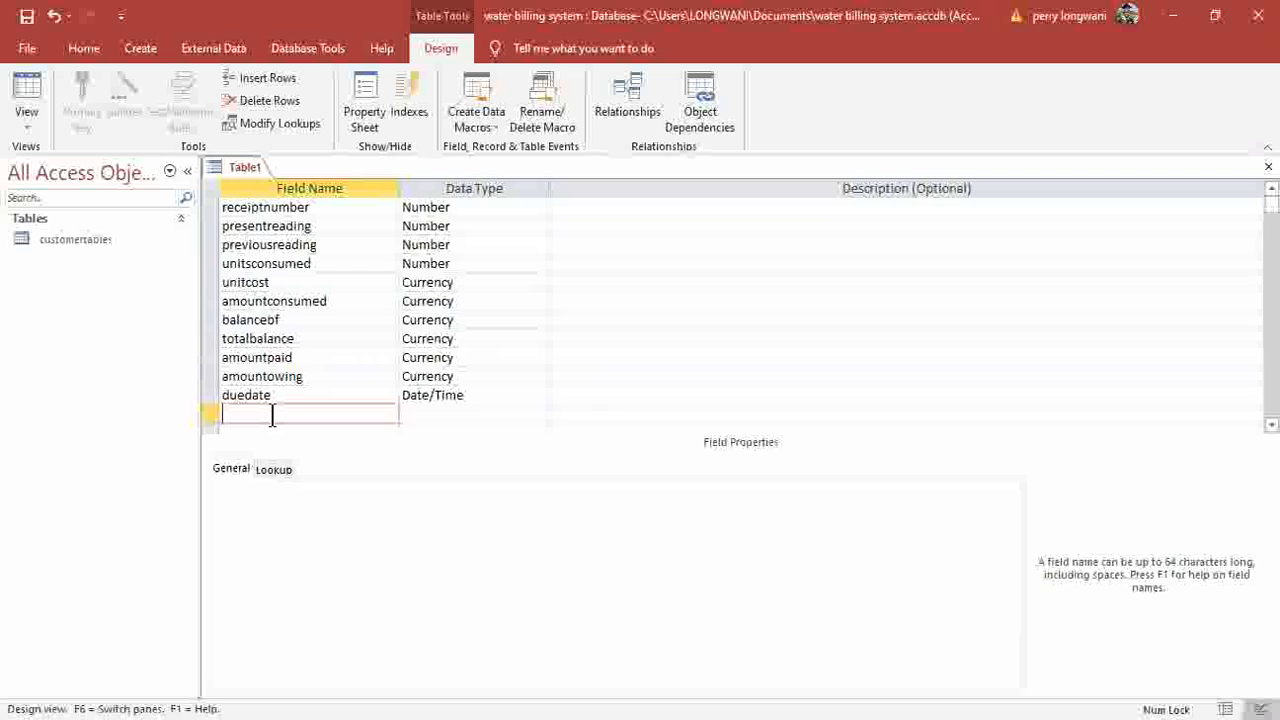
{"action": "type", "text": "dateofpayment"}
Set dateofpayment's data type to Date/Time.
{"action": "left_click", "coordinate": [430, 413]}
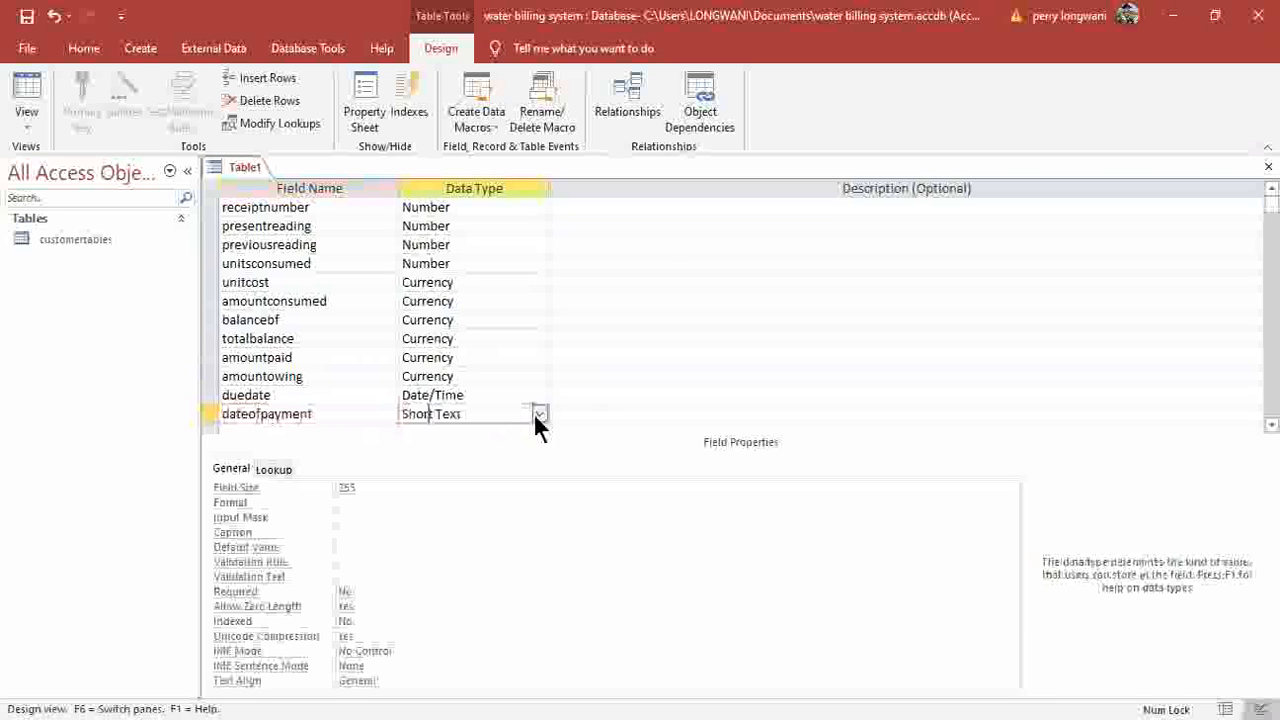
{"action": "left_click", "coordinate": [539, 414]}
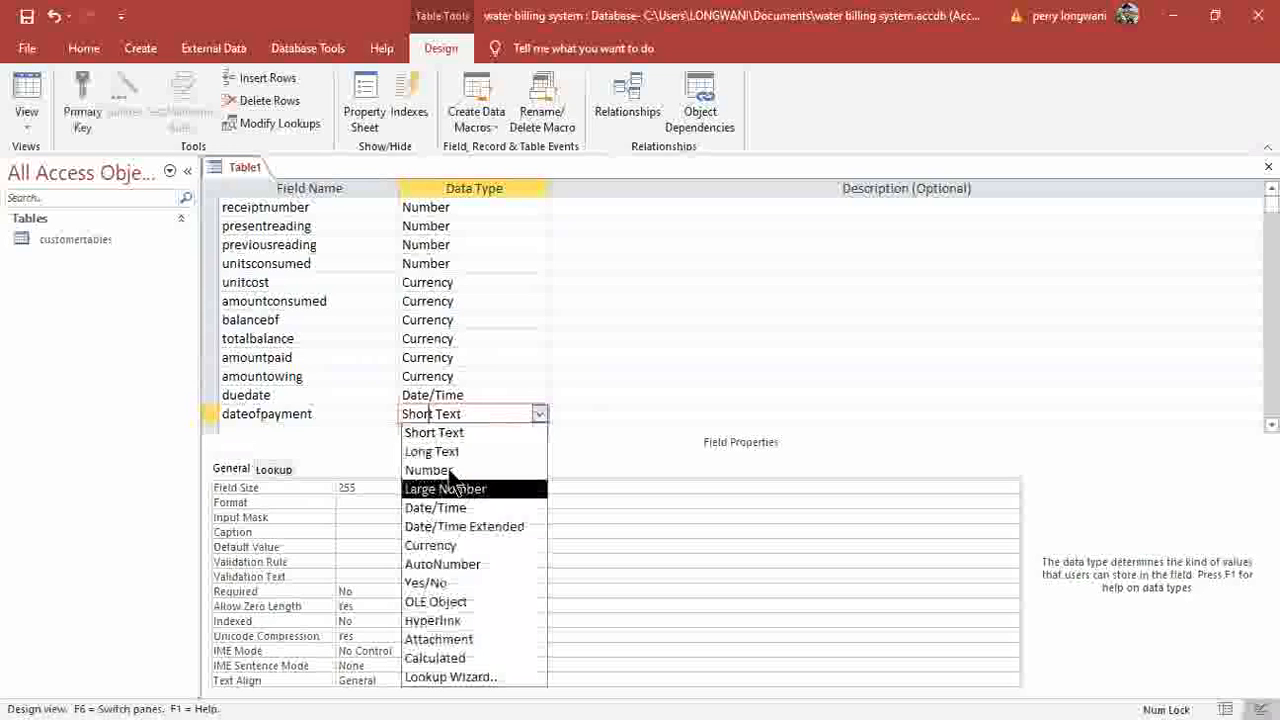
{"action": "left_click", "coordinate": [440, 508]}
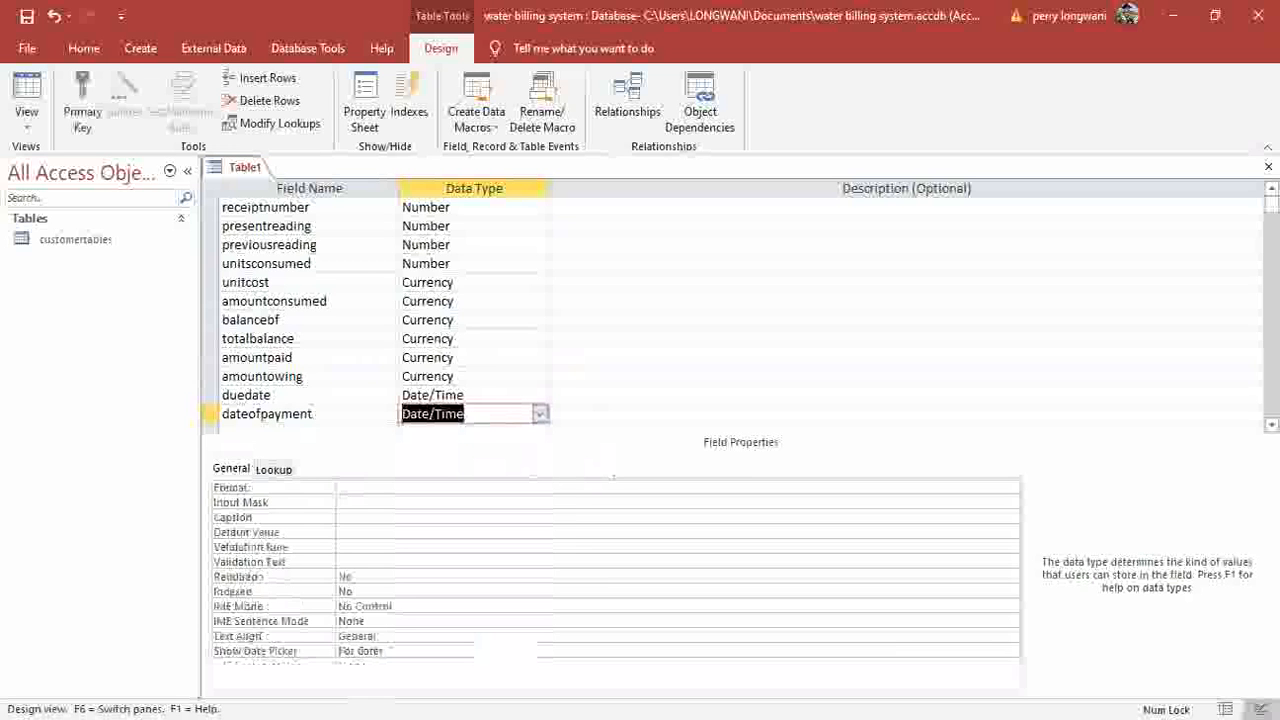
{"action": "left_click", "coordinate": [571, 357]}
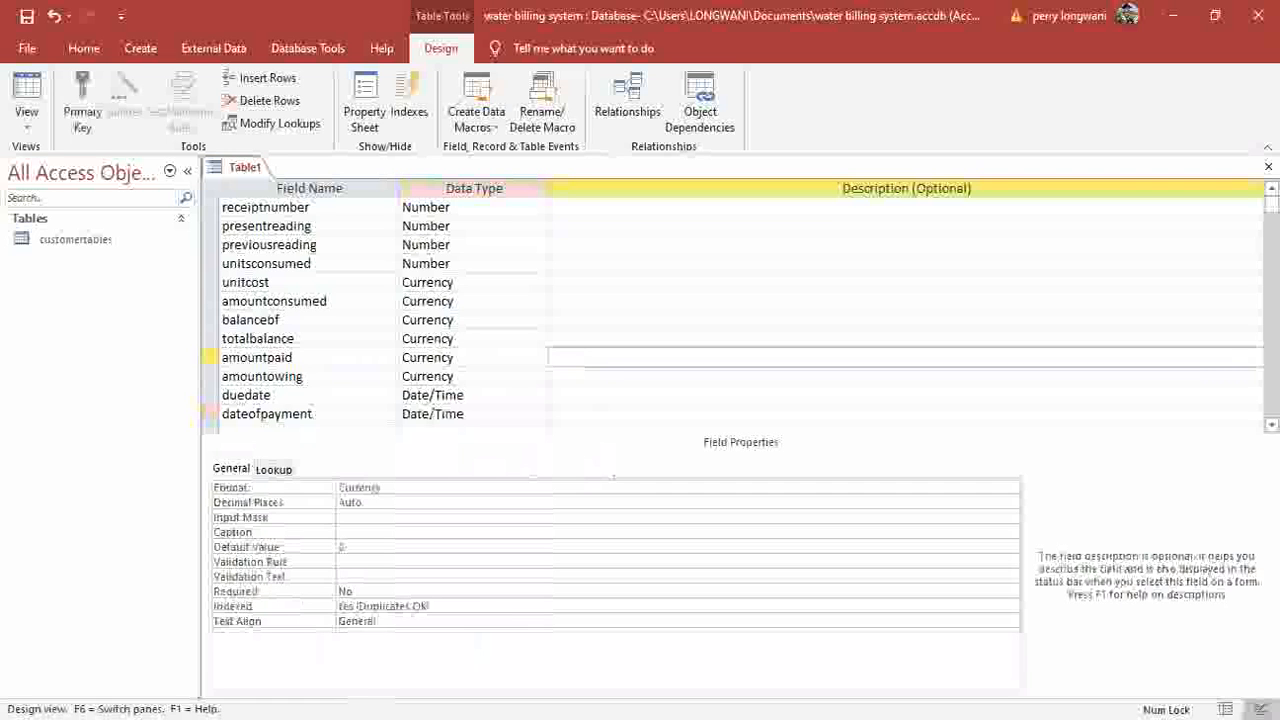
{"action": "scroll", "coordinate": [312, 405], "scroll_direction": "down", "scroll_amount": 1}
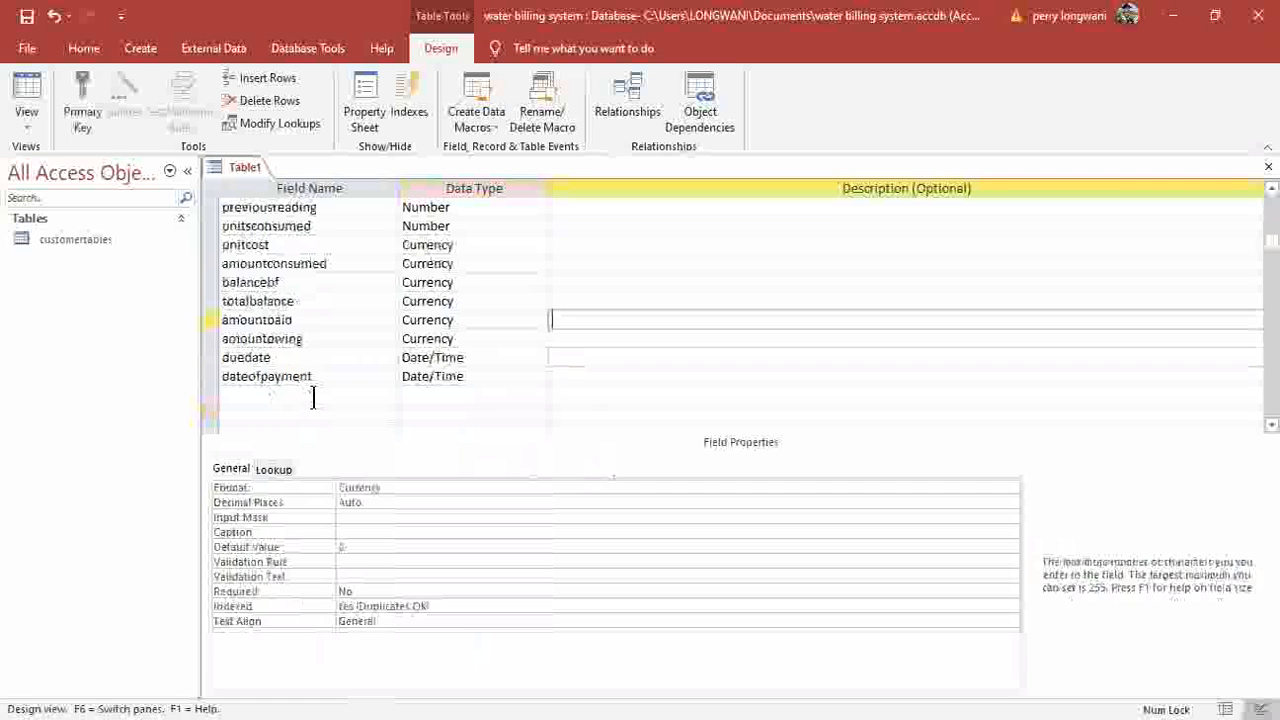
{"action": "left_click", "coordinate": [312, 396]}
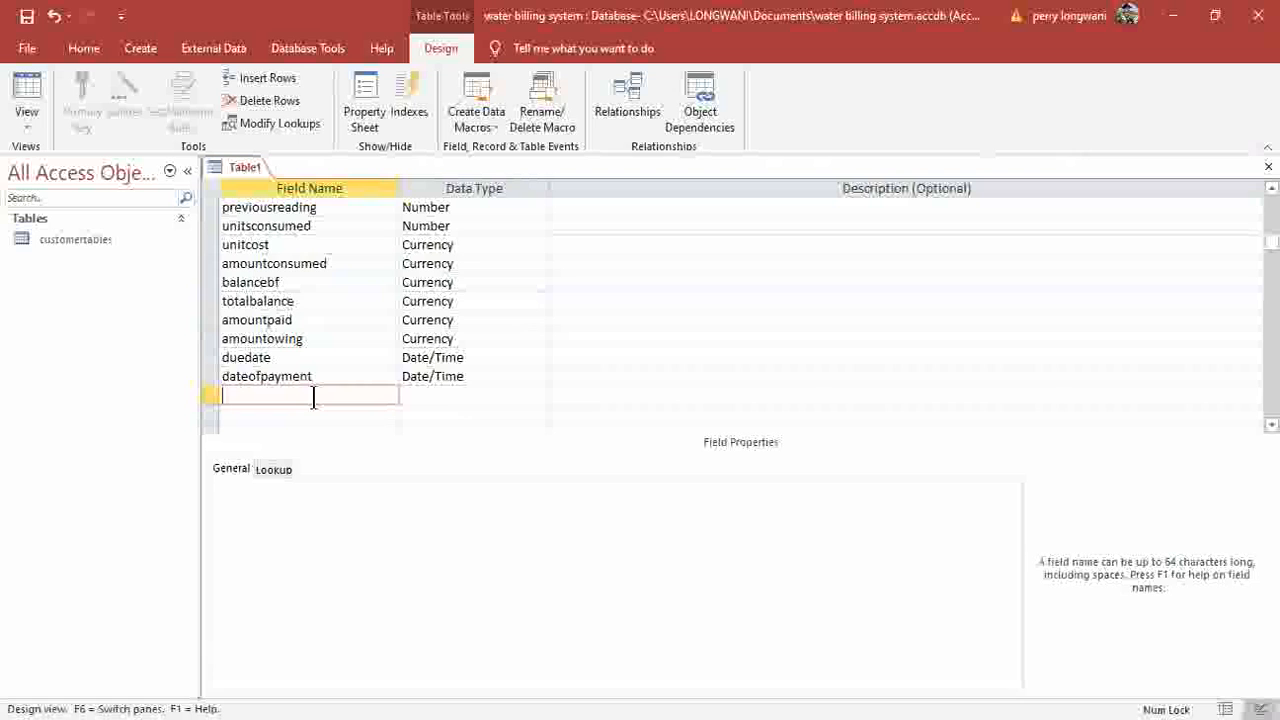
{"action": "scroll", "coordinate": [313, 396], "scroll_direction": "up", "scroll_amount": 1}
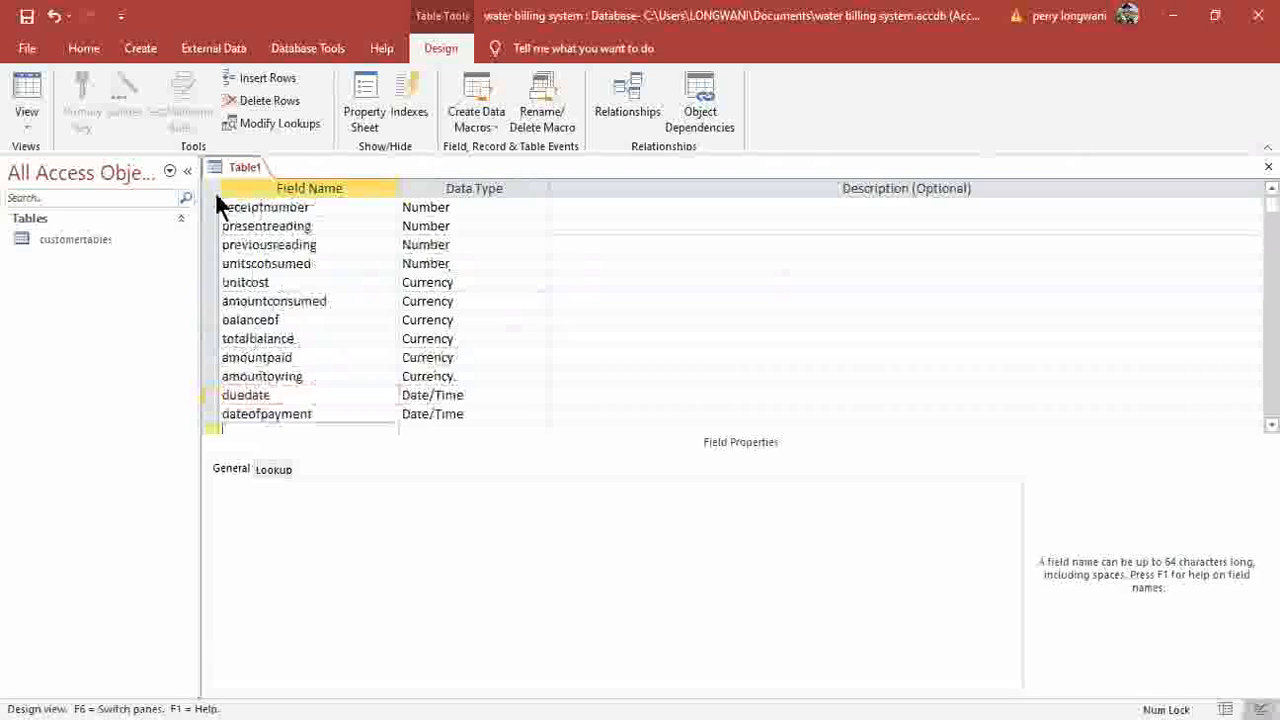
Make receiptnumber the primary key of Table1.
{"action": "left_click", "coordinate": [321, 207]}
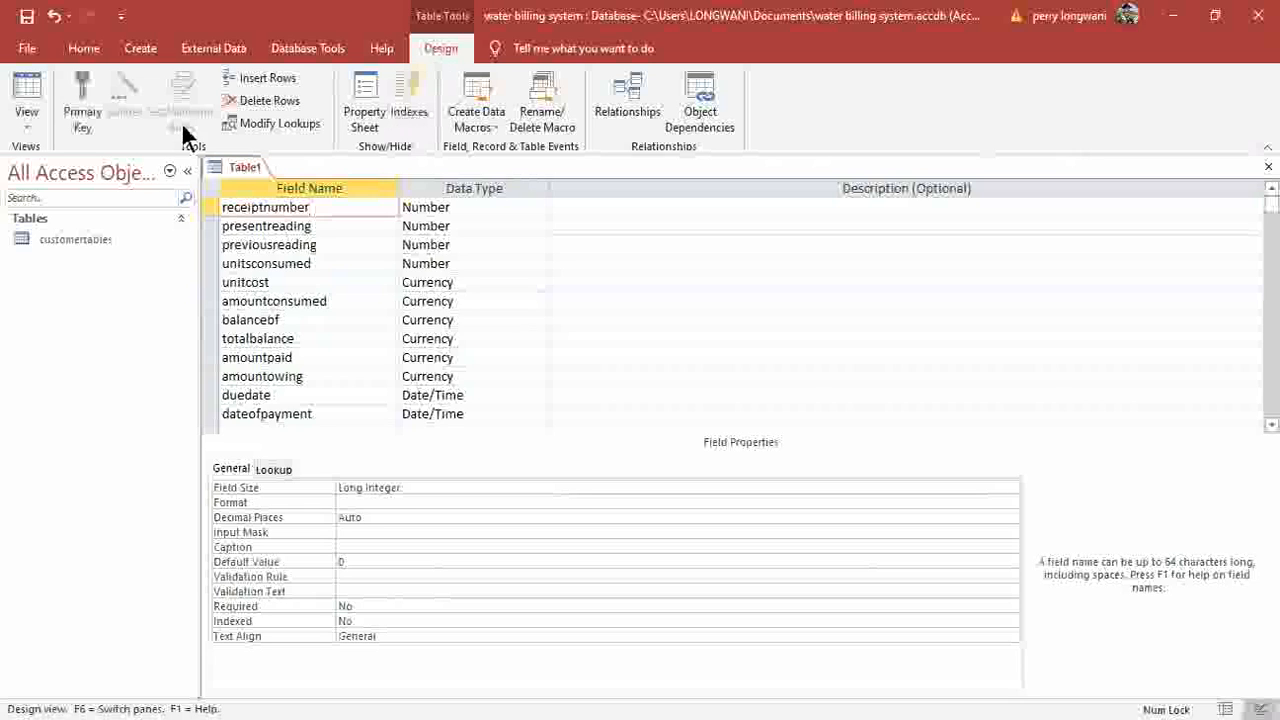
{"action": "left_click", "coordinate": [86, 116]}
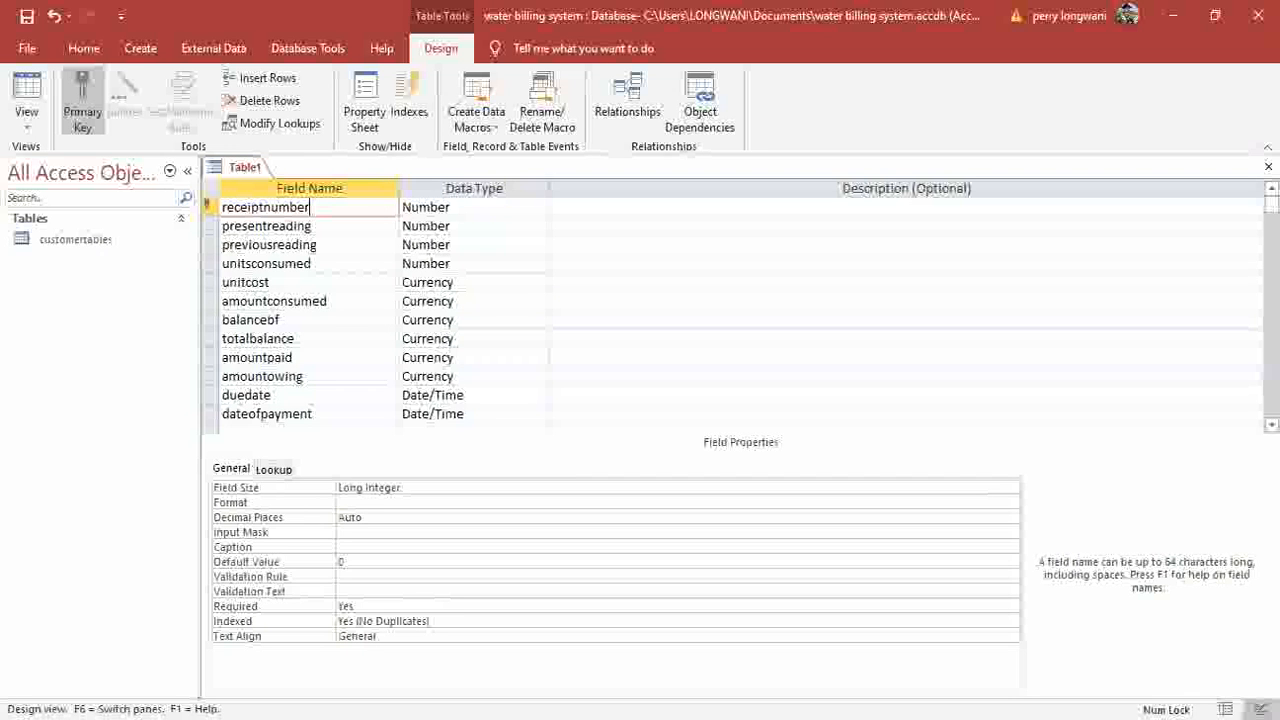
{"action": "scroll", "coordinate": [300, 393], "scroll_direction": "down", "scroll_amount": 1}
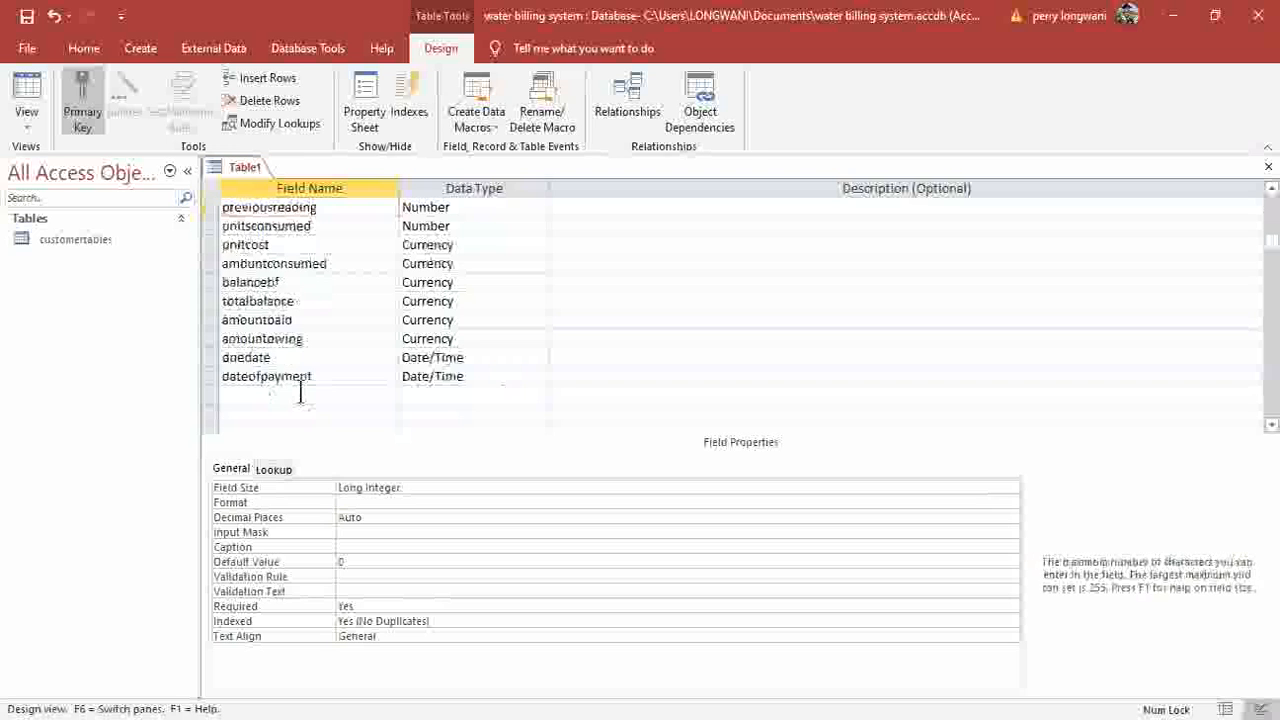
Add a customeraccount field of Number data type after dateofpayment.
{"action": "left_click", "coordinate": [300, 393]}
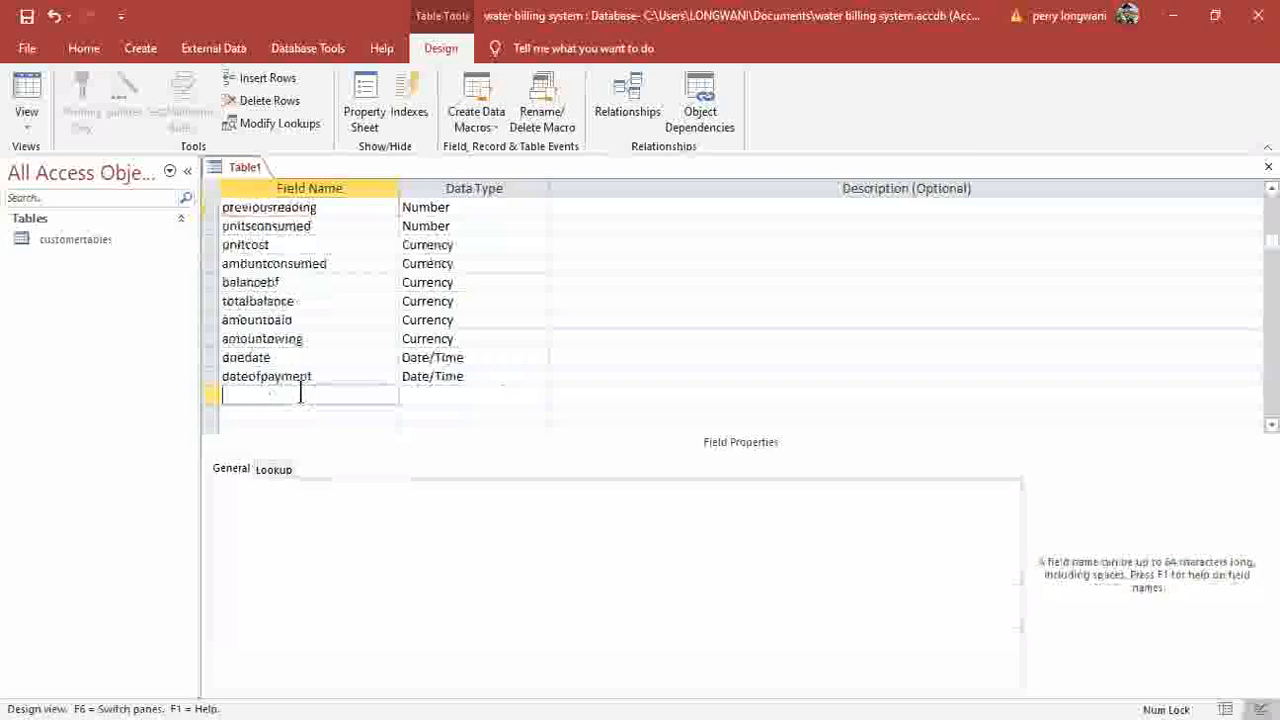
{"action": "type", "text": "coustomer"}
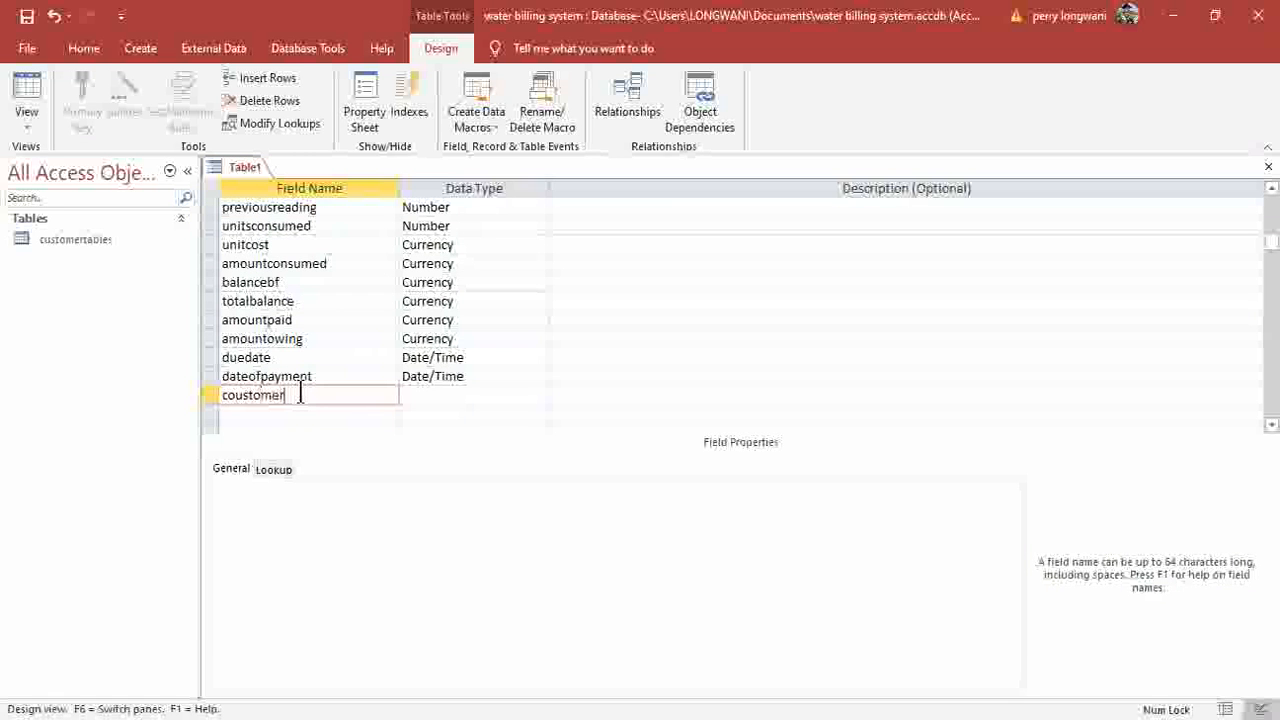
{"action": "key", "text": "BackSpace"}
{"action": "key", "text": "BackSpace"}
{"action": "key", "text": "BackSpace"}
{"action": "key", "text": "BackSpace"}
{"action": "key", "text": "BackSpace"}
{"action": "key", "text": "BackSpace"}
{"action": "key", "text": "BackSpace"}
{"action": "key", "text": "BackSpace"}
{"action": "type", "text": "ustomeraccount"}
{"action": "left_click", "coordinate": [537, 394]}
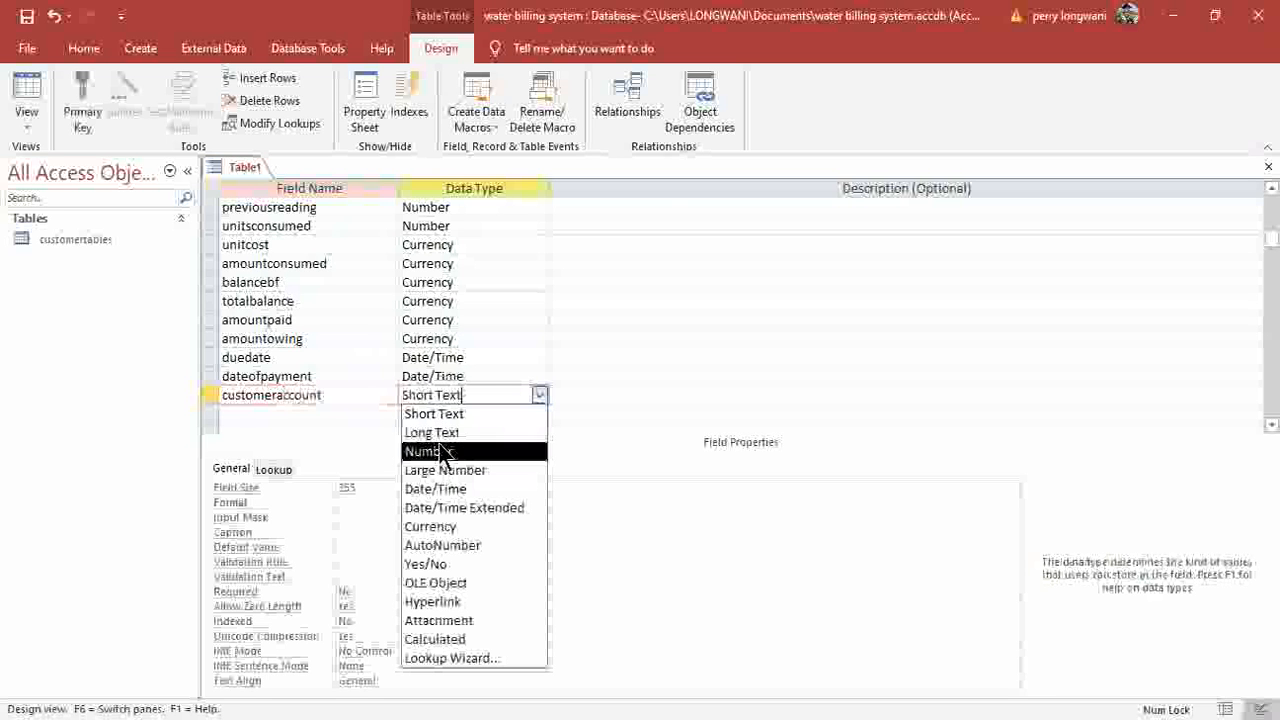
{"action": "left_click", "coordinate": [445, 452]}
{"action": "left_click", "coordinate": [96, 242]}
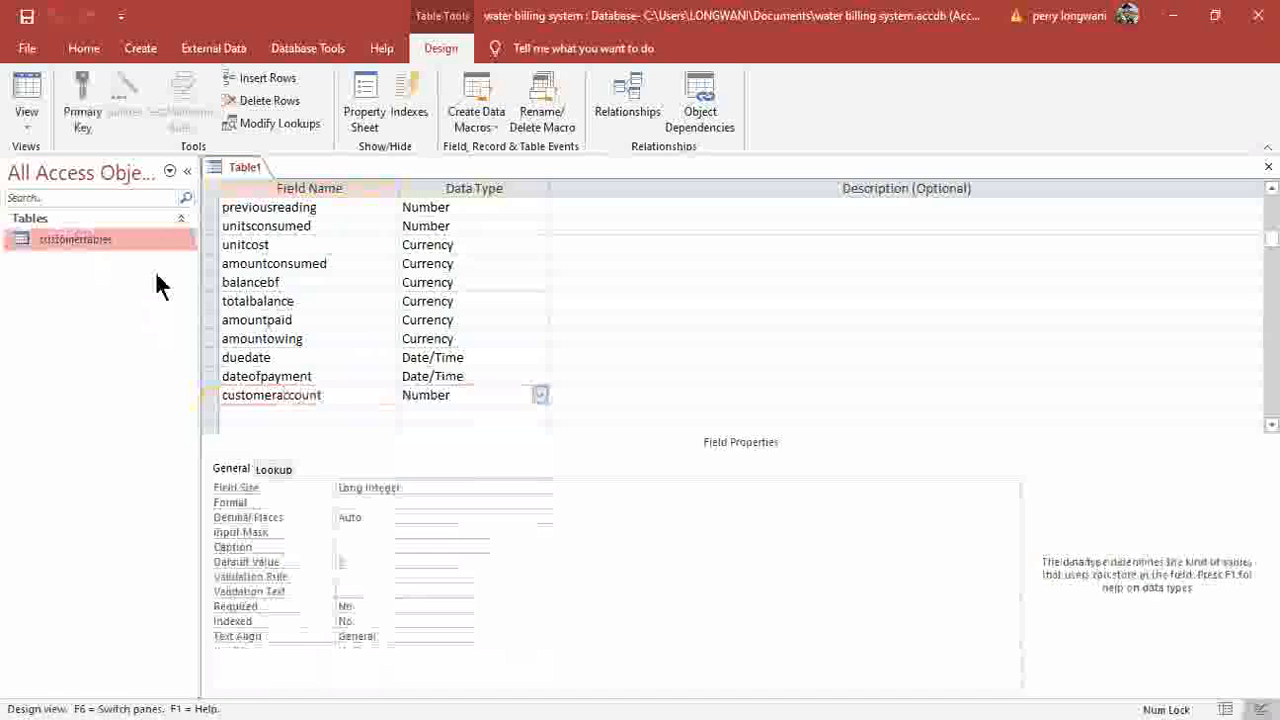
{"action": "right_click", "coordinate": [100, 242]}
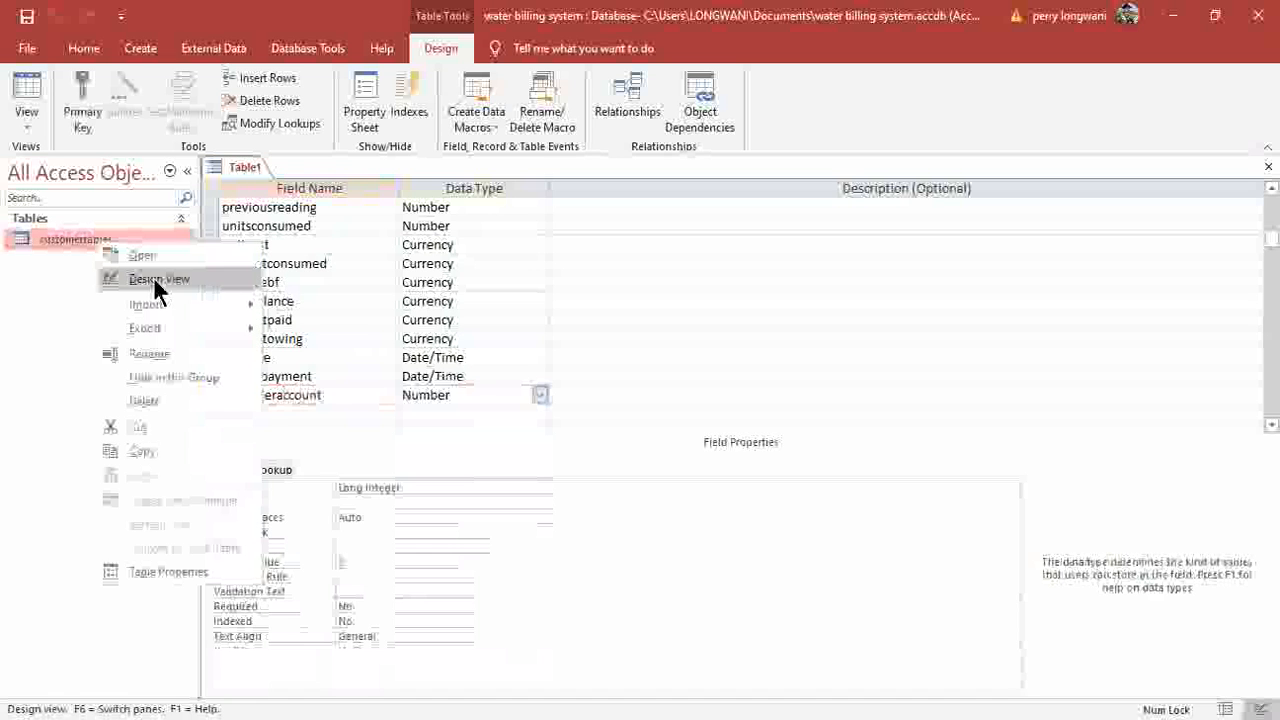
{"action": "left_click", "coordinate": [255, 282]}
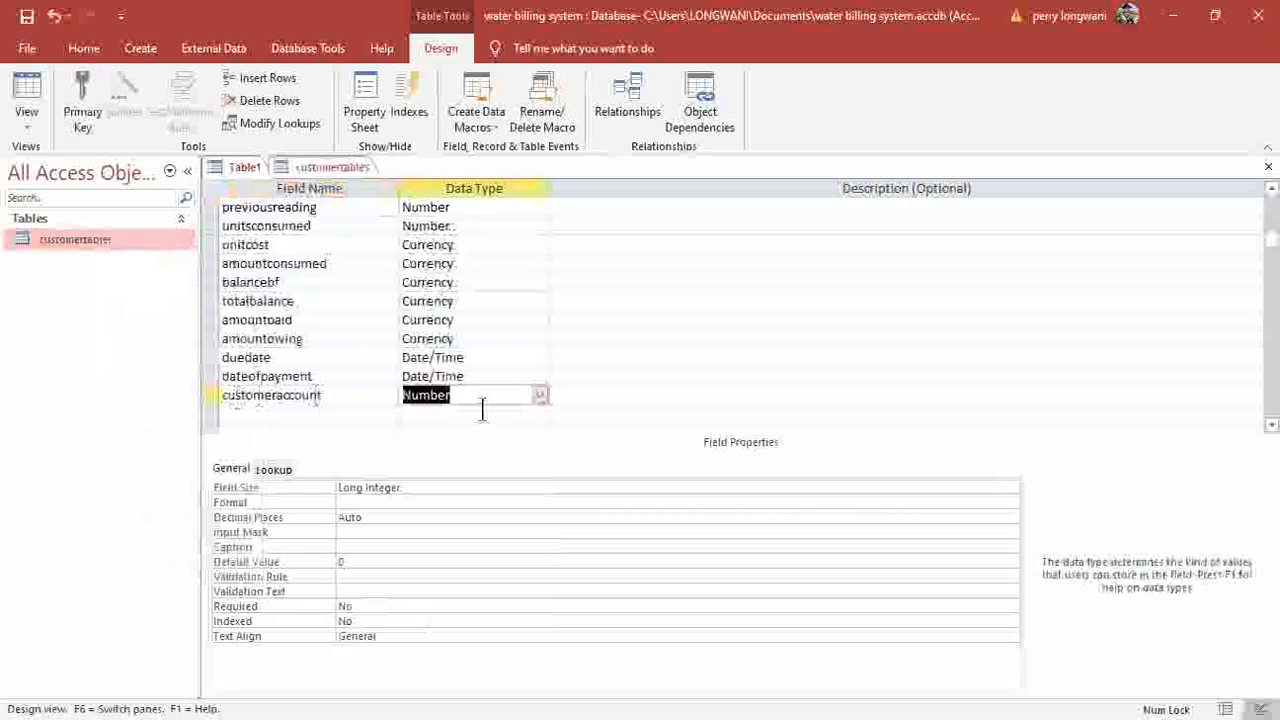
{"action": "left_click", "coordinate": [337, 170]}
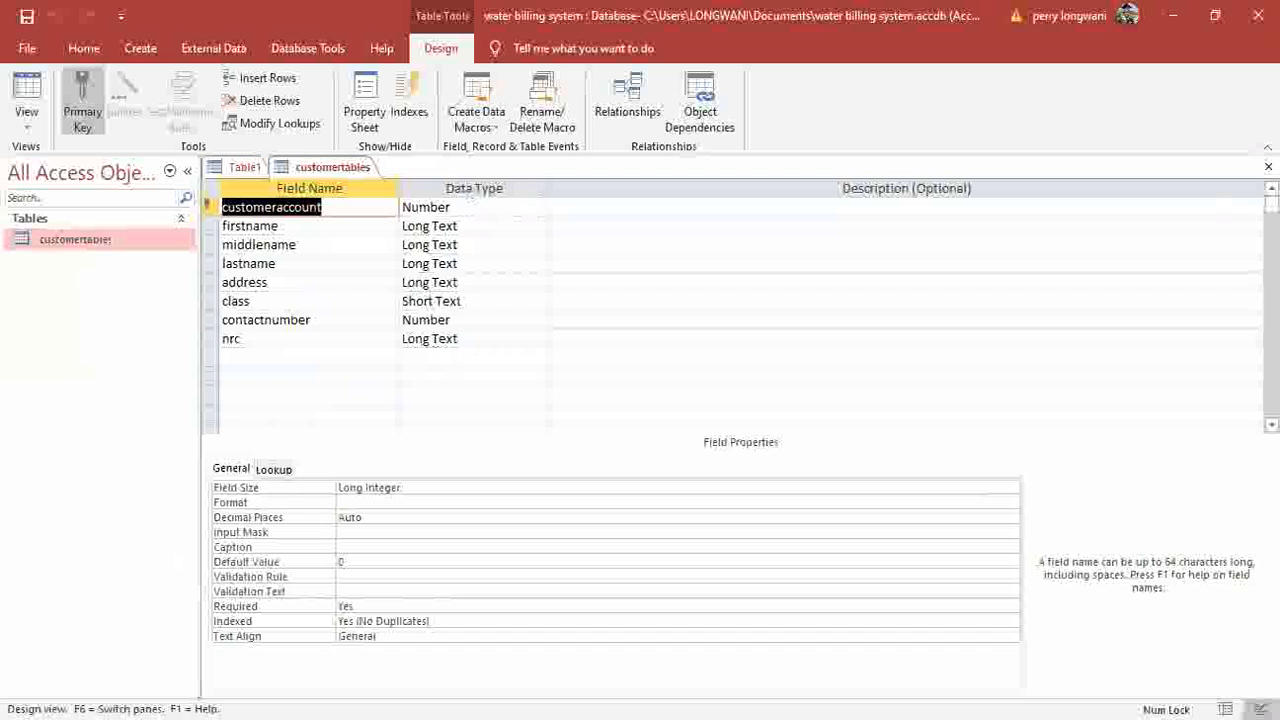
{"action": "left_click", "coordinate": [1268, 167]}
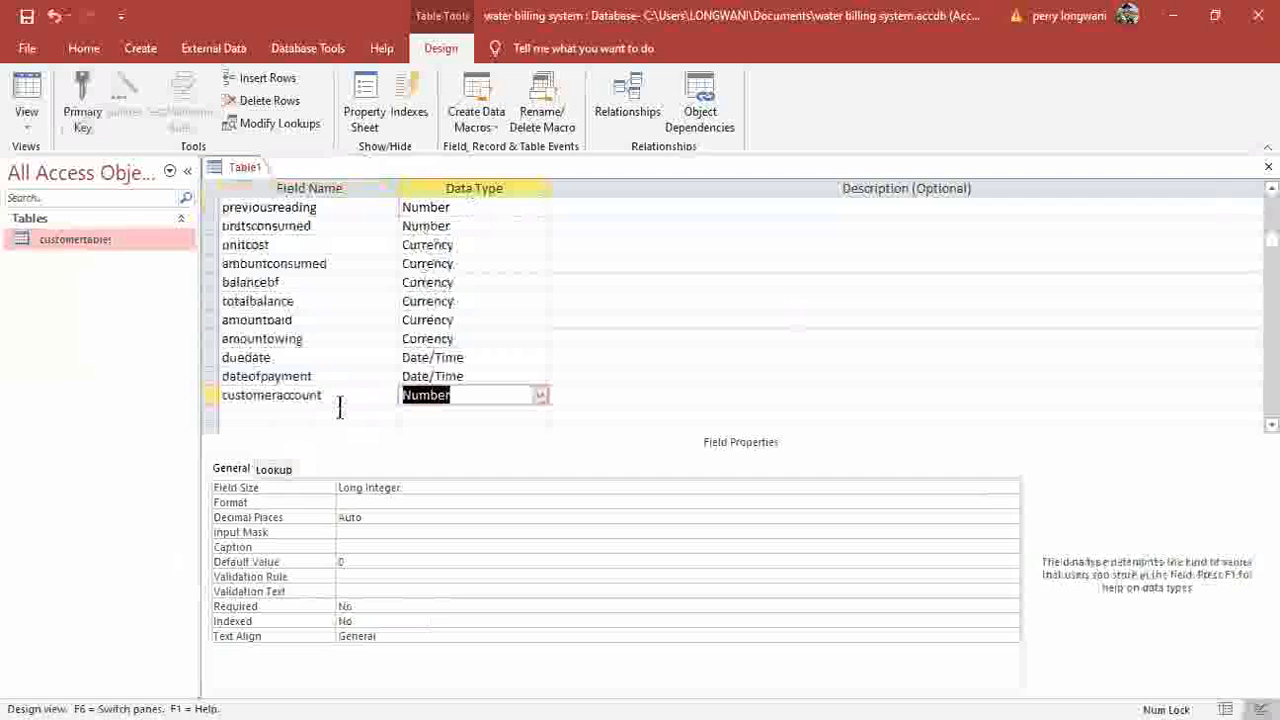
{"action": "scroll", "coordinate": [340, 408], "scroll_direction": "up", "scroll_amount": 2}
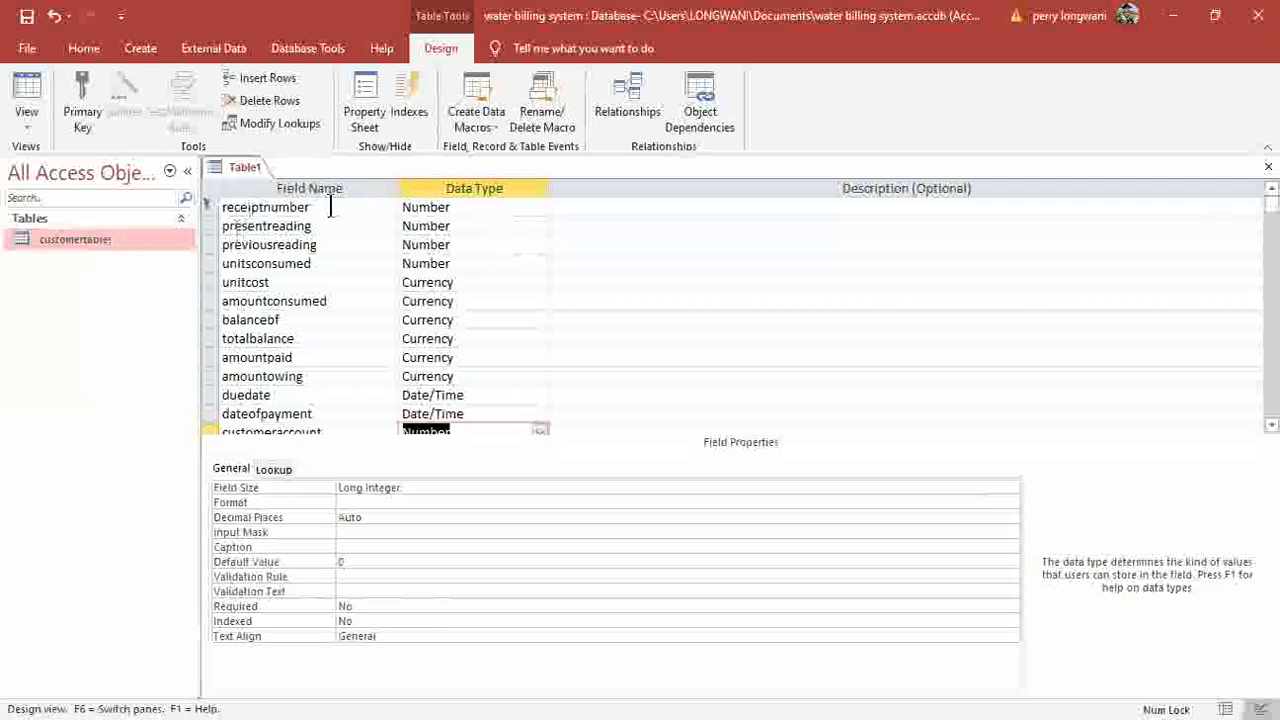
Save Table1 as billingtable and close its design view.
{"action": "left_click", "coordinate": [27, 17]}
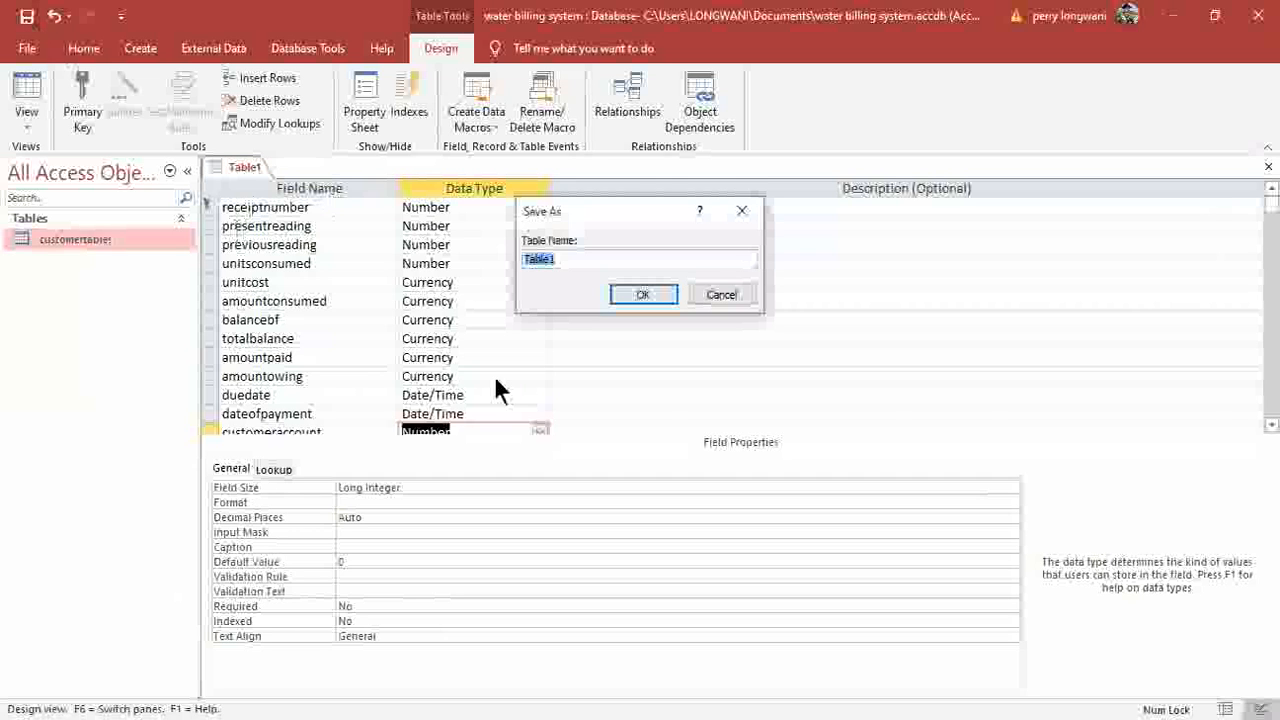
{"action": "type", "text": "billingtable"}
{"action": "left_click", "coordinate": [637, 298]}
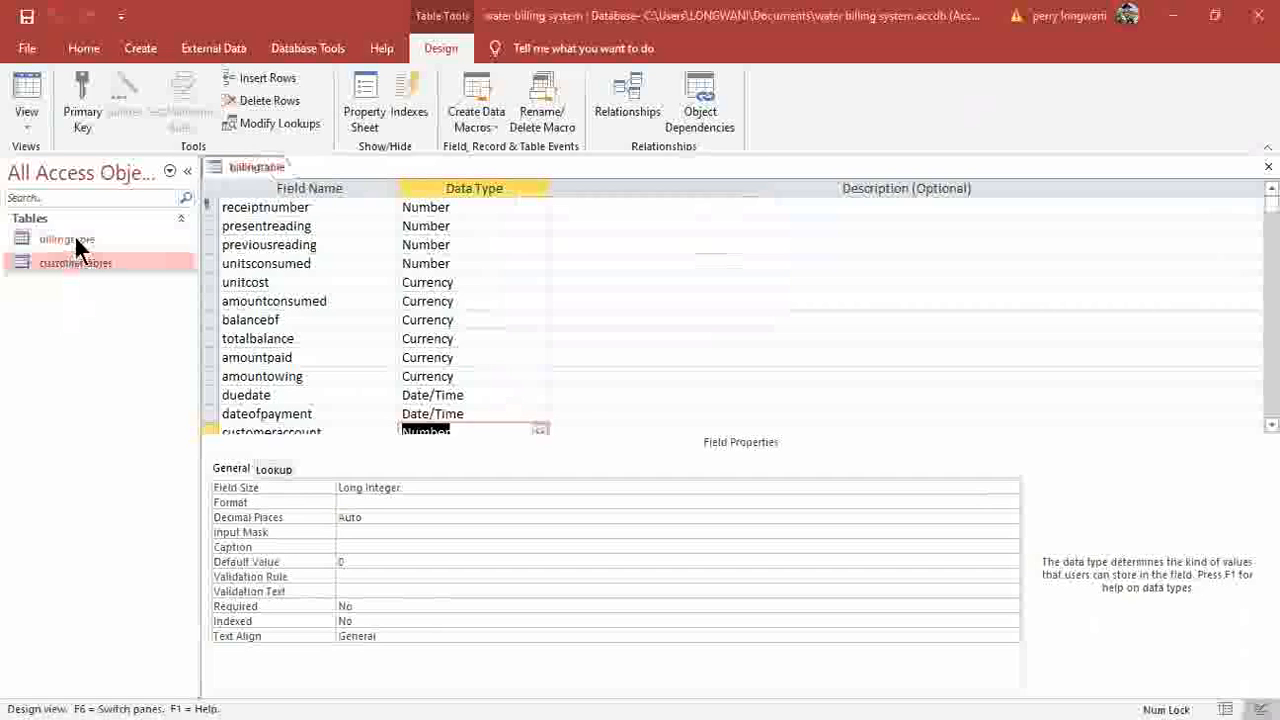
{"action": "left_click", "coordinate": [1268, 166]}
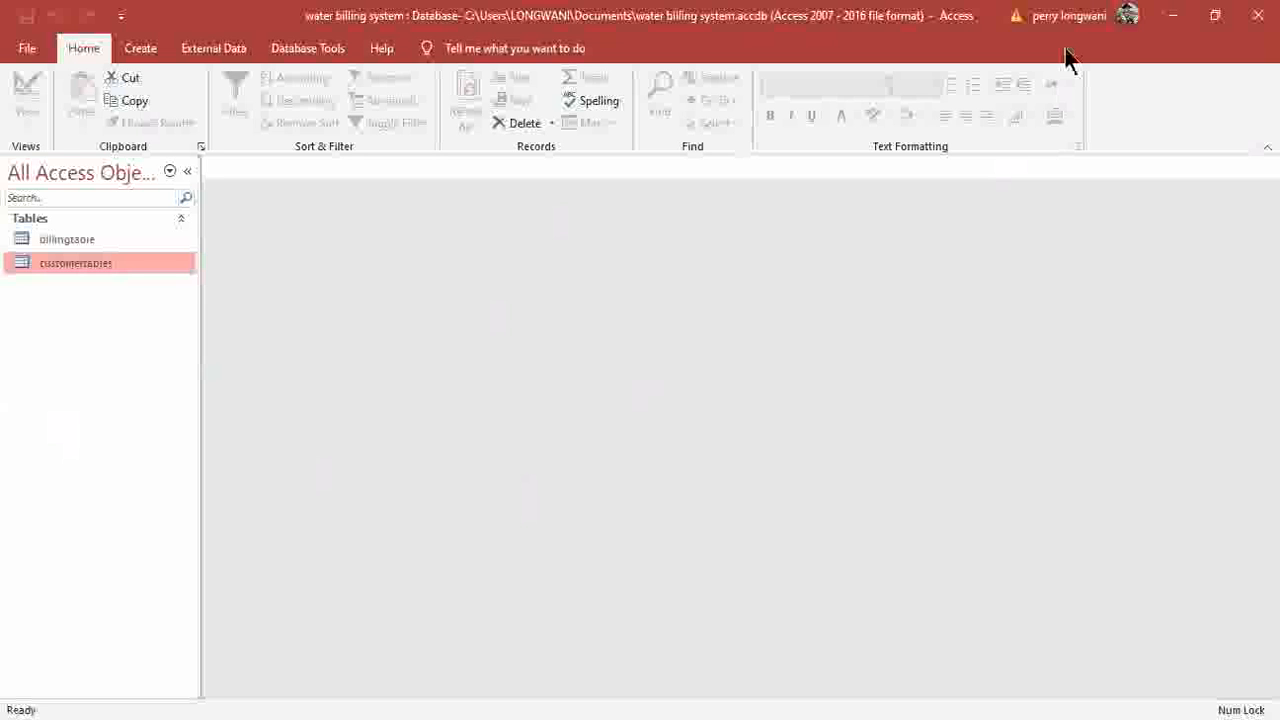
Add billingtable and customertables to the Relationships window.
{"action": "left_click", "coordinate": [300, 48]}
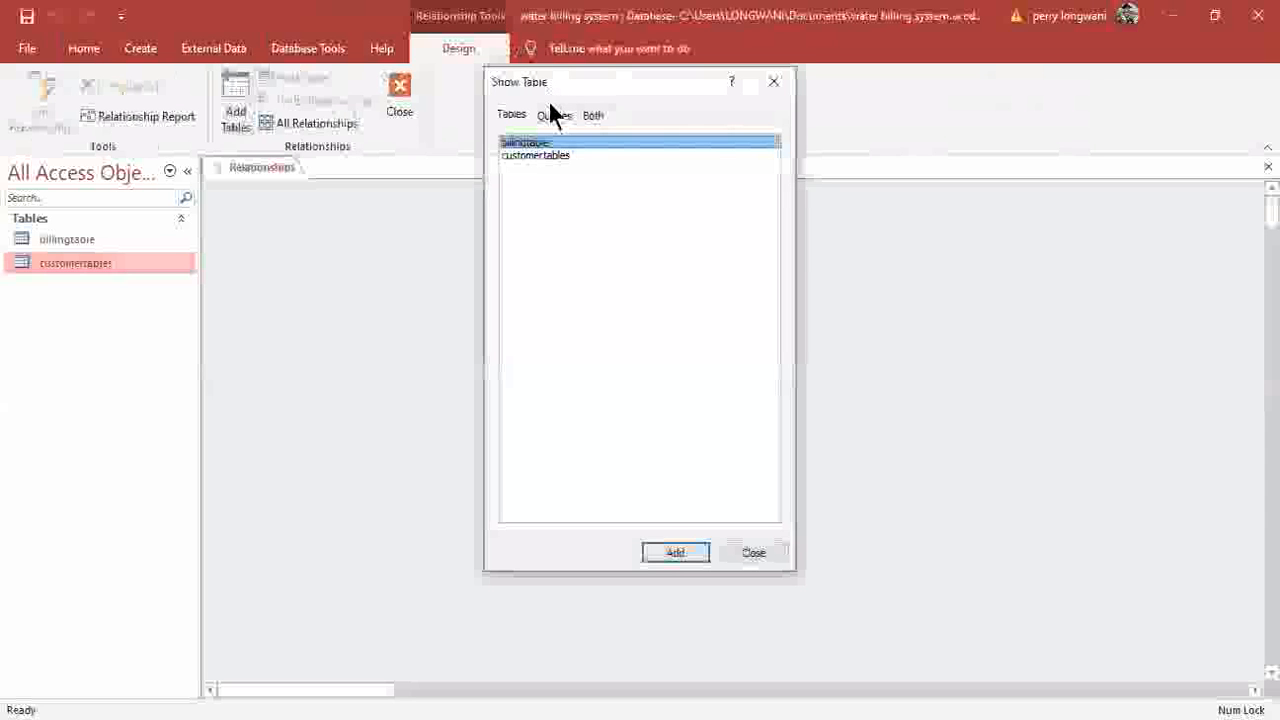
{"action": "left_click", "coordinate": [578, 156], "text": "shift"}
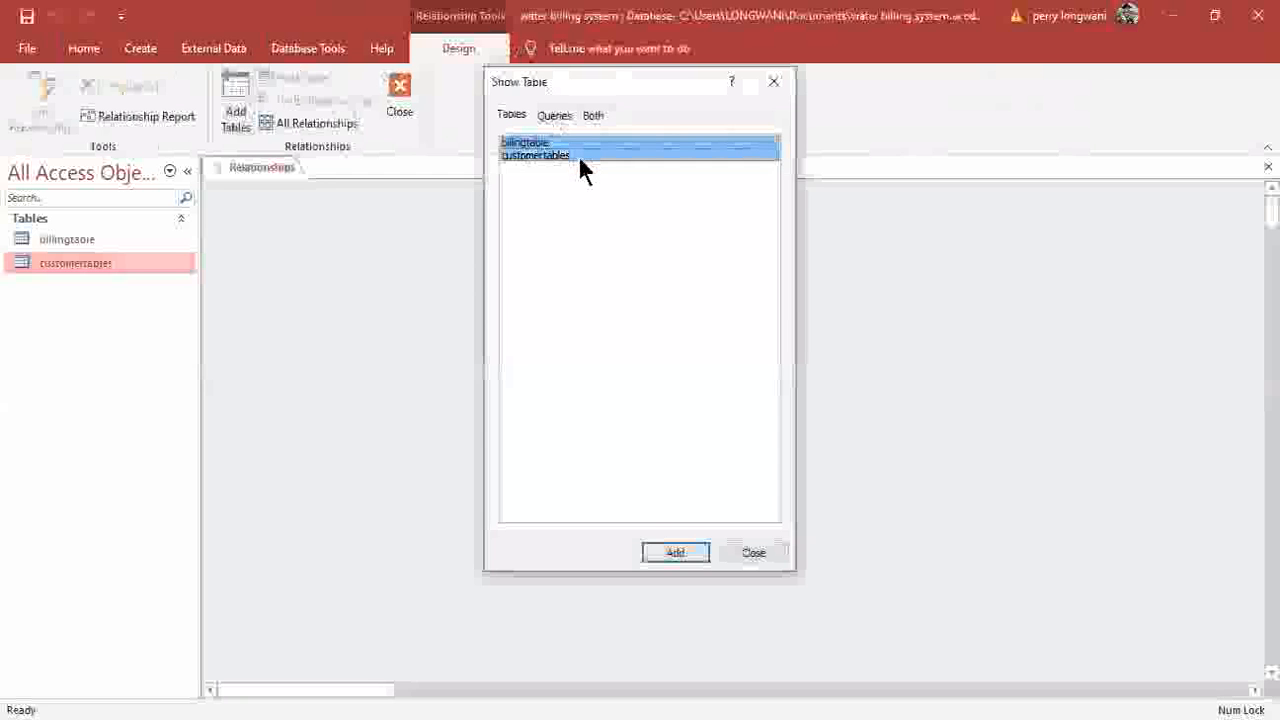
{"action": "left_click", "coordinate": [673, 556]}
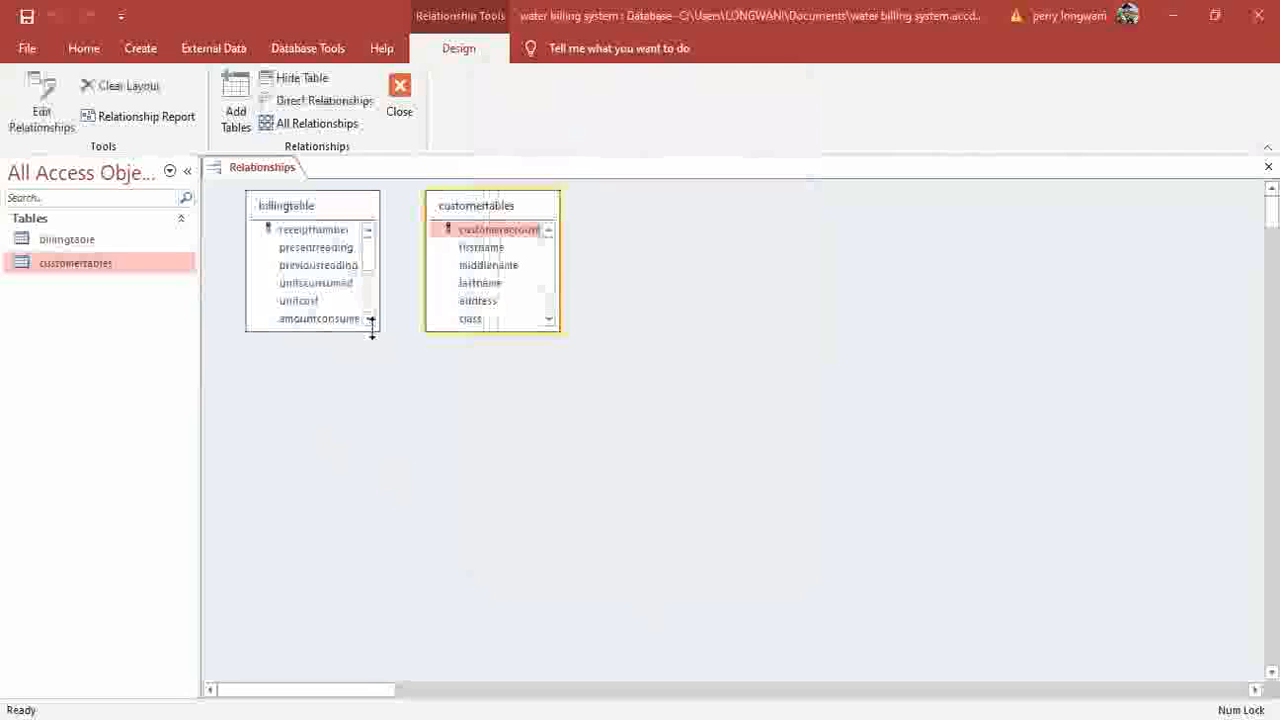
Enlarge both field lists, place customertables left of billingtable, and drag customeraccount across.
{"action": "left_click_drag", "start_coordinate": [371, 330], "coordinate": [375, 522]}
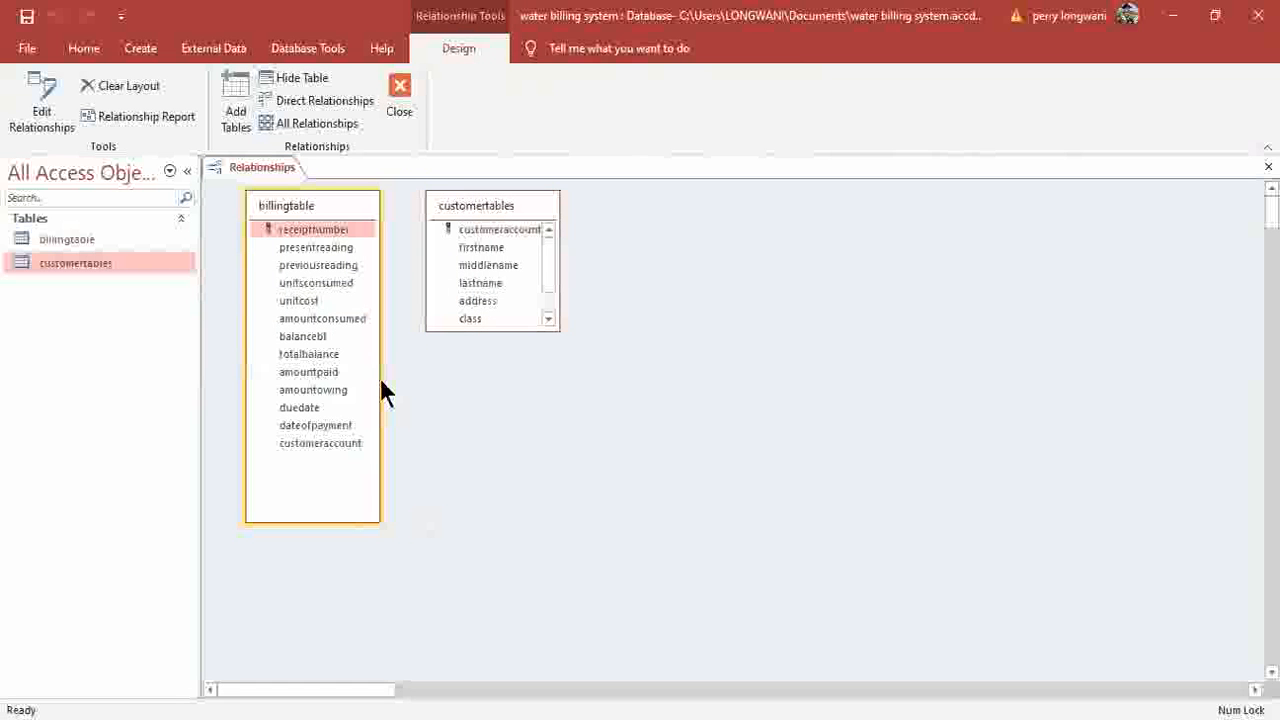
{"action": "left_click_drag", "start_coordinate": [376, 374], "coordinate": [398, 374]}
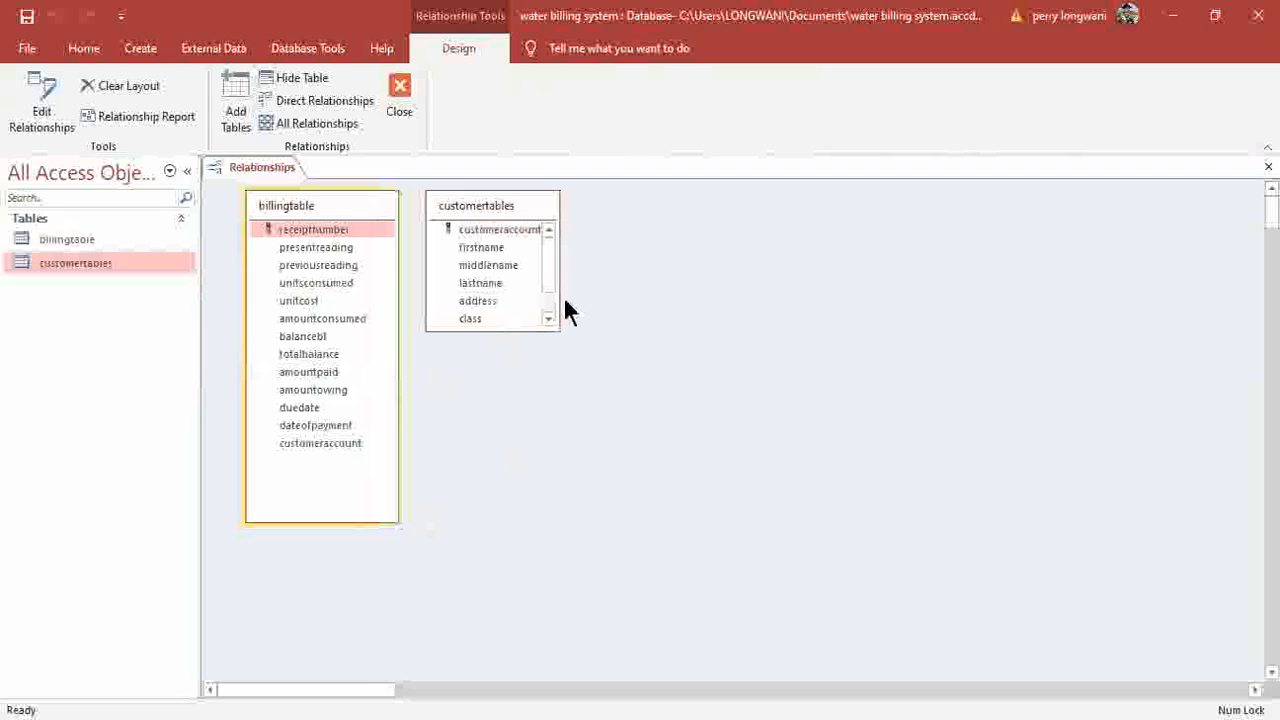
{"action": "left_click_drag", "start_coordinate": [558, 301], "coordinate": [587, 303]}
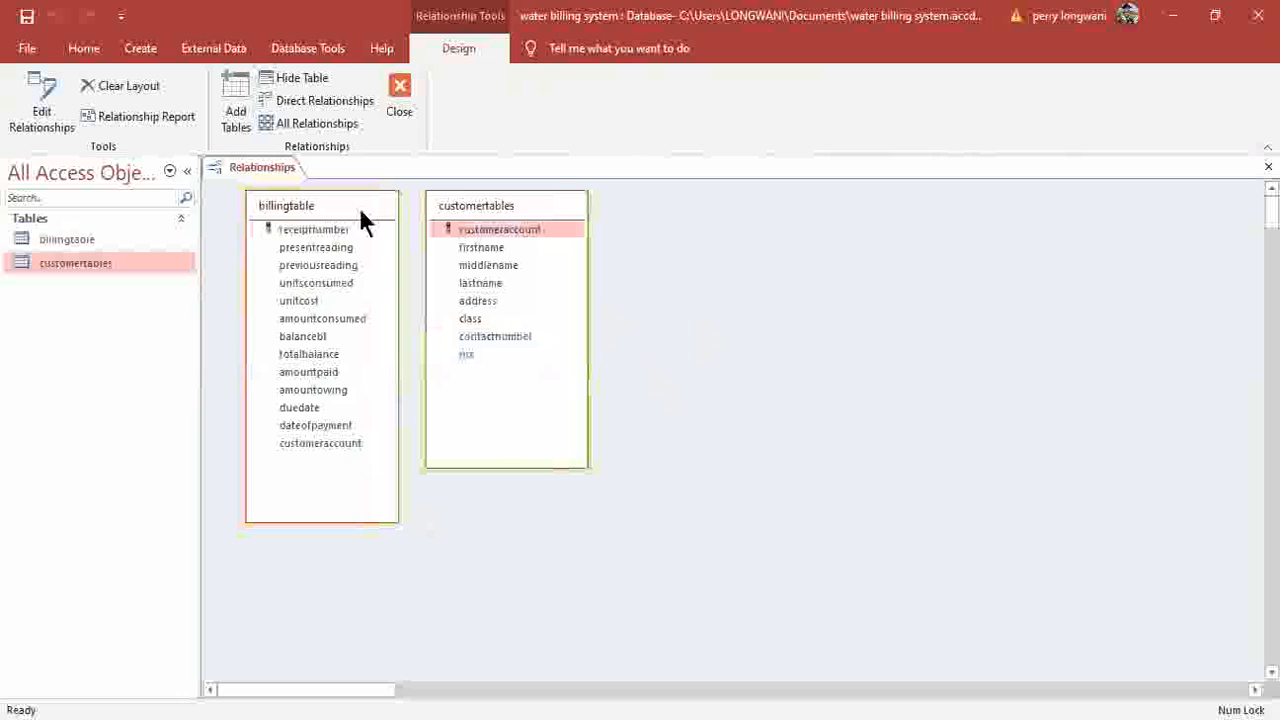
{"action": "left_click_drag", "start_coordinate": [360, 211], "coordinate": [811, 229]}
{"action": "left_click_drag", "start_coordinate": [558, 218], "coordinate": [482, 258]}
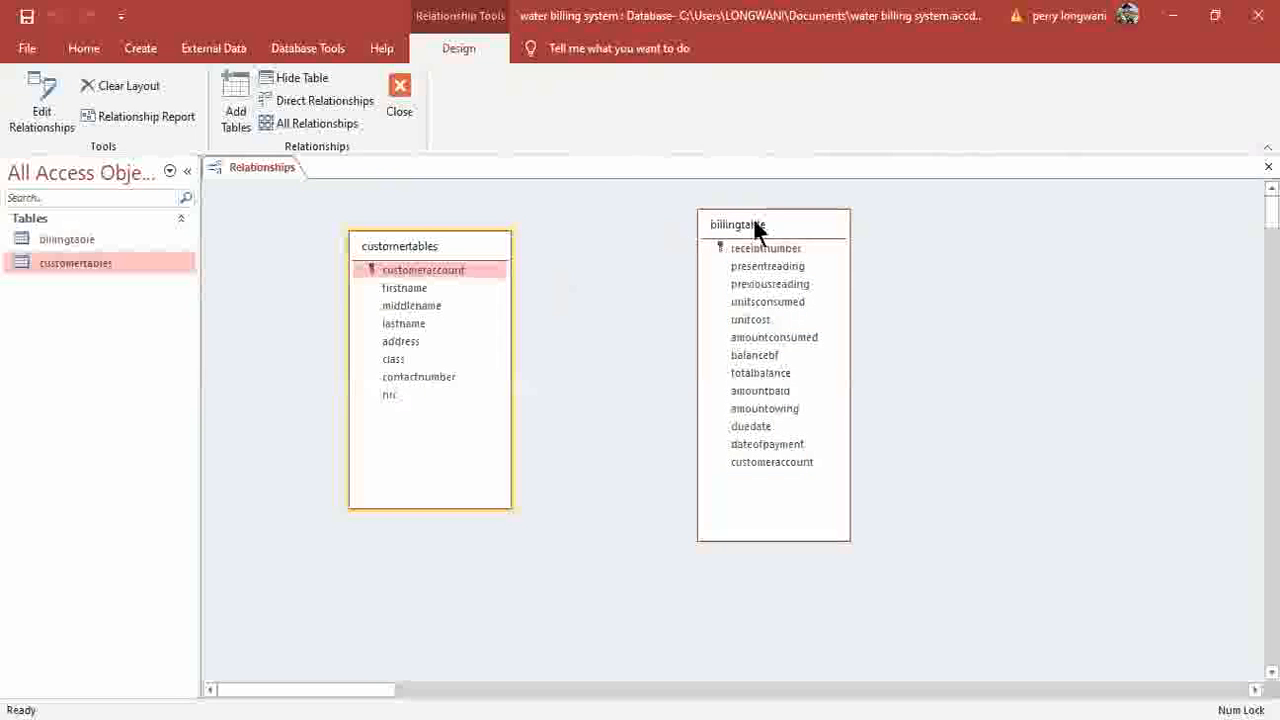
{"action": "left_click_drag", "start_coordinate": [757, 229], "coordinate": [643, 254]}
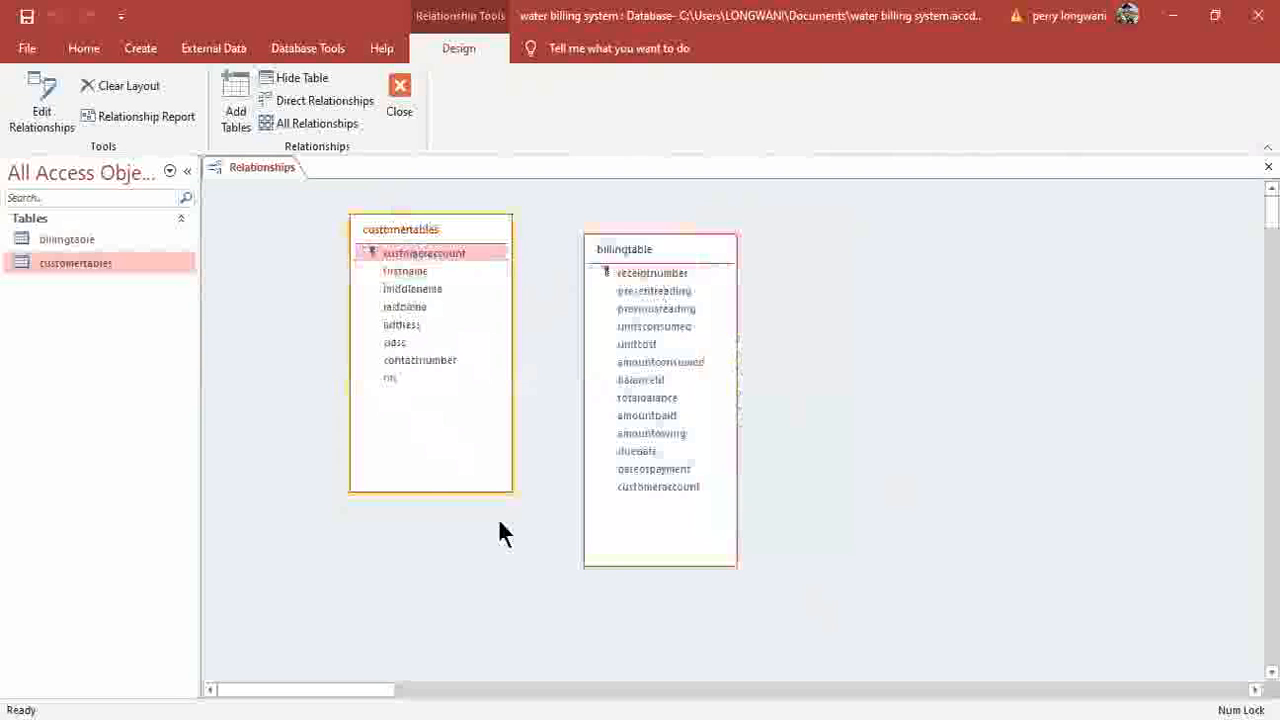
{"action": "left_click", "coordinate": [421, 251]}
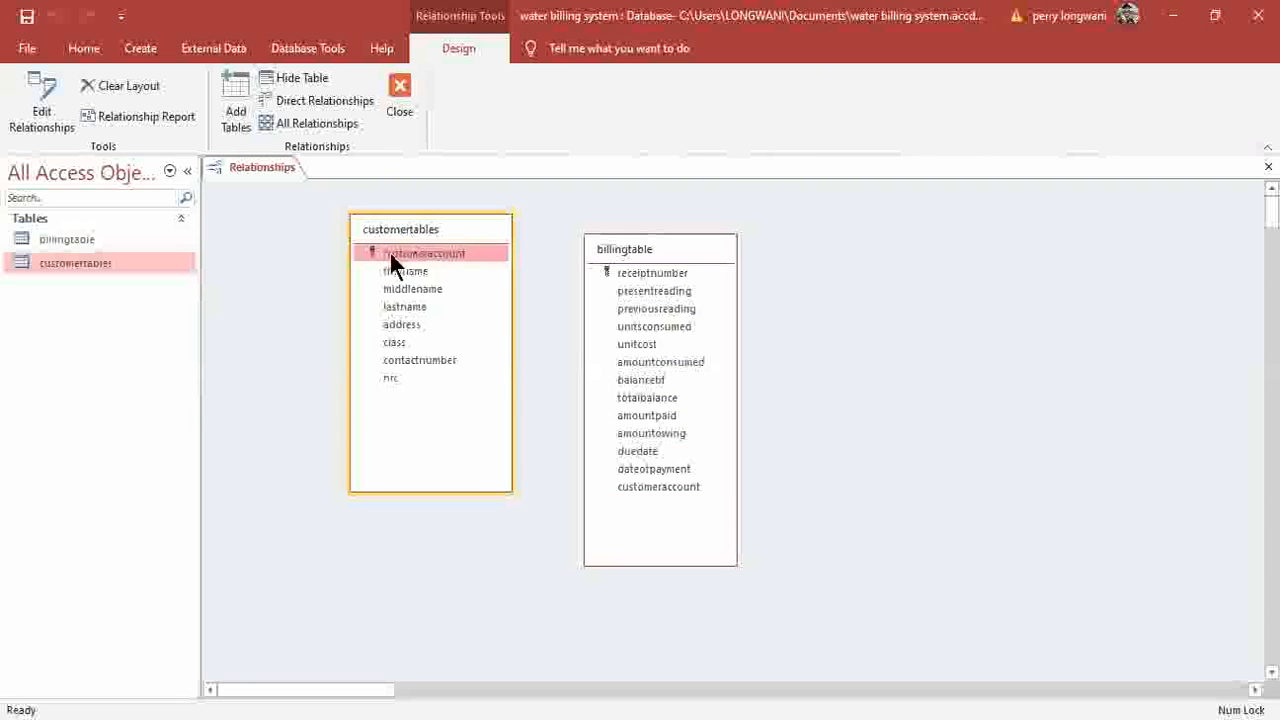
{"action": "left_click_drag", "start_coordinate": [440, 252], "coordinate": [632, 497]}
Link customeraccount fields with referential integrity, cascade updates and cascade deletes enforced.
{"action": "left_click_drag", "start_coordinate": [407, 253], "coordinate": [654, 488]}
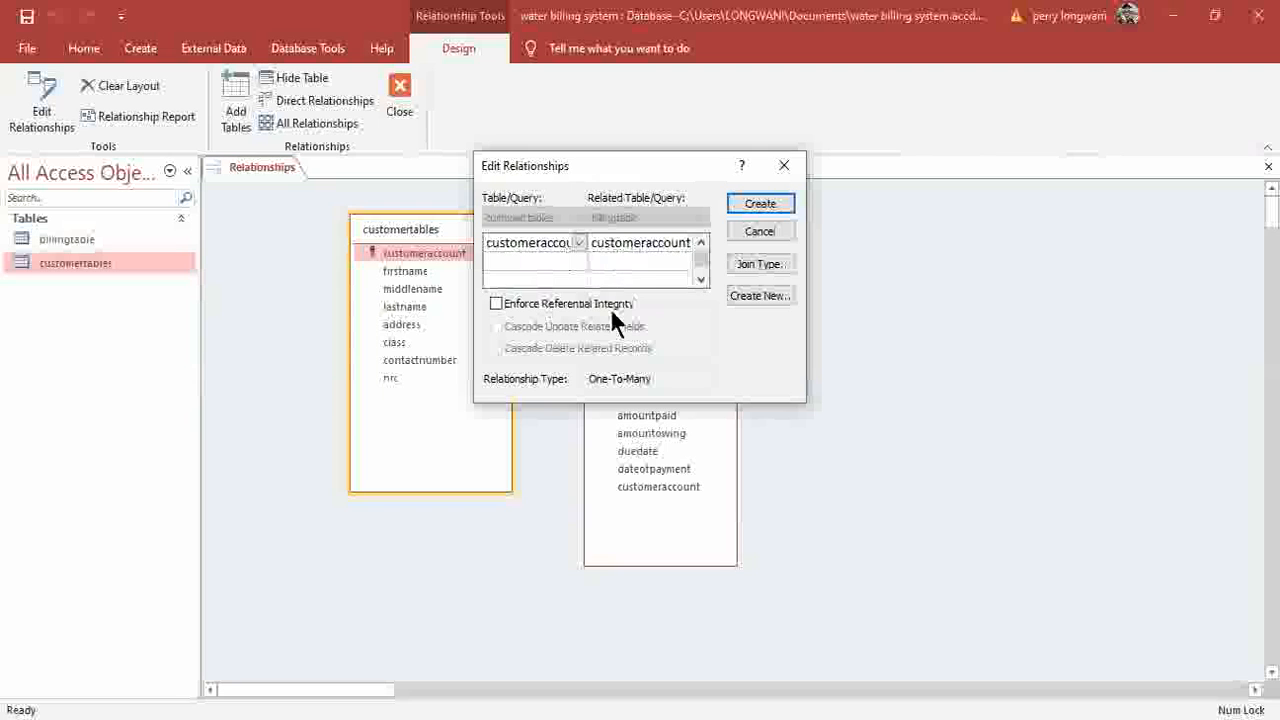
{"action": "left_click", "coordinate": [496, 303]}
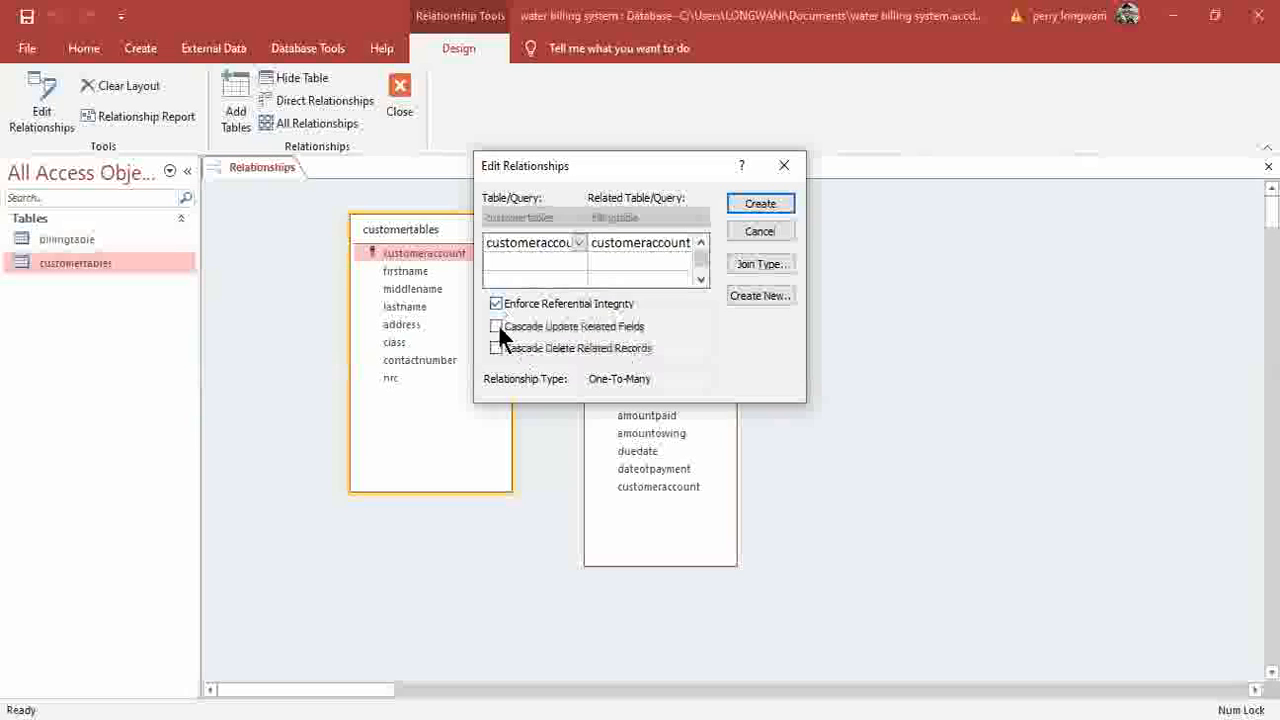
{"action": "left_click", "coordinate": [497, 328]}
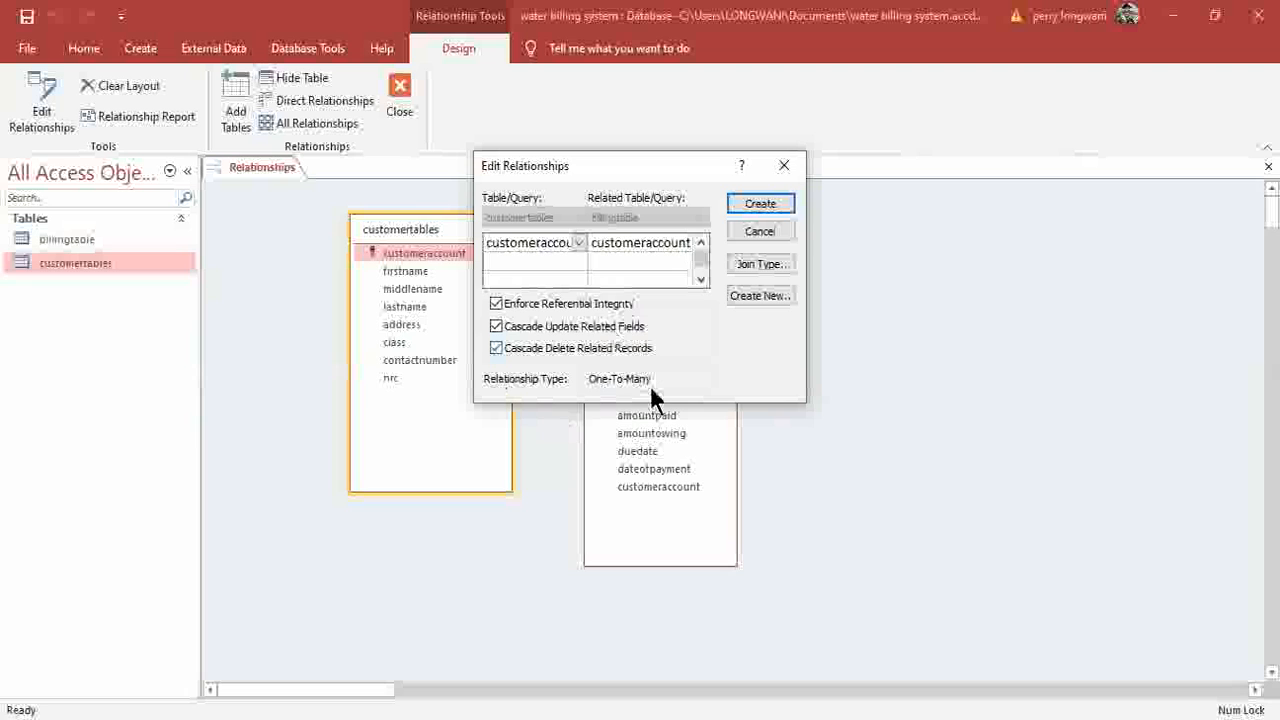
{"action": "left_click", "coordinate": [496, 348]}
{"action": "left_click", "coordinate": [498, 348]}
Choose join type 2 to include all customers and create the relationship.
{"action": "left_click", "coordinate": [764, 264]}
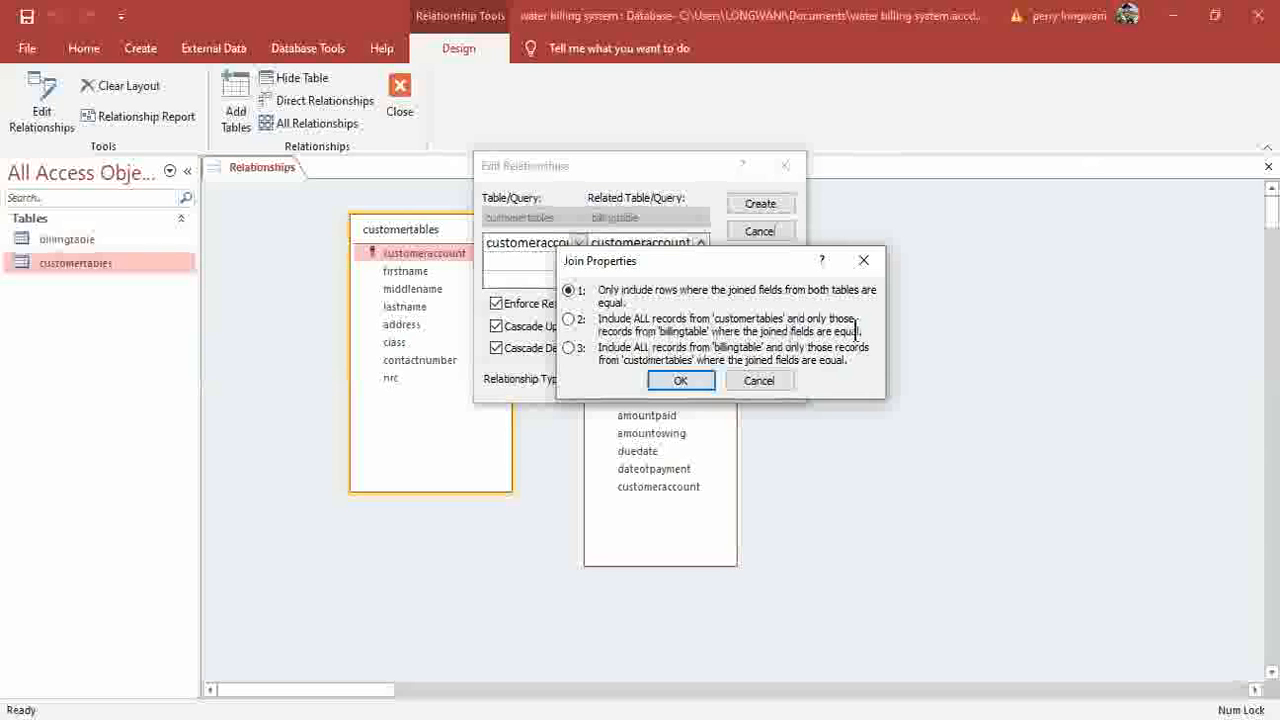
{"action": "left_click", "coordinate": [568, 320]}
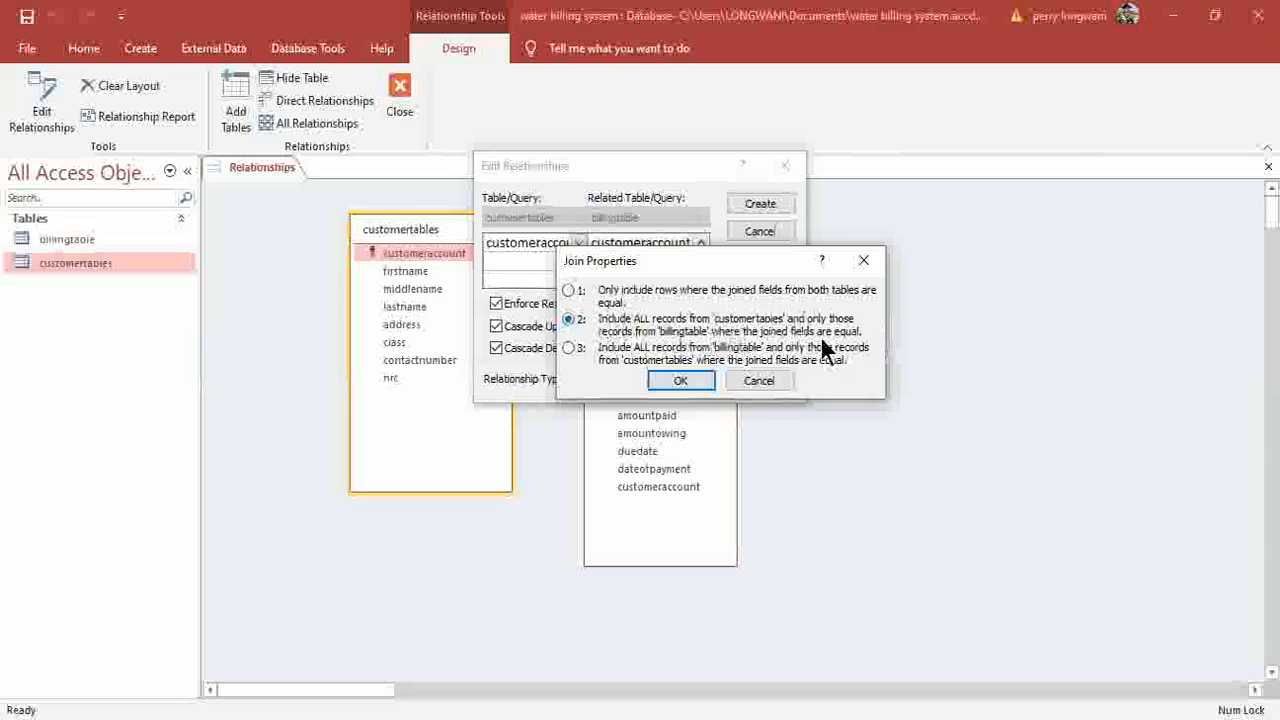
{"action": "left_click", "coordinate": [680, 381]}
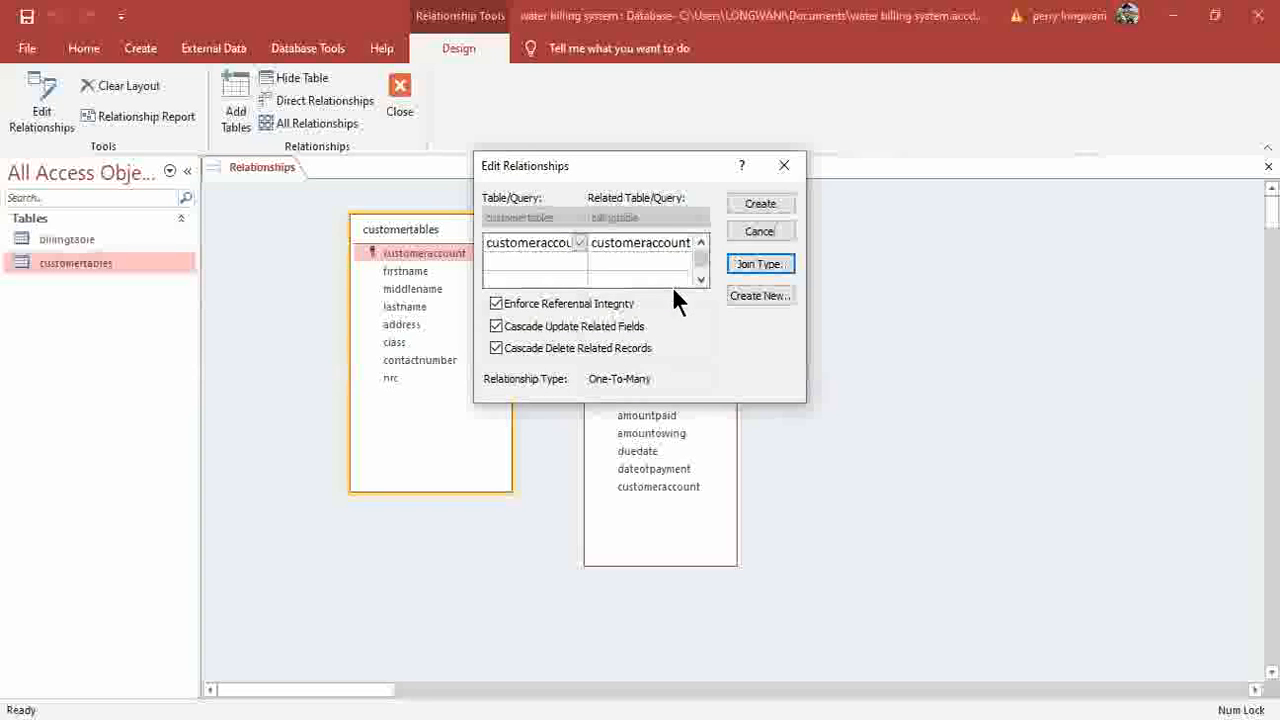
{"action": "left_click", "coordinate": [766, 203]}
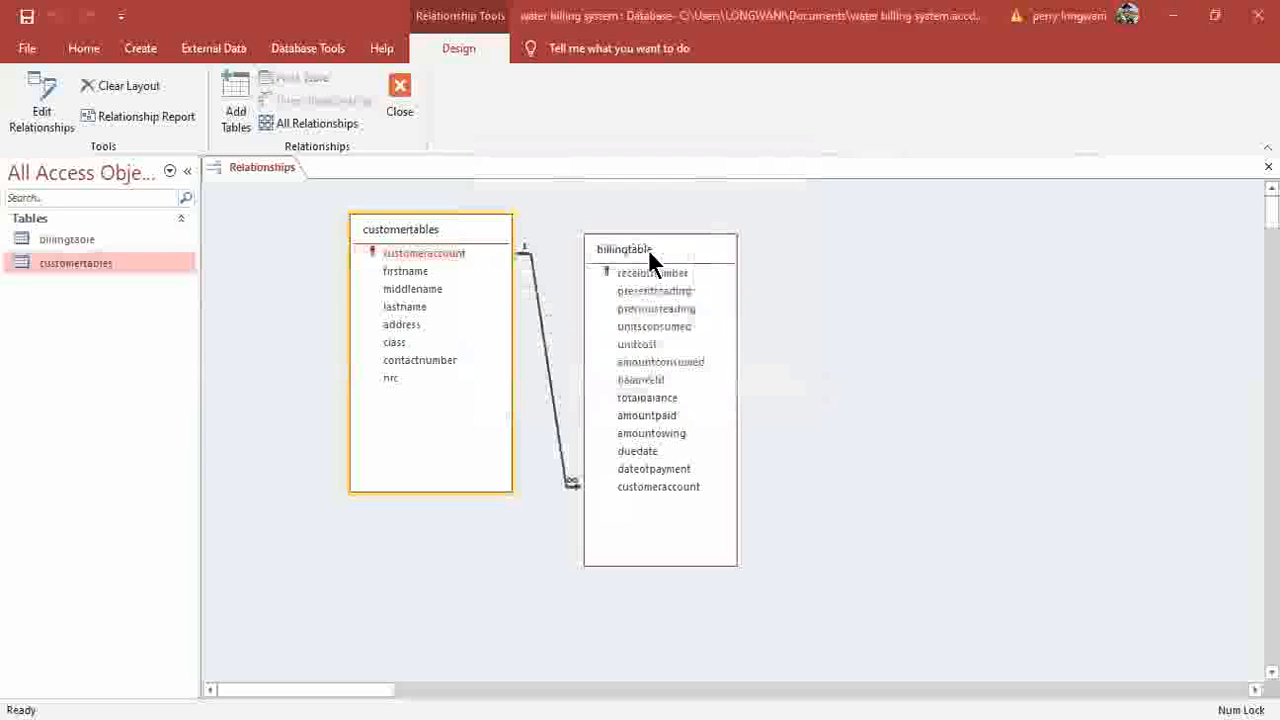
Move billingtable further right and close the Relationships window.
{"action": "left_click_drag", "start_coordinate": [648, 249], "coordinate": [801, 245]}
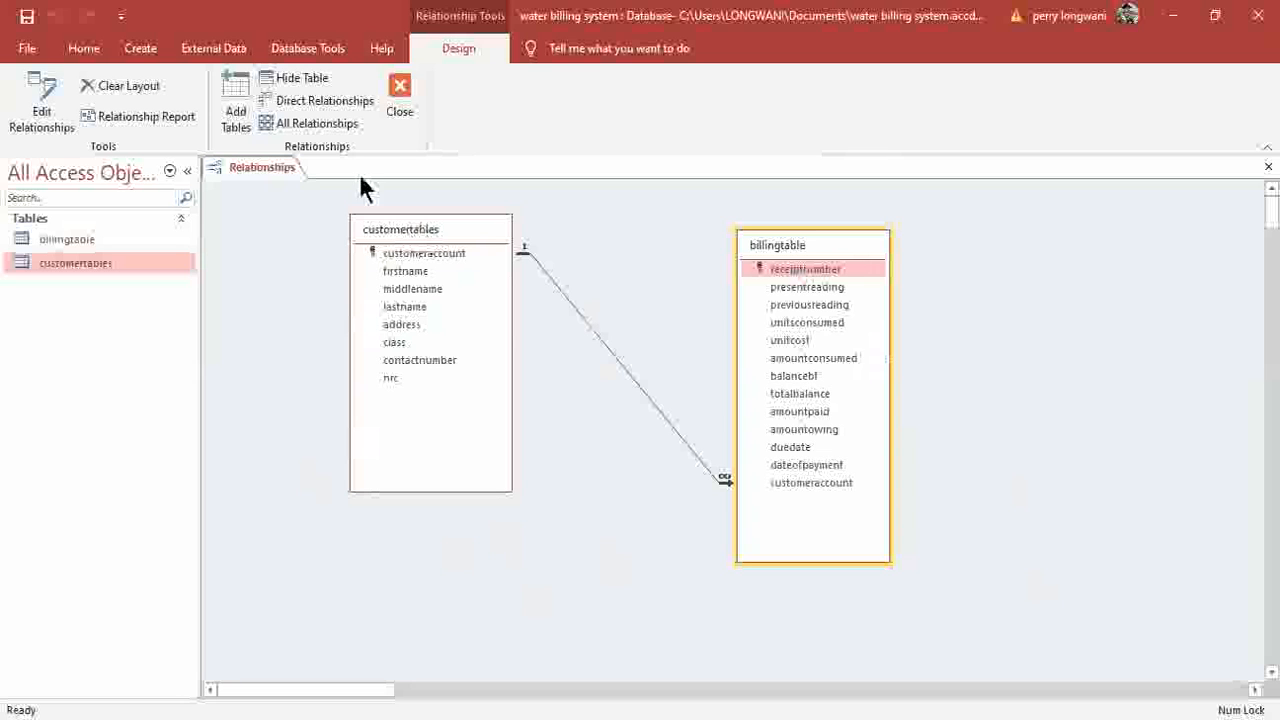
{"action": "left_click", "coordinate": [397, 113]}
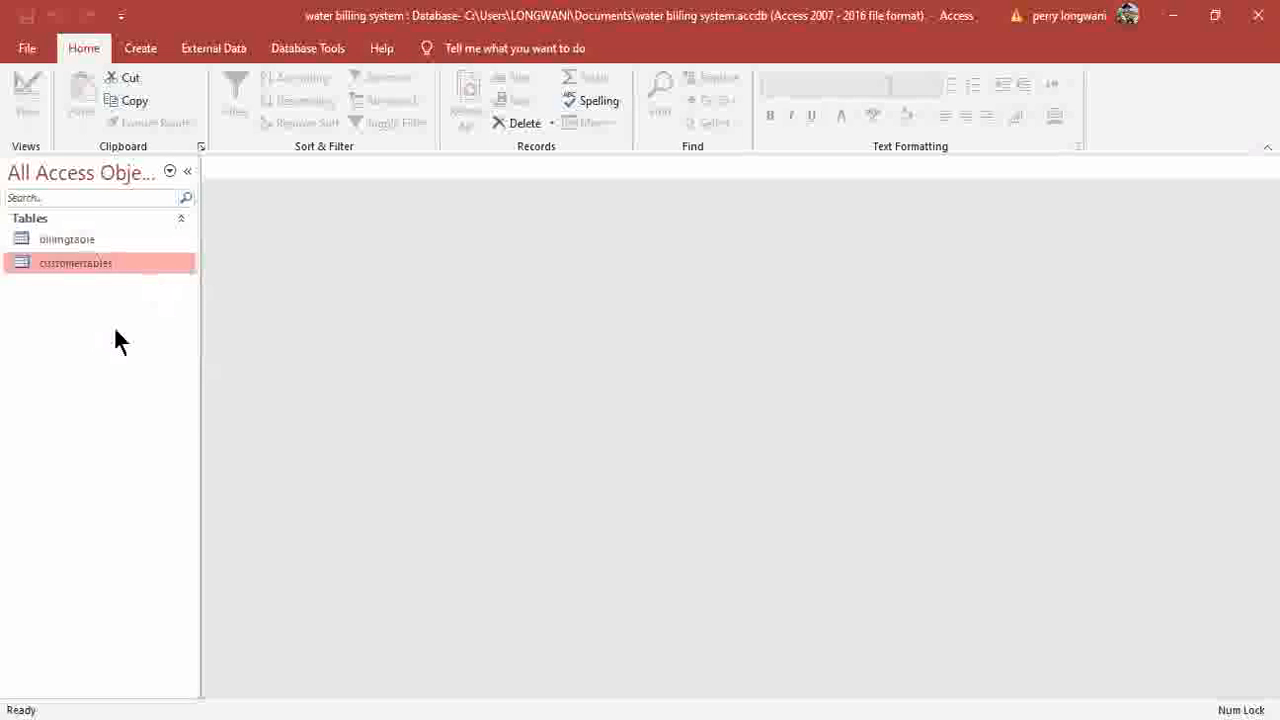
Start a new query design containing billingtable and customertables.
{"action": "left_click", "coordinate": [137, 52]}
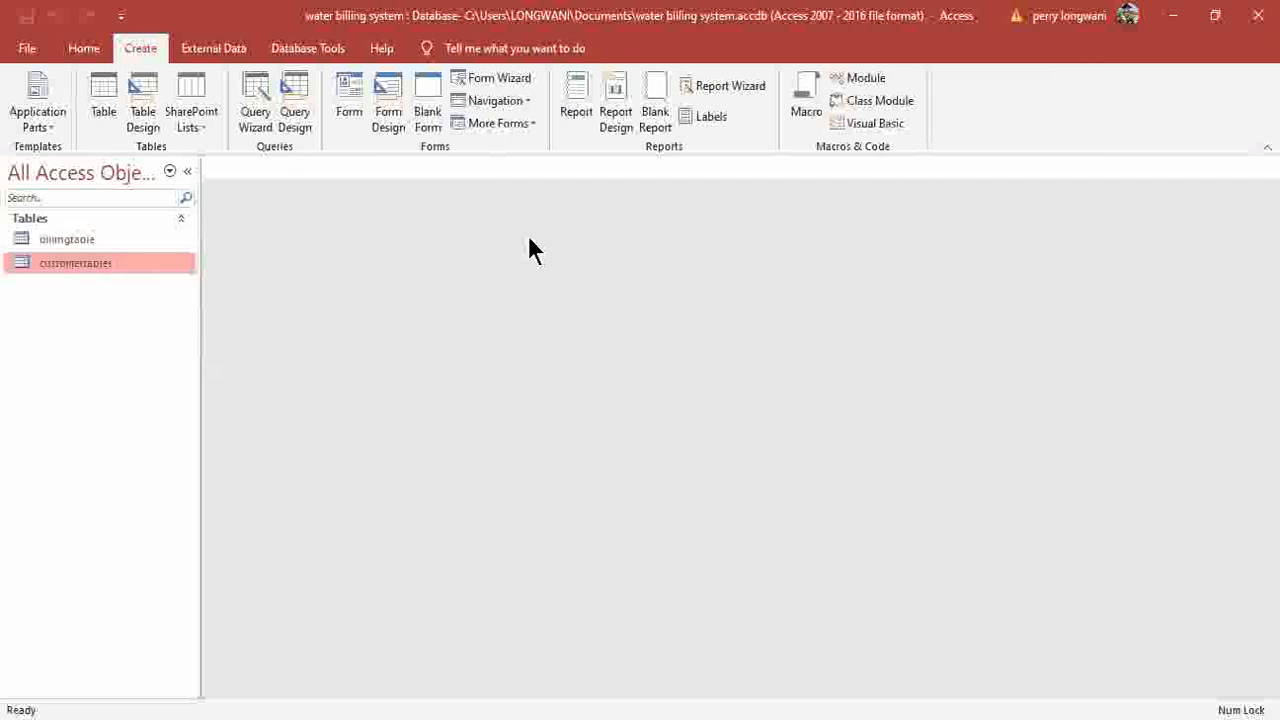
{"action": "left_click", "coordinate": [300, 105]}
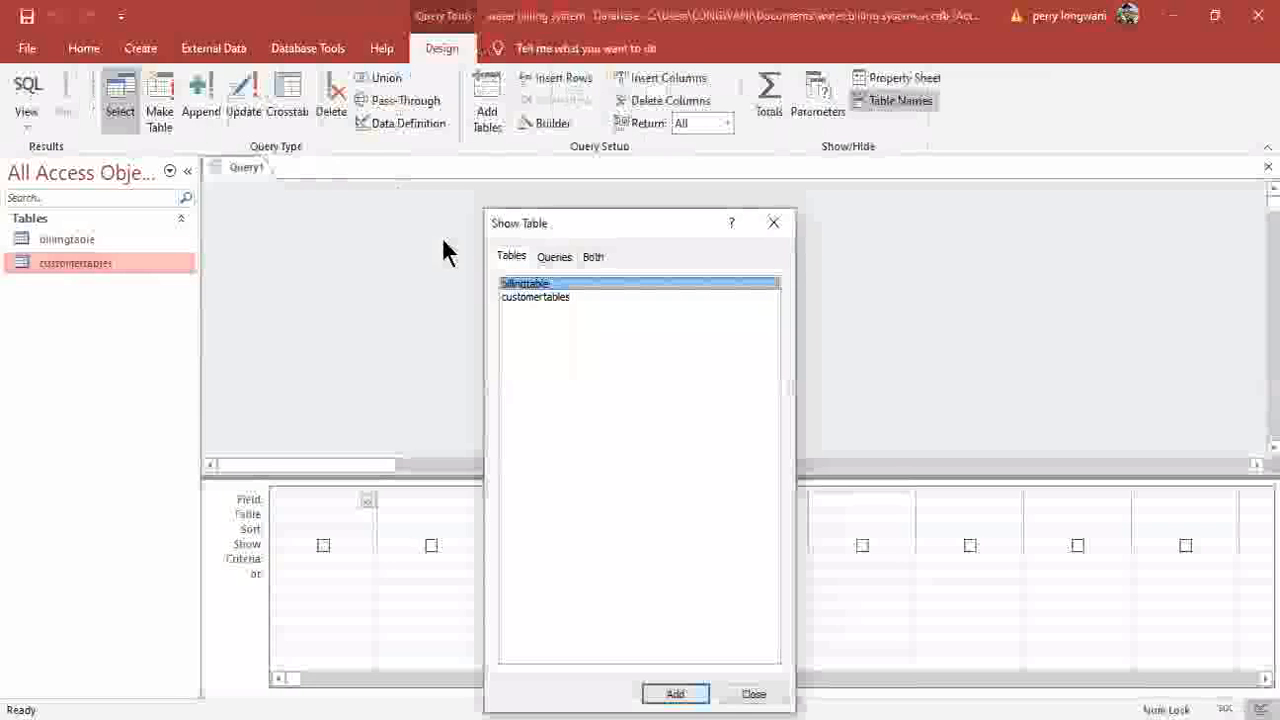
{"action": "left_click", "coordinate": [564, 295], "text": "ctrl"}
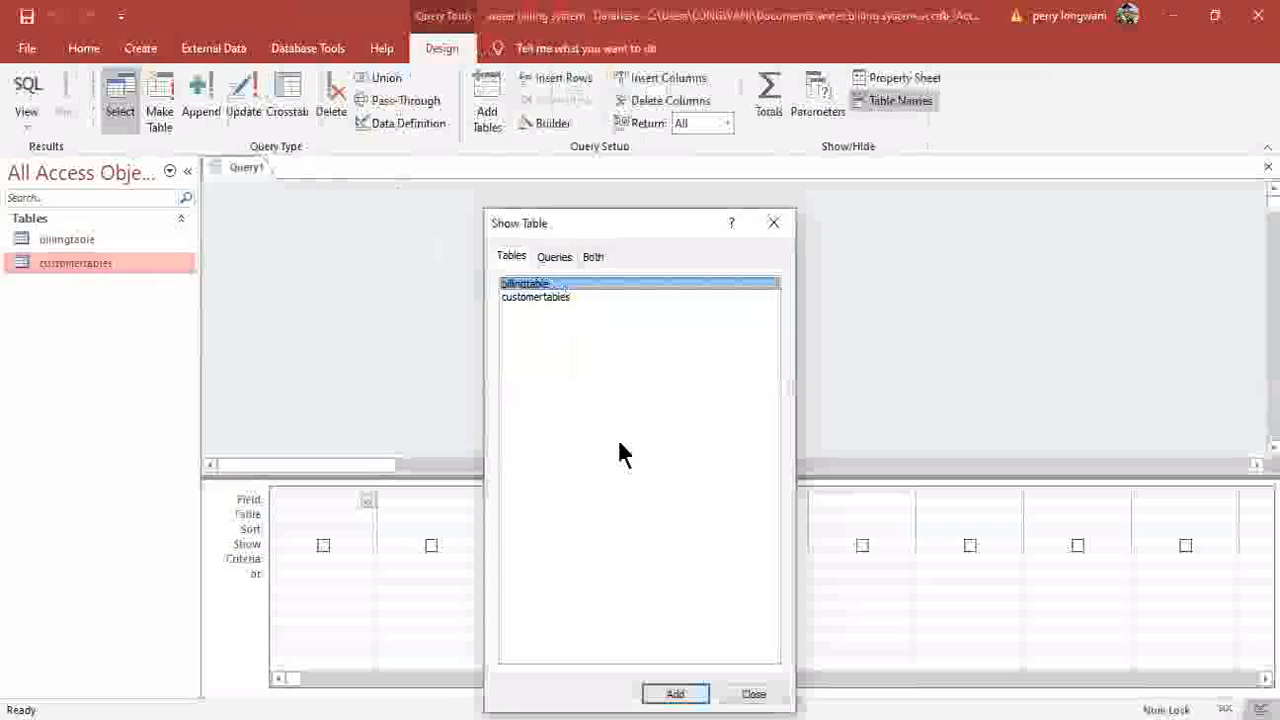
{"action": "left_click", "coordinate": [675, 693]}
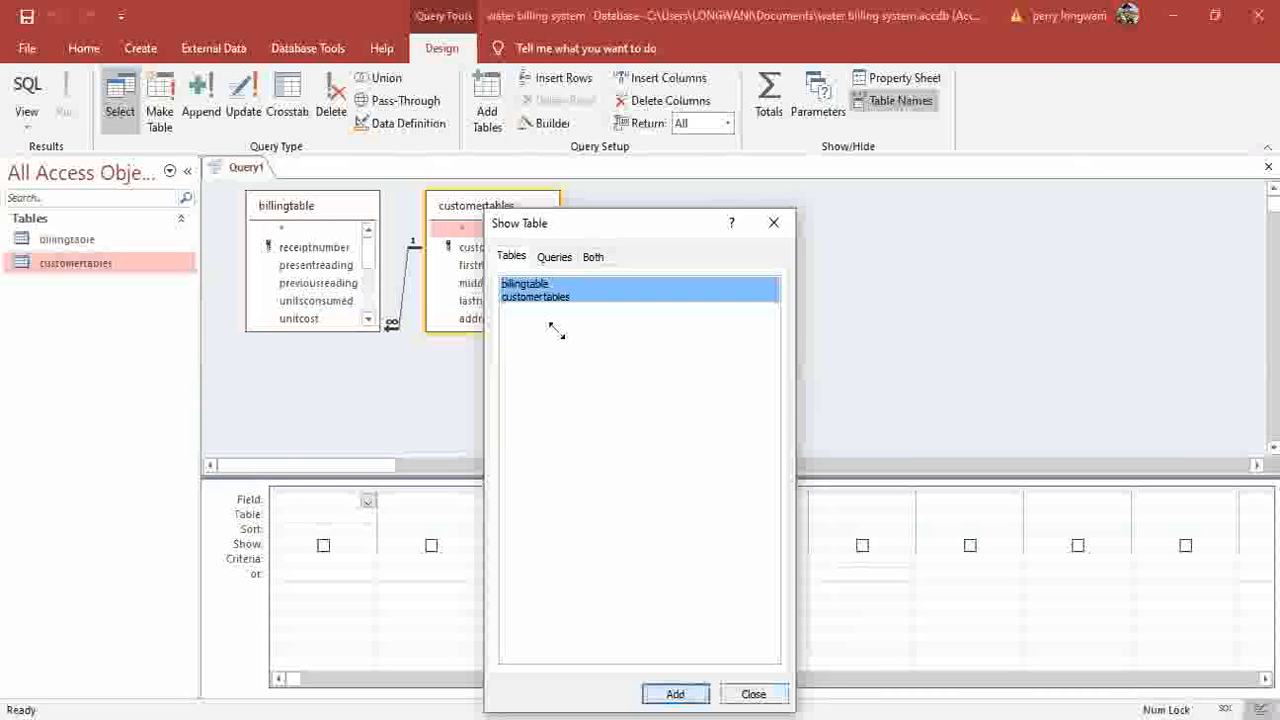
Resize and arrange both field lists so every billingtable field, including dateofpayment, shows.
{"action": "left_click_drag", "start_coordinate": [556, 330], "coordinate": [606, 416]}
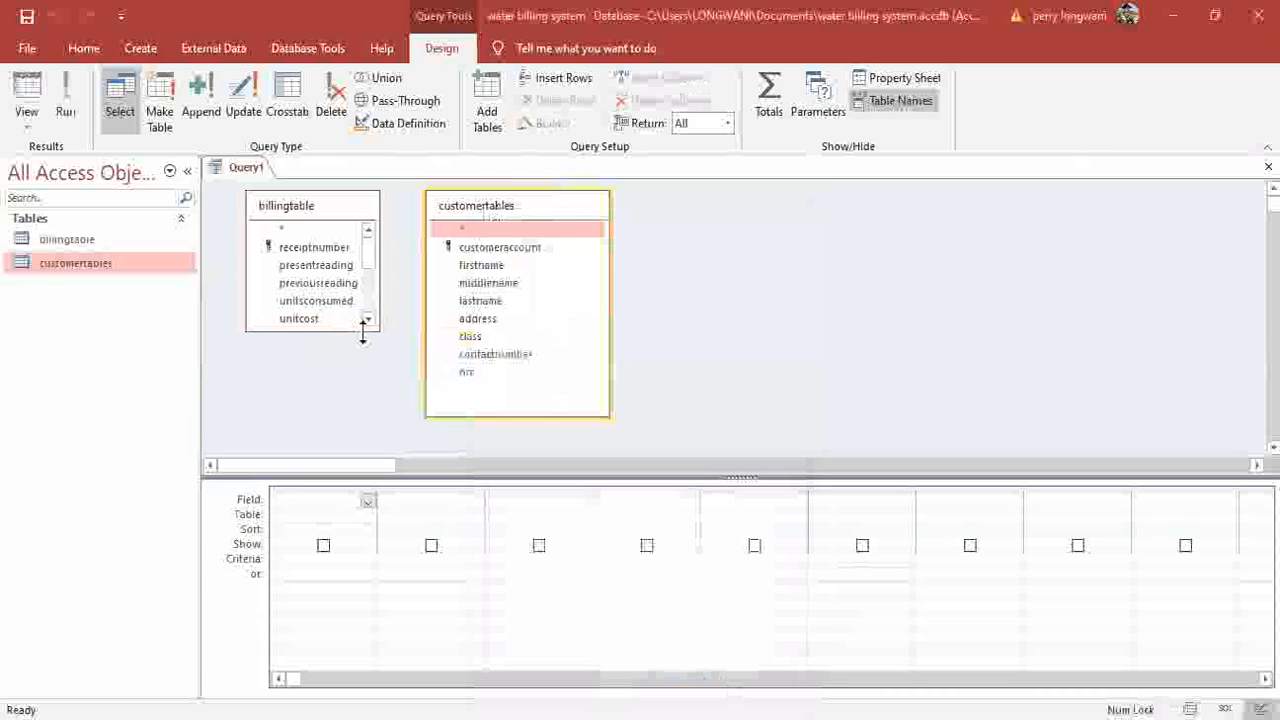
{"action": "left_click_drag", "start_coordinate": [363, 332], "coordinate": [363, 430]}
{"action": "left_click_drag", "start_coordinate": [515, 205], "coordinate": [676, 201]}
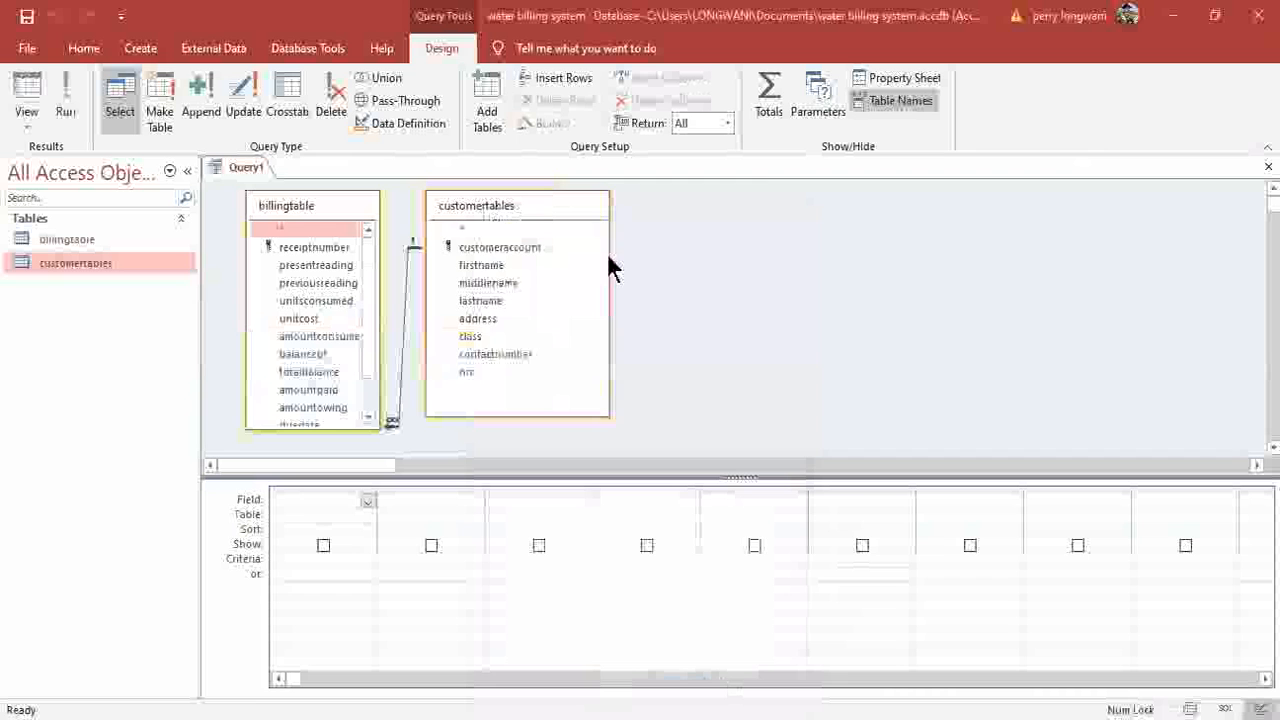
{"action": "left_click_drag", "start_coordinate": [372, 427], "coordinate": [372, 450]}
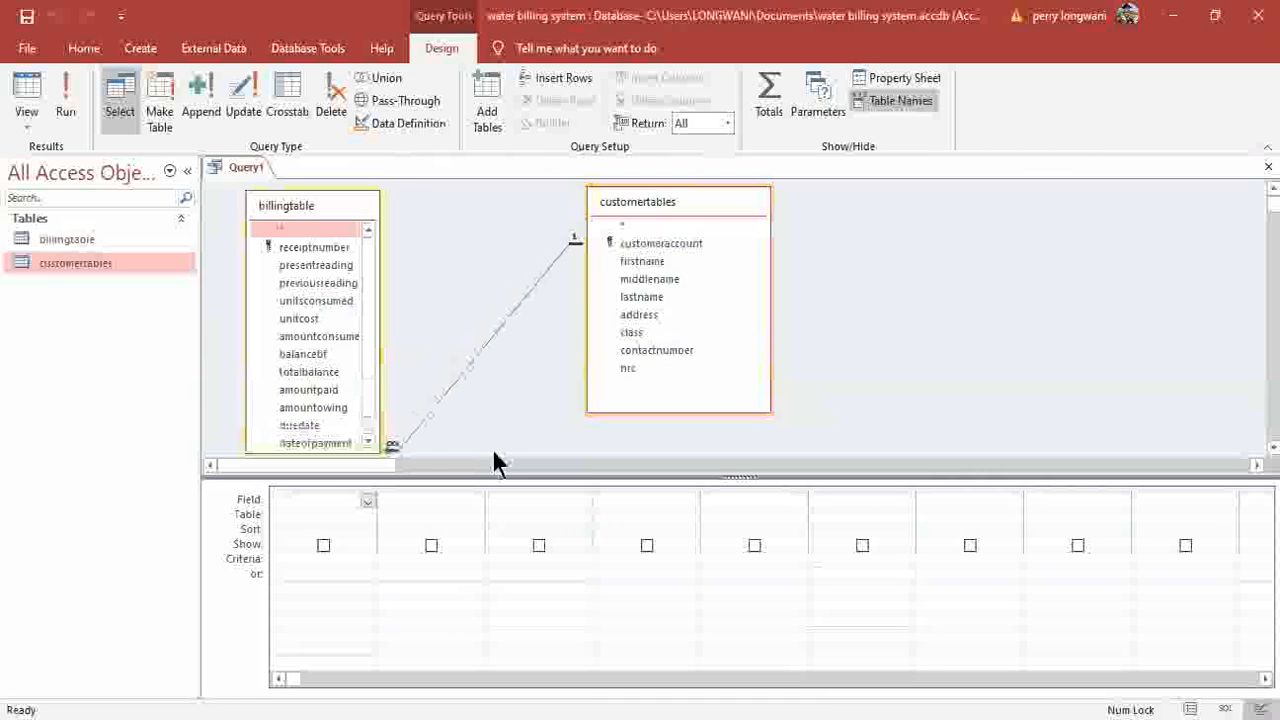
{"action": "left_click_drag", "start_coordinate": [502, 478], "coordinate": [497, 509]}
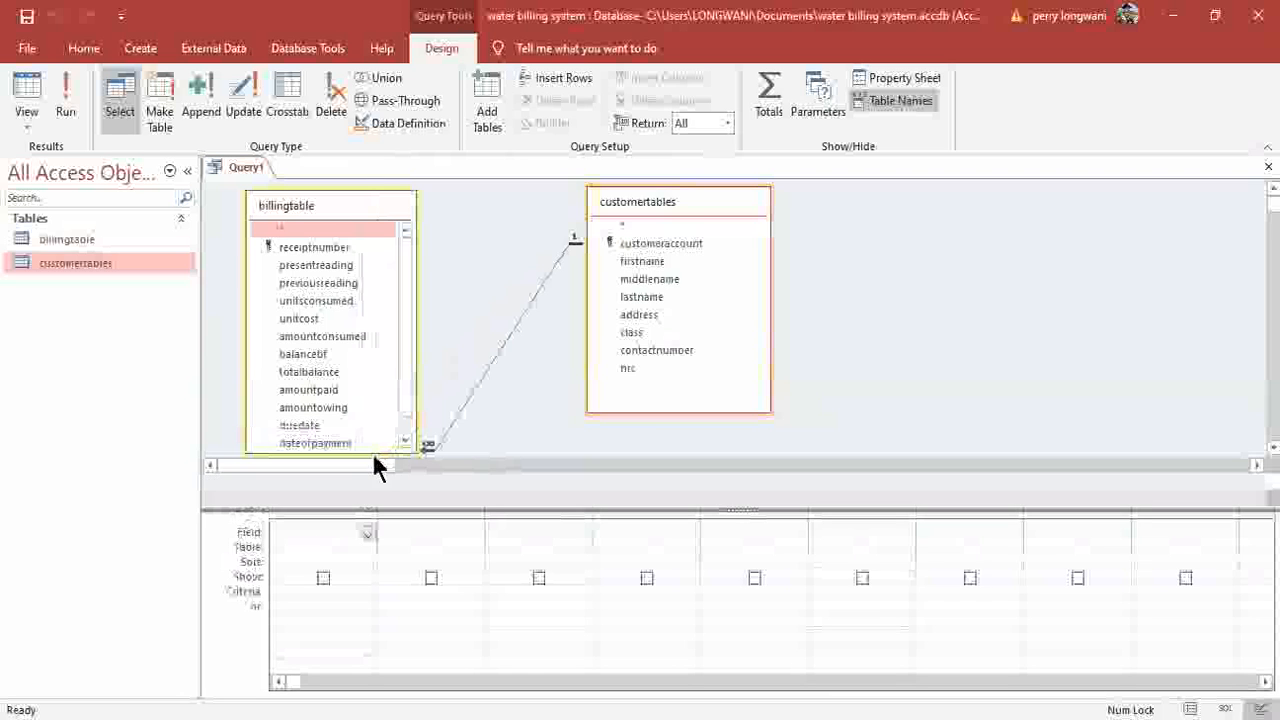
{"action": "left_click_drag", "start_coordinate": [372, 455], "coordinate": [374, 488]}
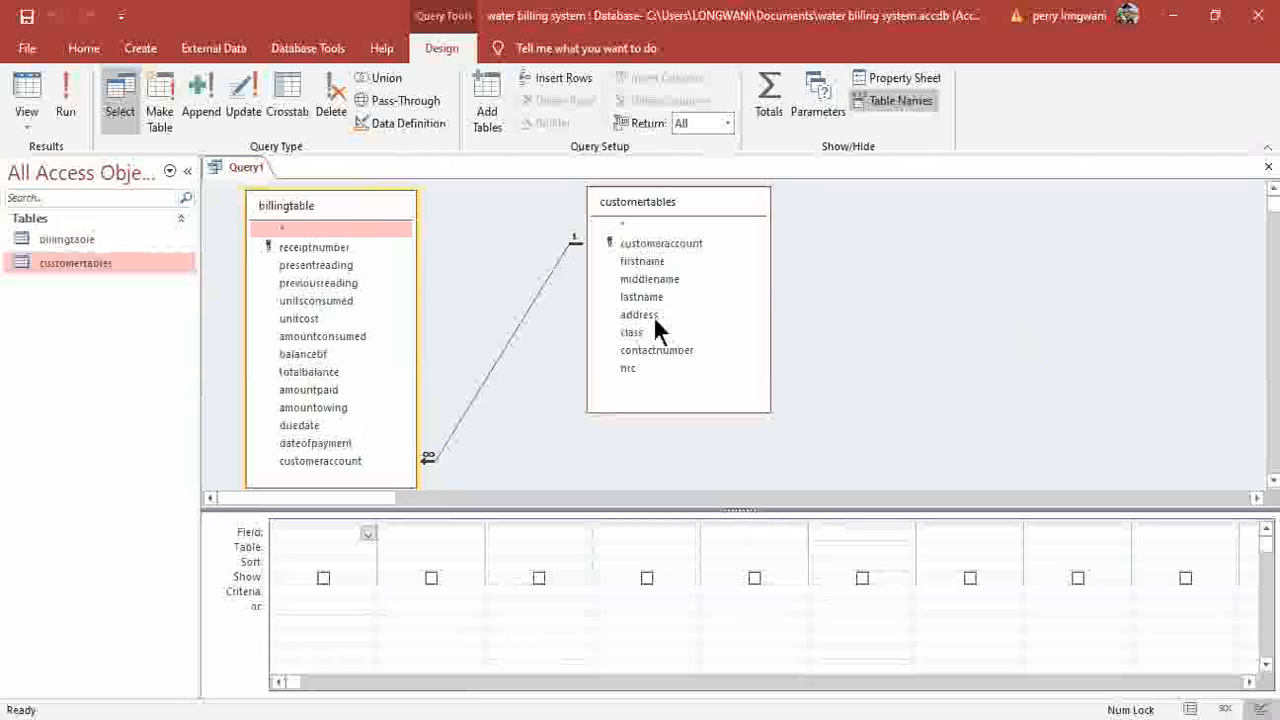
Add customeraccount, receiptnumber, firstname, middlename, lastname, address and class to the query grid.
{"action": "left_click_drag", "start_coordinate": [659, 243], "coordinate": [343, 543]}
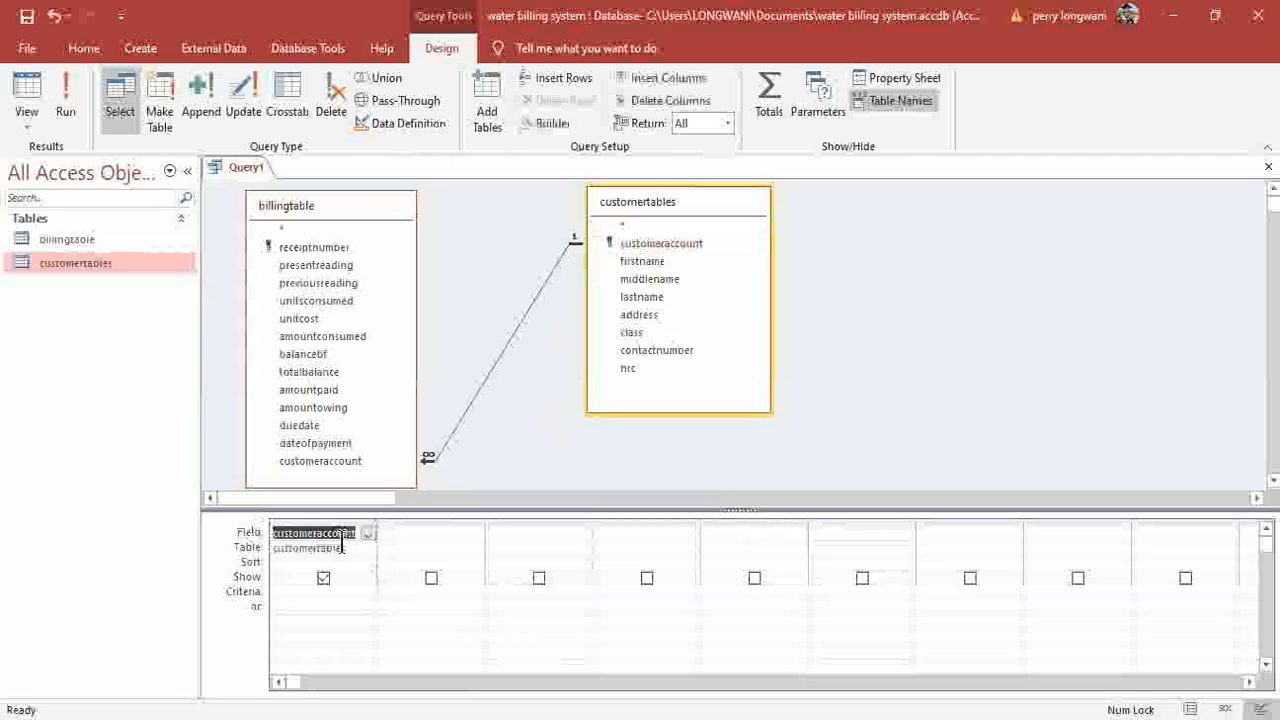
{"action": "left_click_drag", "start_coordinate": [337, 249], "coordinate": [429, 535]}
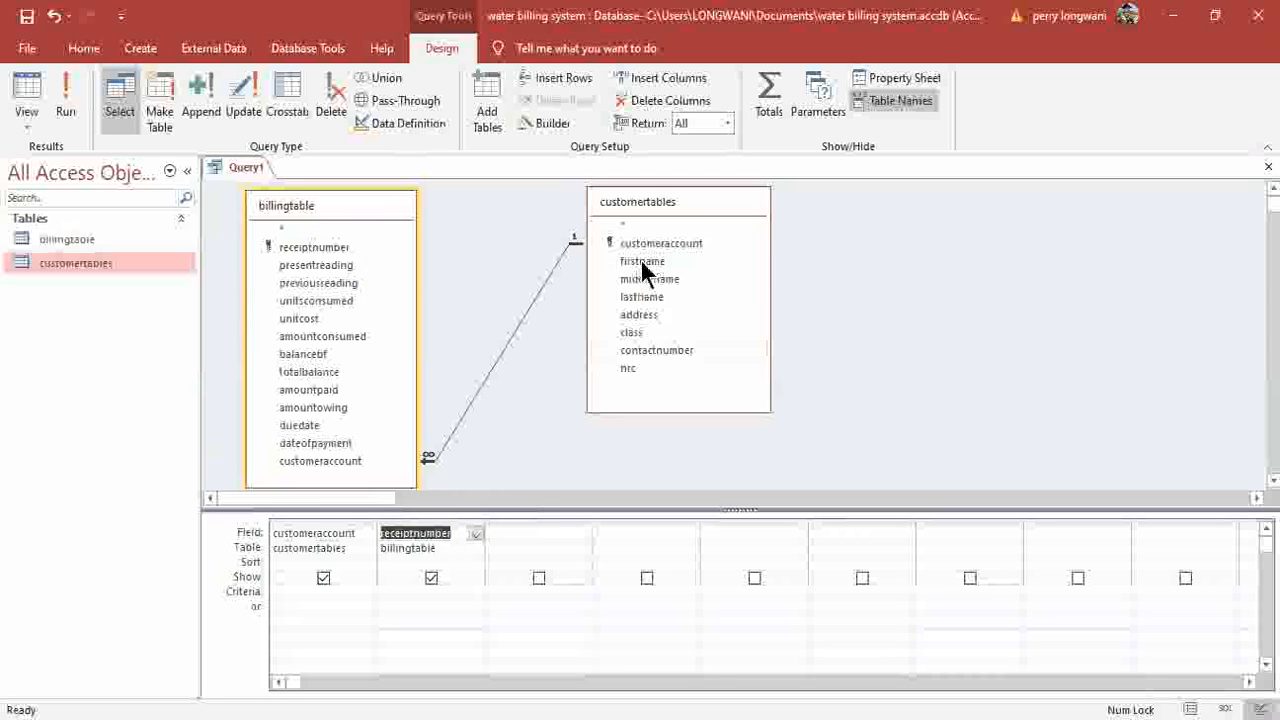
{"action": "left_click_drag", "start_coordinate": [640, 259], "coordinate": [530, 548]}
{"action": "left_click_drag", "start_coordinate": [655, 278], "coordinate": [617, 545]}
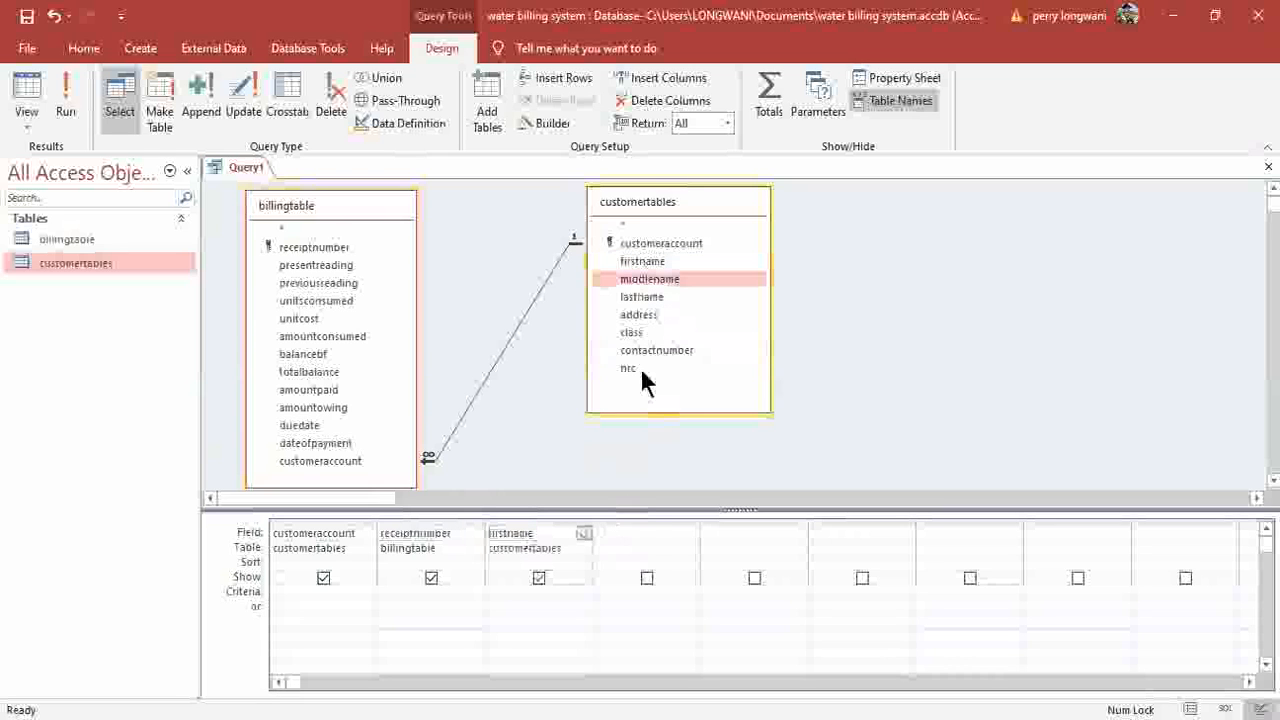
{"action": "left_click_drag", "start_coordinate": [638, 297], "coordinate": [720, 545]}
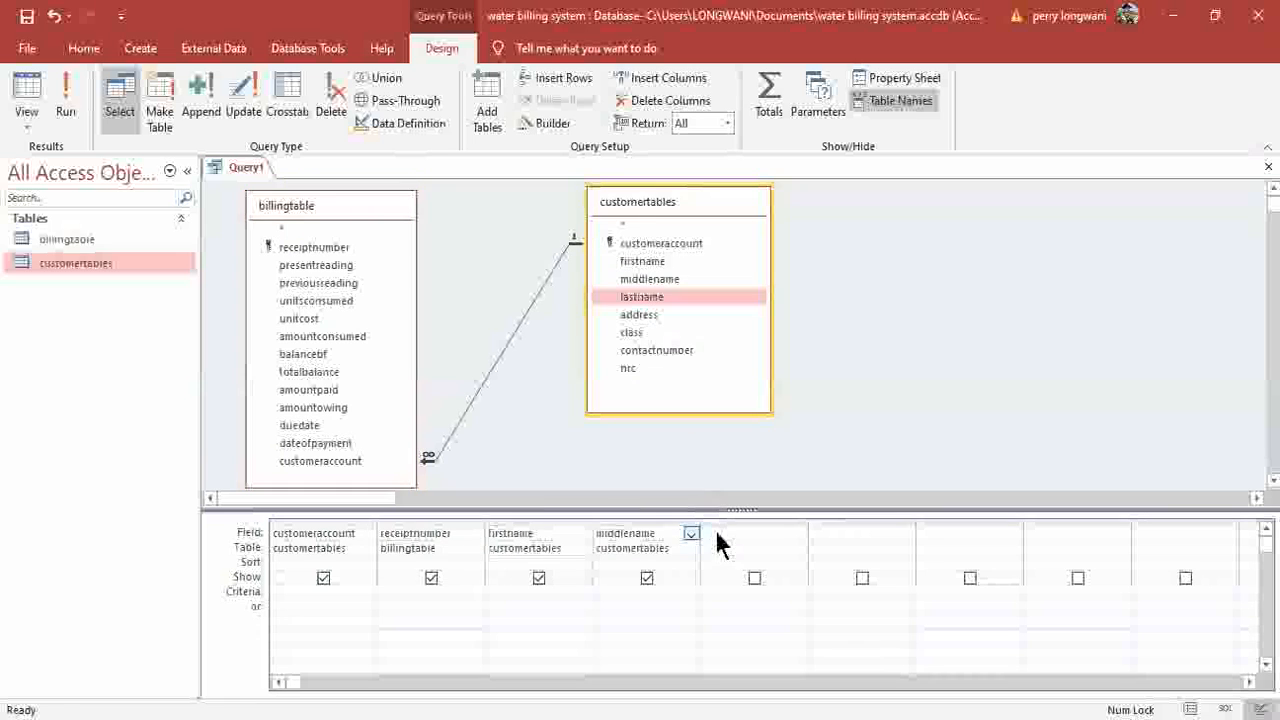
{"action": "left_click_drag", "start_coordinate": [636, 316], "coordinate": [840, 530]}
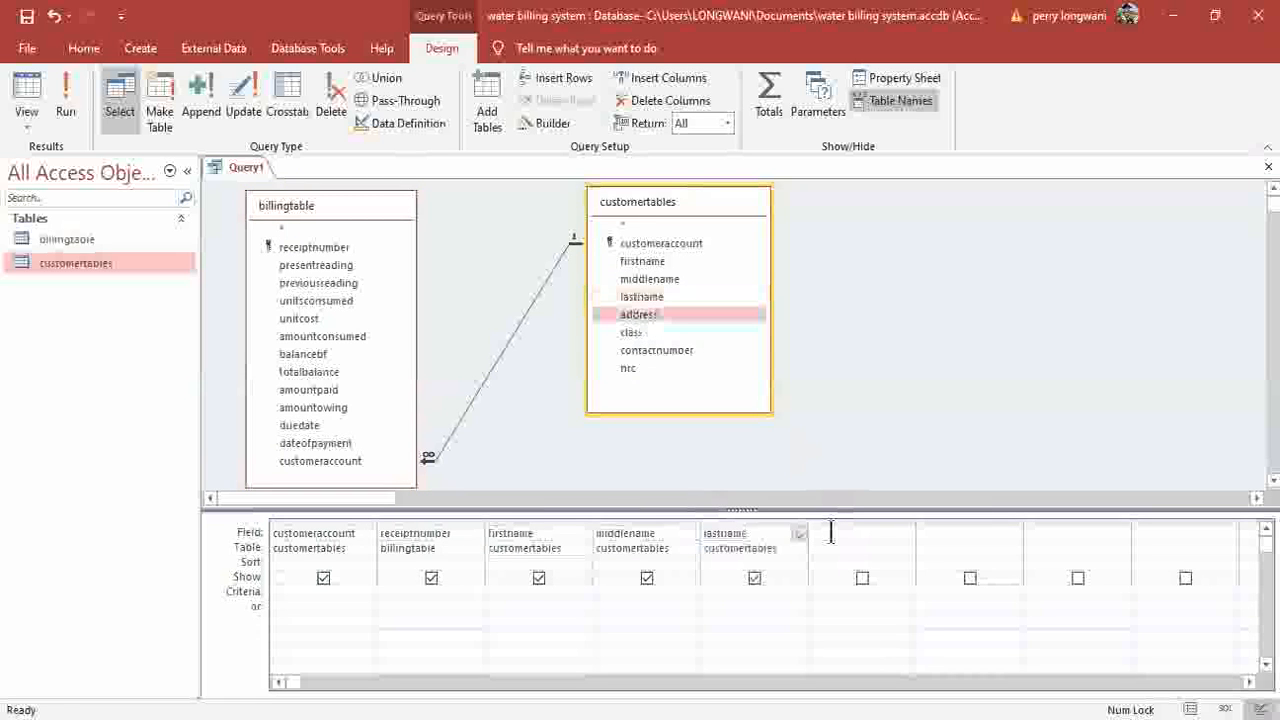
{"action": "left_click_drag", "start_coordinate": [634, 334], "coordinate": [925, 540]}
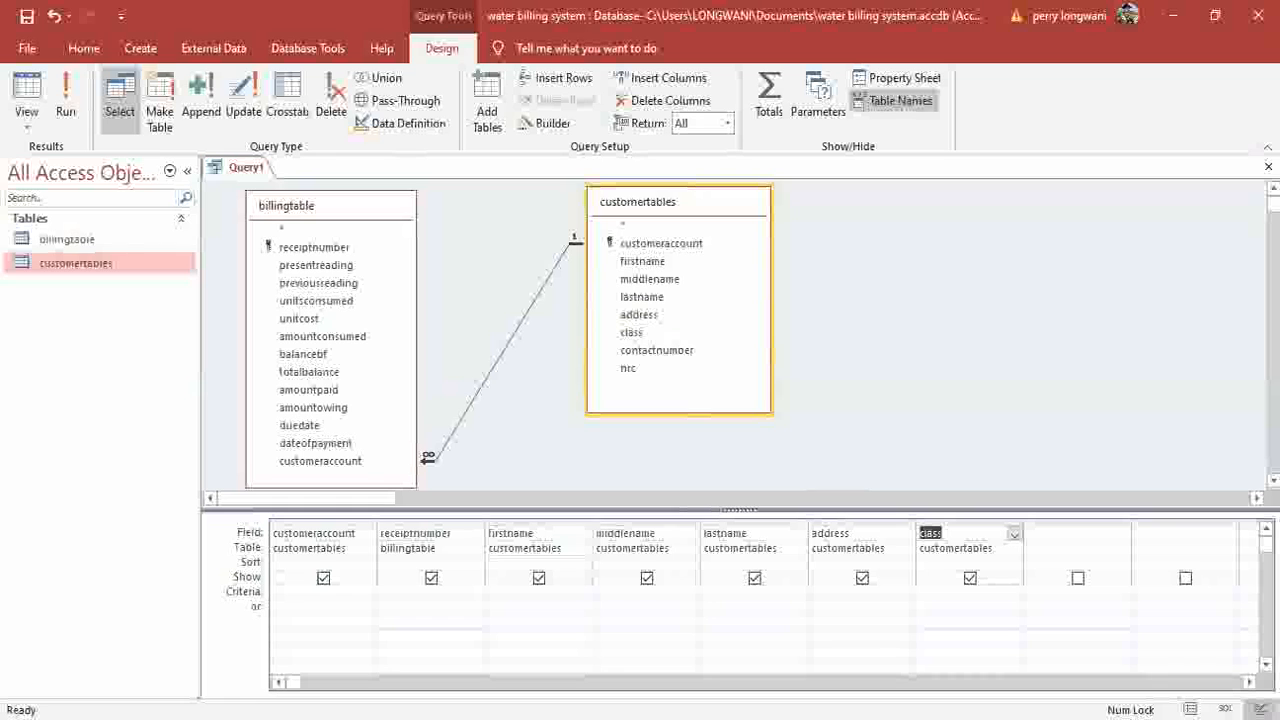
Add unitsconsumed, amountconsumed, totalbalance, amountowing, duedate and dateofpayment to the grid.
{"action": "left_click_drag", "start_coordinate": [293, 682], "coordinate": [920, 682]}
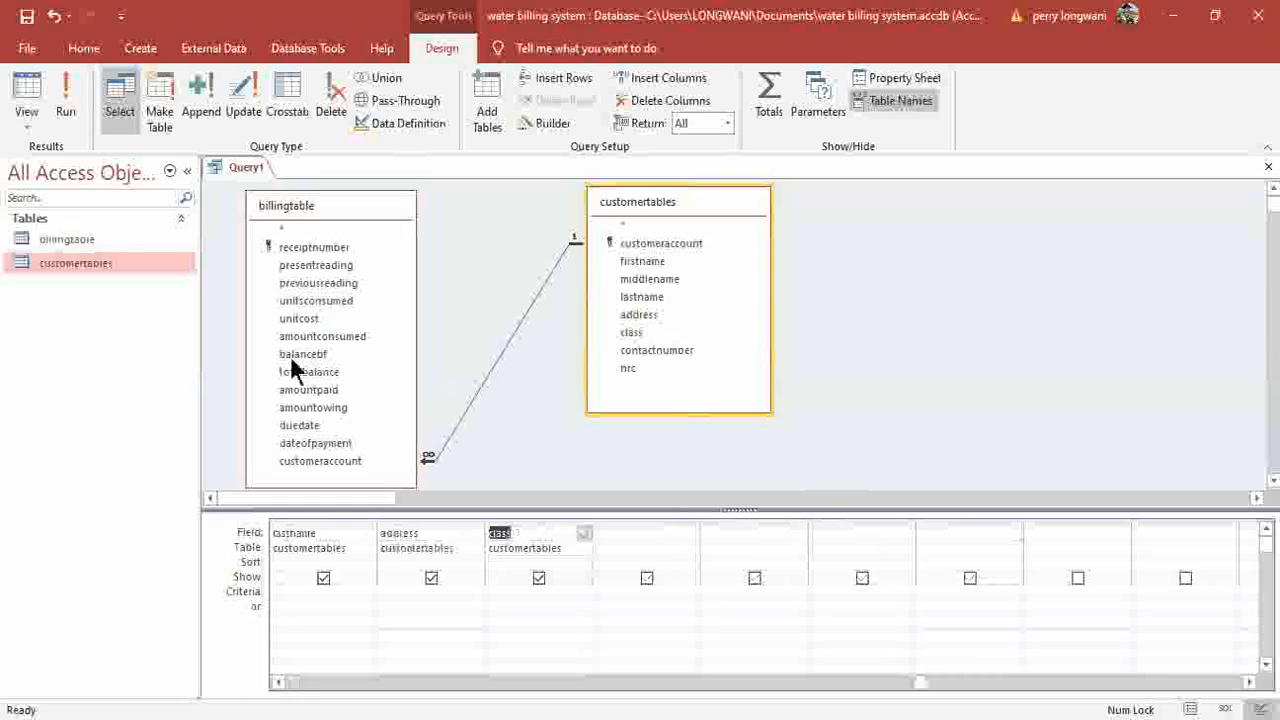
{"action": "left_click_drag", "start_coordinate": [338, 298], "coordinate": [640, 540]}
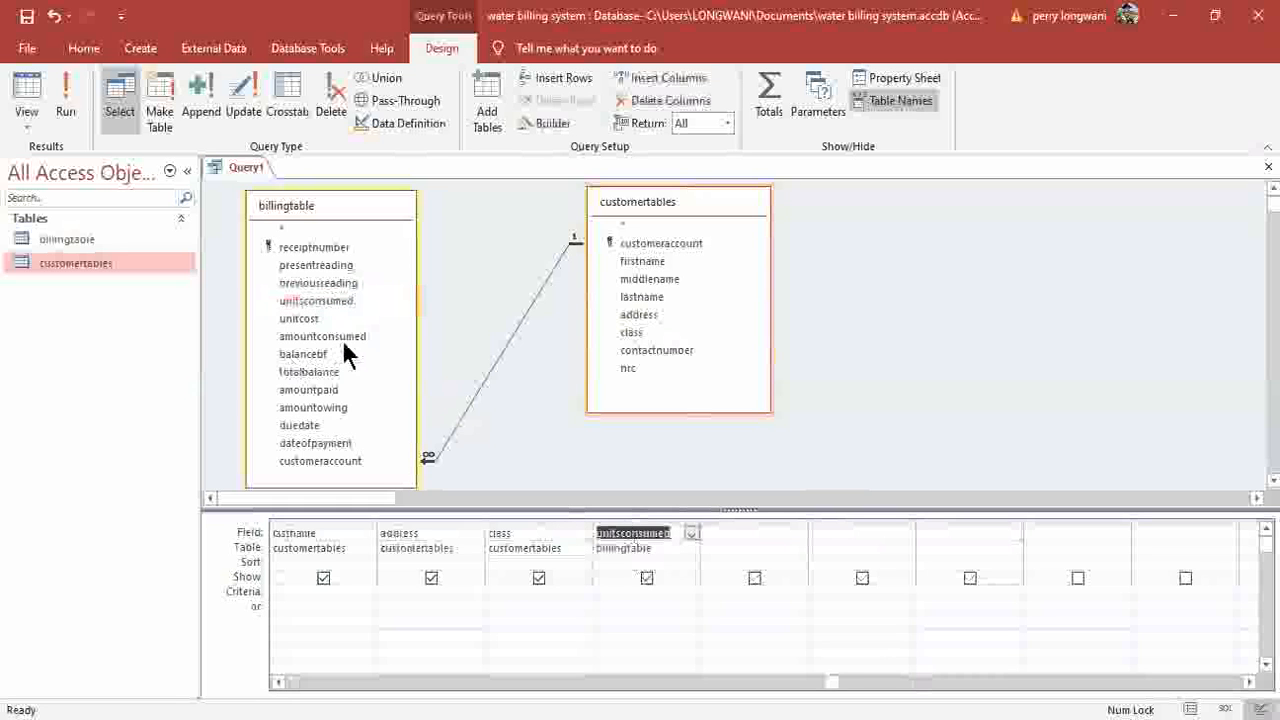
{"action": "left_click_drag", "start_coordinate": [343, 340], "coordinate": [710, 538]}
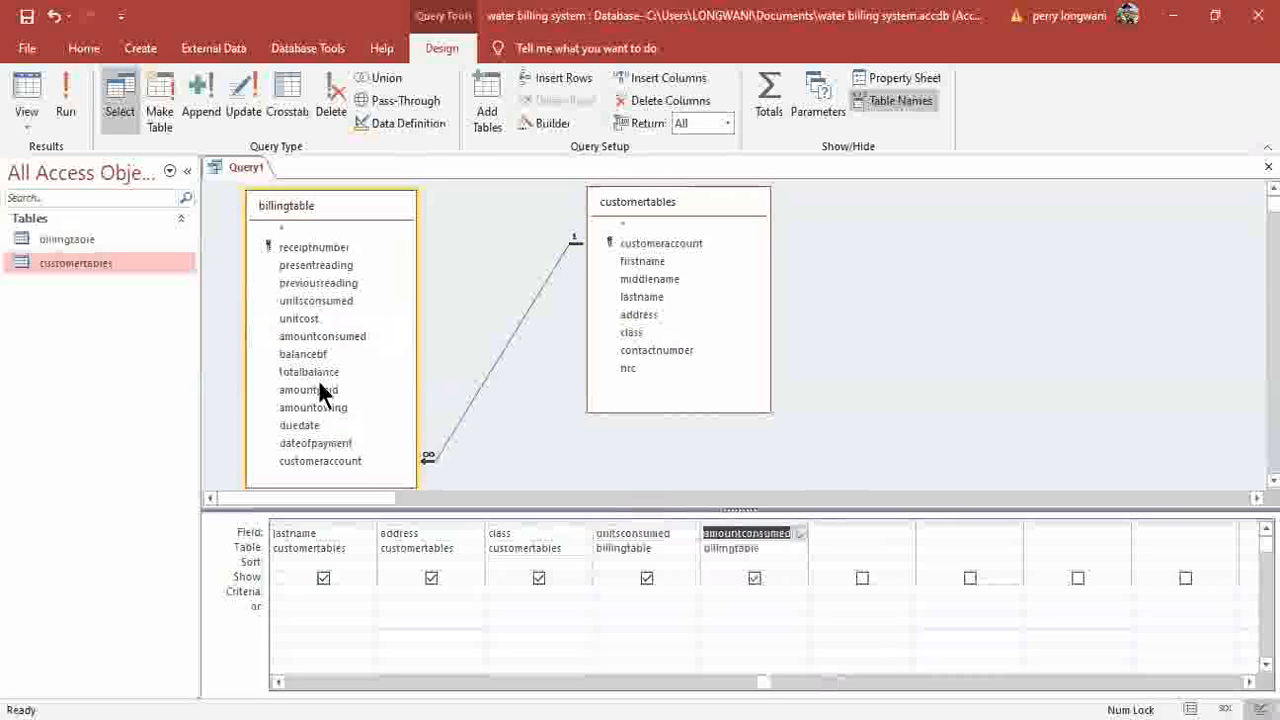
{"action": "left_click_drag", "start_coordinate": [318, 371], "coordinate": [829, 532]}
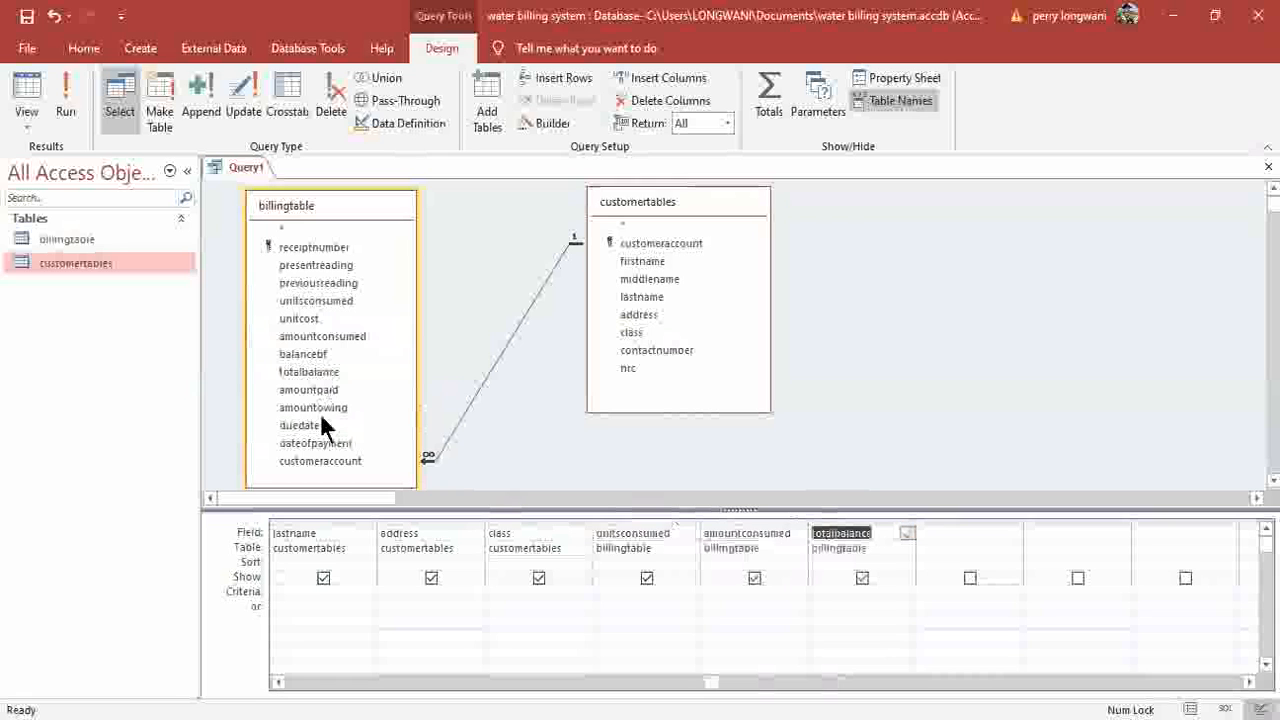
{"action": "left_click_drag", "start_coordinate": [329, 408], "coordinate": [931, 537]}
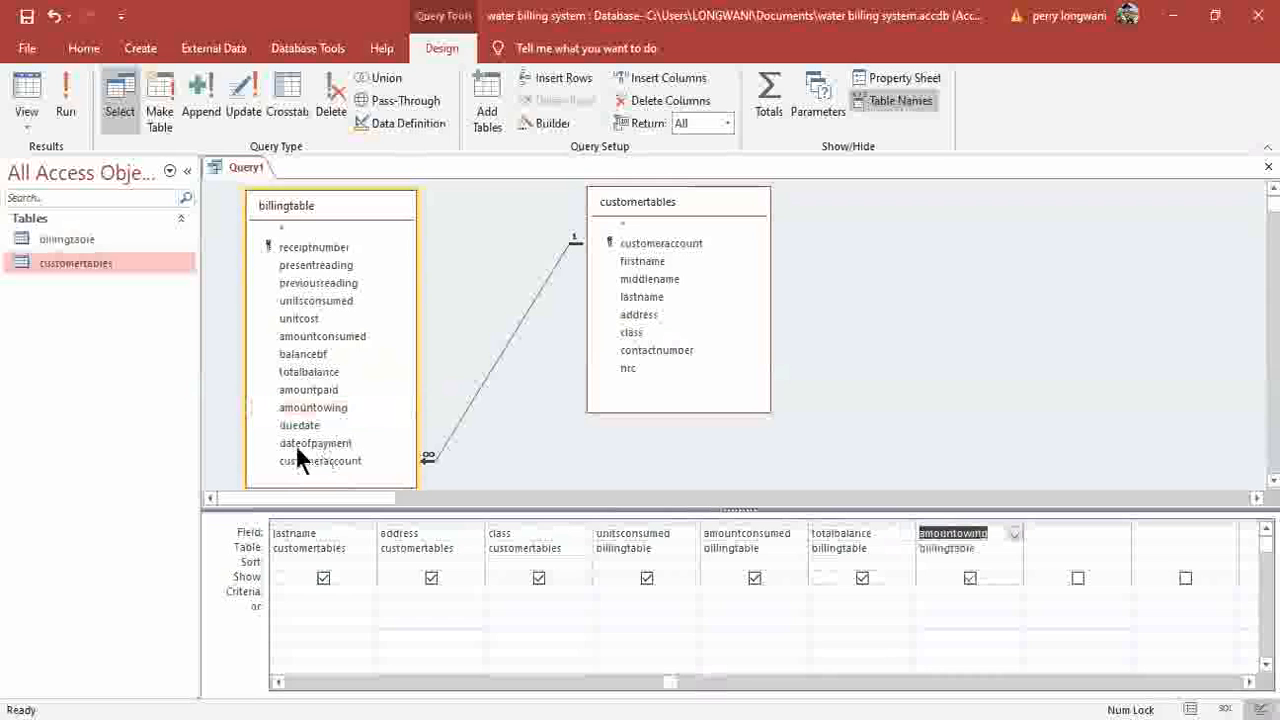
{"action": "left_click_drag", "start_coordinate": [300, 437], "coordinate": [1059, 546]}
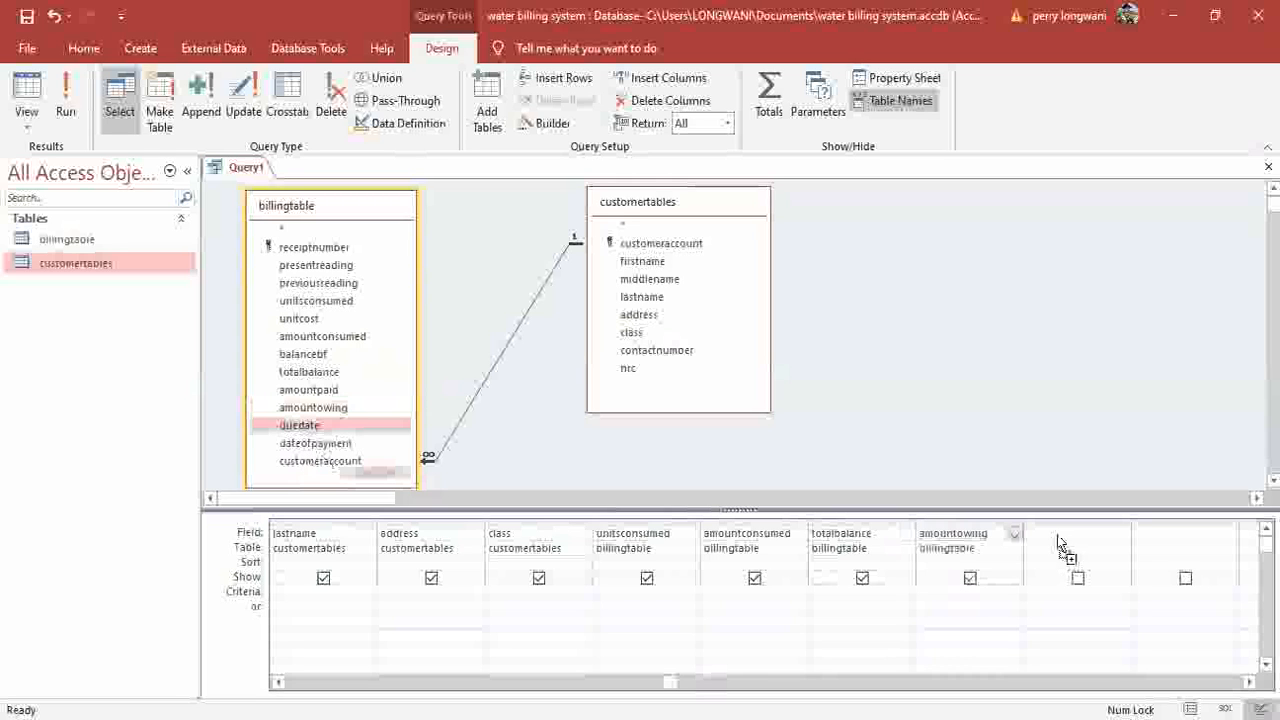
{"action": "left_click_drag", "start_coordinate": [305, 443], "coordinate": [1140, 535]}
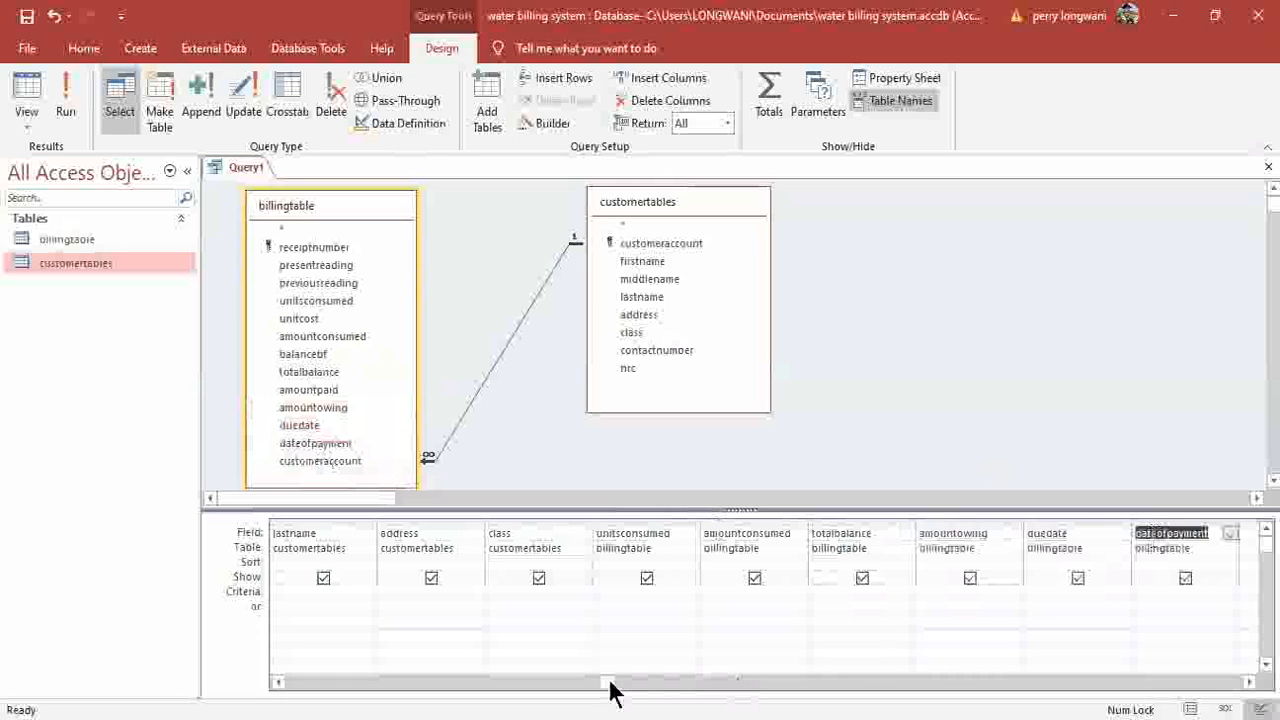
Widen the unitsconsumed, amountconsumed, totalbalance and amountowing columns.
{"action": "left_click_drag", "start_coordinate": [607, 682], "coordinate": [283, 682]}
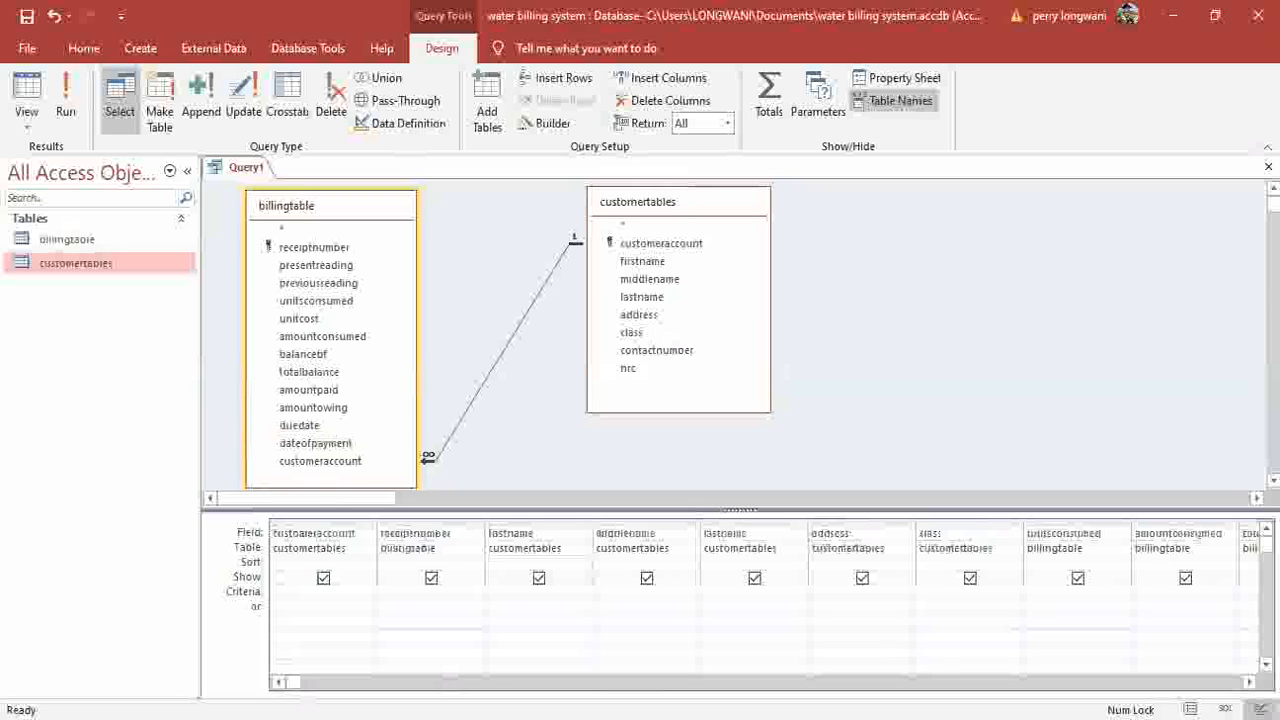
{"action": "left_click_drag", "start_coordinate": [292, 682], "coordinate": [685, 682]}
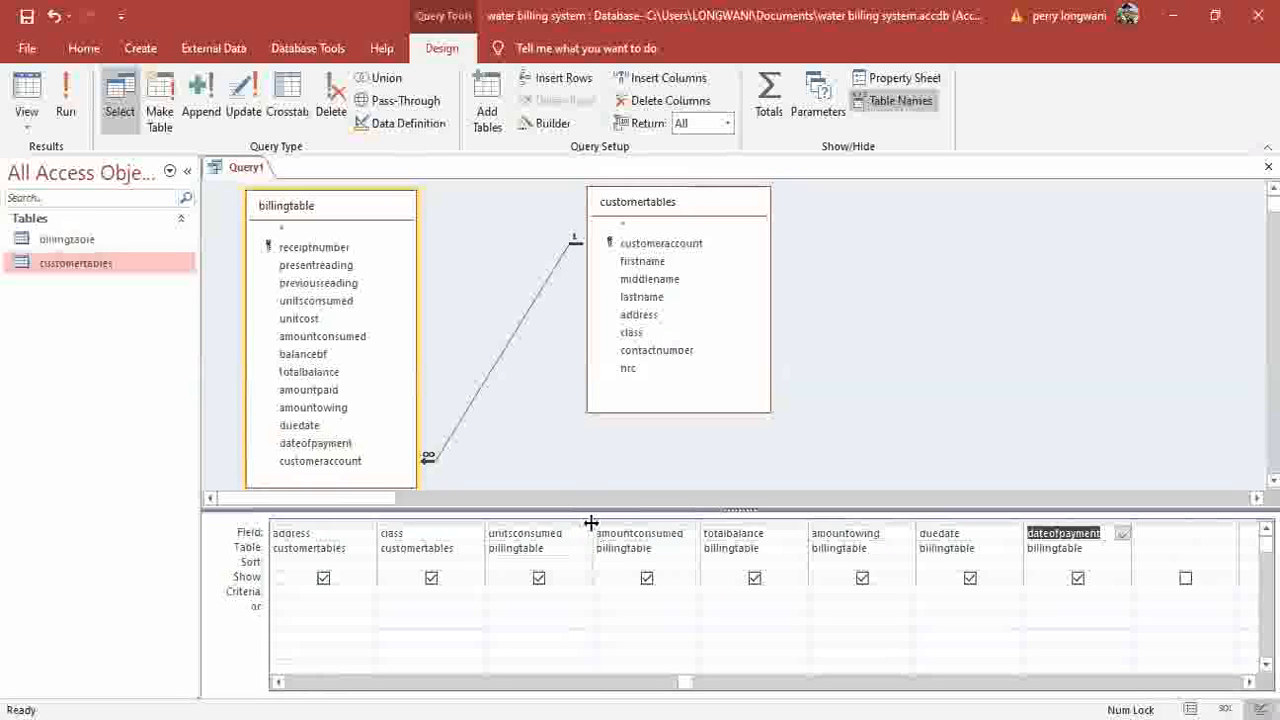
{"action": "left_click_drag", "start_coordinate": [704, 532], "coordinate": [842, 533]}
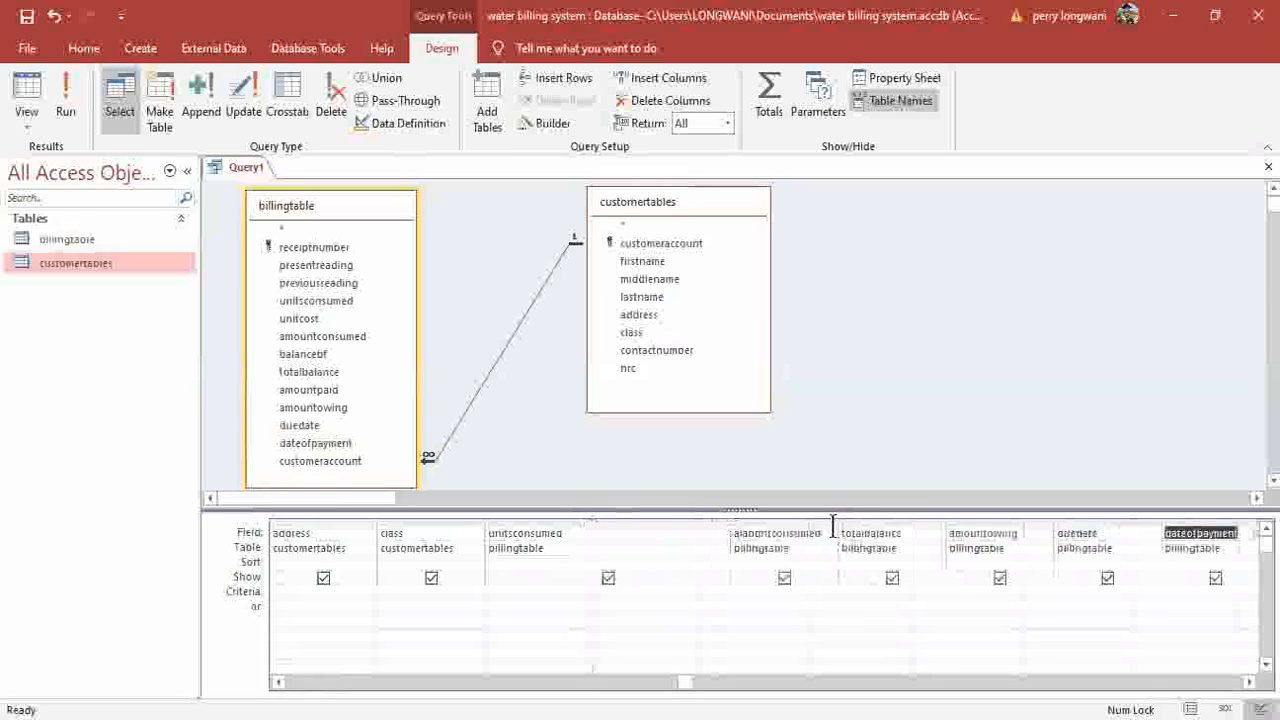
{"action": "left_click_drag", "start_coordinate": [837, 523], "coordinate": [991, 534]}
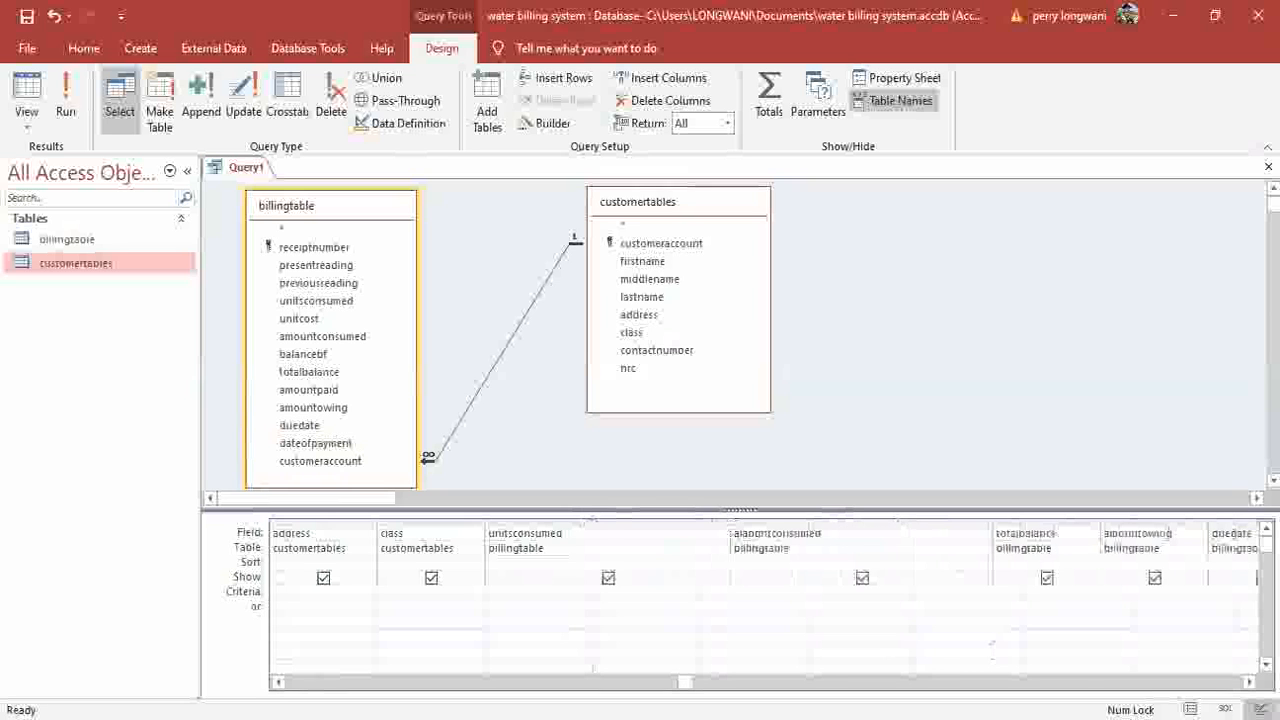
{"action": "scroll", "coordinate": [948, 617], "scroll_direction": "right", "scroll_amount": 4}
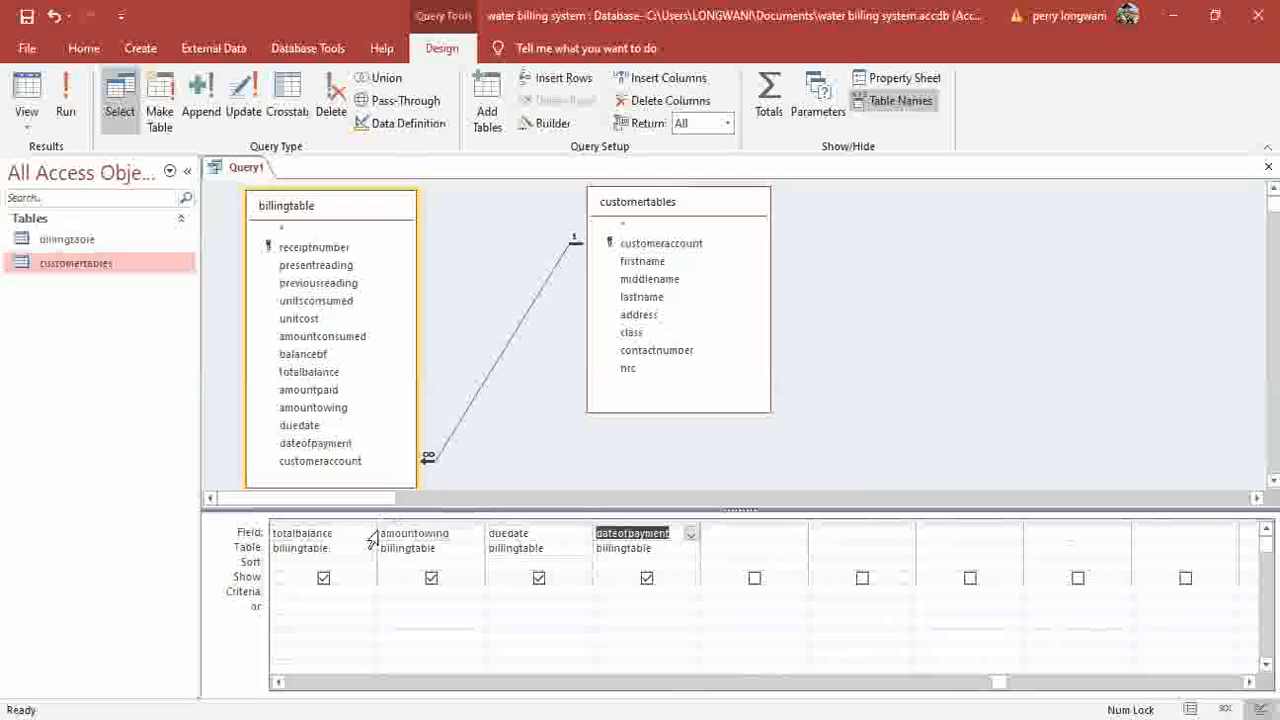
{"action": "left_click_drag", "start_coordinate": [377, 522], "coordinate": [517, 525]}
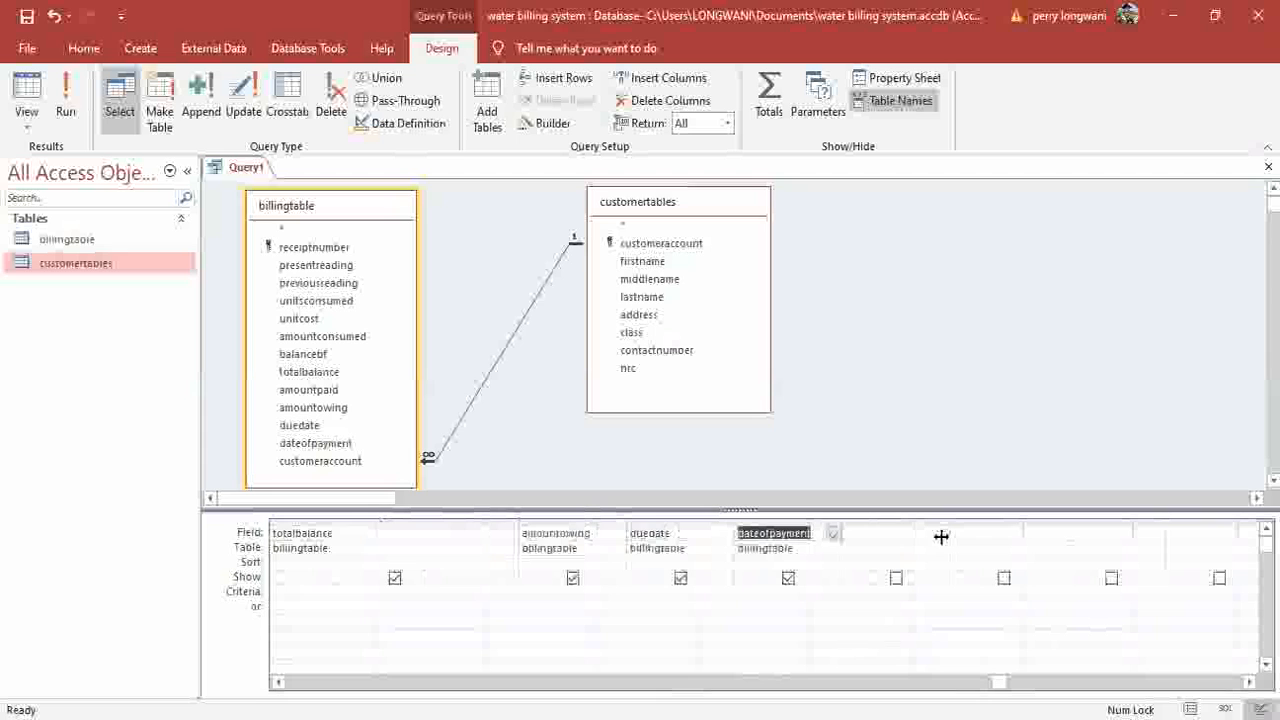
{"action": "left_click_drag", "start_coordinate": [626, 522], "coordinate": [942, 522]}
{"action": "left_click_drag", "start_coordinate": [1000, 682], "coordinate": [529, 682]}
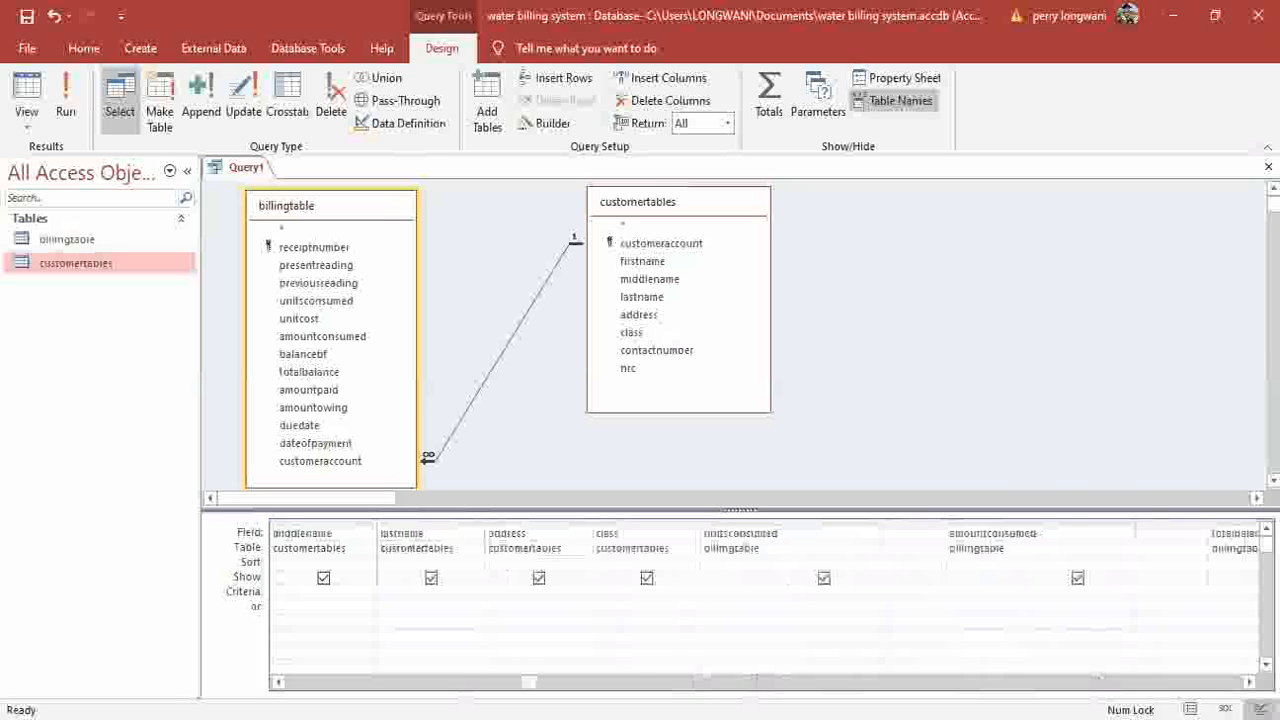
{"action": "scroll", "coordinate": [632, 625], "scroll_direction": "right", "scroll_amount": 1}
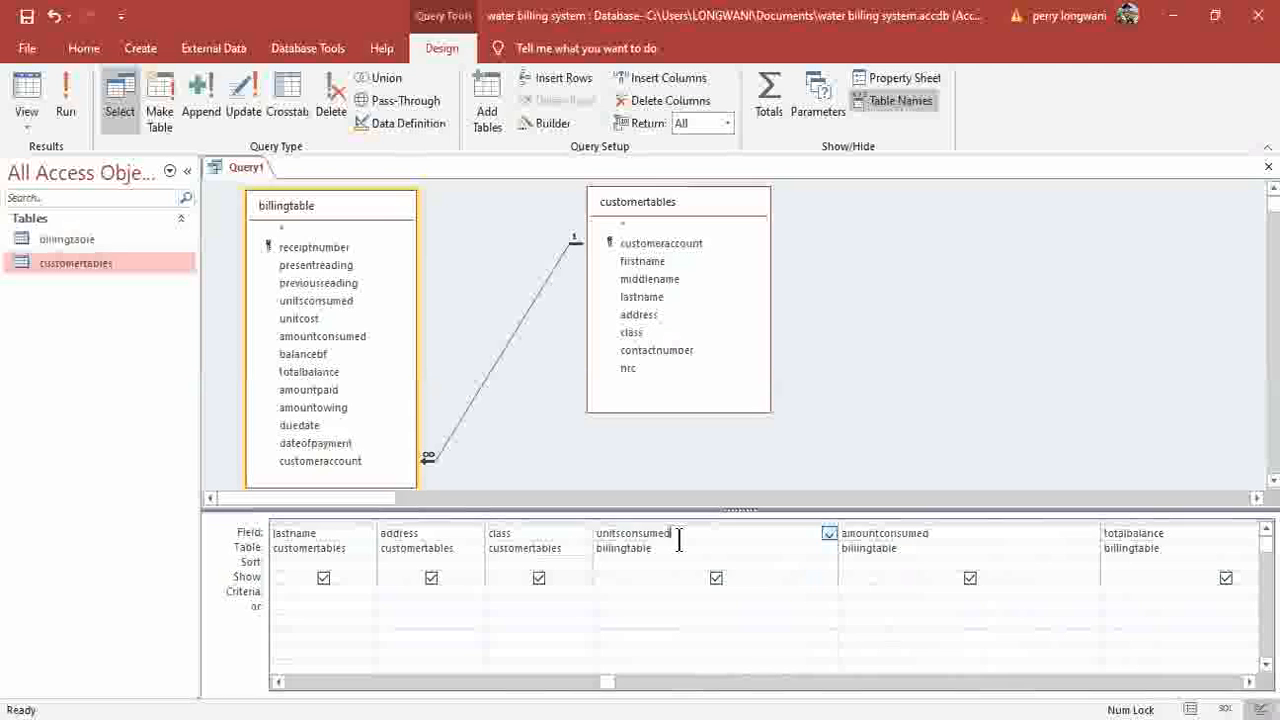
Rewrite the unitsconsumed column as unitsconsumed:[presentreading]-[previousreading].
{"action": "type", "text": ":("}
{"action": "key", "text": "BackSpace"}
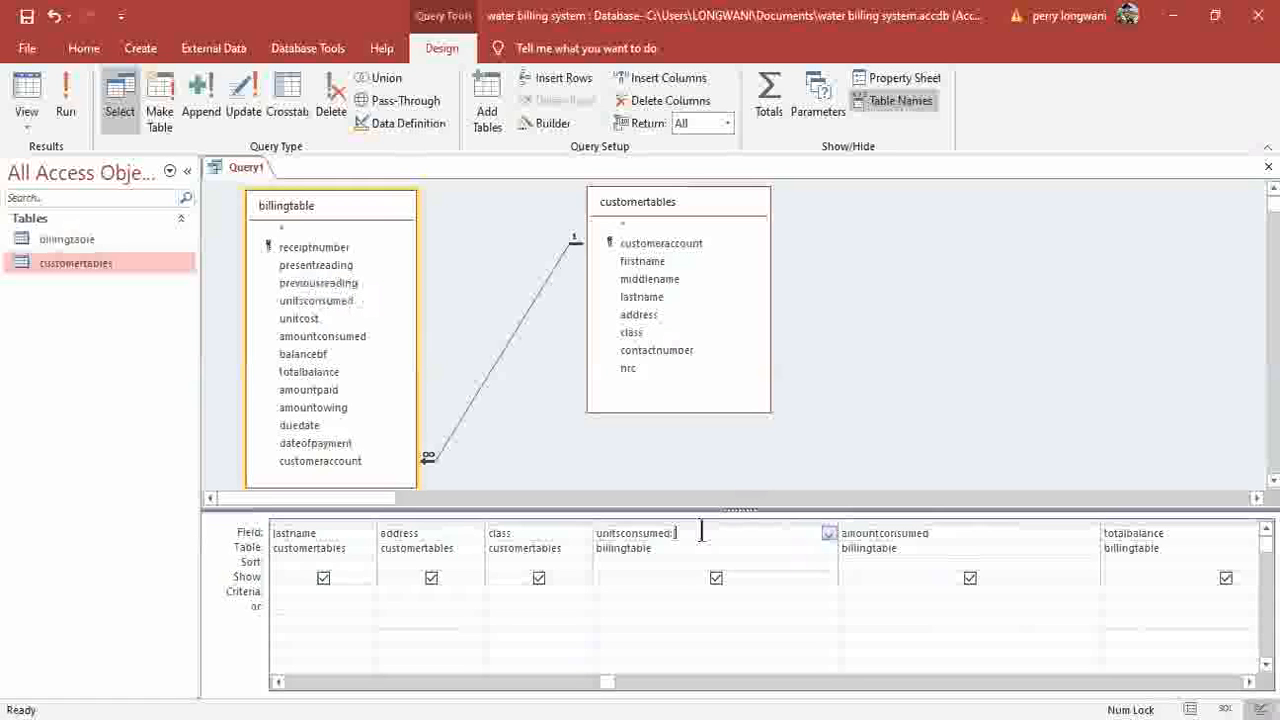
{"action": "type", "text": "[presentreading"}
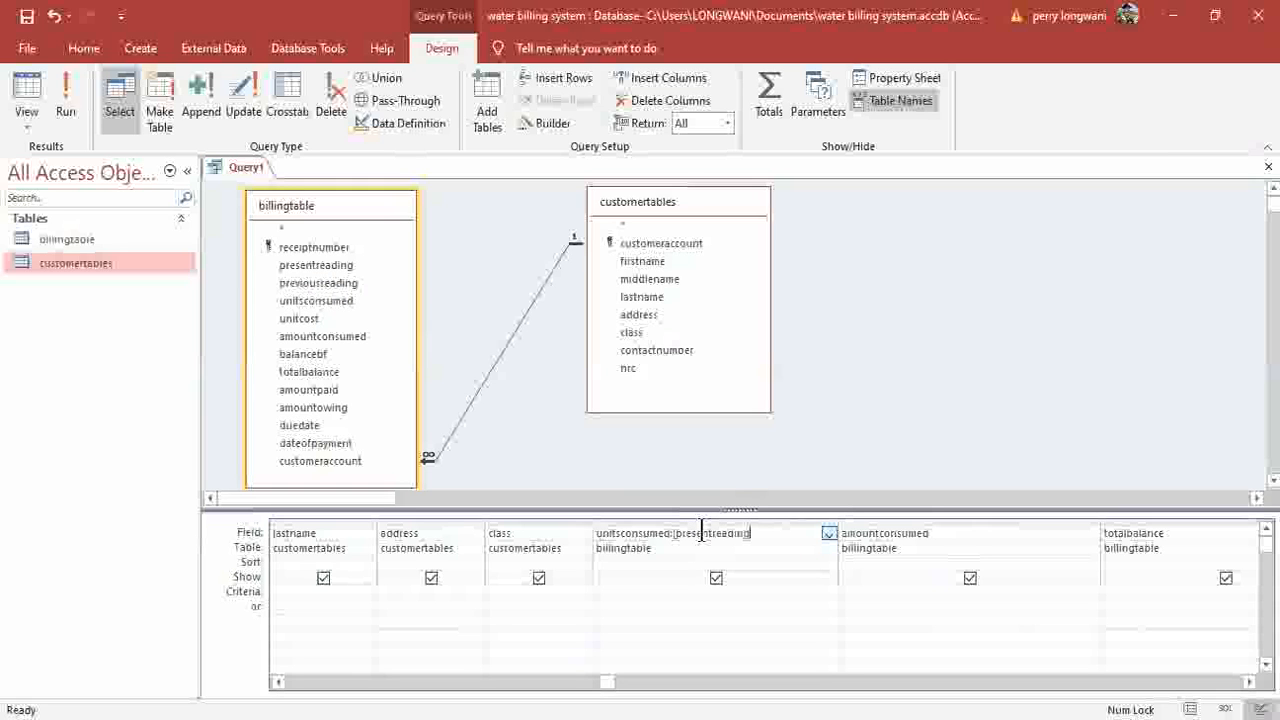
{"action": "type", "text": "]-[previousreading]"}
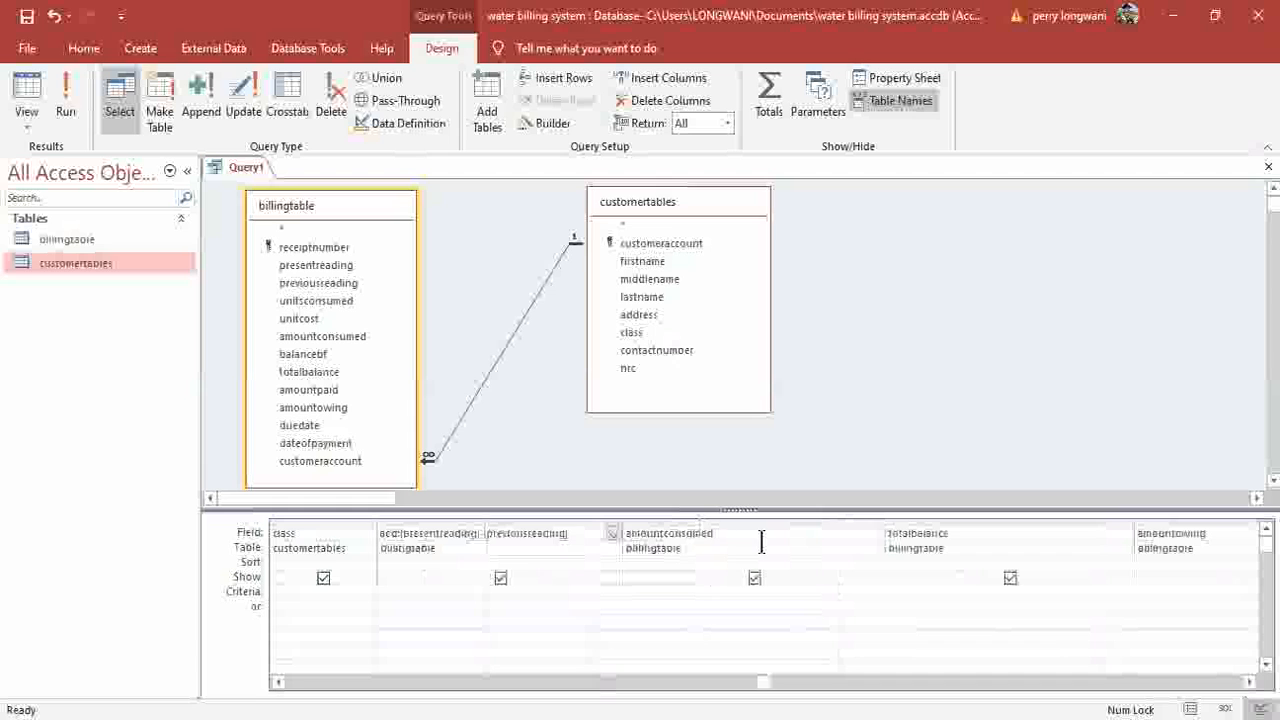
Enter amountconsumed as [unitcost]*[unitsconsumed] and totalbalance as an expression using [amountconsumed] and [balancebf].
{"action": "left_click", "coordinate": [761, 541]}
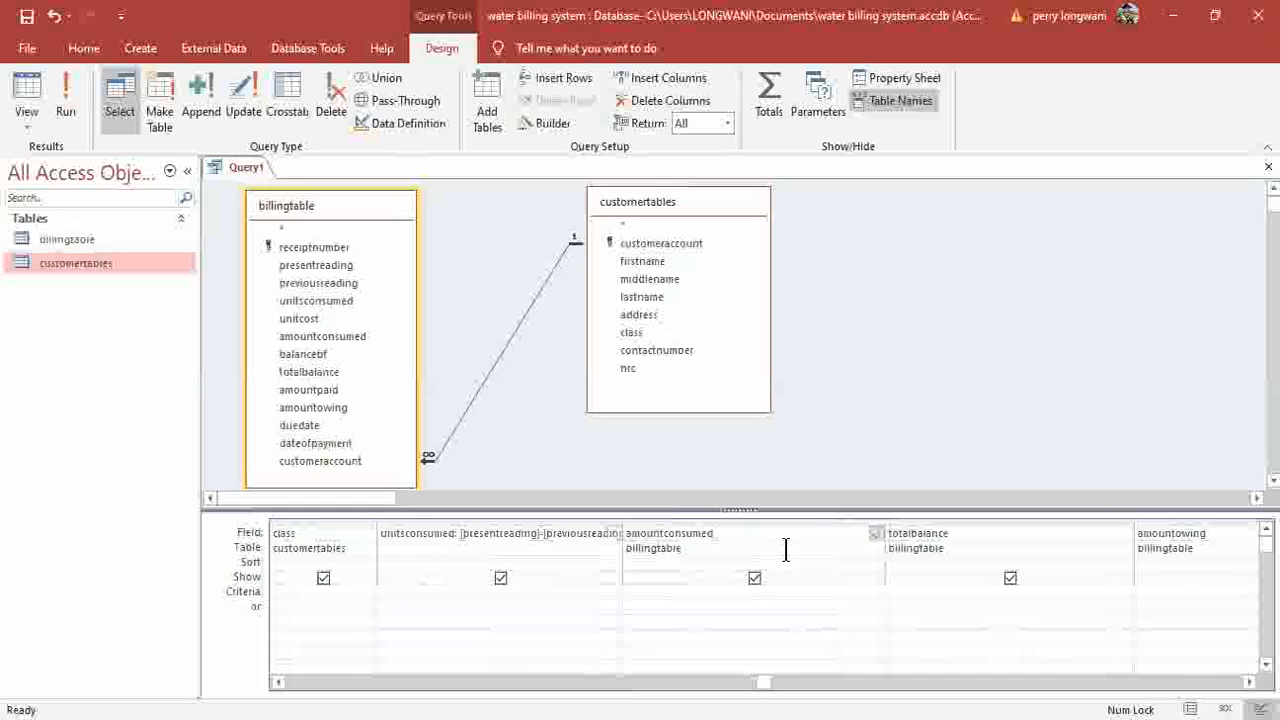
{"action": "type", "text": ":"}
{"action": "type", "text": "[uni"}
{"action": "type", "text": "t"}
{"action": "type", "text": "s"}
{"action": "type", "text": "ost"}
{"action": "type", "text": "]"}
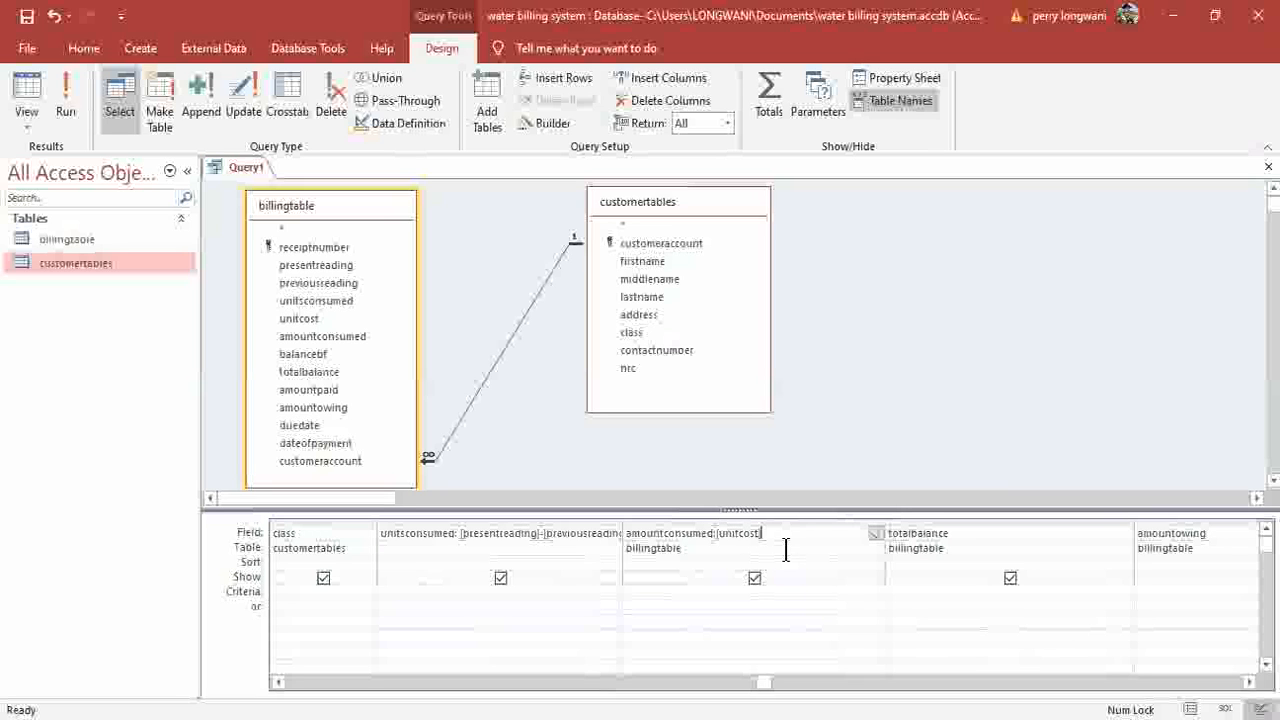
{"action": "type", "text": "*[unitsconsumed]"}
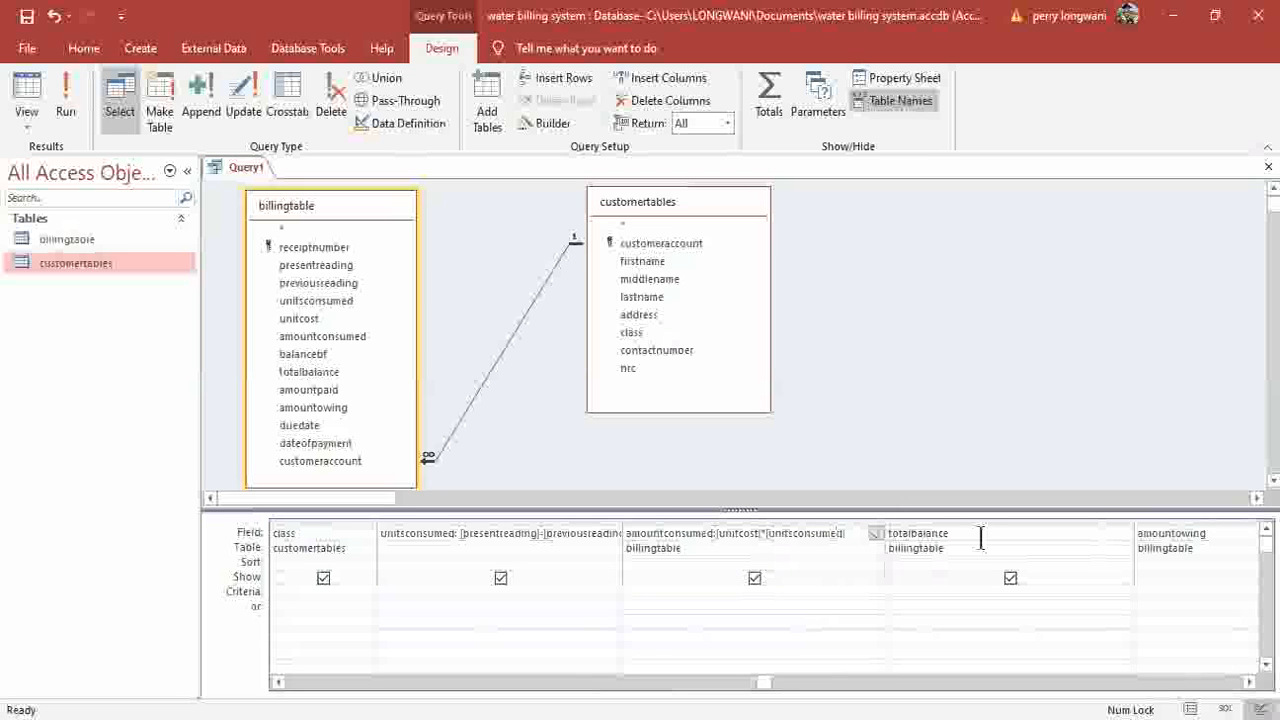
{"action": "left_click", "coordinate": [966, 540]}
{"action": "type", "text": ":"}
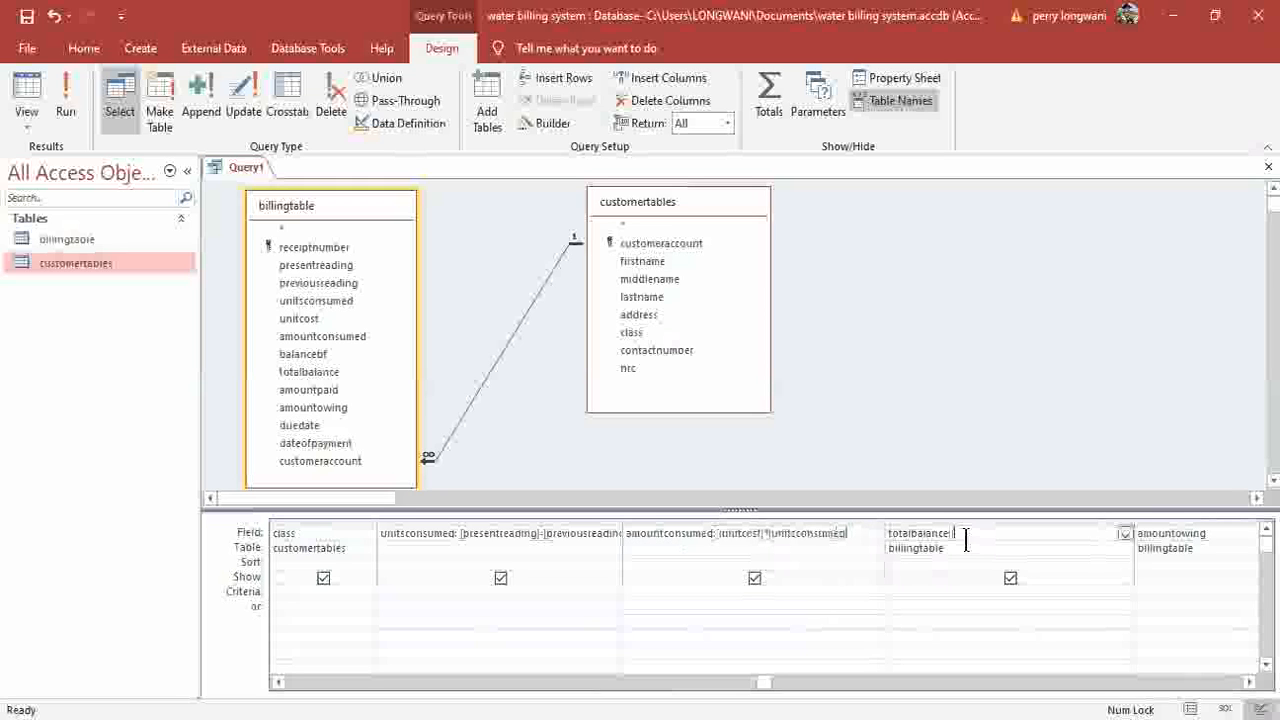
{"action": "type", "text": "[u"}
{"action": "type", "text": "n"}
{"action": "key", "text": "BackSpace"}
{"action": "type", "text": "amountconsumed]-[balancebf"}
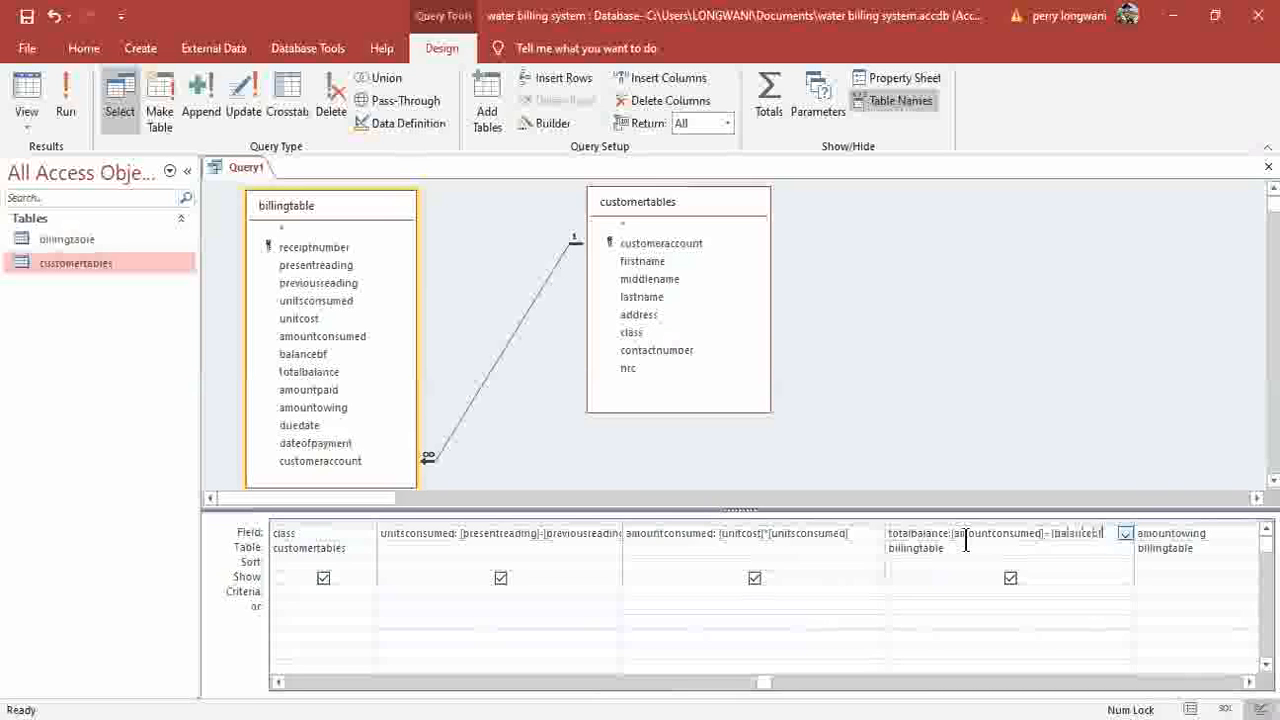
{"action": "type", "text": "]"}
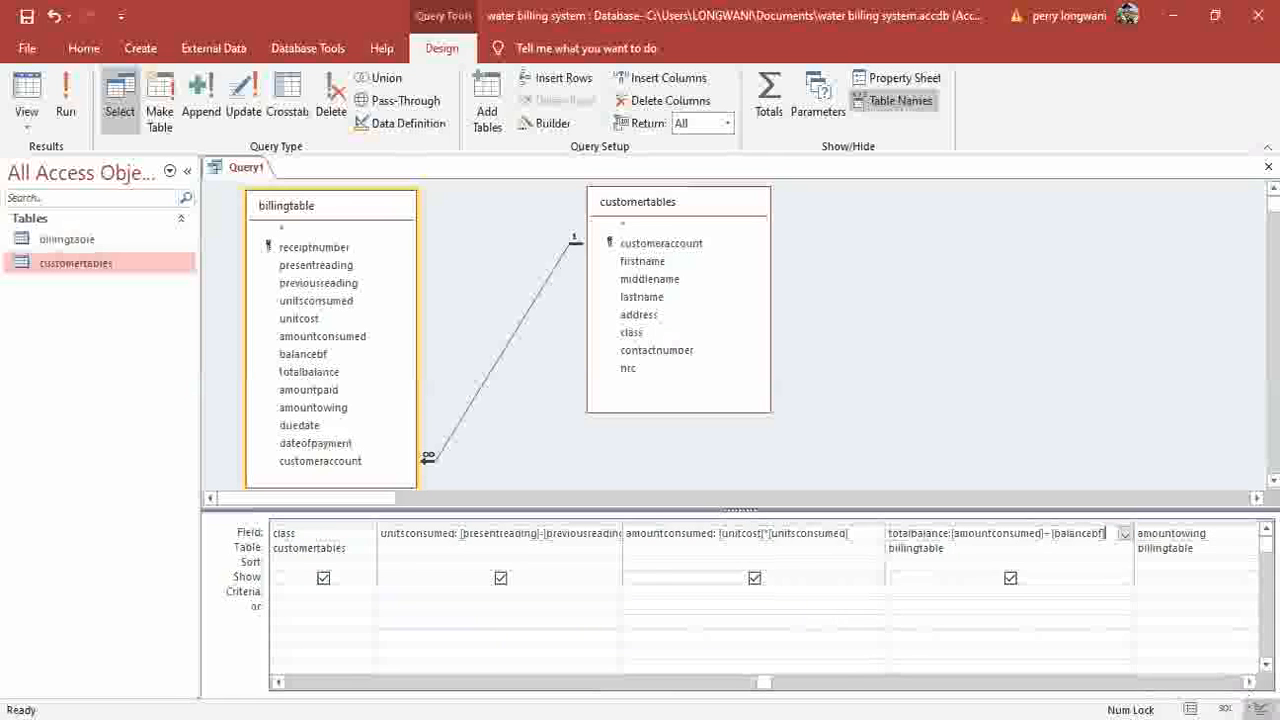
Give the amountowing column the expression :[amountpaid]-[totalbalance].
{"action": "left_click", "coordinate": [1249, 683]}
{"action": "left_click", "coordinate": [1249, 683]}
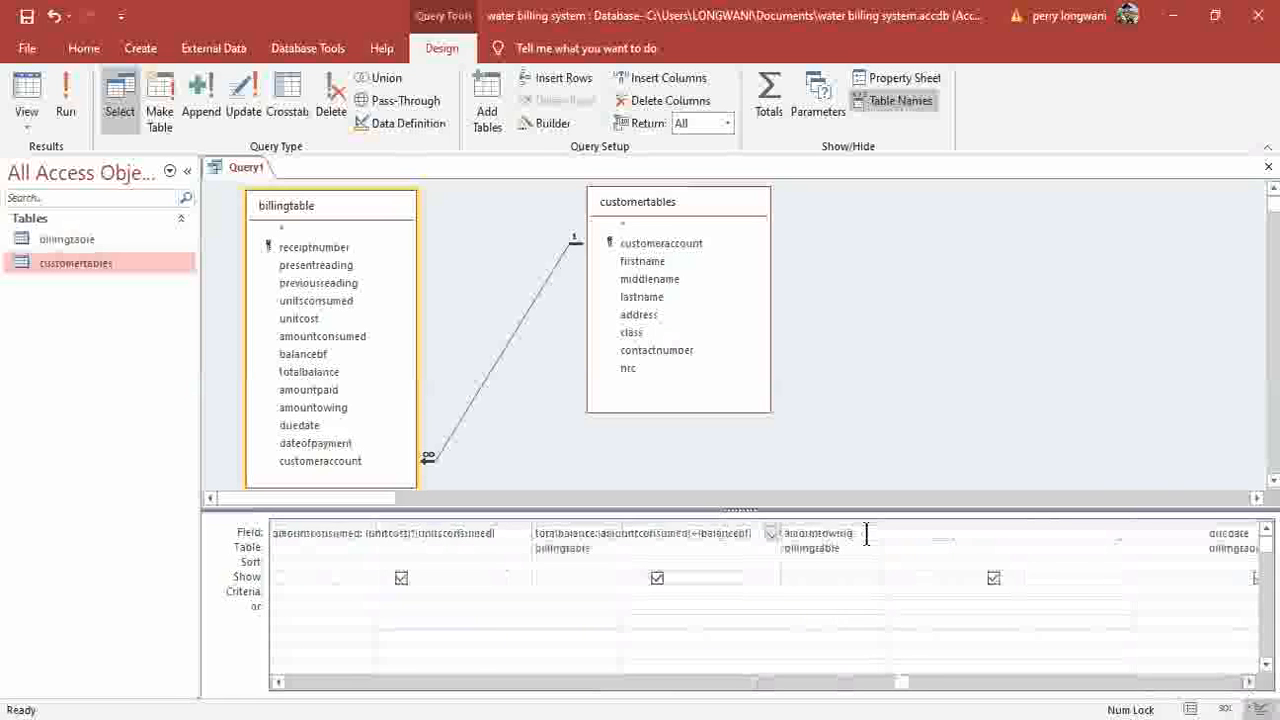
{"action": "left_click", "coordinate": [866, 534]}
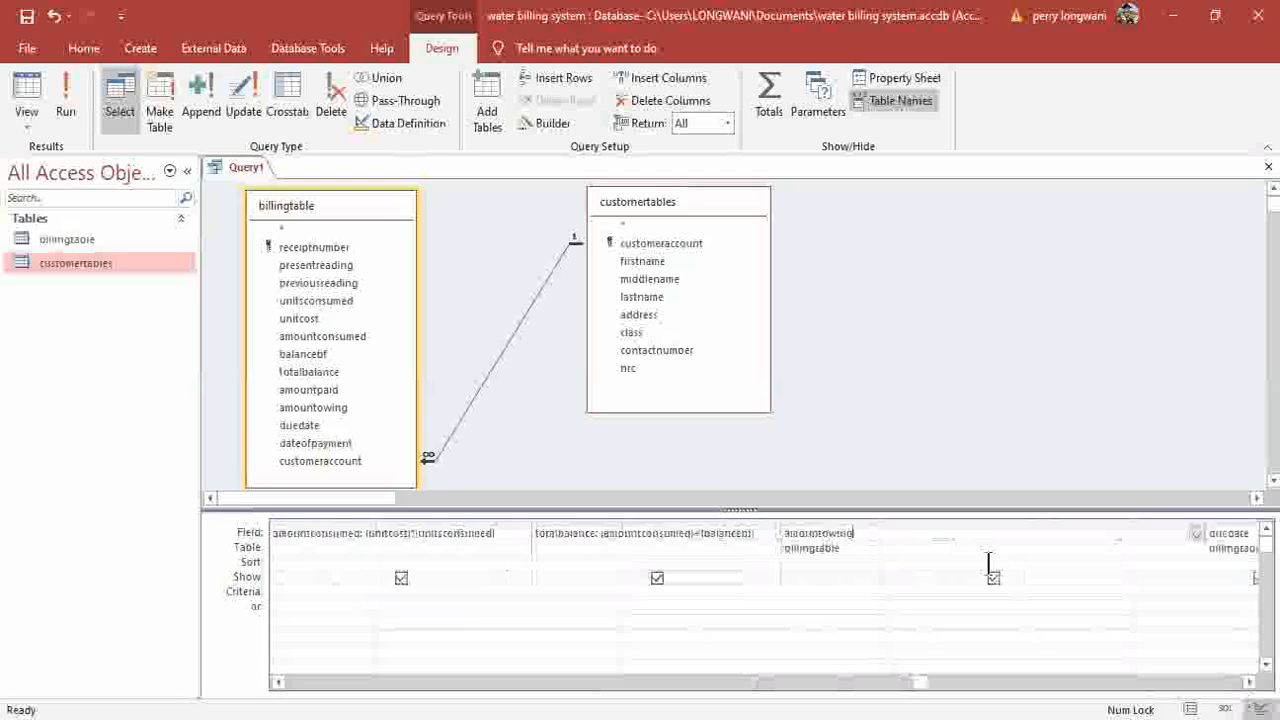
{"action": "type", "text": ":[amount"}
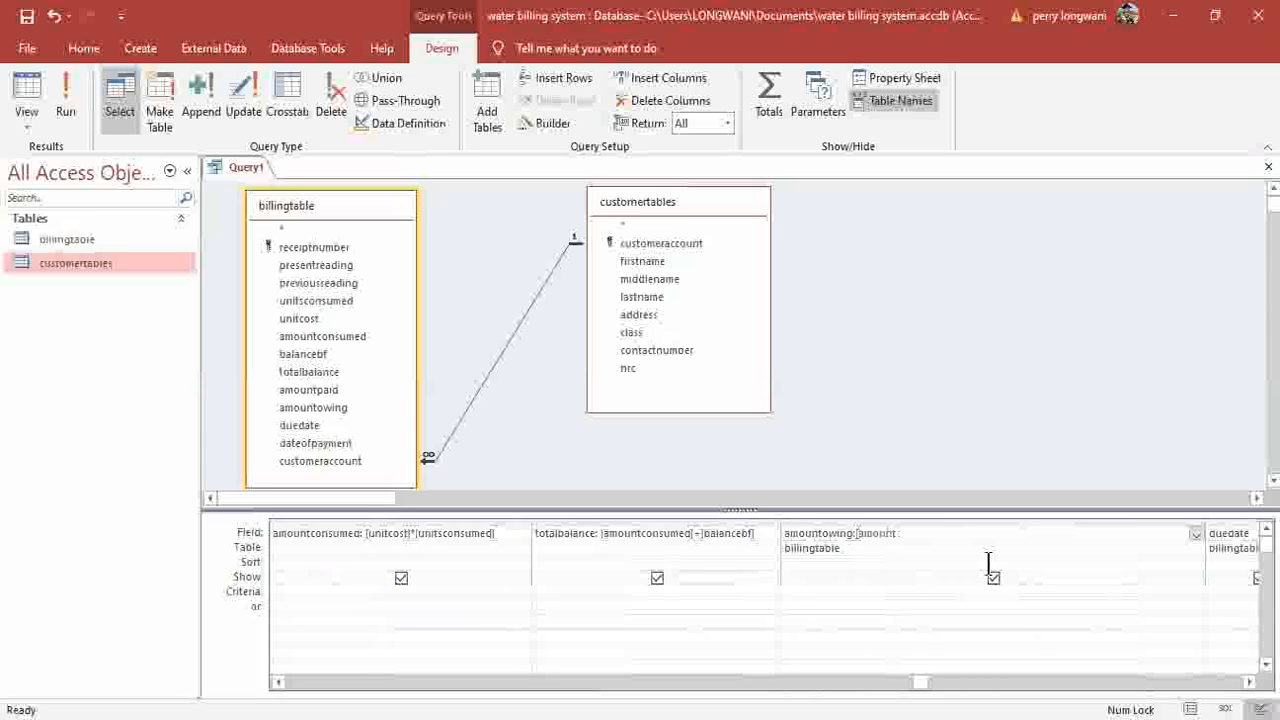
{"action": "type", "text": "paid] "}
{"action": "type", "text": "[totalbal"}
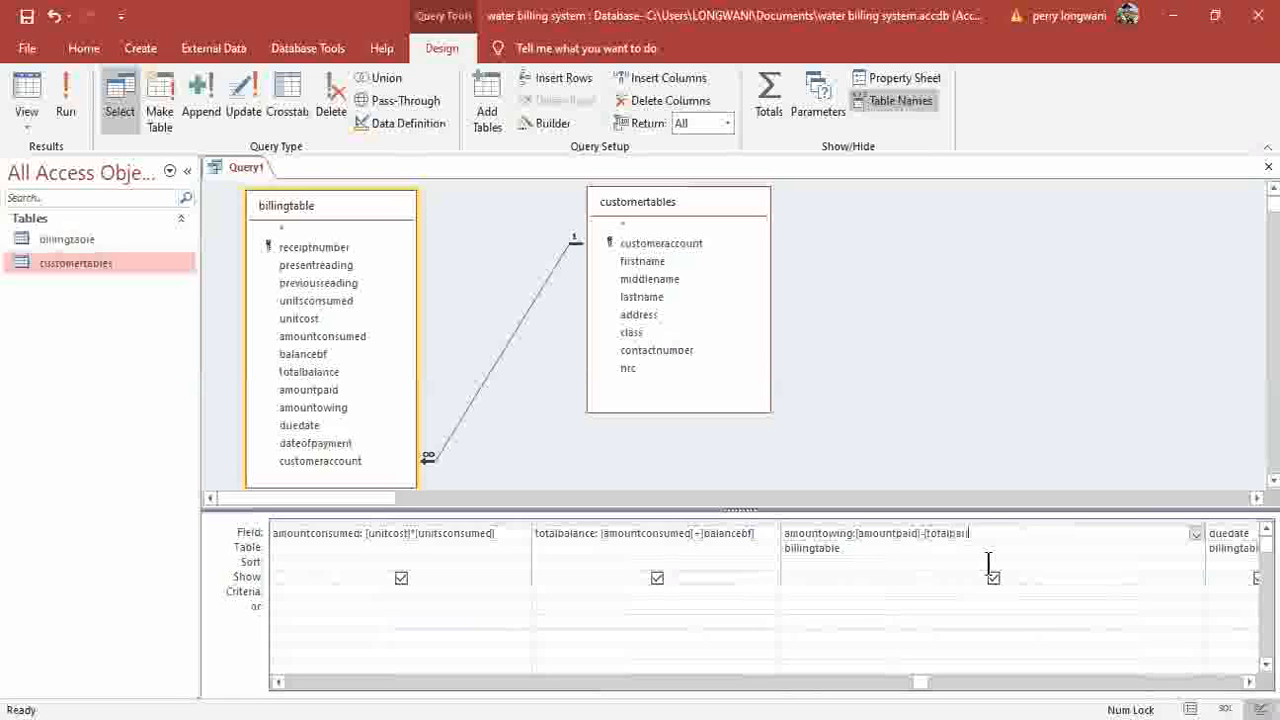
{"action": "type", "text": "ce"}
Widen the unitsconsumed column so its full expression is visible.
{"action": "left_click", "coordinate": [1248, 682]}
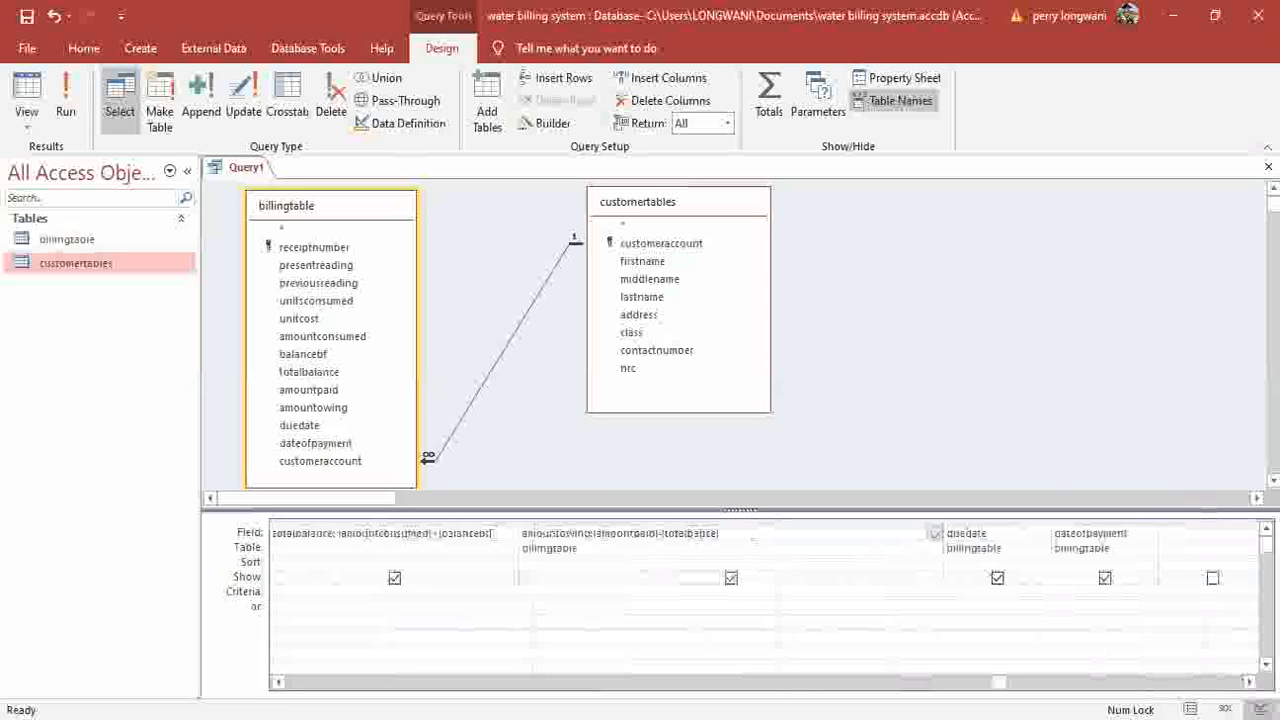
{"action": "left_click", "coordinate": [277, 683]}
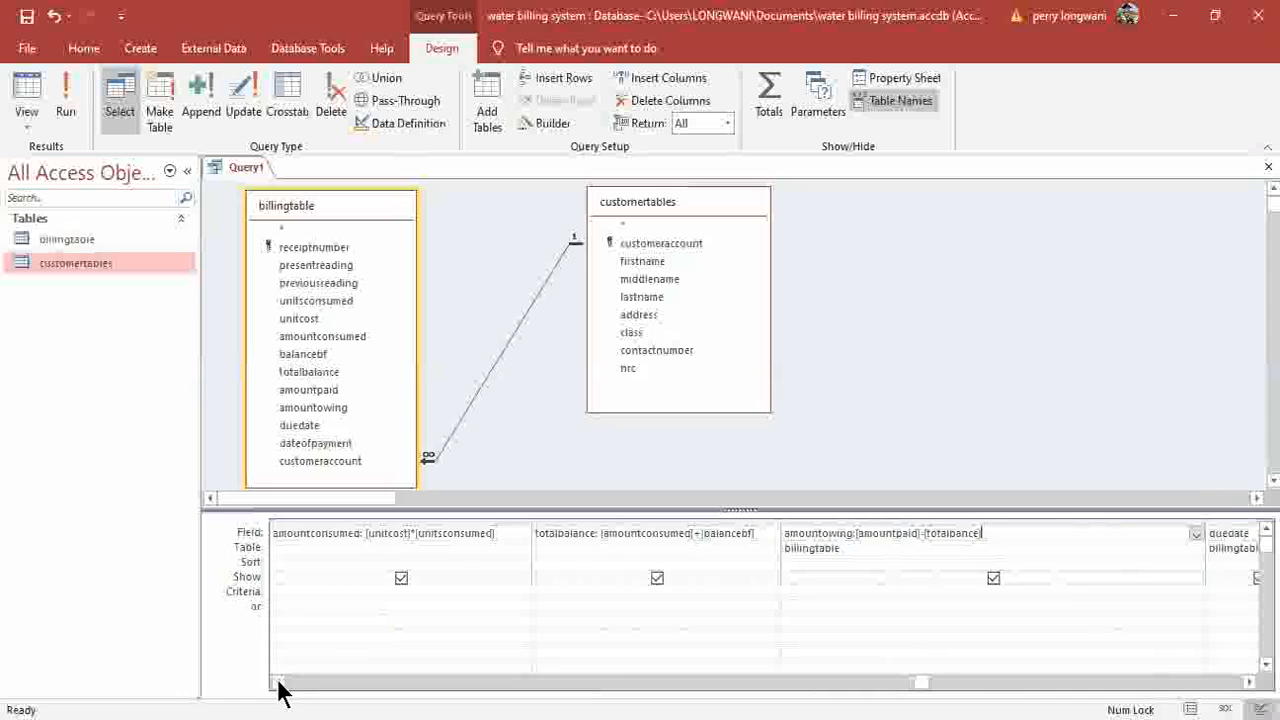
{"action": "left_click", "coordinate": [280, 684]}
{"action": "left_click_drag", "start_coordinate": [664, 532], "coordinate": [726, 534]}
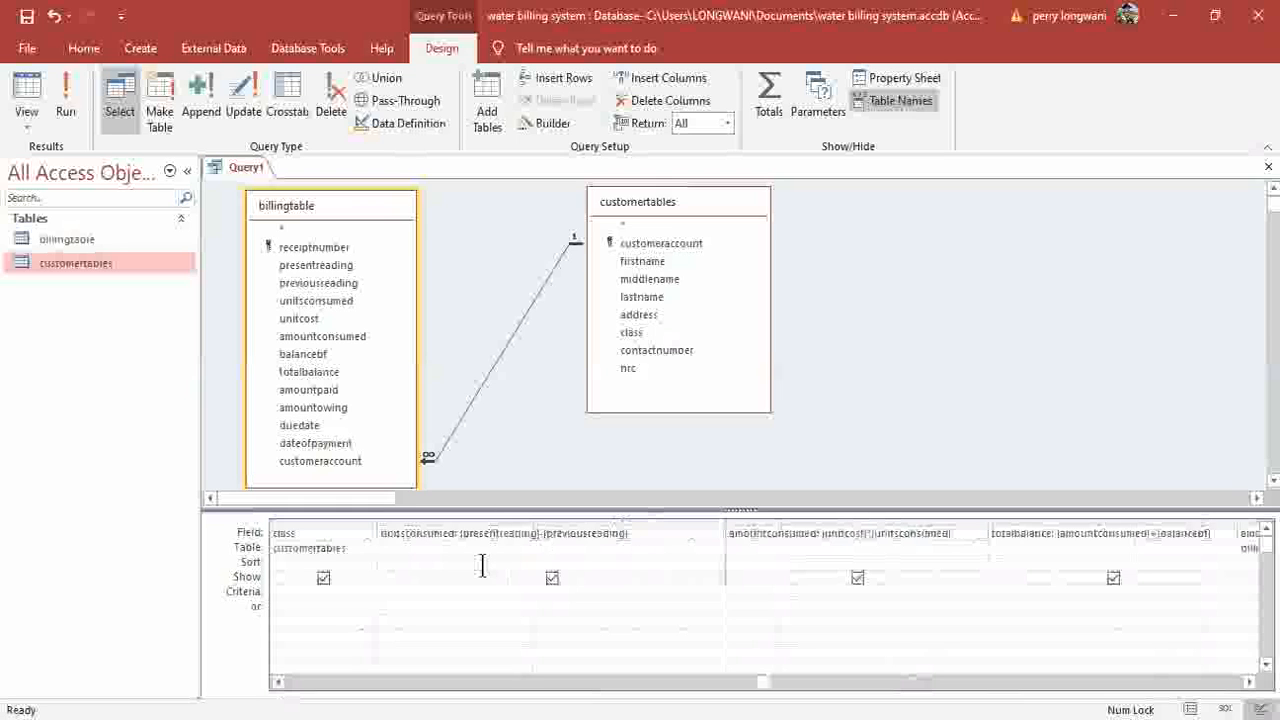
{"action": "left_click", "coordinate": [1248, 682]}
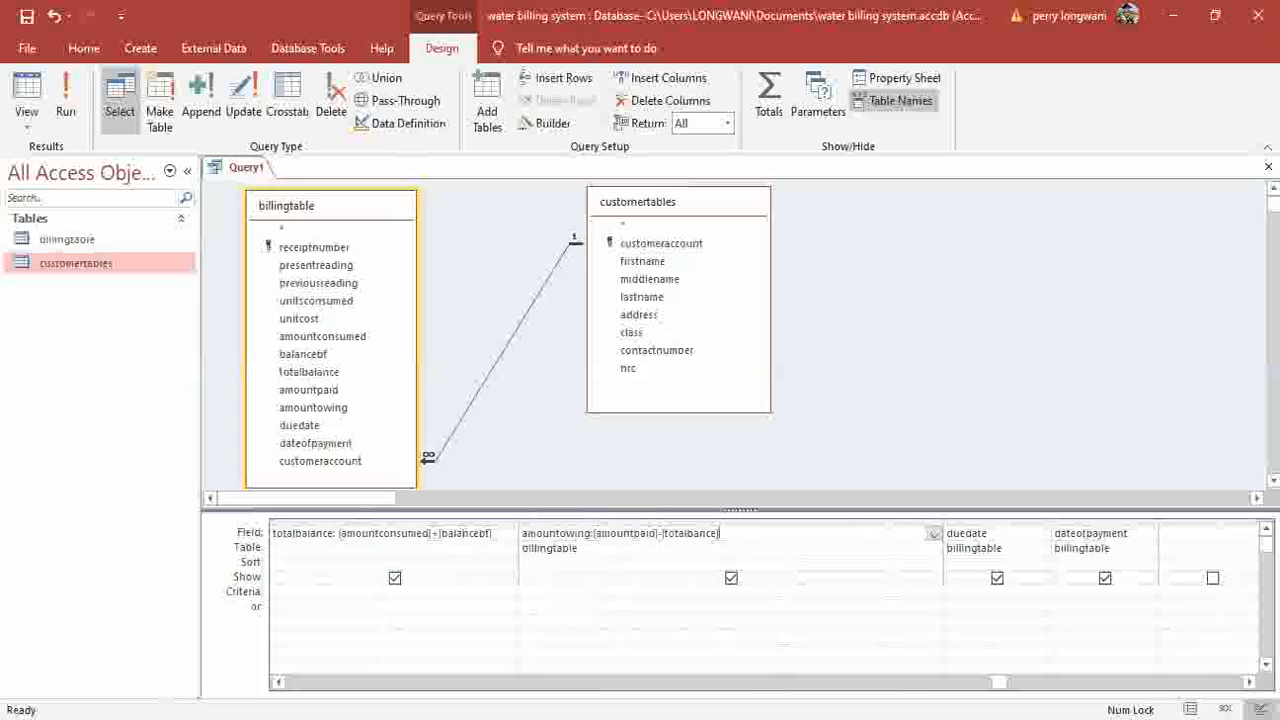
{"action": "left_click", "coordinate": [278, 682]}
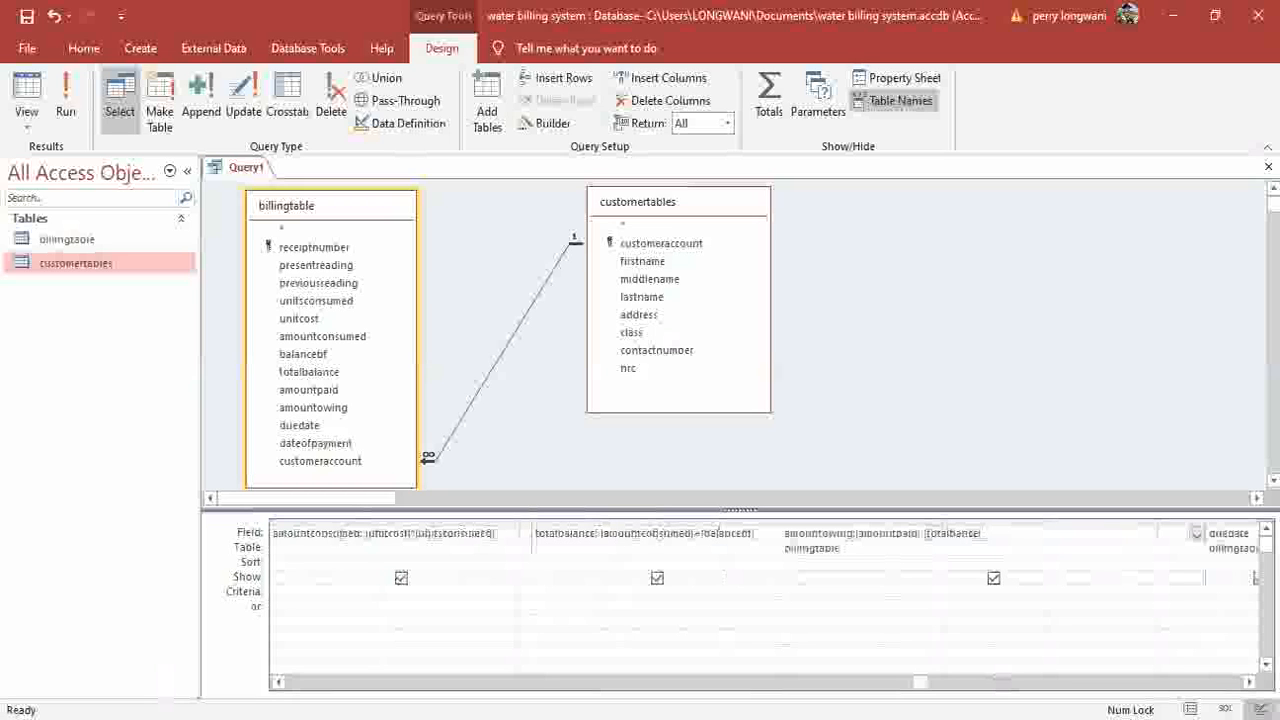
{"action": "left_click", "coordinate": [278, 682]}
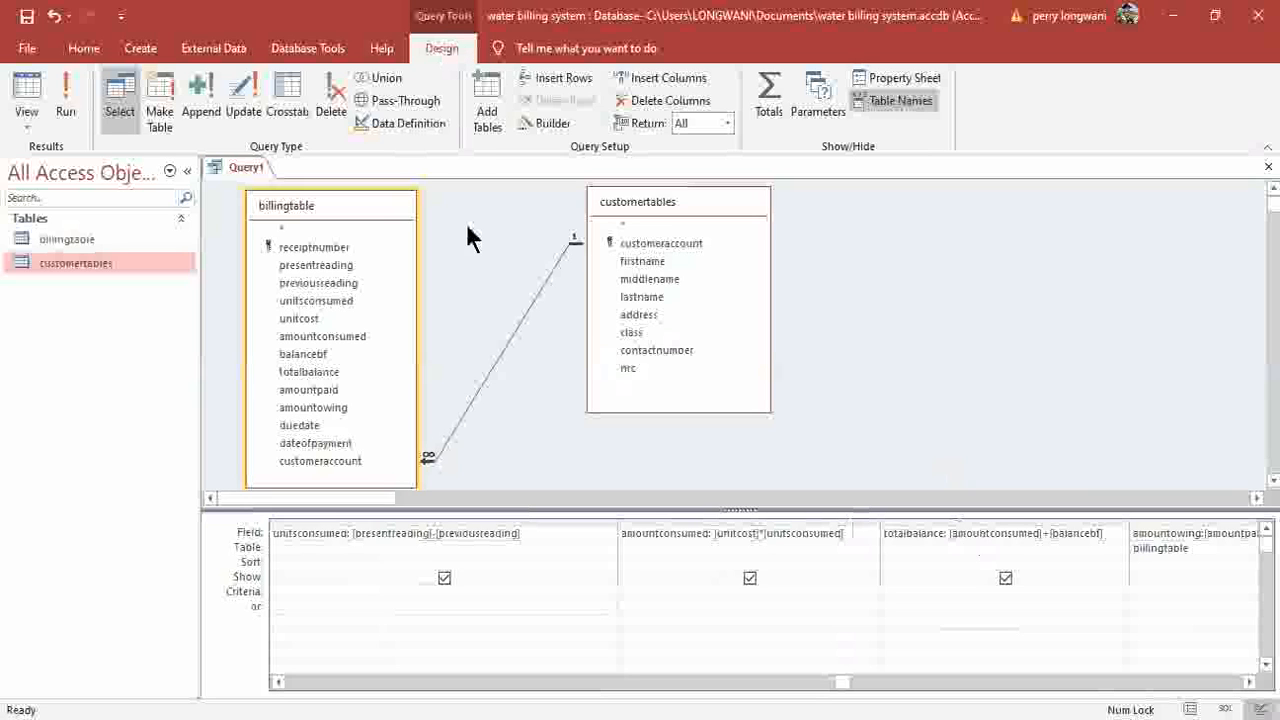
{"action": "left_click", "coordinate": [65, 112]}
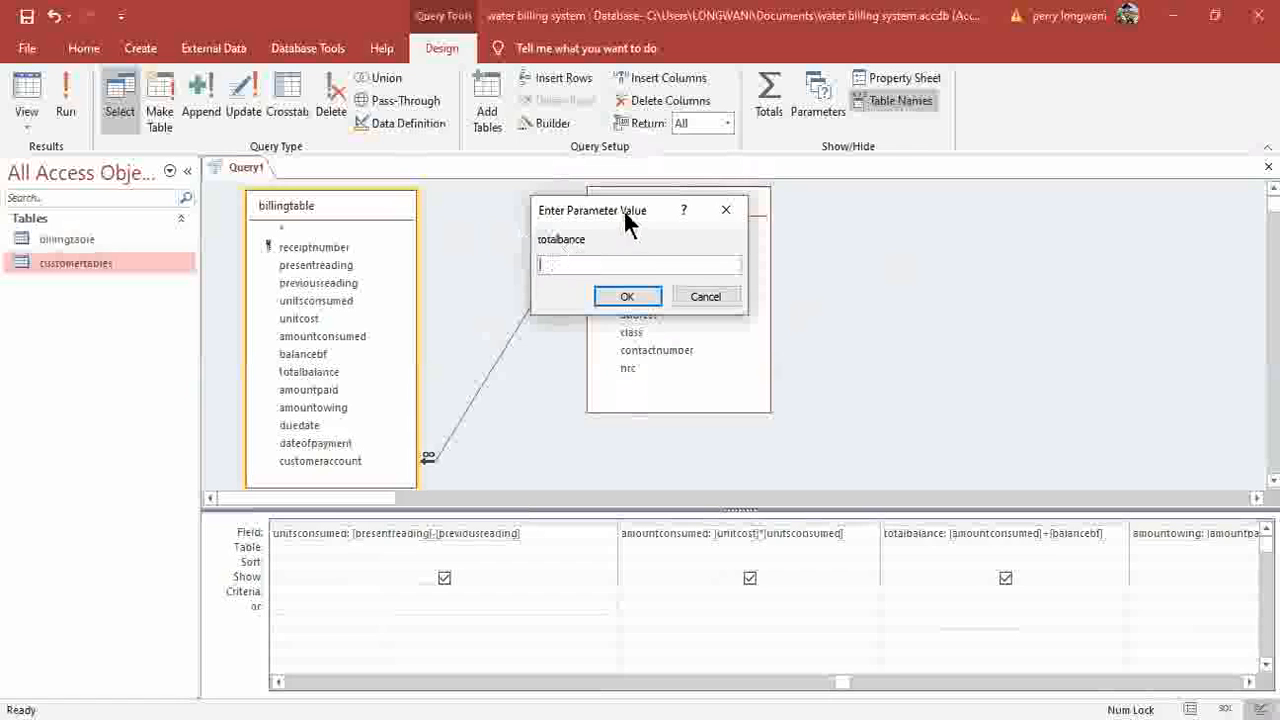
{"action": "left_click_drag", "start_coordinate": [627, 222], "coordinate": [900, 256]}
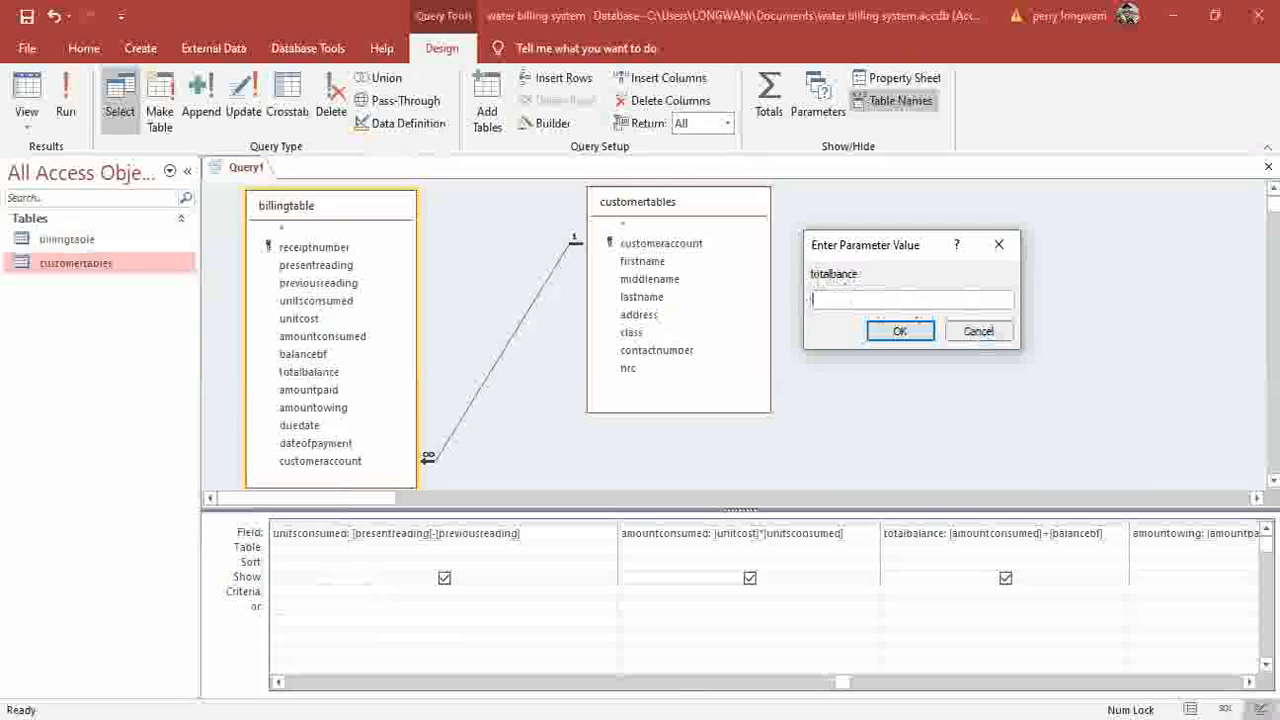
{"action": "left_click", "coordinate": [976, 336]}
{"action": "left_click", "coordinate": [1134, 533]}
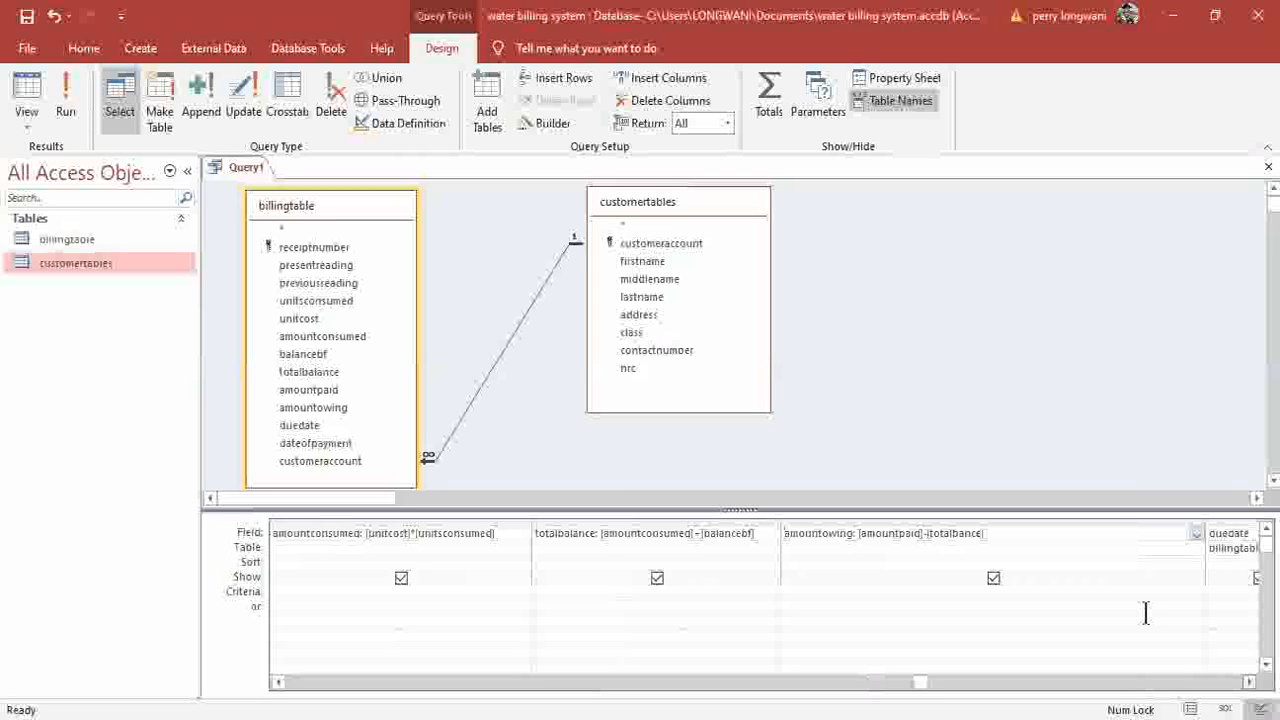
{"action": "left_click", "coordinate": [962, 535]}
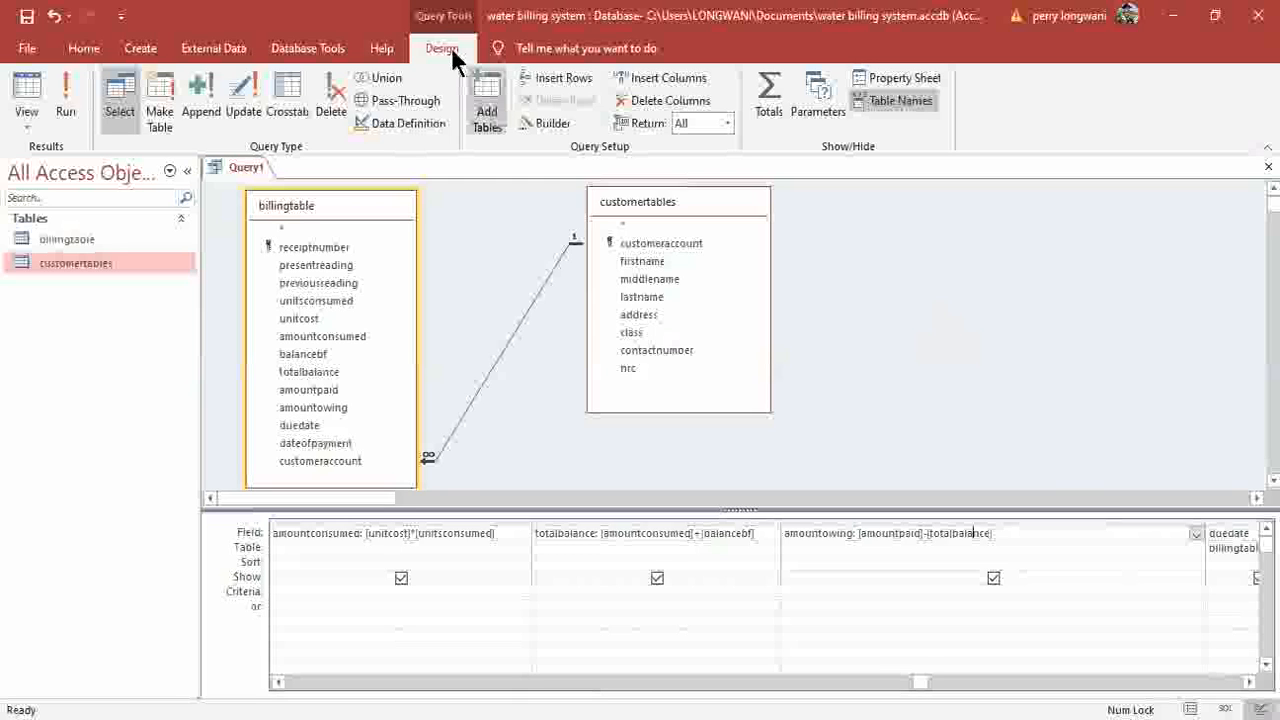
Run the query, save it as billquery, and close its tab.
{"action": "left_click", "coordinate": [72, 106]}
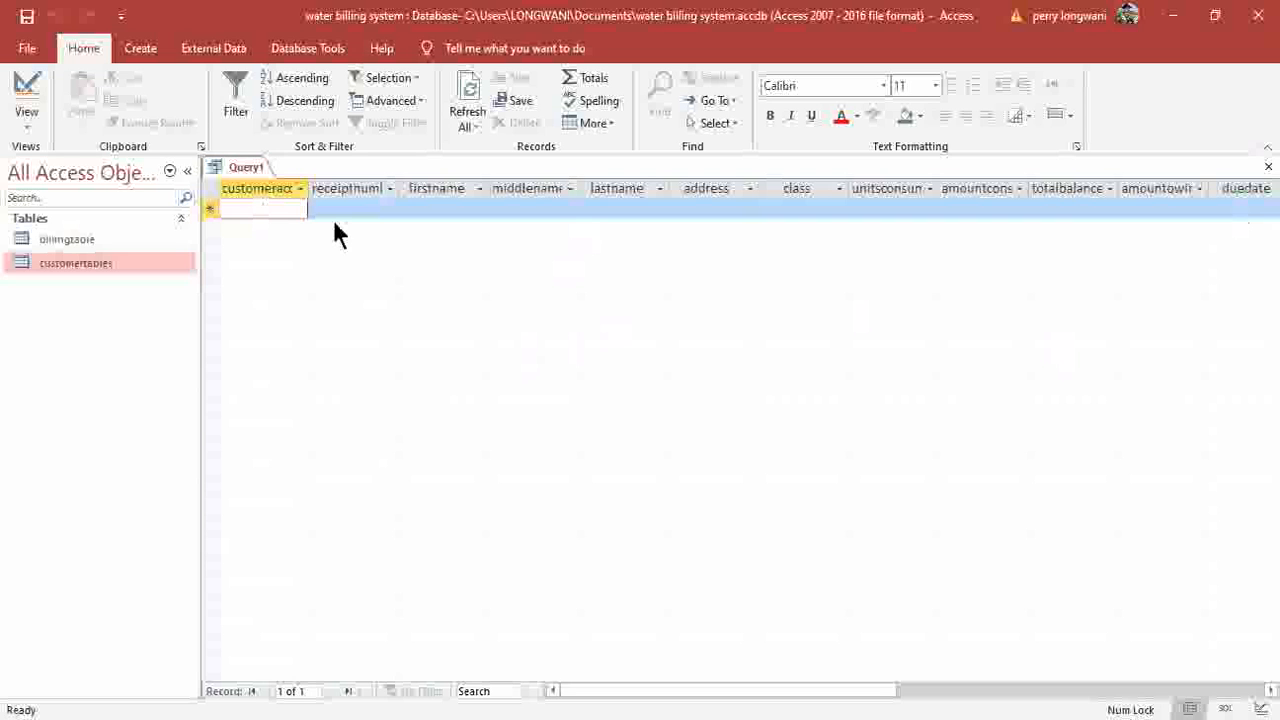
{"action": "left_click", "coordinate": [27, 17]}
{"action": "type", "text": "b"}
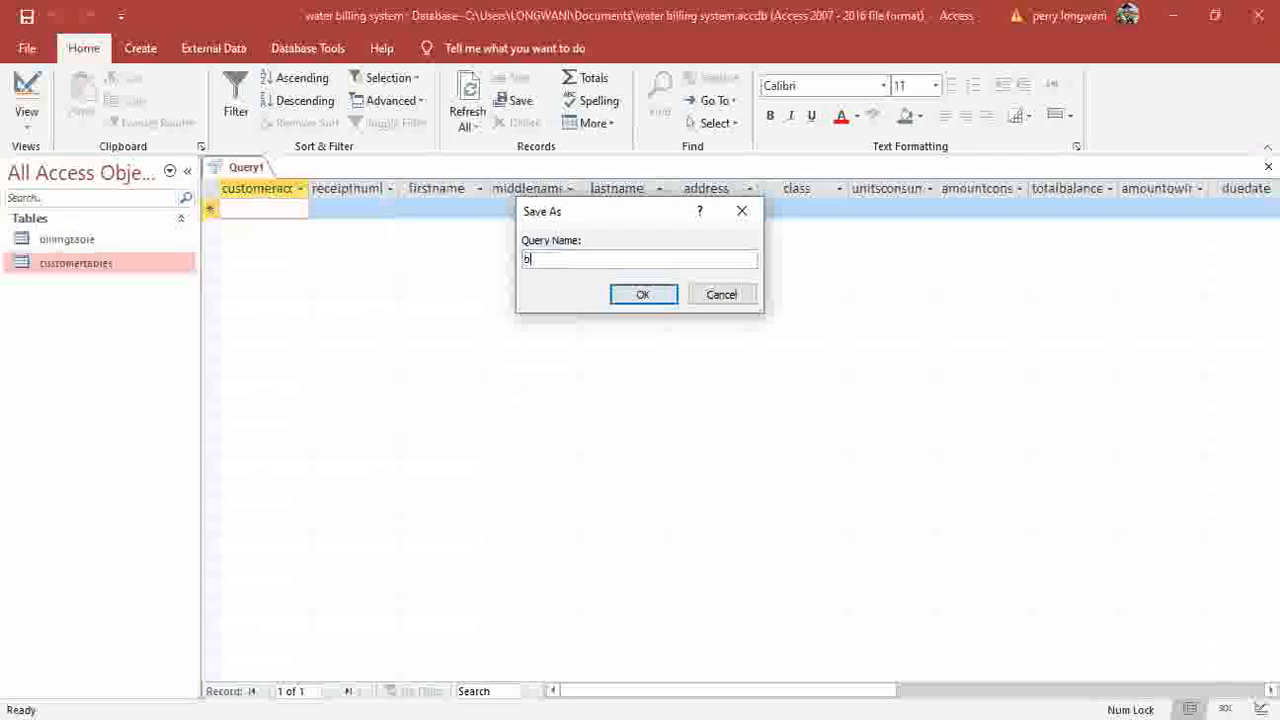
{"action": "type", "text": "illiuery"}
{"action": "left_click", "coordinate": [638, 296]}
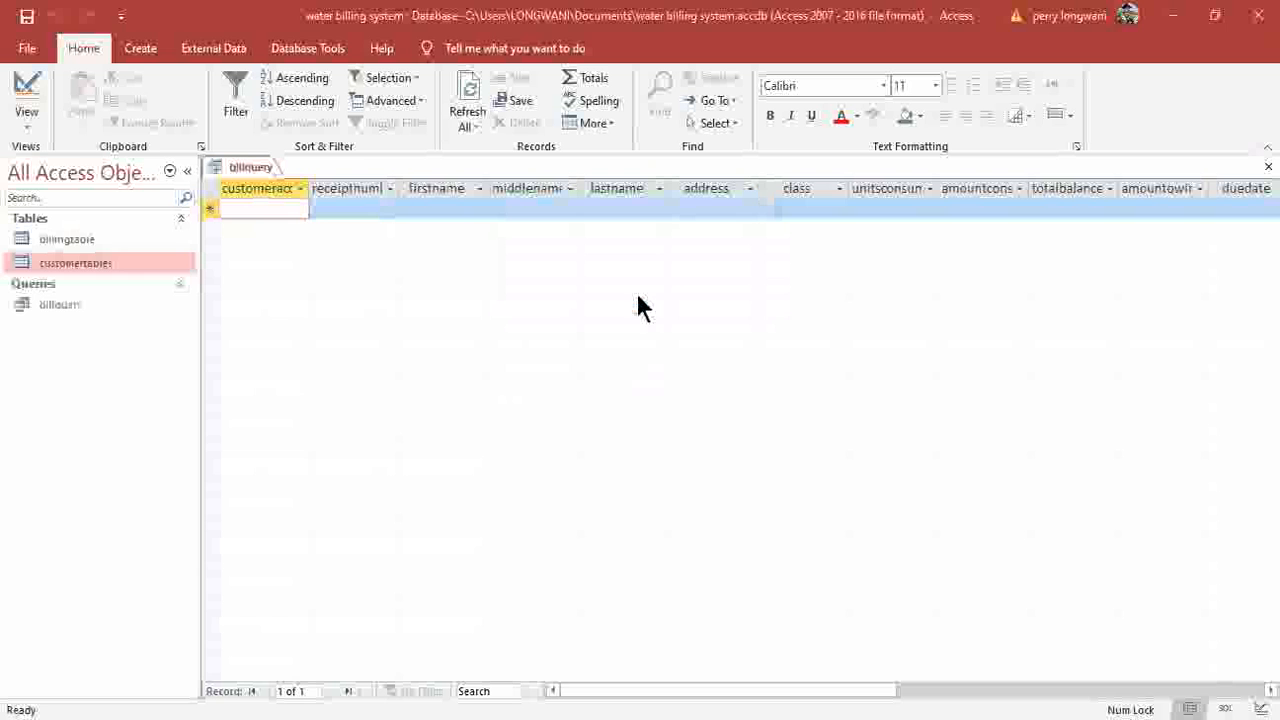
{"action": "left_click", "coordinate": [1268, 167]}
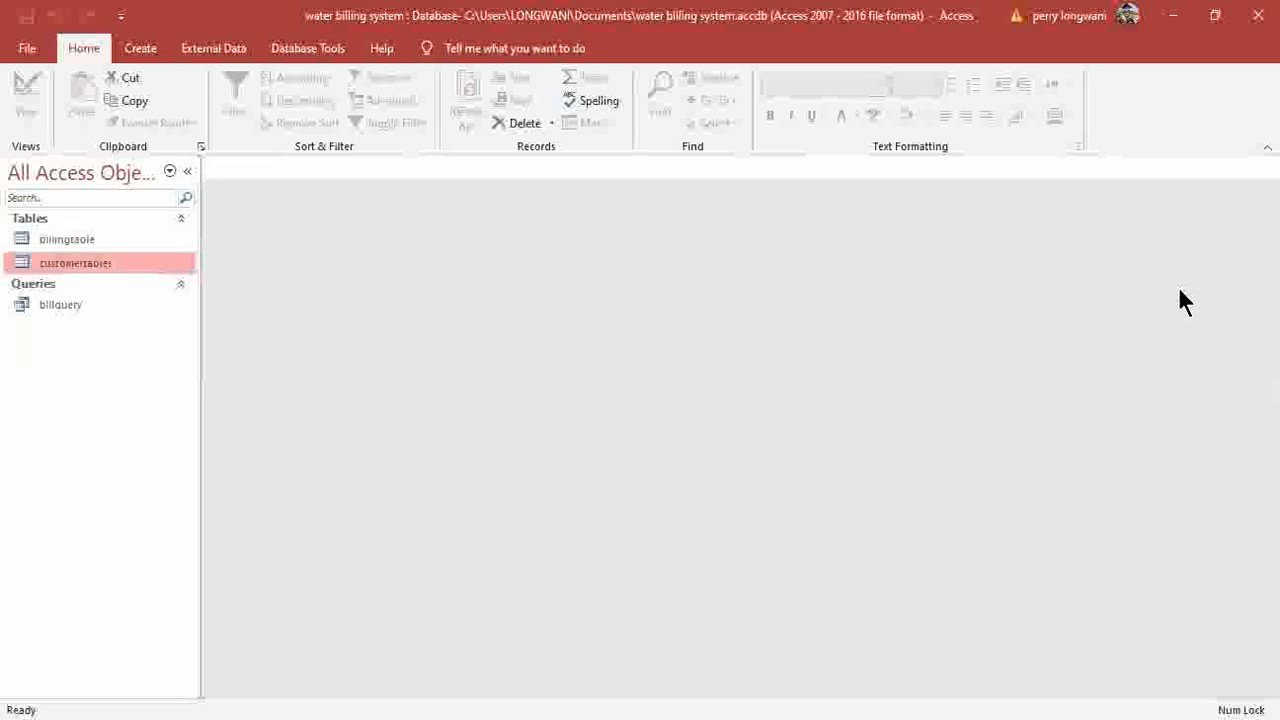
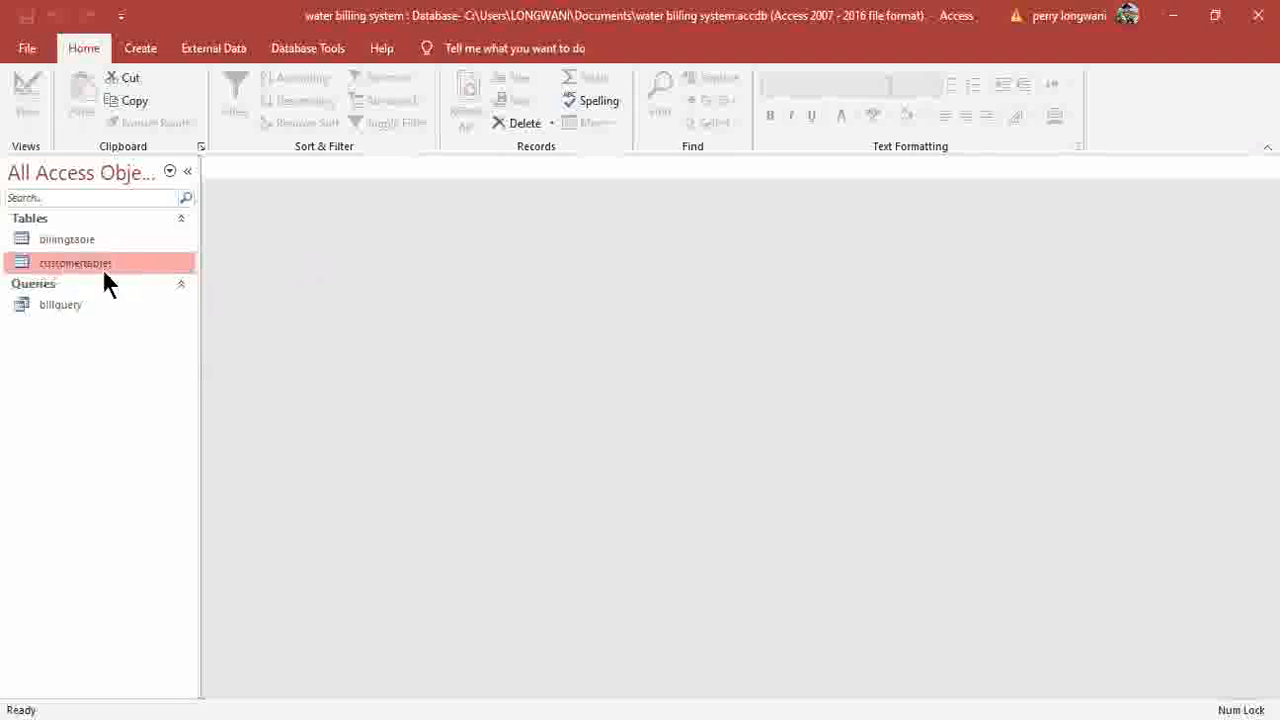
Generate a form from the customertables table; it opens in Layout view with a billing subform.
{"action": "left_click", "coordinate": [140, 52]}
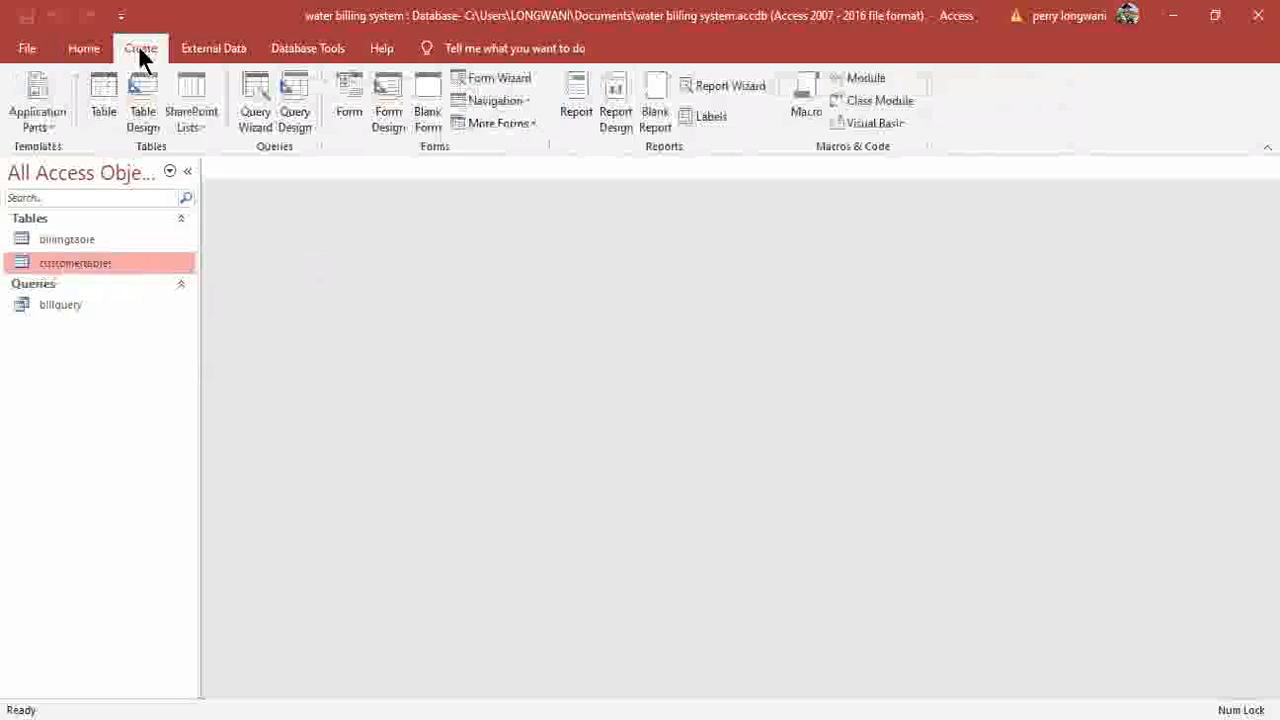
{"action": "left_click", "coordinate": [349, 97]}
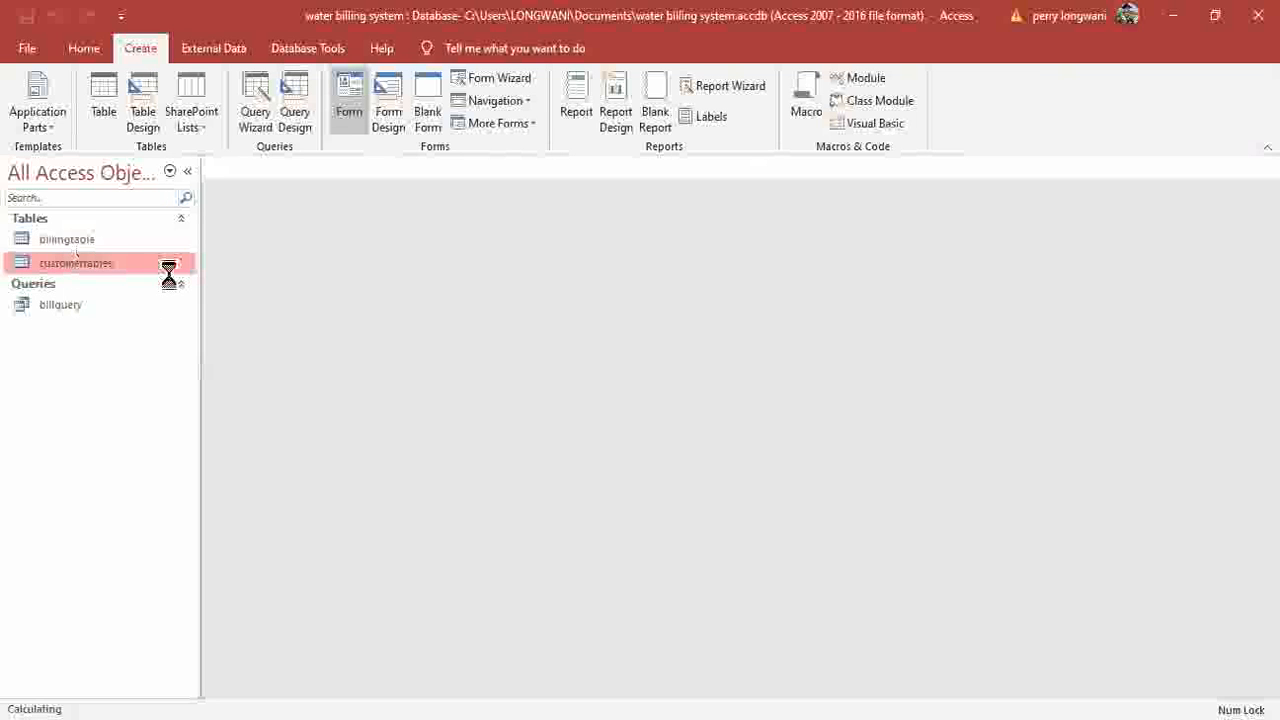
{"action": "left_click", "coordinate": [352, 110]}
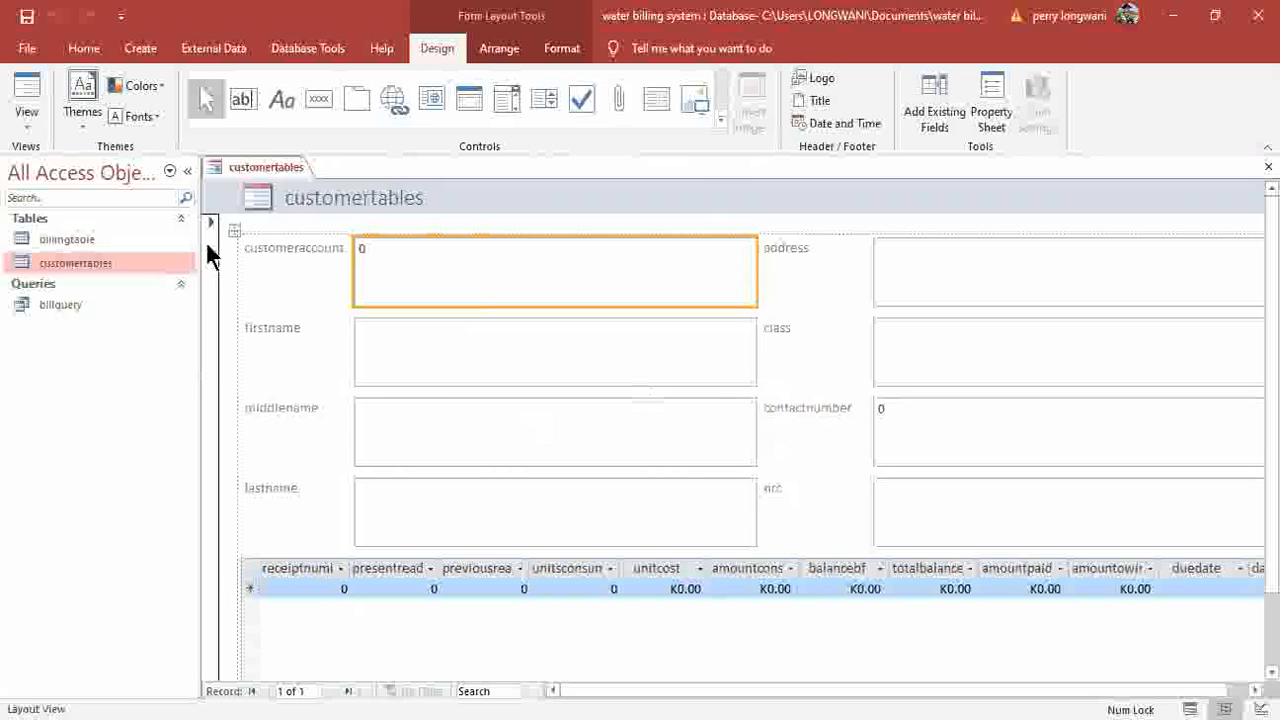
Replace the customertables form title with 'PLEASE ENTER CUSTOMER DETAILS FROM HERE'.
{"action": "left_click", "coordinate": [421, 197]}
{"action": "double_click", "coordinate": [434, 203]}
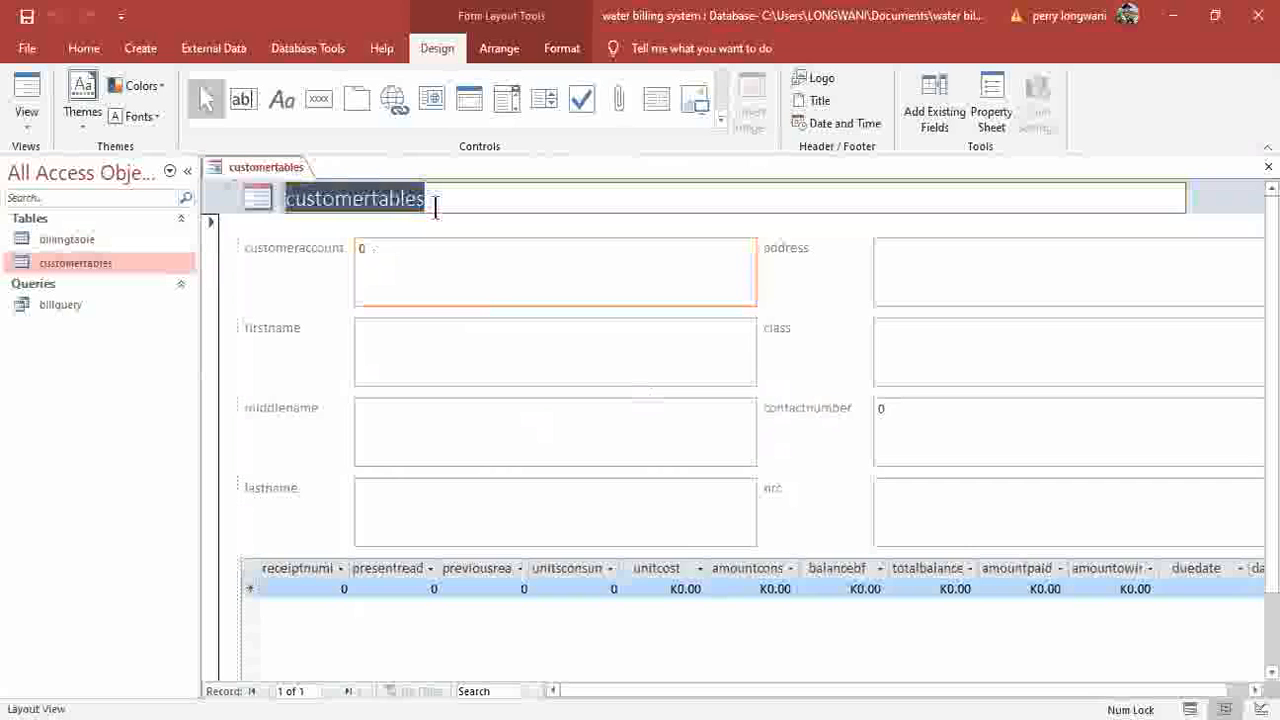
{"action": "key", "text": "BackSpace"}
{"action": "key", "text": "Caps_Lock"}
{"action": "type", "text": "PLEASE ENTER"}
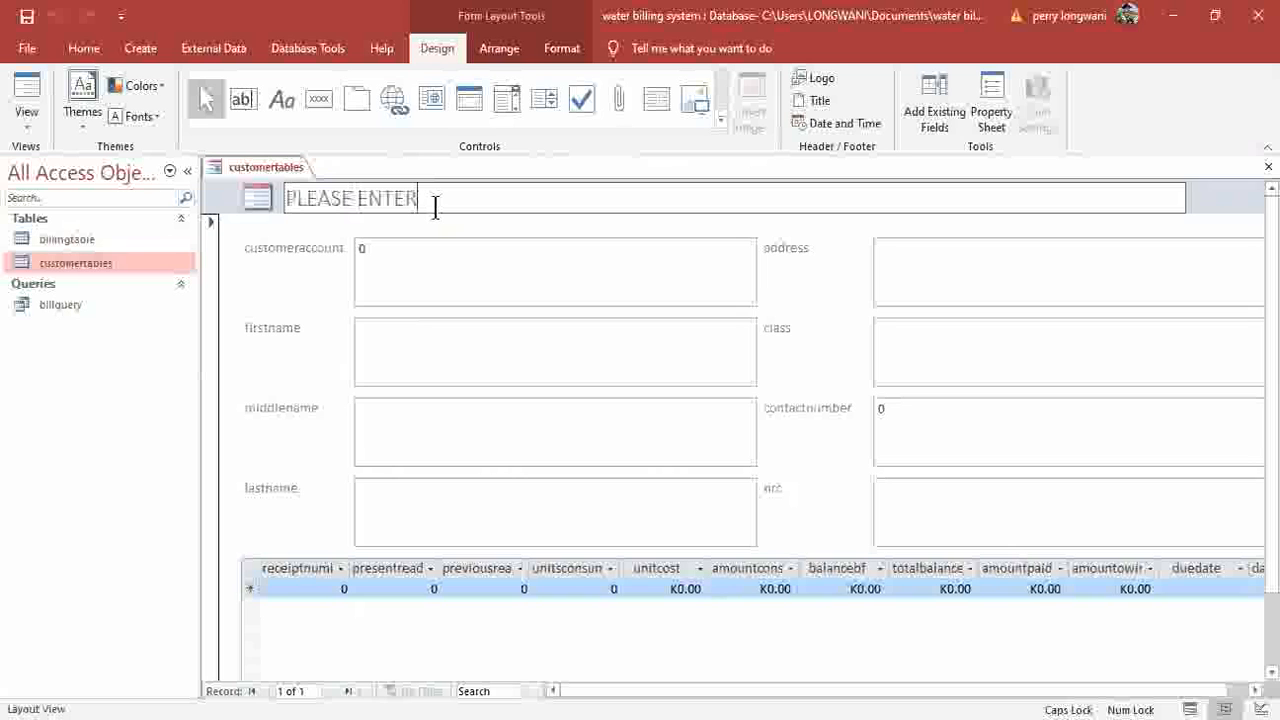
{"action": "type", "text": " CUSTOMER DETAILS"}
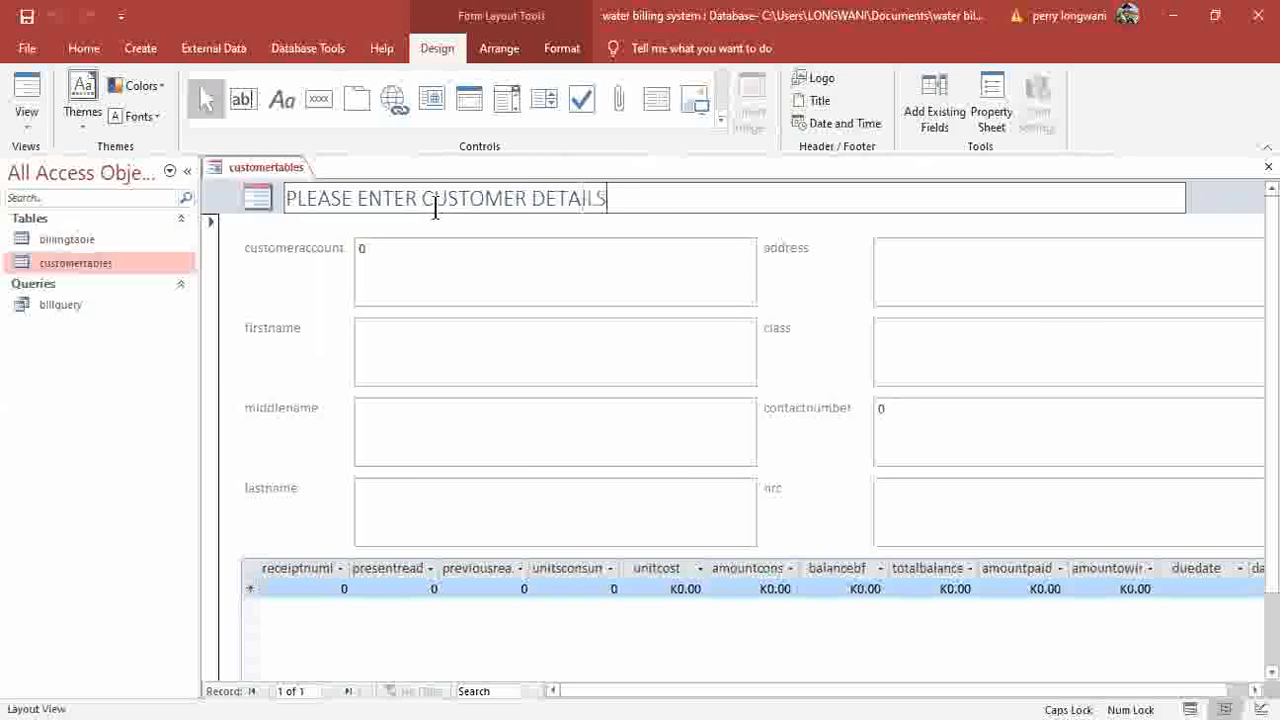
{"action": "type", "text": " FROM HERE"}
{"action": "left_click", "coordinate": [301, 252]}
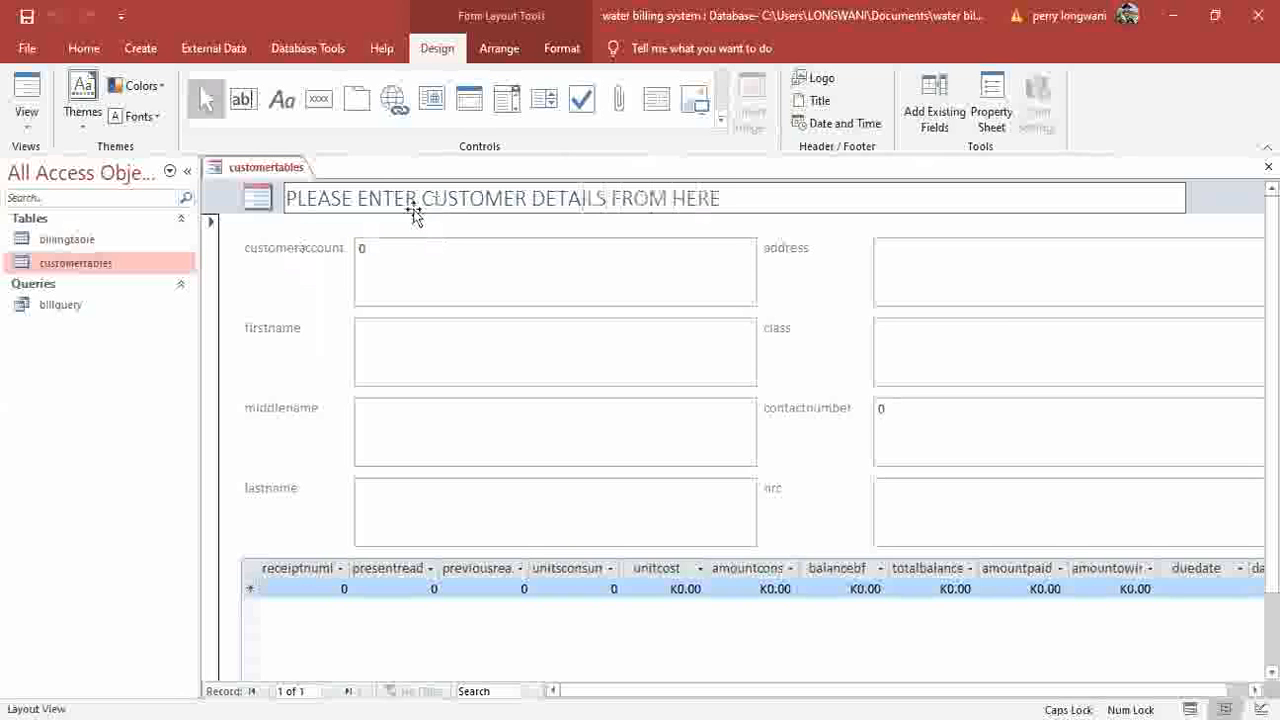
Select the whole title text and show the Home tab's formatting commands.
{"action": "left_click", "coordinate": [722, 200]}
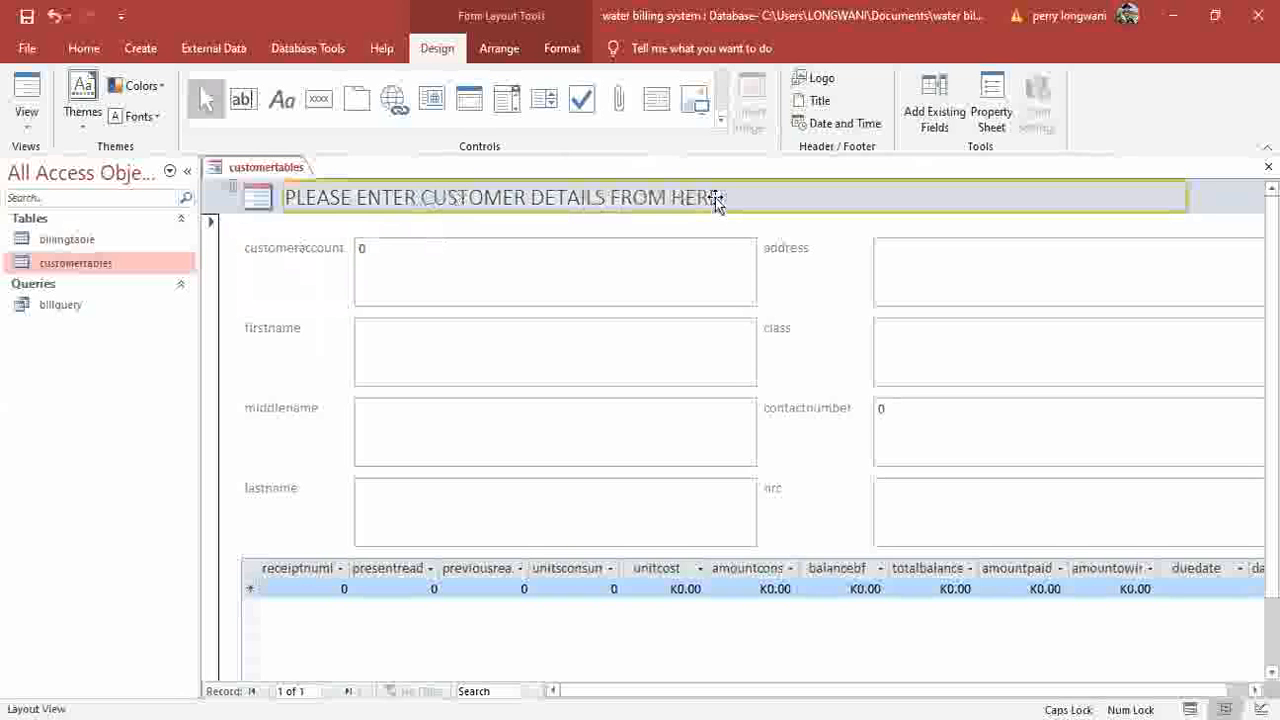
{"action": "left_click", "coordinate": [715, 197]}
{"action": "left_click", "coordinate": [283, 200], "text": "shift"}
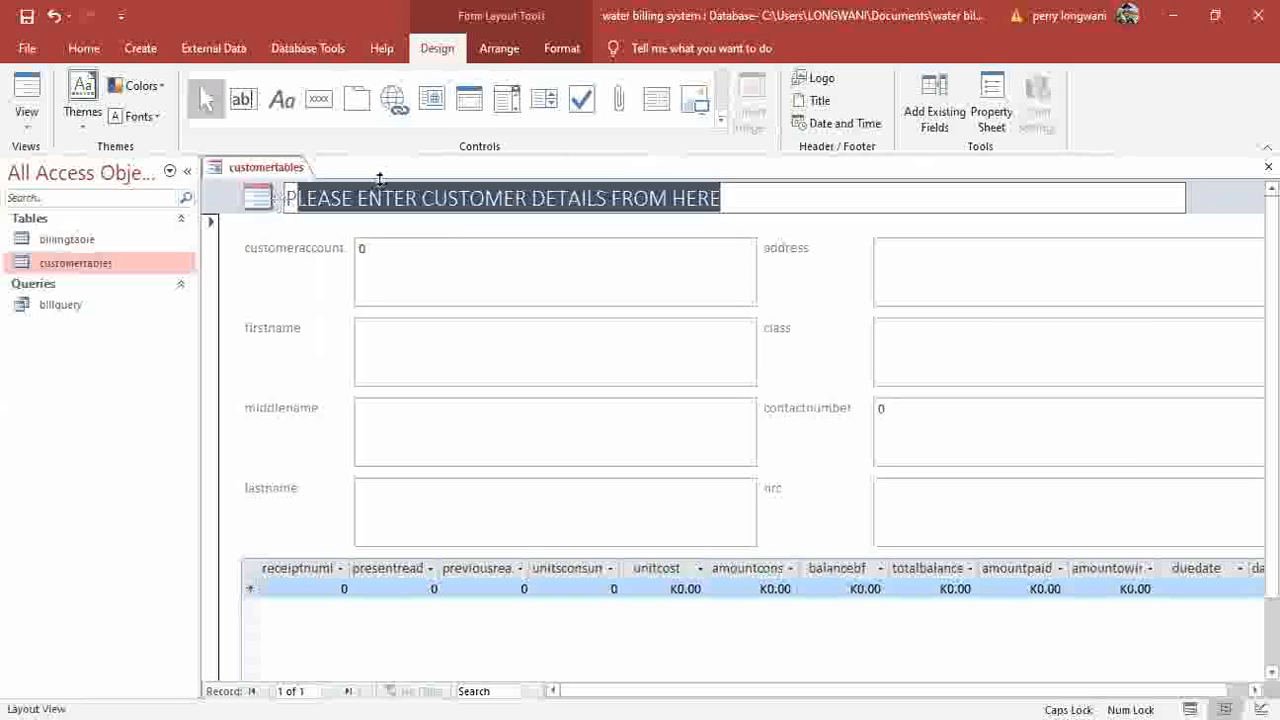
{"action": "left_click", "coordinate": [89, 55]}
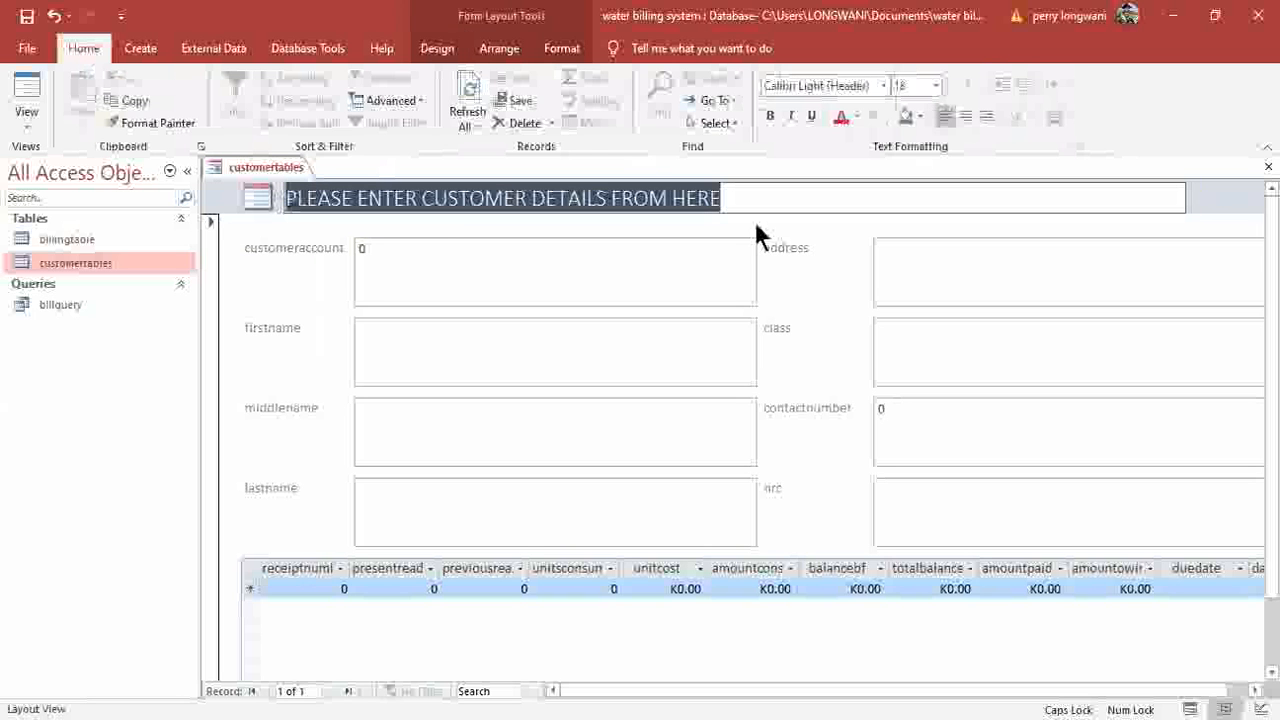
Make the form title bold, red and centred across the header.
{"action": "left_click", "coordinate": [770, 117]}
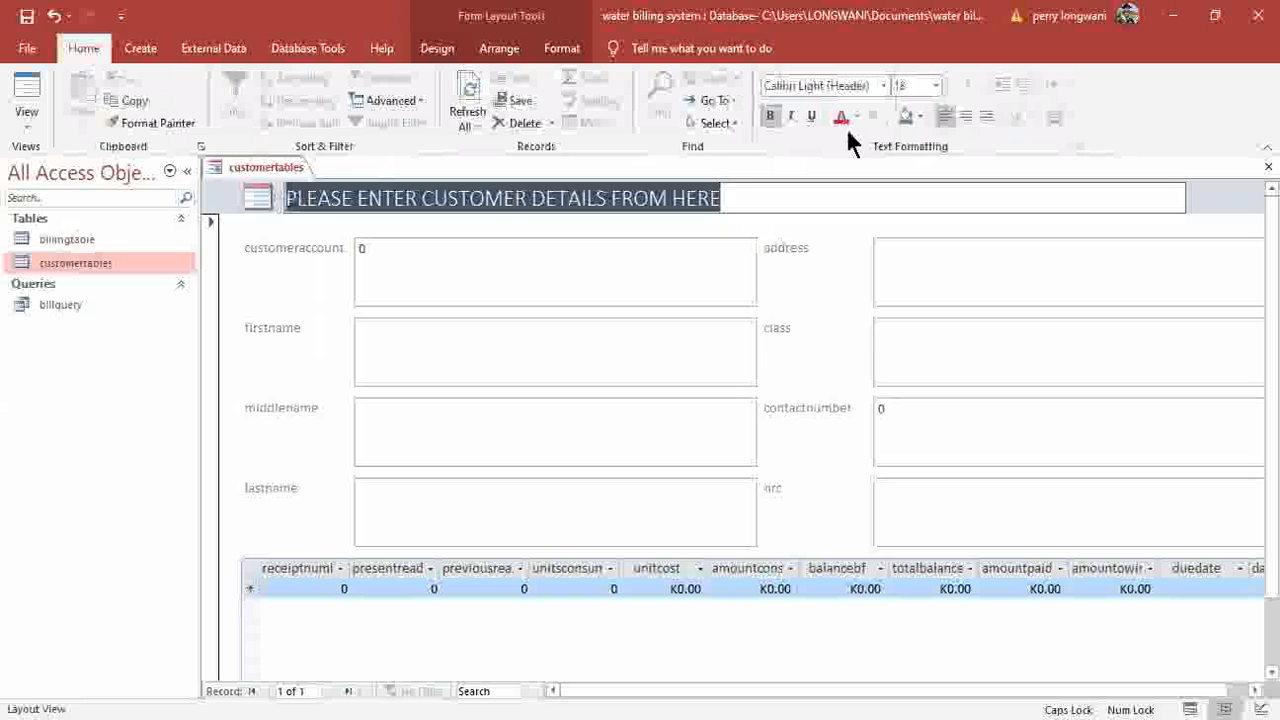
{"action": "left_click", "coordinate": [844, 116]}
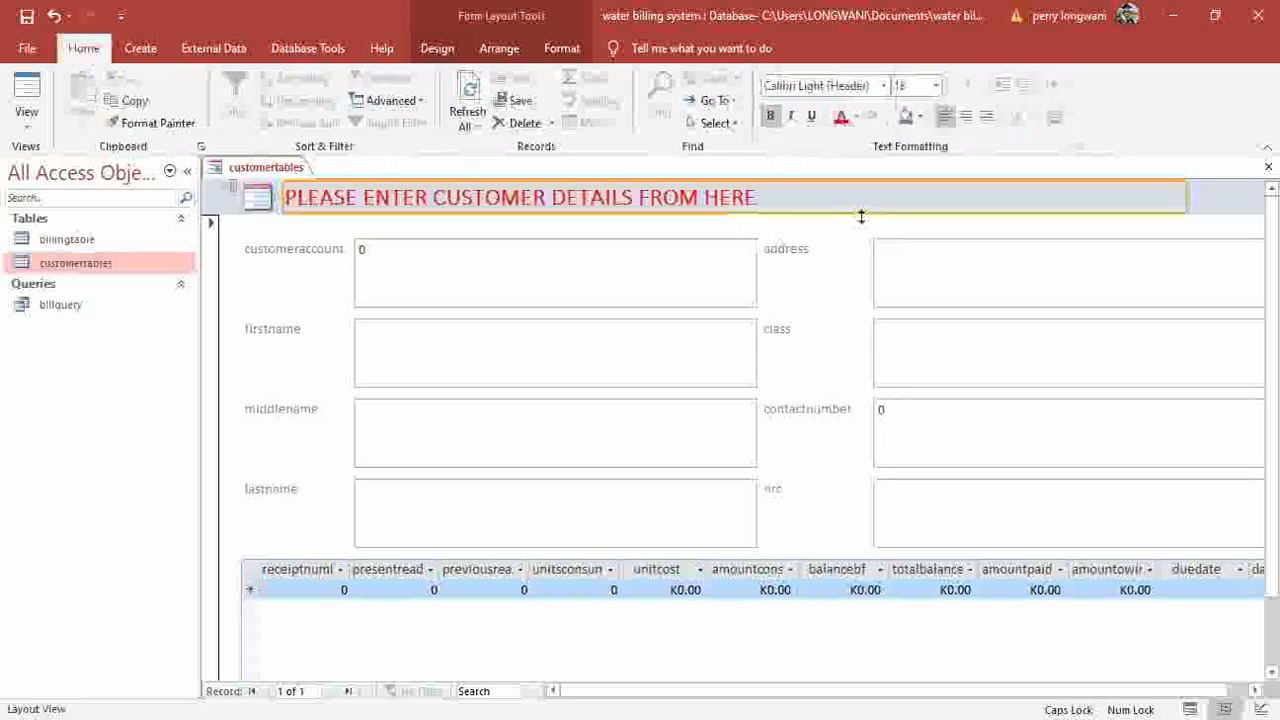
{"action": "key", "text": "ctrl+e"}
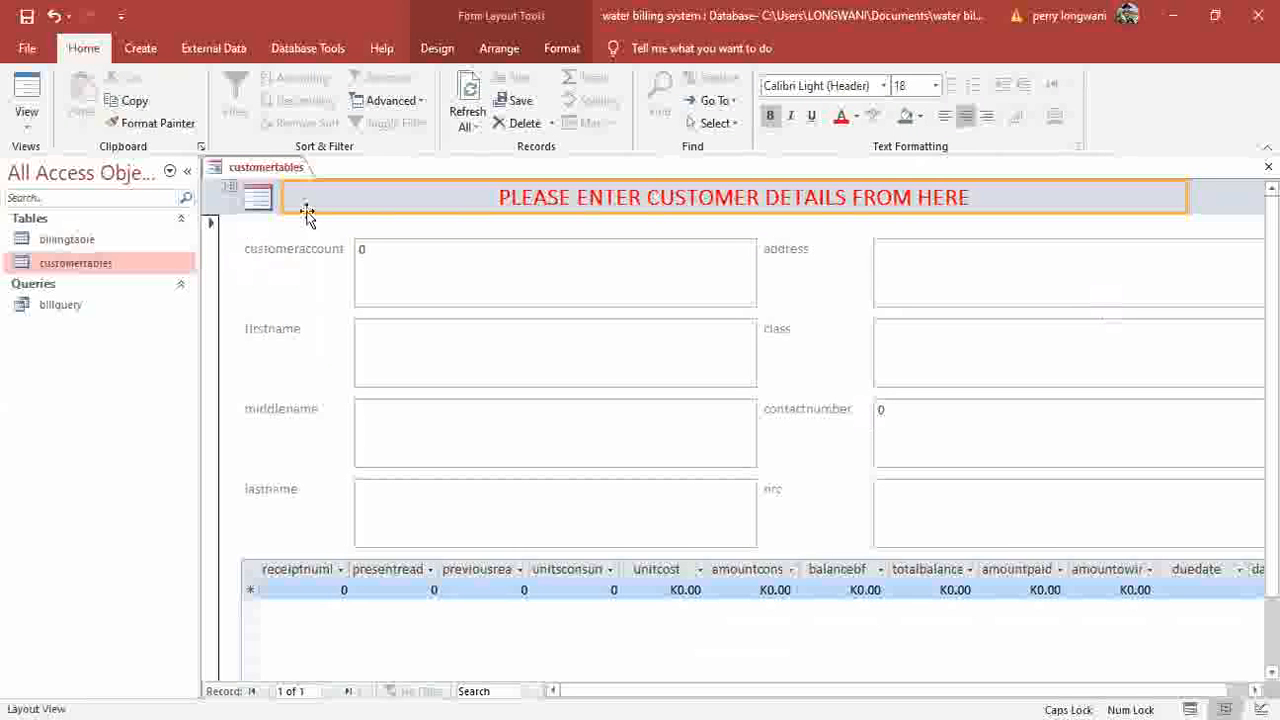
{"action": "left_click", "coordinate": [777, 384]}
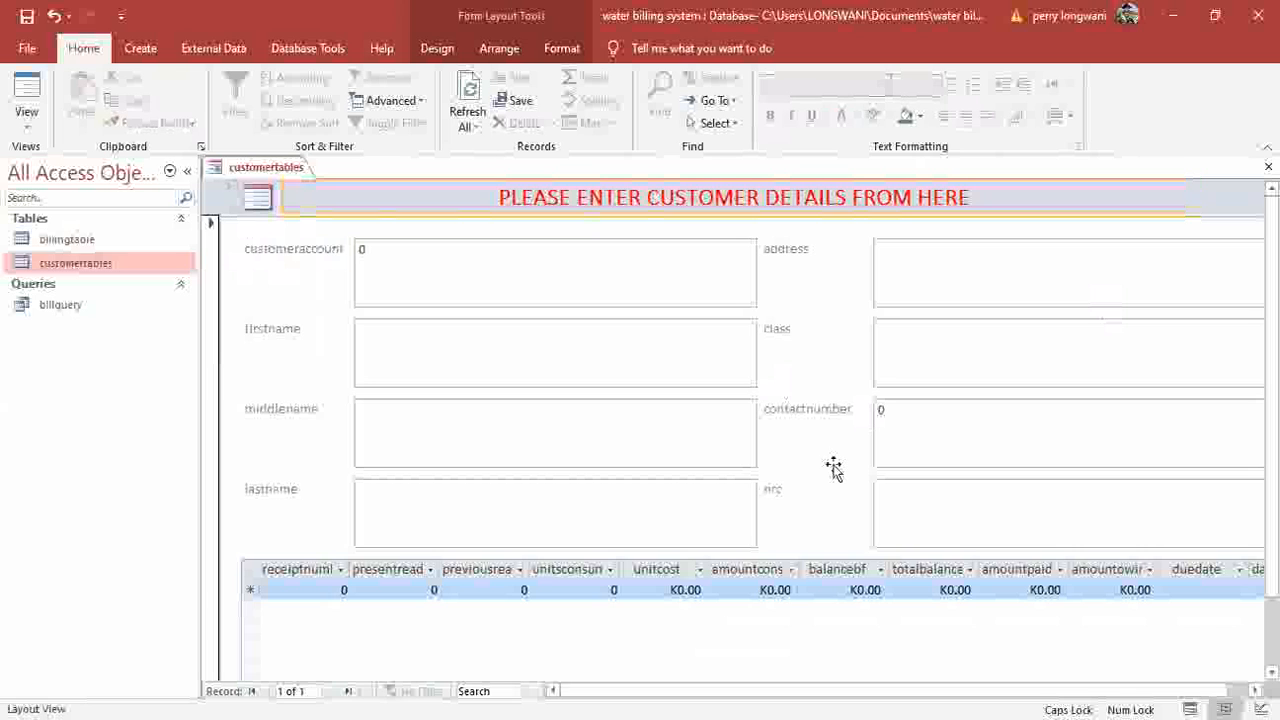
Add spaces to the labels: customer account, first name, middle name, last name, contact number.
{"action": "left_click", "coordinate": [296, 253]}
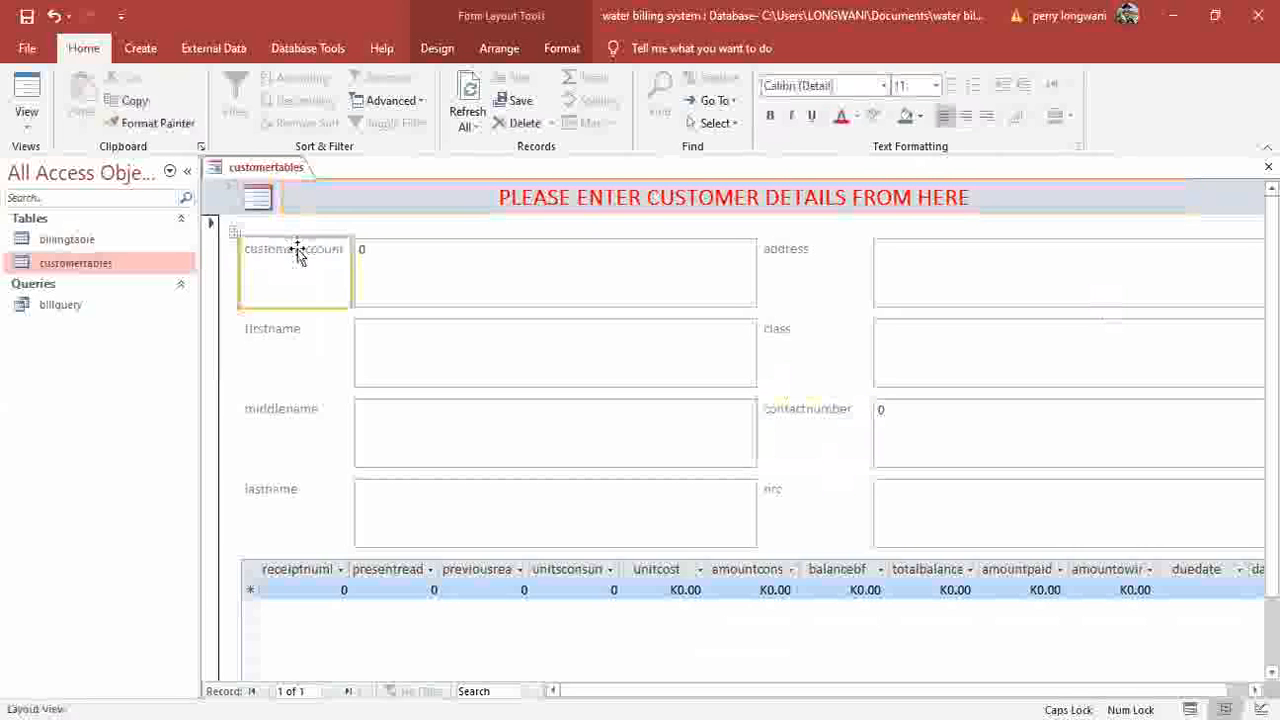
{"action": "left_click", "coordinate": [297, 253]}
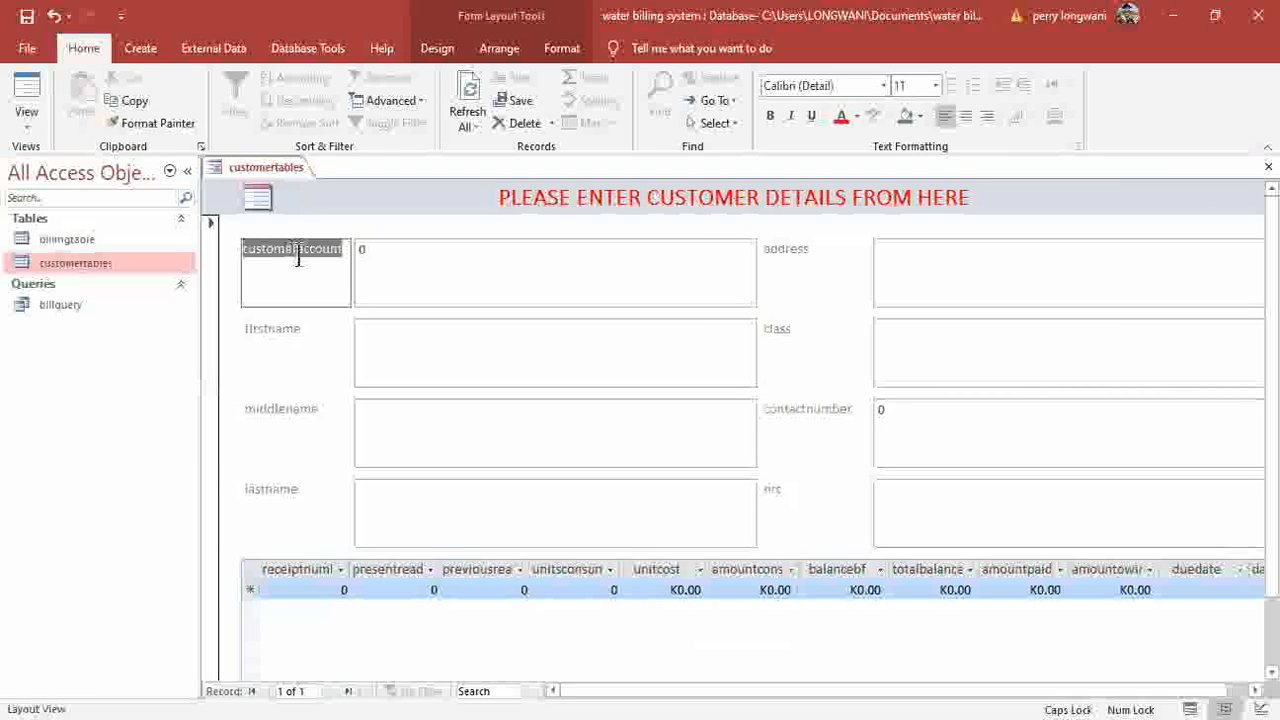
{"action": "left_click", "coordinate": [293, 253]}
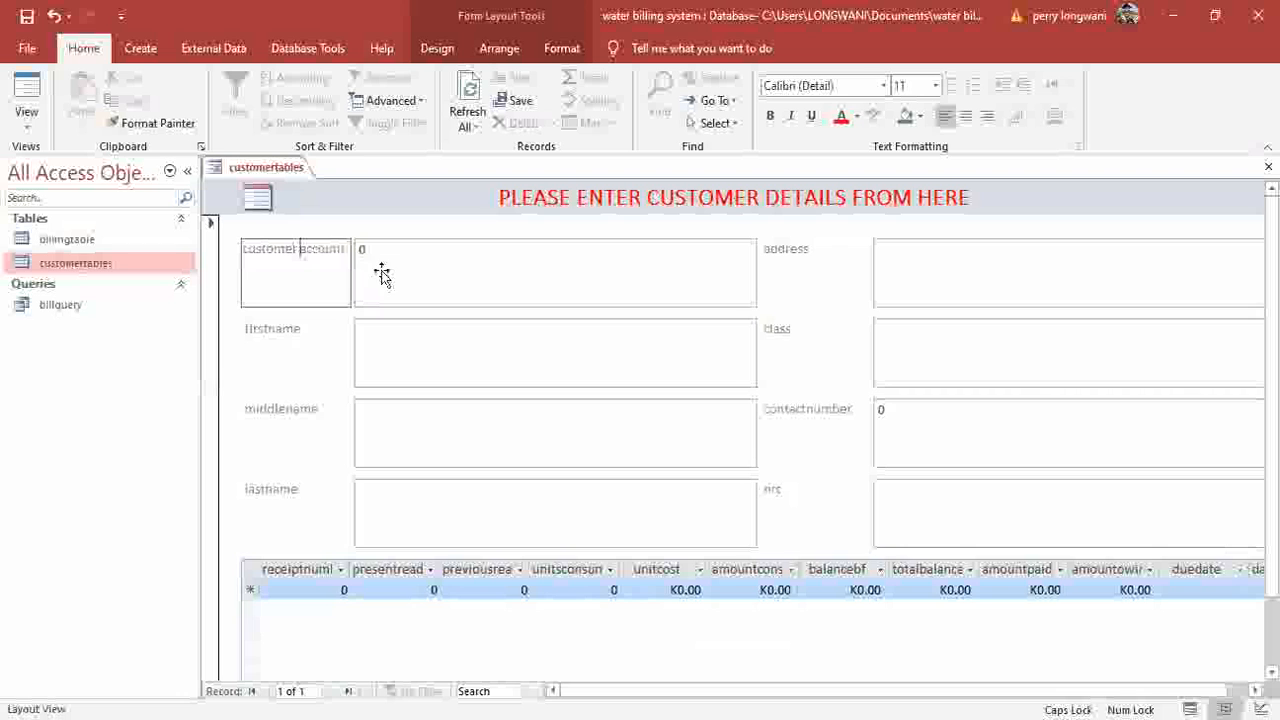
{"action": "double_click", "coordinate": [275, 334]}
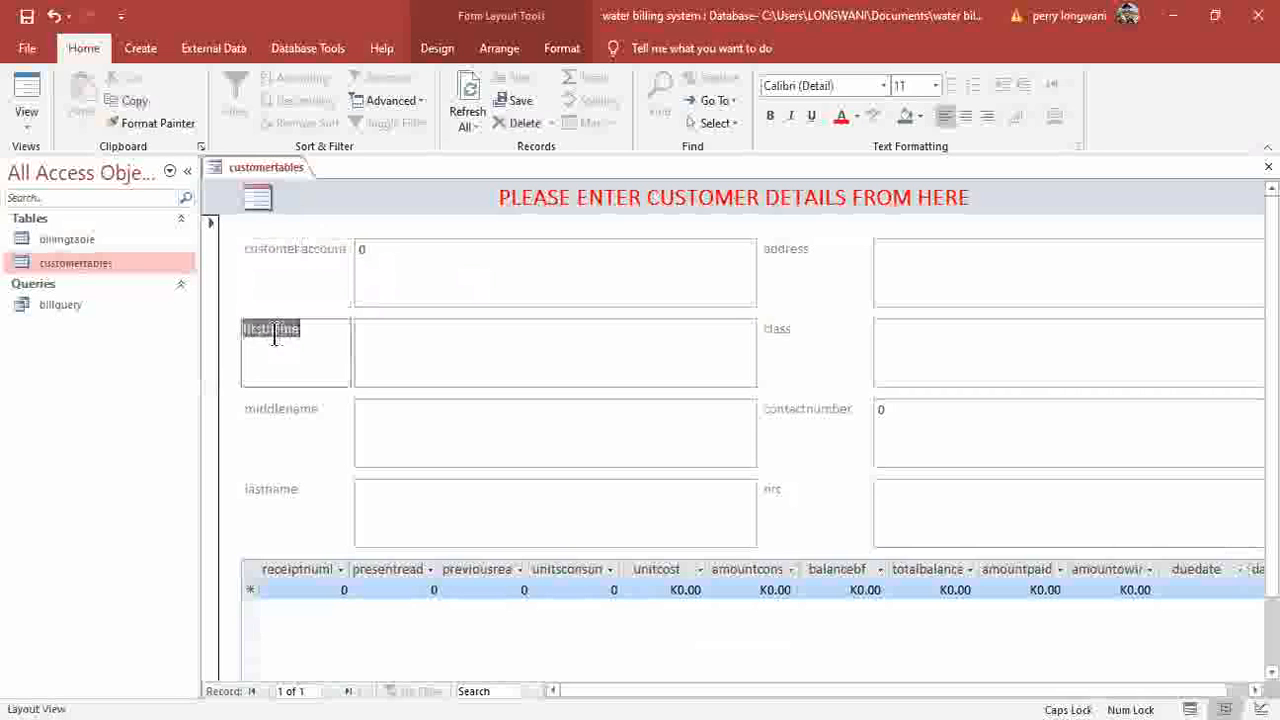
{"action": "left_click", "coordinate": [348, 361]}
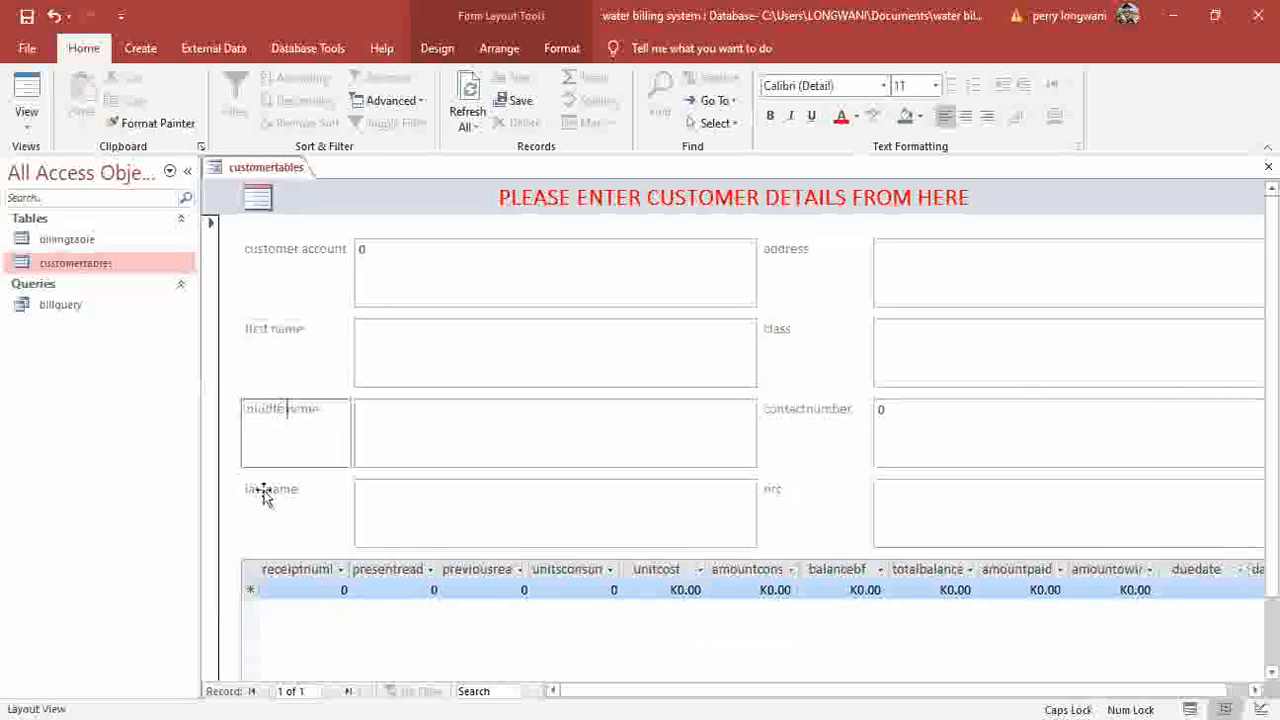
{"action": "left_click", "coordinate": [296, 496]}
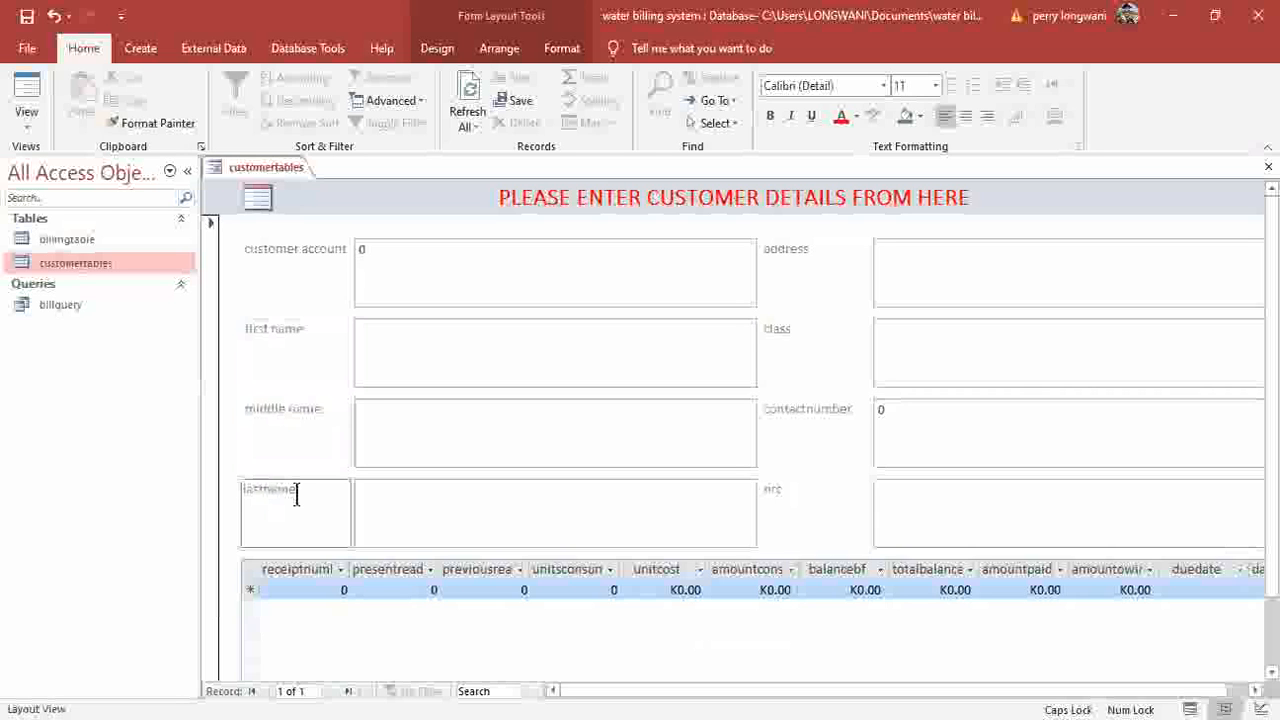
{"action": "left_click", "coordinate": [800, 410]}
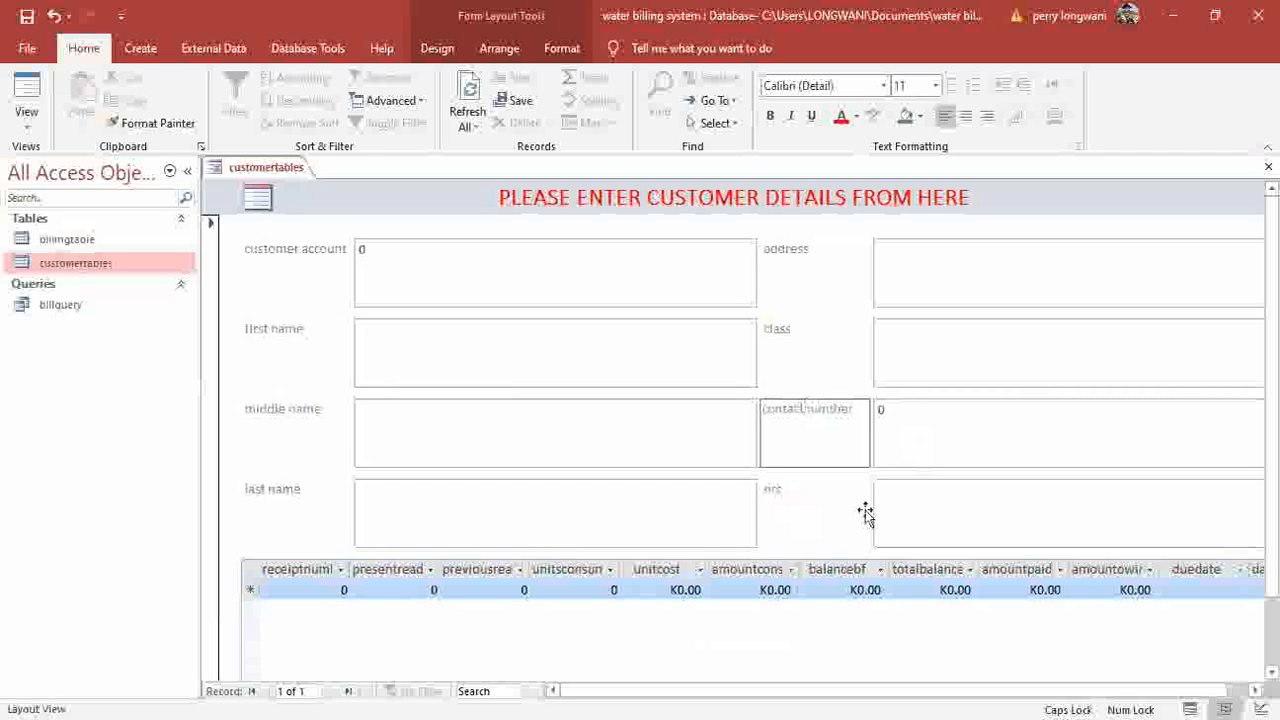
{"action": "key", "text": "Return"}
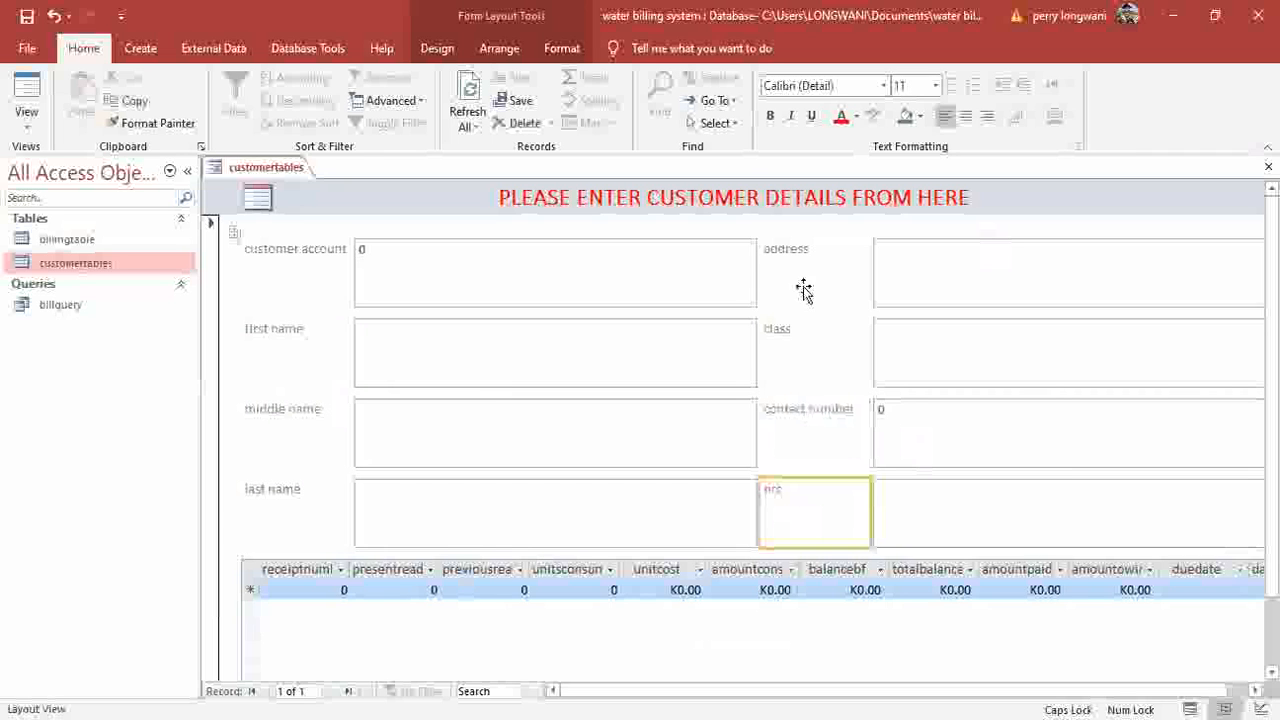
Save the form as customerform and close it.
{"action": "left_click", "coordinate": [28, 17]}
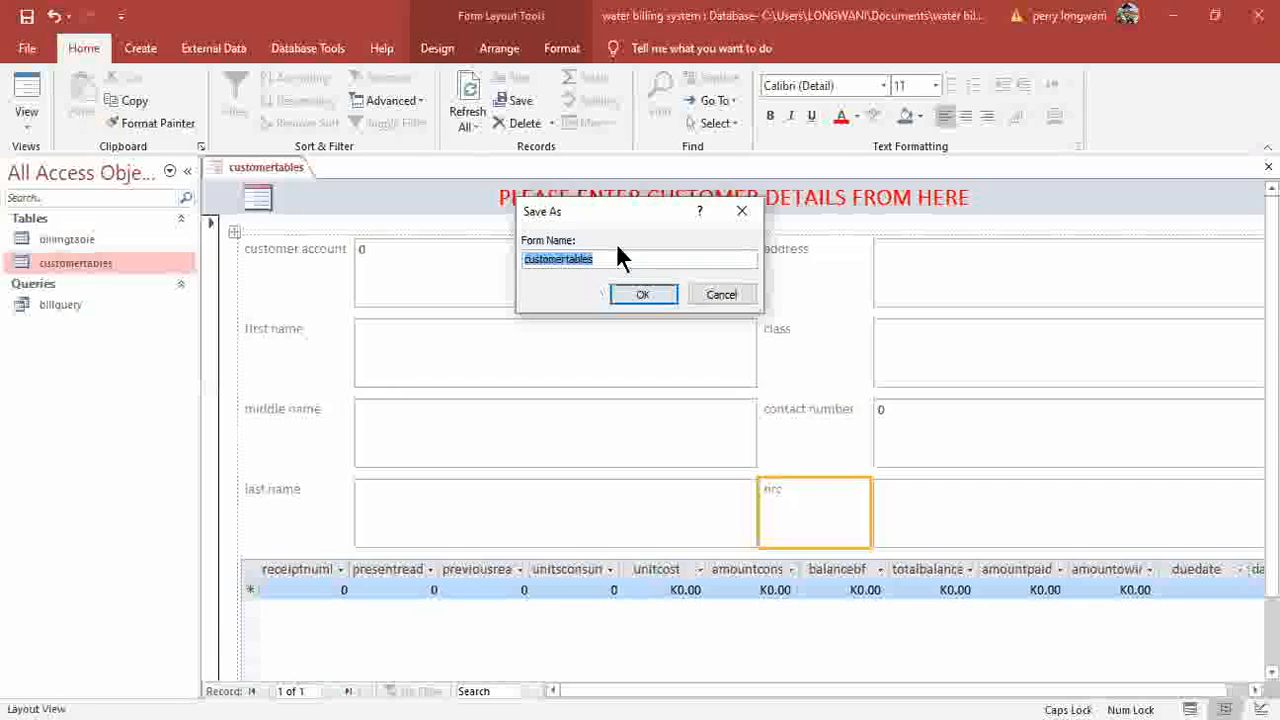
{"action": "key", "text": "BackSpace"}
{"action": "key", "text": "BackSpace"}
{"action": "key", "text": "BackSpace"}
{"action": "key", "text": "BackSpace"}
{"action": "key", "text": "BackSpace"}
{"action": "key", "text": "BackSpace"}
{"action": "key", "text": "BackSpace"}
{"action": "type", "text": "FORM"}
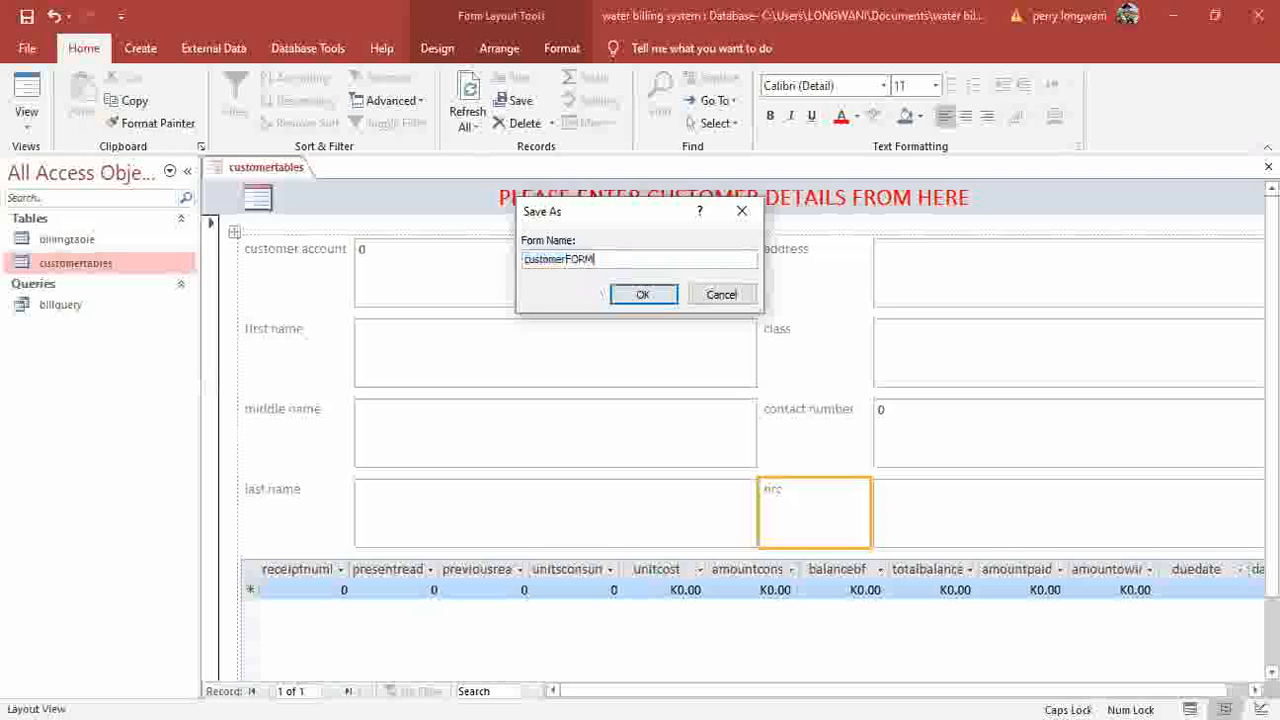
{"action": "key", "text": "BackSpace"}
{"action": "key", "text": "BackSpace"}
{"action": "key", "text": "BackSpace"}
{"action": "key", "text": "BackSpace"}
{"action": "key", "text": "Caps_Lock"}
{"action": "type", "text": "form"}
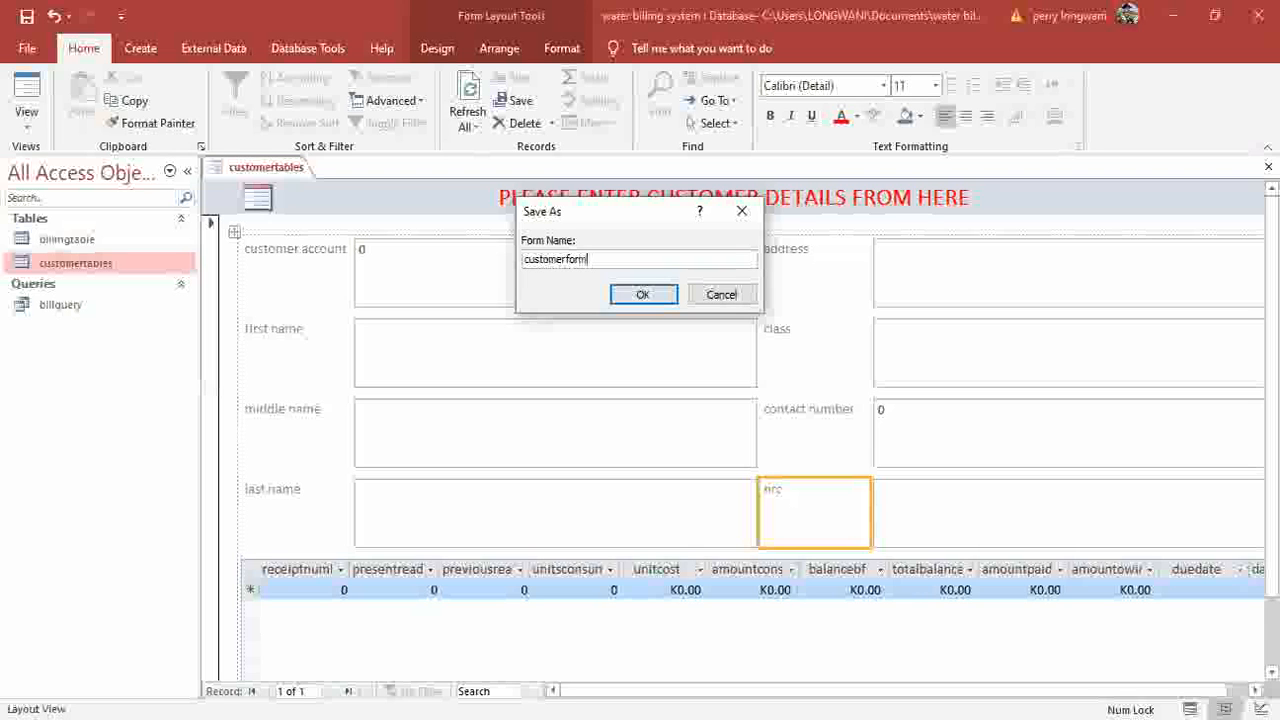
{"action": "key", "text": "Return"}
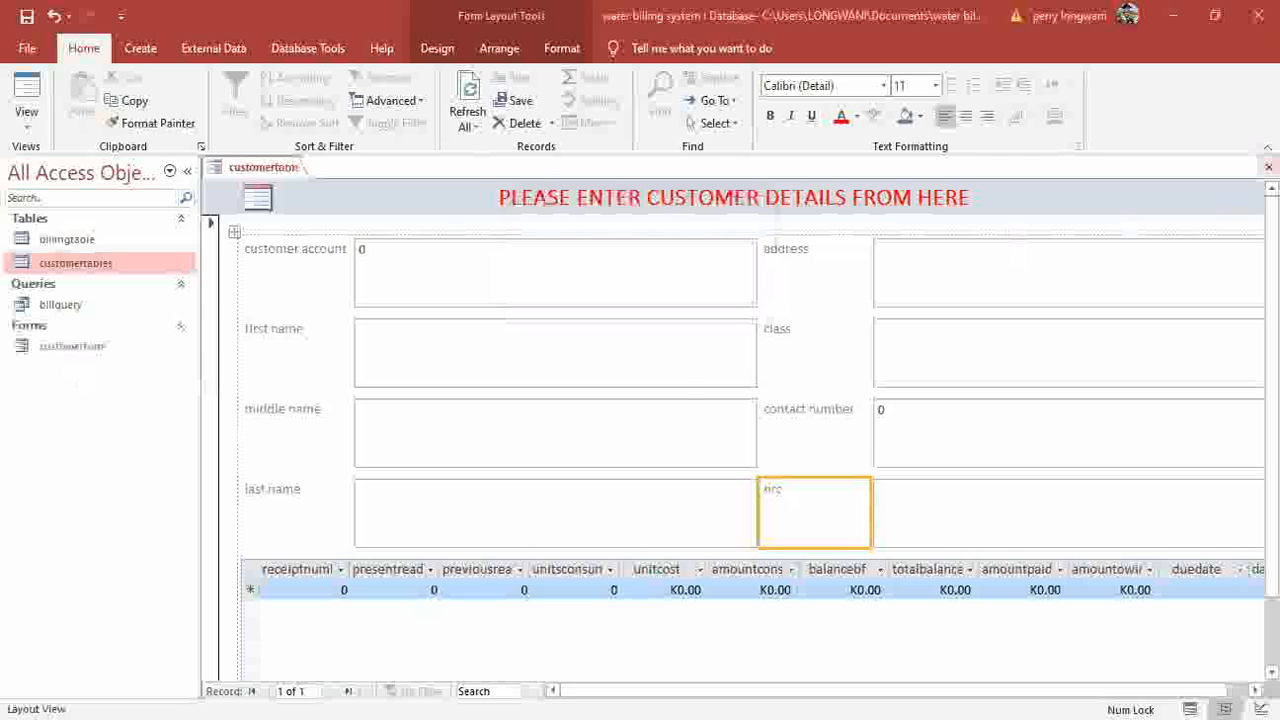
{"action": "left_click", "coordinate": [1269, 167]}
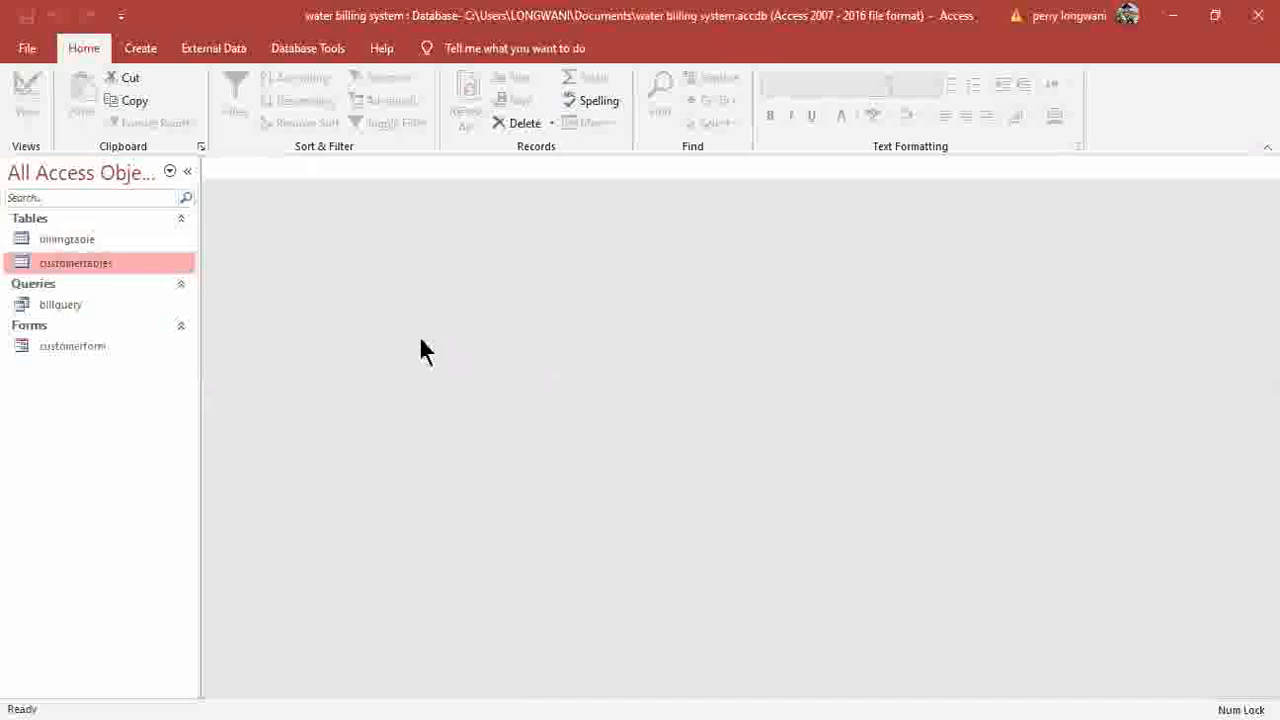
Generate a form from billingtable and select its title label.
{"action": "left_click", "coordinate": [63, 233]}
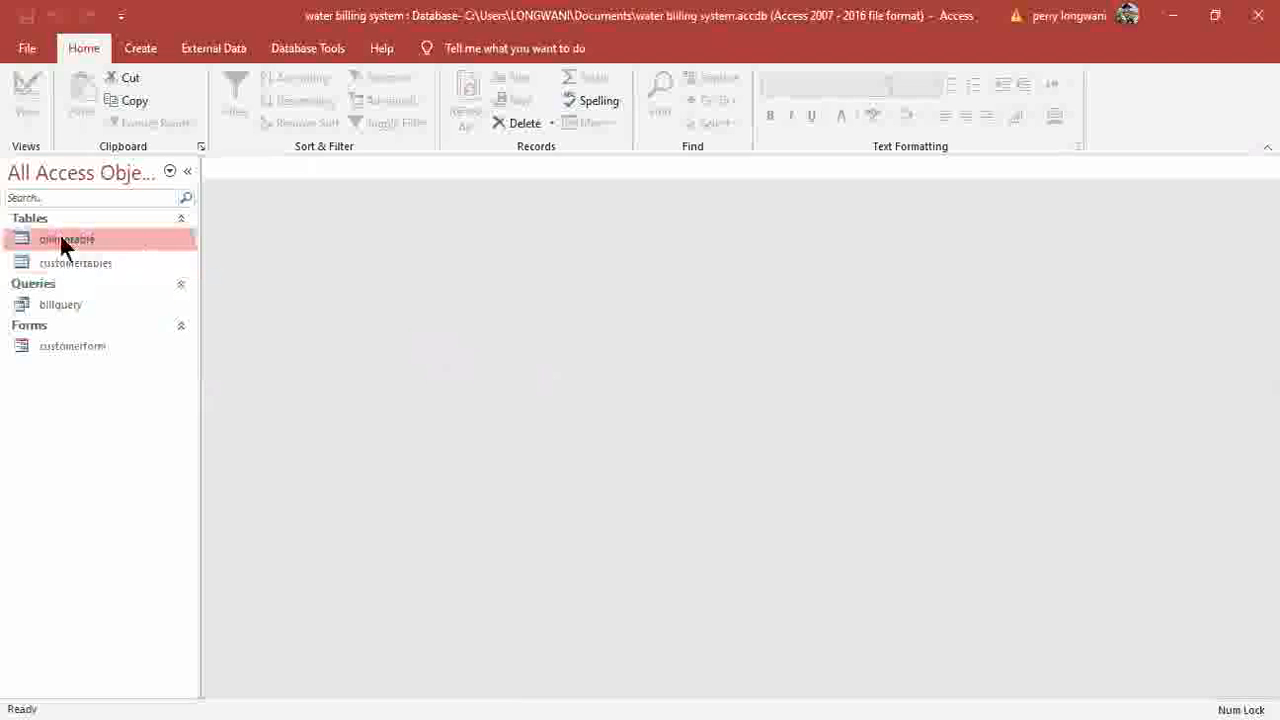
{"action": "left_click", "coordinate": [143, 57]}
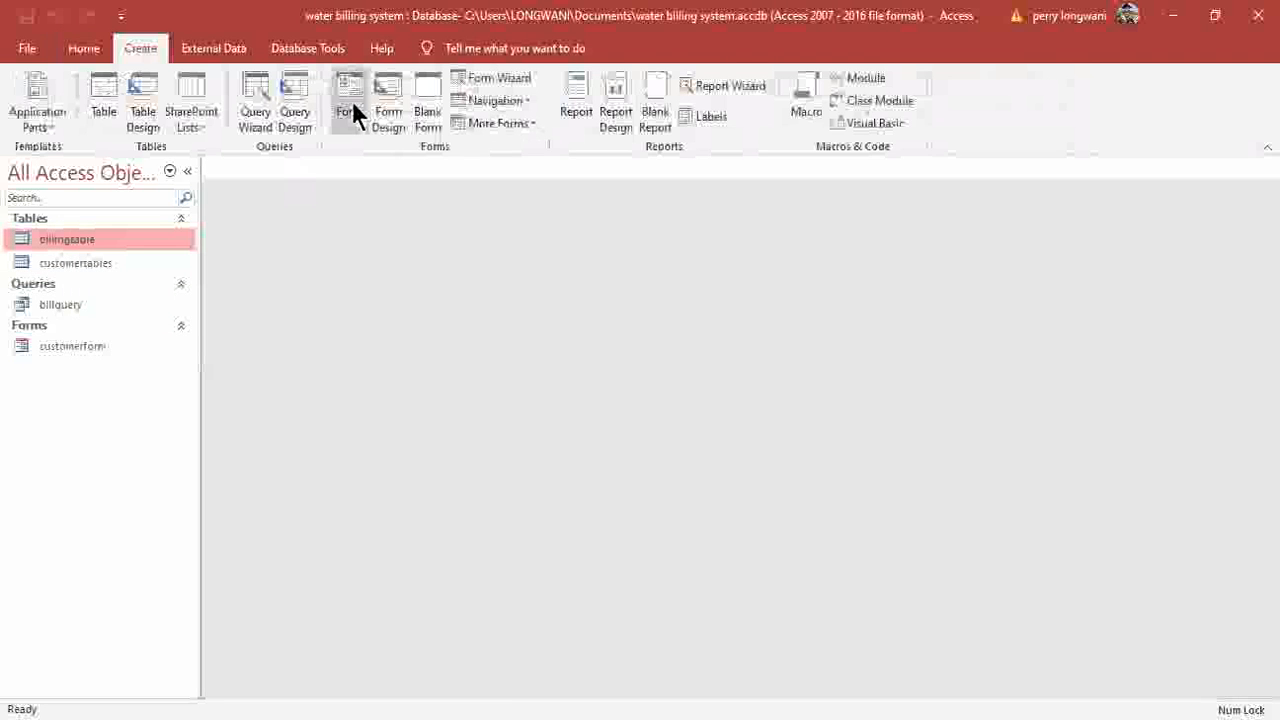
{"action": "left_click", "coordinate": [352, 105]}
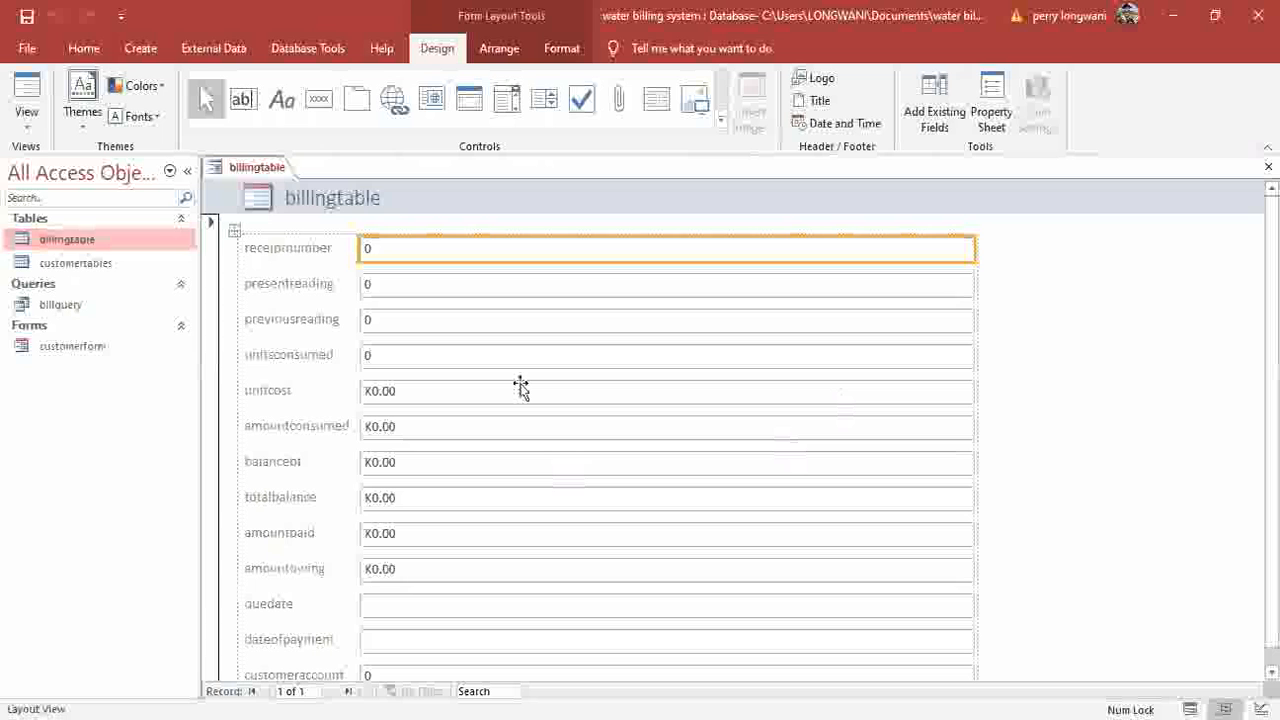
{"action": "left_click", "coordinate": [365, 200]}
Retitle the billing form 'PLEASE ENTER THE BILLING DETAILS FROM HERE' and select the title text.
{"action": "left_click", "coordinate": [391, 199]}
{"action": "key", "text": "BackSpace"}
{"action": "key", "text": "BackSpace"}
{"action": "key", "text": "BackSpace"}
{"action": "key", "text": "BackSpace"}
{"action": "key", "text": "BackSpace"}
{"action": "key", "text": "BackSpace"}
{"action": "key", "text": "BackSpace"}
{"action": "key", "text": "BackSpace"}
{"action": "key", "text": "BackSpace"}
{"action": "key", "text": "BackSpace"}
{"action": "key", "text": "BackSpace"}
{"action": "key", "text": "BackSpace"}
{"action": "key", "text": "Caps_Lock"}
{"action": "type", "text": "PLEASE ENTER THE B"}
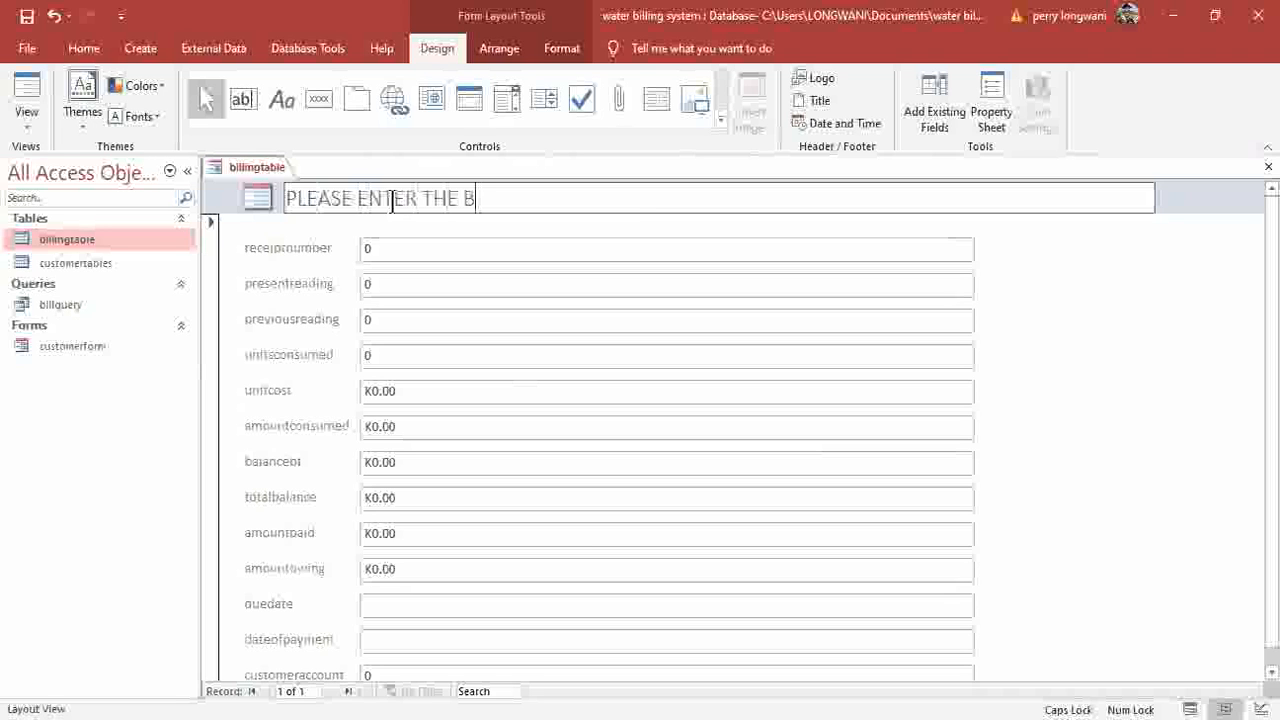
{"action": "type", "text": "ILLING DETAILS FROM "}
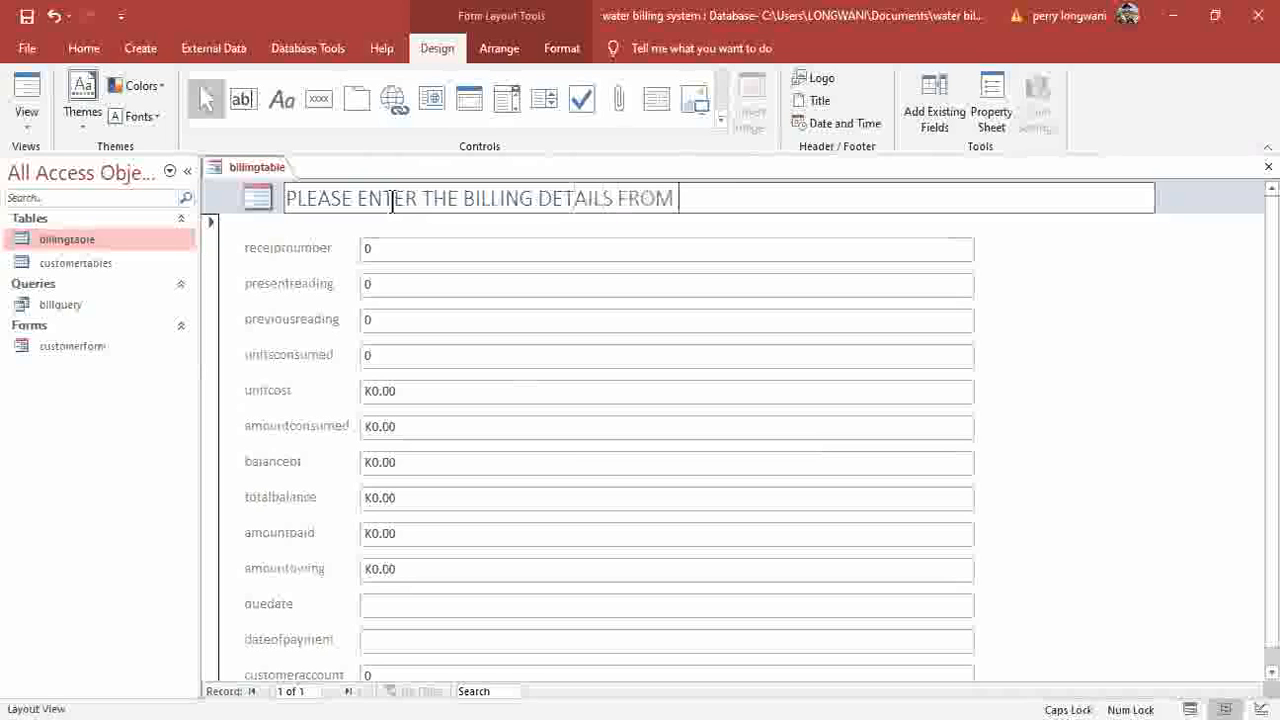
{"action": "type", "text": "HERE"}
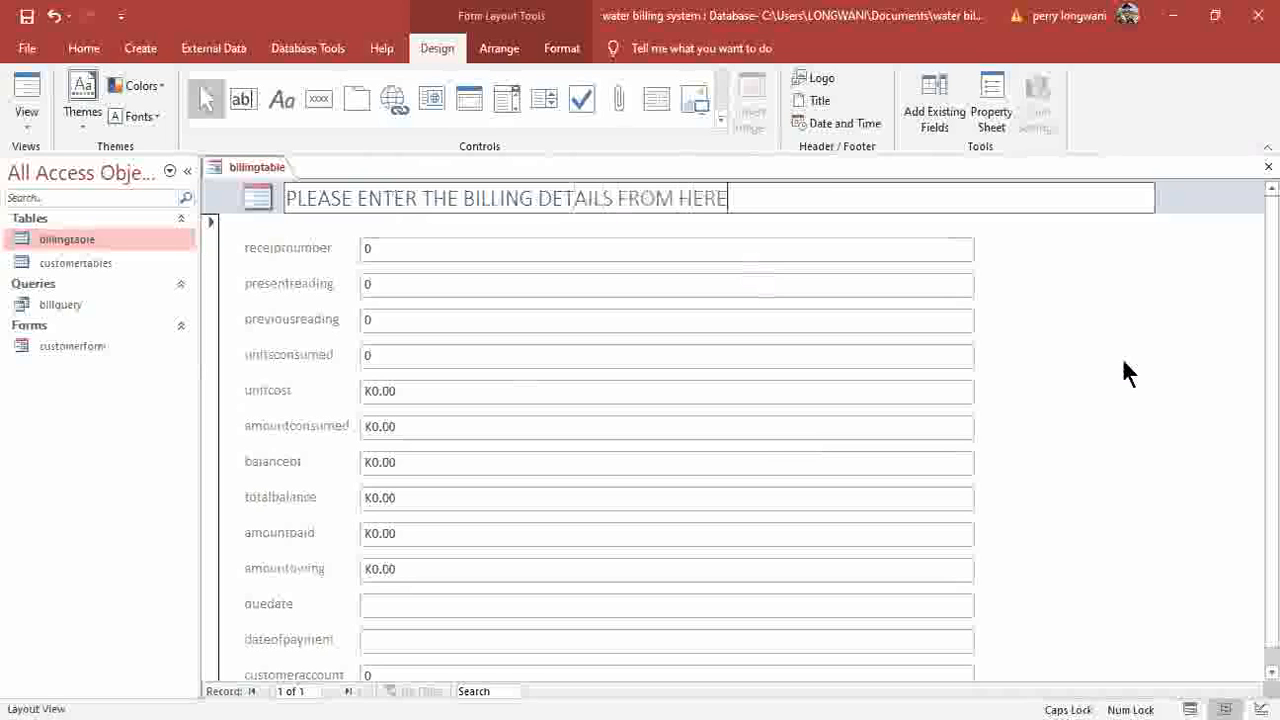
{"action": "left_click", "coordinate": [773, 196]}
{"action": "left_click", "coordinate": [730, 197]}
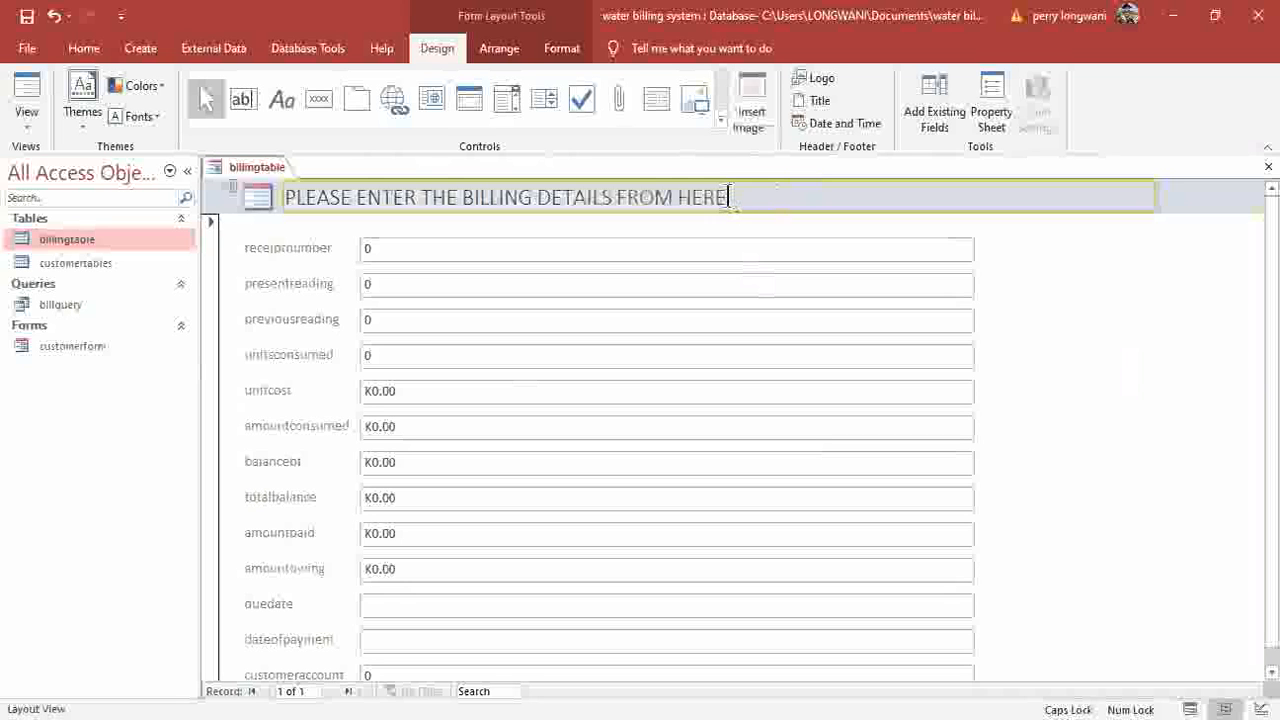
{"action": "left_click_drag", "start_coordinate": [730, 197], "coordinate": [326, 199]}
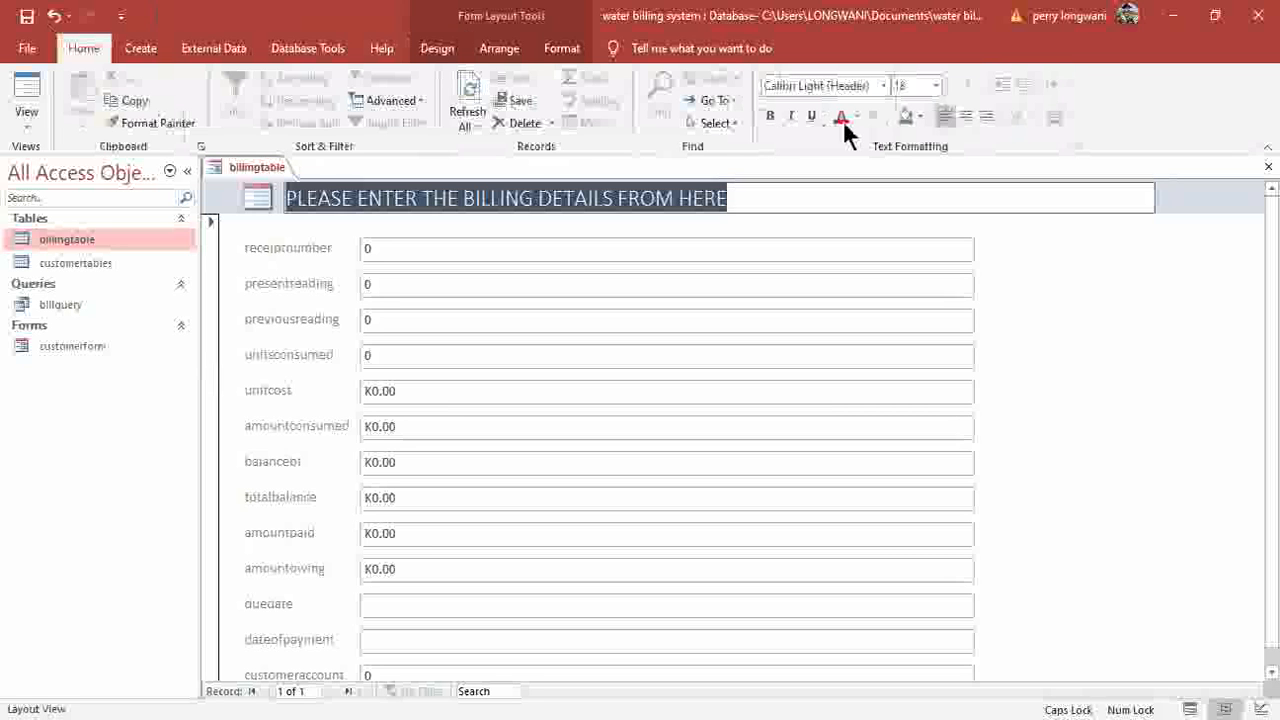
Make the billing title red and centred, then select the unitsconsumed row.
{"action": "left_click", "coordinate": [842, 116]}
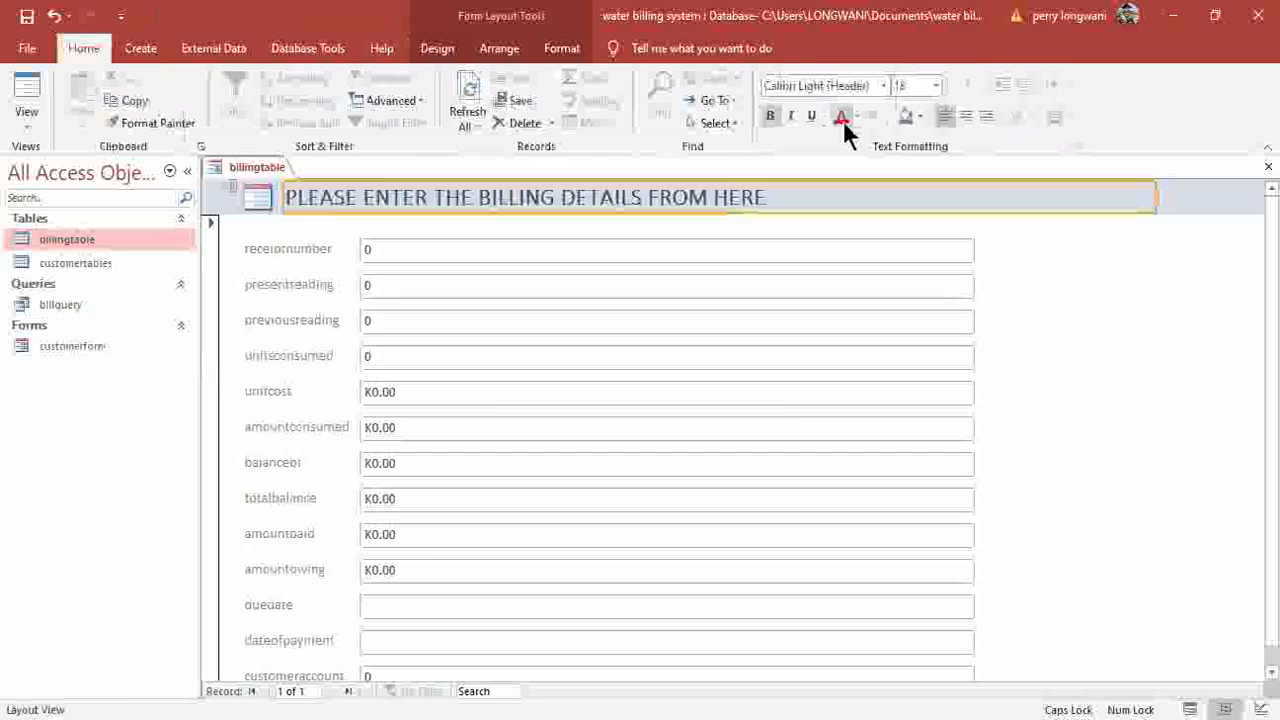
{"action": "left_click", "coordinate": [967, 116]}
{"action": "left_click", "coordinate": [284, 287]}
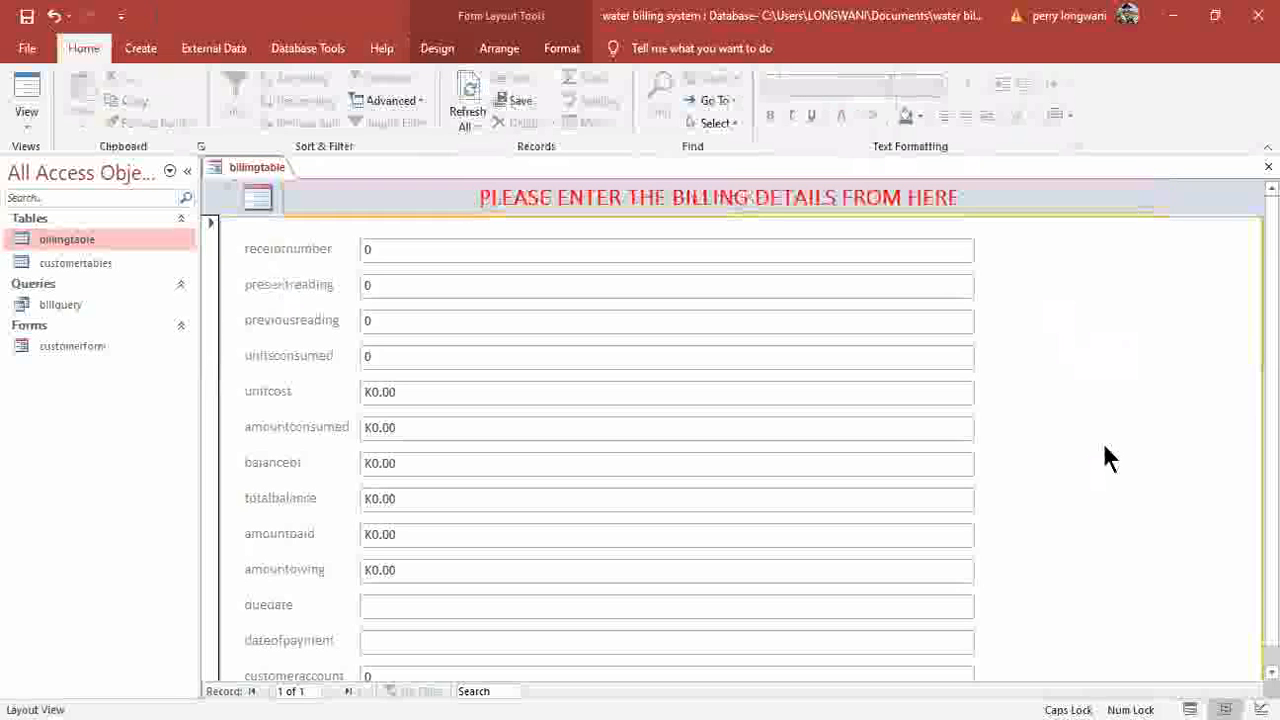
{"action": "scroll", "coordinate": [1108, 458], "scroll_direction": "down", "scroll_amount": 1}
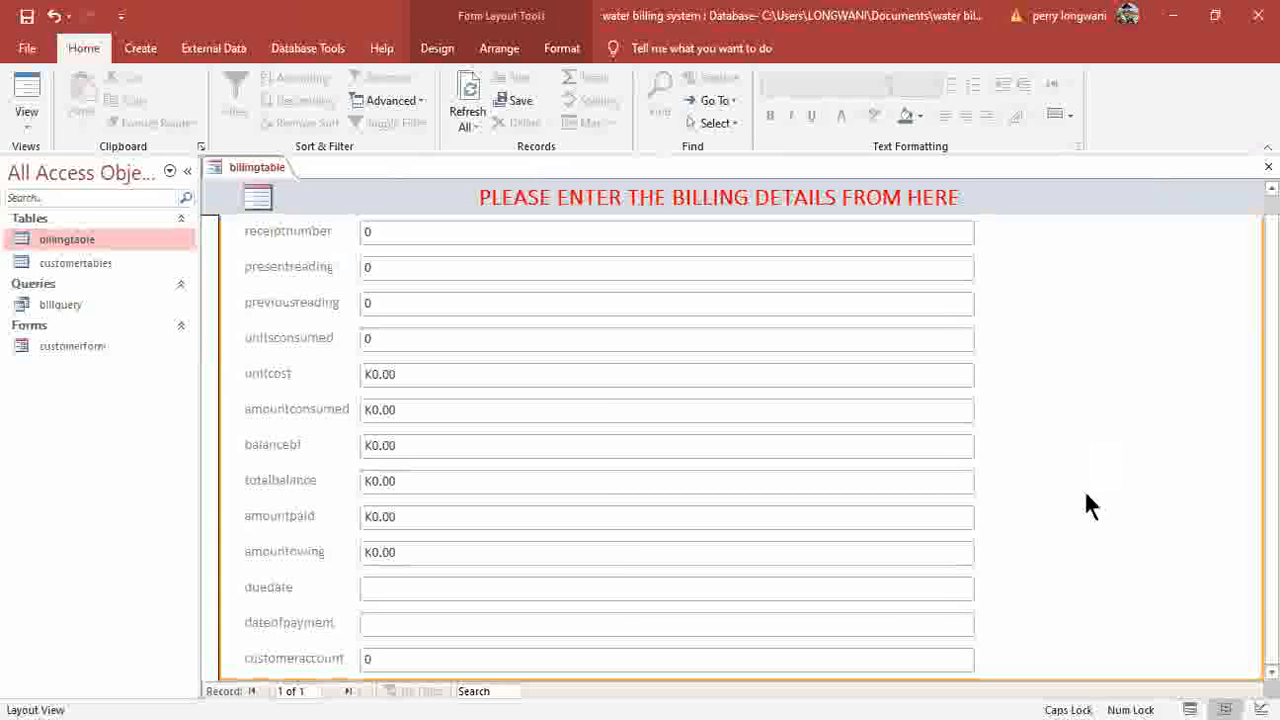
{"action": "scroll", "coordinate": [1000, 490], "scroll_direction": "up", "scroll_amount": 1}
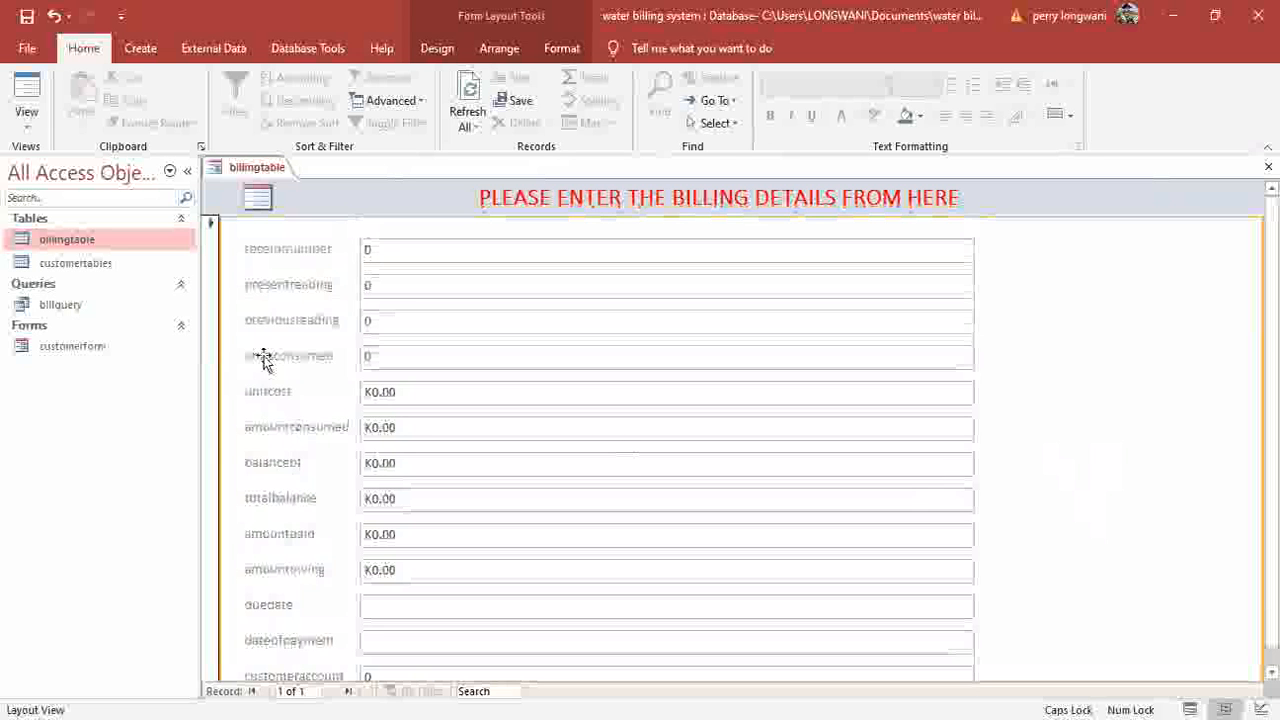
{"action": "left_click", "coordinate": [308, 362]}
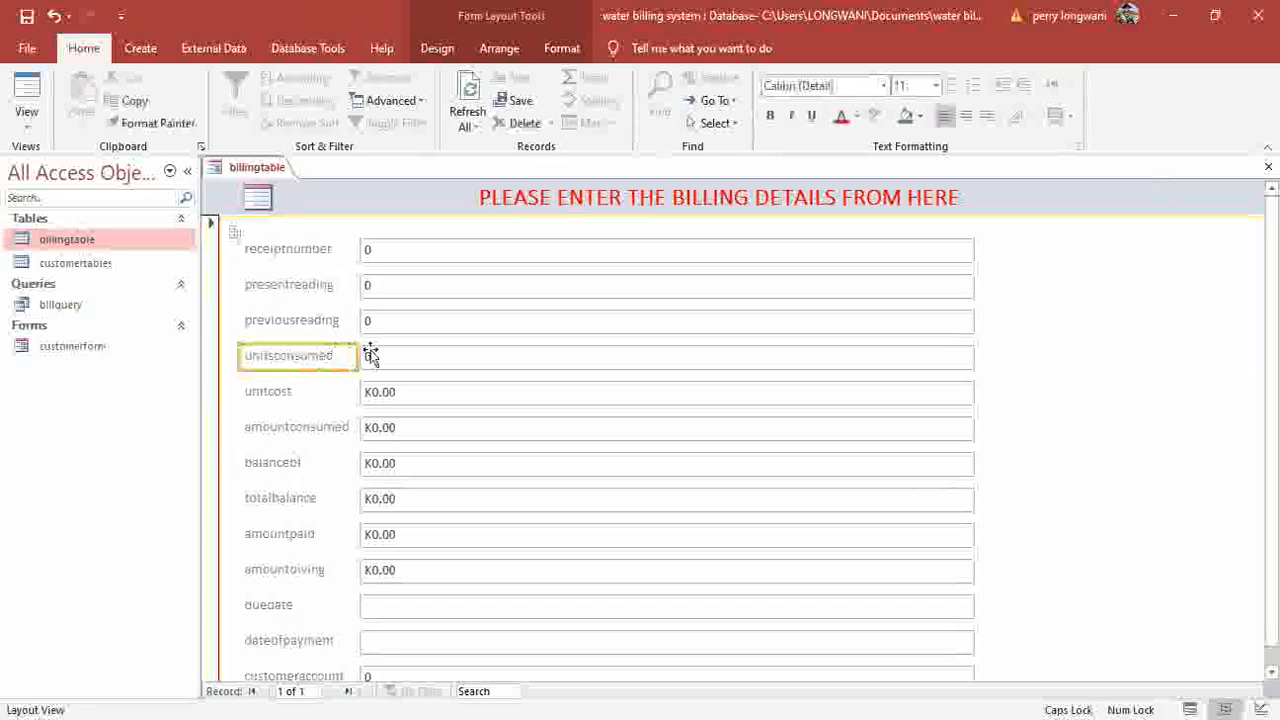
{"action": "left_click", "coordinate": [357, 358]}
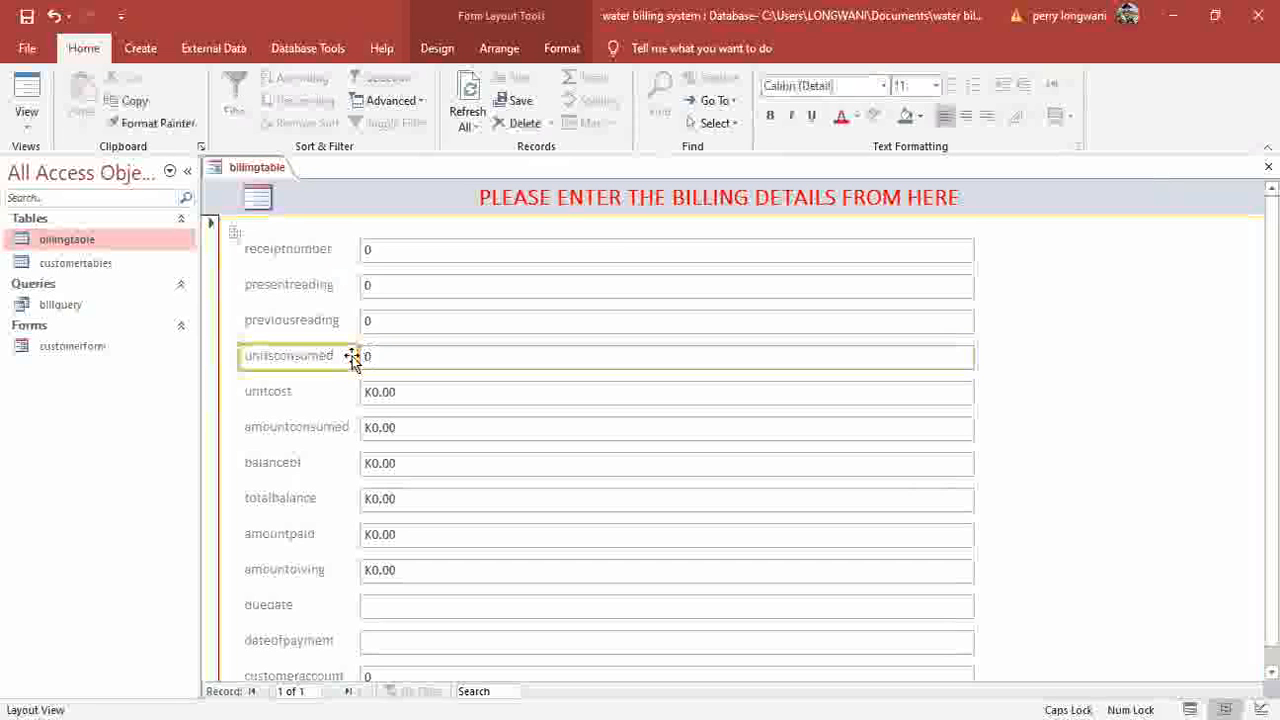
Delete the unitsconsumed and amountconsumed rows from the billing form.
{"action": "key", "text": "Delete"}
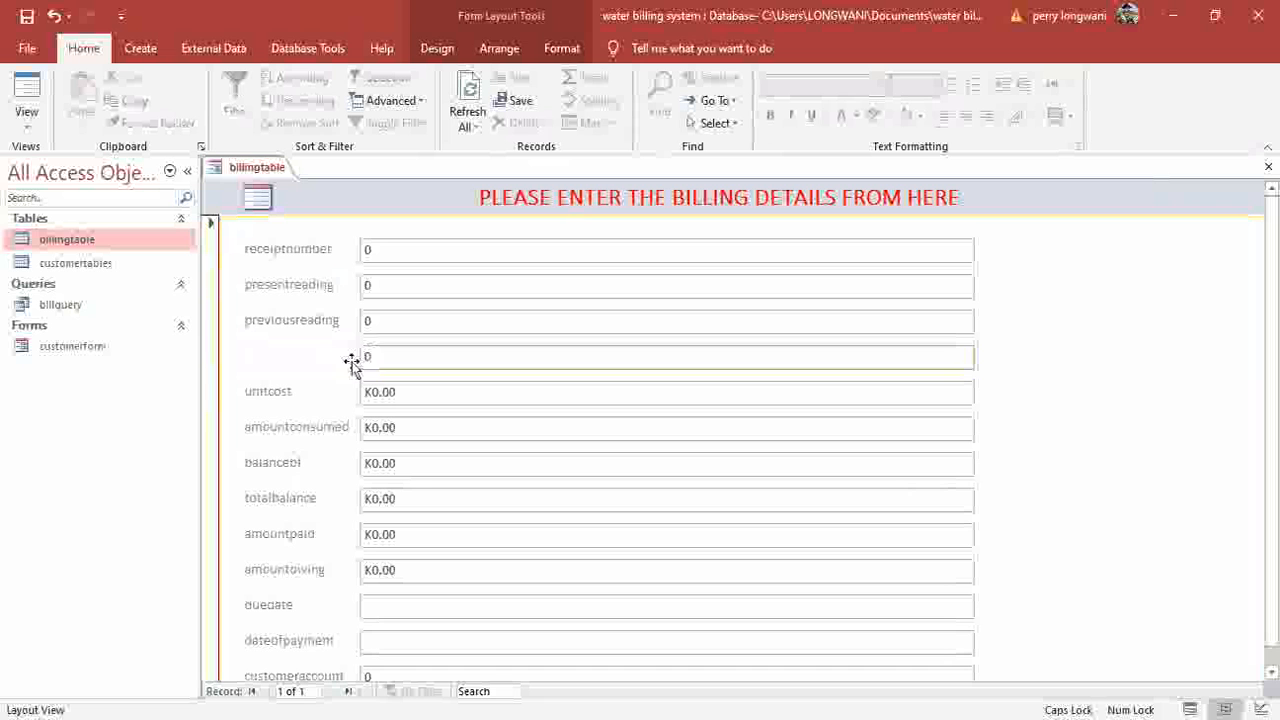
{"action": "left_click", "coordinate": [352, 363]}
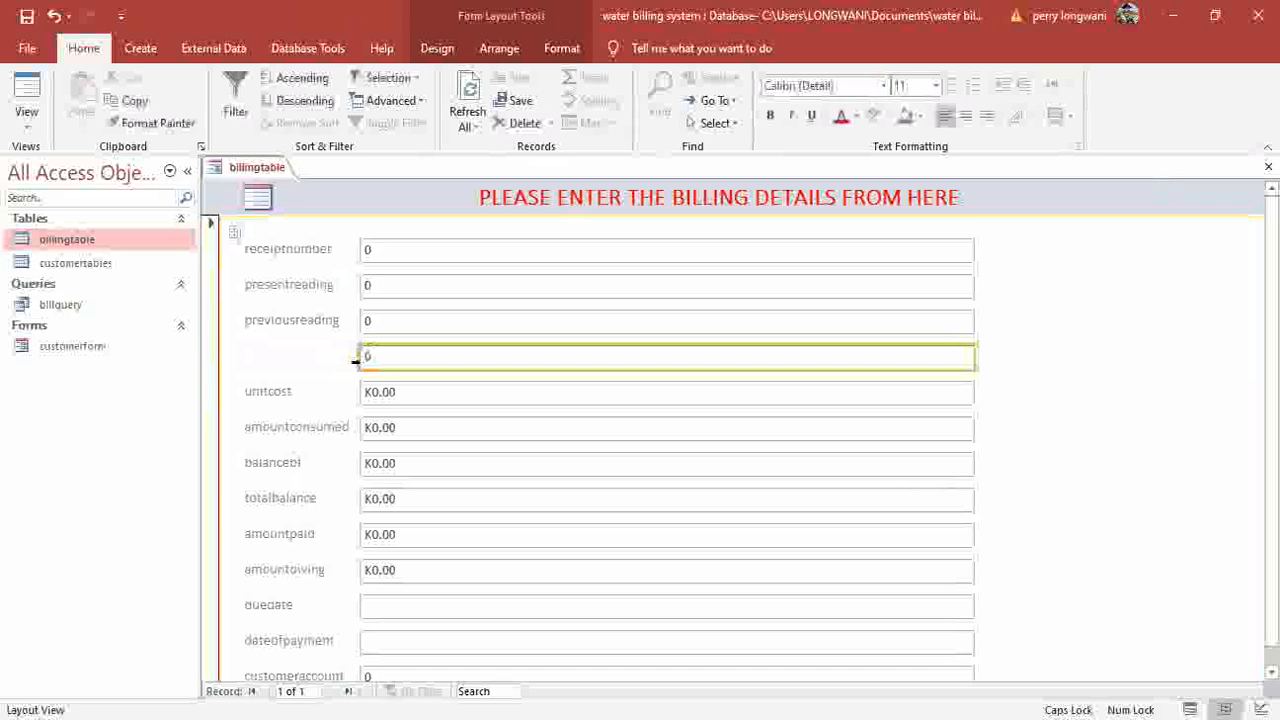
{"action": "left_click", "coordinate": [355, 361]}
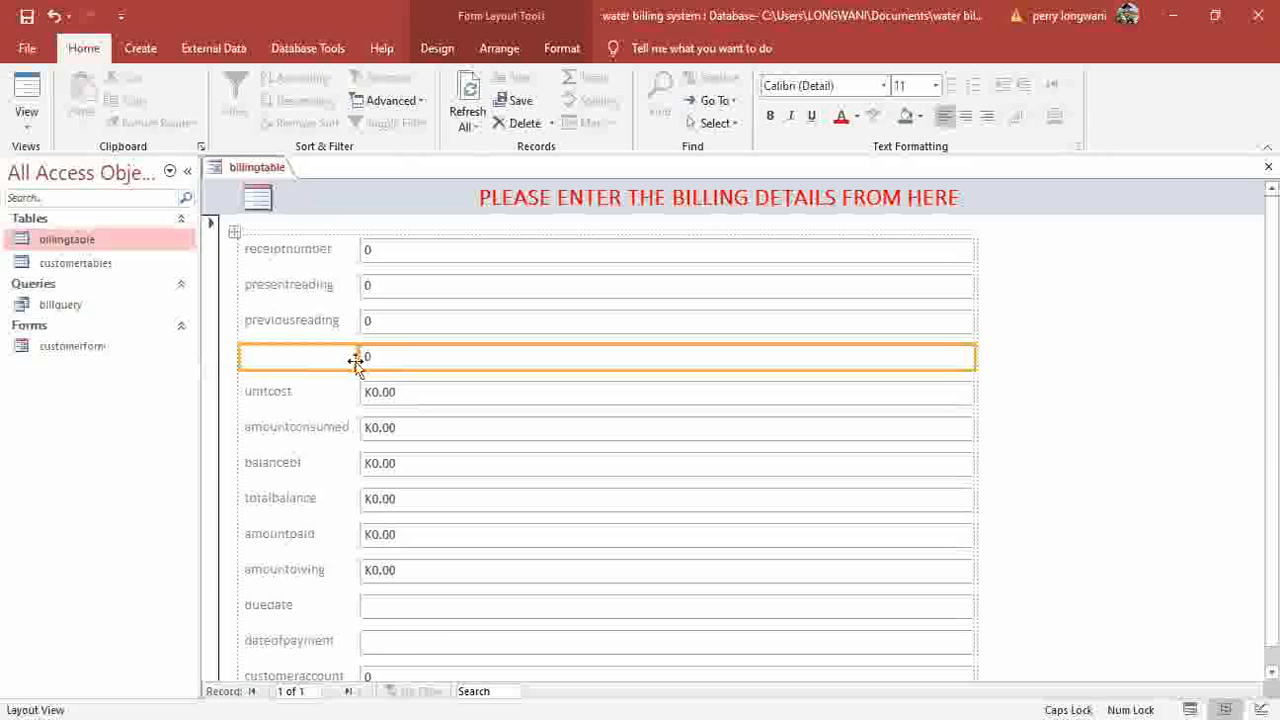
{"action": "key", "text": "Delete"}
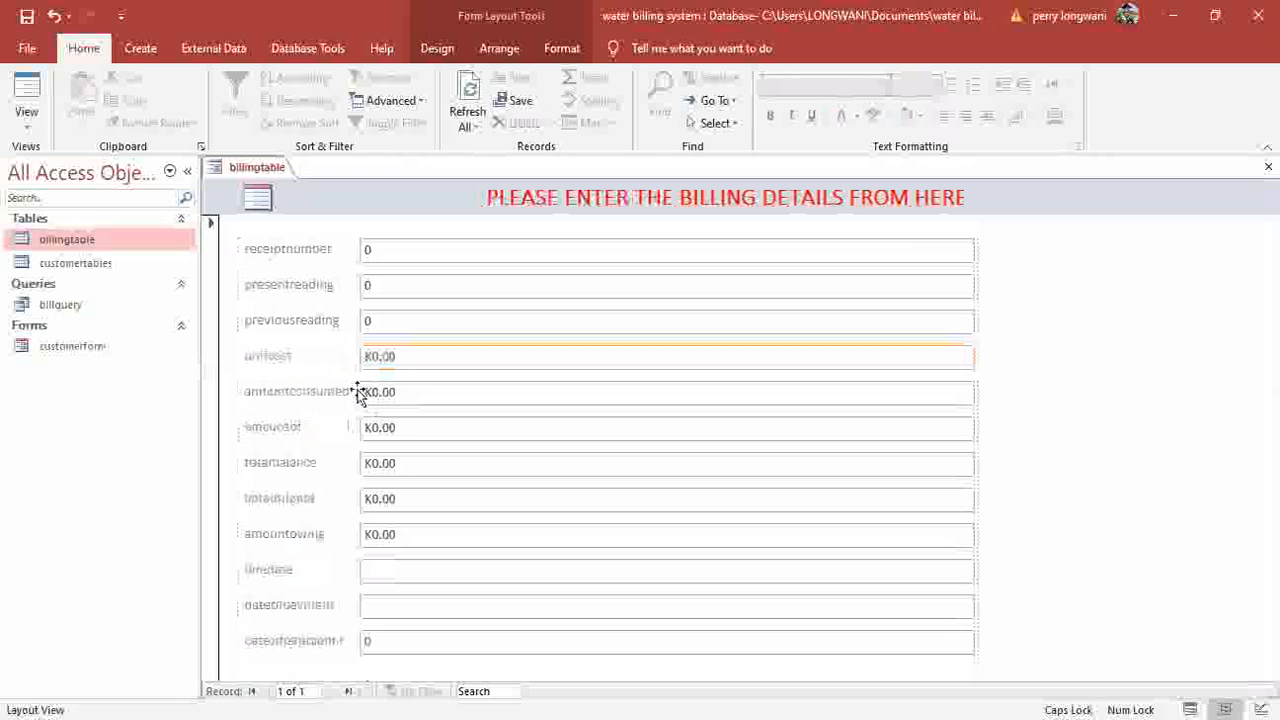
{"action": "left_click", "coordinate": [357, 391]}
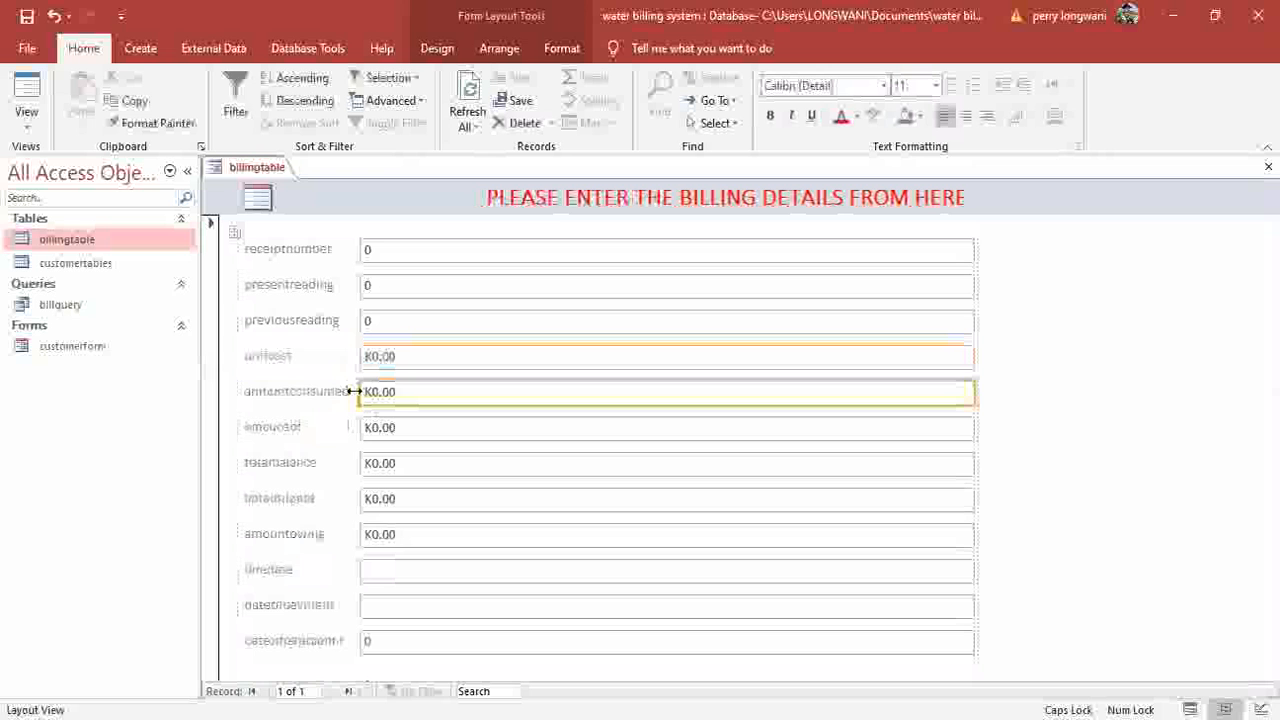
{"action": "left_click", "coordinate": [355, 391]}
{"action": "left_click", "coordinate": [359, 391]}
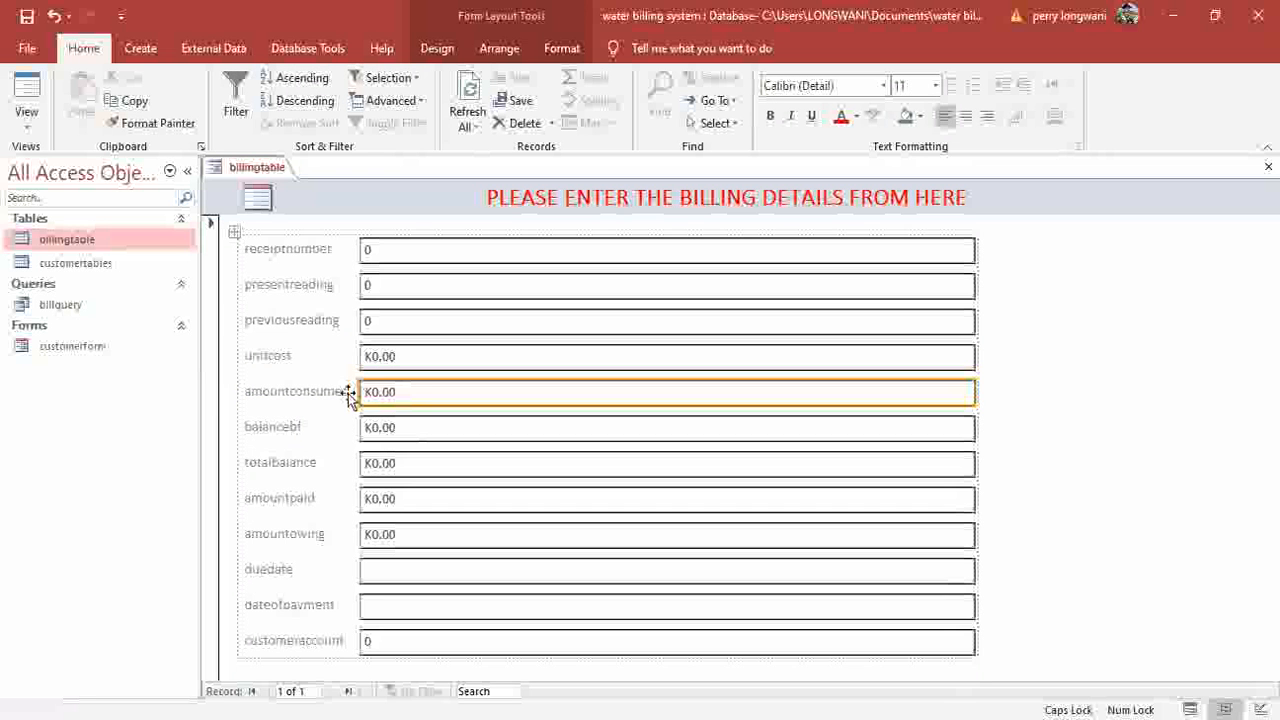
{"action": "left_click", "coordinate": [356, 391]}
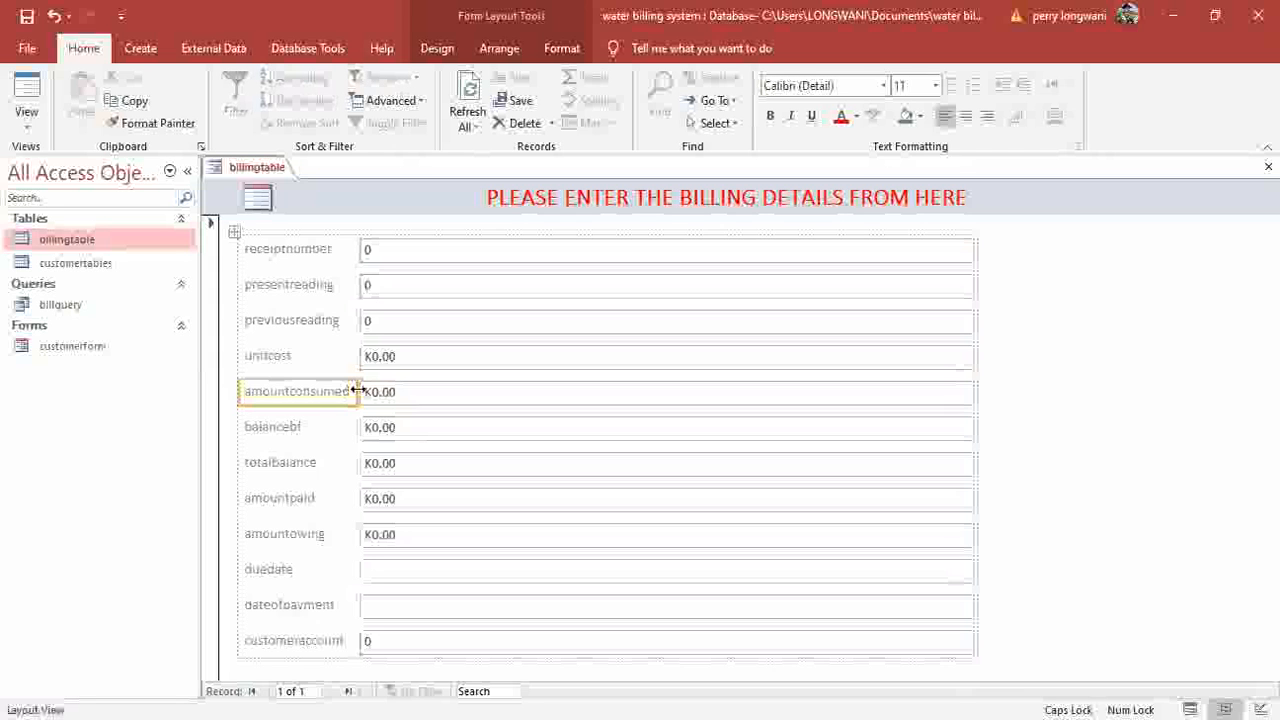
{"action": "key", "text": "Delete"}
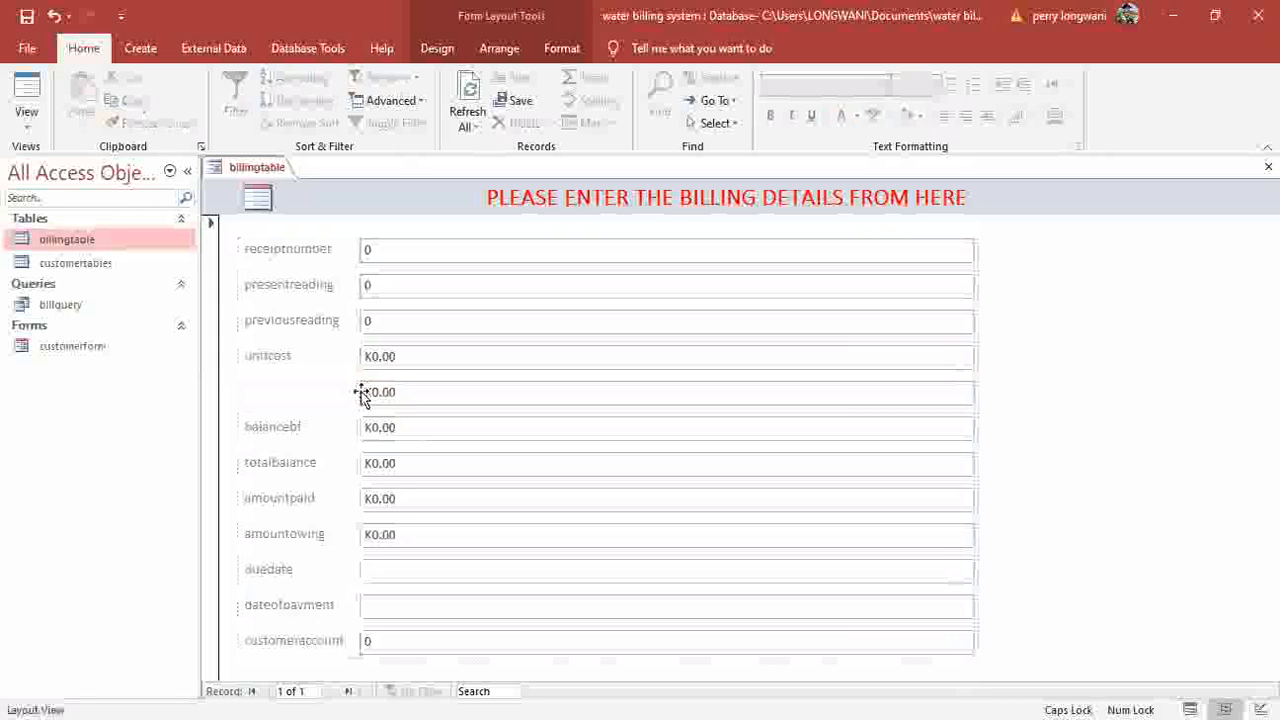
{"action": "left_click", "coordinate": [368, 393]}
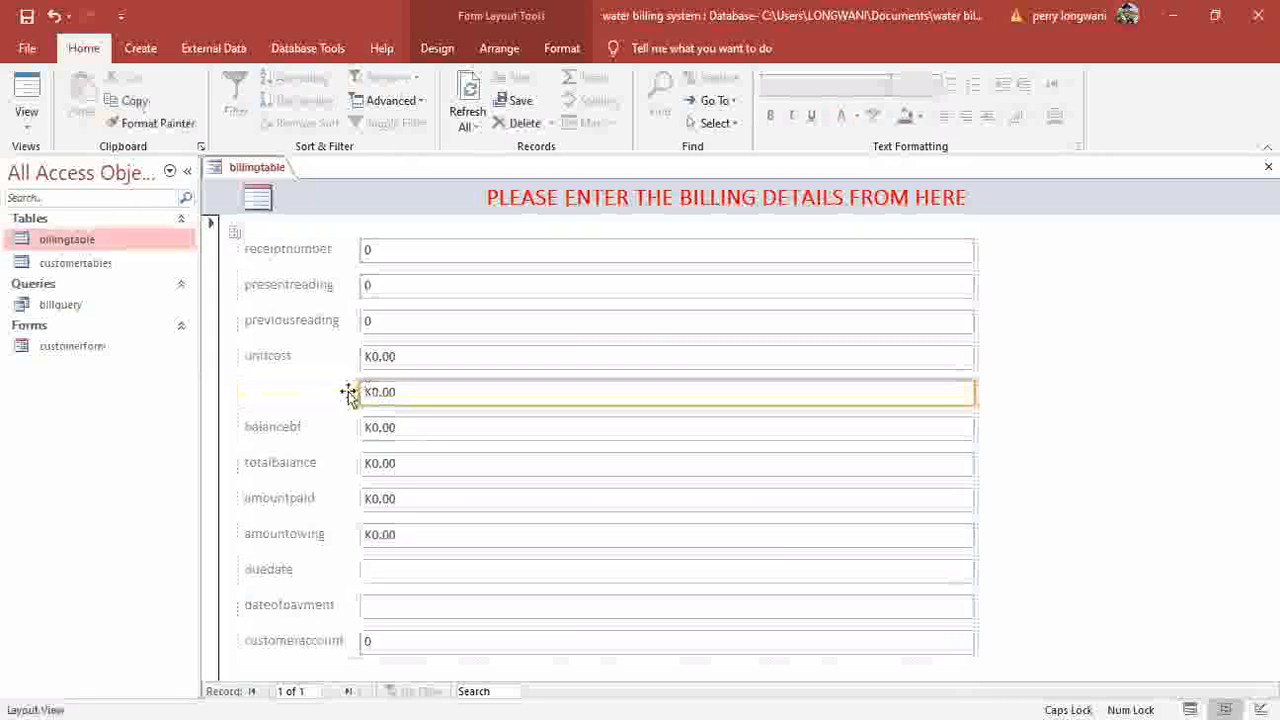
{"action": "left_click", "coordinate": [354, 391]}
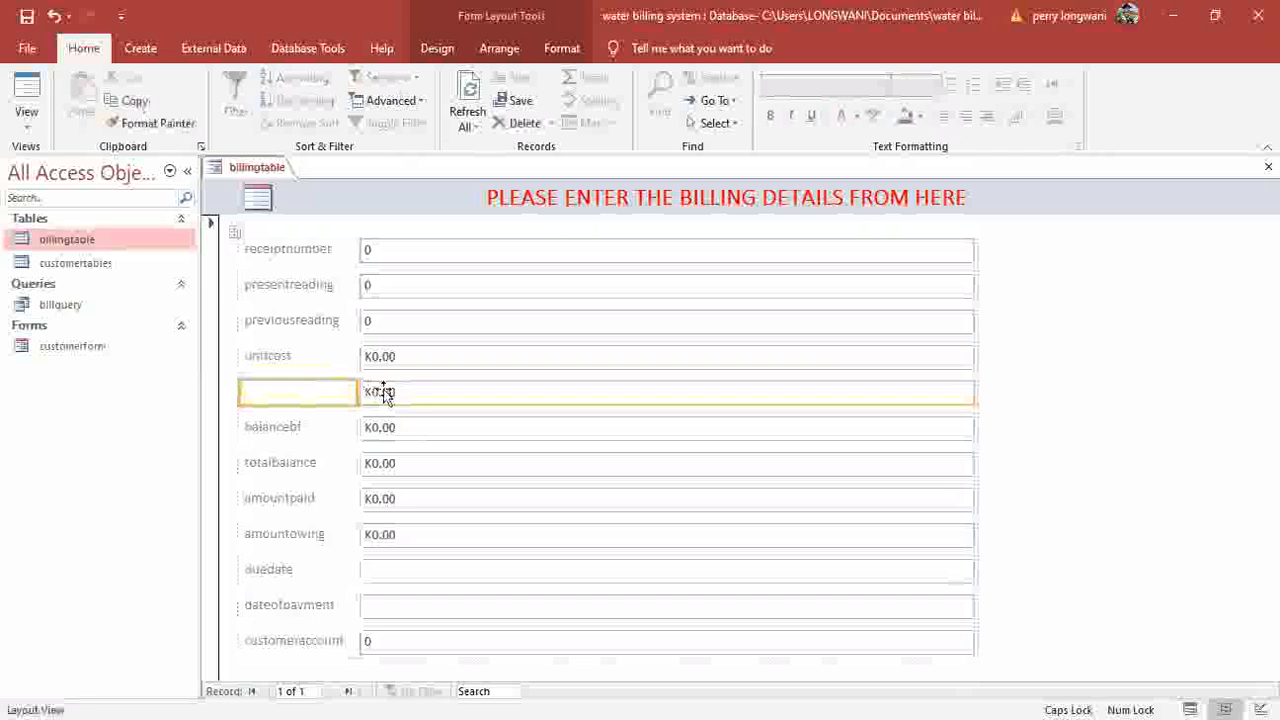
{"action": "left_click", "coordinate": [385, 392]}
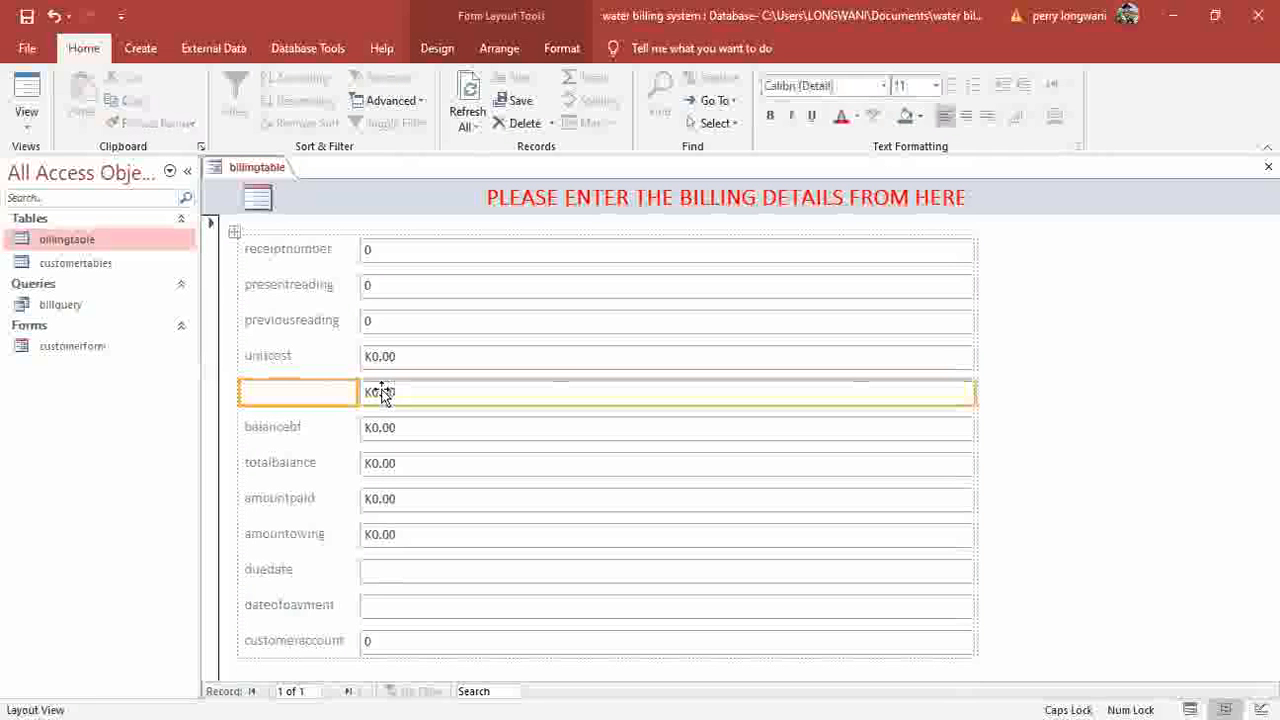
{"action": "key", "text": "Delete"}
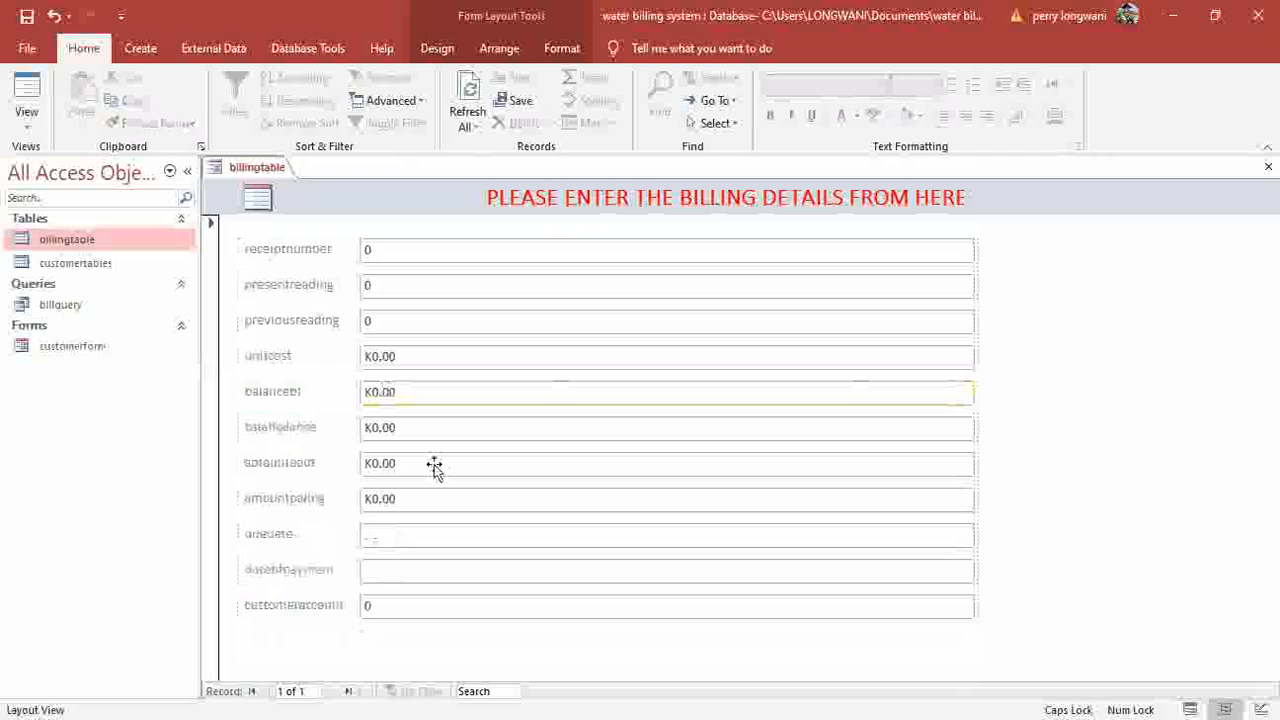
Delete the totalbalance and amountowing rows.
{"action": "left_click", "coordinate": [363, 428]}
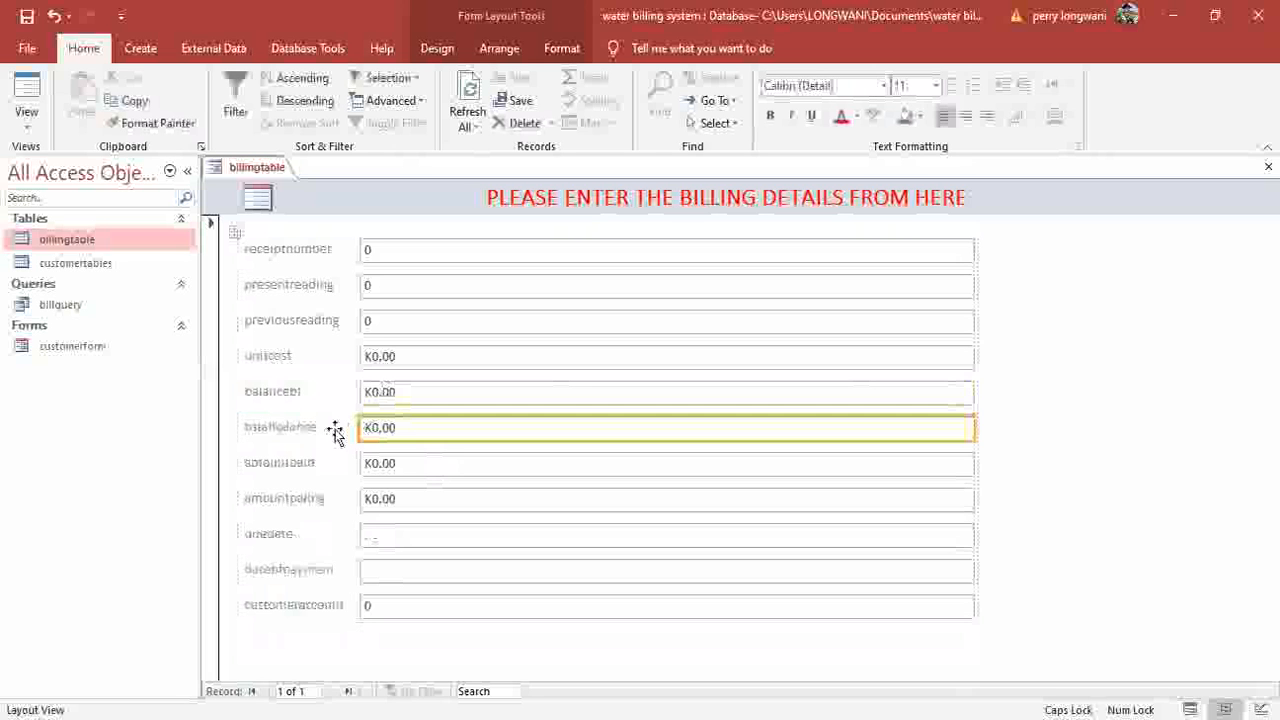
{"action": "left_click", "coordinate": [335, 430]}
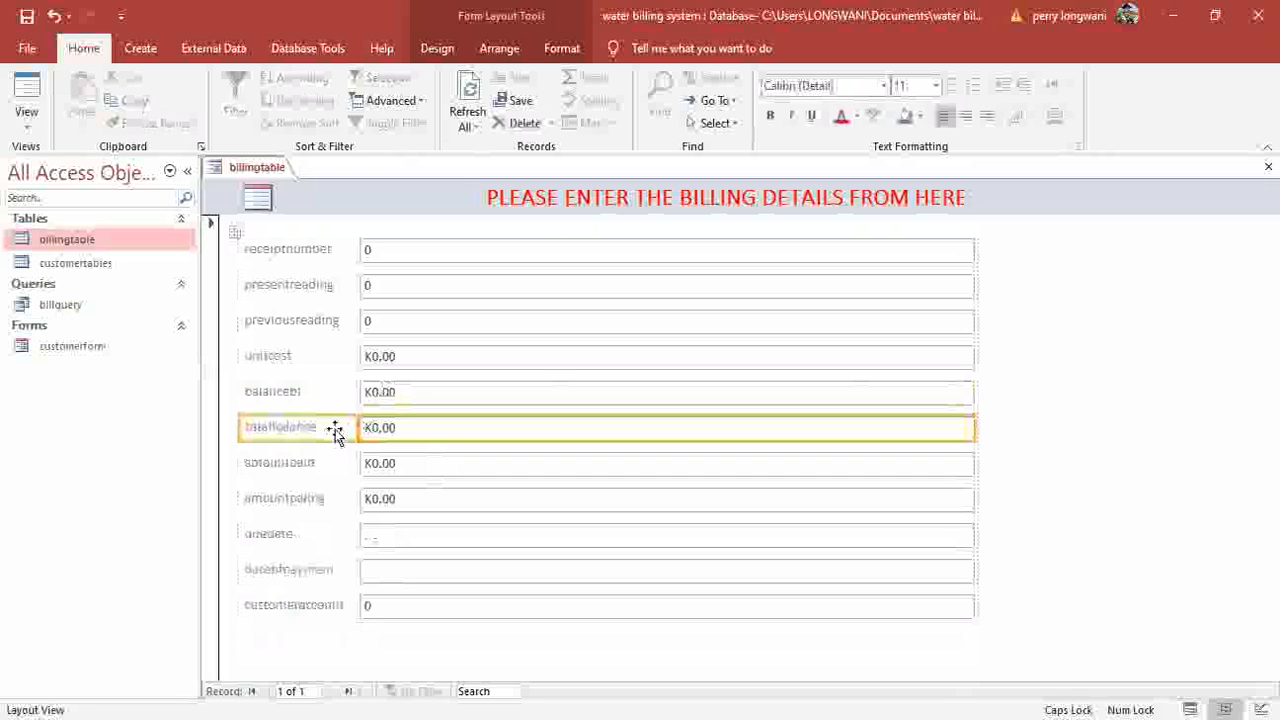
{"action": "key", "text": "Delete"}
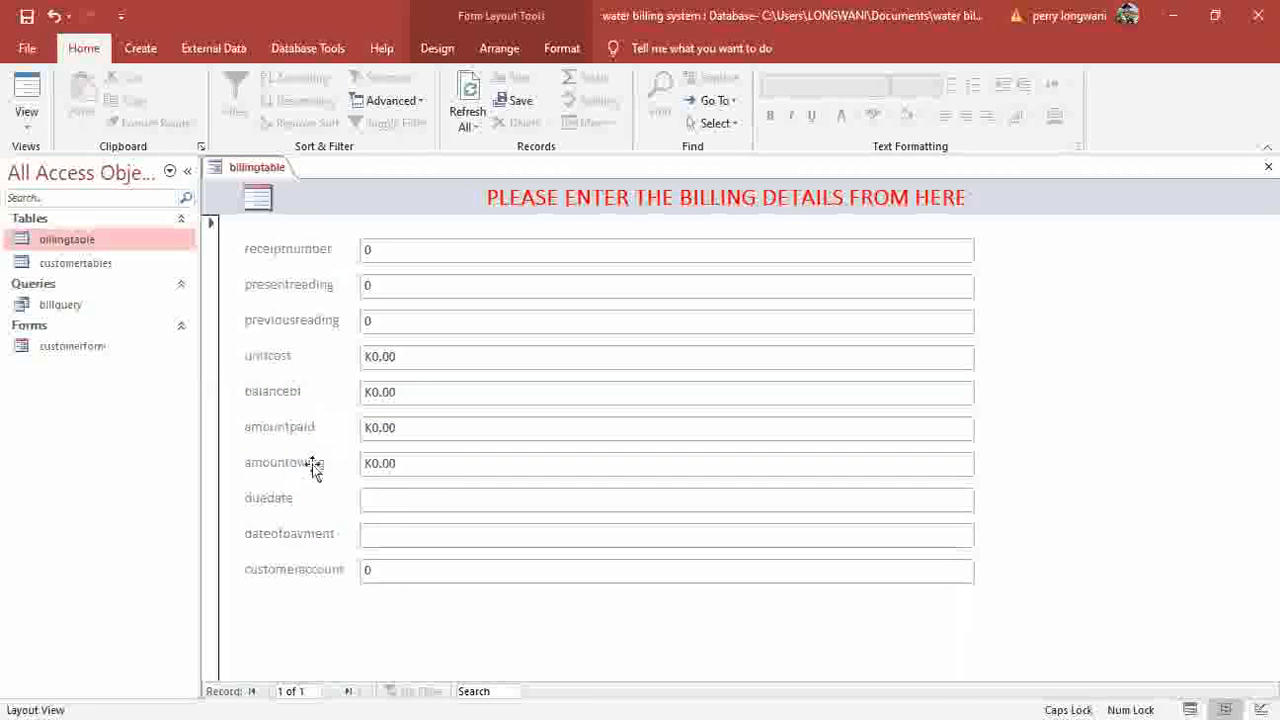
{"action": "left_click", "coordinate": [320, 464]}
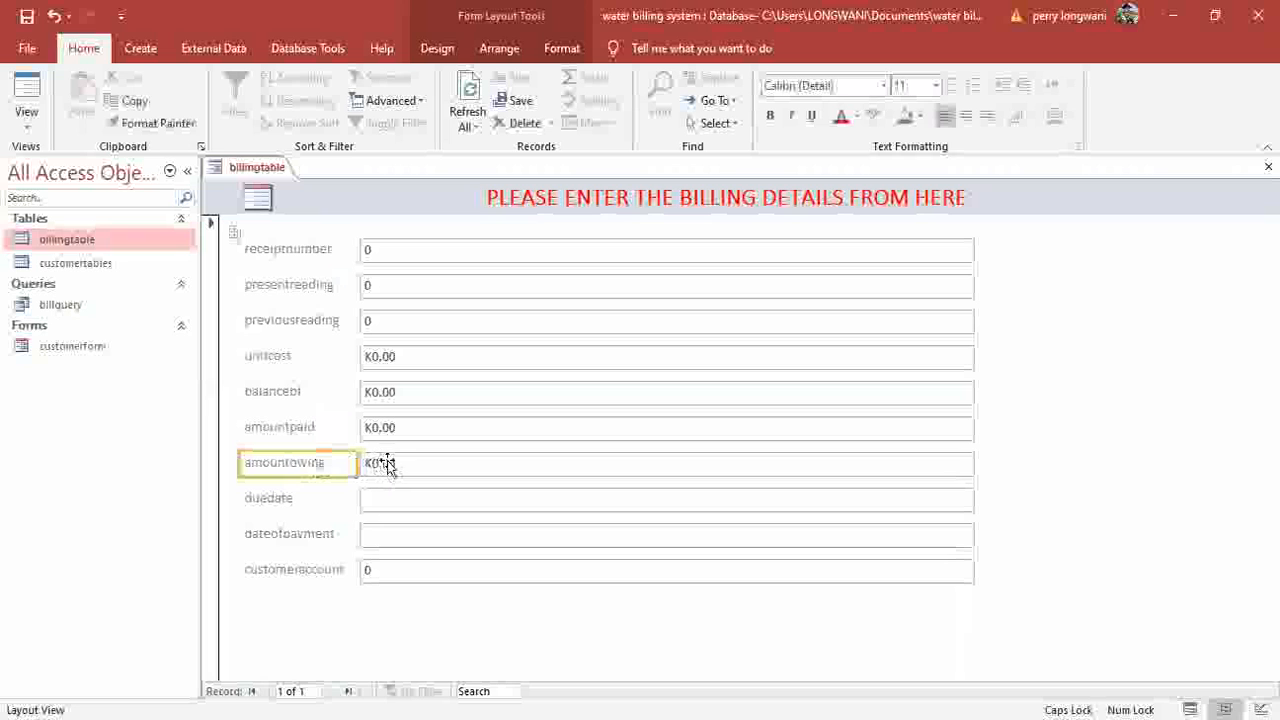
{"action": "left_click", "coordinate": [390, 467]}
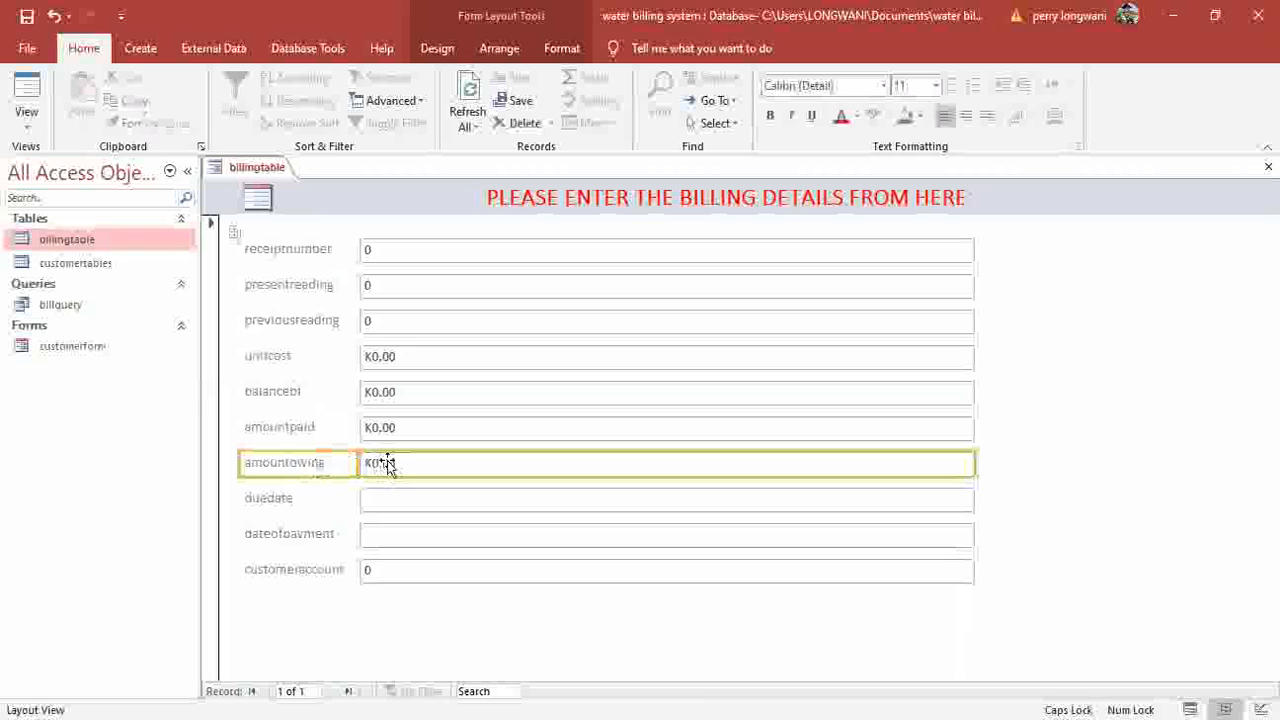
{"action": "key", "text": "Delete"}
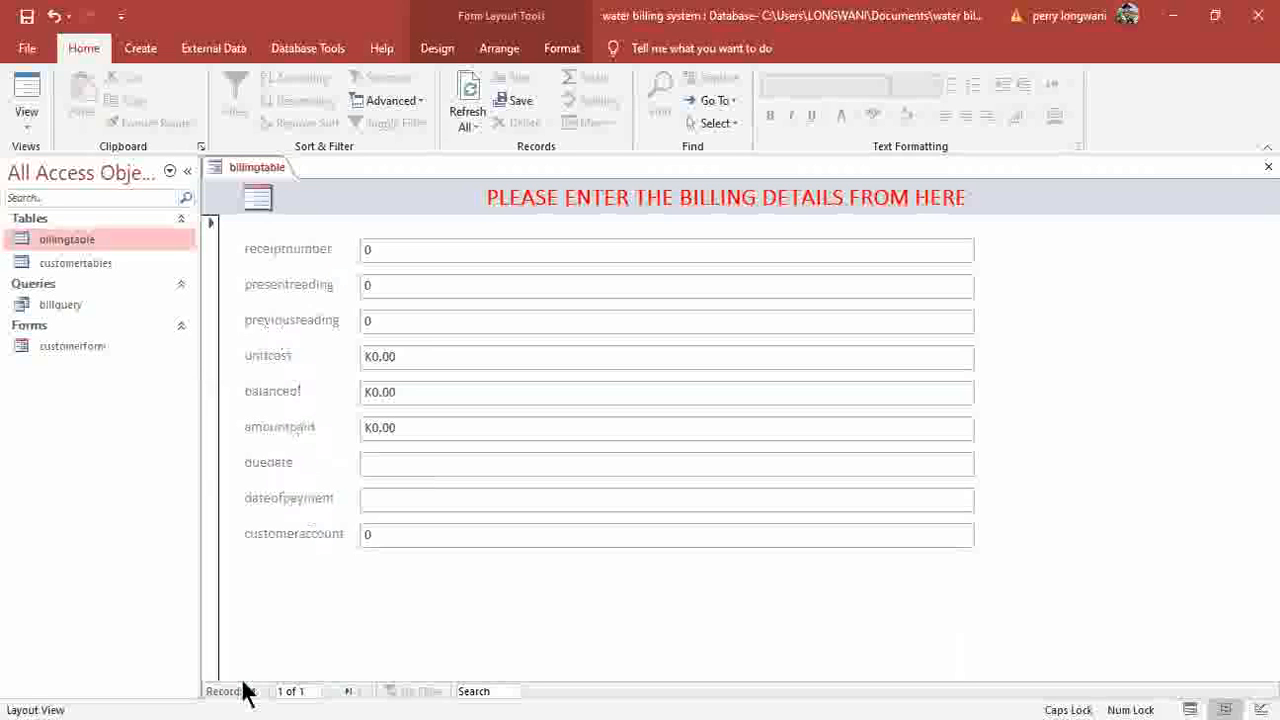
Space out the labels present reading, previous reading and unit cost.
{"action": "left_click", "coordinate": [286, 250]}
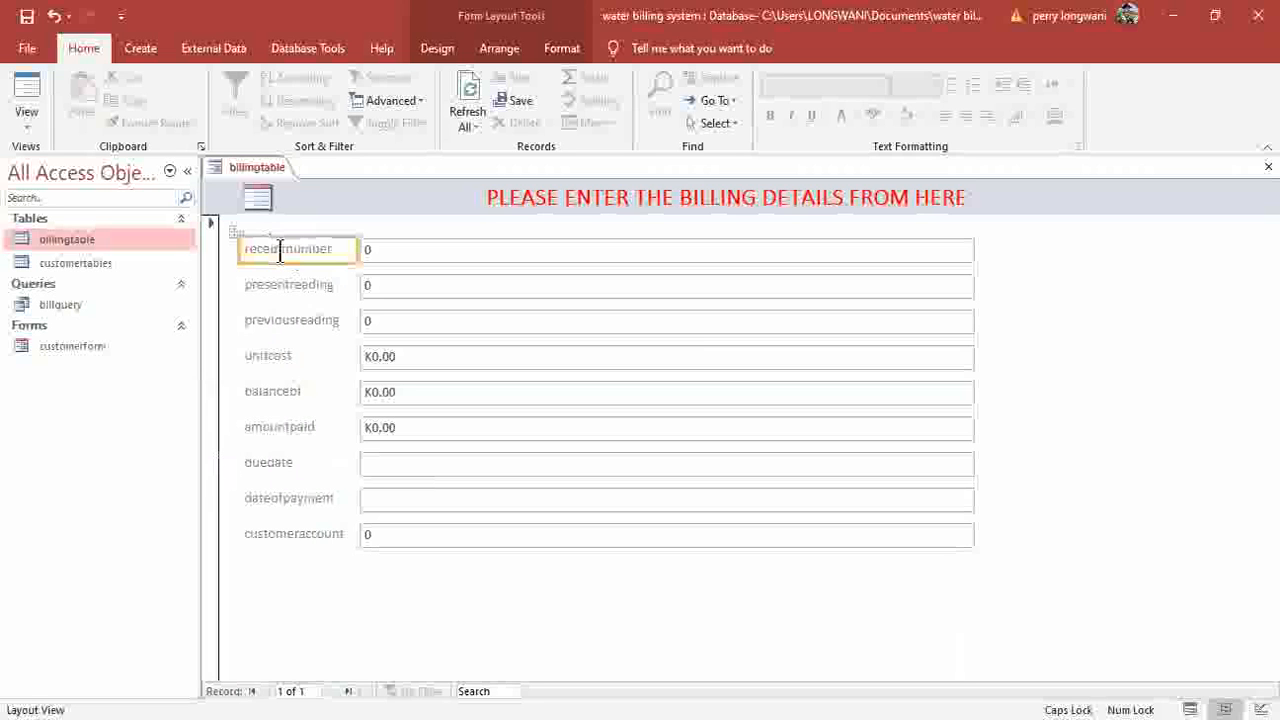
{"action": "left_click", "coordinate": [280, 252]}
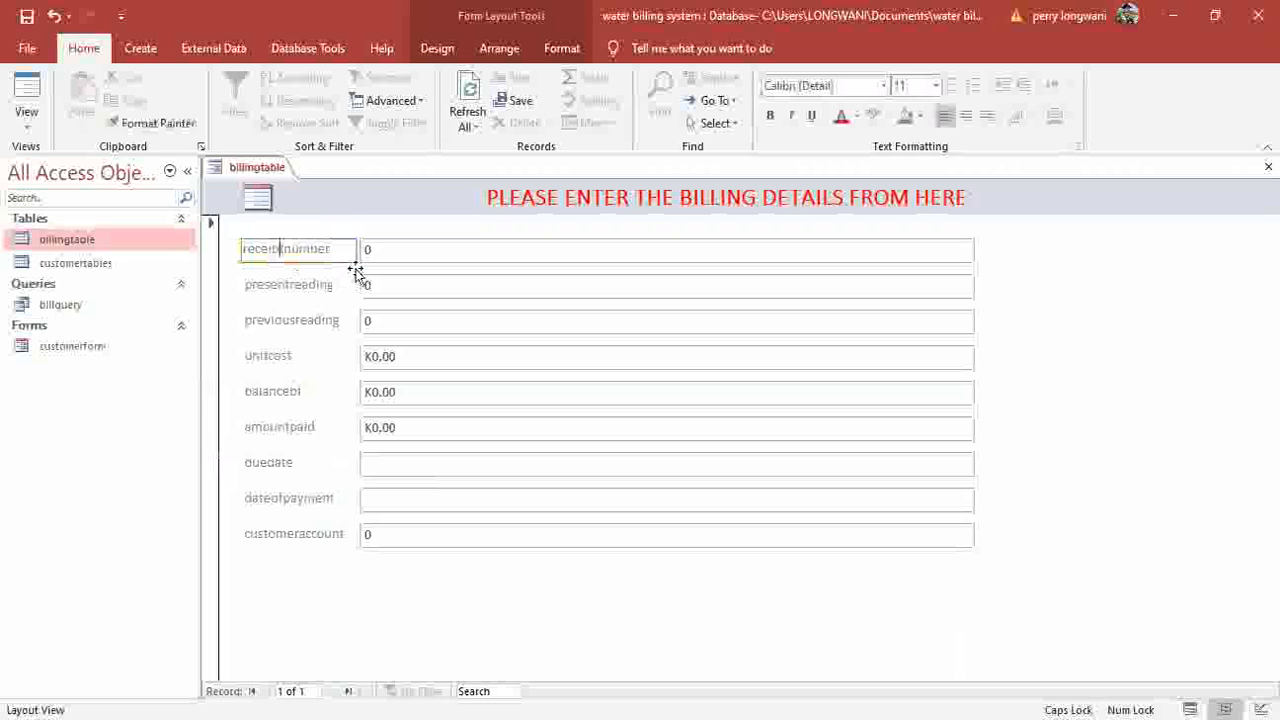
{"action": "left_click", "coordinate": [287, 285]}
{"action": "left_click", "coordinate": [287, 285]}
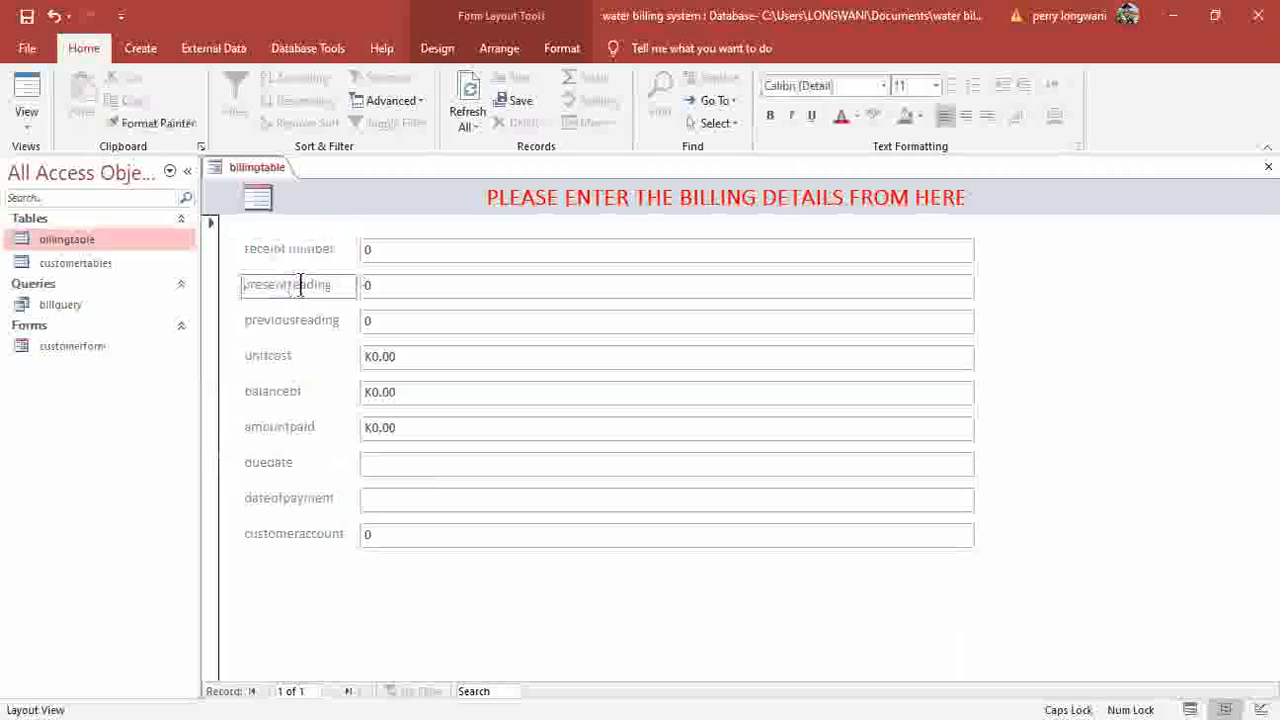
{"action": "left_click", "coordinate": [295, 320]}
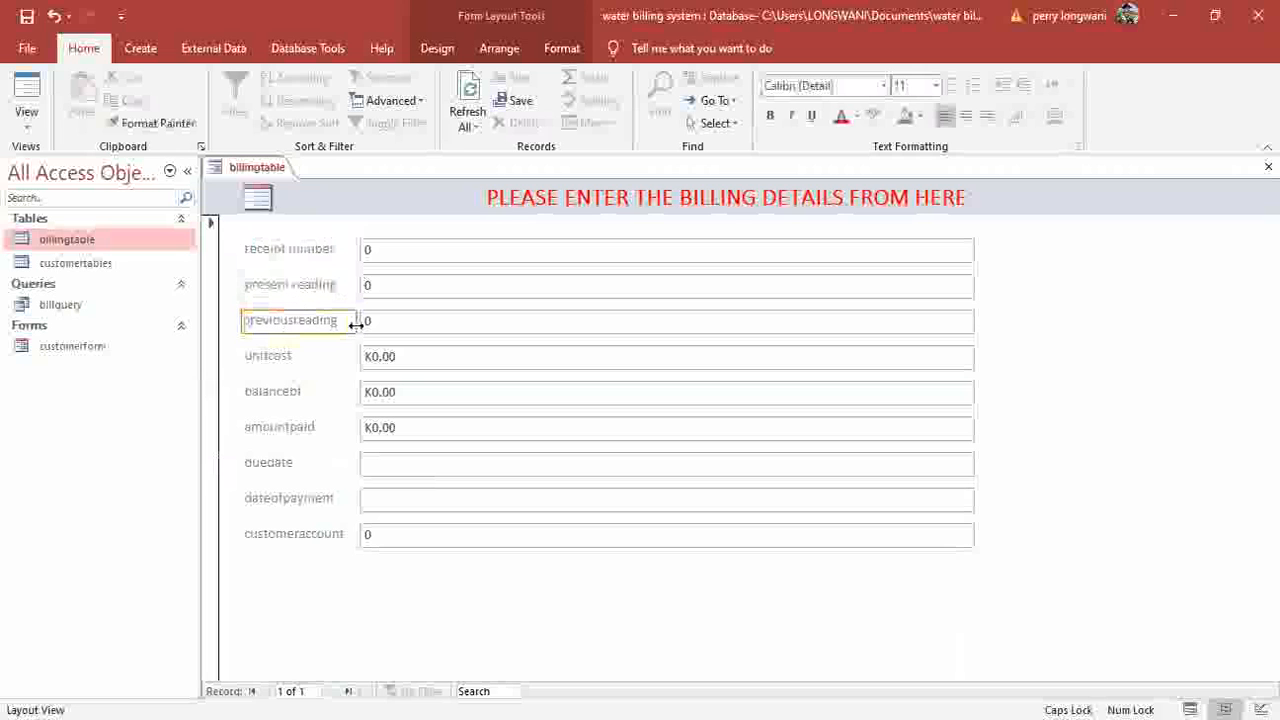
{"action": "left_click", "coordinate": [264, 357]}
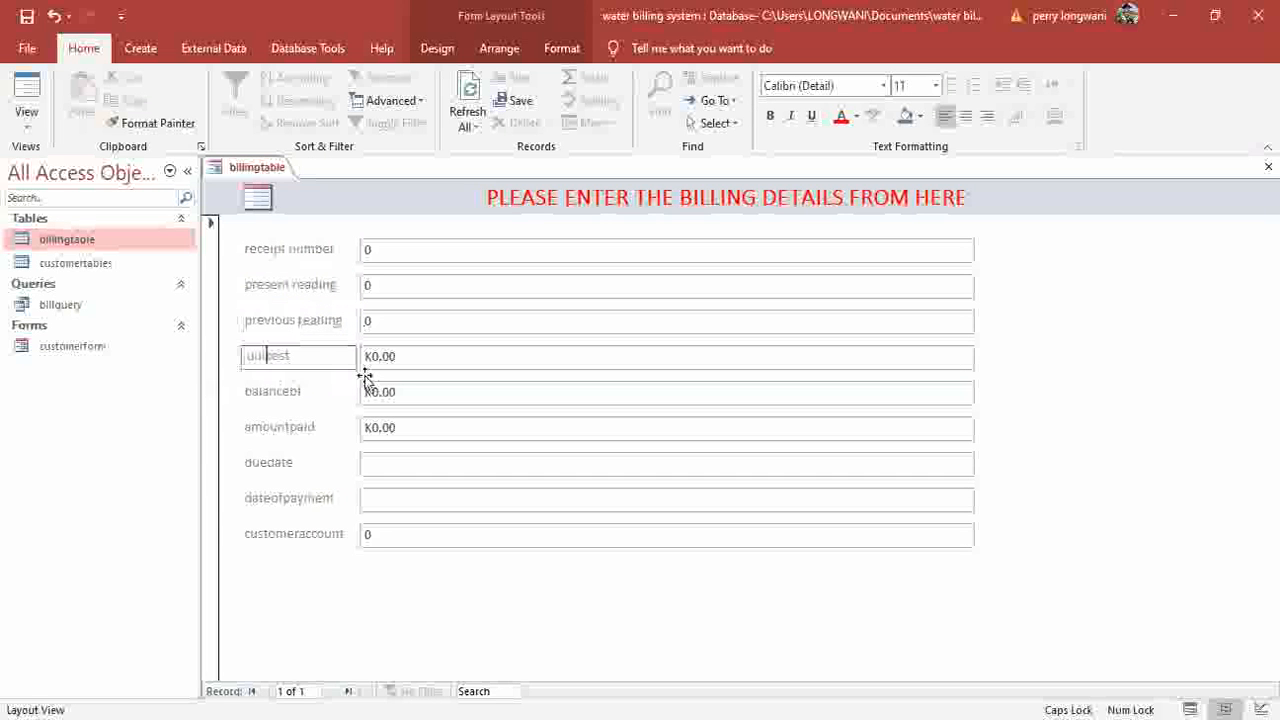
Space out amount paid, due date, date of payment and customer account labels.
{"action": "left_click", "coordinate": [274, 425]}
{"action": "key", "text": "Right"}
{"action": "left_click", "coordinate": [272, 463]}
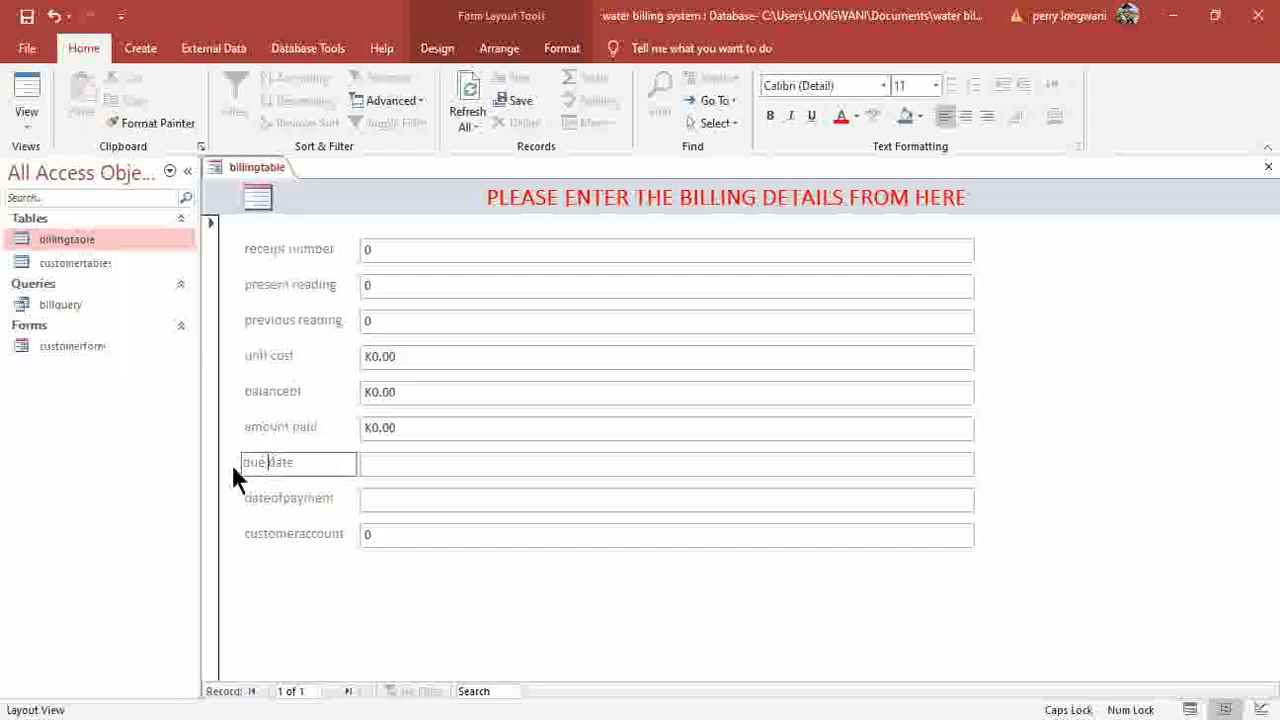
{"action": "left_click", "coordinate": [276, 499]}
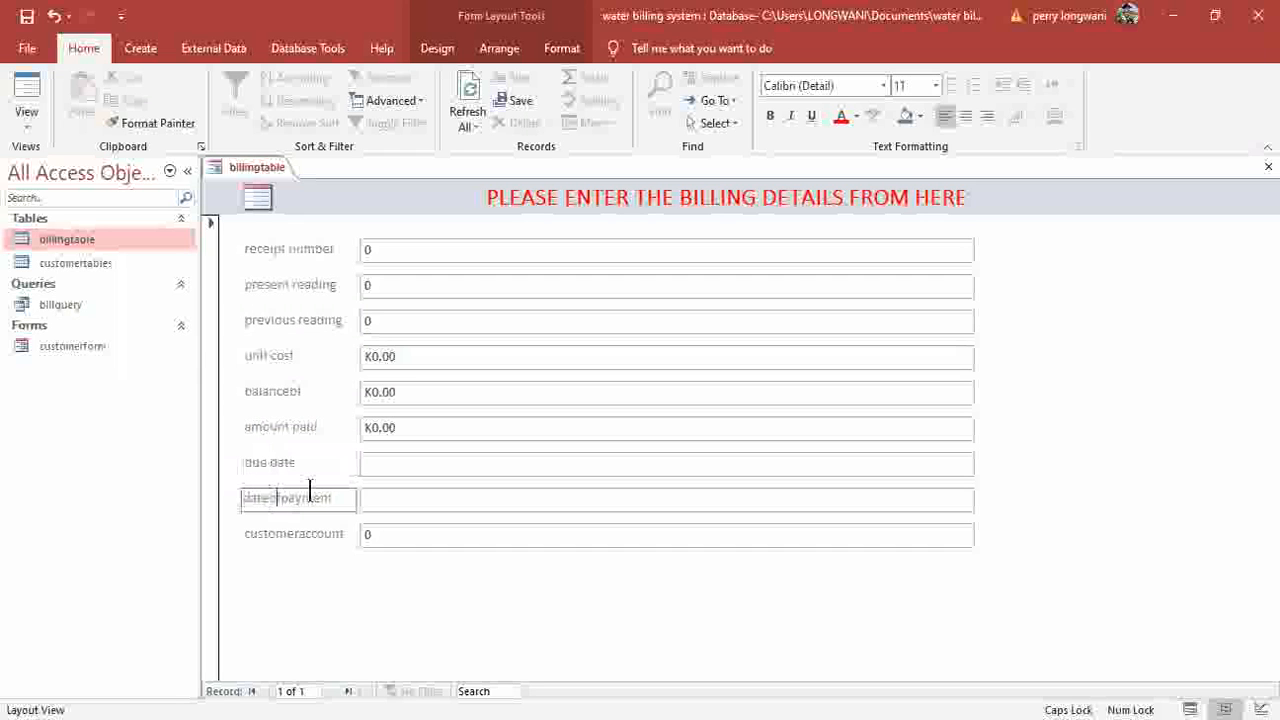
{"action": "left_click", "coordinate": [281, 497]}
{"action": "left_click", "coordinate": [297, 533]}
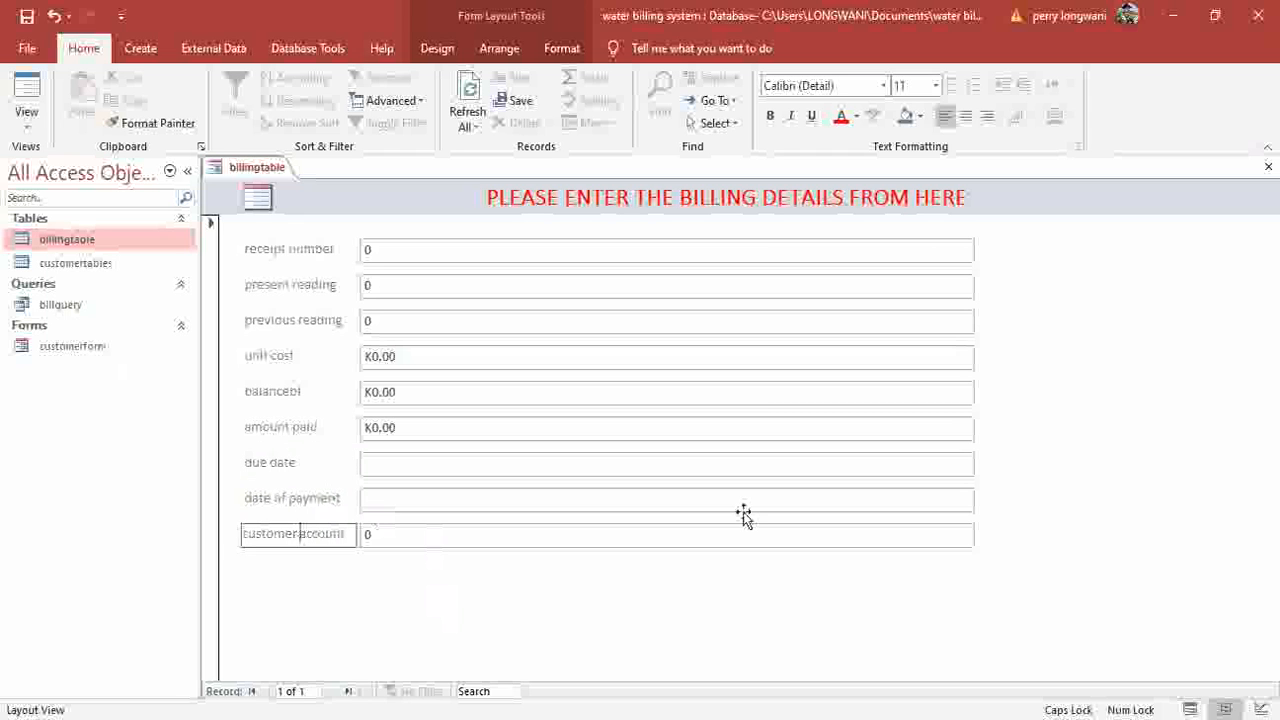
{"action": "left_click", "coordinate": [200, 223]}
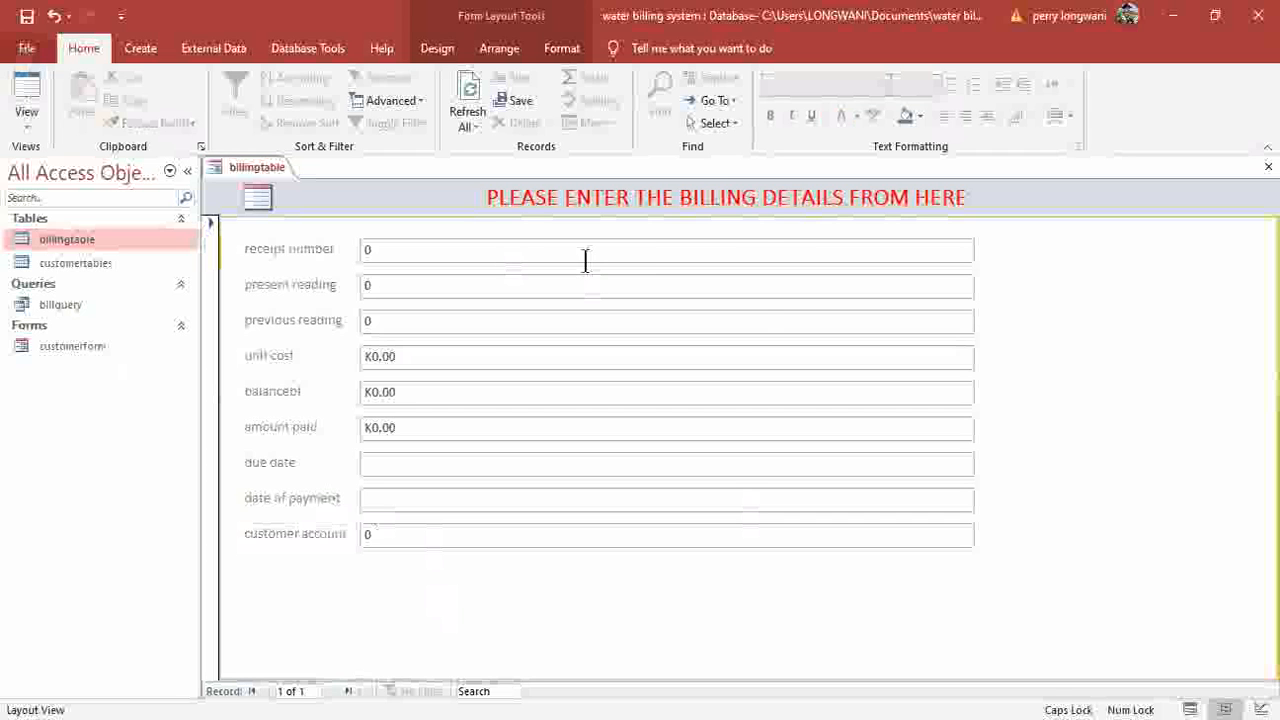
Save the new form as 'billingform' and close it.
{"action": "key", "text": "ctrl+s"}
{"action": "key", "text": "BackSpace"}
{"action": "type", "text": "FOR"}
{"action": "key", "text": "BackSpace"}
{"action": "key", "text": "BackSpace"}
{"action": "key", "text": "BackSpace"}
{"action": "key", "text": "Caps_Lock"}
{"action": "type", "text": "form"}
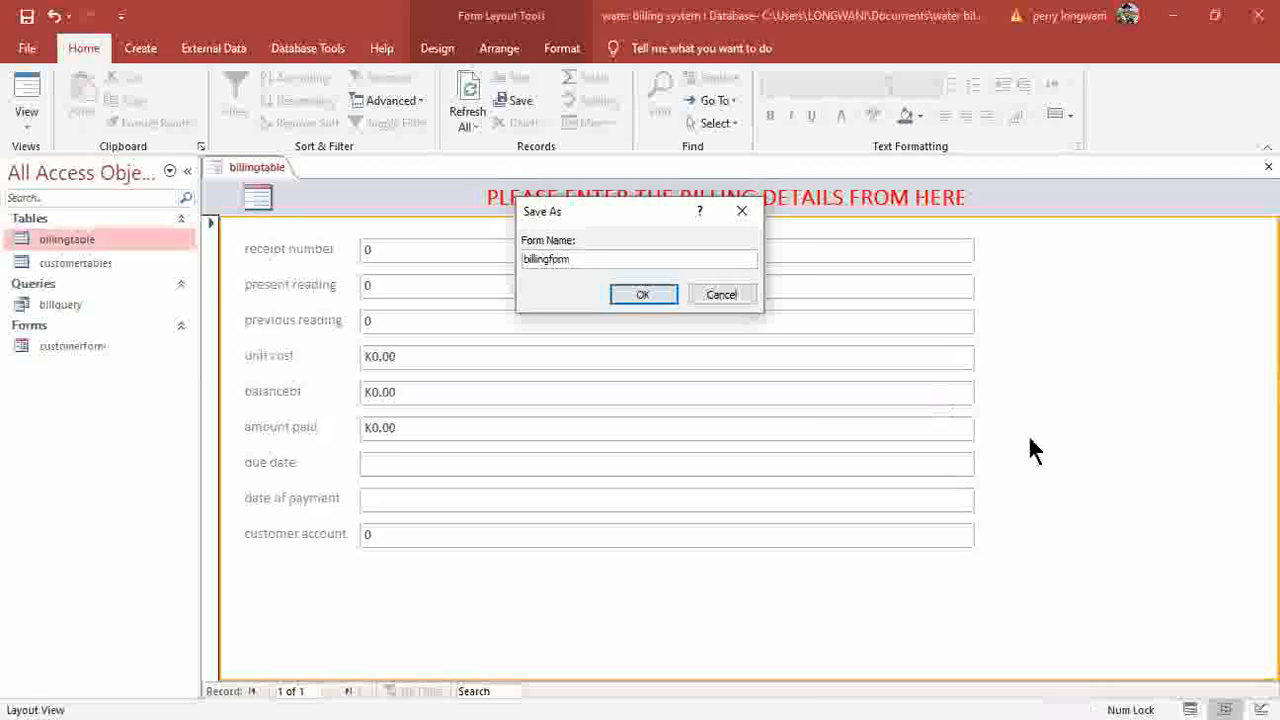
{"action": "key", "text": "Return"}
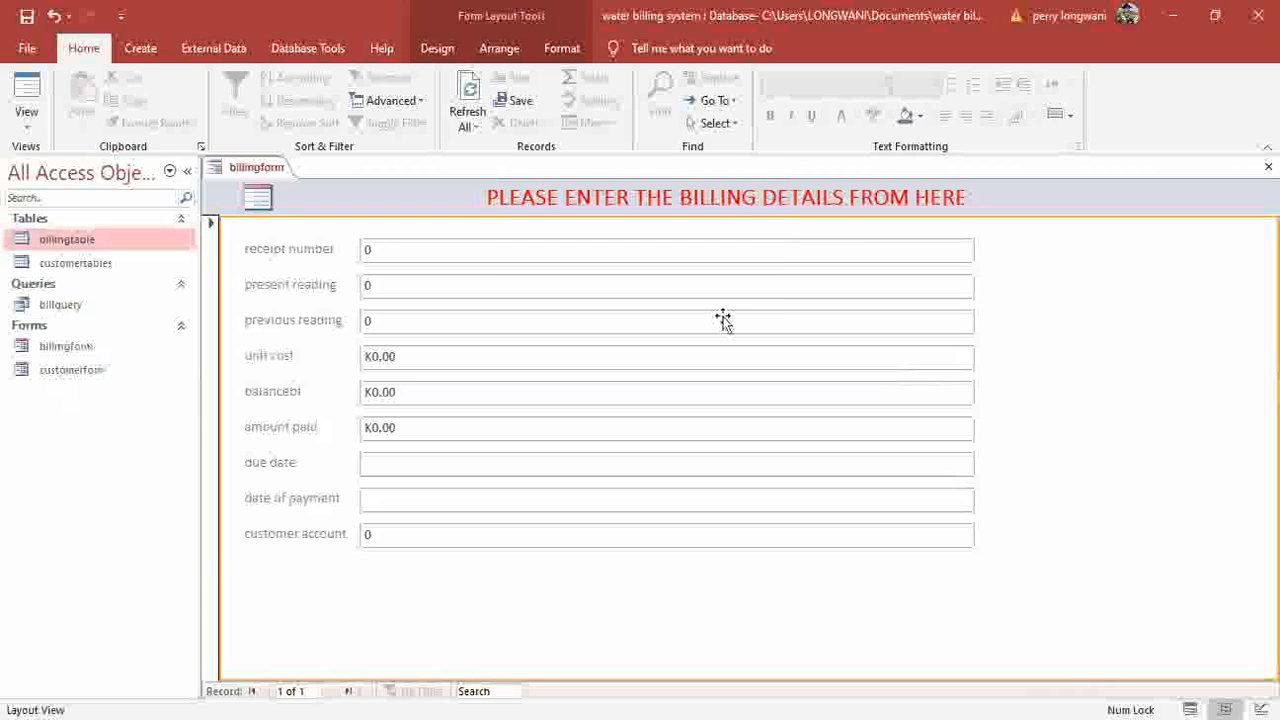
{"action": "key", "text": "ctrl+w"}
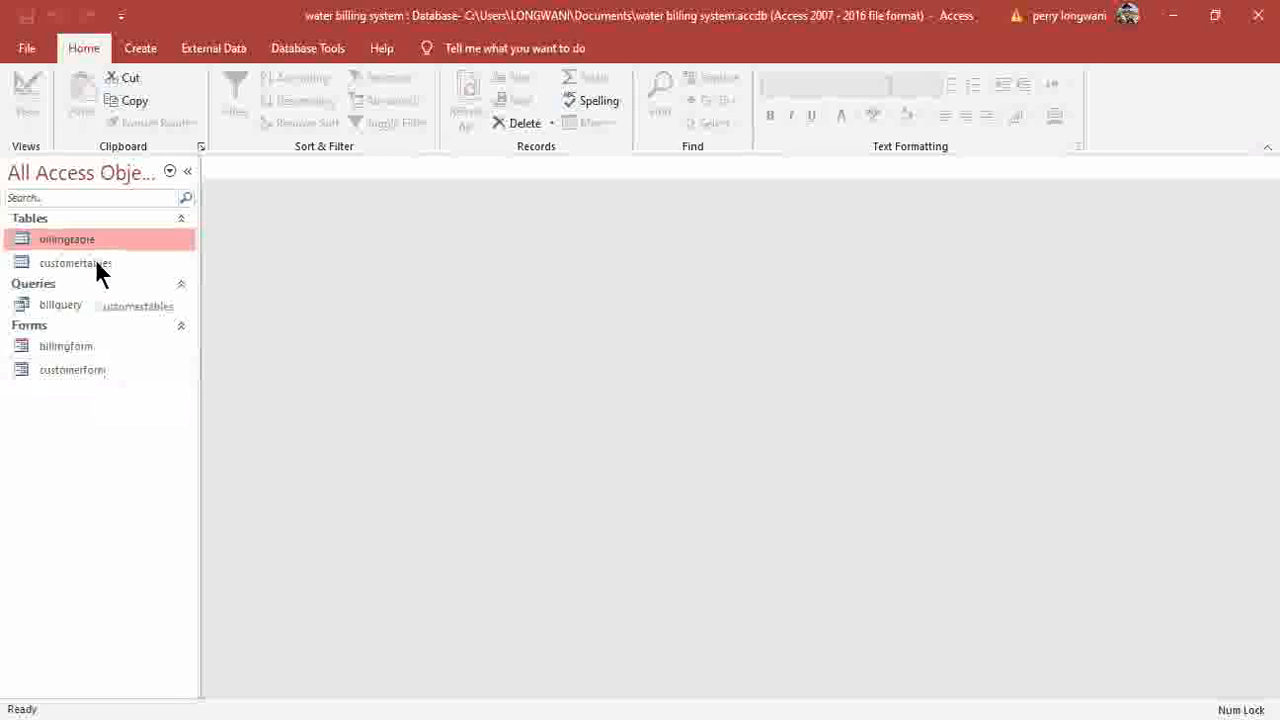
Open customerform and enter the first customer's account number and first, middle and last names.
{"action": "double_click", "coordinate": [80, 369]}
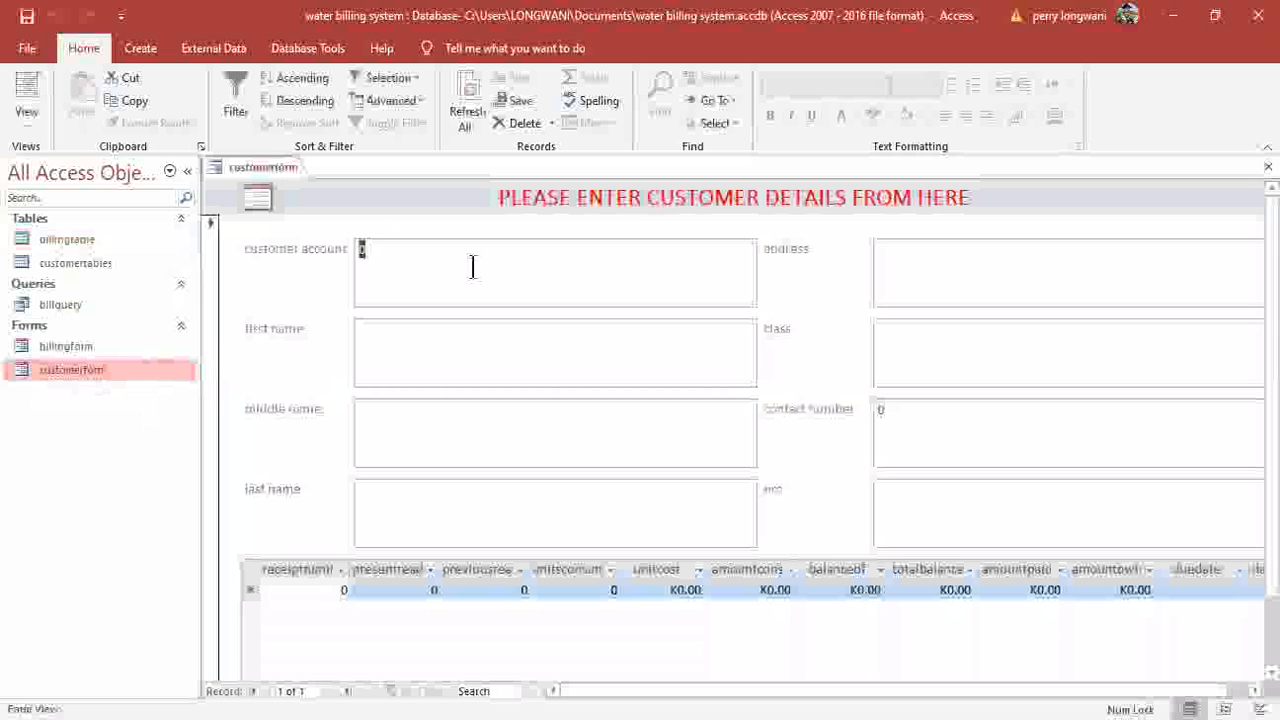
{"action": "type", "text": "100"}
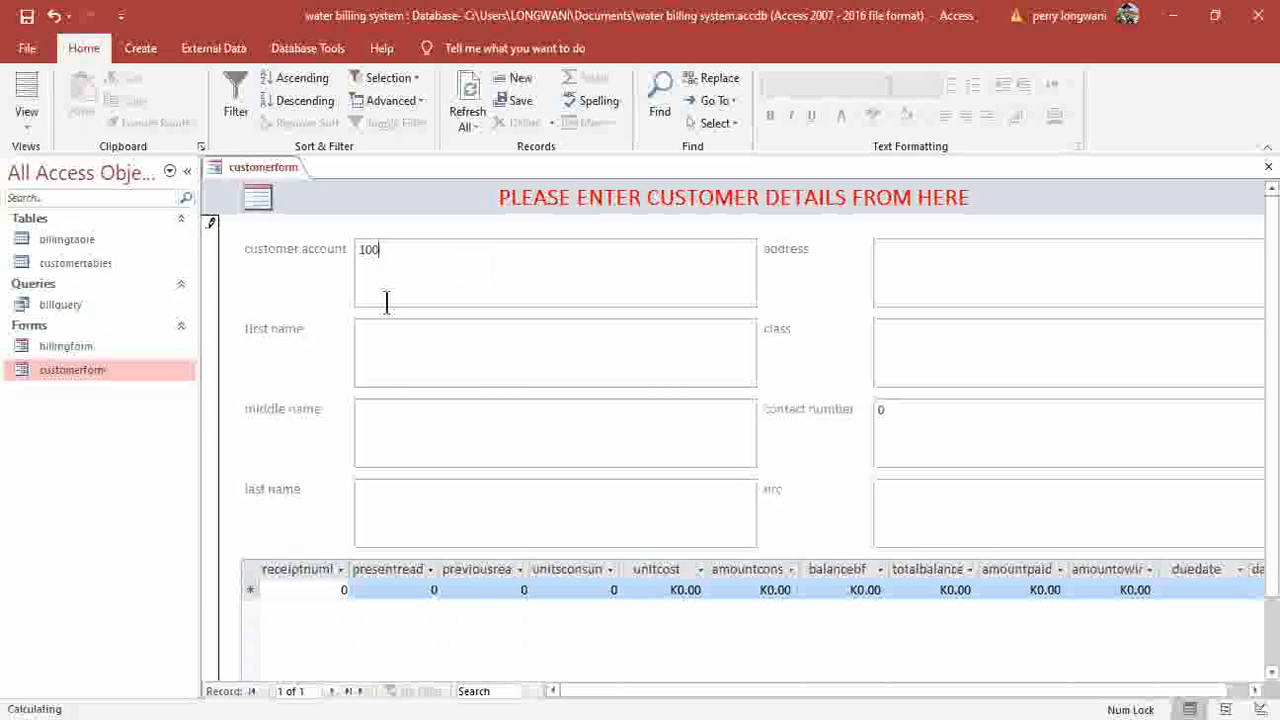
{"action": "left_click", "coordinate": [410, 344]}
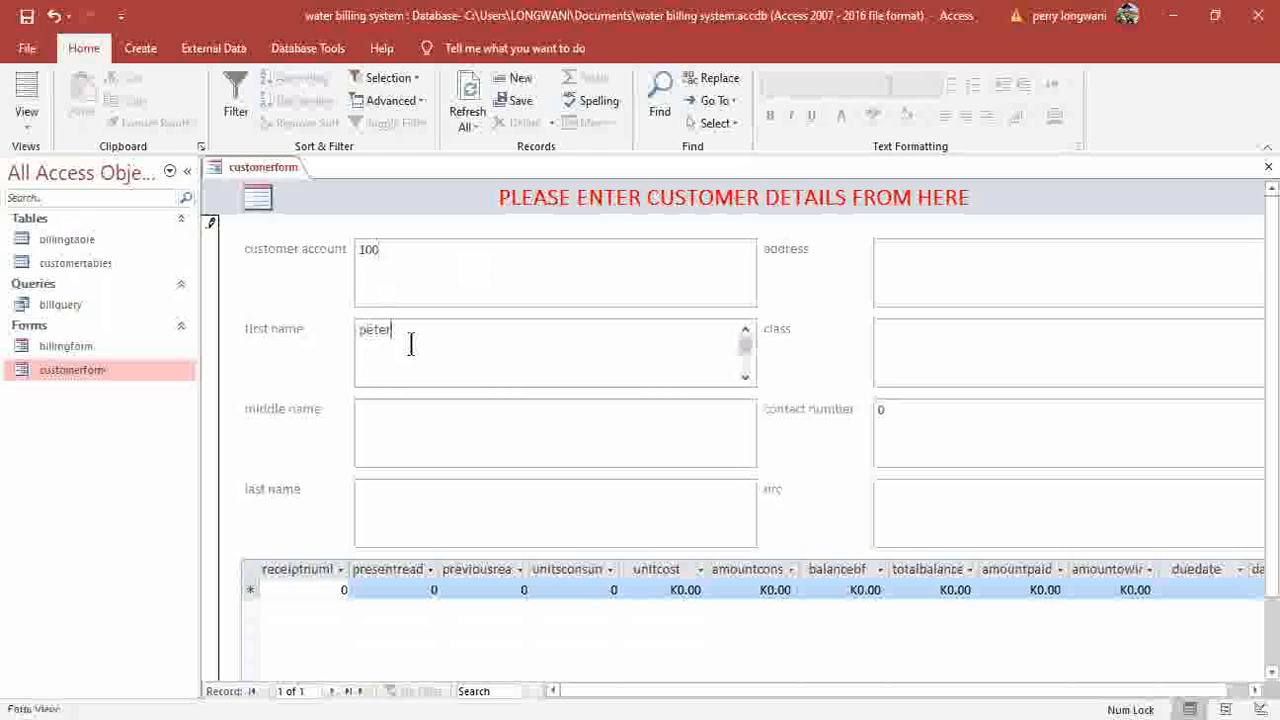
{"action": "left_click", "coordinate": [435, 437]}
{"action": "left_click", "coordinate": [426, 500]}
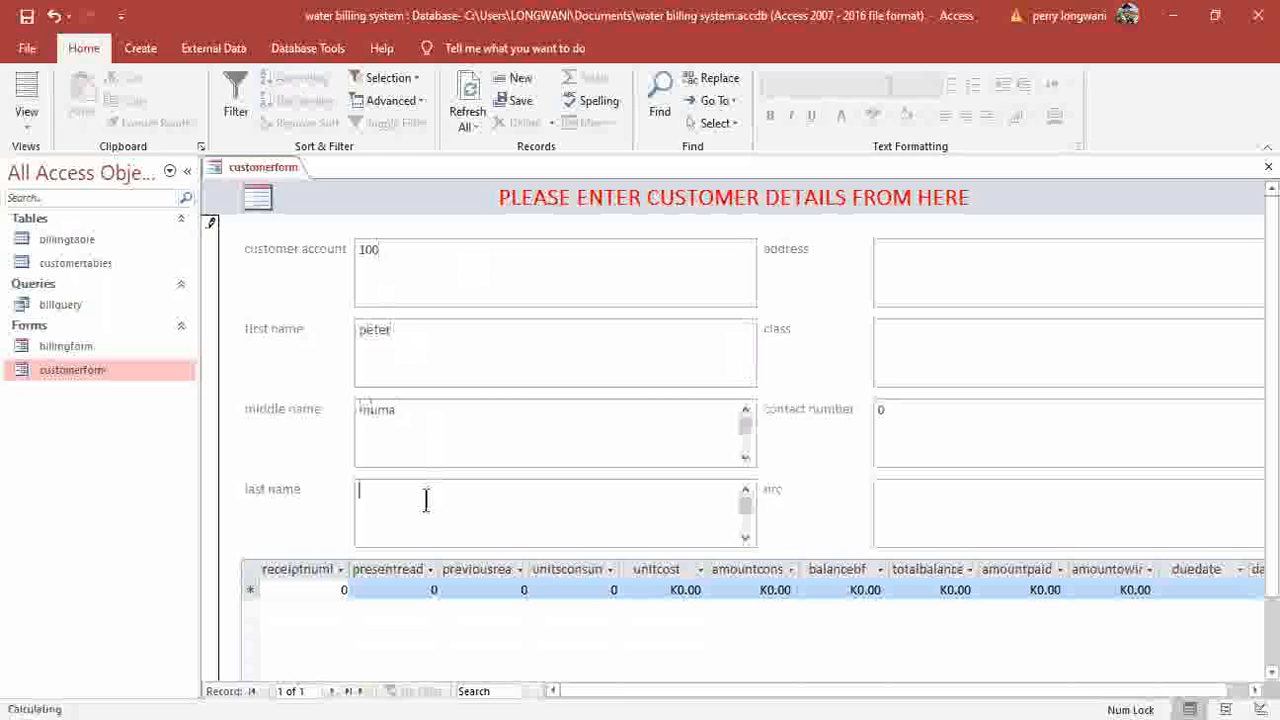
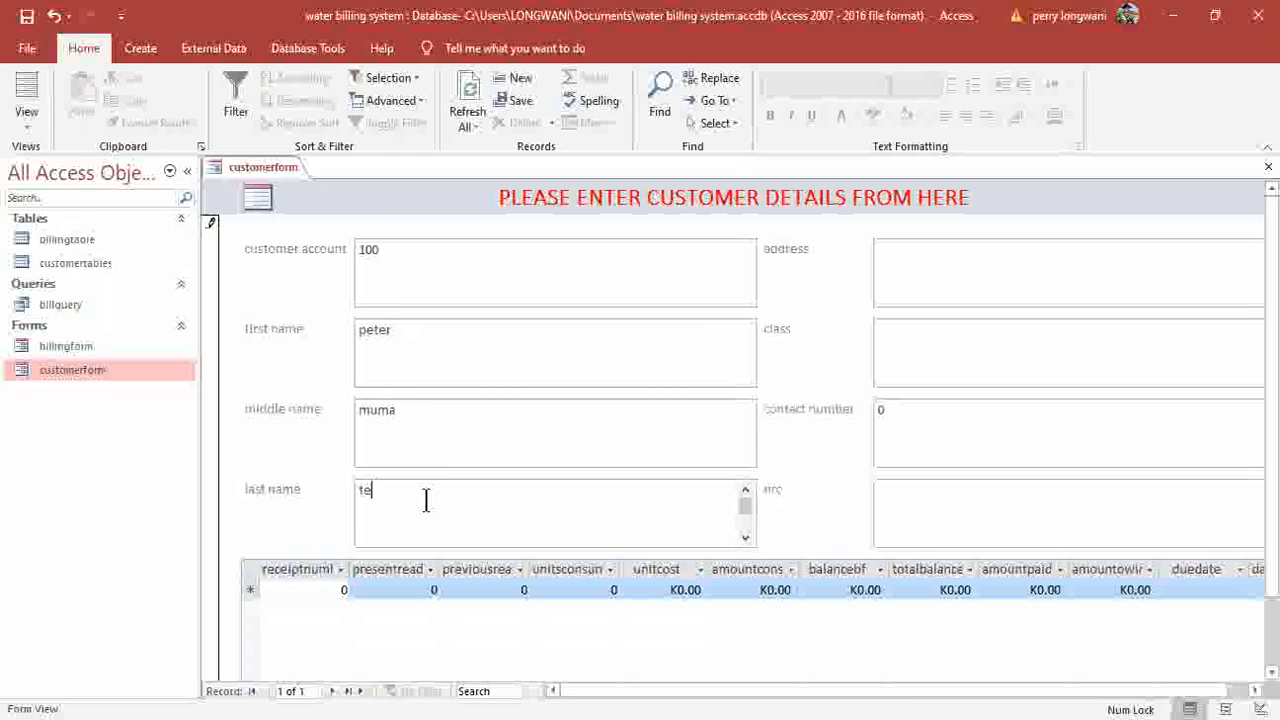
Fill in the customer's address, class low, contact number and NRC, then move to a new record.
{"action": "left_click", "coordinate": [949, 283]}
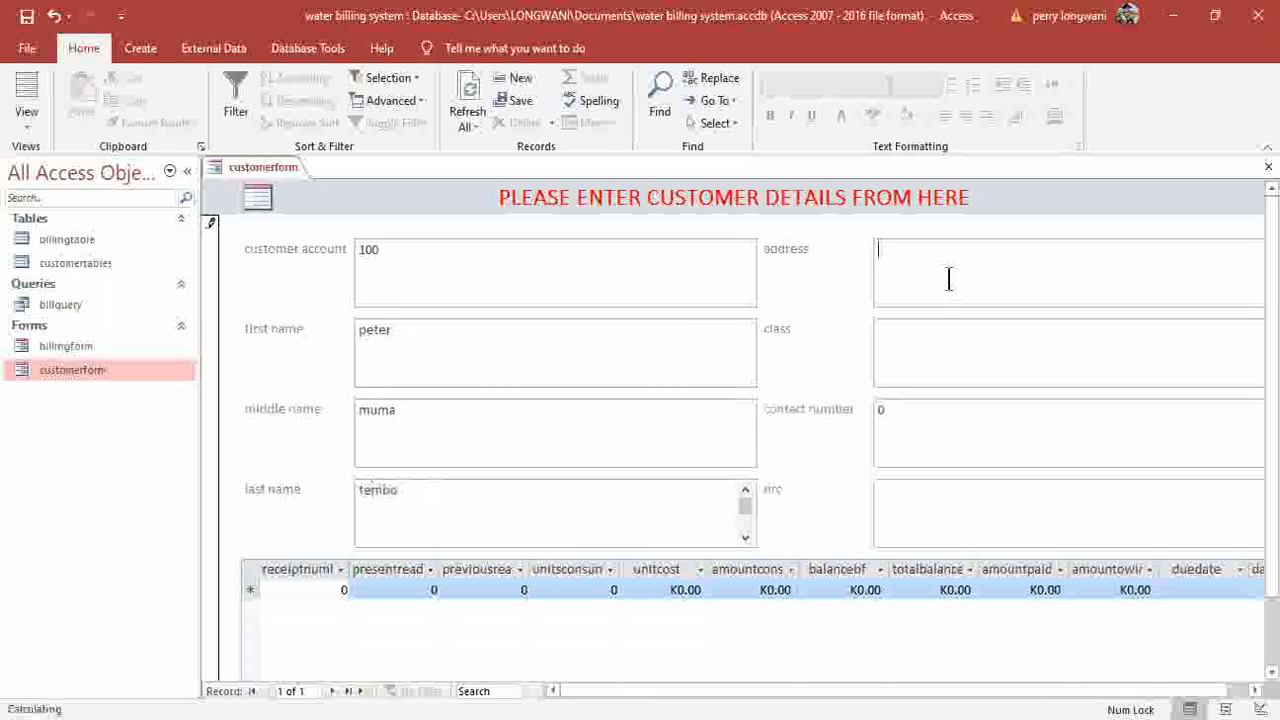
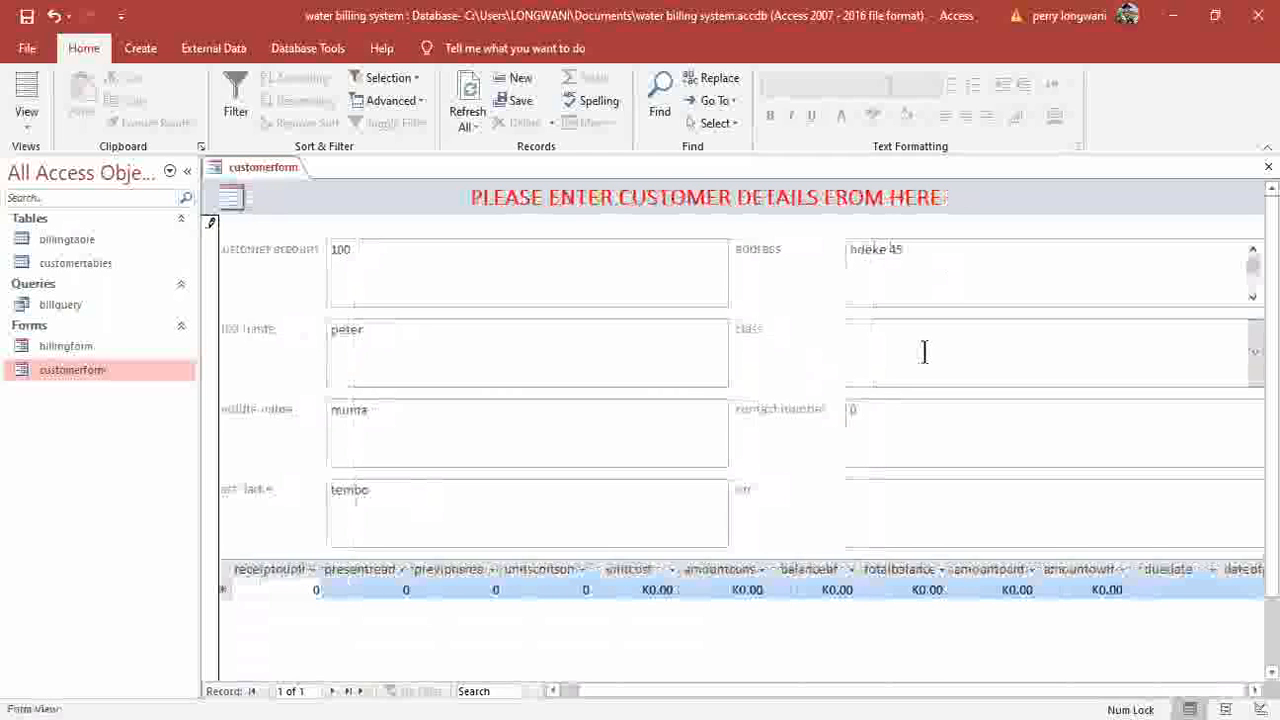
{"action": "key", "text": "Tab"}
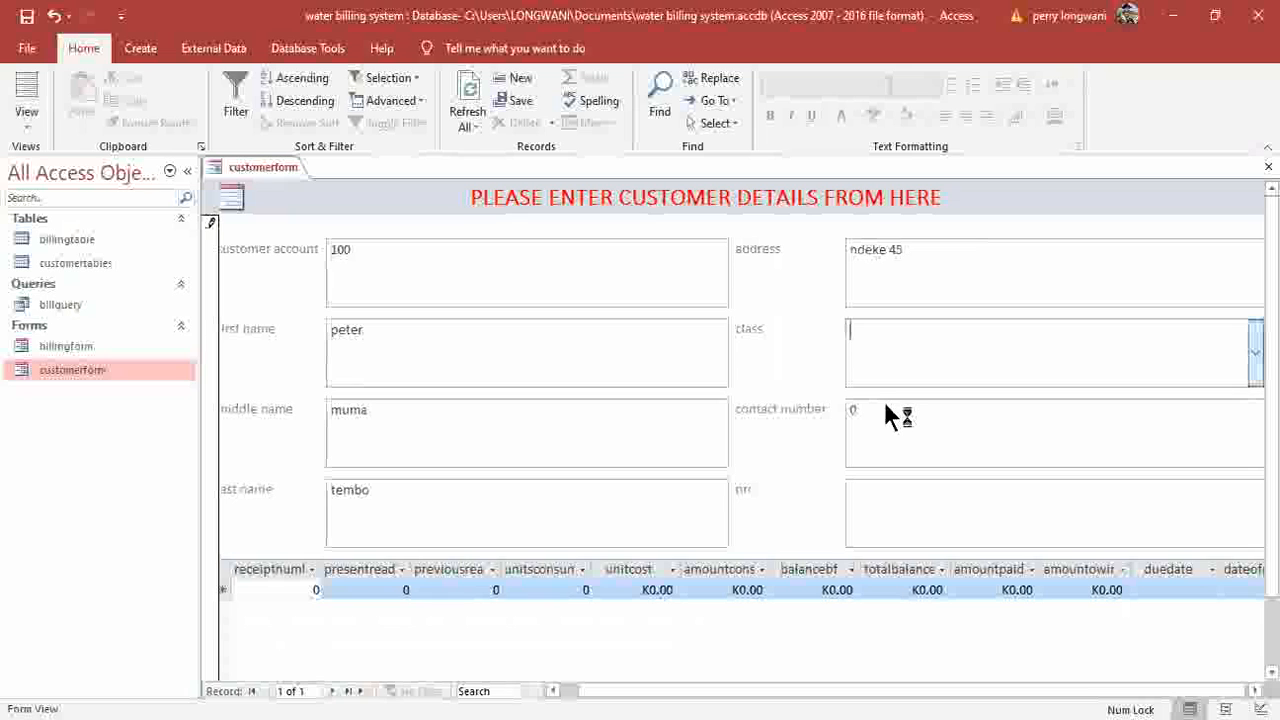
{"action": "key", "text": "F4"}
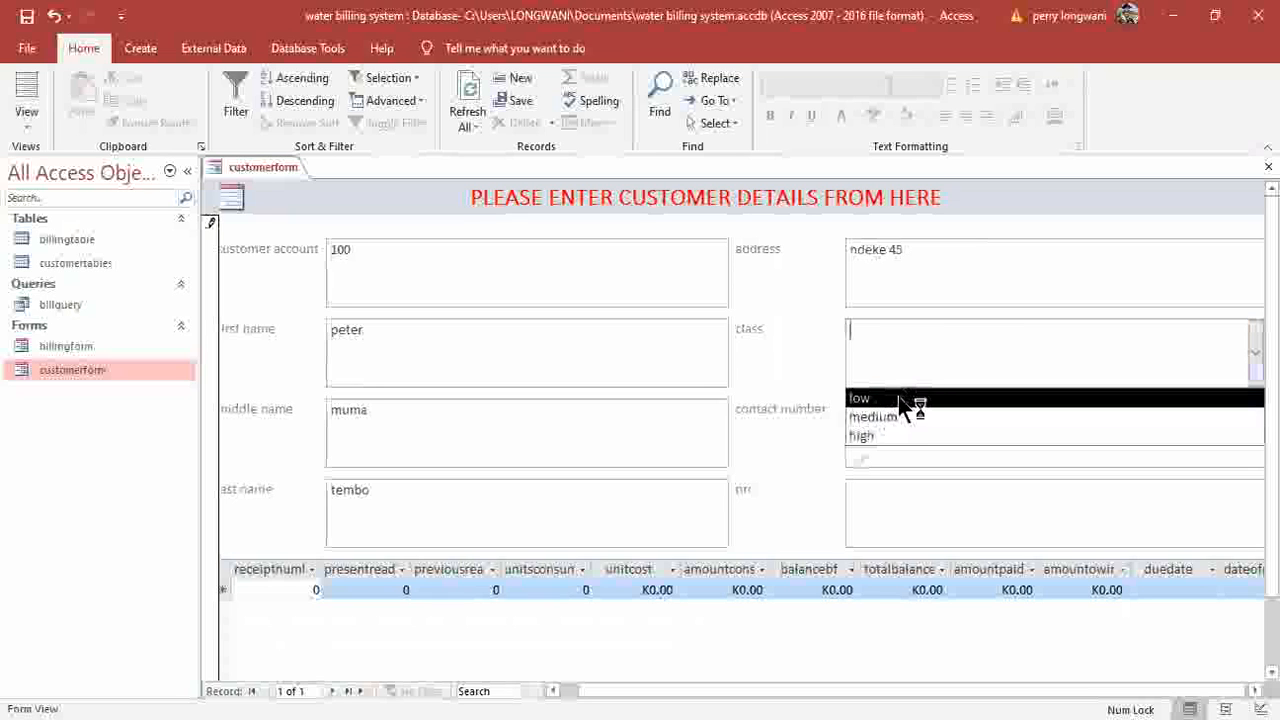
{"action": "left_click", "coordinate": [898, 398]}
{"action": "left_click", "coordinate": [901, 421]}
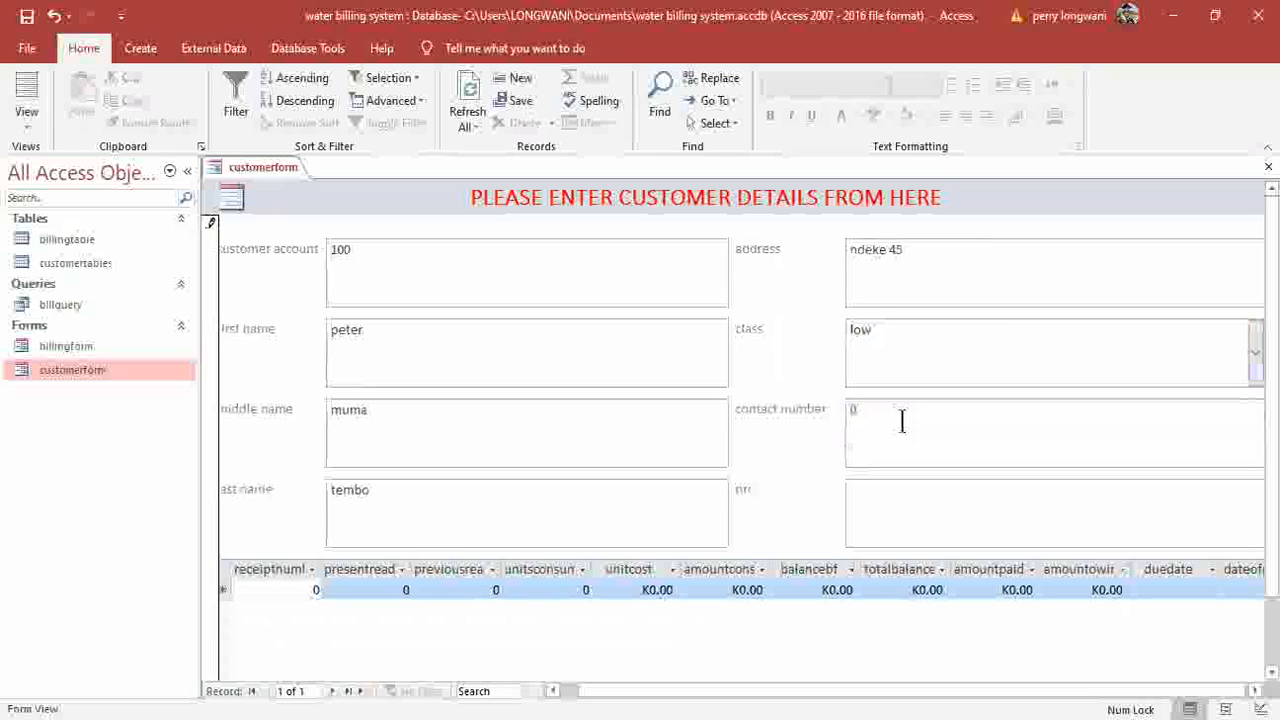
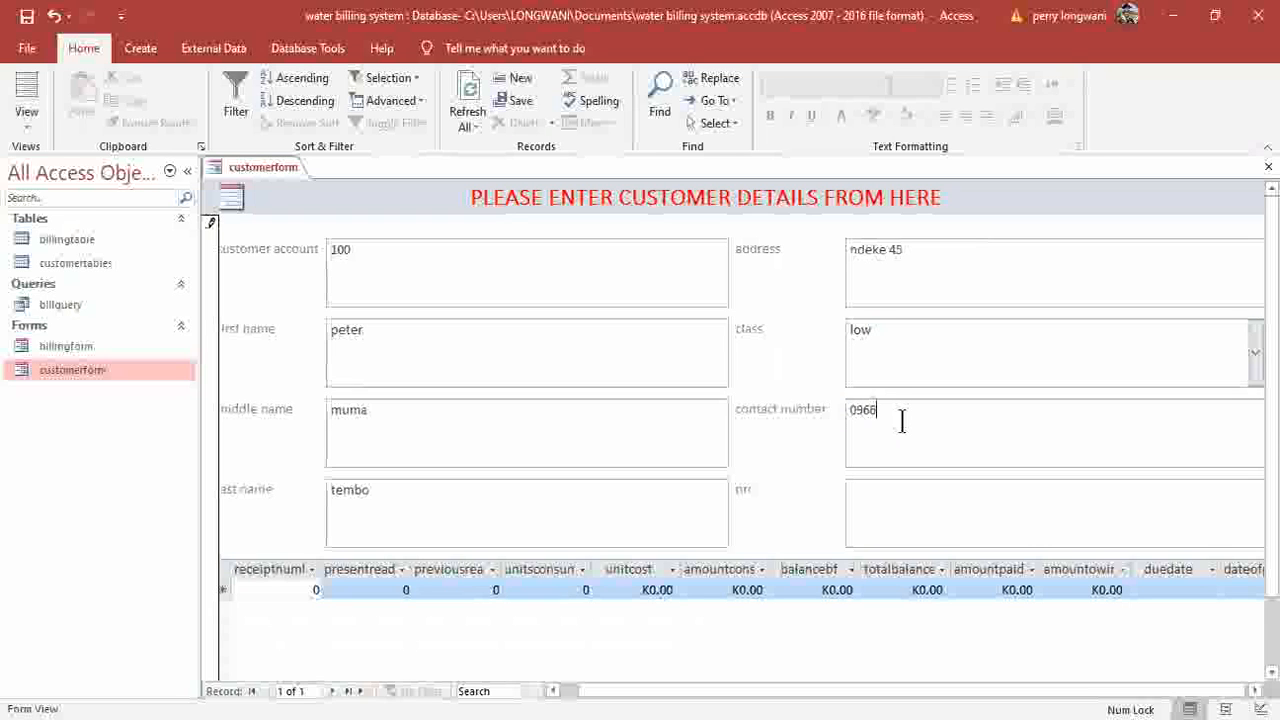
{"action": "left_click", "coordinate": [907, 500]}
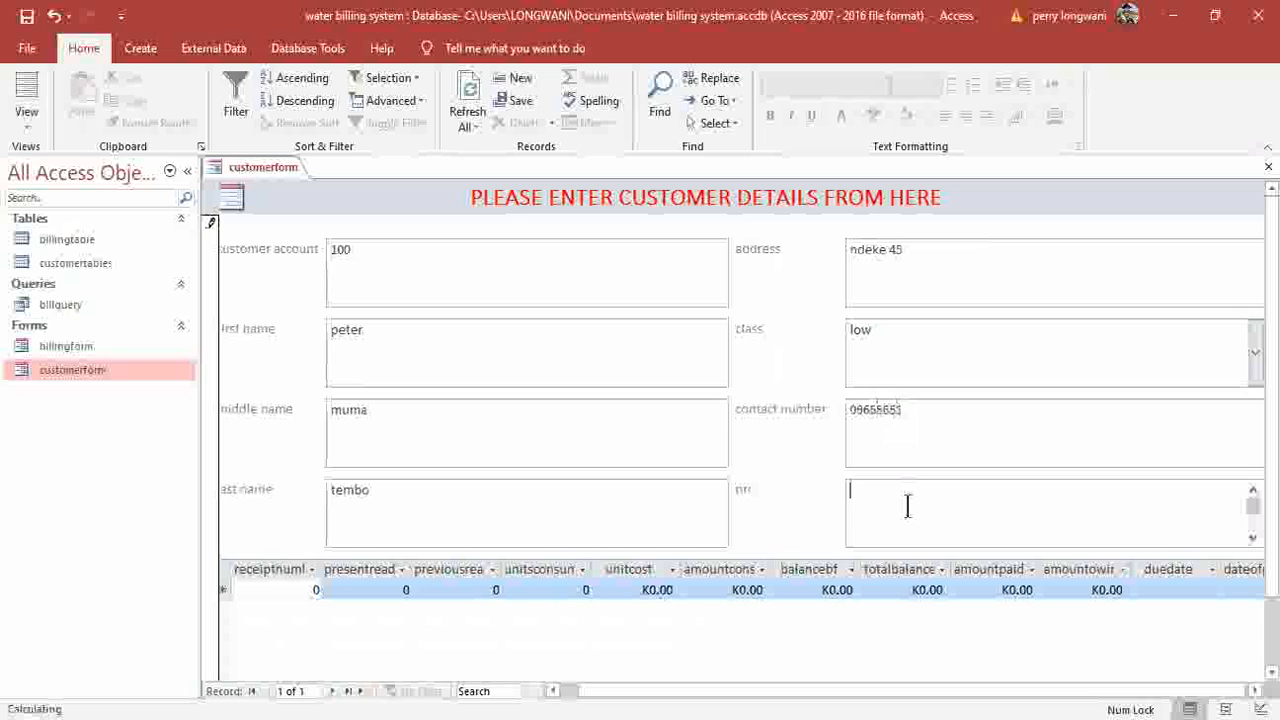
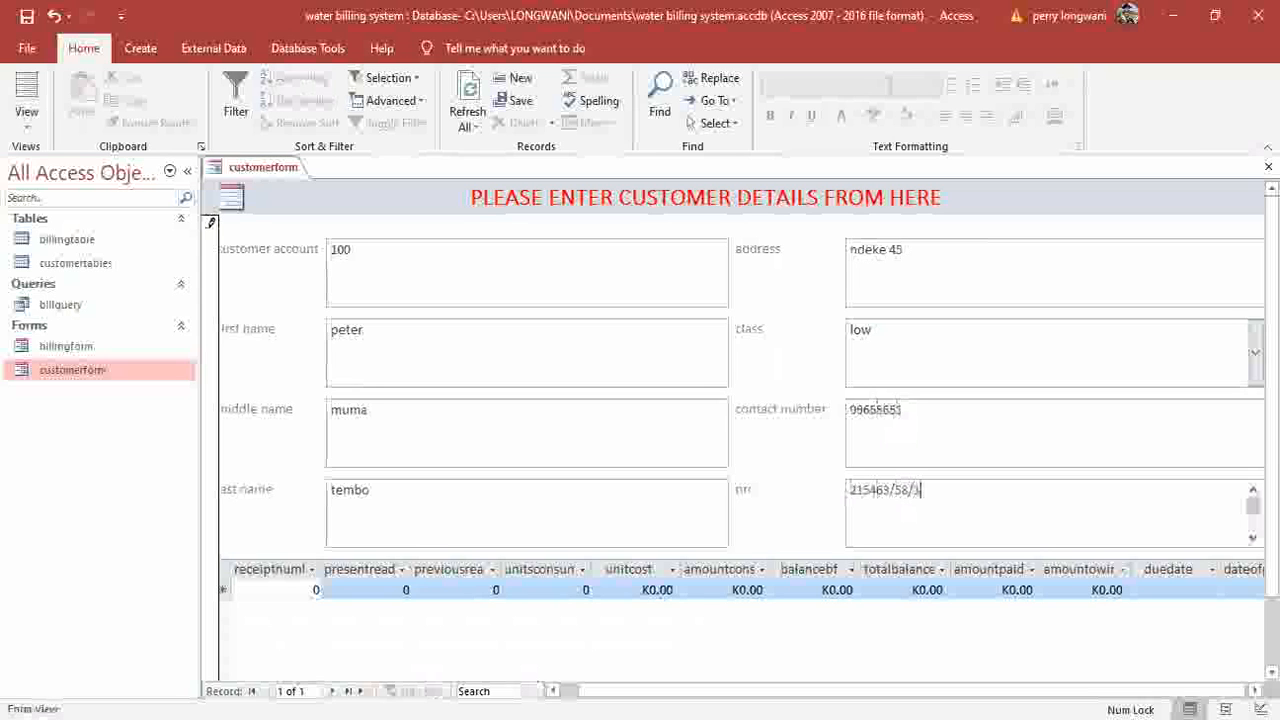
{"action": "left_click", "coordinate": [331, 691]}
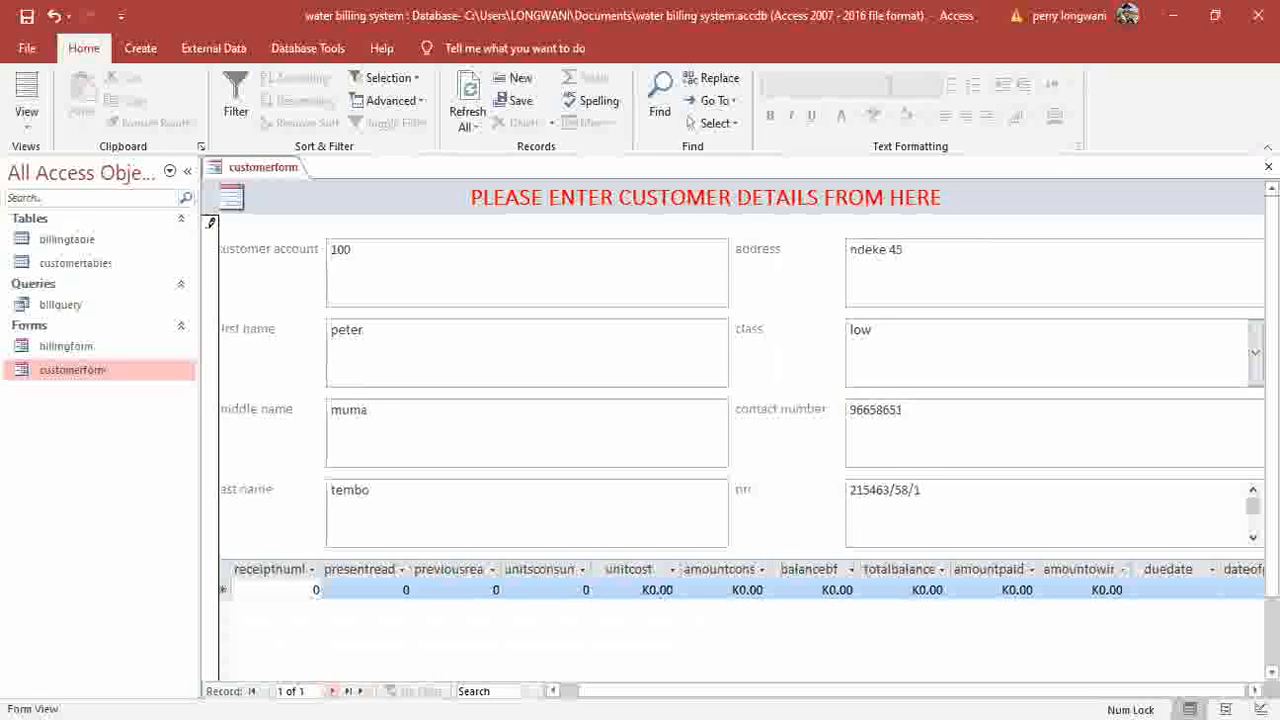
Enter the second customer's account number and first, middle and last names.
{"action": "left_click", "coordinate": [417, 254]}
{"action": "type", "text": "101"}
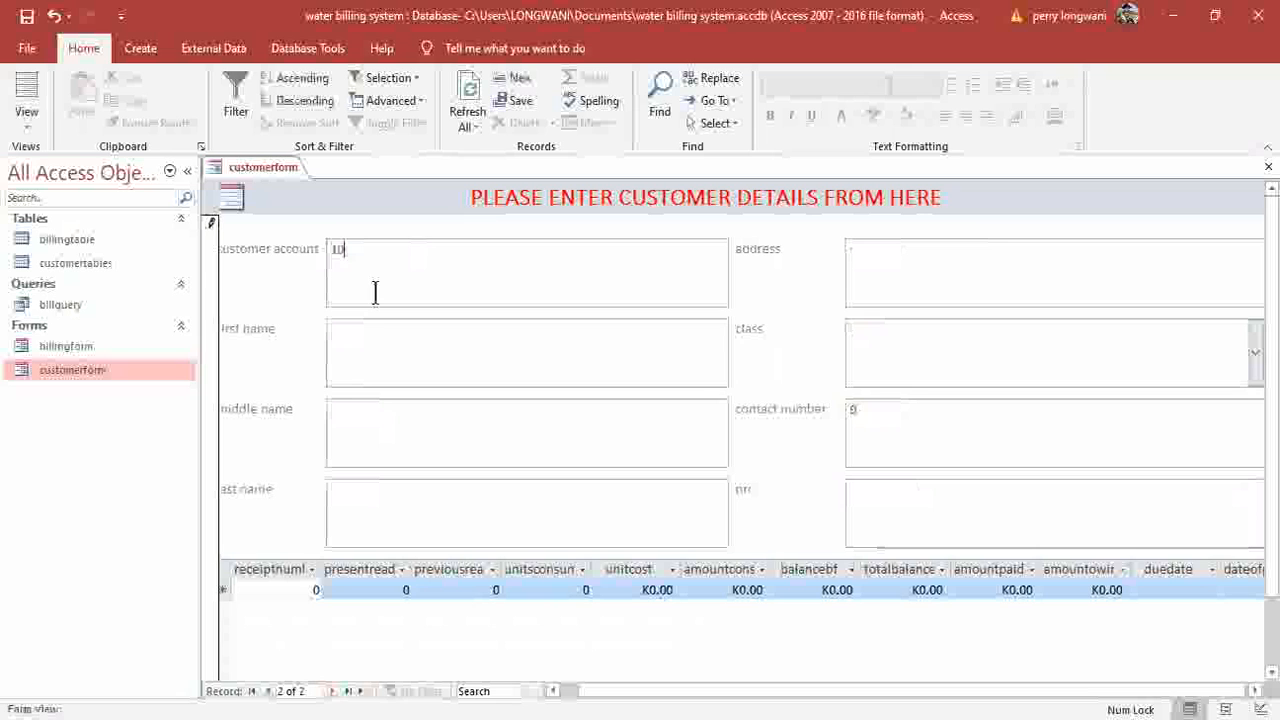
{"action": "left_click", "coordinate": [390, 363]}
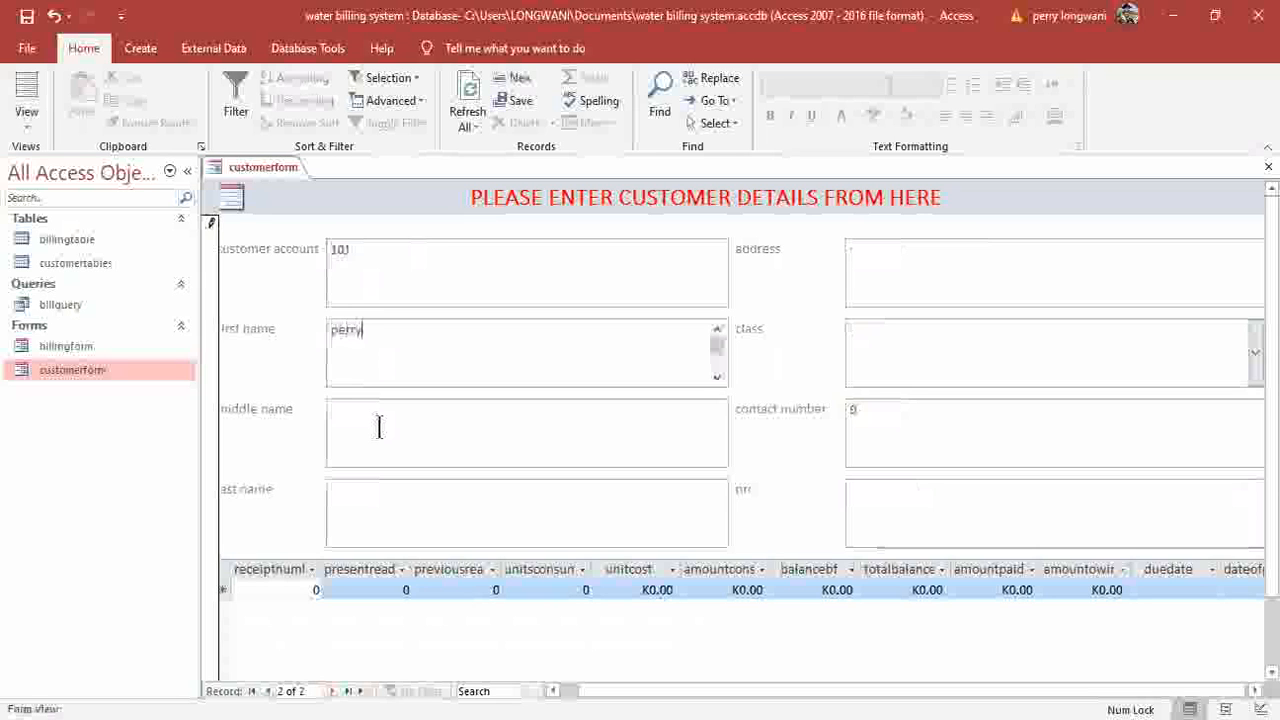
{"action": "left_click", "coordinate": [379, 428]}
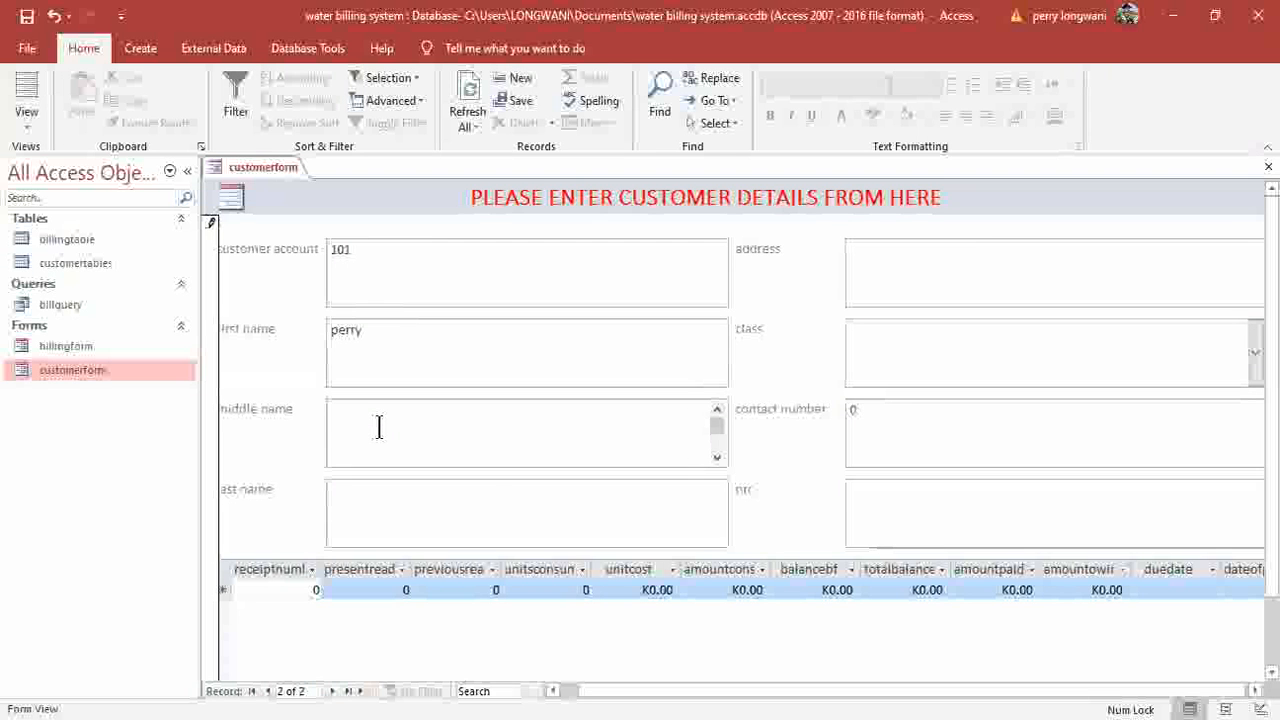
{"action": "left_click", "coordinate": [380, 485]}
Fill in the second customer's address, class high, contact number and NRC, and save the record.
{"action": "left_click", "coordinate": [991, 263]}
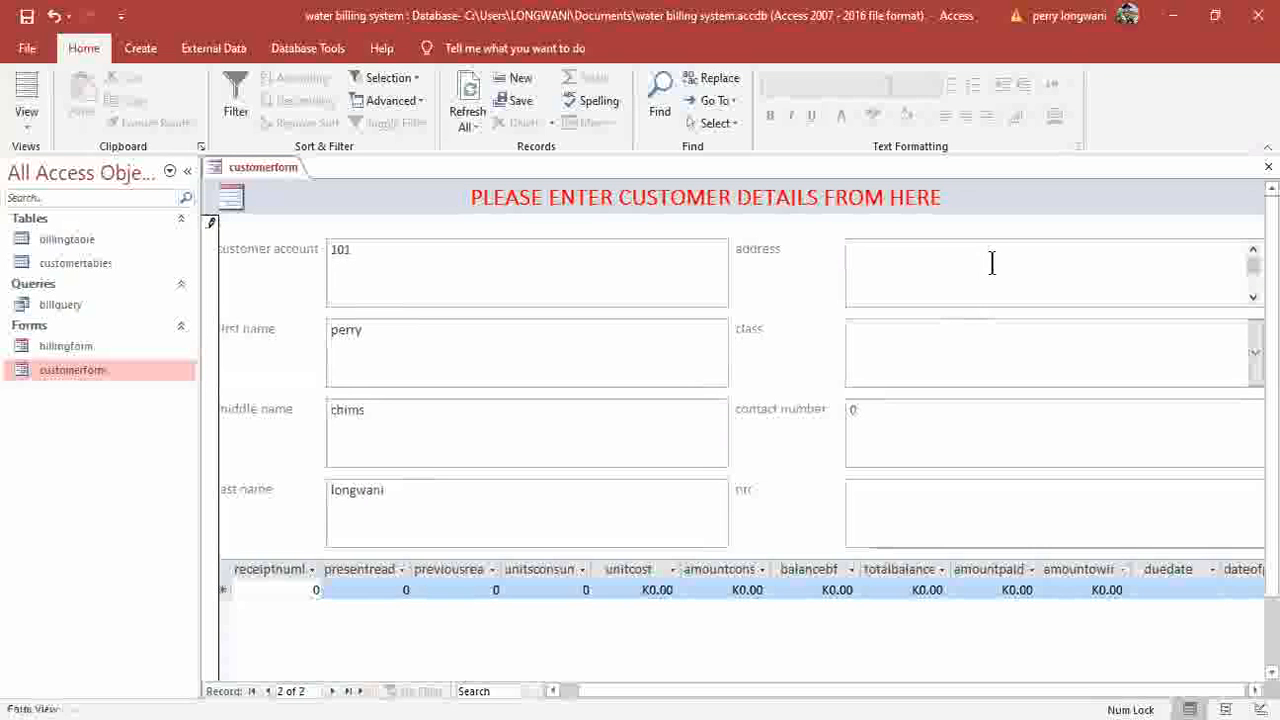
{"action": "left_click", "coordinate": [1003, 346]}
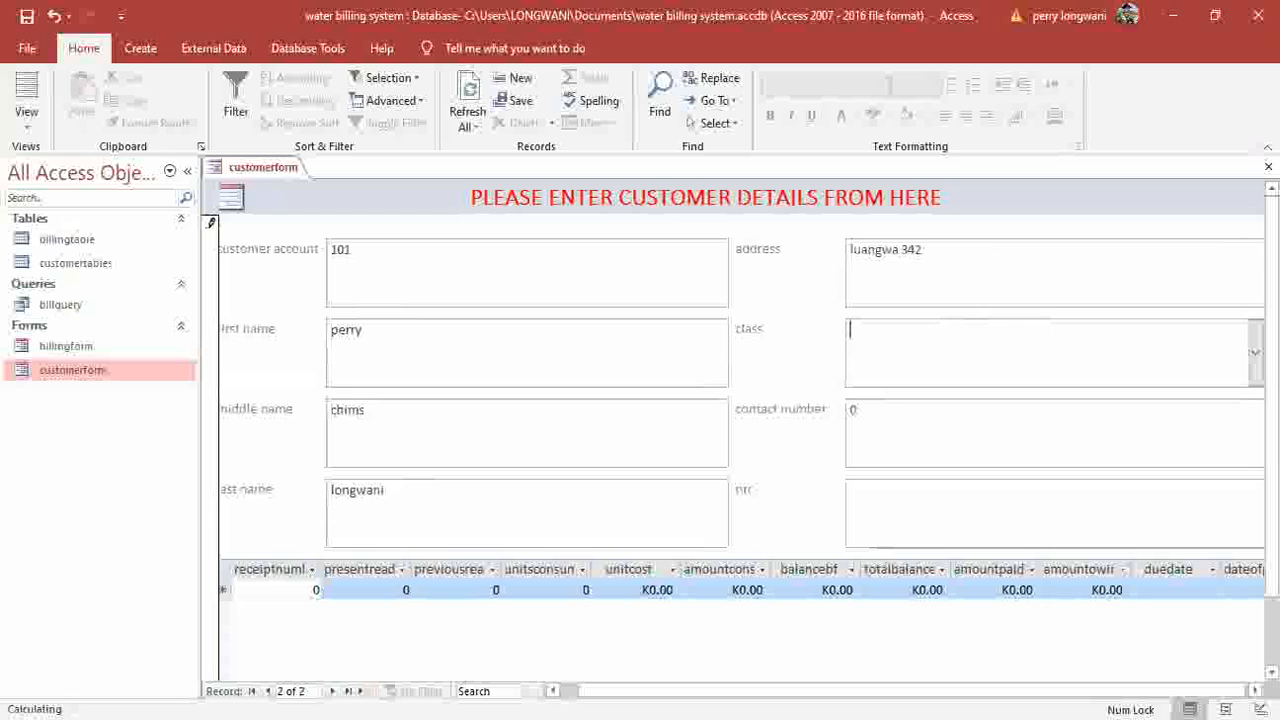
{"action": "left_click", "coordinate": [889, 433]}
{"action": "left_click", "coordinate": [889, 433]}
{"action": "key", "text": "BackSpace"}
{"action": "left_click", "coordinate": [873, 516]}
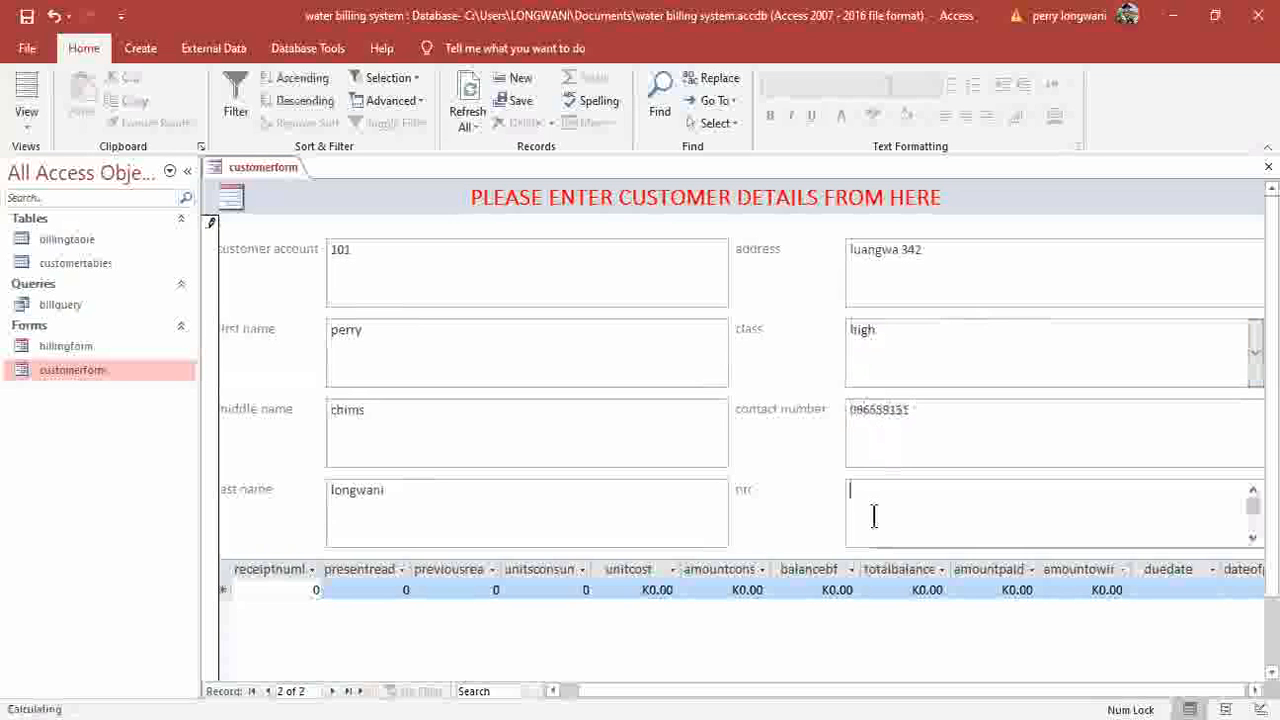
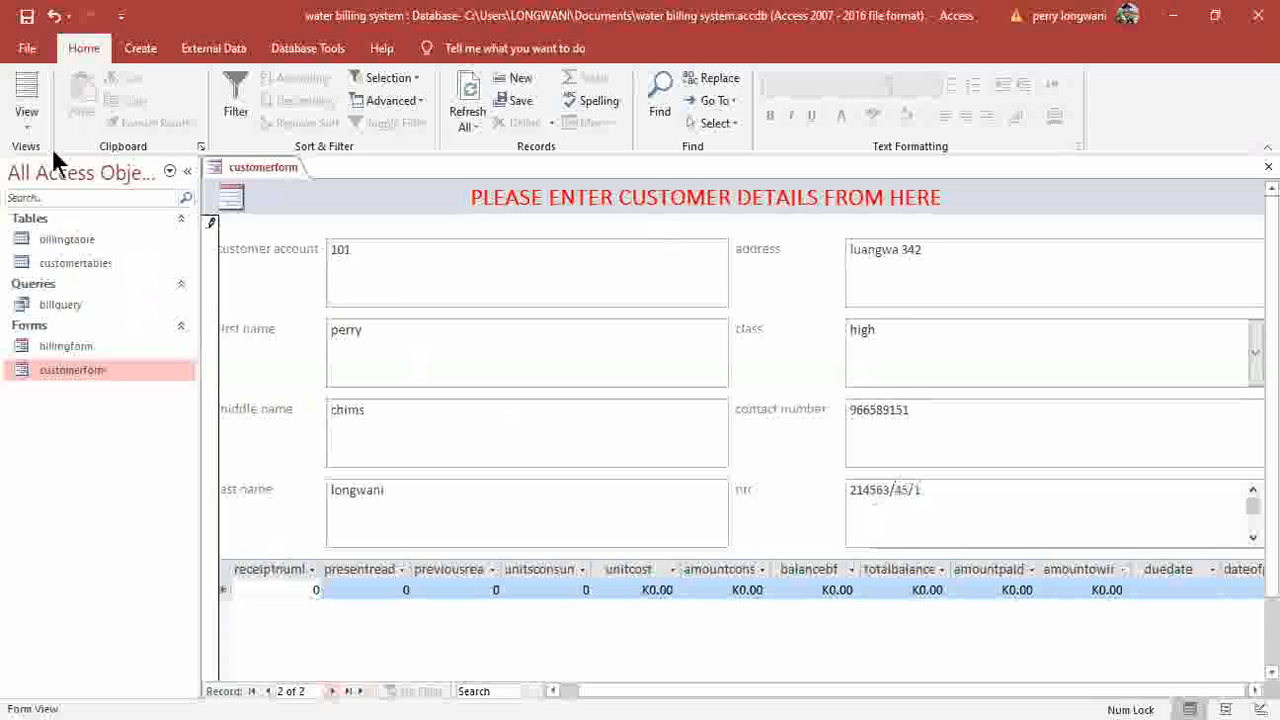
{"action": "key", "text": "Tab"}
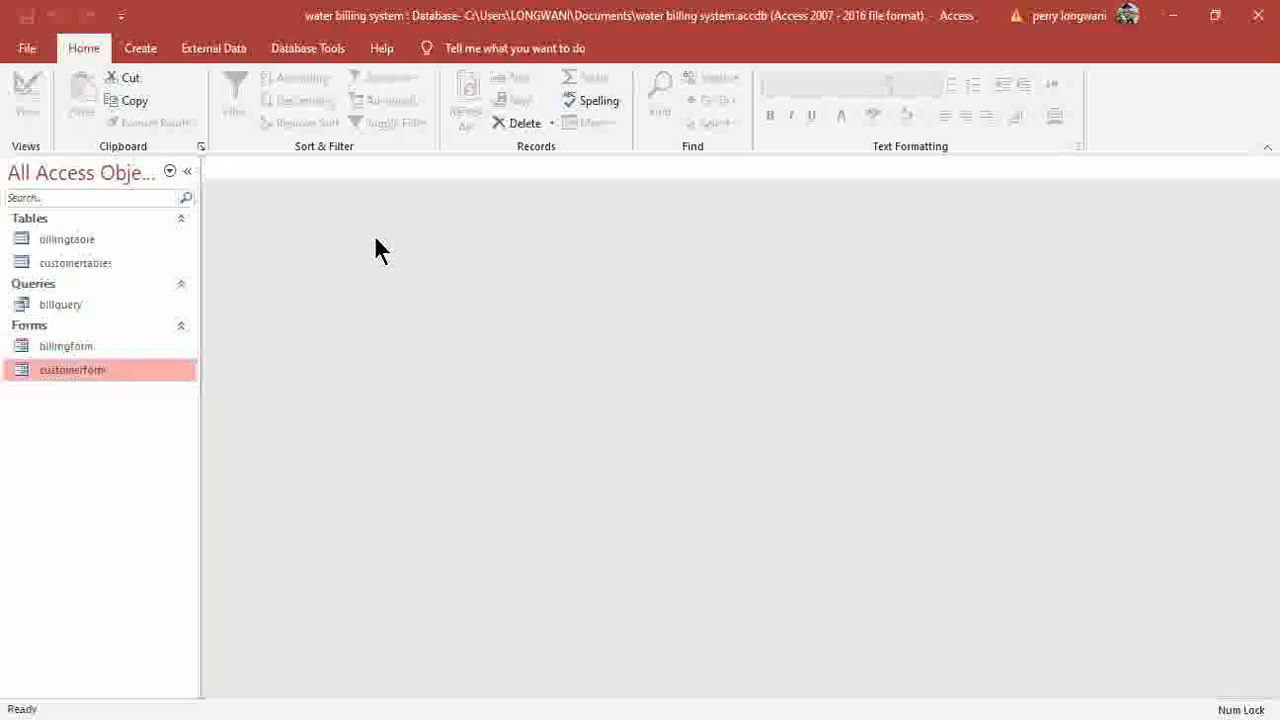
Enter the first bill's receipt number, present reading 250, previous reading 100 and unit cost 1.
{"action": "type", "text": "2"}
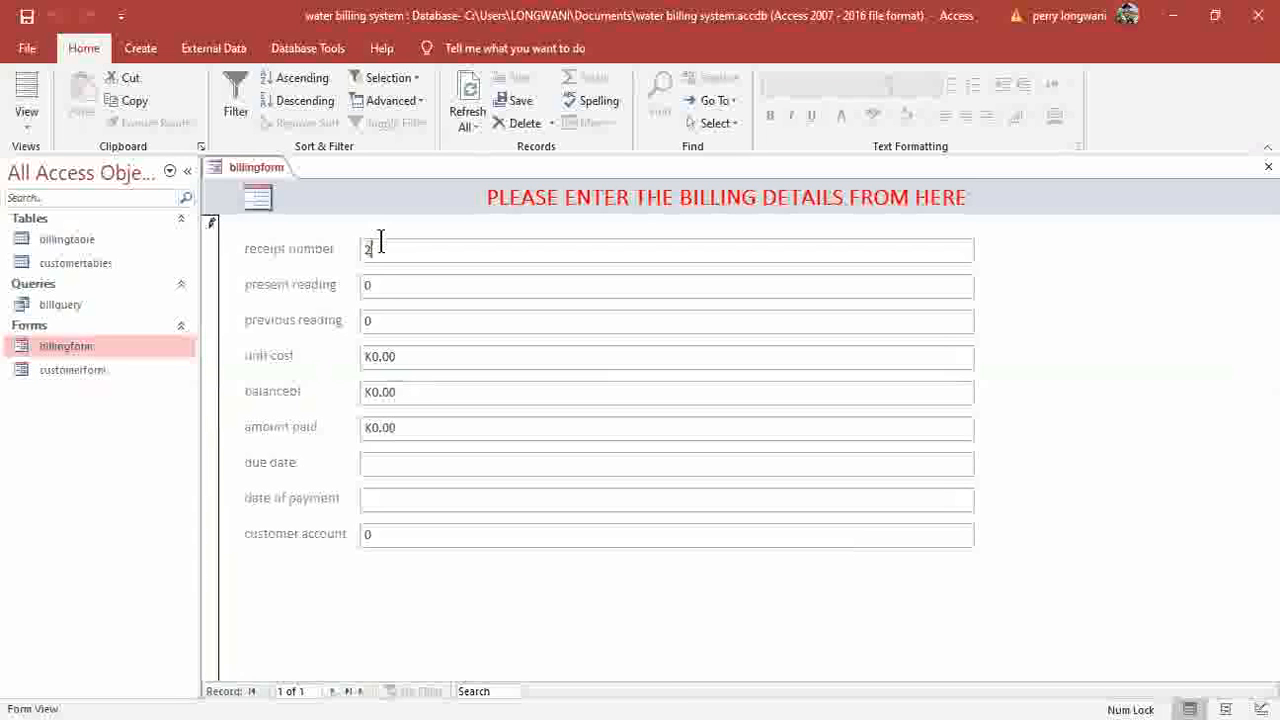
{"action": "type", "text": "00"}
{"action": "left_click", "coordinate": [383, 284]}
{"action": "key", "text": "BackSpace"}
{"action": "type", "text": "25"}
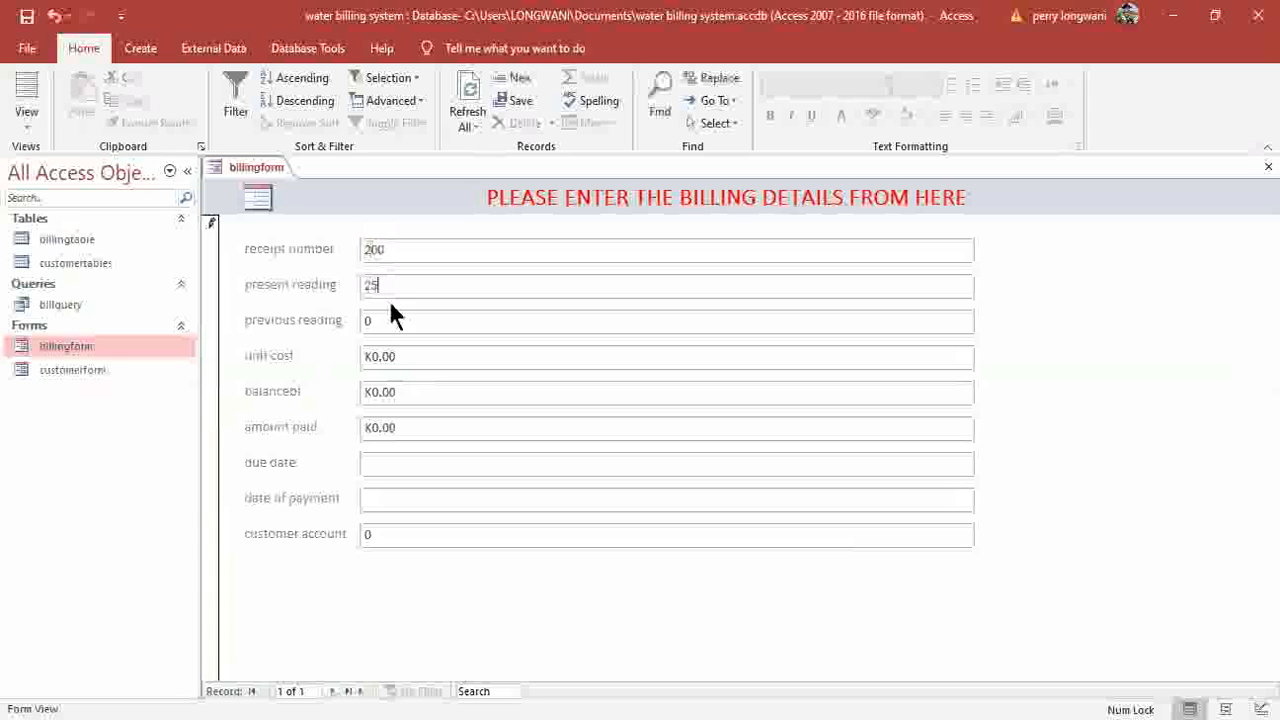
{"action": "left_click", "coordinate": [391, 320]}
{"action": "key", "text": "BackSpace"}
{"action": "type", "text": "100"}
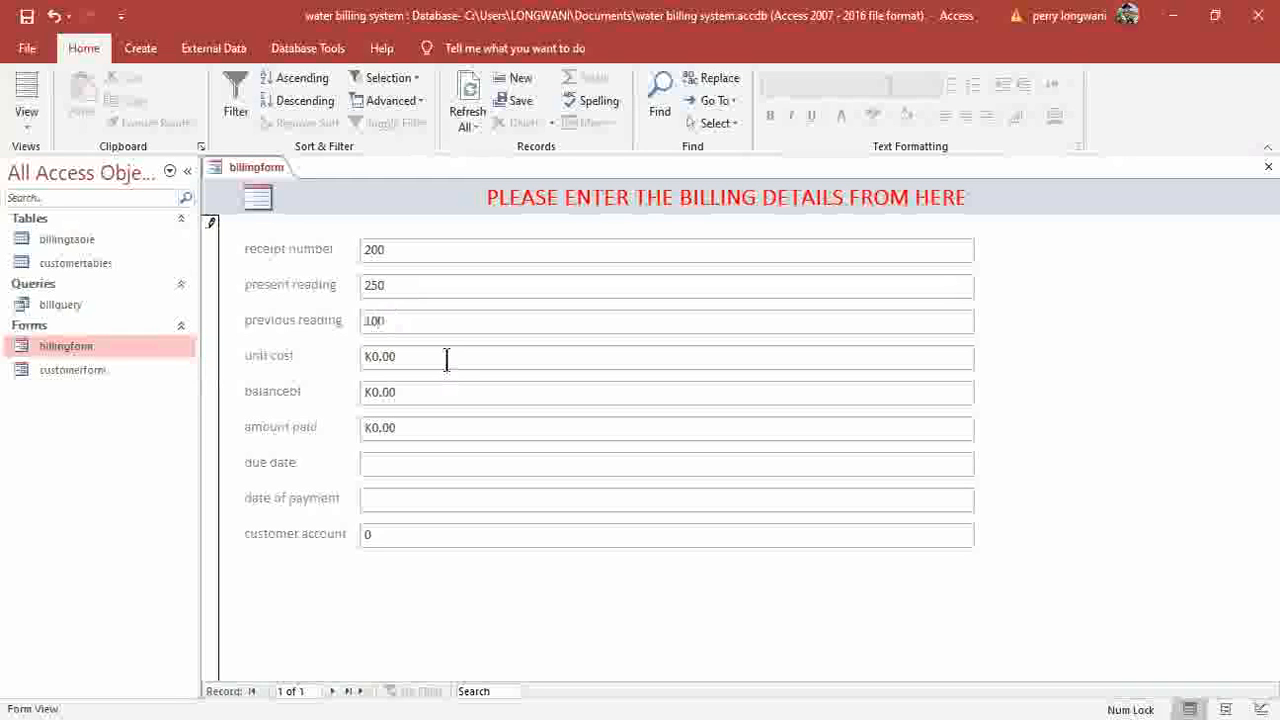
{"action": "left_click", "coordinate": [447, 360]}
{"action": "key", "text": "BackSpace"}
{"action": "key", "text": "BackSpace"}
{"action": "key", "text": "BackSpace"}
{"action": "key", "text": "BackSpace"}
Set balance K250.00, amount paid K550.00, both dates to 11/30/2020, and the customer account.
{"action": "key", "text": "BackSpace"}
{"action": "type", "text": "1"}
{"action": "left_click", "coordinate": [457, 392]}
{"action": "key", "text": "BackSpace"}
{"action": "key", "text": "BackSpace"}
{"action": "key", "text": "BackSpace"}
{"action": "key", "text": "BackSpace"}
{"action": "key", "text": "BackSpace"}
{"action": "type", "text": "250"}
{"action": "key", "text": "BackSpace"}
{"action": "key", "text": "BackSpace"}
{"action": "key", "text": "BackSpace"}
{"action": "key", "text": "BackSpace"}
{"action": "key", "text": "BackSpace"}
{"action": "type", "text": "550"}
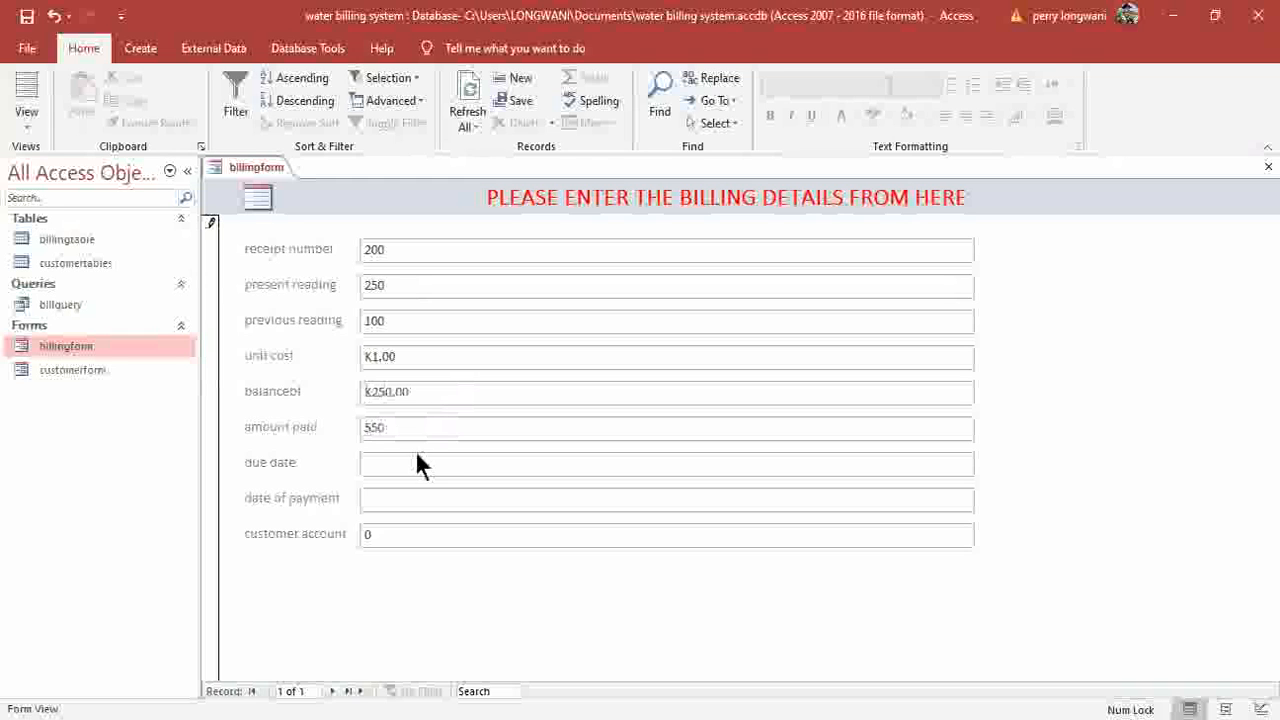
{"action": "left_click", "coordinate": [802, 468]}
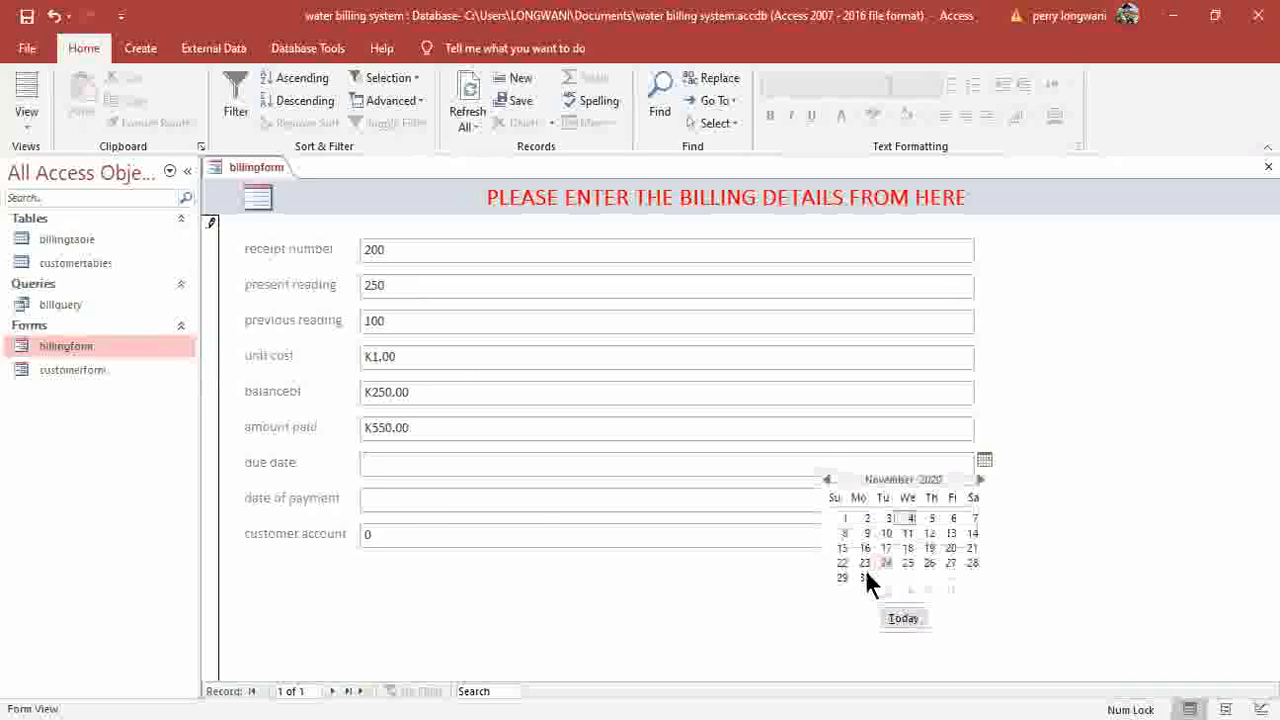
{"action": "left_click", "coordinate": [865, 577]}
{"action": "left_click", "coordinate": [711, 509]}
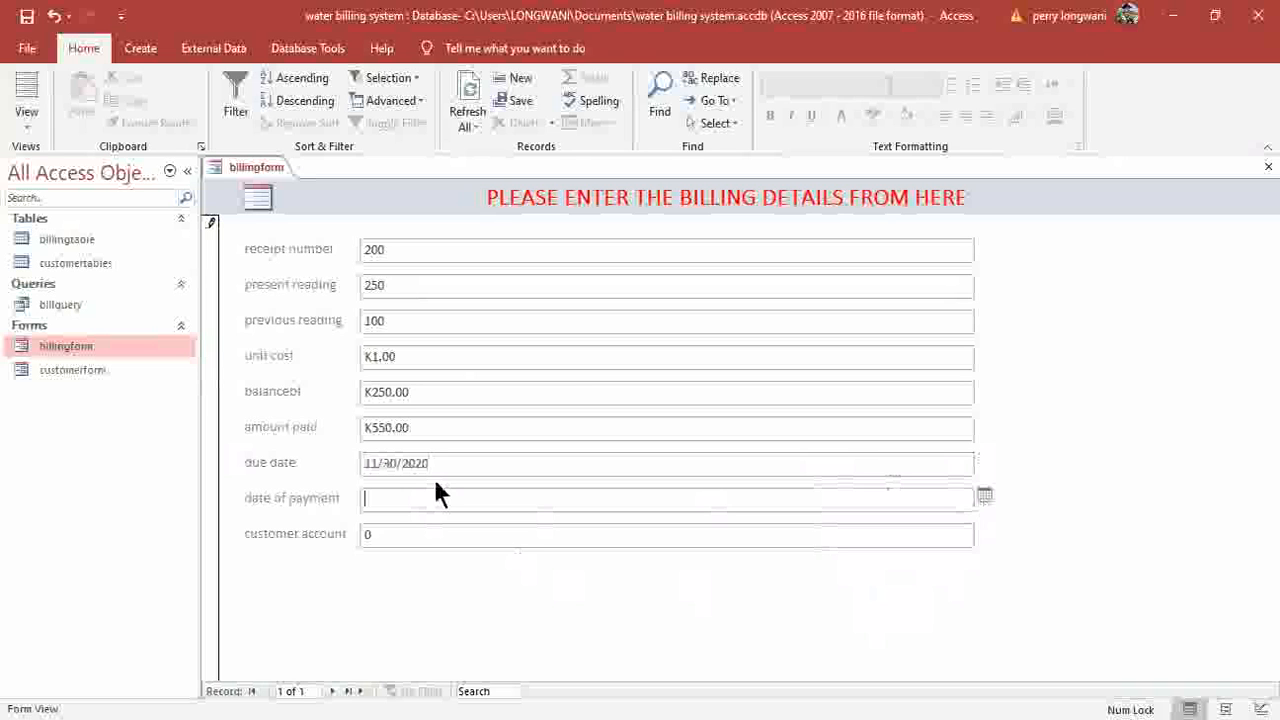
{"action": "type", "text": "11/30/2020"}
{"action": "left_click", "coordinate": [435, 535]}
{"action": "key", "text": "BackSpace"}
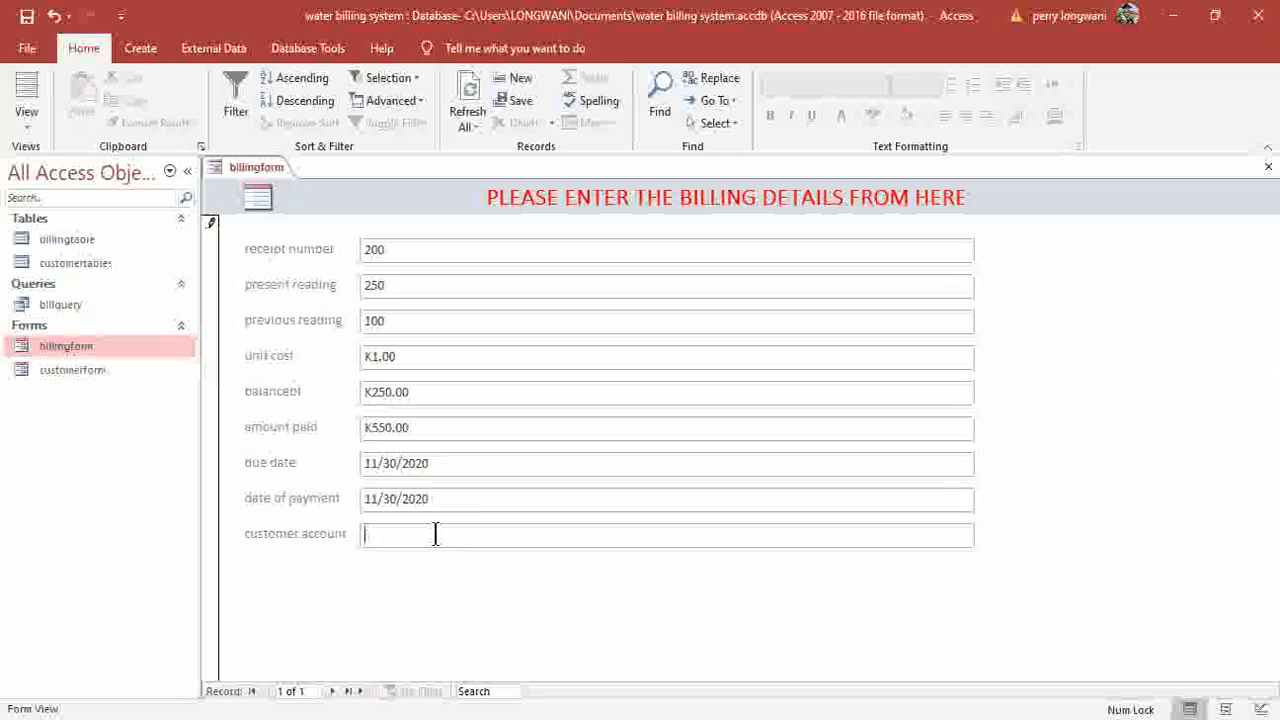
{"action": "type", "text": "100"}
Start a new bill and enter its receipt number, readings 300 and 250, and unit cost 1.5.
{"action": "left_click", "coordinate": [333, 691]}
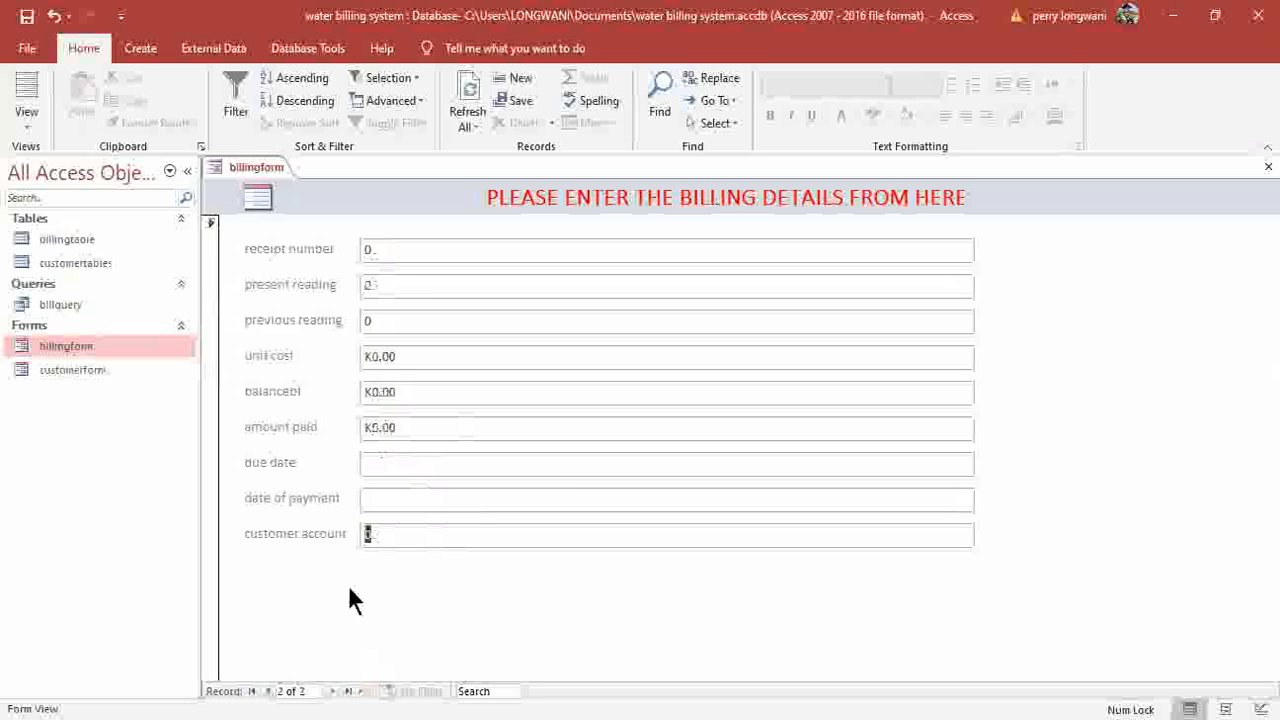
{"action": "left_click", "coordinate": [390, 254]}
{"action": "key", "text": "BackSpace"}
{"action": "type", "text": "201"}
{"action": "left_click", "coordinate": [393, 286]}
{"action": "key", "text": "BackSpace"}
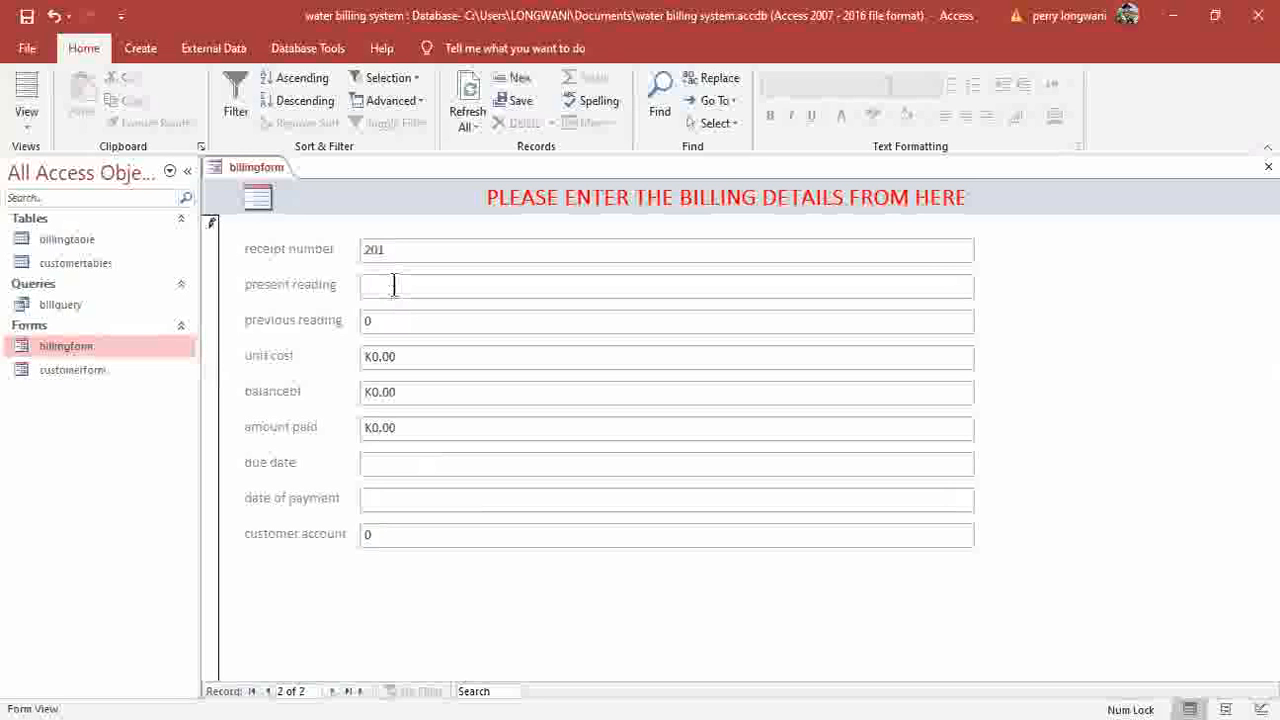
{"action": "type", "text": "300"}
{"action": "left_click", "coordinate": [385, 320]}
{"action": "key", "text": "BackSpace"}
{"action": "type", "text": "250"}
{"action": "left_click", "coordinate": [430, 357]}
{"action": "key", "text": "BackSpace"}
{"action": "key", "text": "BackSpace"}
{"action": "key", "text": "BackSpace"}
{"action": "key", "text": "BackSpace"}
{"action": "key", "text": "BackSpace"}
{"action": "type", "text": "1.5"}
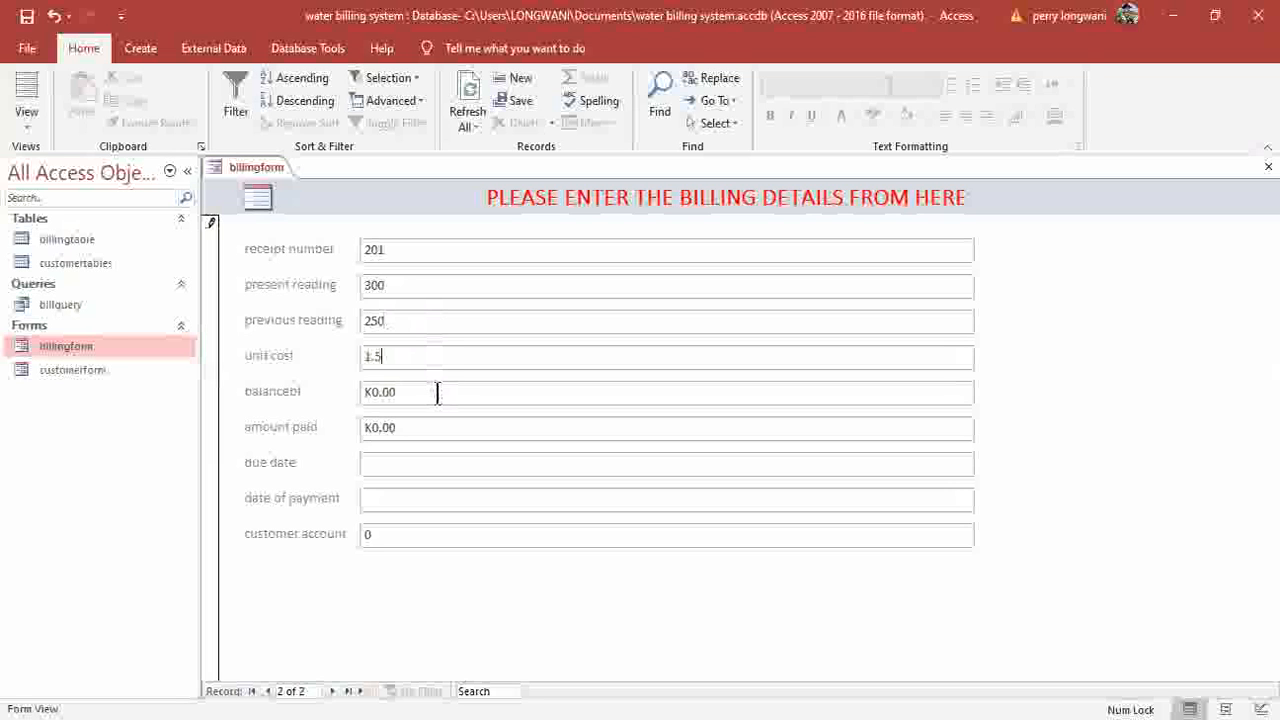
Set balance 200, amount paid, due date 23 November 2020, payment date 25 November 2020, customer account; save.
{"action": "key", "text": "Tab"}
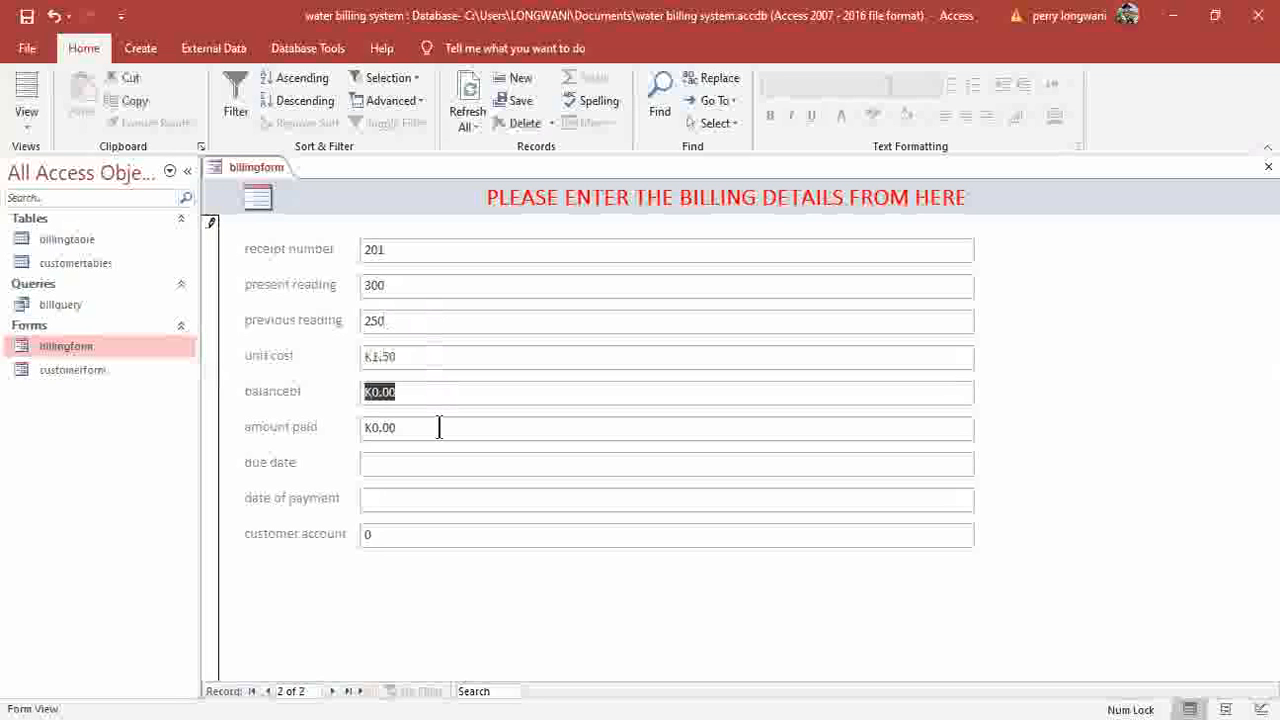
{"action": "type", "text": "200"}
{"action": "left_click", "coordinate": [439, 427]}
{"action": "key", "text": "BackSpace"}
{"action": "key", "text": "BackSpace"}
{"action": "key", "text": "BackSpace"}
{"action": "key", "text": "BackSpace"}
{"action": "key", "text": "BackSpace"}
{"action": "type", "text": "5000"}
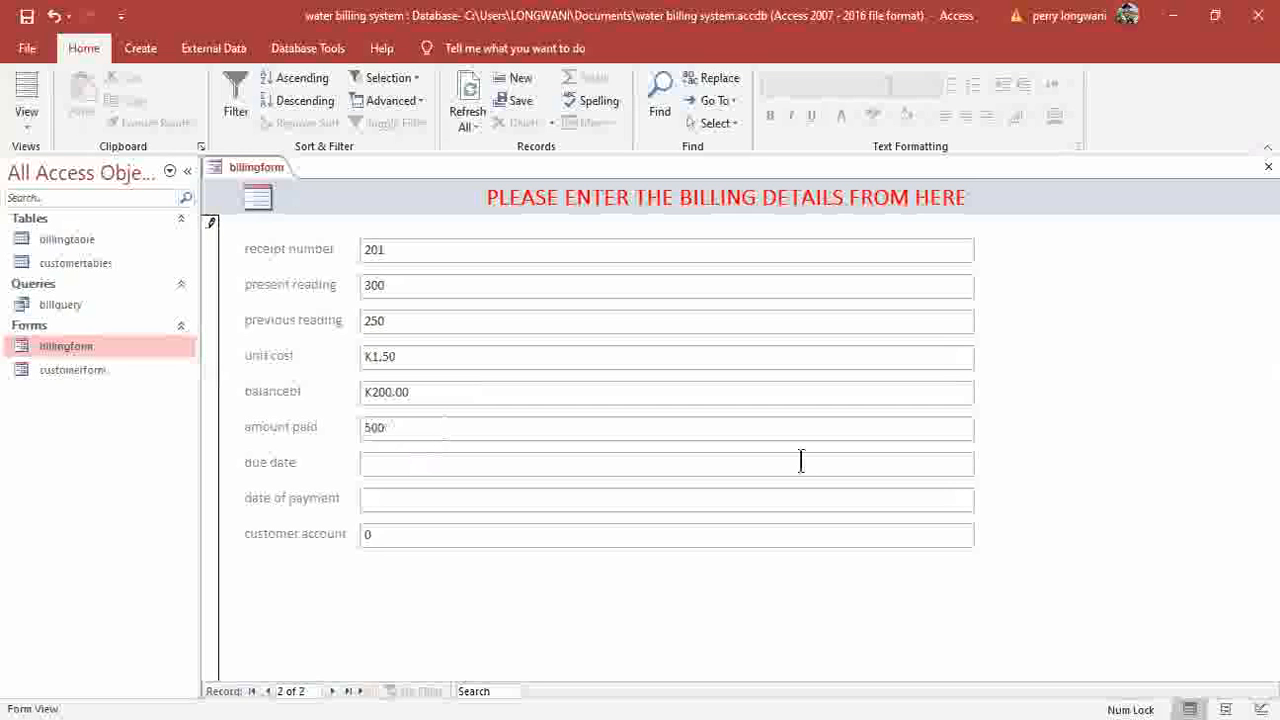
{"action": "left_click", "coordinate": [802, 461]}
{"action": "left_click", "coordinate": [394, 491]}
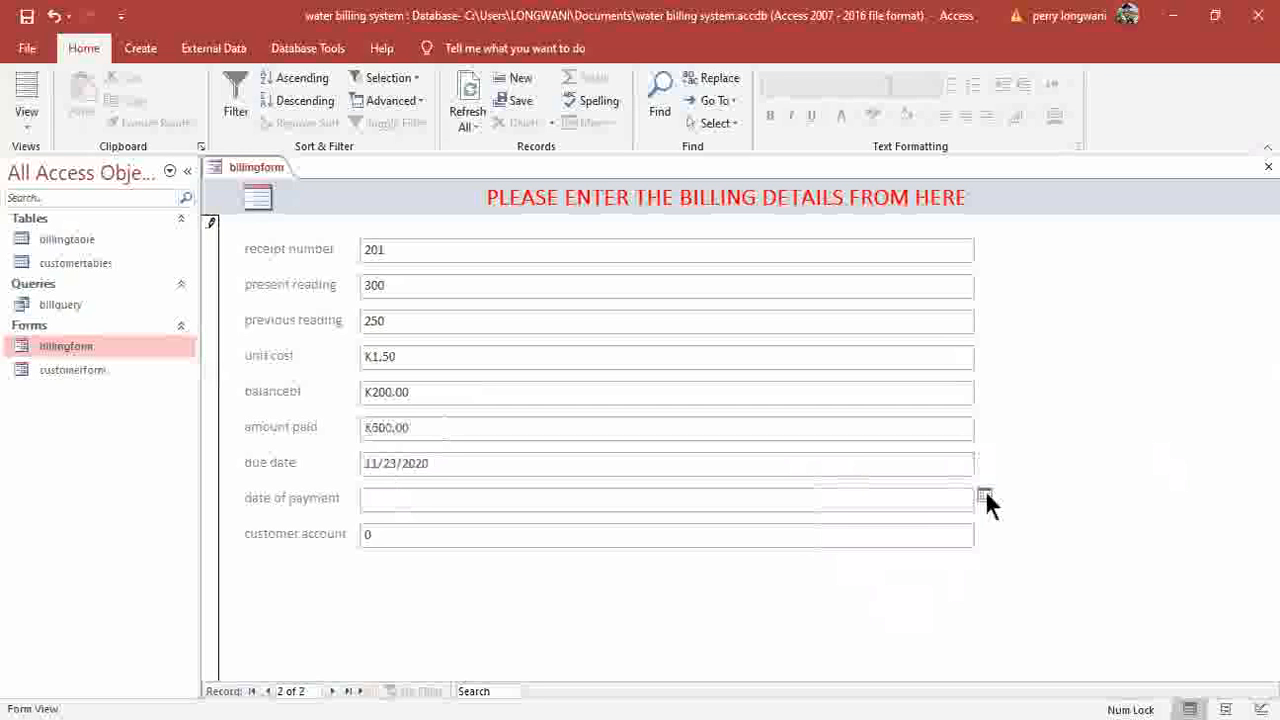
{"action": "left_click", "coordinate": [904, 600]}
{"action": "left_click", "coordinate": [467, 534]}
{"action": "key", "text": "BackSpace"}
{"action": "type", "text": "101"}
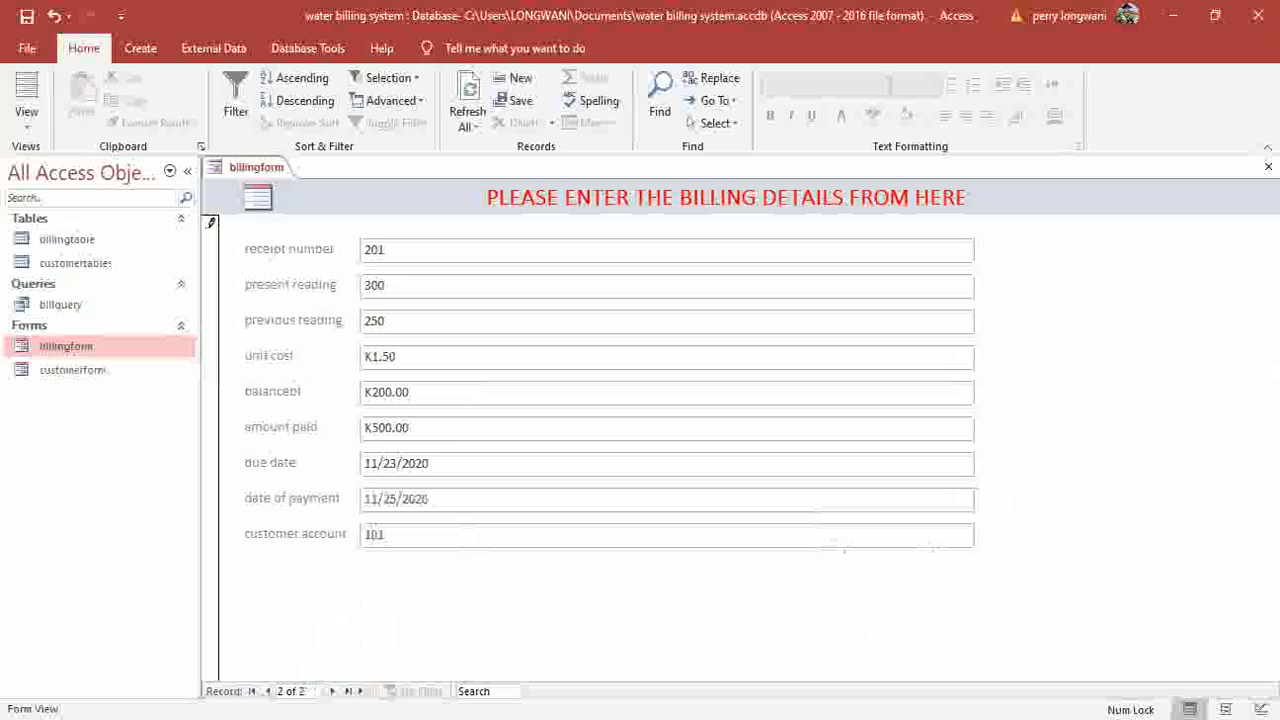
{"action": "left_click", "coordinate": [331, 691]}
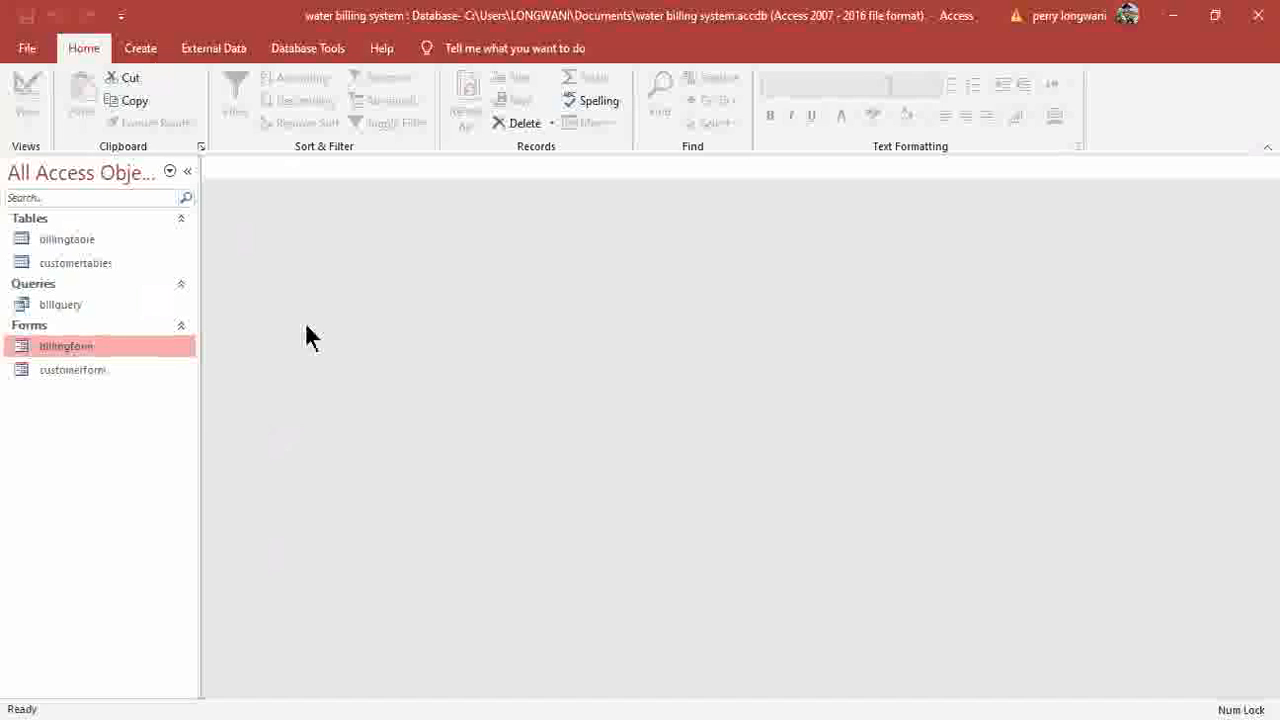
Build a report from billquery and scroll across it to review the billing columns.
{"action": "left_click", "coordinate": [53, 306]}
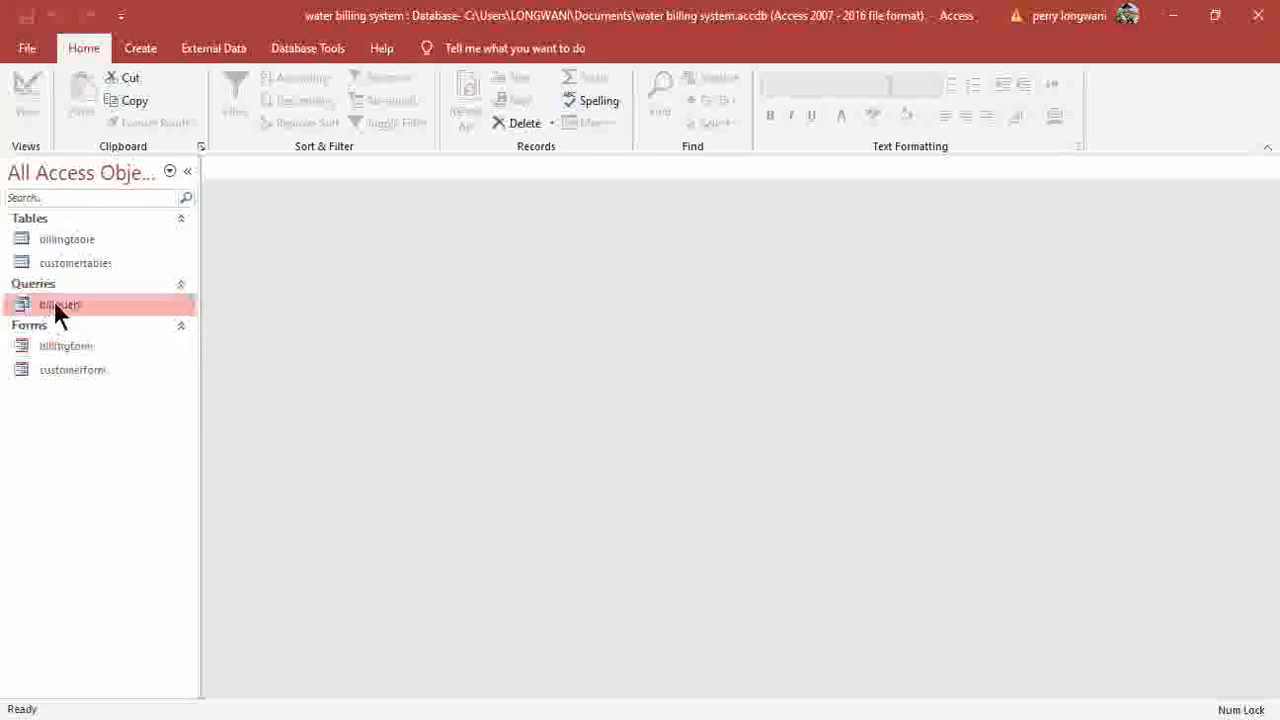
{"action": "left_click", "coordinate": [139, 50]}
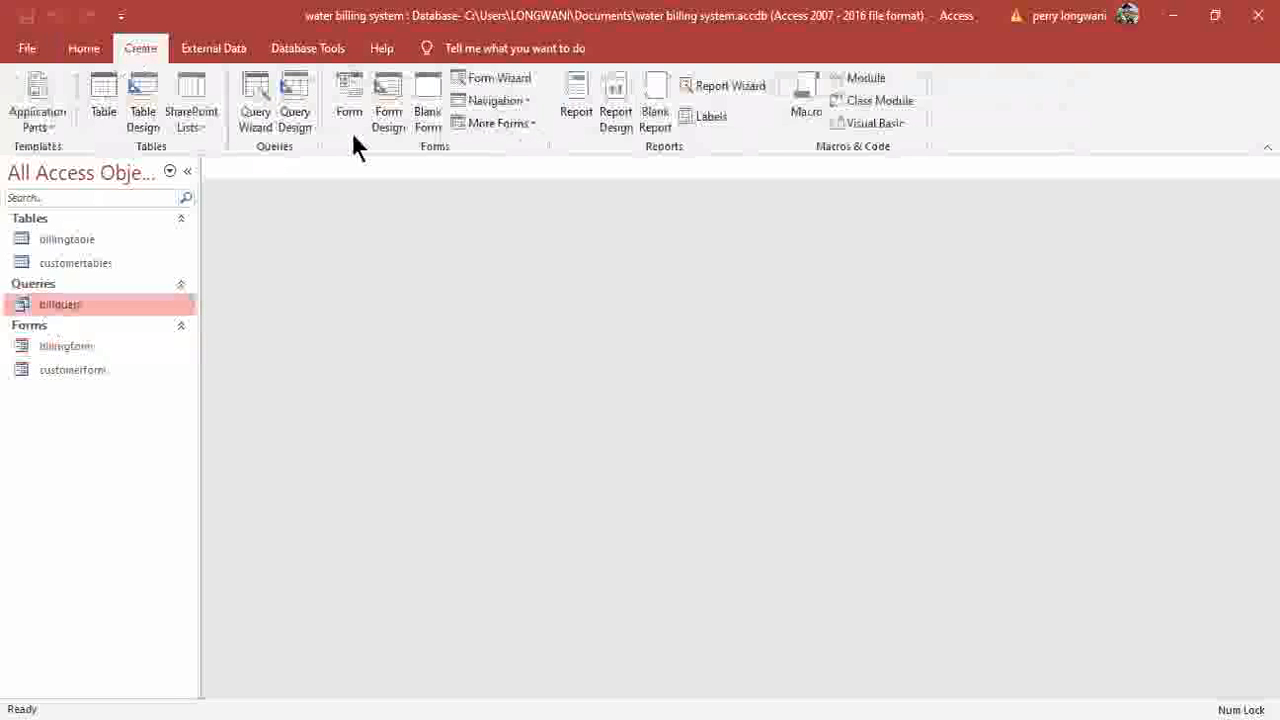
{"action": "left_click", "coordinate": [574, 88]}
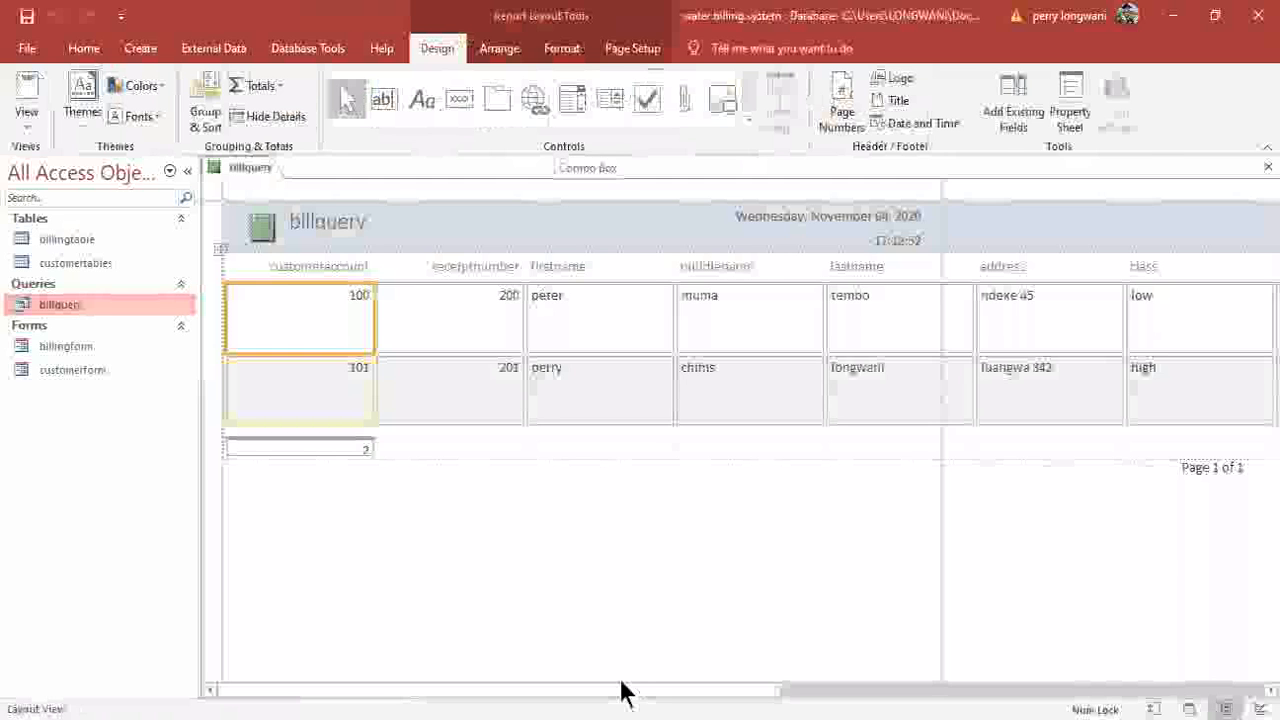
{"action": "left_click_drag", "start_coordinate": [631, 691], "coordinate": [951, 691]}
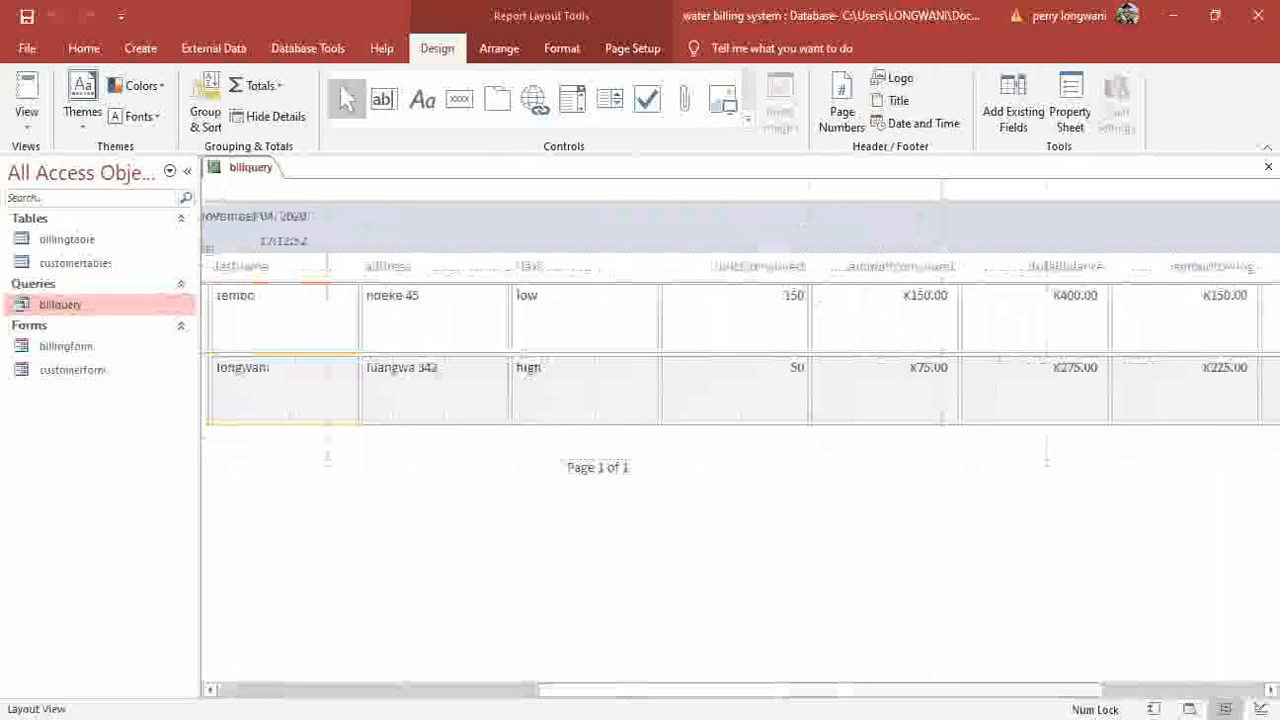
{"action": "left_click", "coordinate": [1183, 690]}
{"action": "left_click", "coordinate": [1185, 689]}
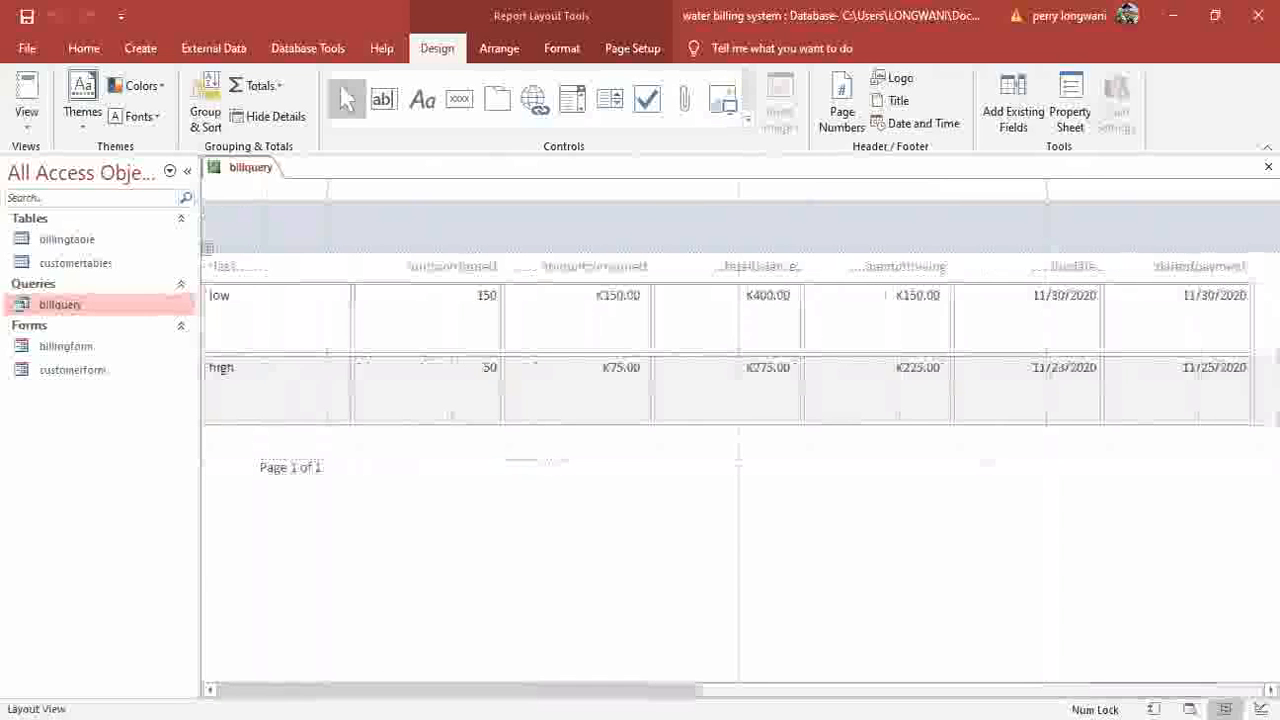
{"action": "left_click_drag", "start_coordinate": [697, 686], "coordinate": [451, 680]}
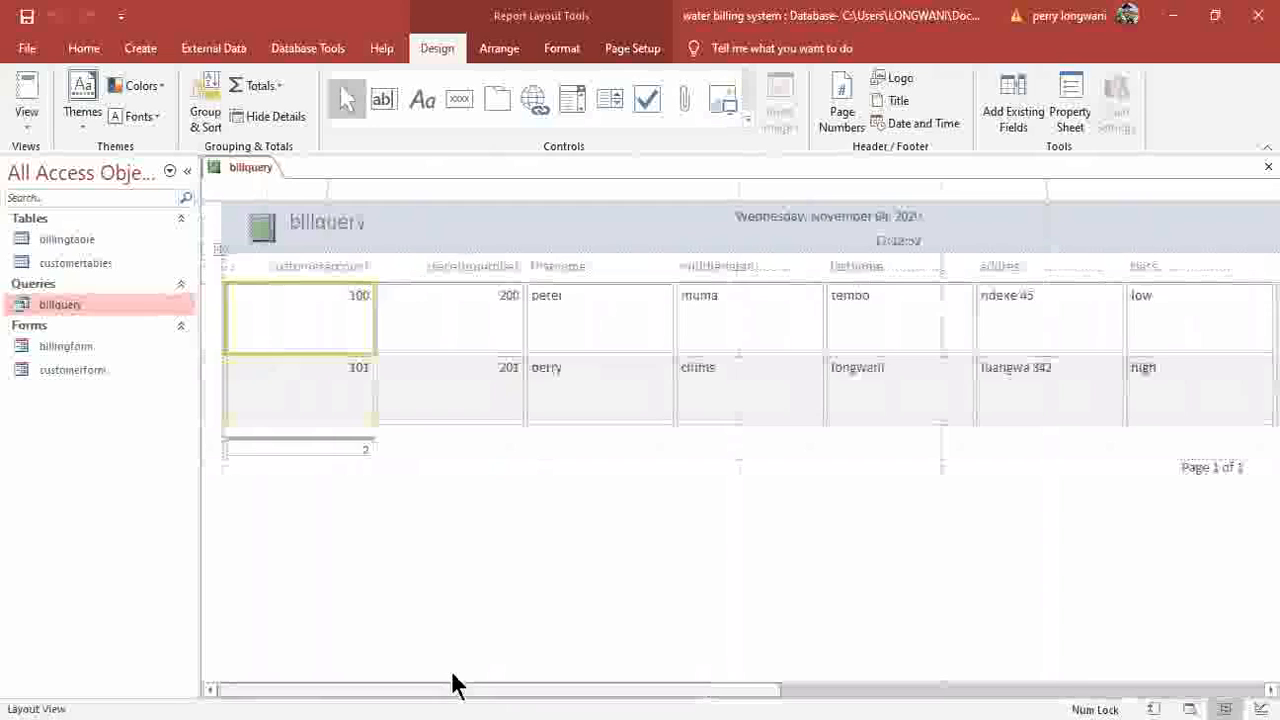
Change the report title text to THE MONTHLY BILL.
{"action": "double_click", "coordinate": [382, 221]}
{"action": "key", "text": "BackSpace"}
{"action": "key", "text": "BackSpace"}
{"action": "key", "text": "BackSpace"}
{"action": "key", "text": "BackSpace"}
{"action": "key", "text": "BackSpace"}
{"action": "key", "text": "BackSpace"}
{"action": "key", "text": "BackSpace"}
{"action": "key", "text": "BackSpace"}
{"action": "key", "text": "BackSpace"}
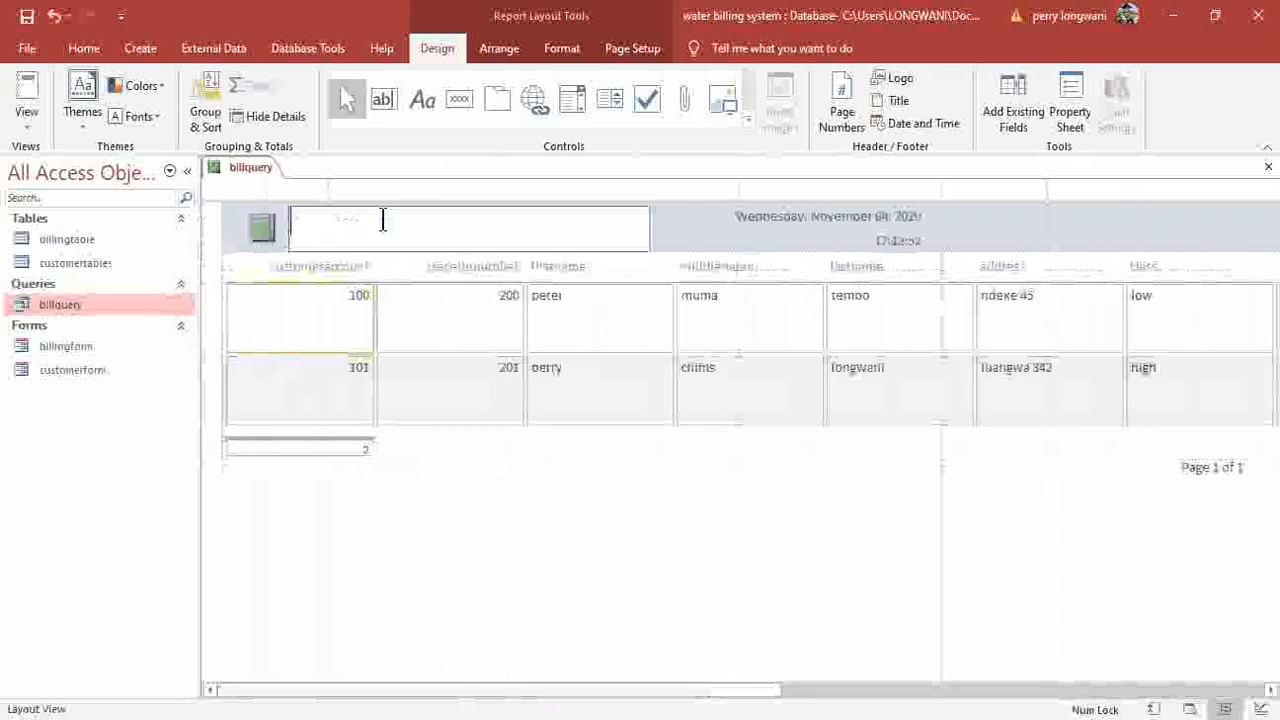
{"action": "key", "text": "Caps_Lock"}
{"action": "type", "text": "THE "}
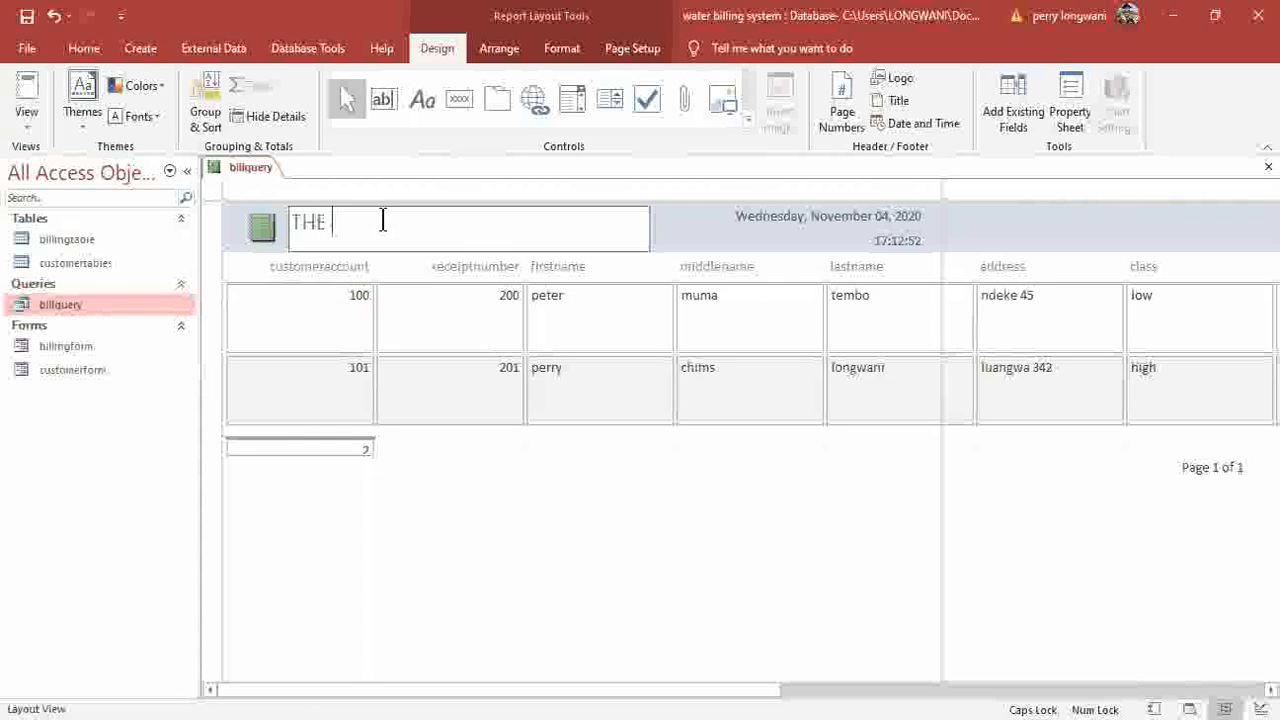
{"action": "type", "text": "MONTHLY BIL"}
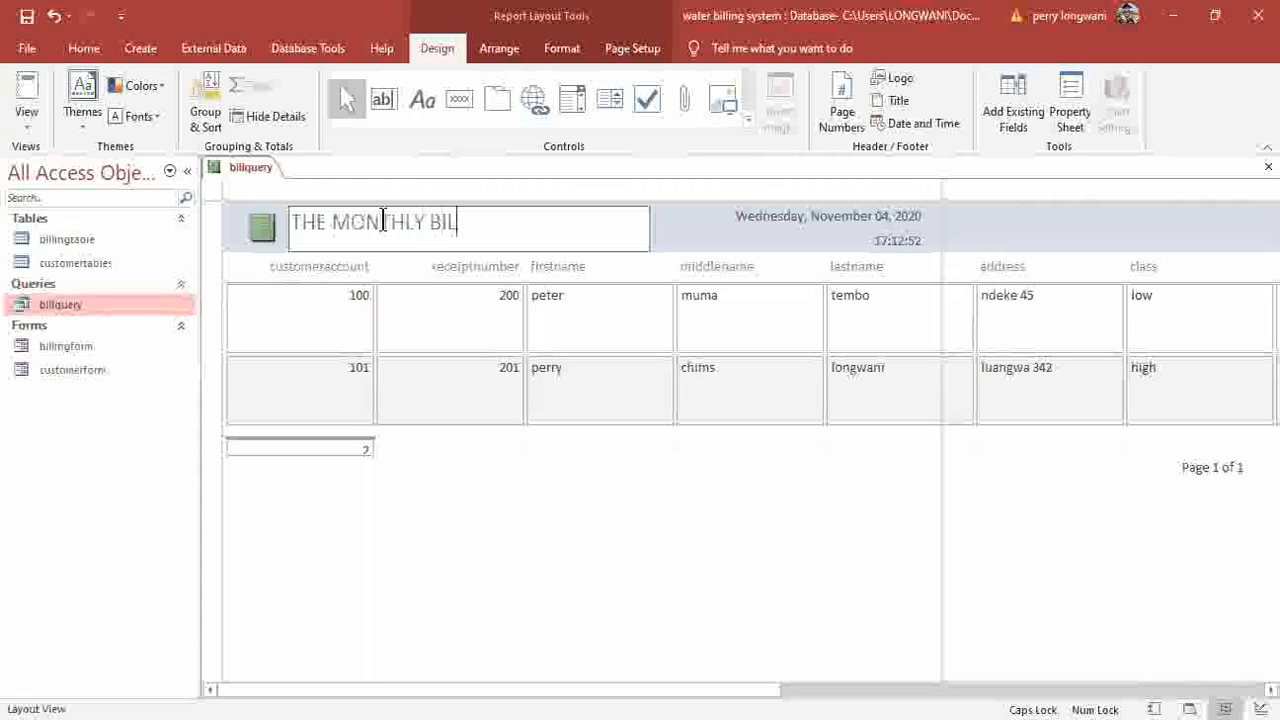
{"action": "key", "text": "Return"}
Make the report title bold and centred within its box.
{"action": "double_click", "coordinate": [462, 221]}
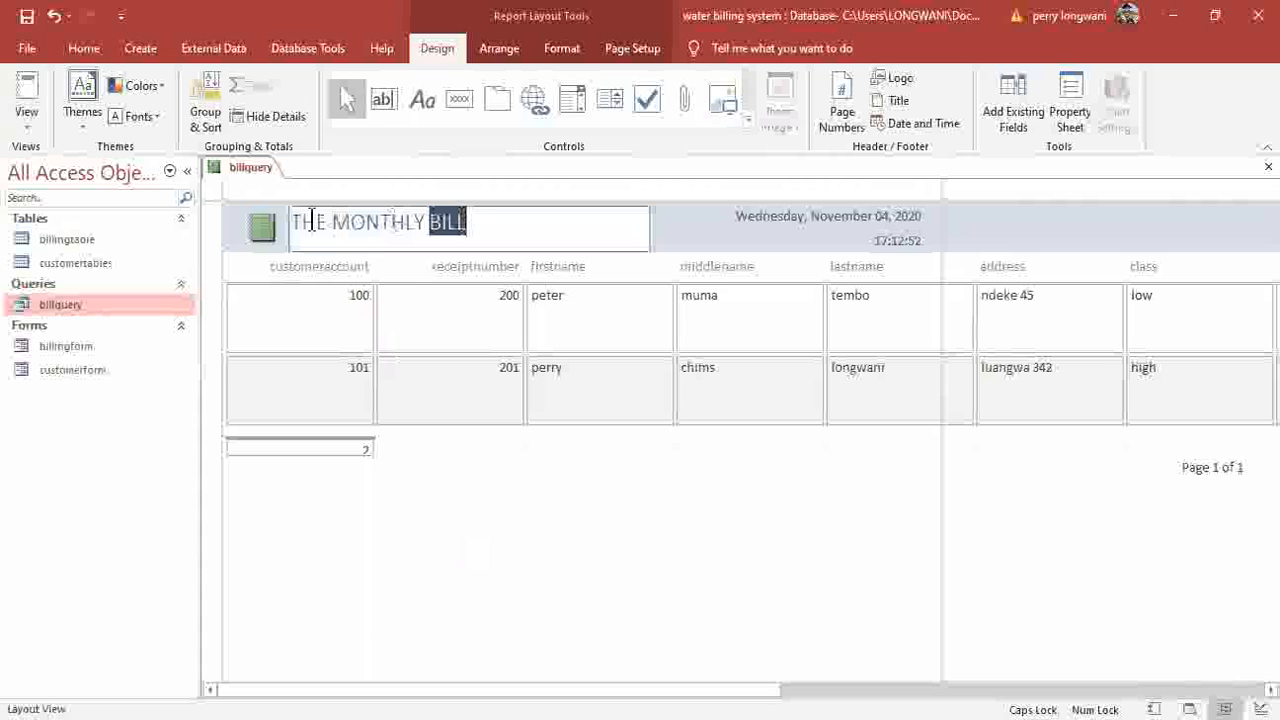
{"action": "left_click", "coordinate": [648, 100]}
{"action": "left_click", "coordinate": [84, 50]}
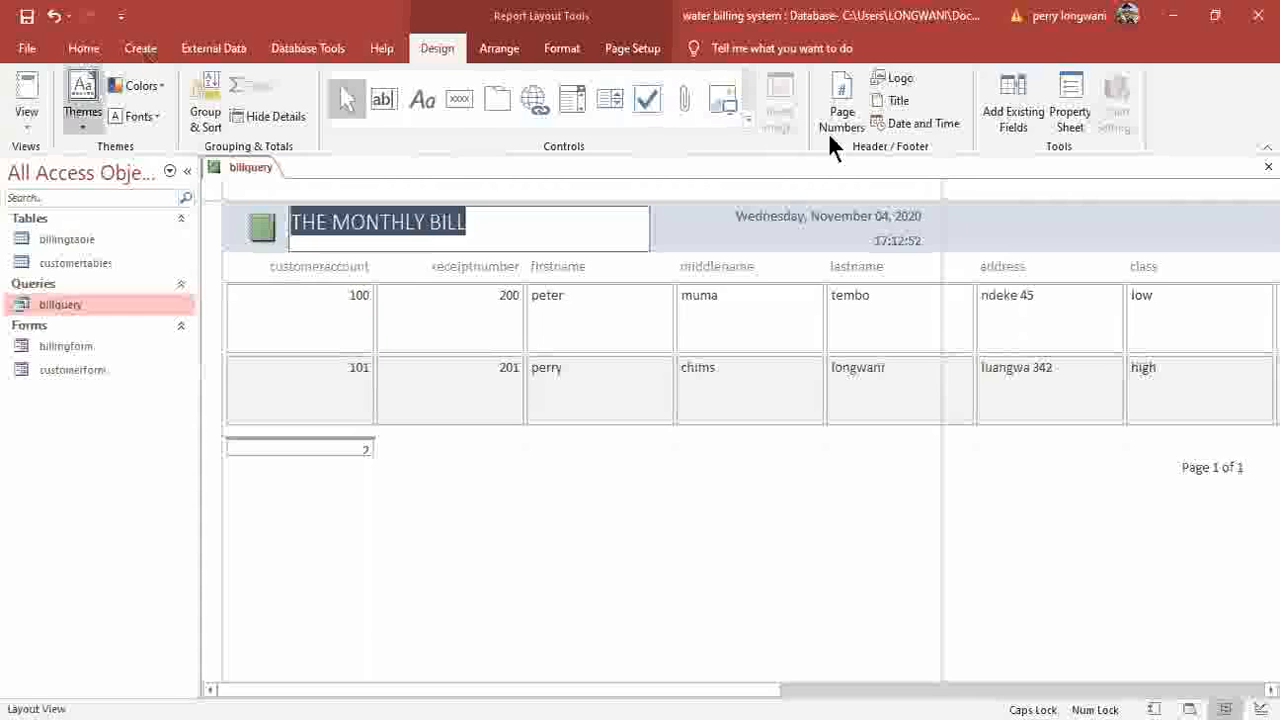
{"action": "left_click", "coordinate": [769, 116]}
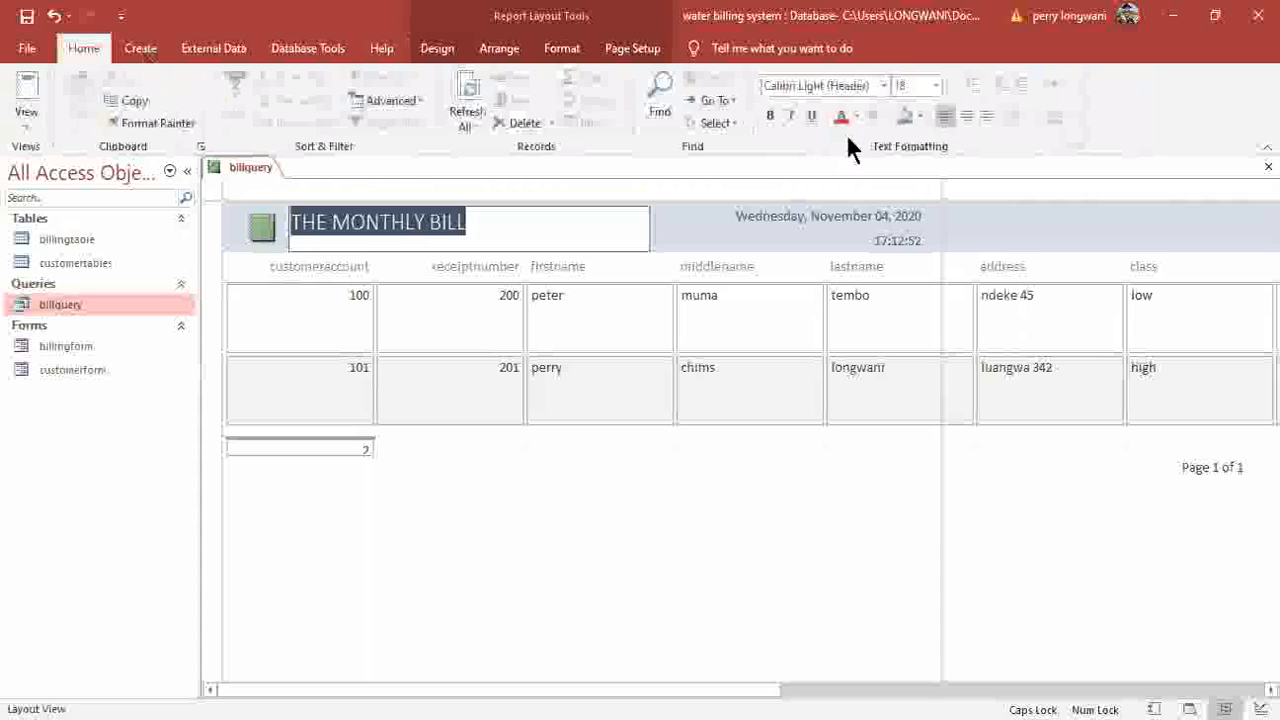
{"action": "left_click", "coordinate": [966, 116]}
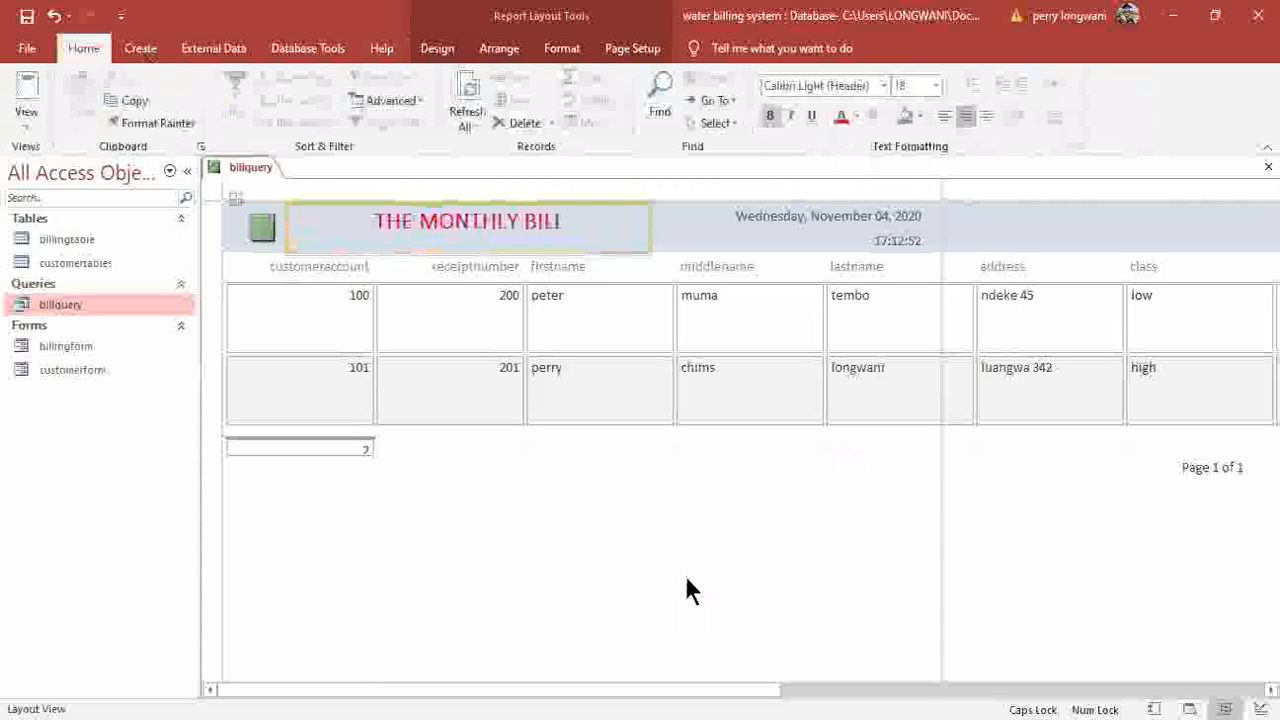
Save the report as 'billingreport' and close it.
{"action": "left_click", "coordinate": [366, 366]}
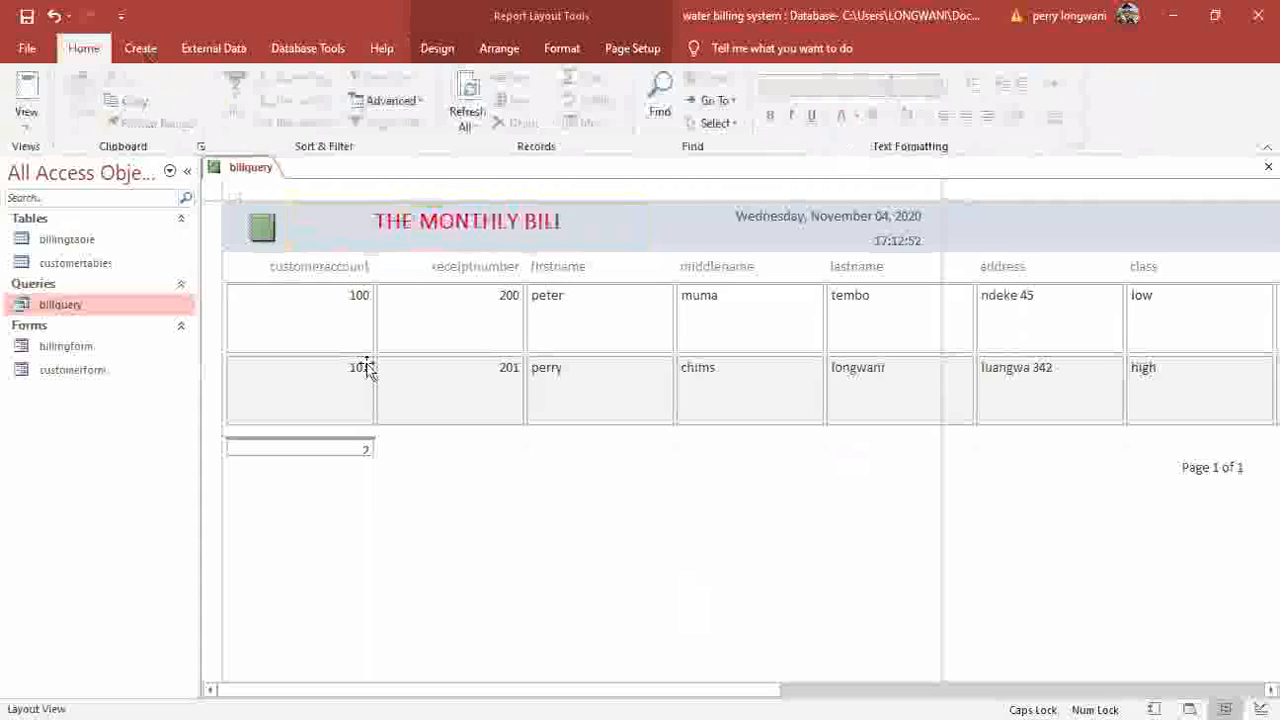
{"action": "left_click", "coordinate": [27, 16]}
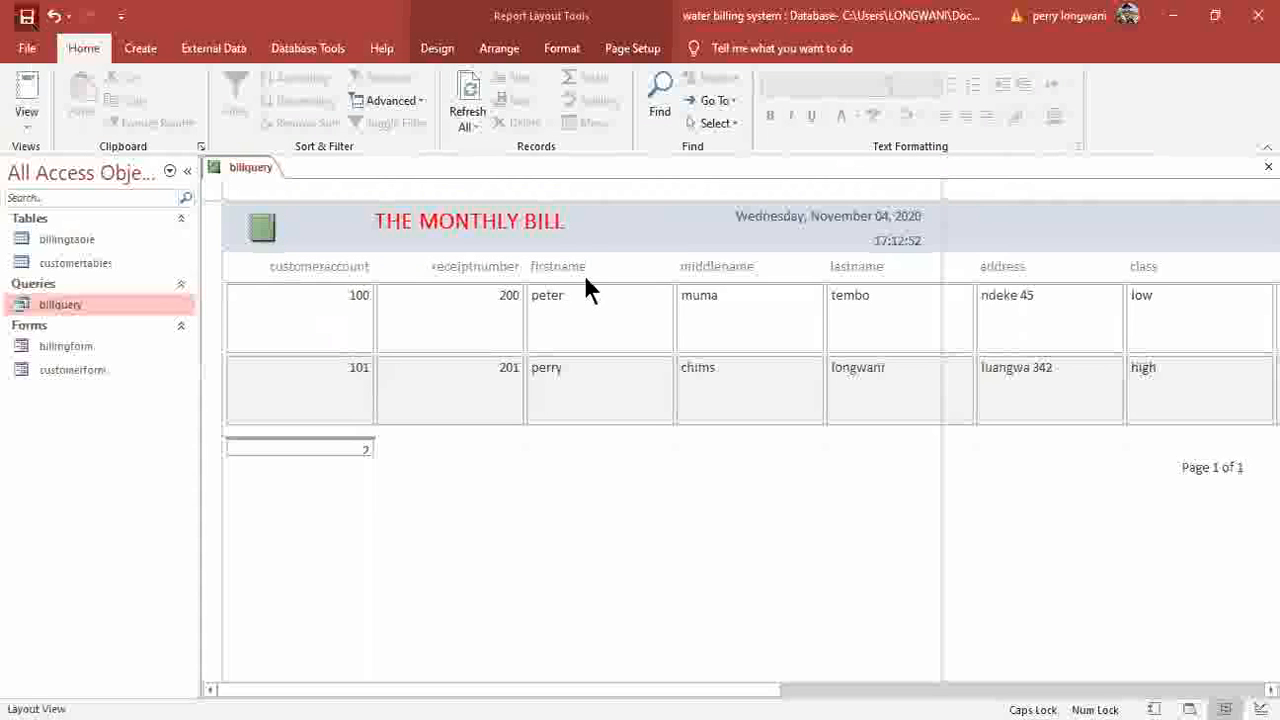
{"action": "type", "text": "BILL"}
{"action": "key", "text": "BackSpace"}
{"action": "key", "text": "BackSpace"}
{"action": "key", "text": "BackSpace"}
{"action": "key", "text": "BackSpace"}
{"action": "key", "text": "Caps_Lock"}
{"action": "type", "text": "bill"}
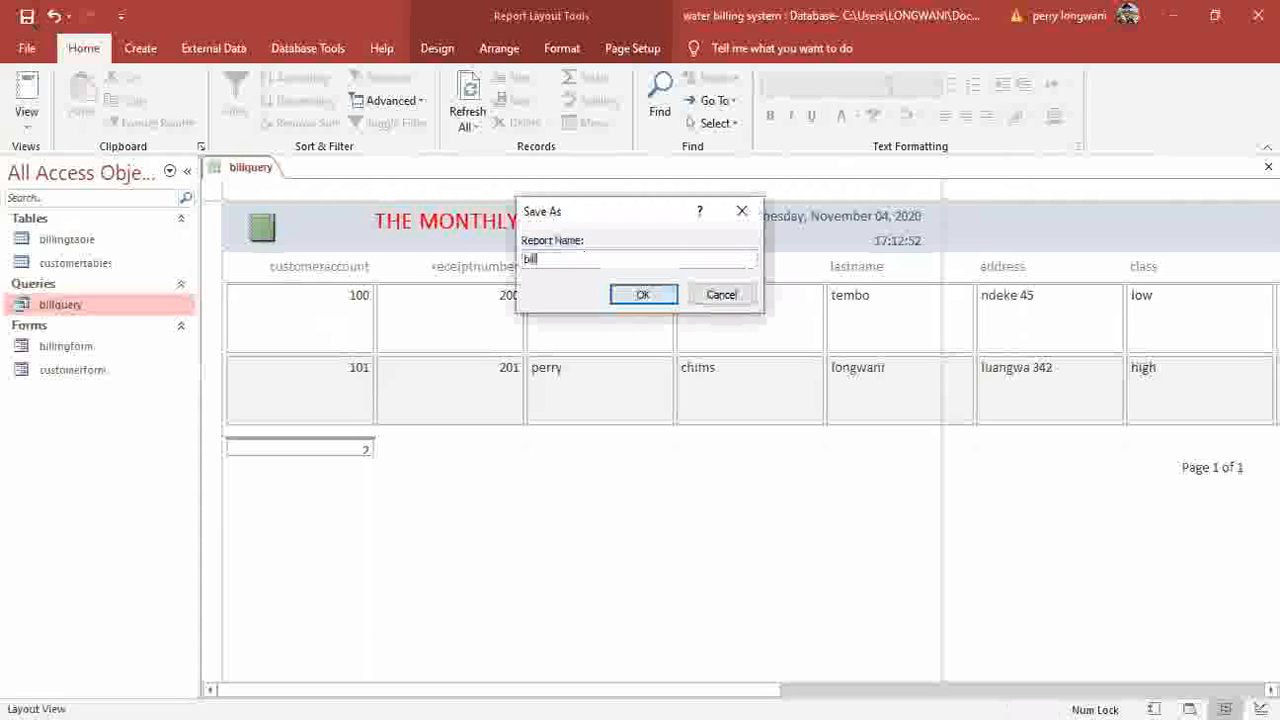
{"action": "type", "text": "ingrepo"}
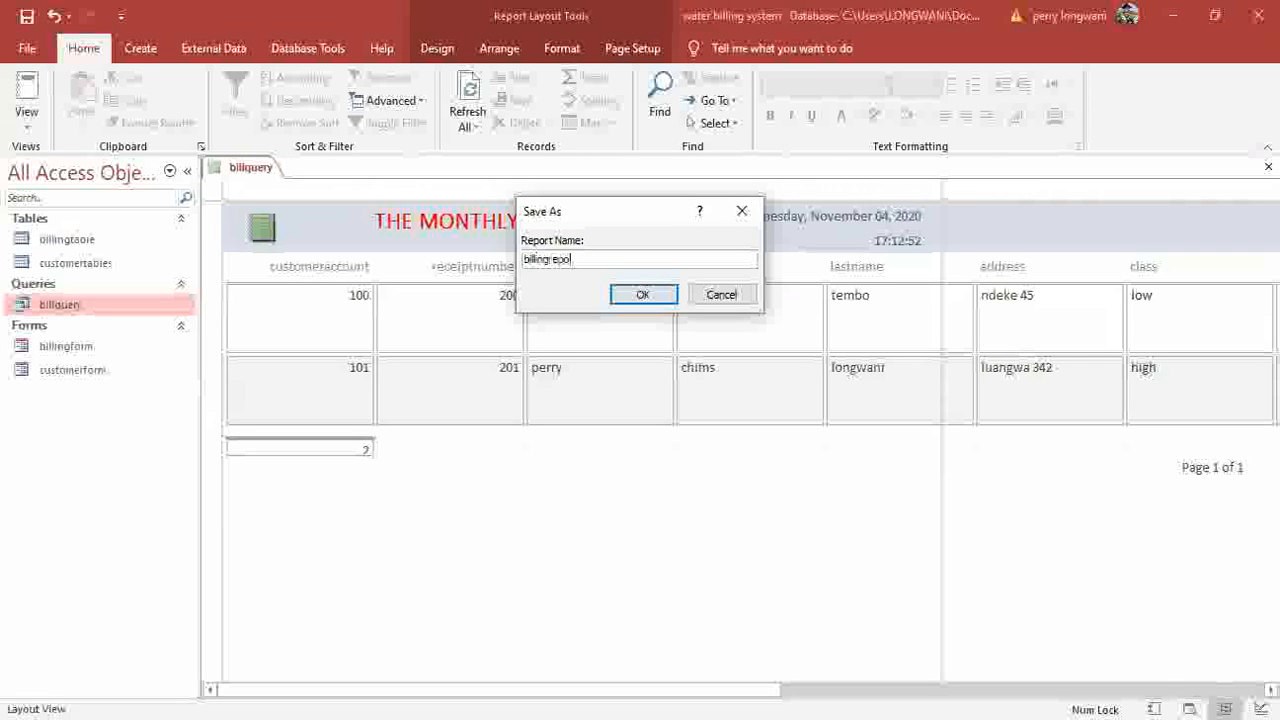
{"action": "type", "text": "rt"}
{"action": "left_click", "coordinate": [645, 294]}
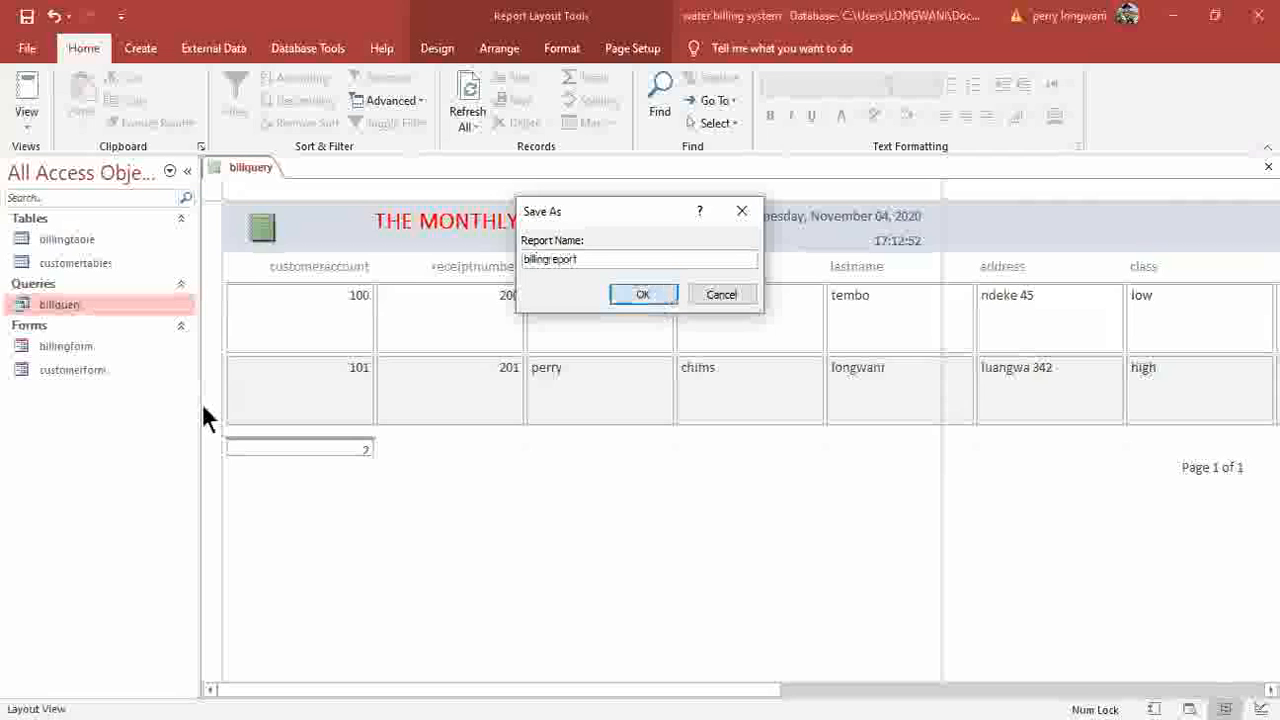
{"action": "left_click", "coordinate": [1268, 166]}
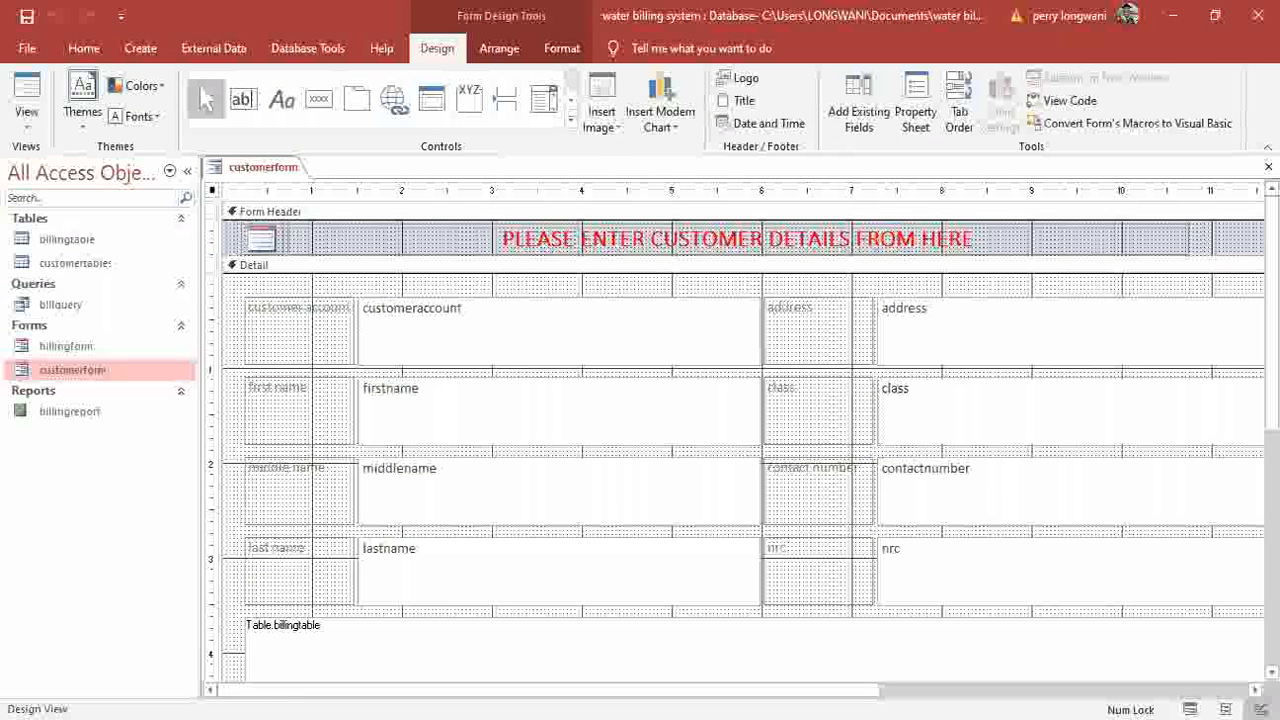
Drag customerform's right design edge further right to widen the form.
{"action": "scroll", "coordinate": [736, 438], "scroll_direction": "down", "scroll_amount": 3}
{"action": "scroll", "coordinate": [736, 350], "scroll_direction": "right", "scroll_amount": 2}
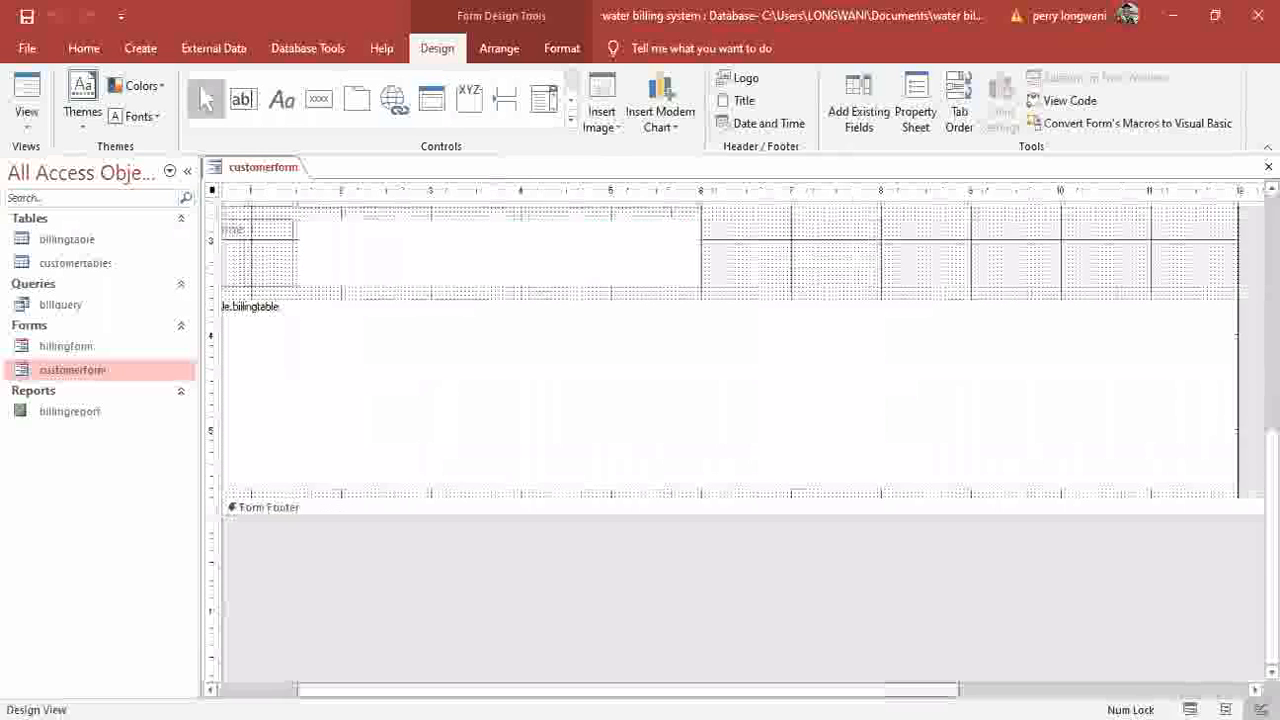
{"action": "scroll", "coordinate": [1229, 309], "scroll_direction": "right", "scroll_amount": 3}
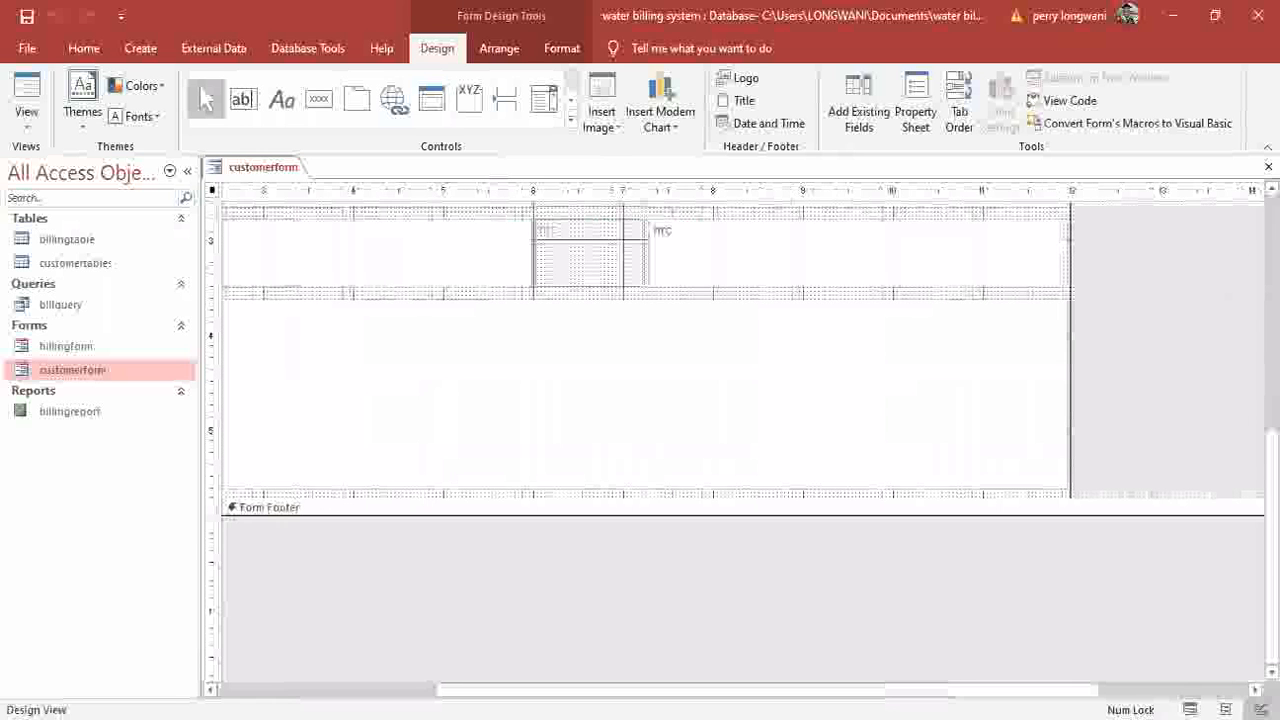
{"action": "scroll", "coordinate": [1088, 323], "scroll_direction": "up", "scroll_amount": 3}
{"action": "left_click_drag", "start_coordinate": [1068, 280], "coordinate": [1262, 286]}
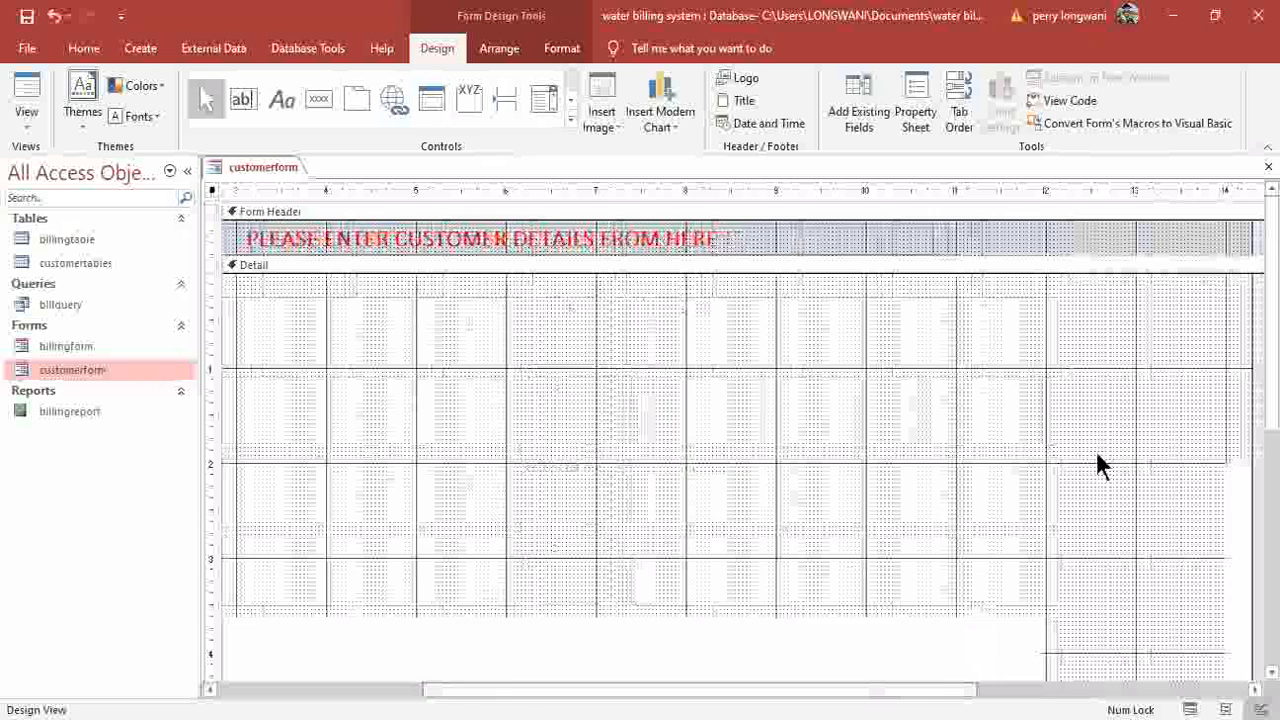
{"action": "scroll", "coordinate": [1096, 451], "scroll_direction": "right", "scroll_amount": 2}
{"action": "left_click_drag", "start_coordinate": [1140, 325], "coordinate": [1230, 323]}
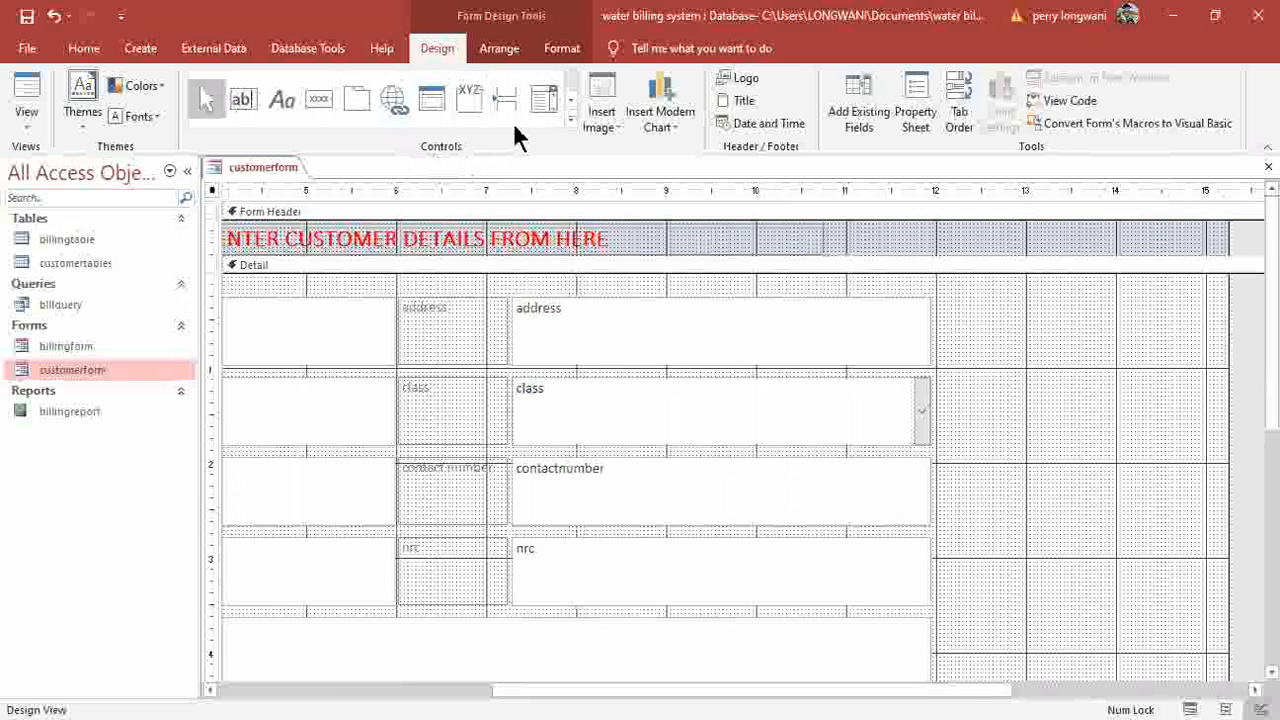
{"action": "left_click", "coordinate": [321, 100]}
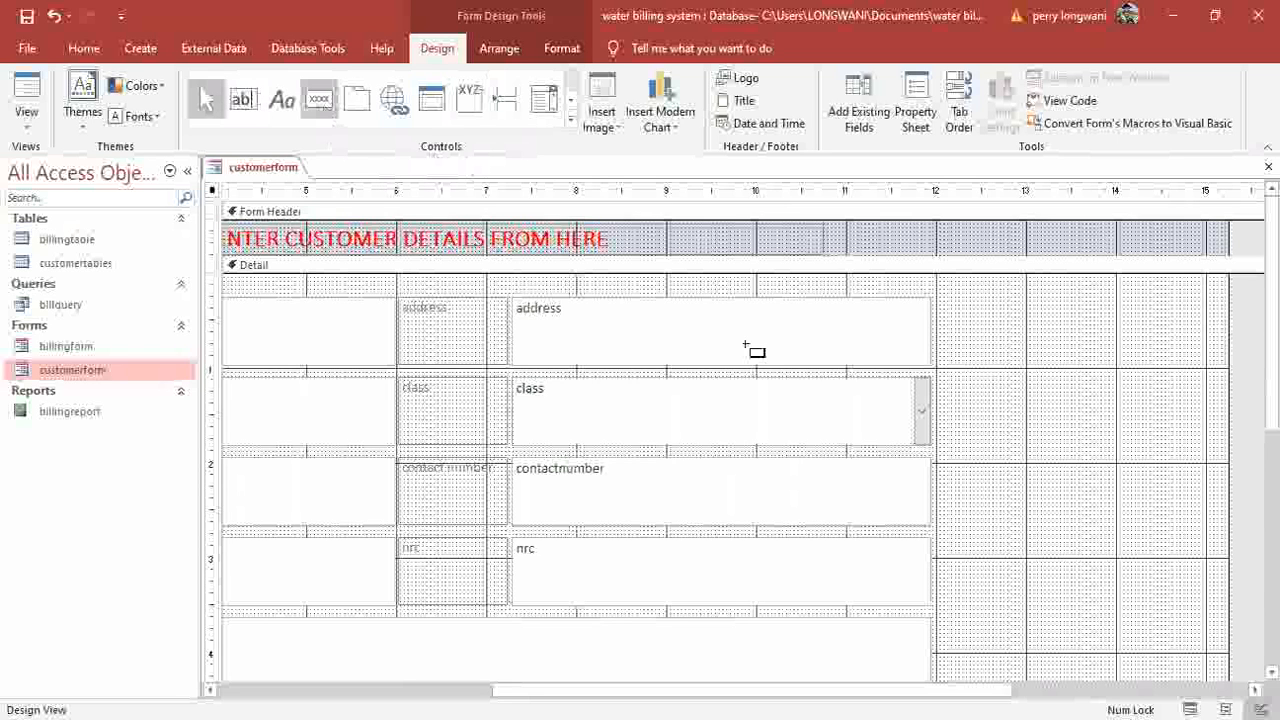
{"action": "left_click", "coordinate": [945, 301]}
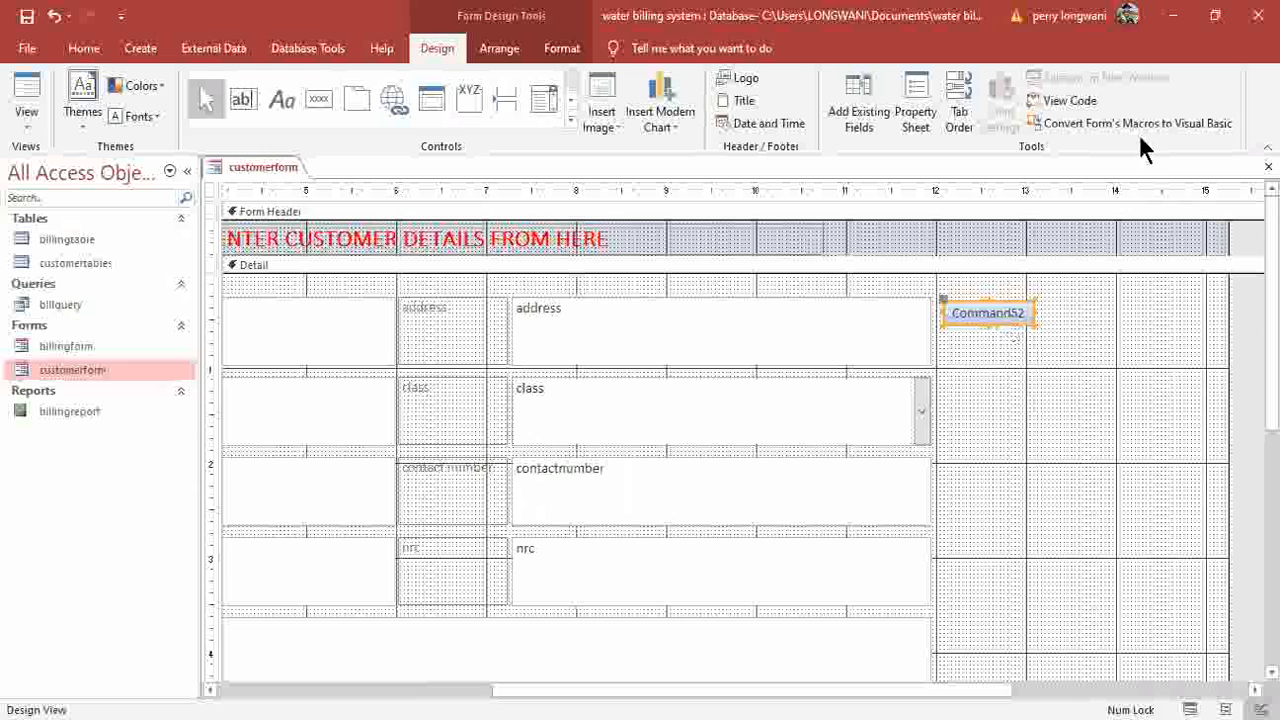
{"action": "left_click", "coordinate": [1010, 312]}
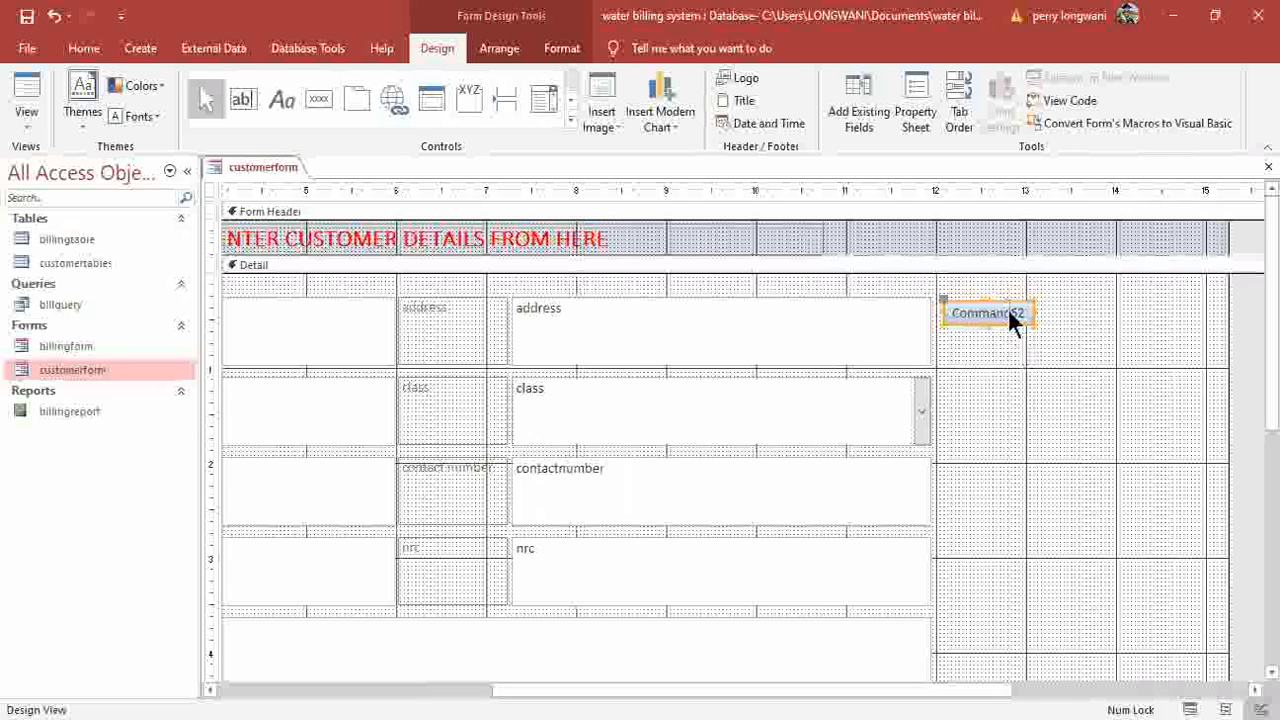
{"action": "key", "text": "Delete"}
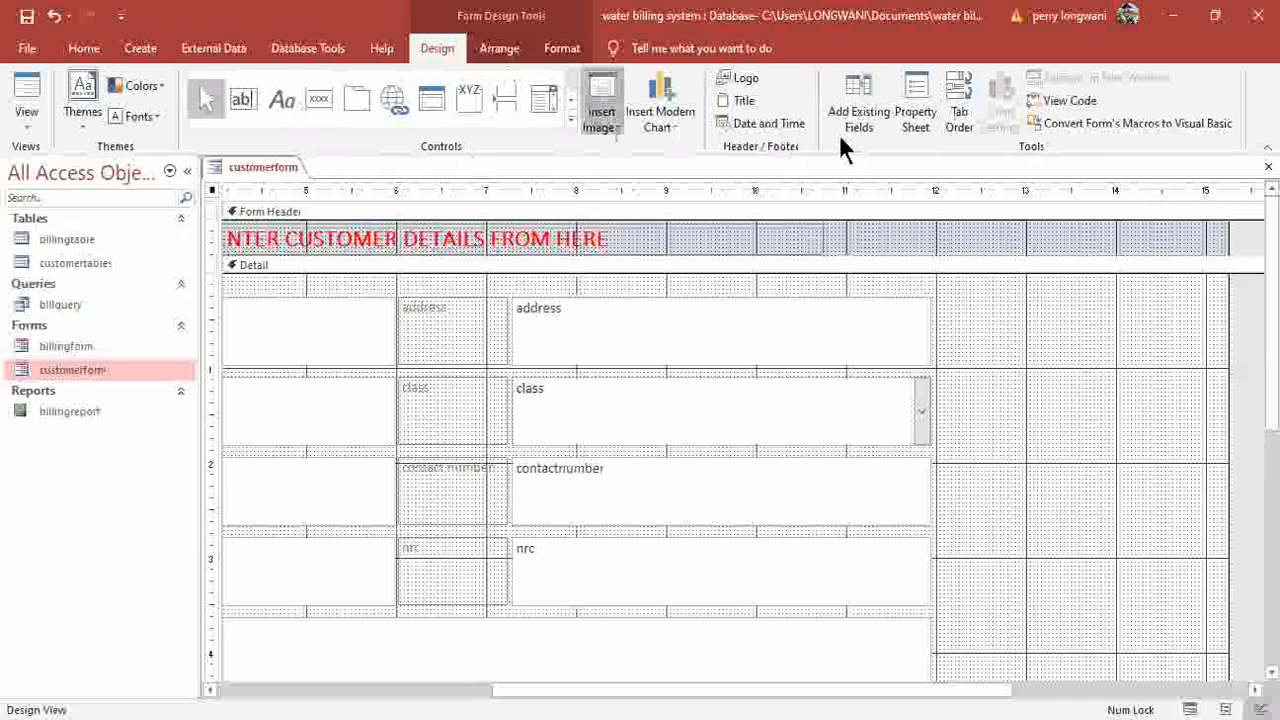
{"action": "left_click", "coordinate": [884, 122]}
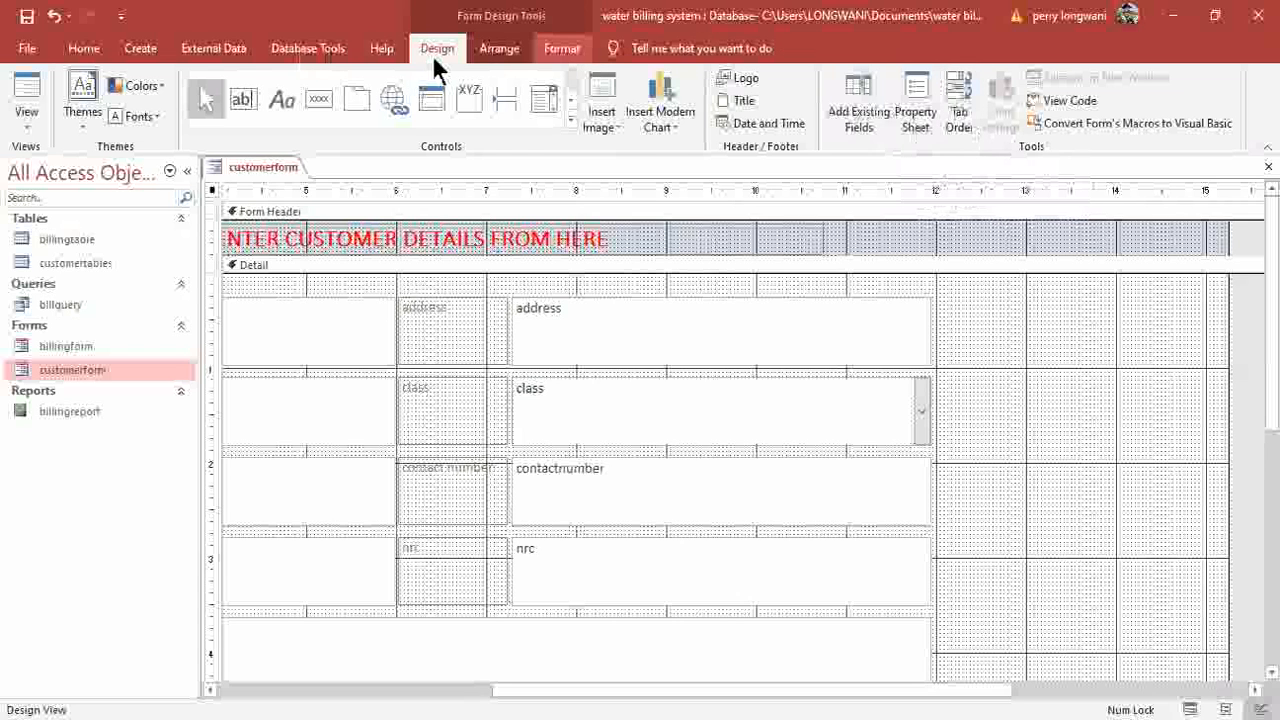
{"action": "left_click", "coordinate": [308, 49]}
{"action": "left_click", "coordinate": [440, 52]}
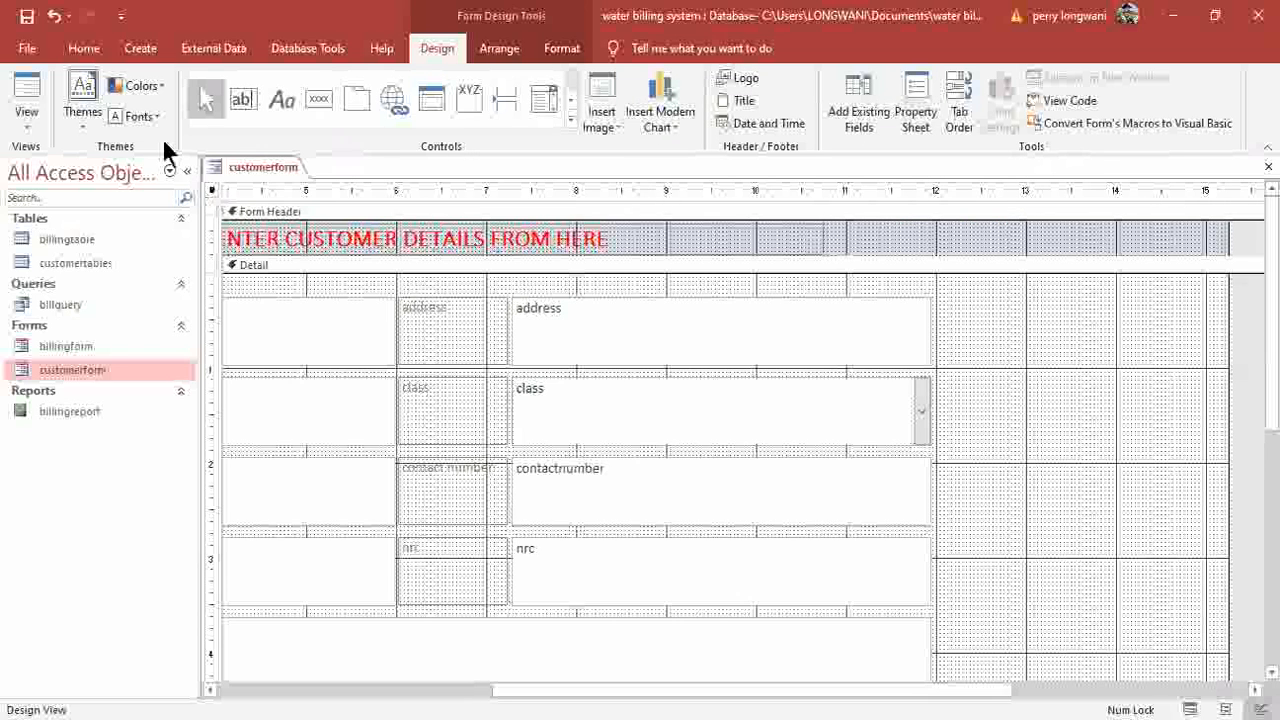
Turn on Use Control Wizards in the Controls gallery and pick the Button control.
{"action": "left_click", "coordinate": [570, 118]}
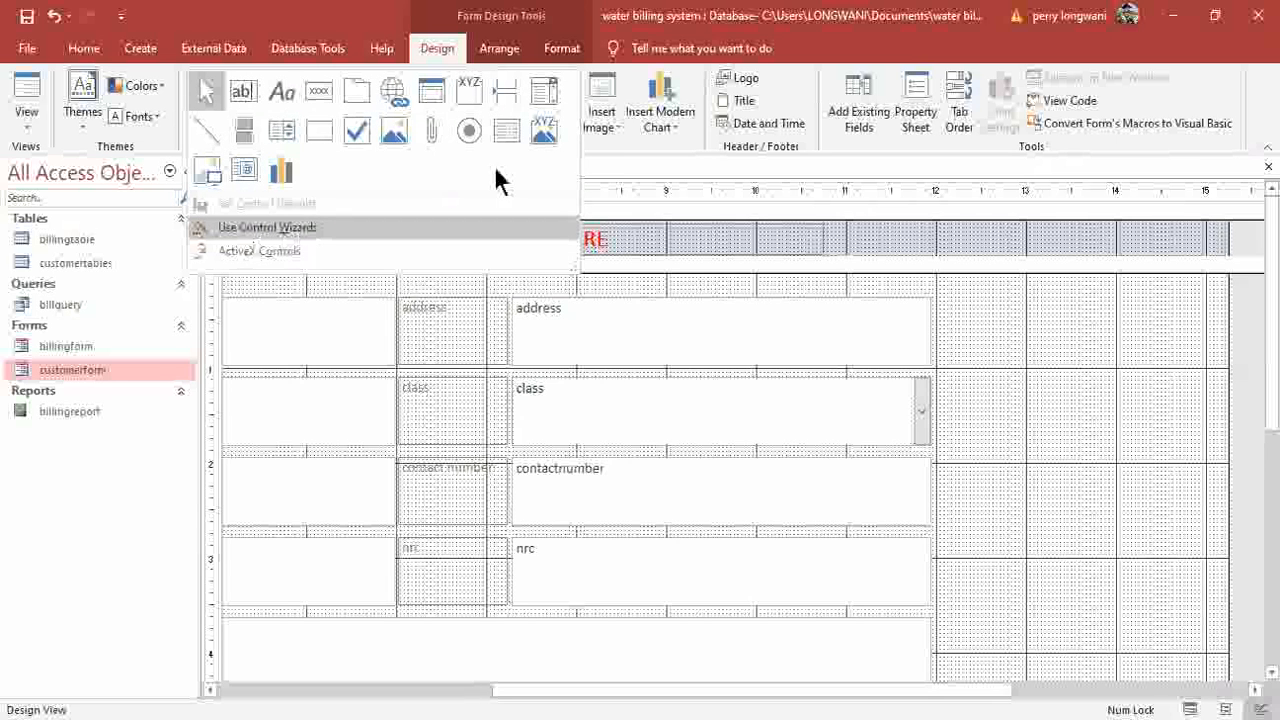
{"action": "left_click", "coordinate": [575, 122]}
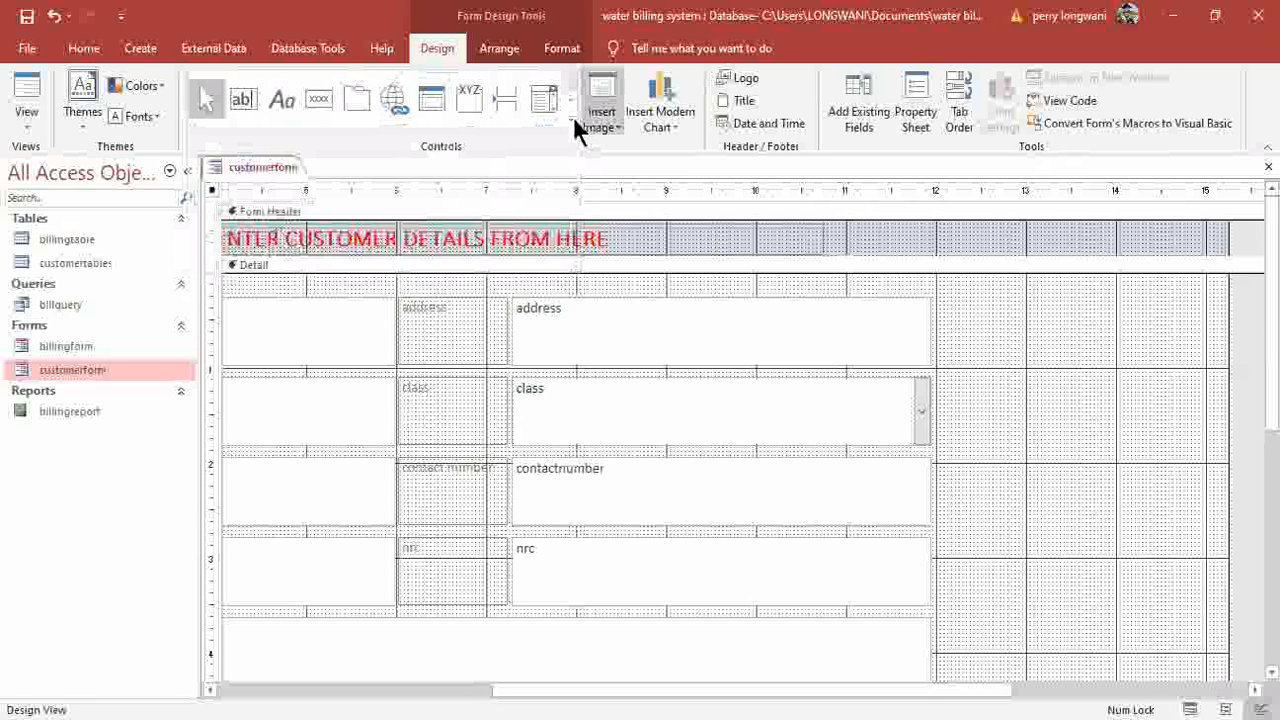
{"action": "left_click", "coordinate": [575, 122]}
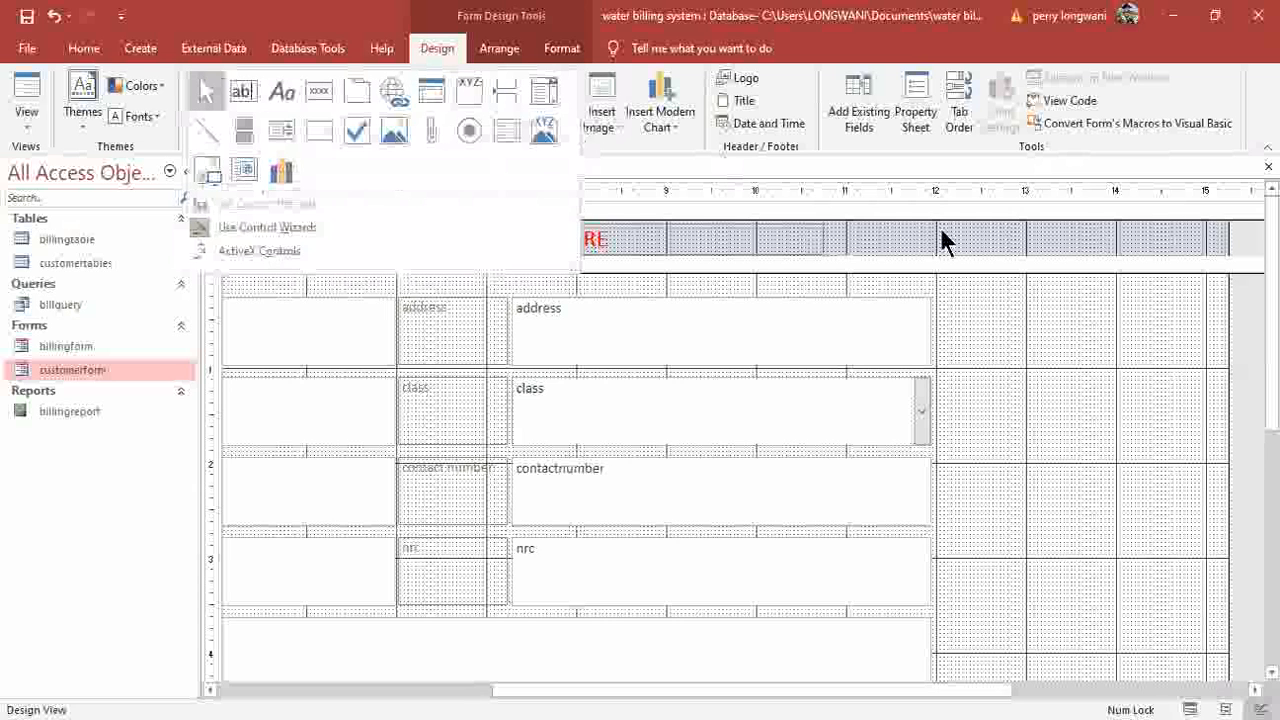
{"action": "left_click", "coordinate": [979, 343]}
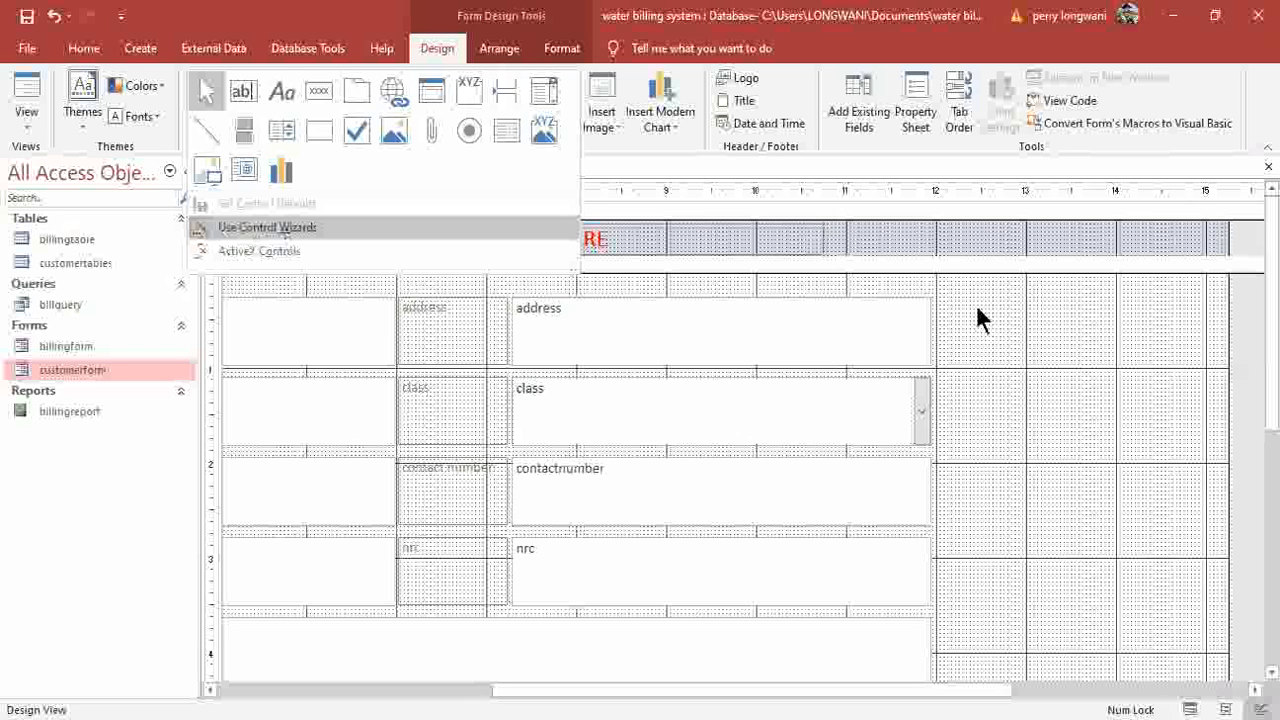
{"action": "left_click", "coordinate": [324, 99]}
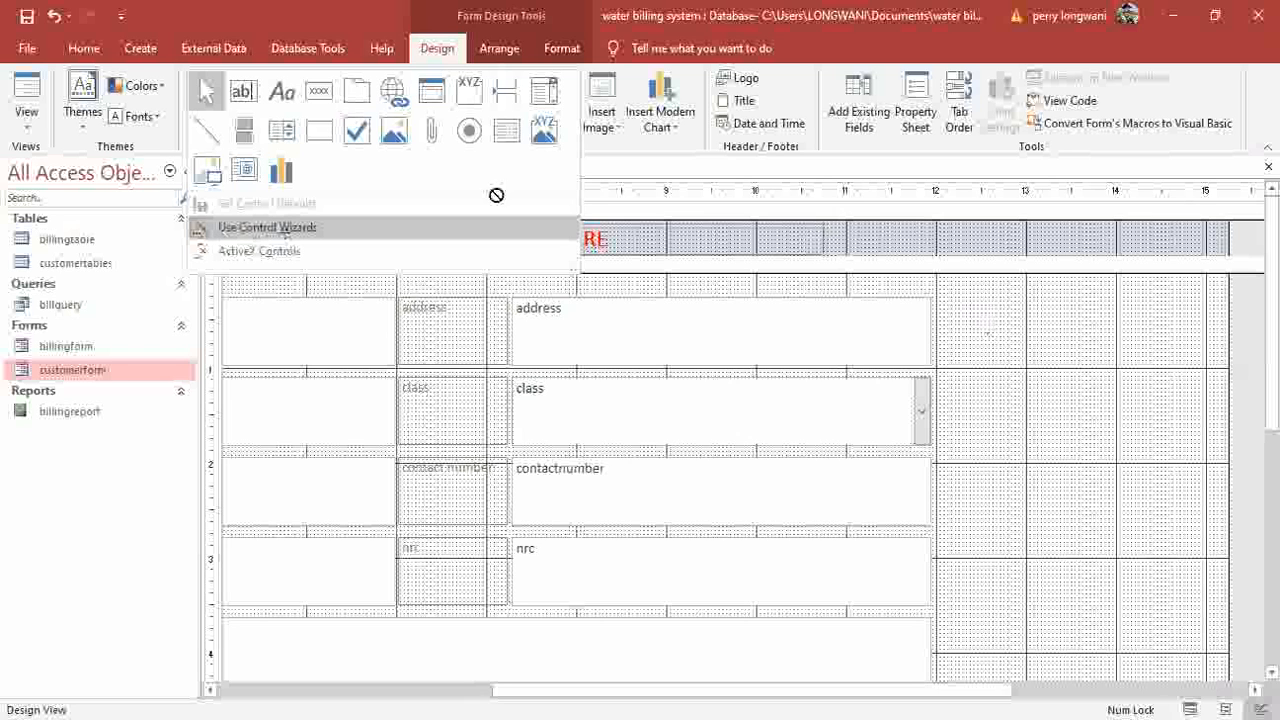
Add a Go To First Record picture button right of the address field, then place a second button beside it.
{"action": "left_click", "coordinate": [945, 305]}
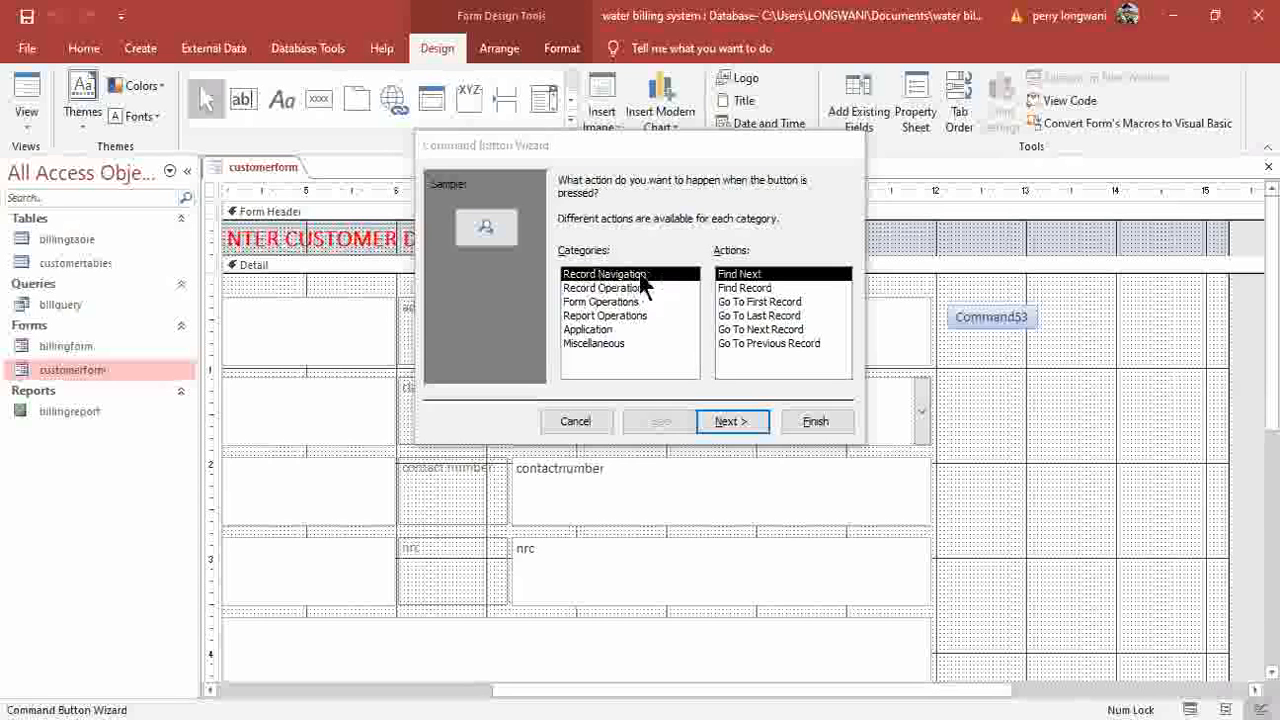
{"action": "left_click", "coordinate": [766, 300]}
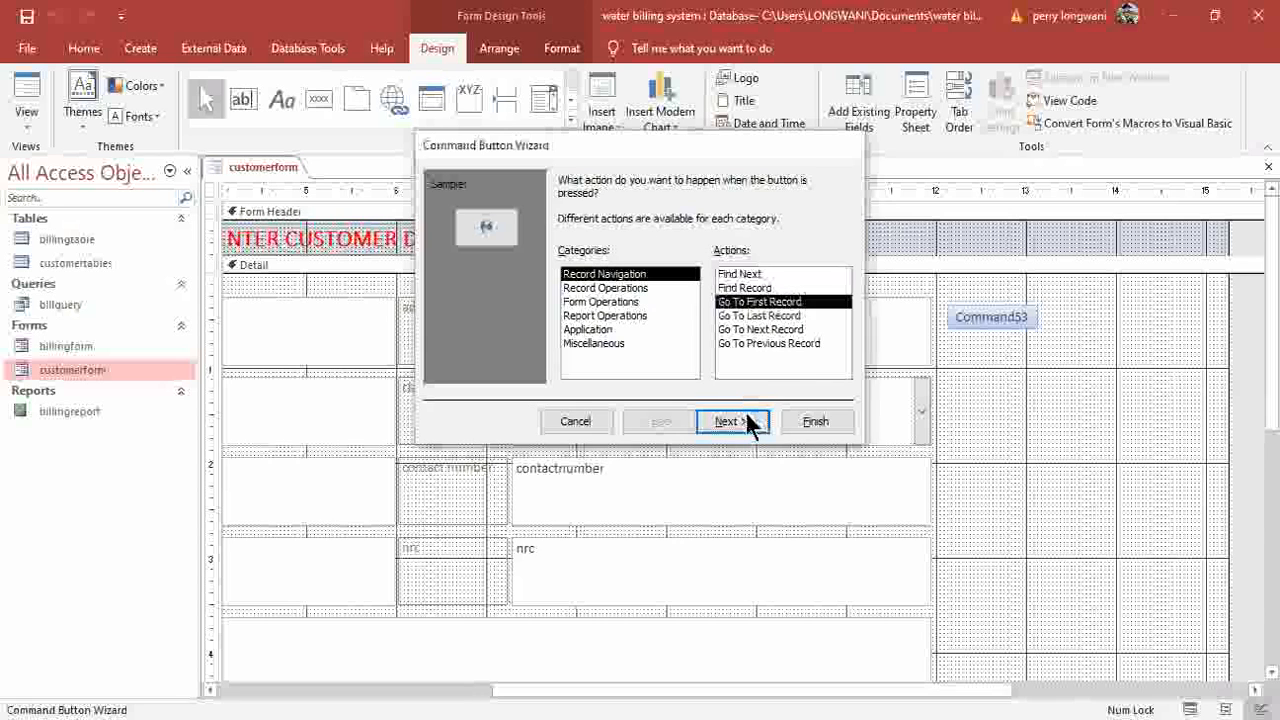
{"action": "left_click", "coordinate": [729, 421]}
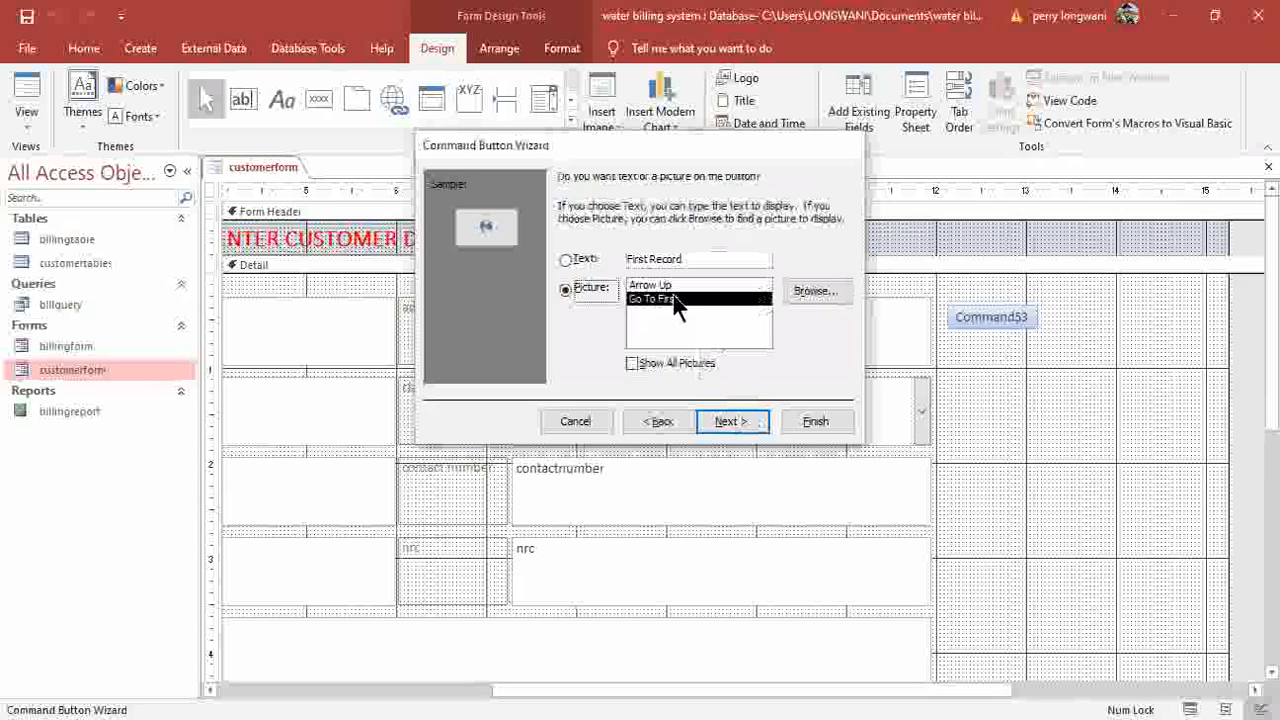
{"action": "left_click", "coordinate": [567, 259]}
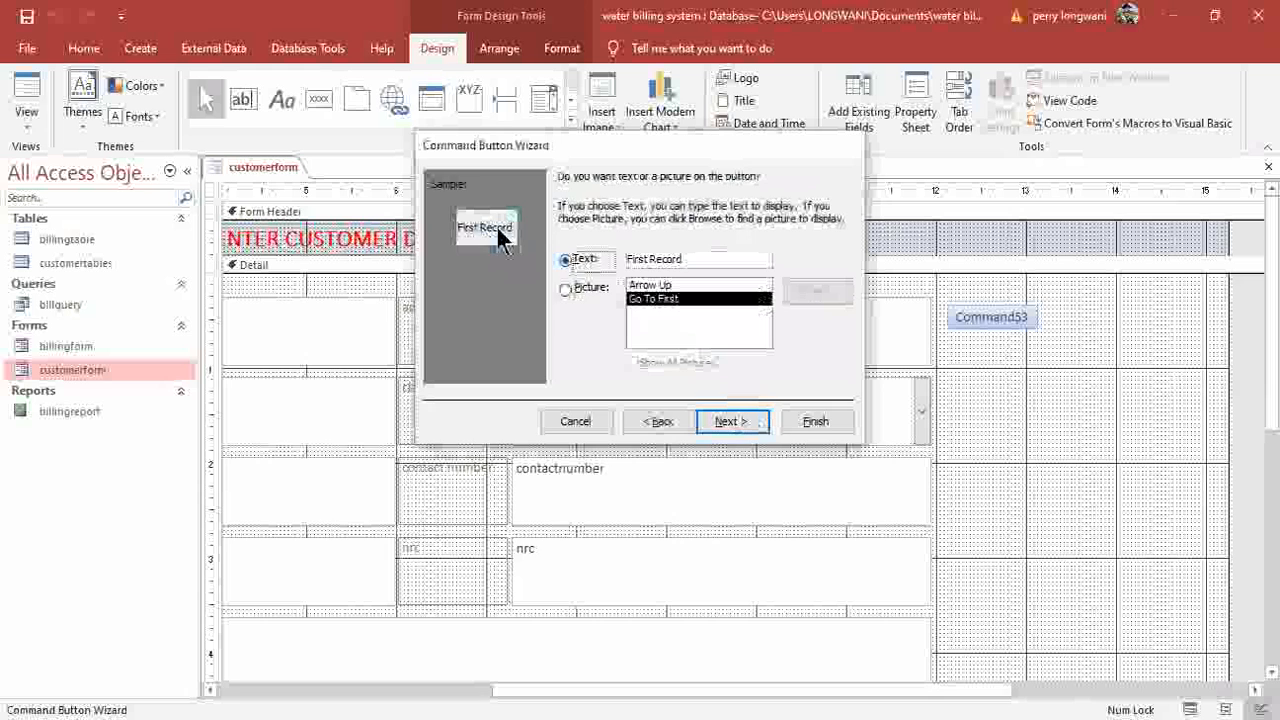
{"action": "left_click", "coordinate": [569, 289]}
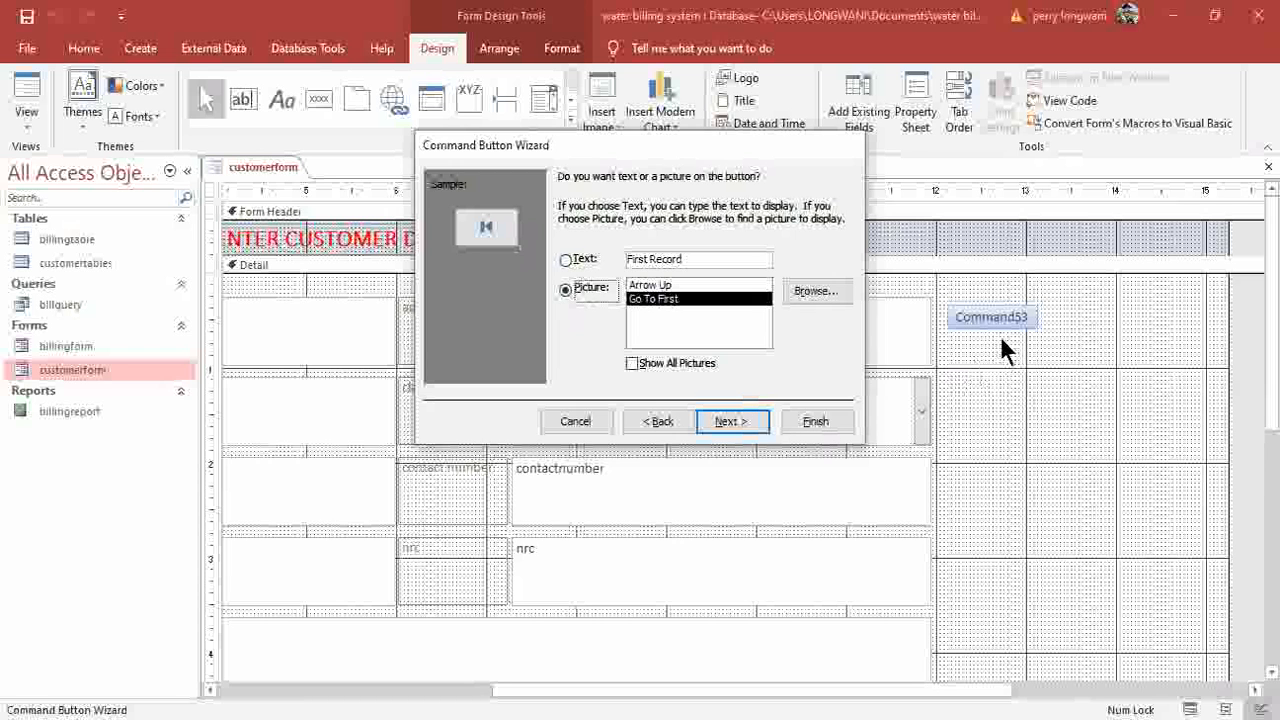
{"action": "key", "text": "alt+f"}
{"action": "left_click", "coordinate": [319, 100]}
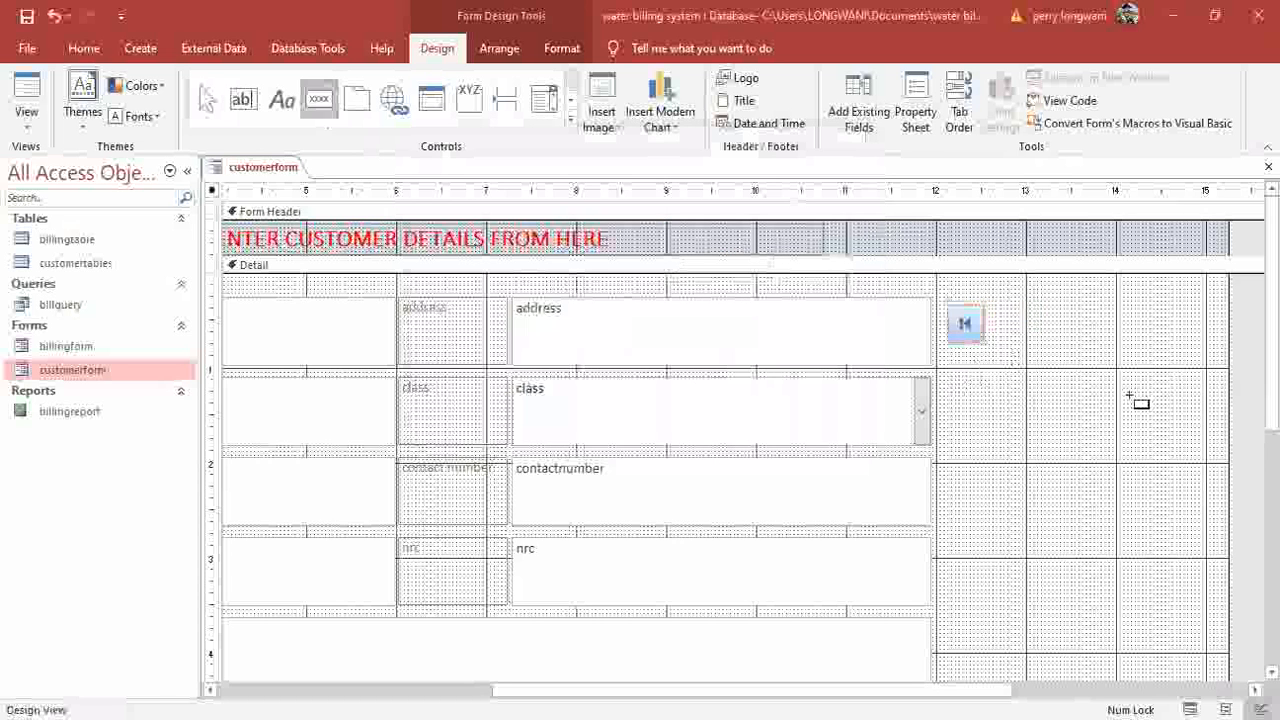
{"action": "left_click", "coordinate": [995, 318]}
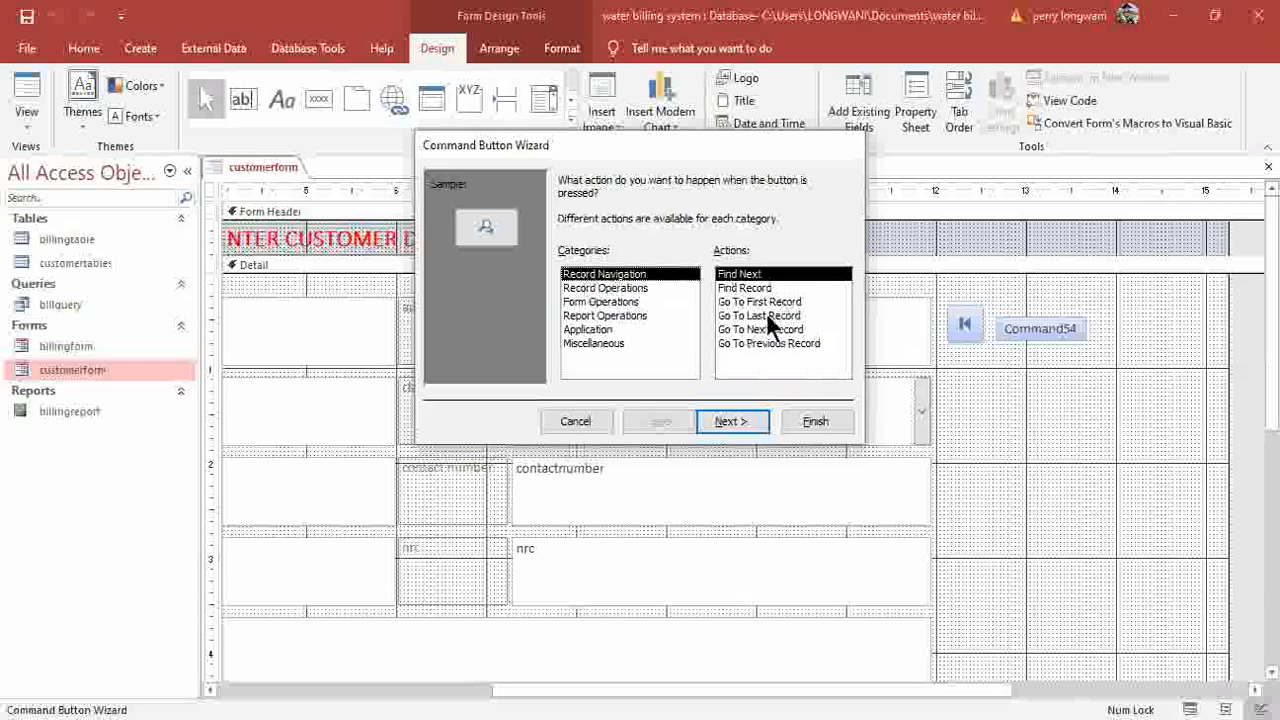
Make the second button Go To Previous Record and add a Go To Next Record picture button.
{"action": "left_click", "coordinate": [764, 342]}
{"action": "left_click", "coordinate": [736, 421]}
{"action": "left_click", "coordinate": [810, 421]}
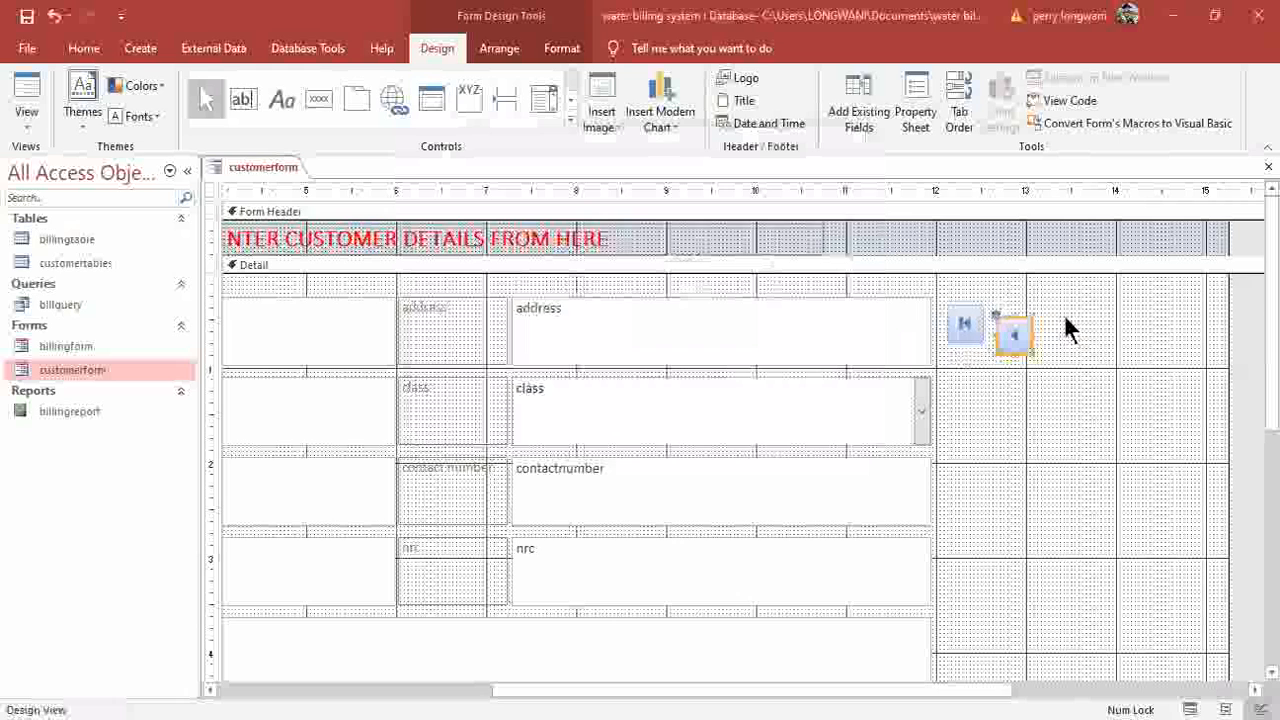
{"action": "left_click", "coordinate": [321, 100]}
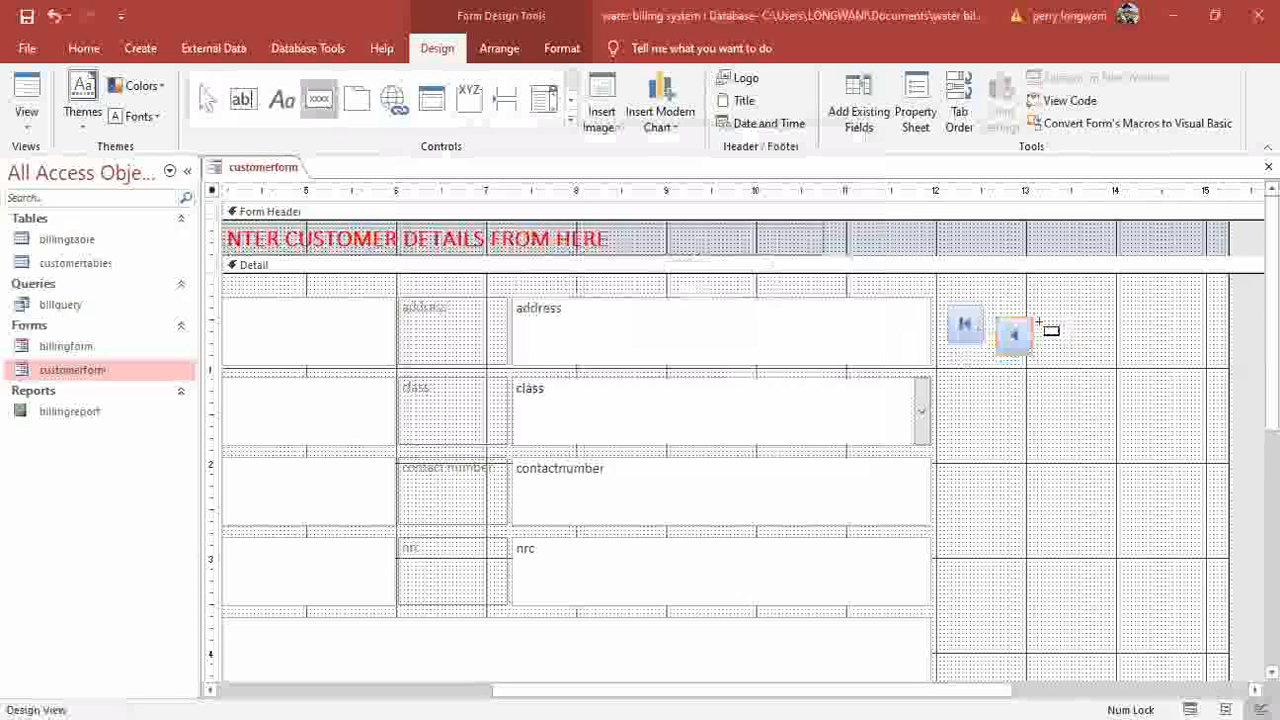
{"action": "left_click", "coordinate": [648, 336]}
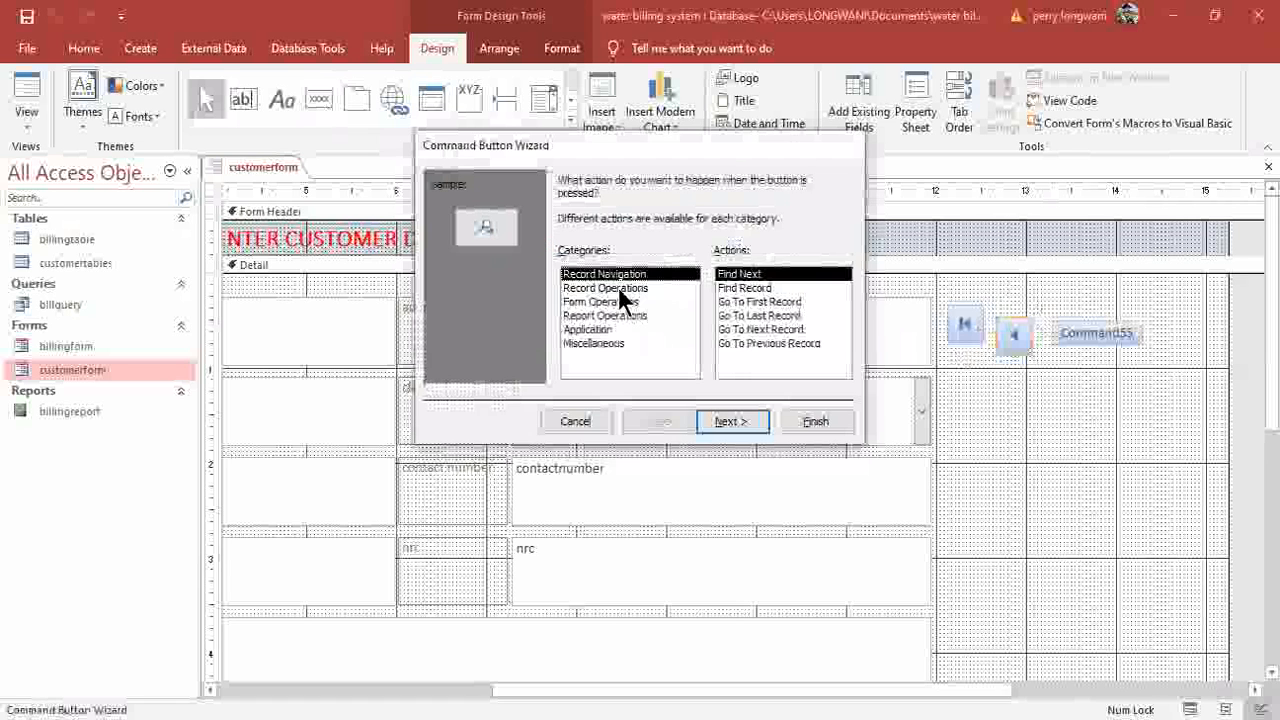
{"action": "left_click", "coordinate": [747, 329]}
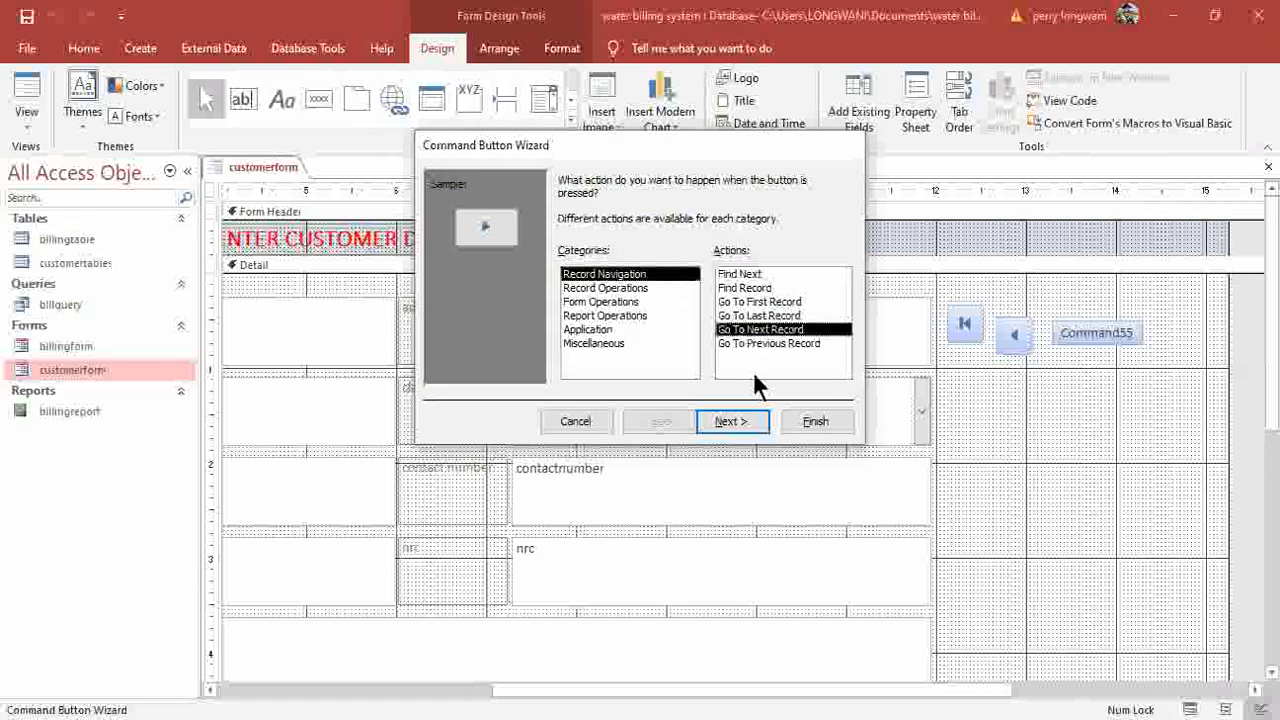
{"action": "left_click", "coordinate": [721, 422]}
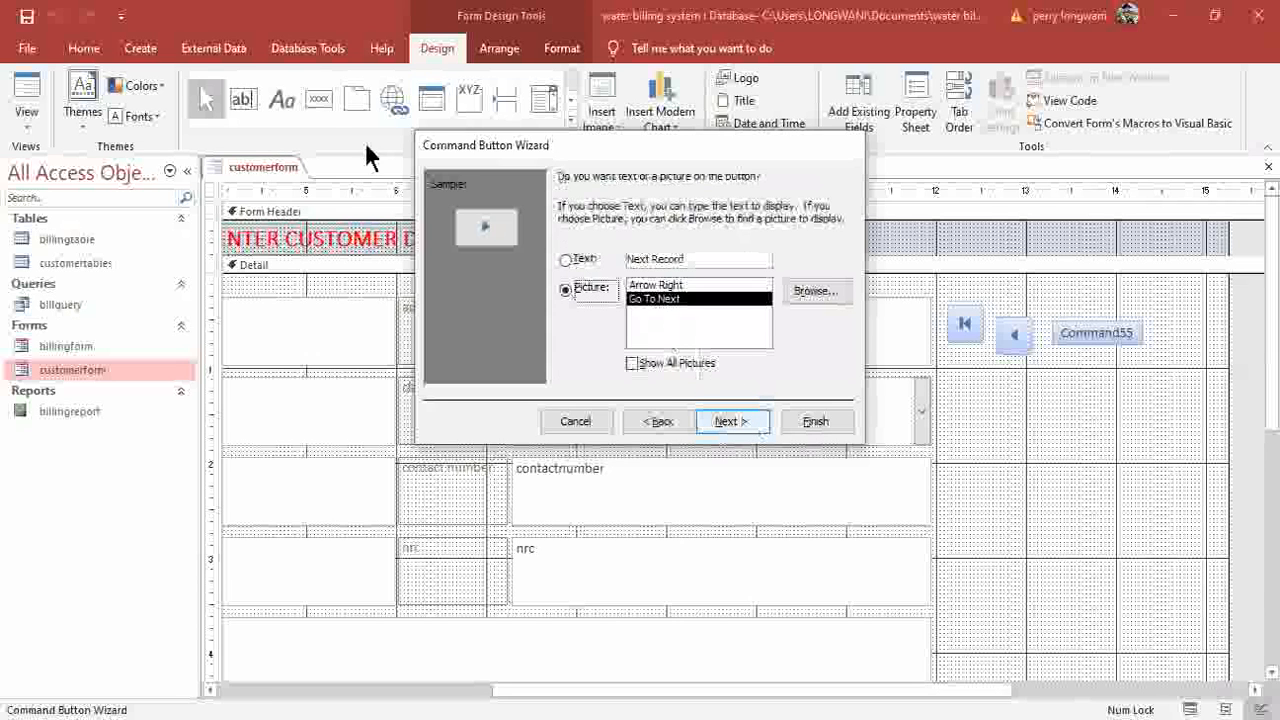
{"action": "left_click", "coordinate": [327, 96]}
Add a Go To Last Record picture button at the end of the navigation row.
{"action": "left_click", "coordinate": [1108, 326]}
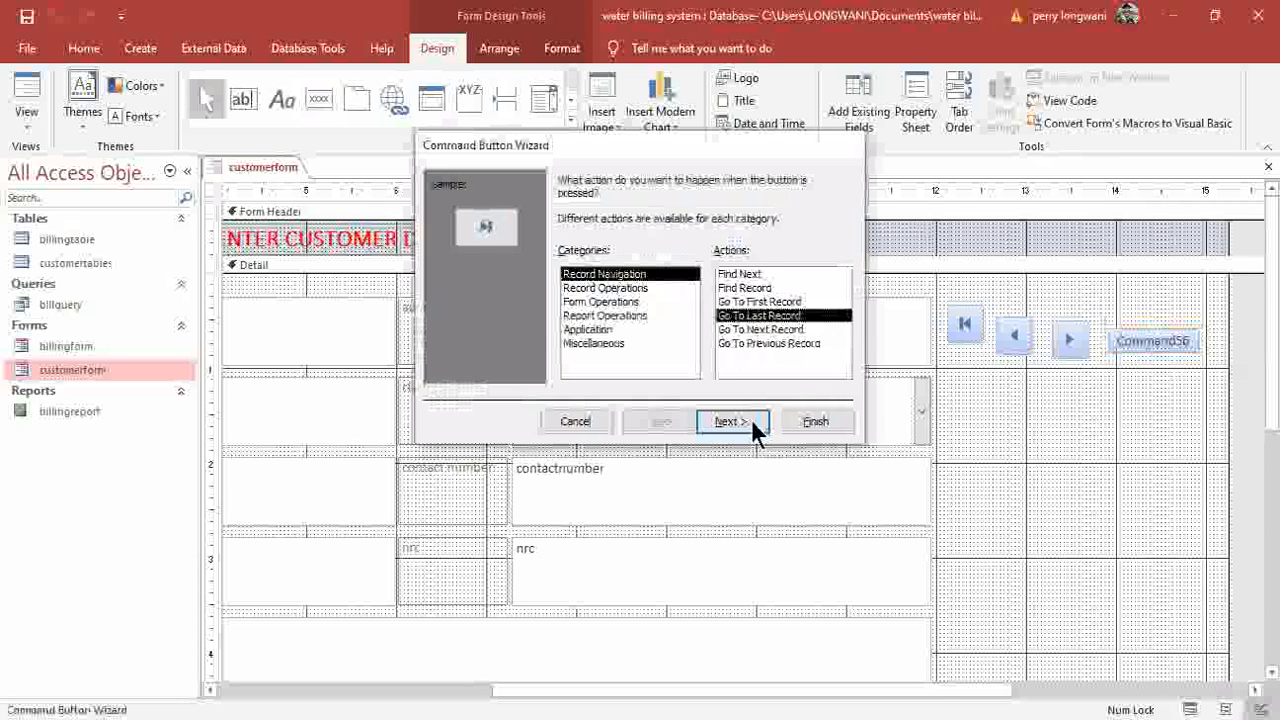
{"action": "left_click", "coordinate": [751, 419]}
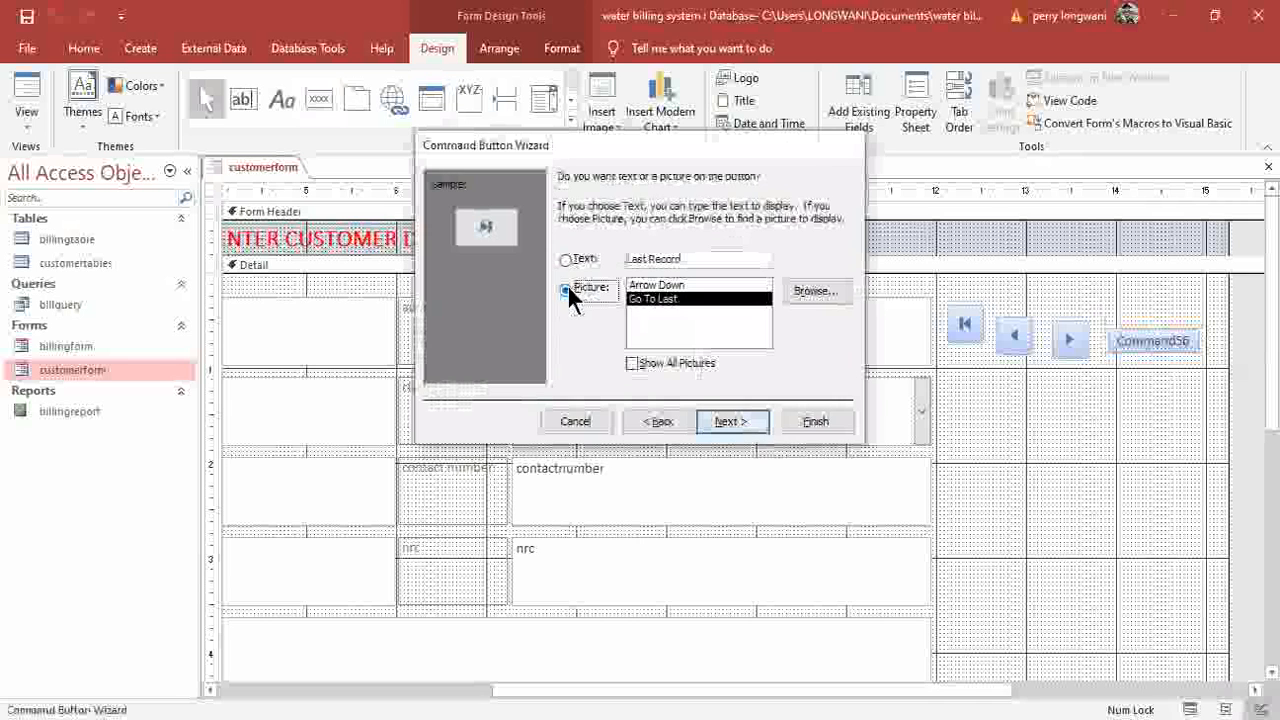
{"action": "left_click", "coordinate": [807, 422]}
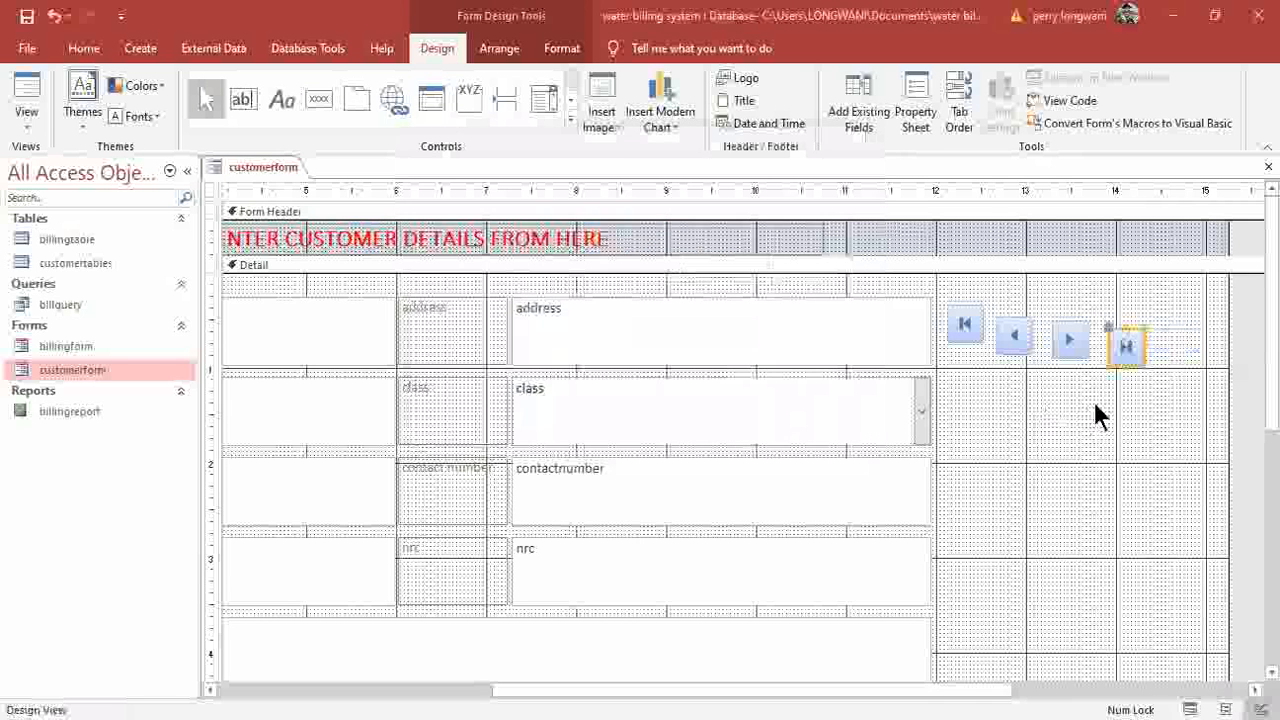
{"action": "left_click", "coordinate": [1006, 376]}
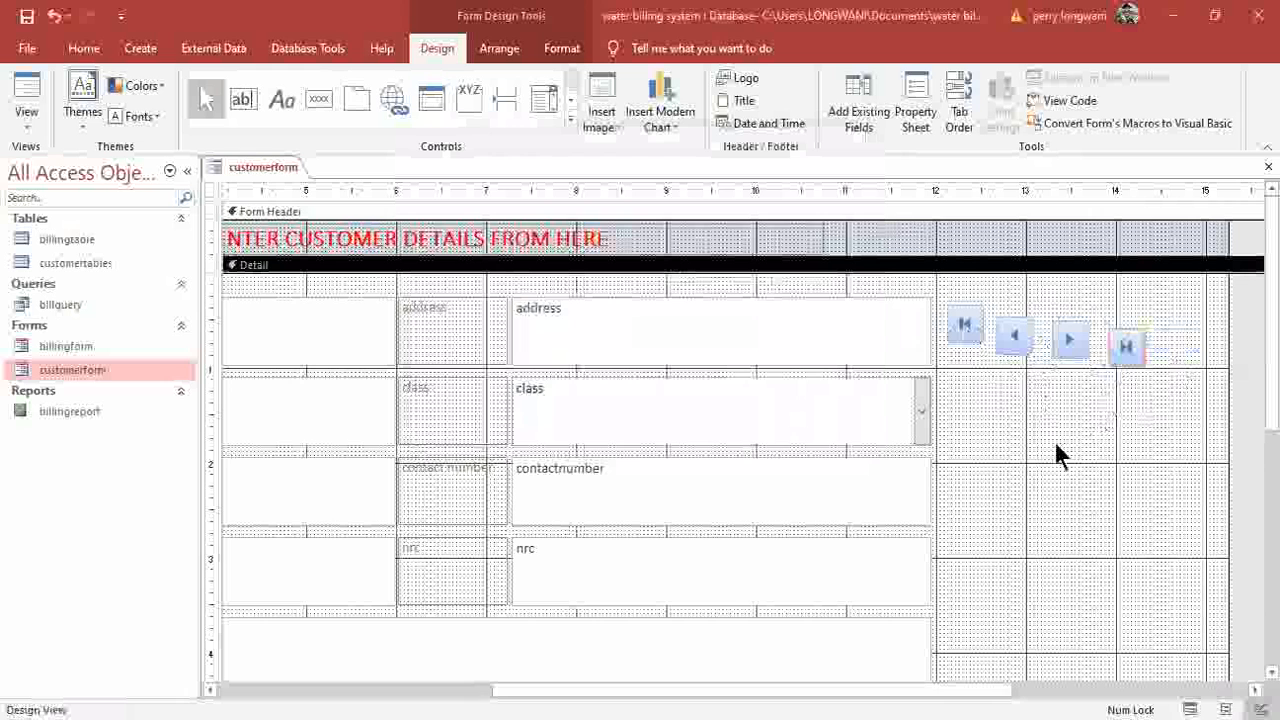
Add an Add New Record picture button below the navigation row.
{"action": "left_click", "coordinate": [318, 100]}
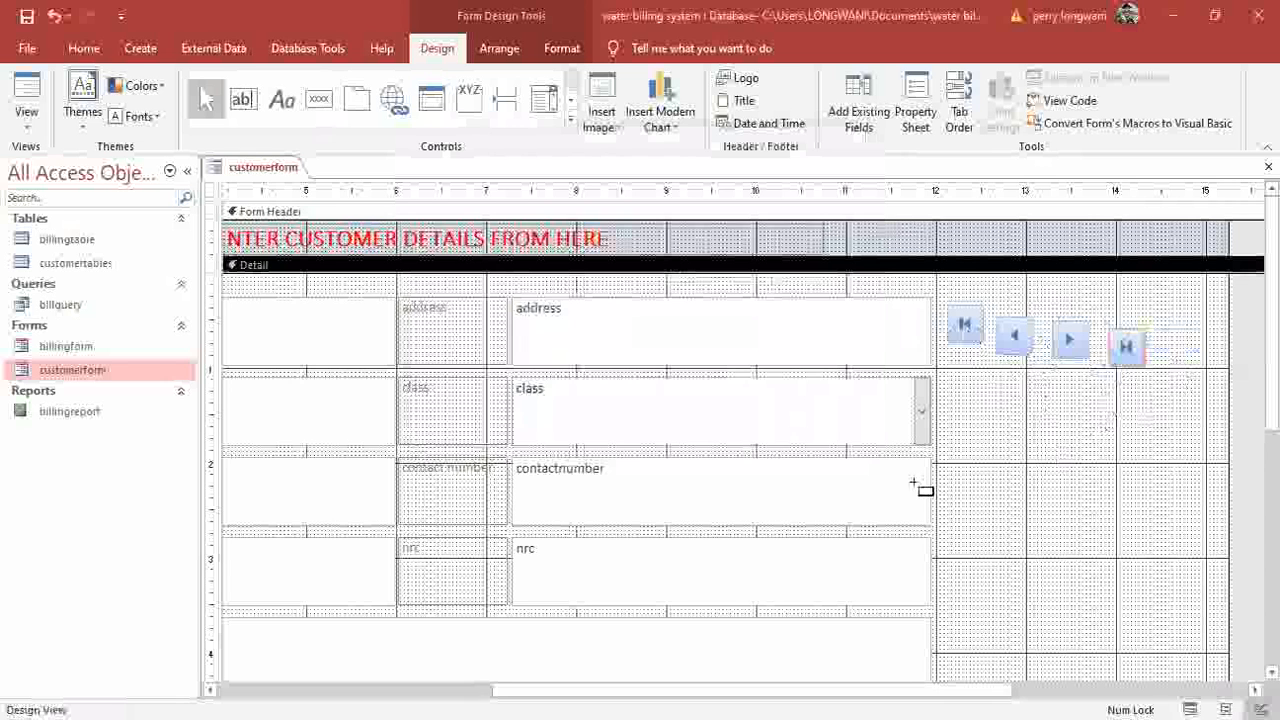
{"action": "left_click", "coordinate": [953, 386]}
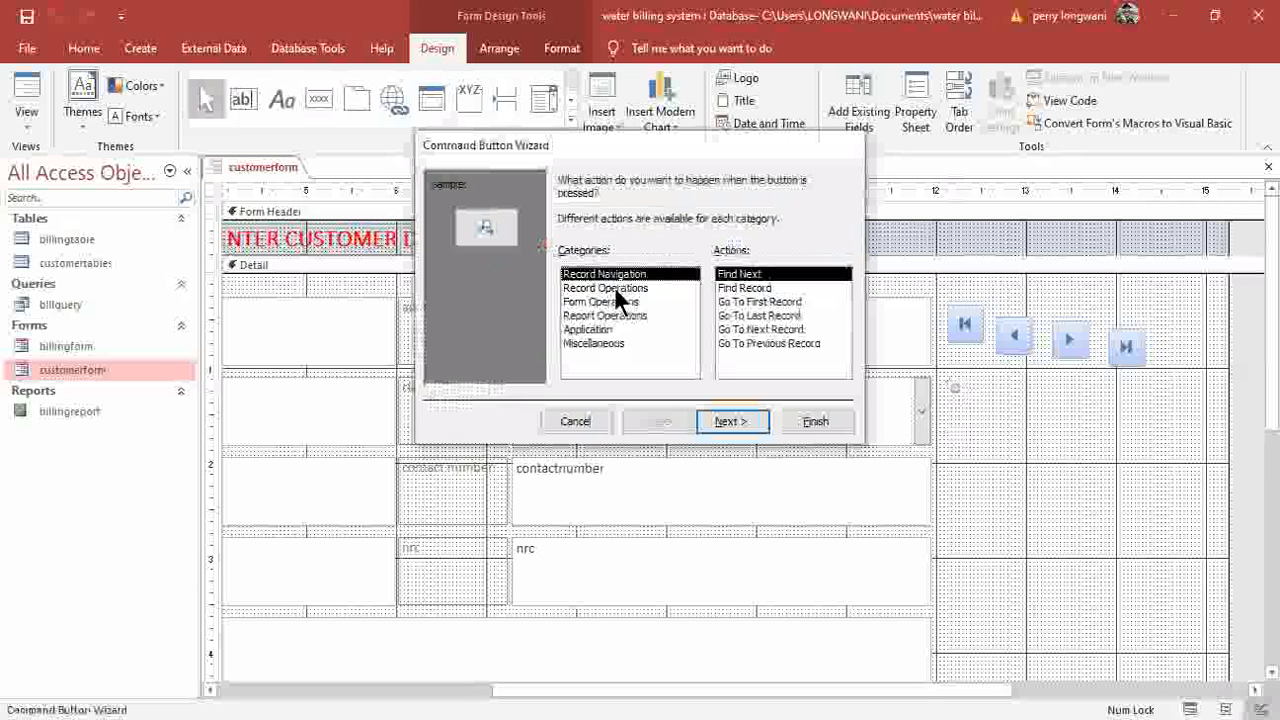
{"action": "left_click", "coordinate": [597, 288]}
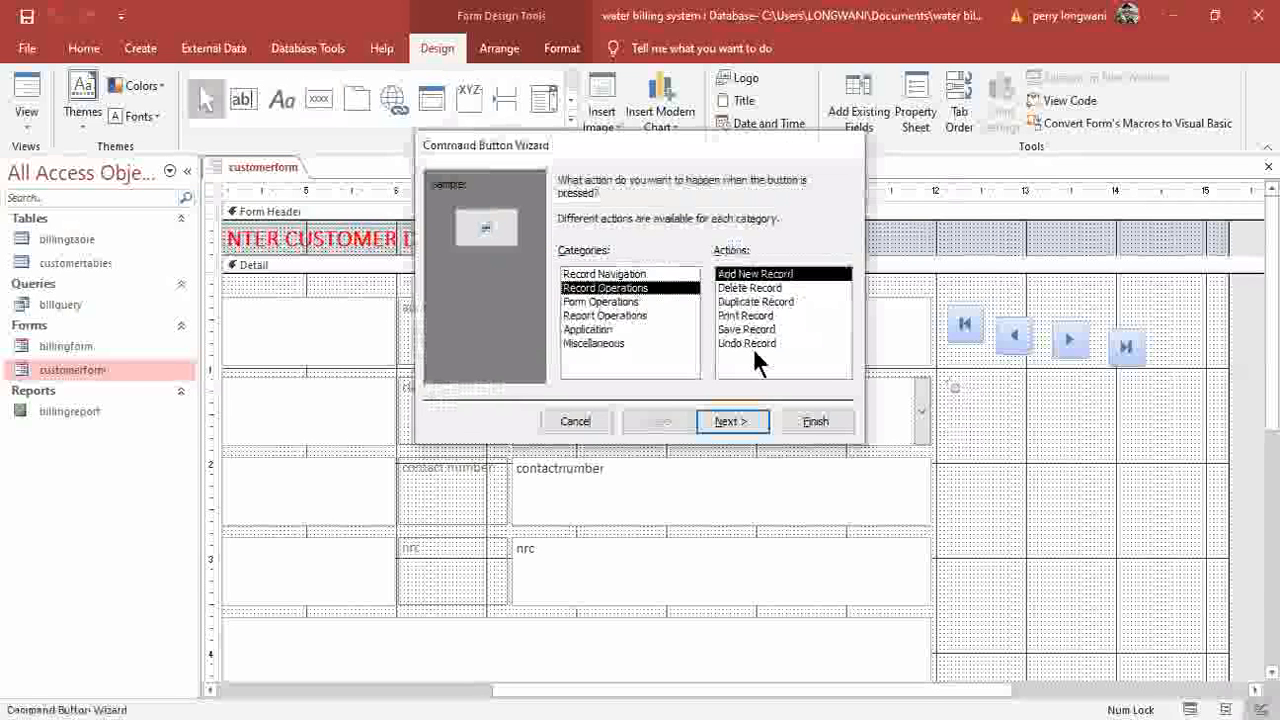
{"action": "left_click", "coordinate": [742, 420]}
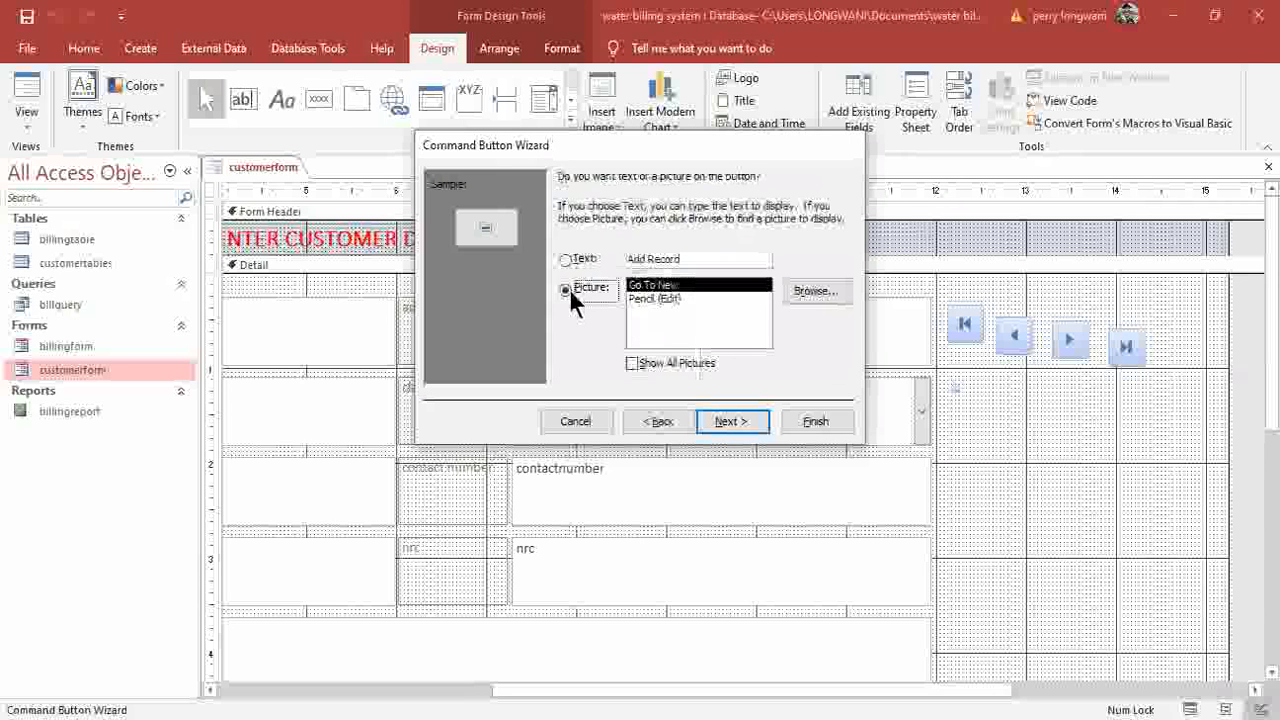
{"action": "left_click", "coordinate": [808, 420]}
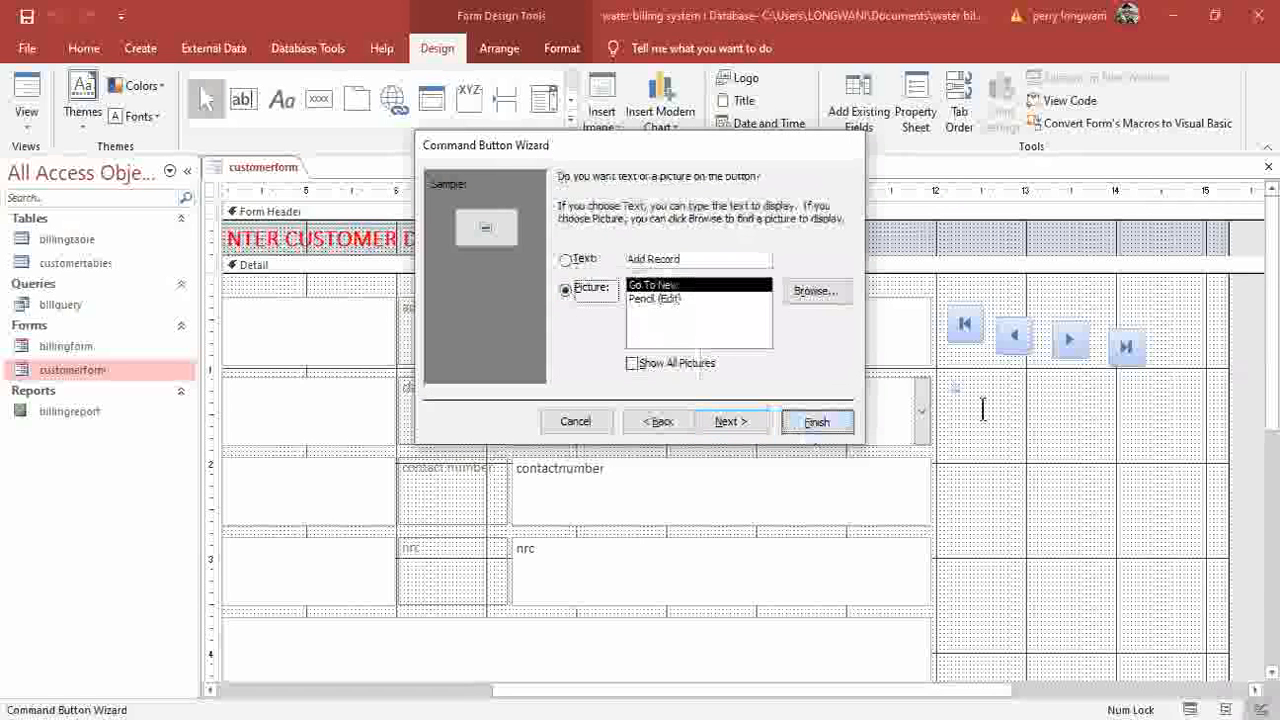
Add a Delete Record picture button in the second row.
{"action": "left_click", "coordinate": [320, 101]}
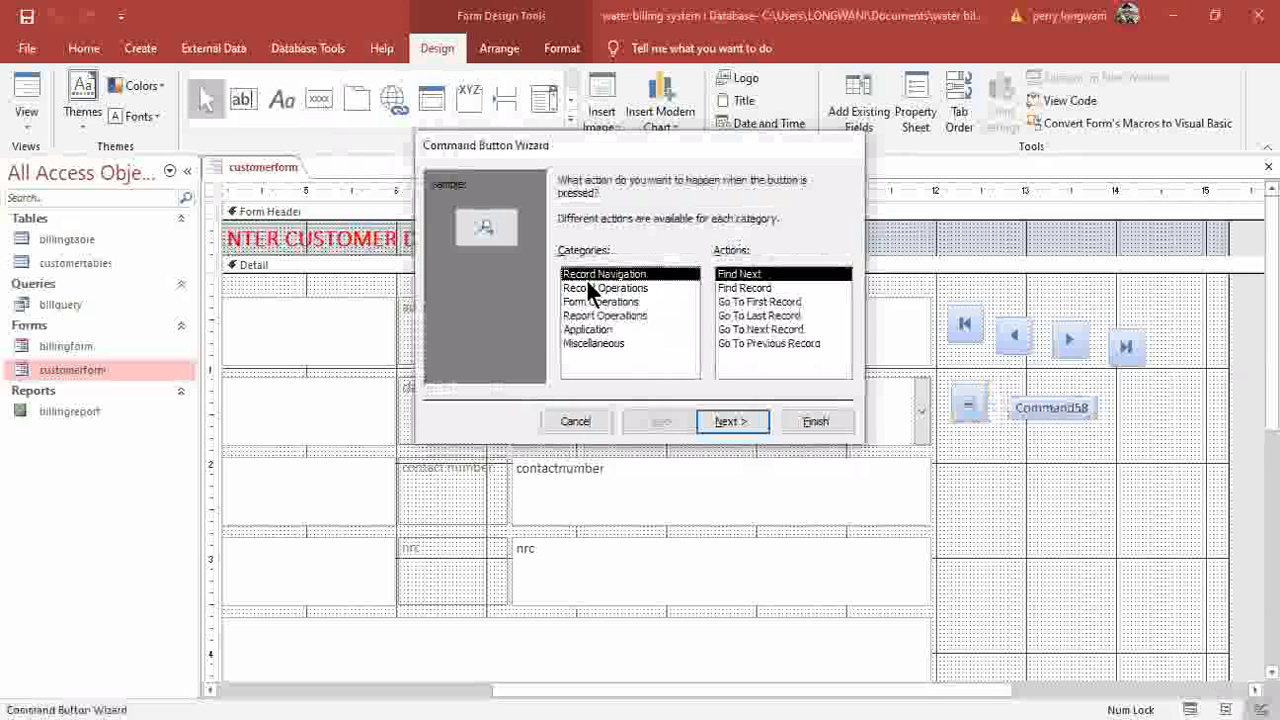
{"action": "left_click", "coordinate": [600, 288]}
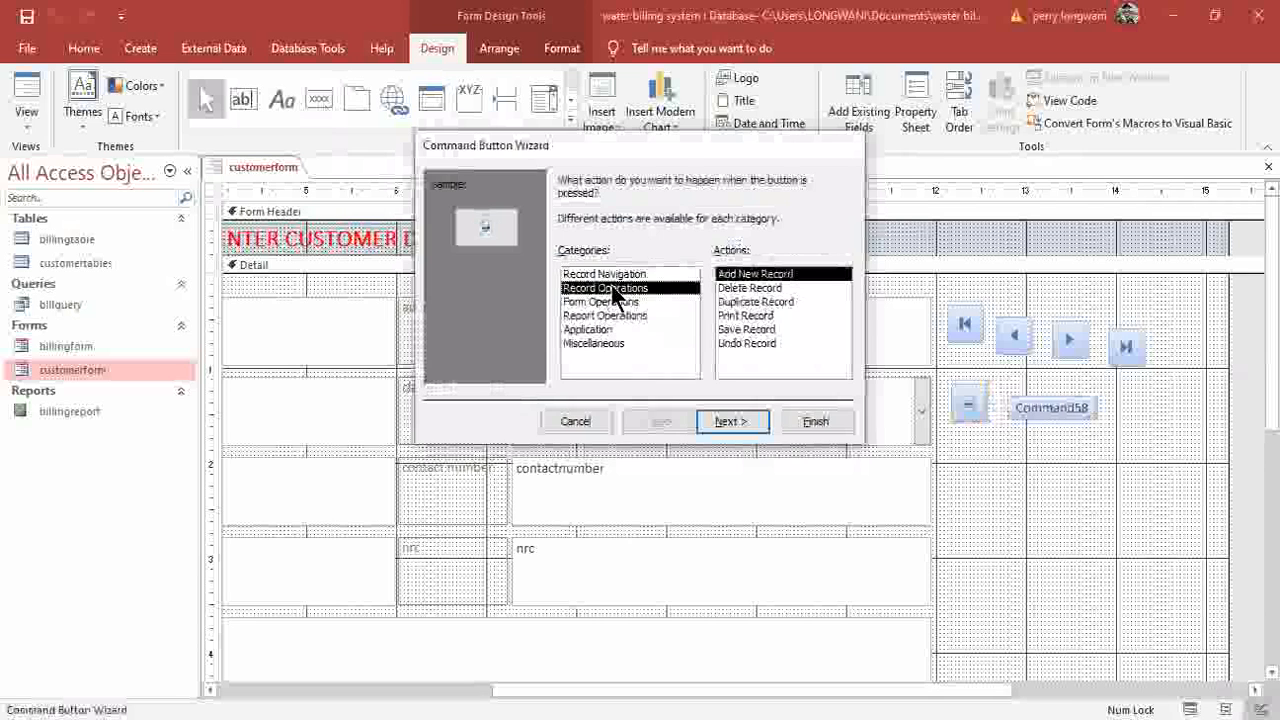
{"action": "left_click", "coordinate": [740, 288]}
{"action": "left_click", "coordinate": [737, 420]}
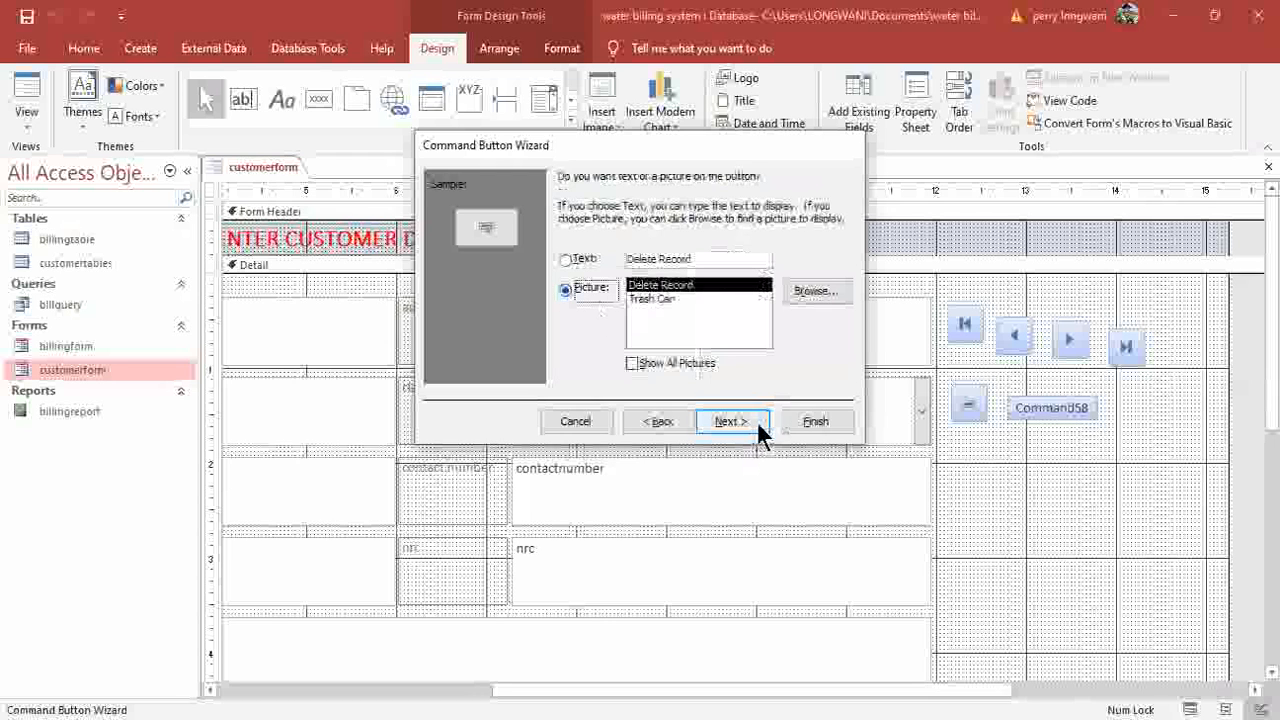
{"action": "left_click", "coordinate": [796, 421]}
Add a Save Record picture button right of the delete button.
{"action": "left_click", "coordinate": [319, 99]}
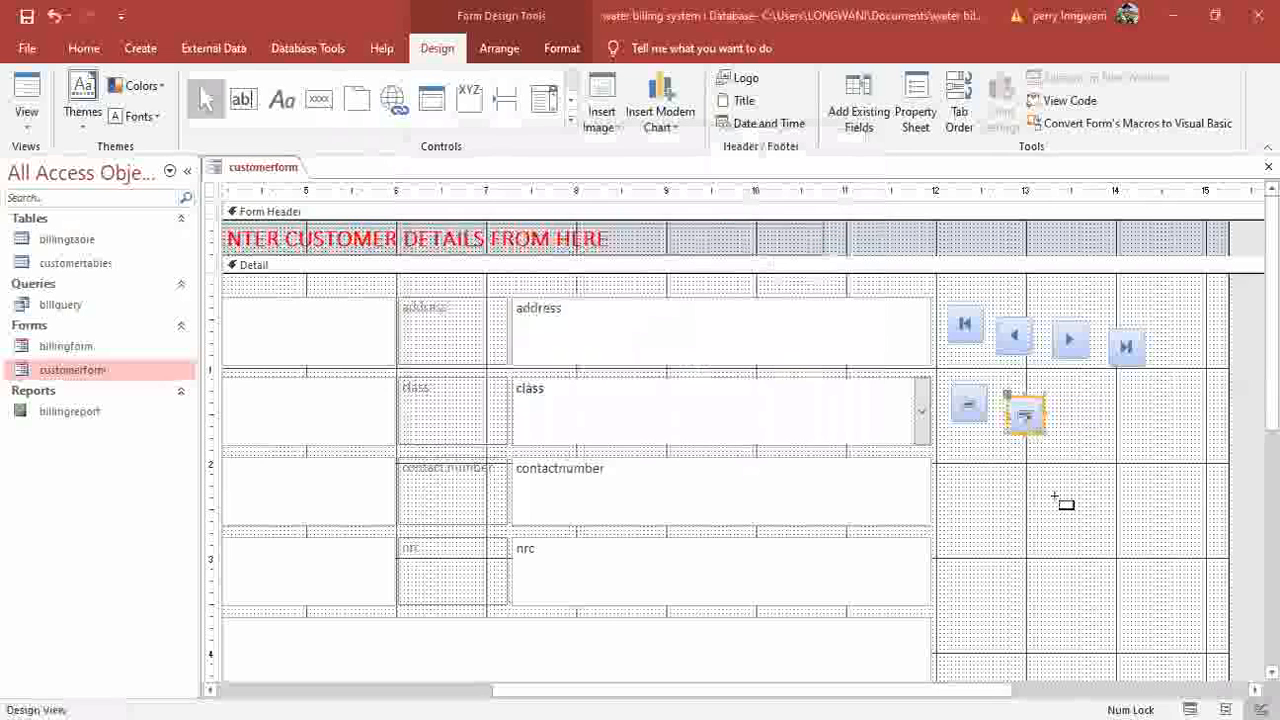
{"action": "left_click", "coordinate": [1053, 393]}
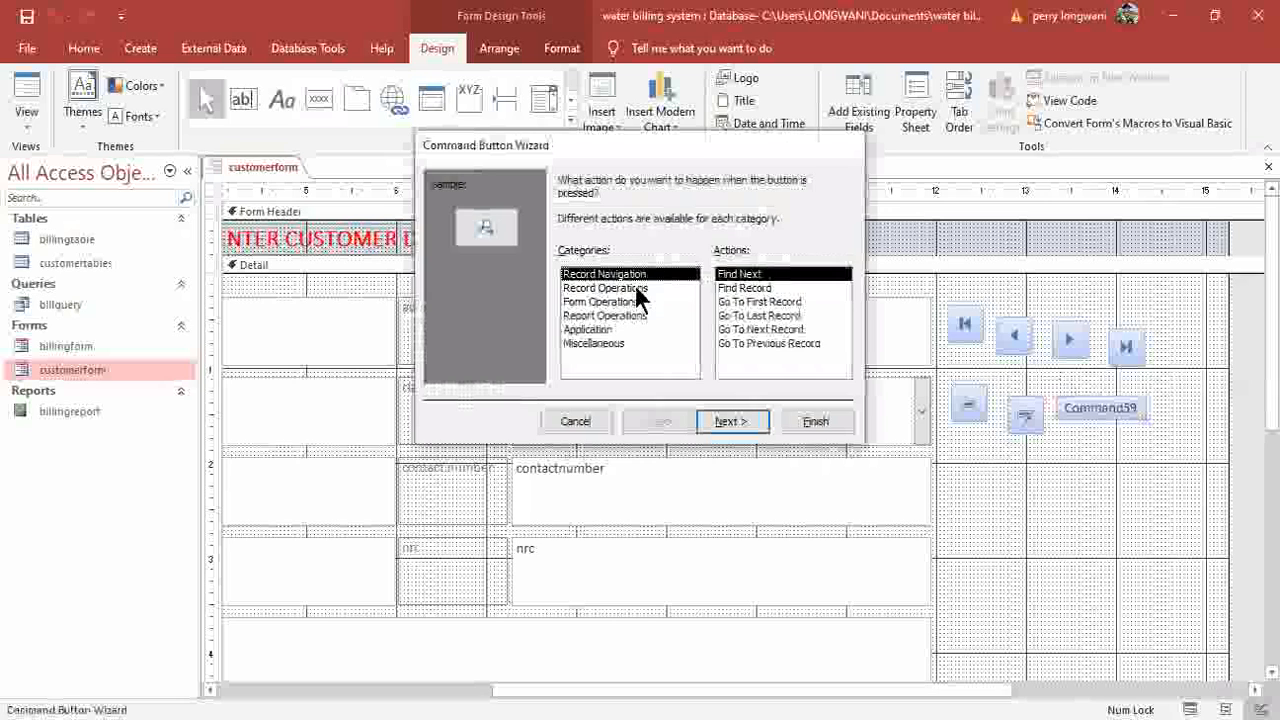
{"action": "left_click", "coordinate": [636, 288]}
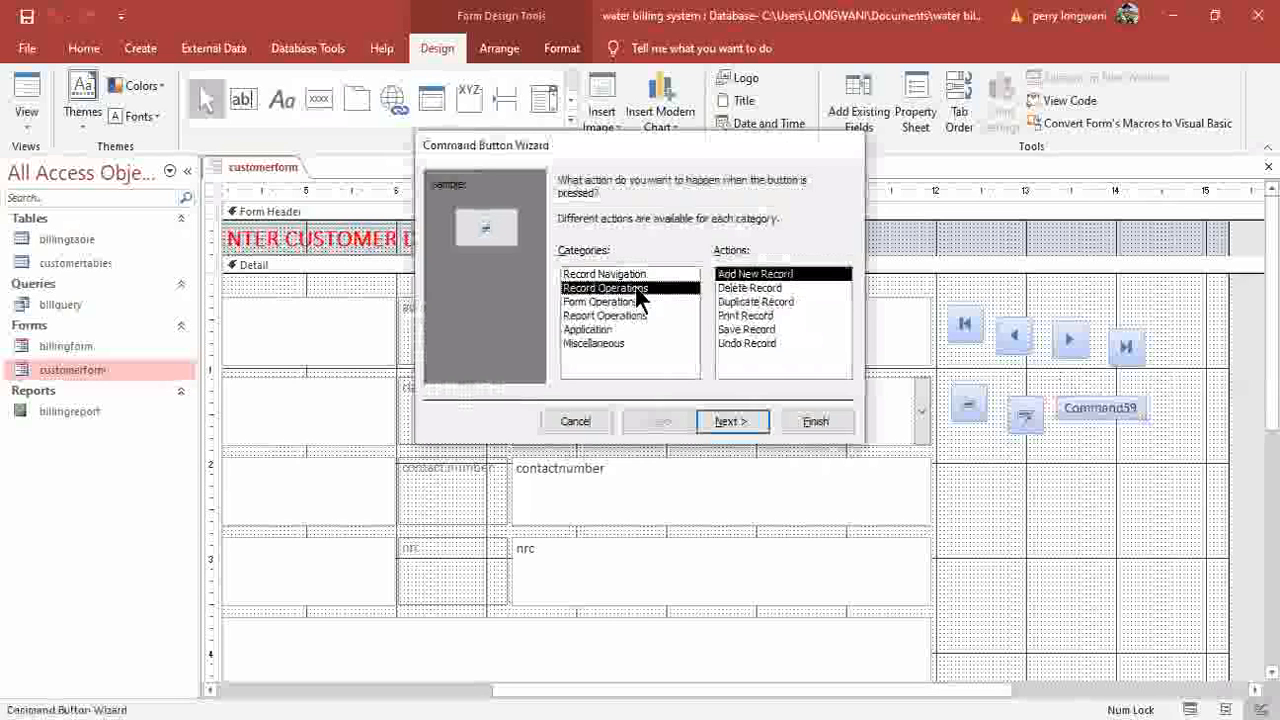
{"action": "left_click", "coordinate": [749, 329]}
{"action": "left_click", "coordinate": [731, 421]}
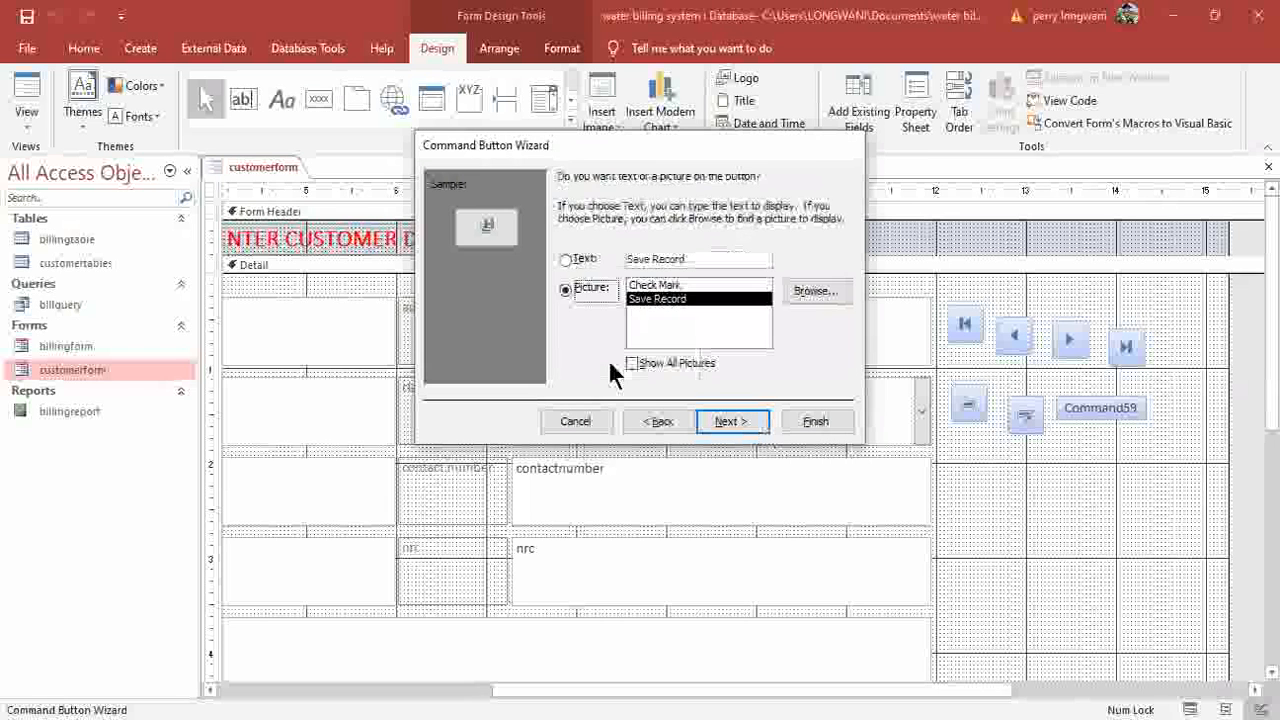
{"action": "left_click", "coordinate": [837, 421]}
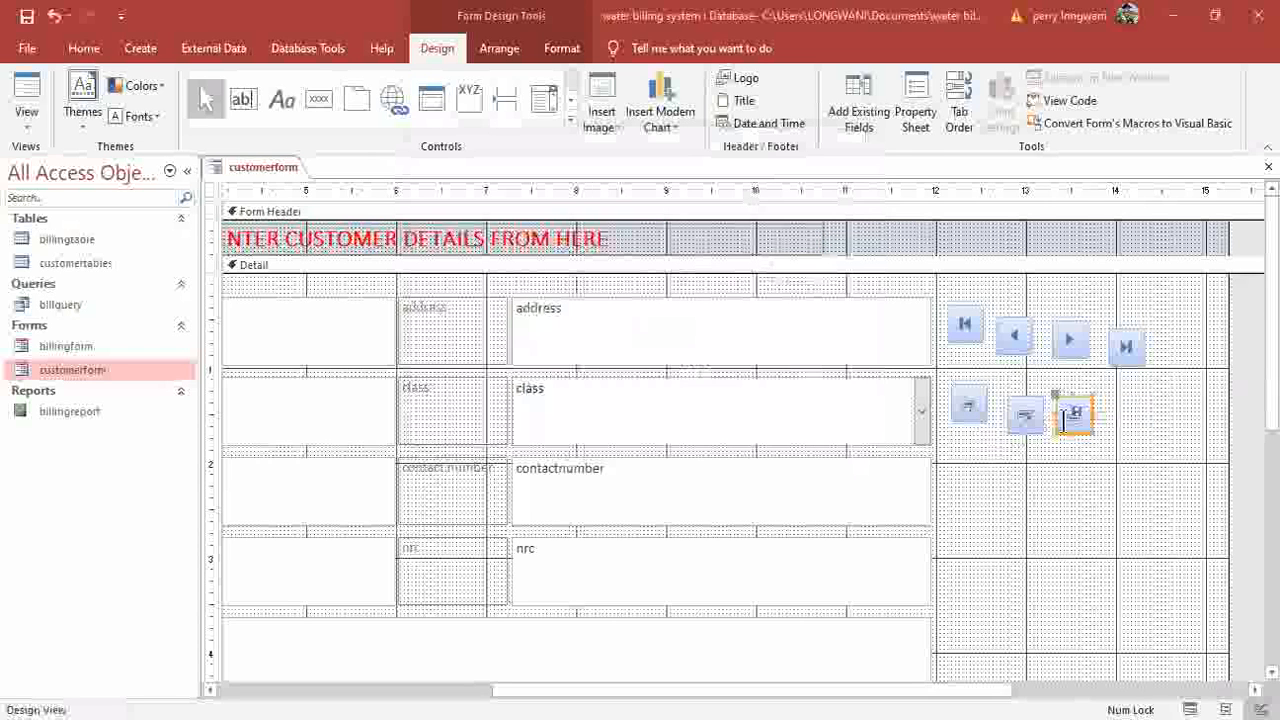
Place a fourth button in the second row and give it the Close Form action.
{"action": "left_click", "coordinate": [327, 100]}
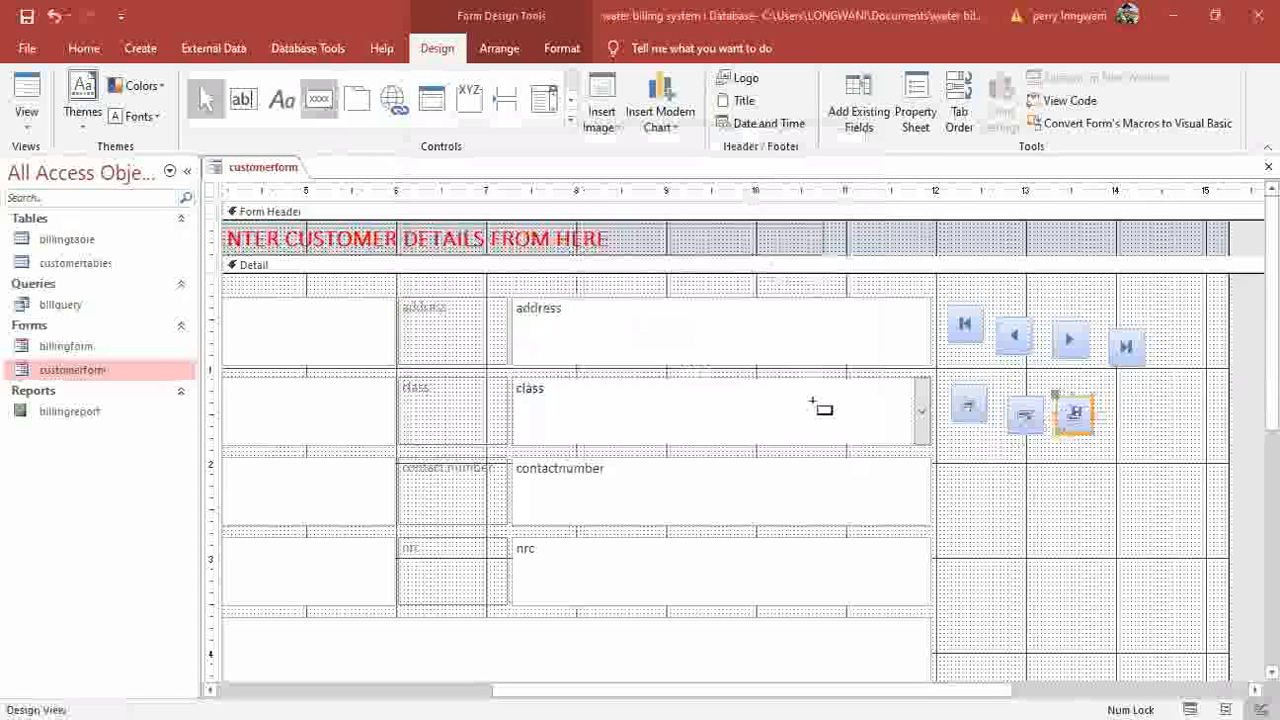
{"action": "left_click", "coordinate": [1118, 402]}
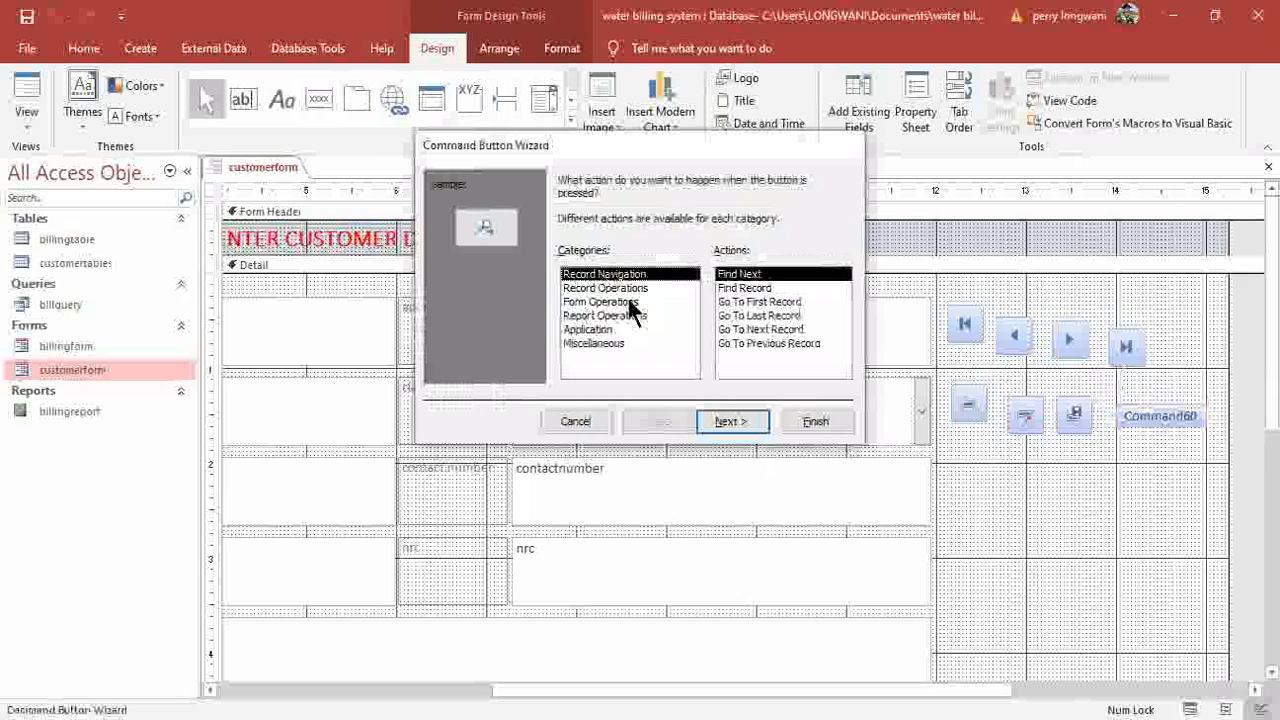
{"action": "left_click", "coordinate": [628, 302]}
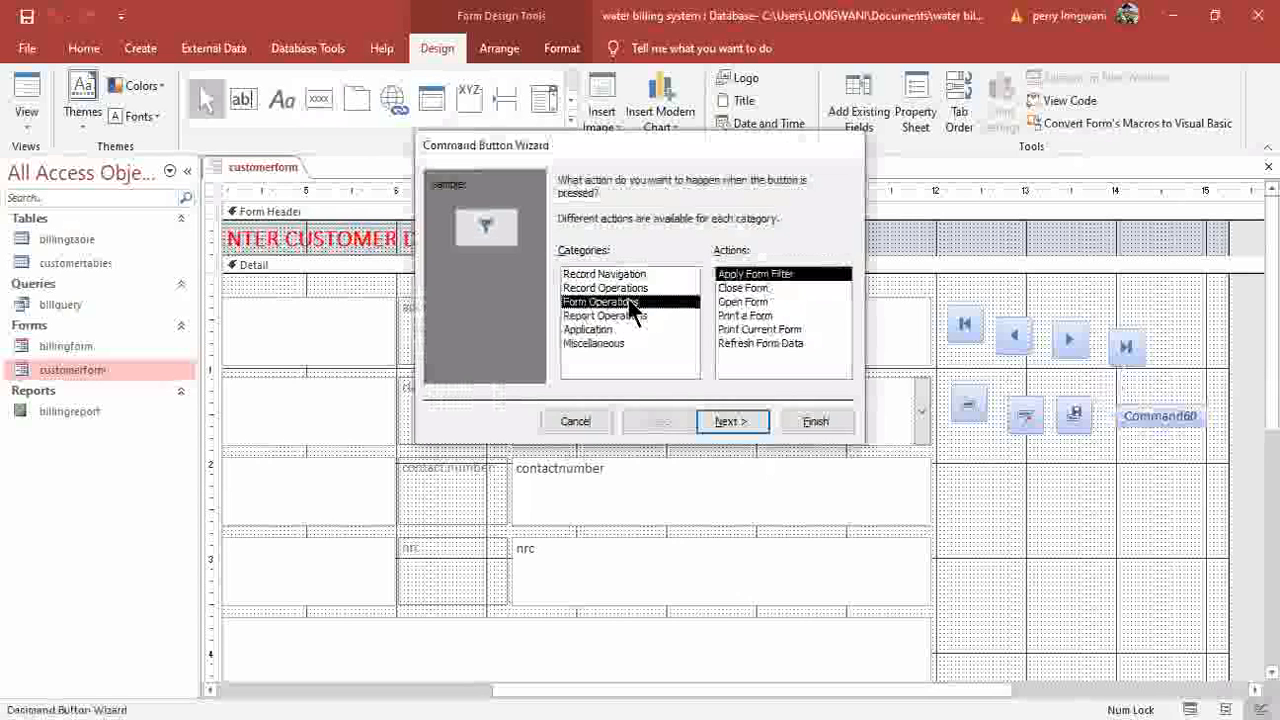
{"action": "left_click", "coordinate": [741, 288]}
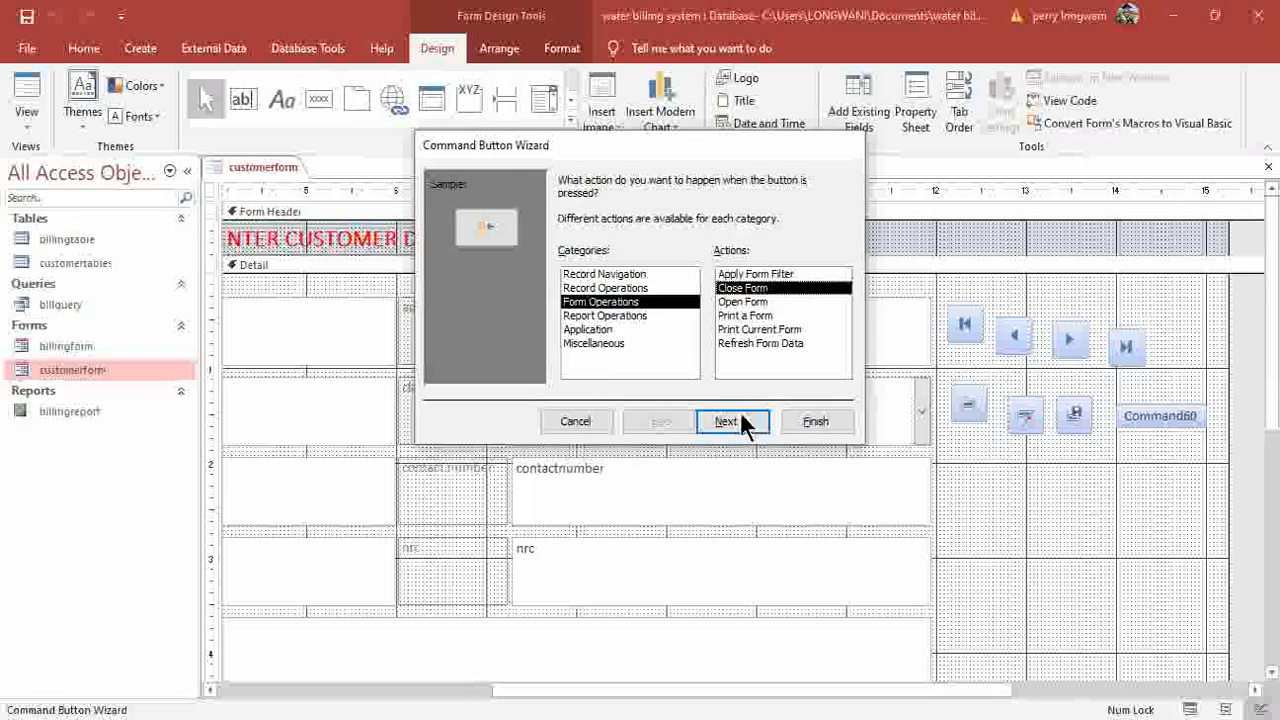
{"action": "left_click", "coordinate": [740, 411]}
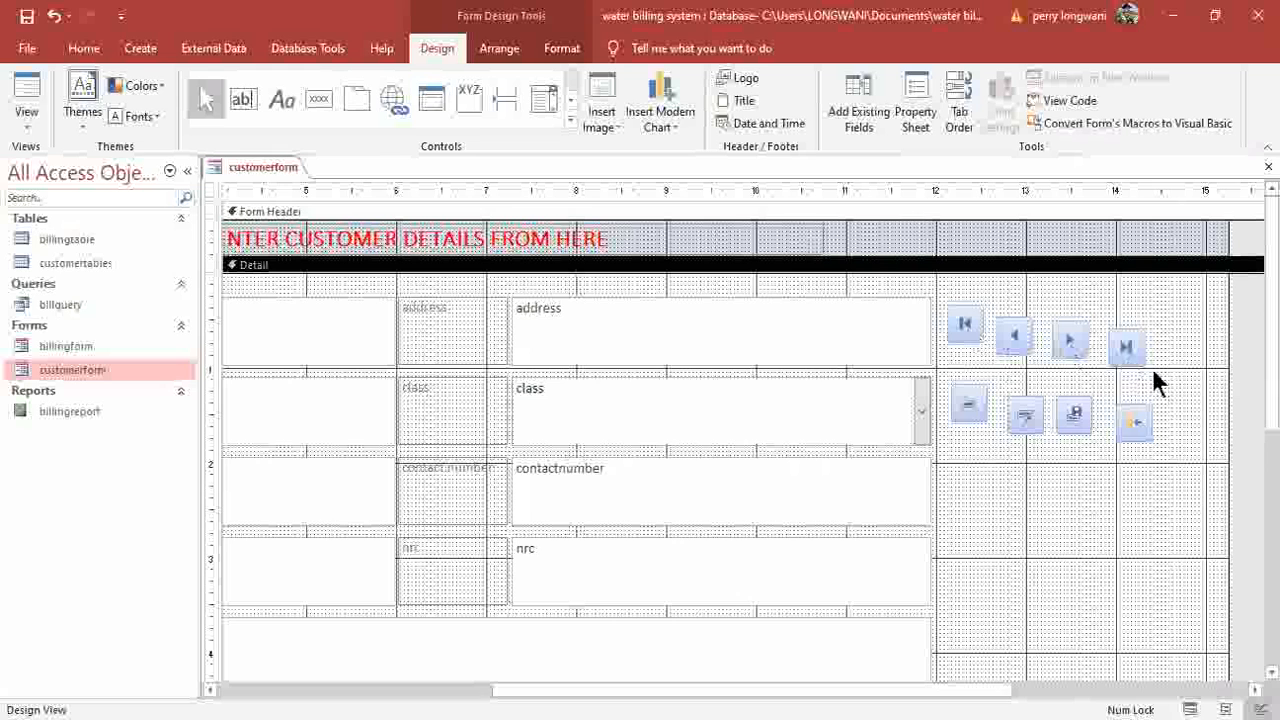
Top-align the four navigation buttons and space them evenly.
{"action": "left_click_drag", "start_coordinate": [1180, 353], "coordinate": [940, 308]}
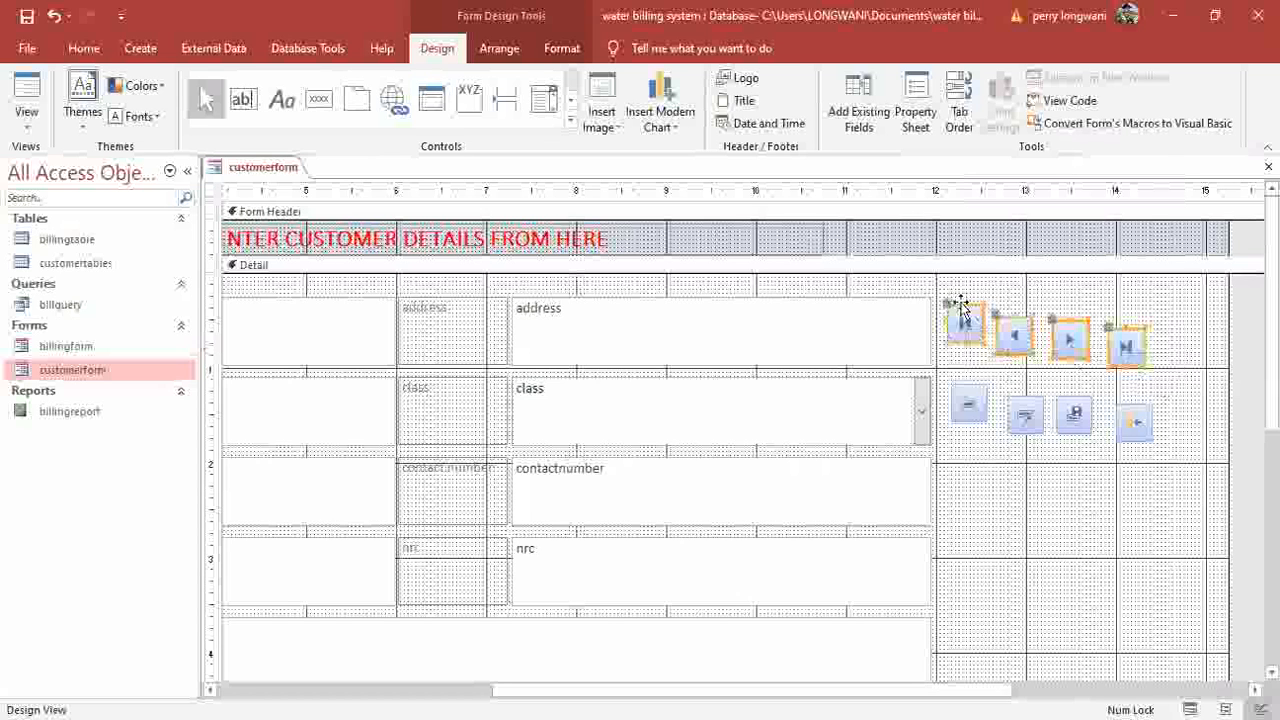
{"action": "left_click", "coordinate": [499, 50]}
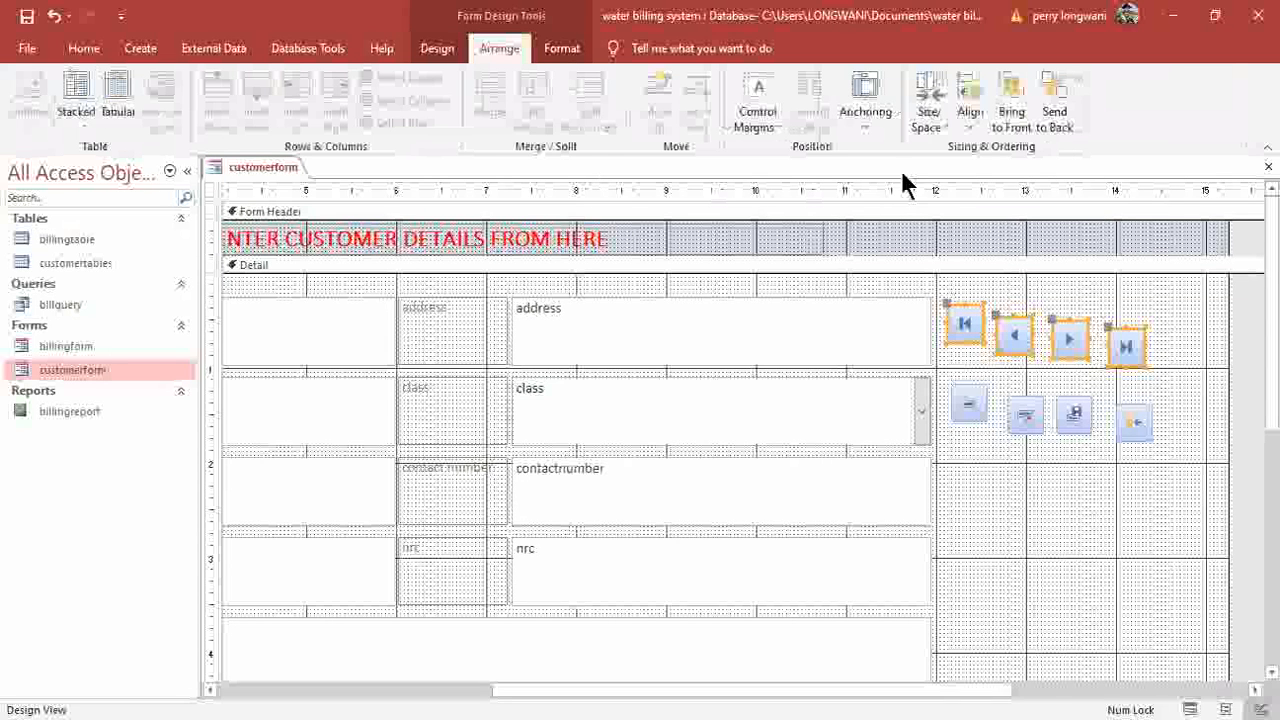
{"action": "left_click", "coordinate": [972, 128]}
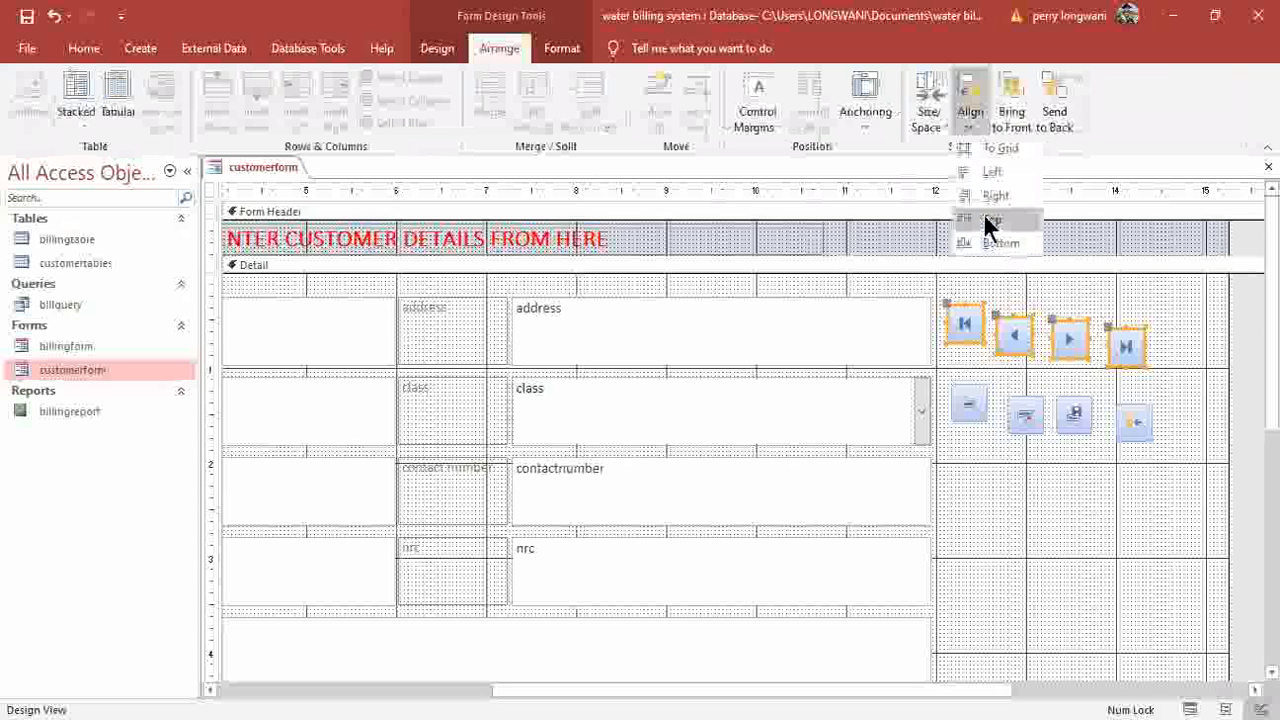
{"action": "left_click", "coordinate": [988, 221]}
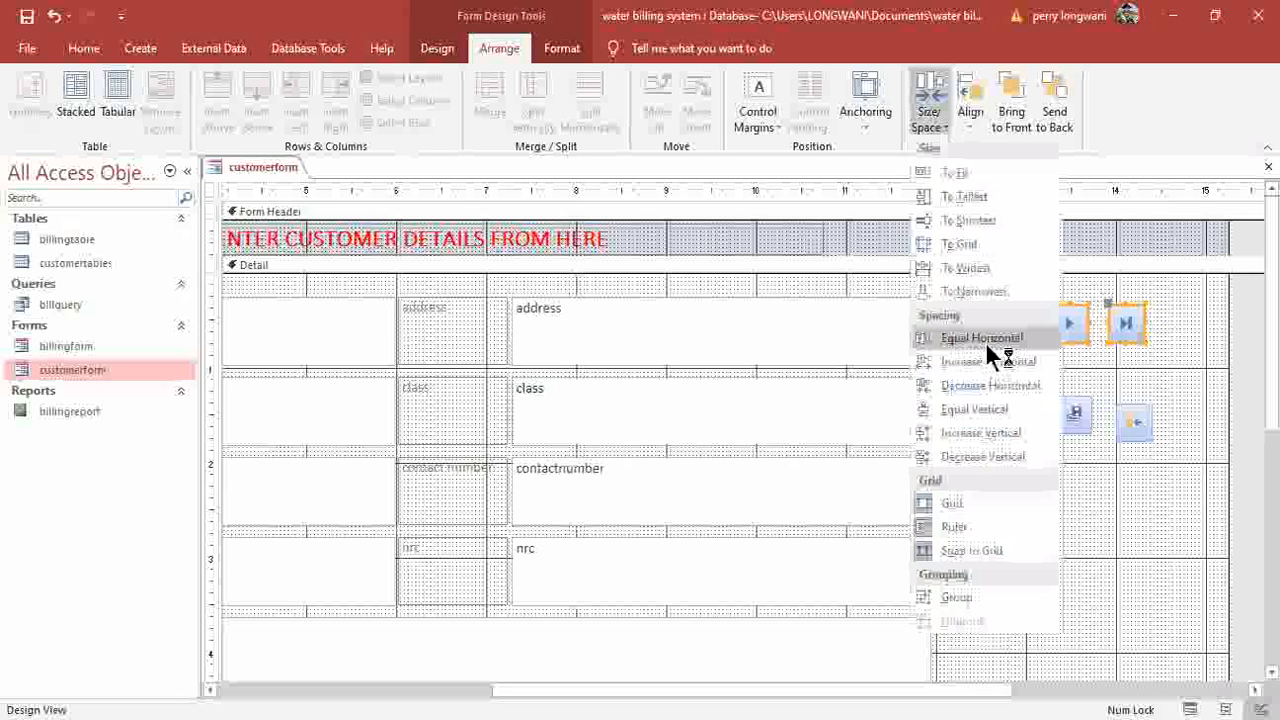
{"action": "left_click", "coordinate": [987, 340]}
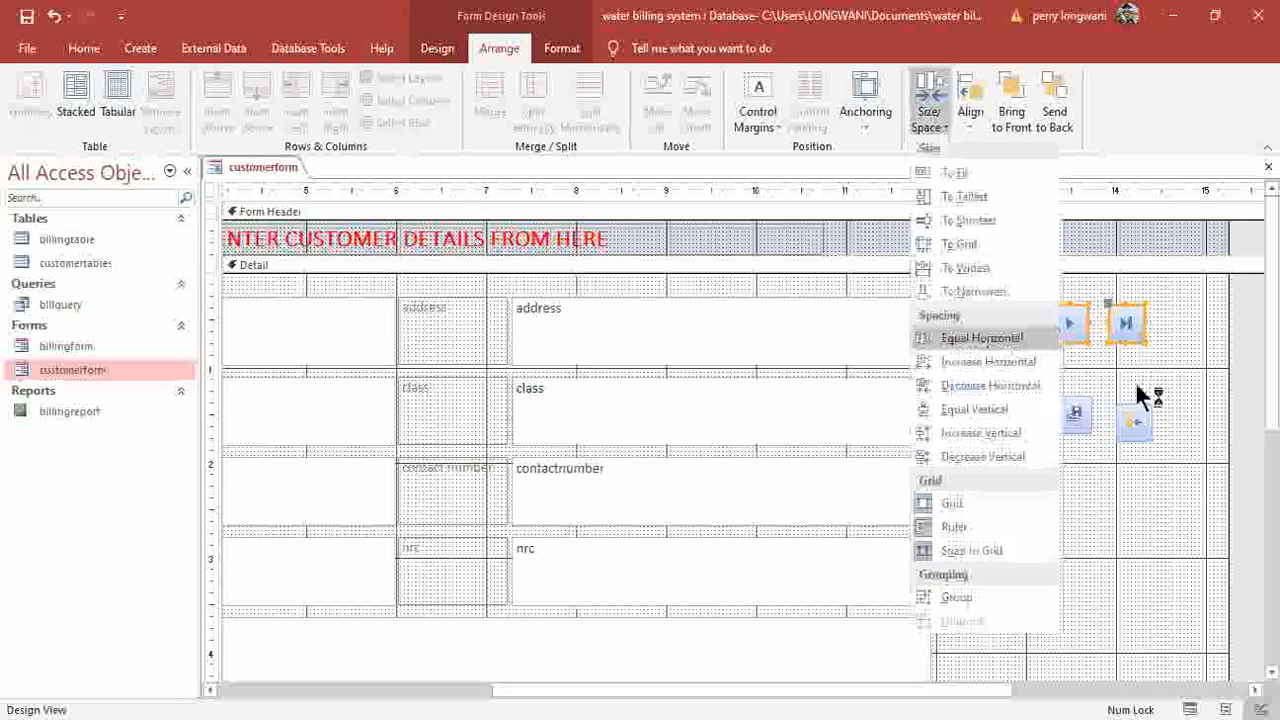
Top-align the second row of record-operation buttons.
{"action": "left_click_drag", "start_coordinate": [941, 403], "coordinate": [1161, 424]}
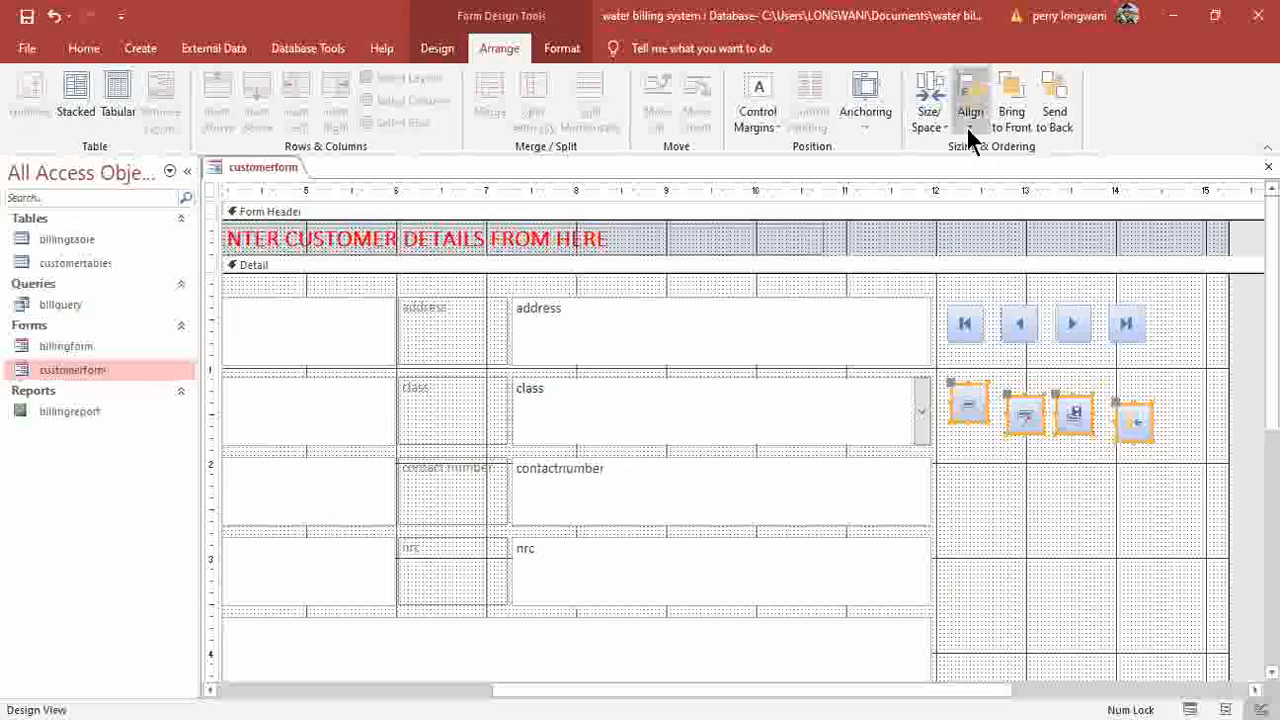
{"action": "left_click", "coordinate": [966, 126]}
{"action": "left_click", "coordinate": [985, 215]}
{"action": "left_click", "coordinate": [980, 445]}
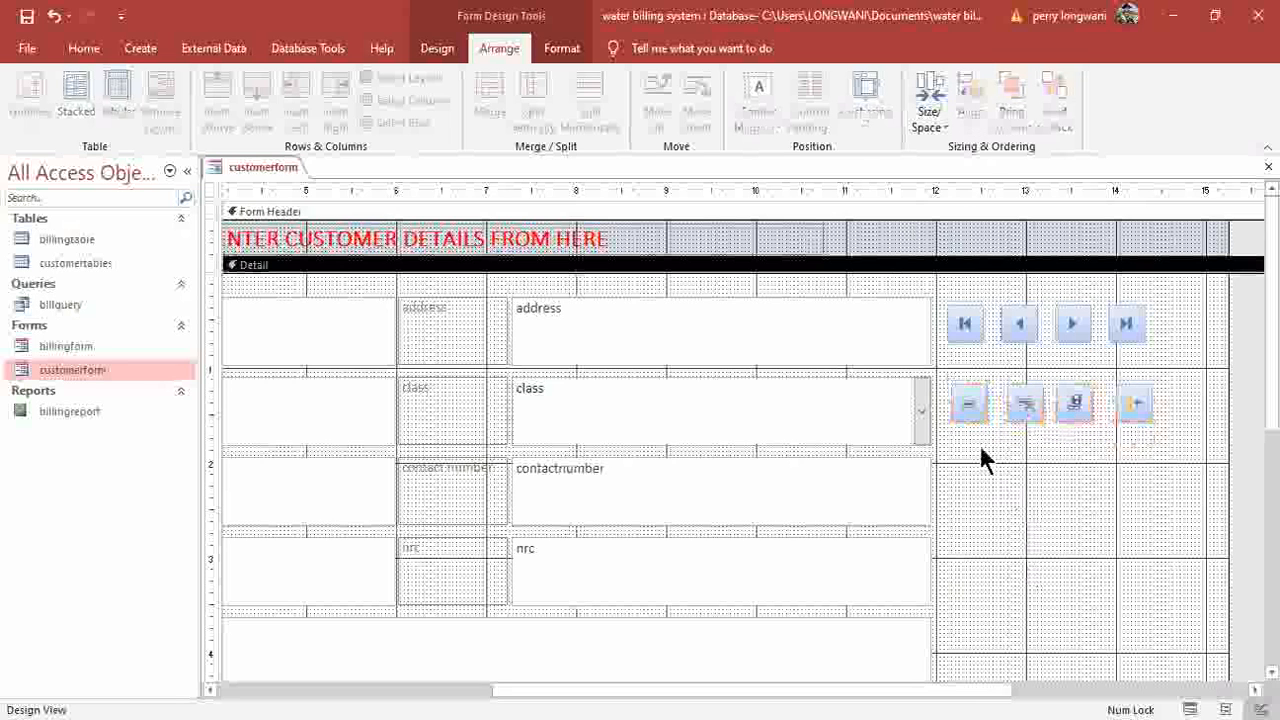
Left-align each column of buttons, from the first through the fourth column.
{"action": "left_click_drag", "start_coordinate": [949, 289], "coordinate": [1011, 462]}
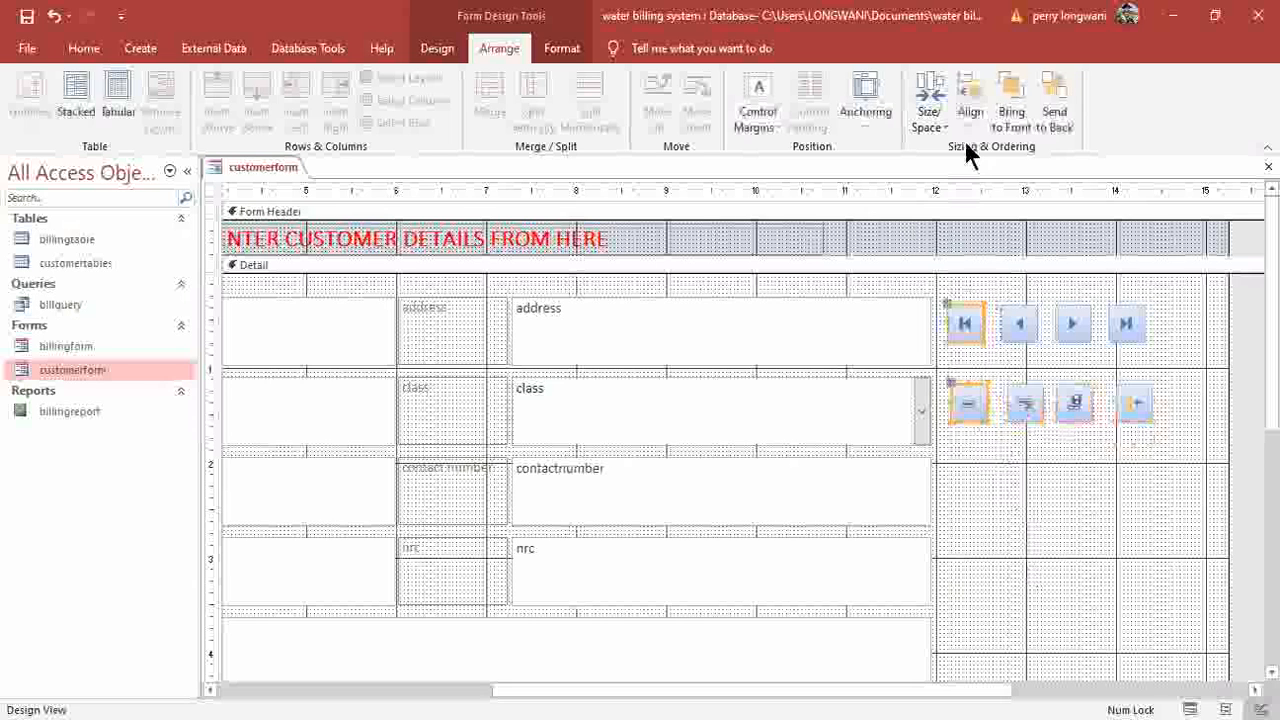
{"action": "left_click", "coordinate": [970, 105]}
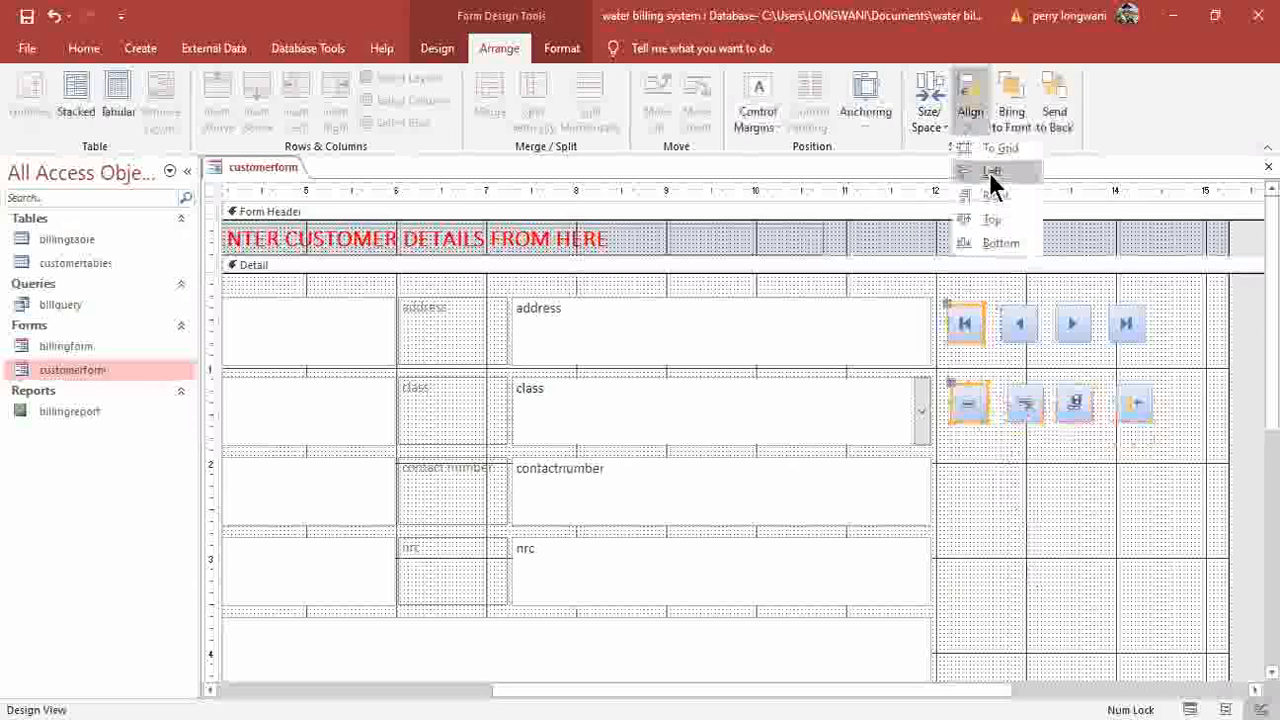
{"action": "left_click", "coordinate": [989, 172]}
{"action": "left_click_drag", "start_coordinate": [1020, 440], "coordinate": [1012, 298]}
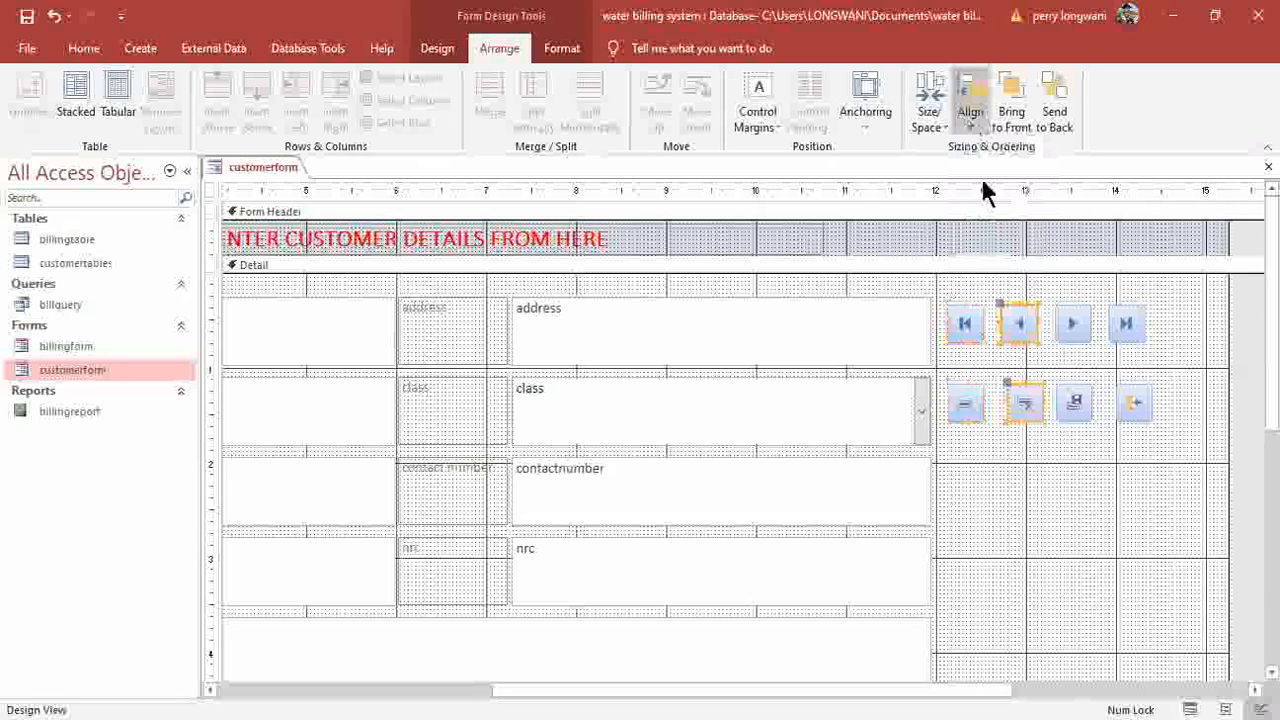
{"action": "left_click_drag", "start_coordinate": [1076, 450], "coordinate": [1034, 203]}
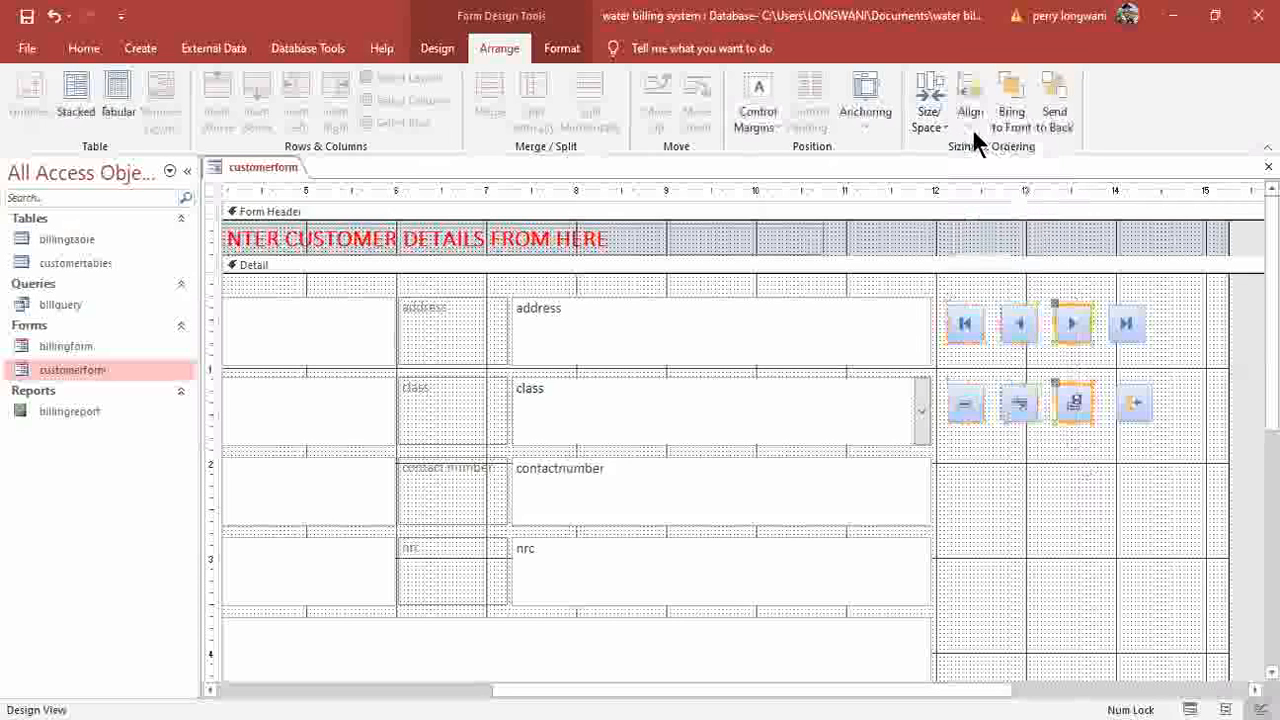
{"action": "left_click_drag", "start_coordinate": [1139, 440], "coordinate": [1128, 297]}
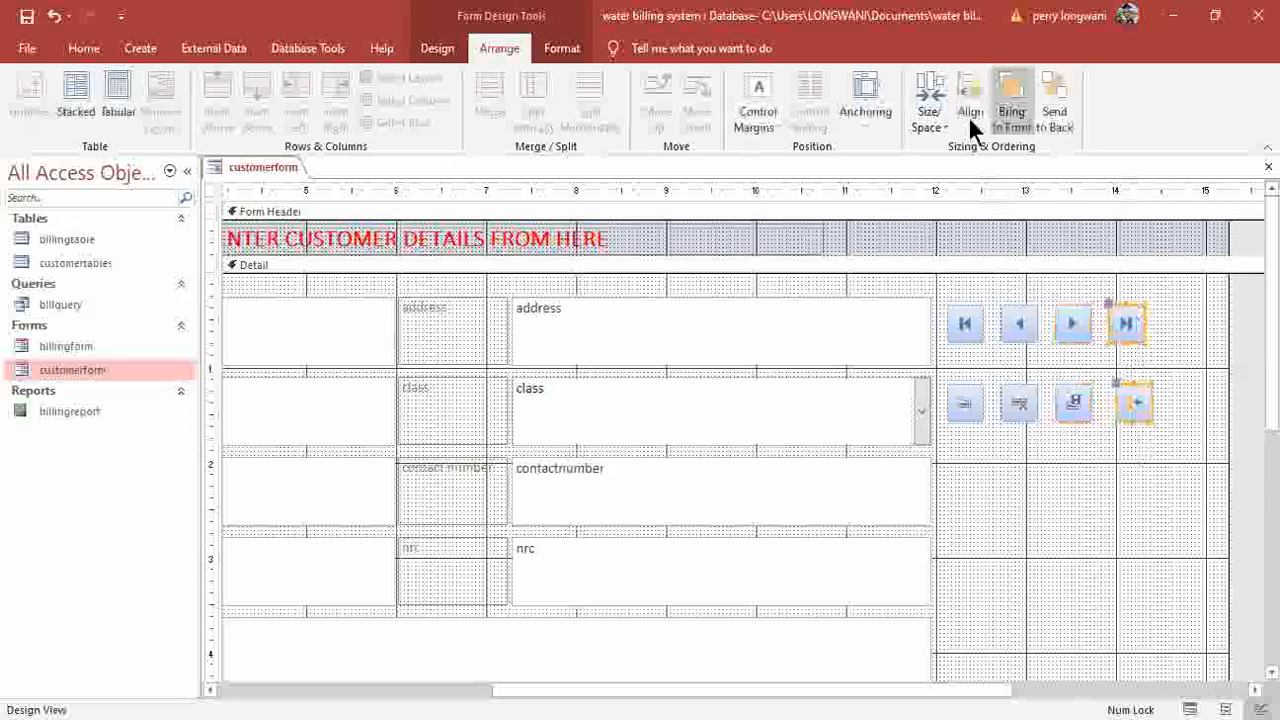
{"action": "left_click", "coordinate": [968, 116]}
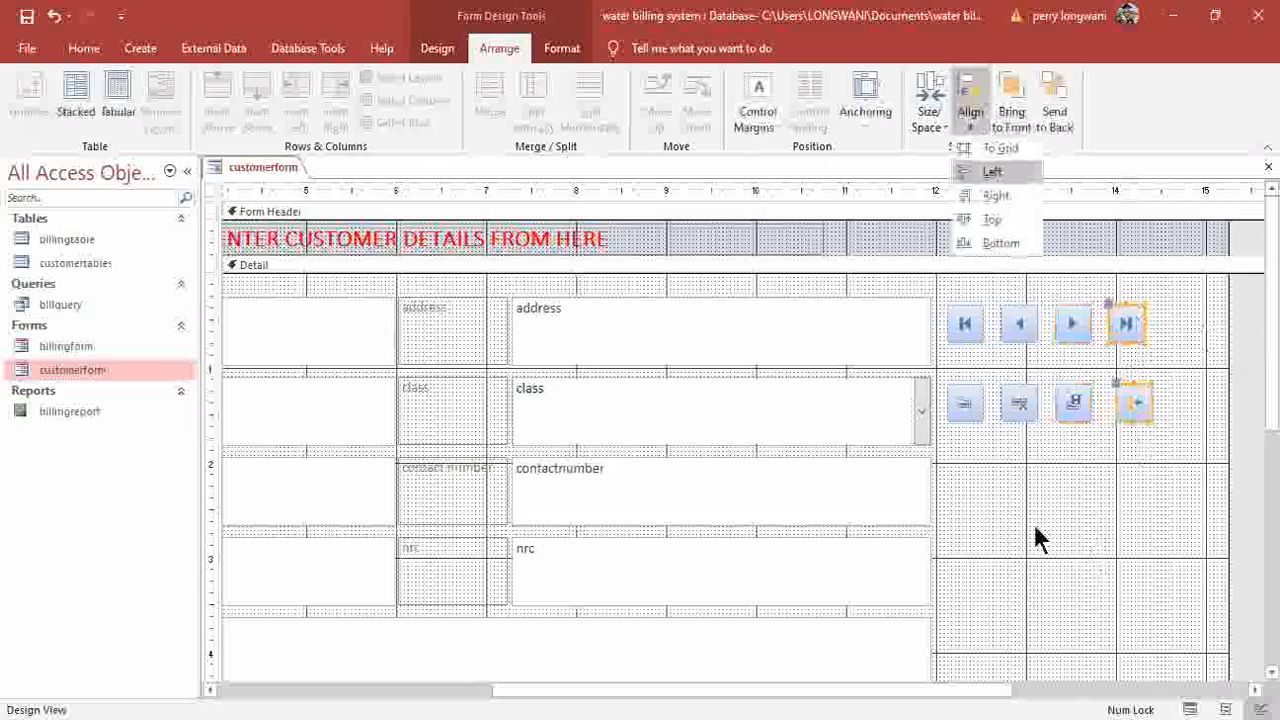
{"action": "left_click", "coordinate": [1154, 281]}
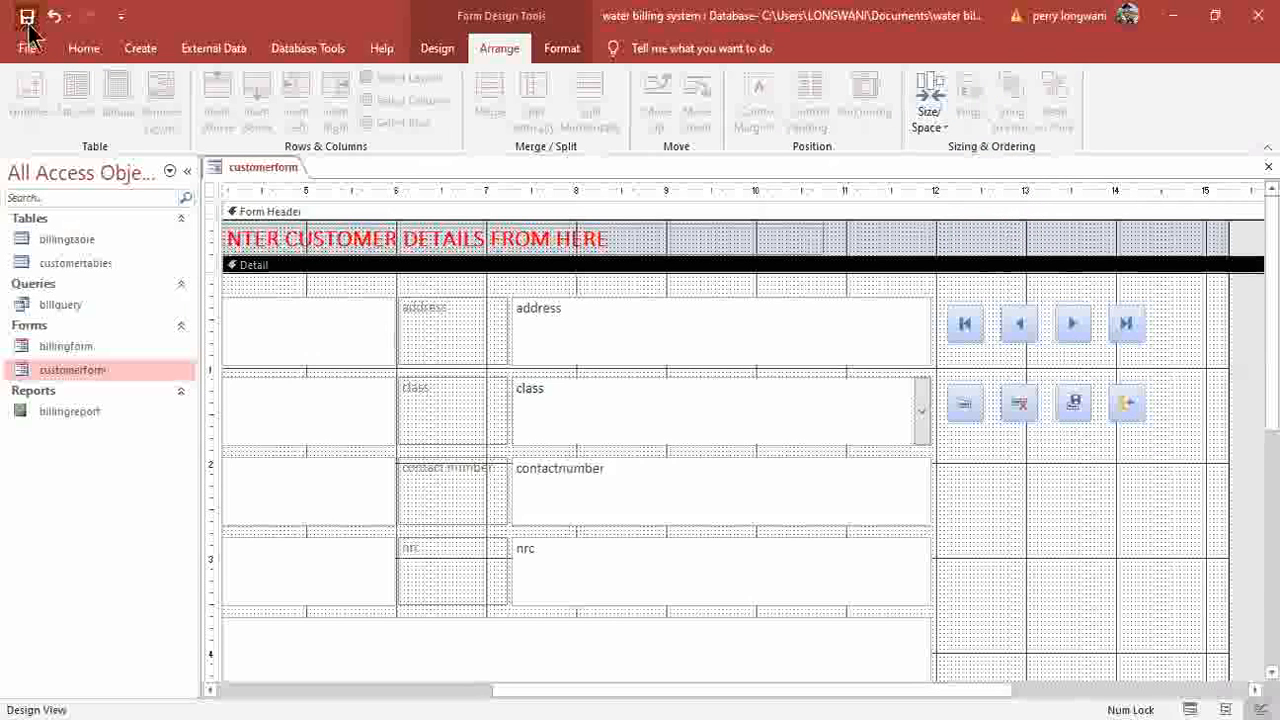
Test customerform's Previous, Next and First Record buttons in Form View, then close the form.
{"action": "left_click", "coordinate": [84, 48]}
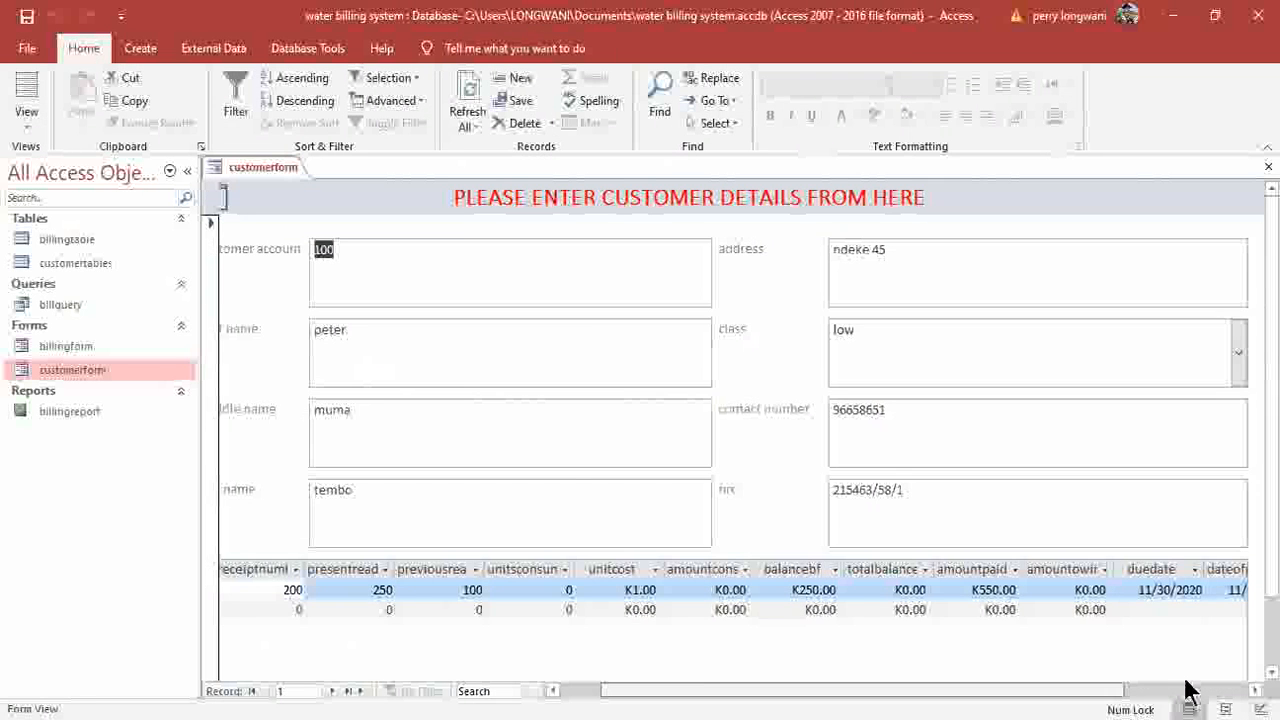
{"action": "left_click", "coordinate": [1190, 690]}
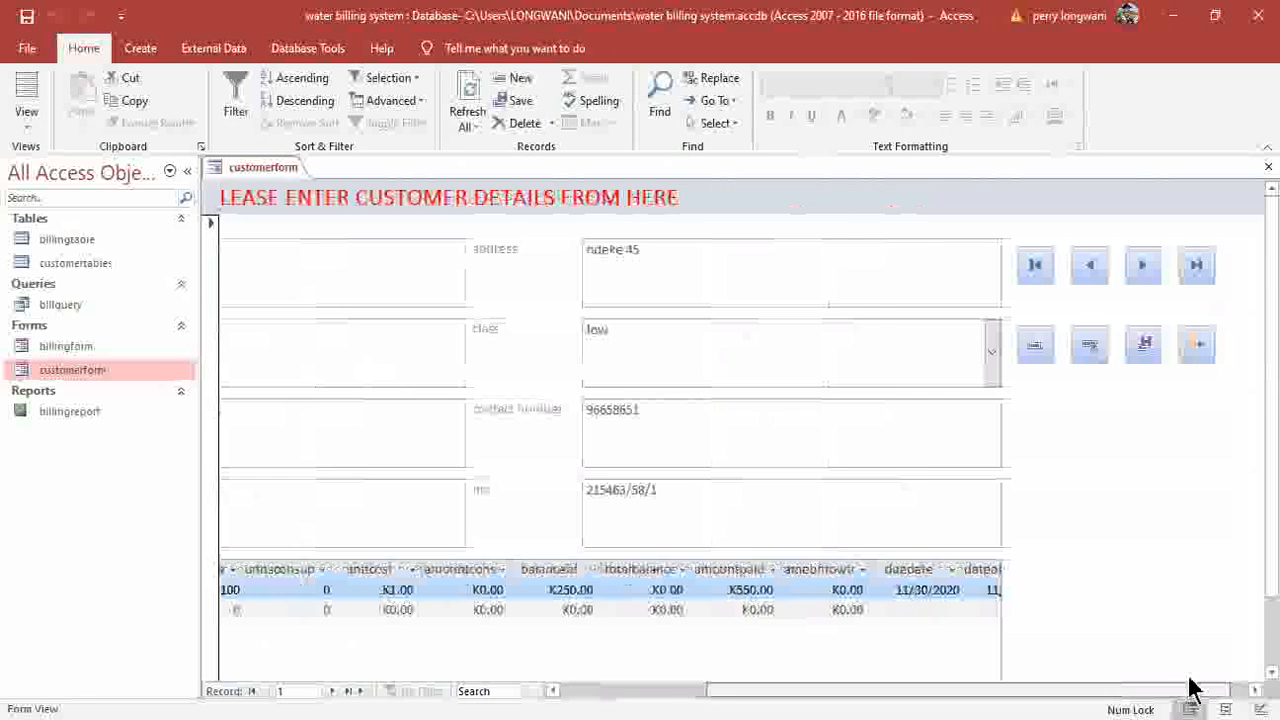
{"action": "left_click", "coordinate": [1088, 272]}
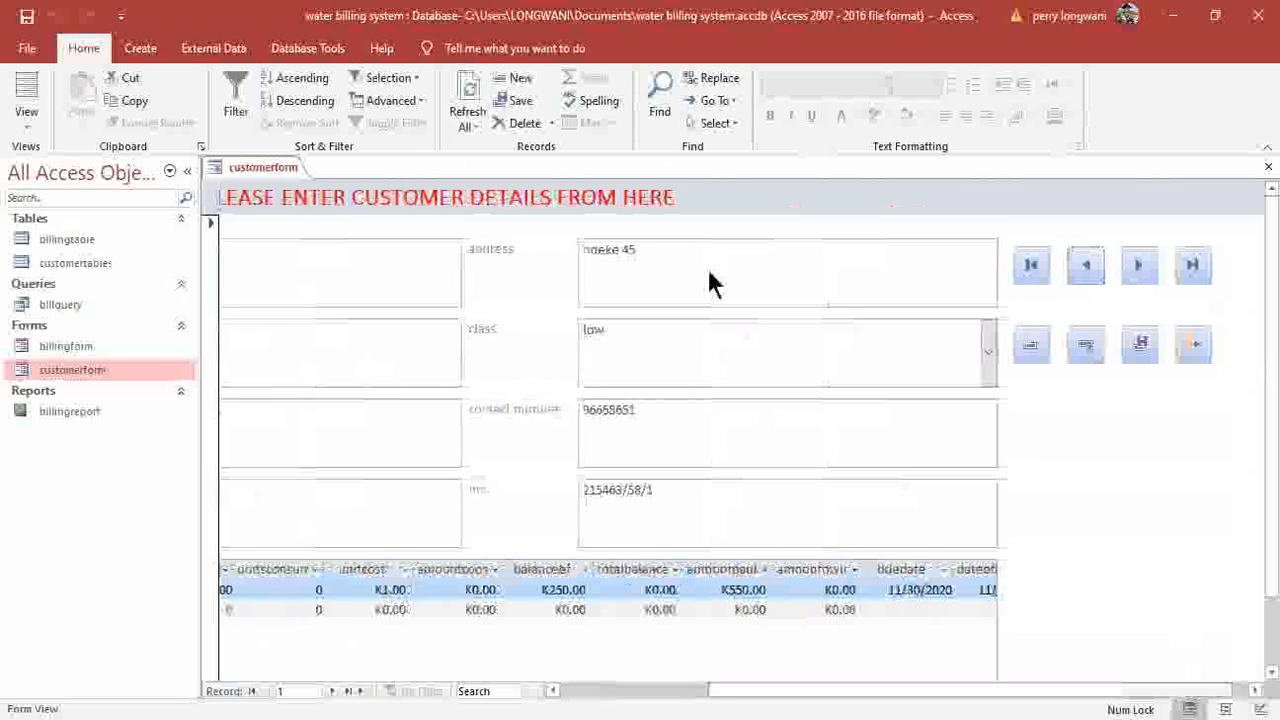
{"action": "left_click", "coordinate": [651, 299]}
{"action": "left_click", "coordinate": [1139, 265]}
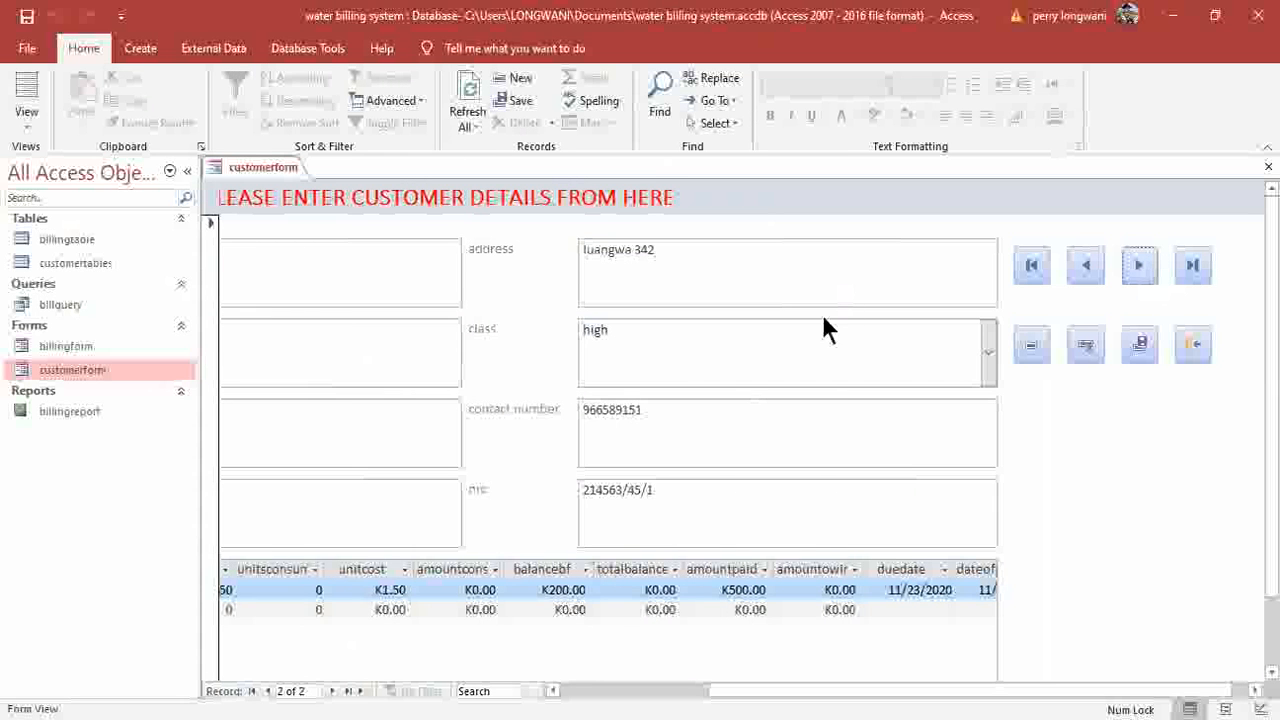
{"action": "left_click", "coordinate": [1036, 270]}
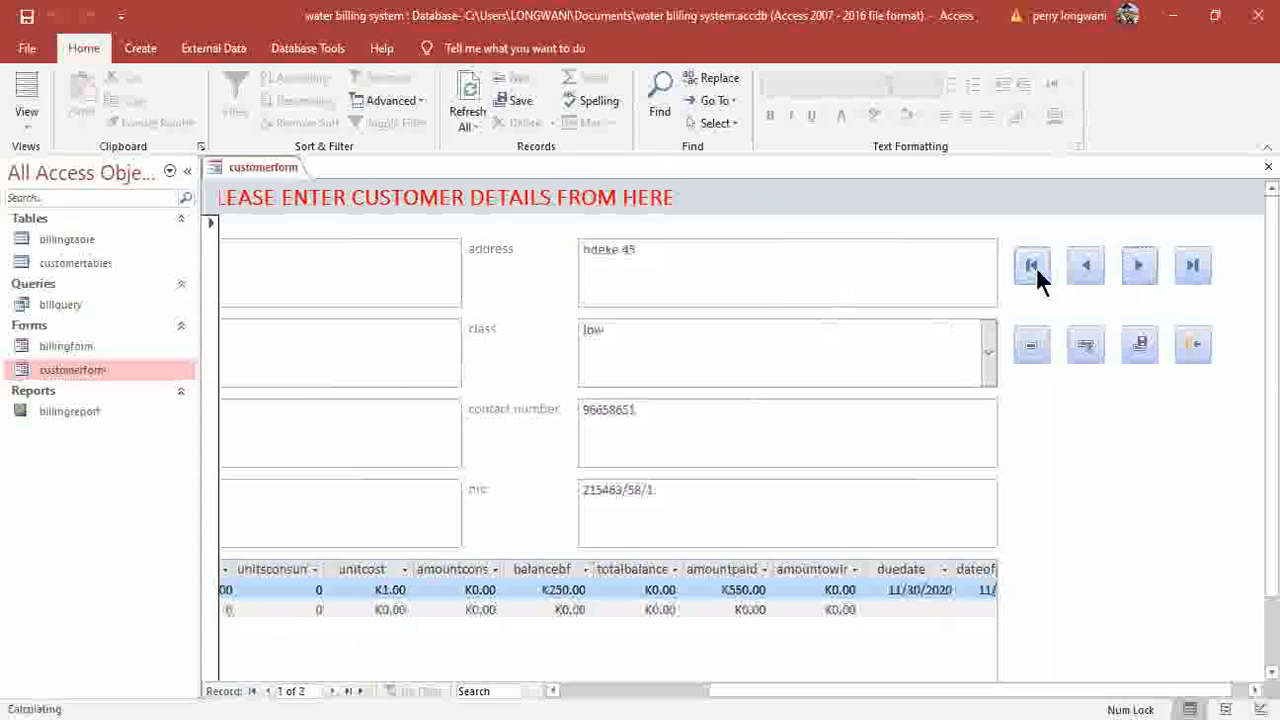
{"action": "left_click", "coordinate": [1192, 346]}
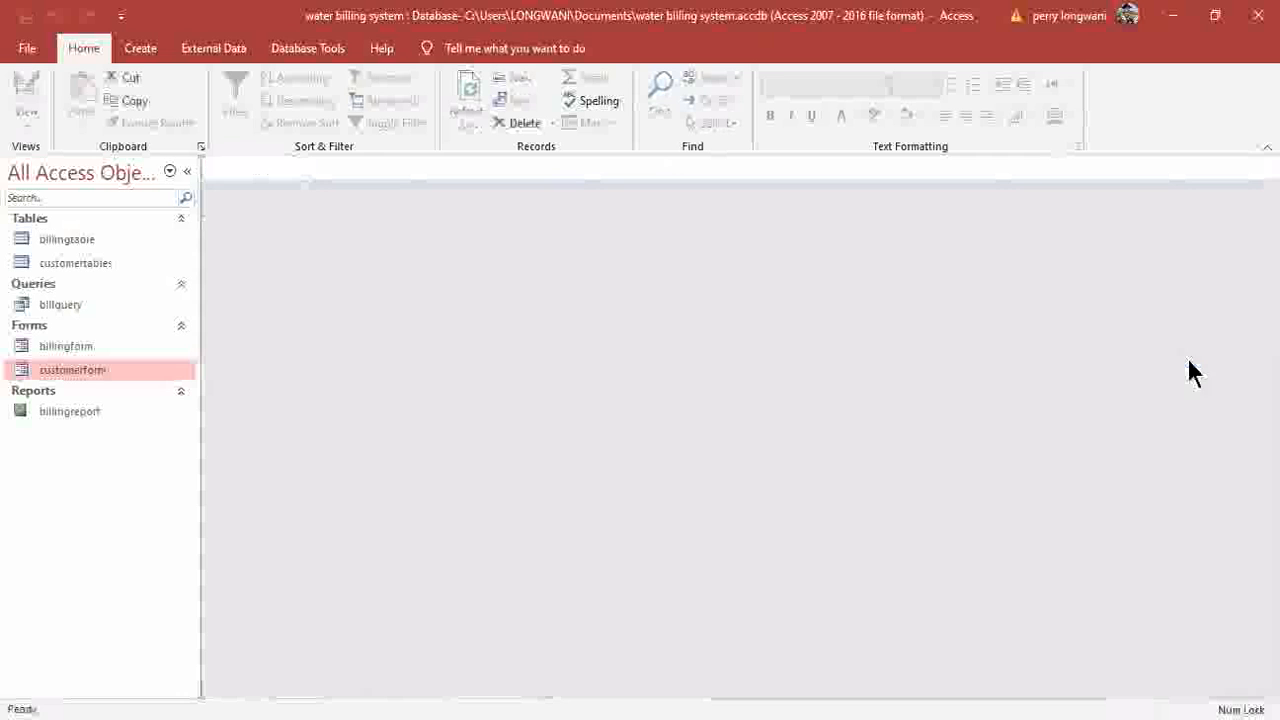
{"action": "left_click", "coordinate": [76, 371]}
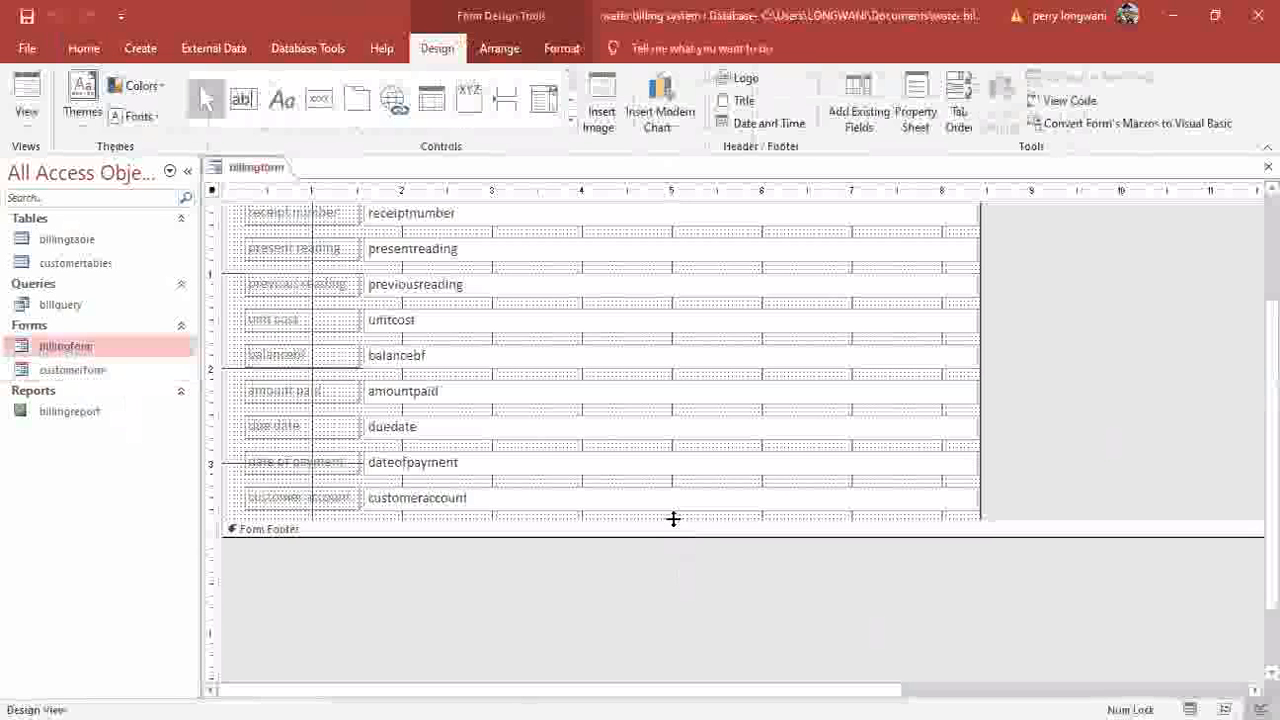
Enlarge billingform's Form Footer and add a Go To First Record picture button there.
{"action": "left_click_drag", "start_coordinate": [674, 537], "coordinate": [688, 678]}
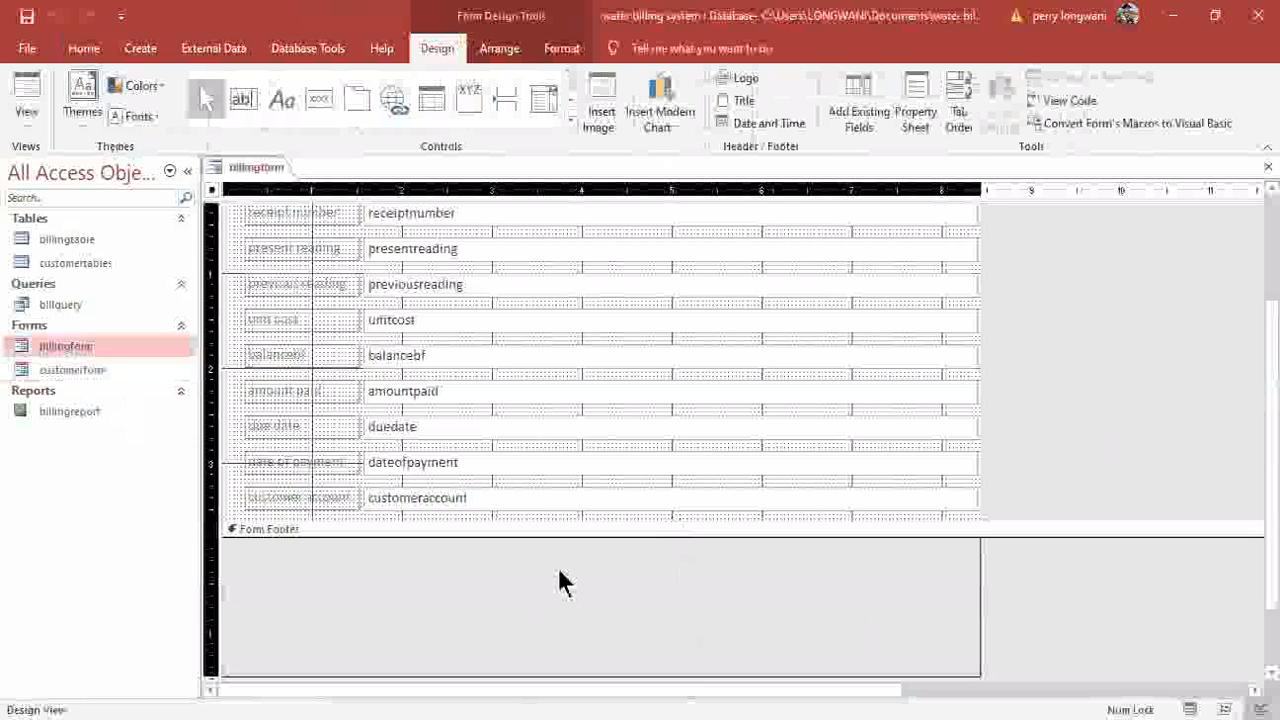
{"action": "left_click", "coordinate": [319, 98]}
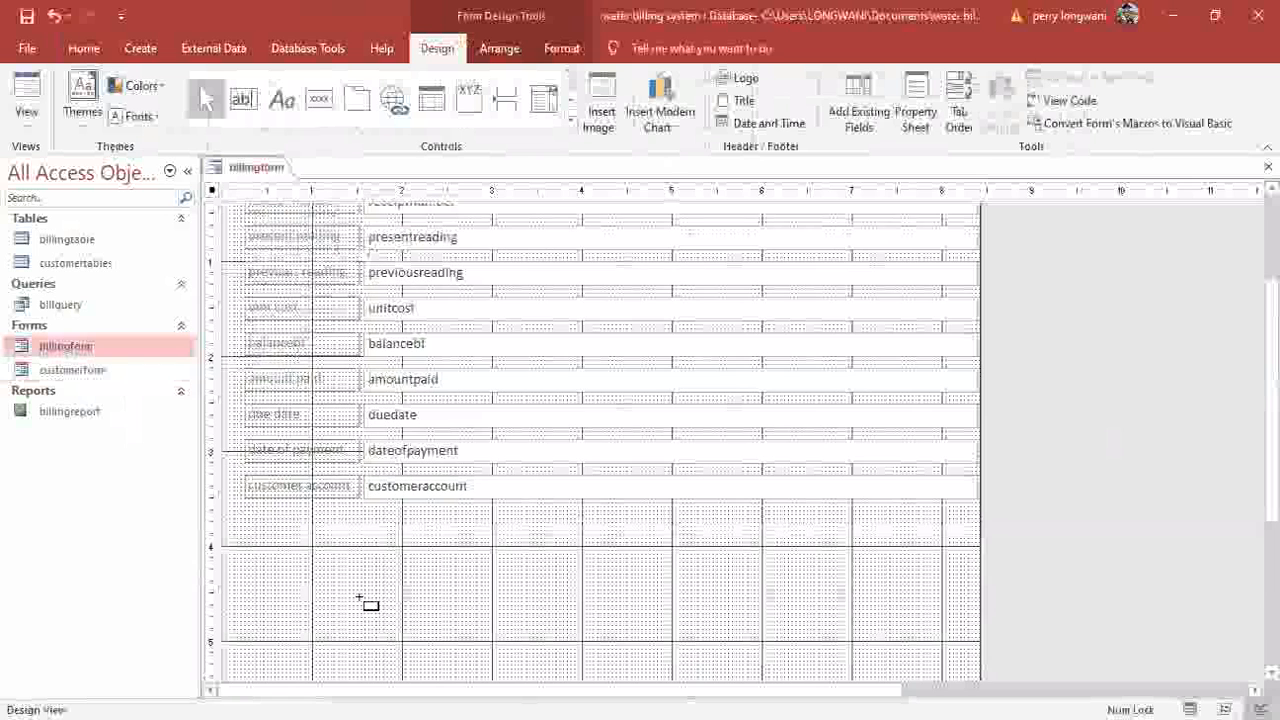
{"action": "left_click", "coordinate": [304, 555]}
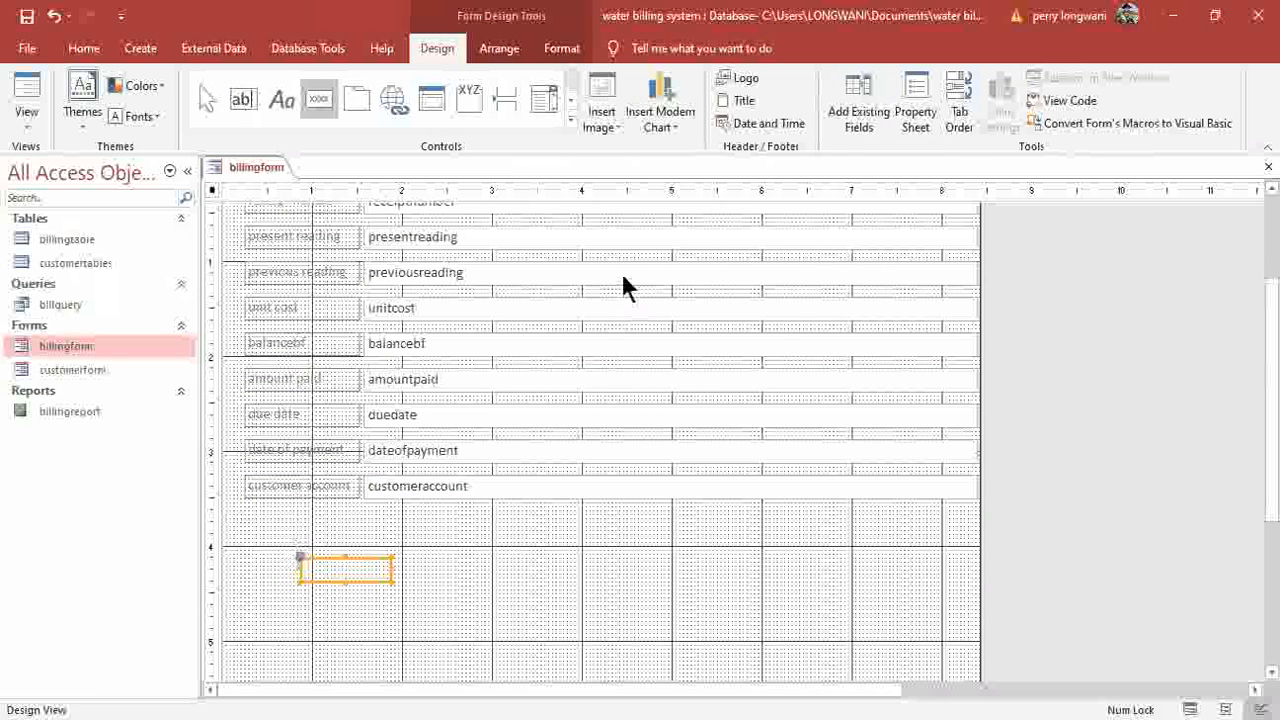
{"action": "left_click", "coordinate": [761, 302]}
{"action": "left_click", "coordinate": [734, 428]}
{"action": "left_click", "coordinate": [318, 104]}
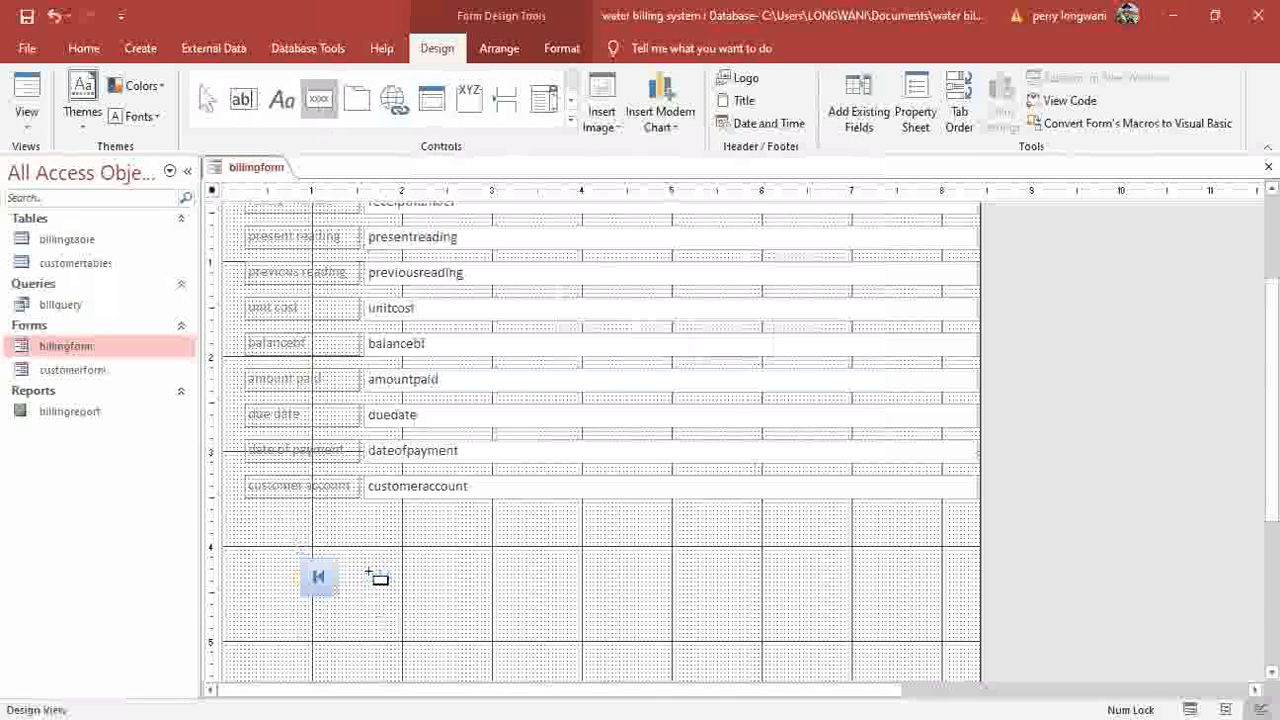
Add Go To Previous Record and Go To Next Record picture buttons beside it.
{"action": "left_click", "coordinate": [372, 577]}
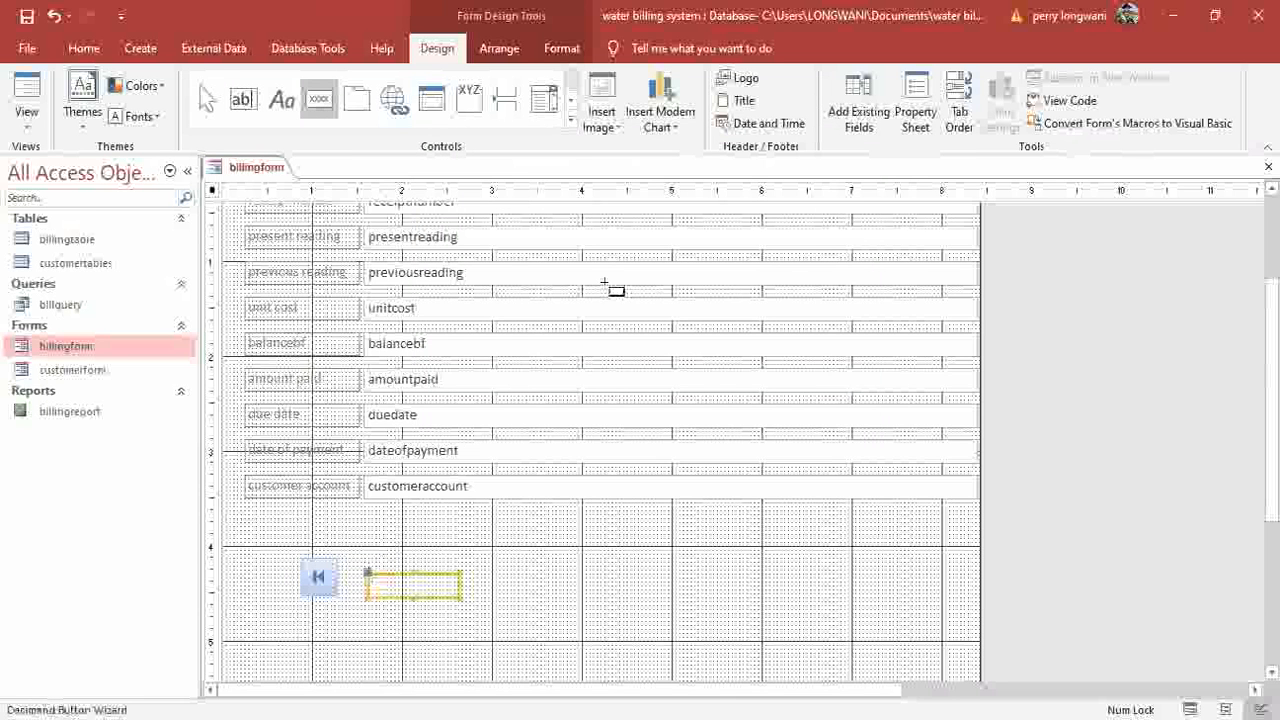
{"action": "left_click", "coordinate": [762, 343]}
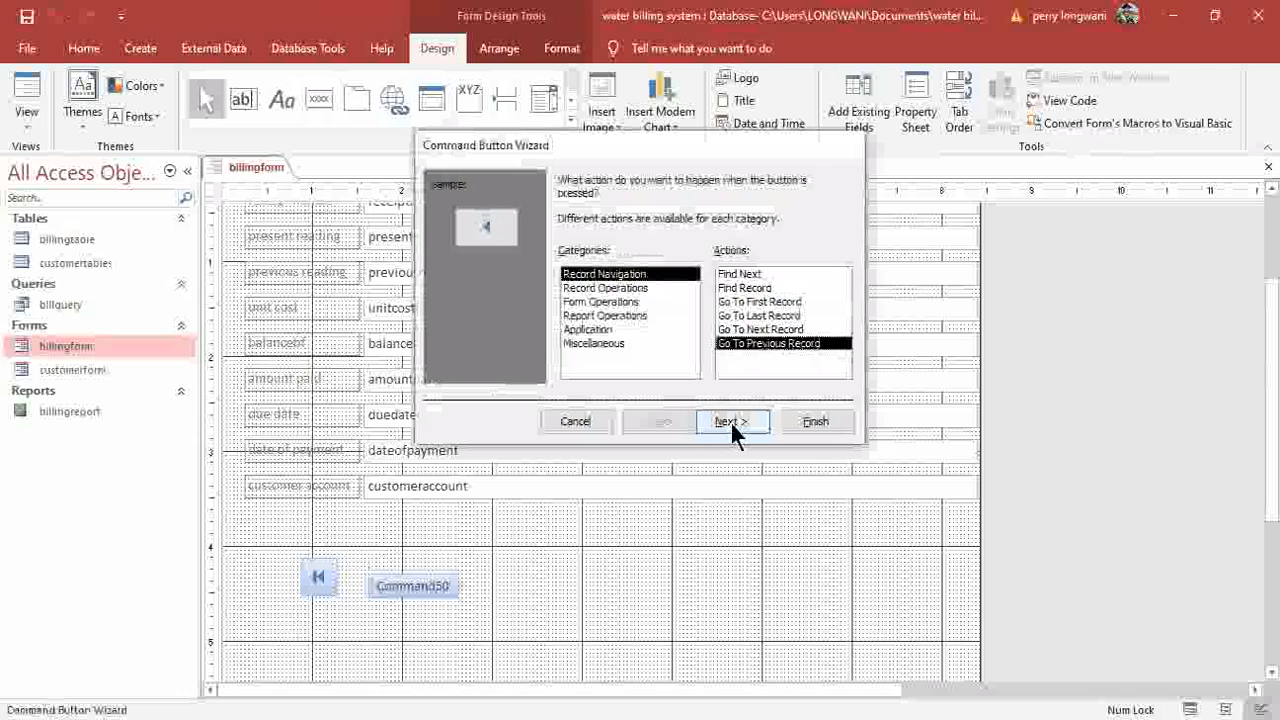
{"action": "key", "text": "Return"}
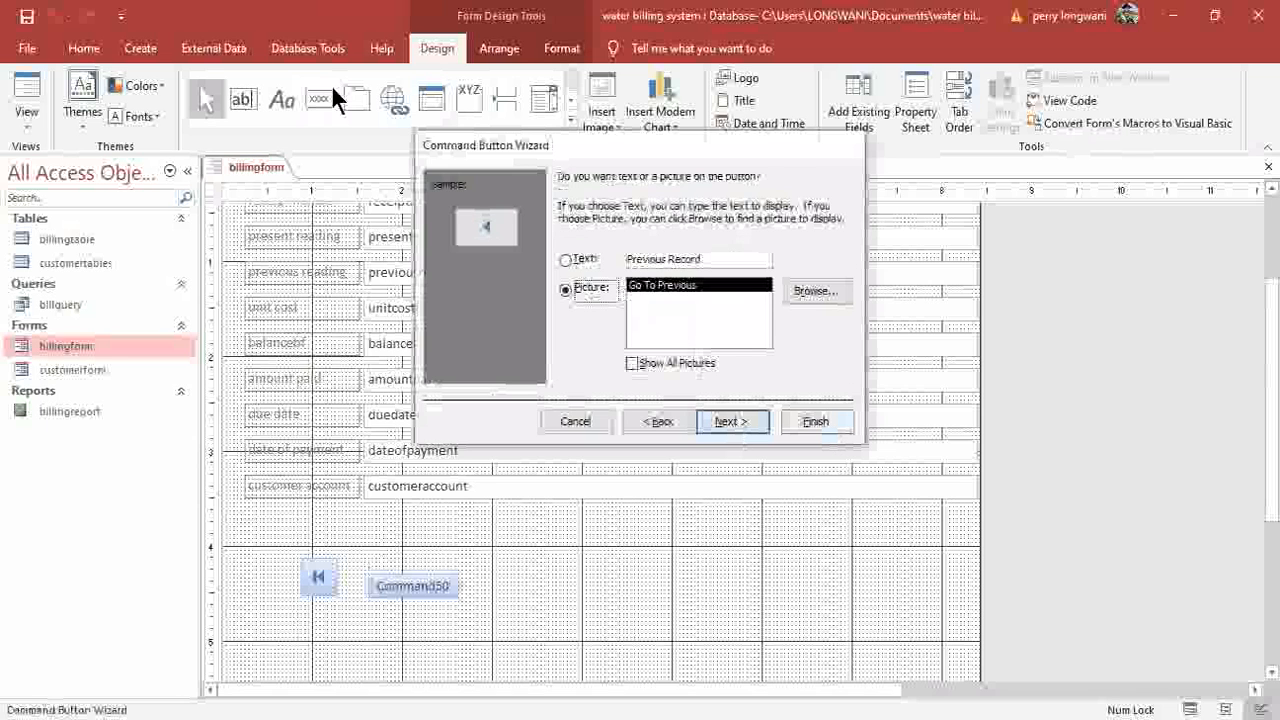
{"action": "left_click", "coordinate": [434, 572]}
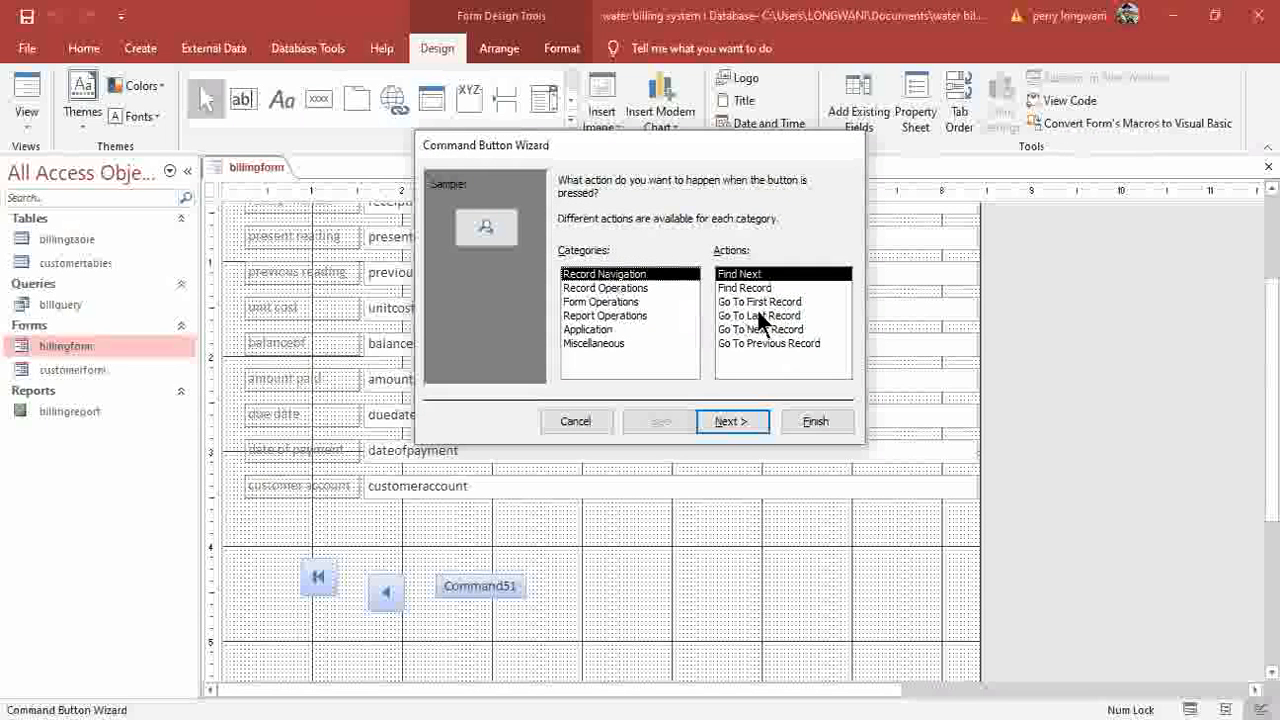
{"action": "left_click", "coordinate": [737, 421]}
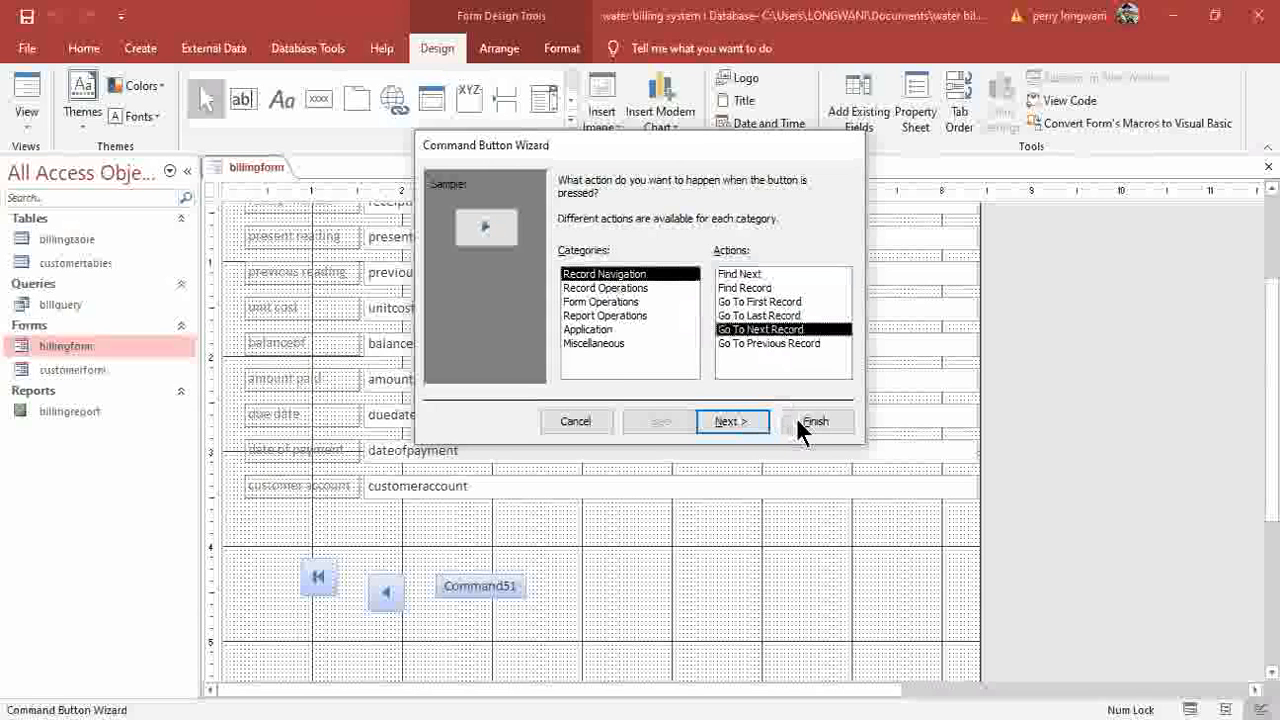
{"action": "left_click", "coordinate": [800, 428]}
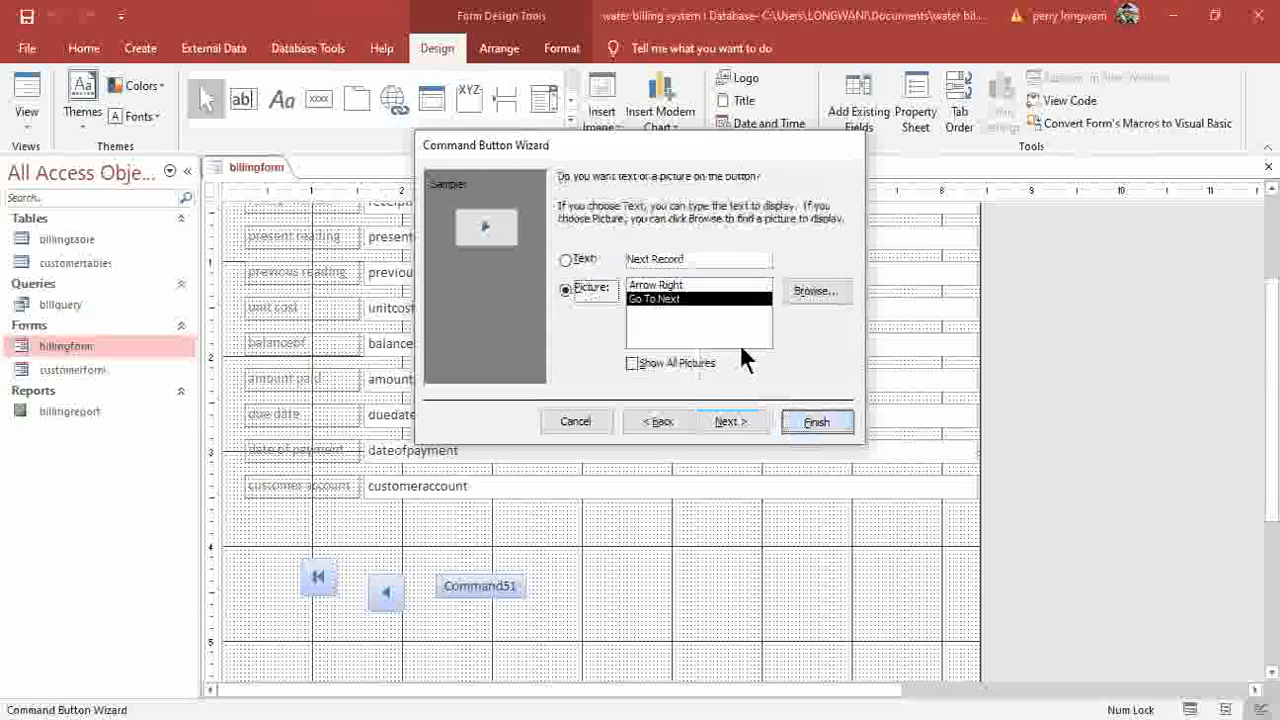
Add a Go To Last Record picture button and start an Add New Record button below.
{"action": "left_click", "coordinate": [320, 102]}
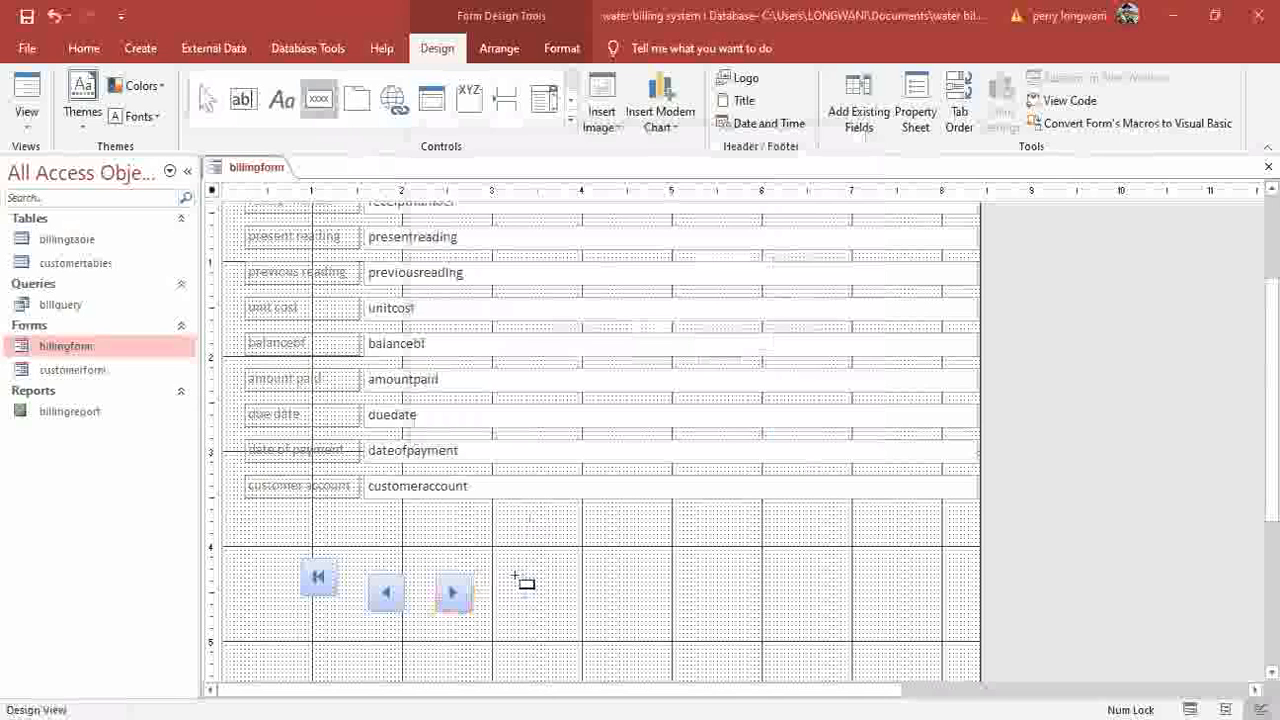
{"action": "left_click", "coordinate": [513, 574]}
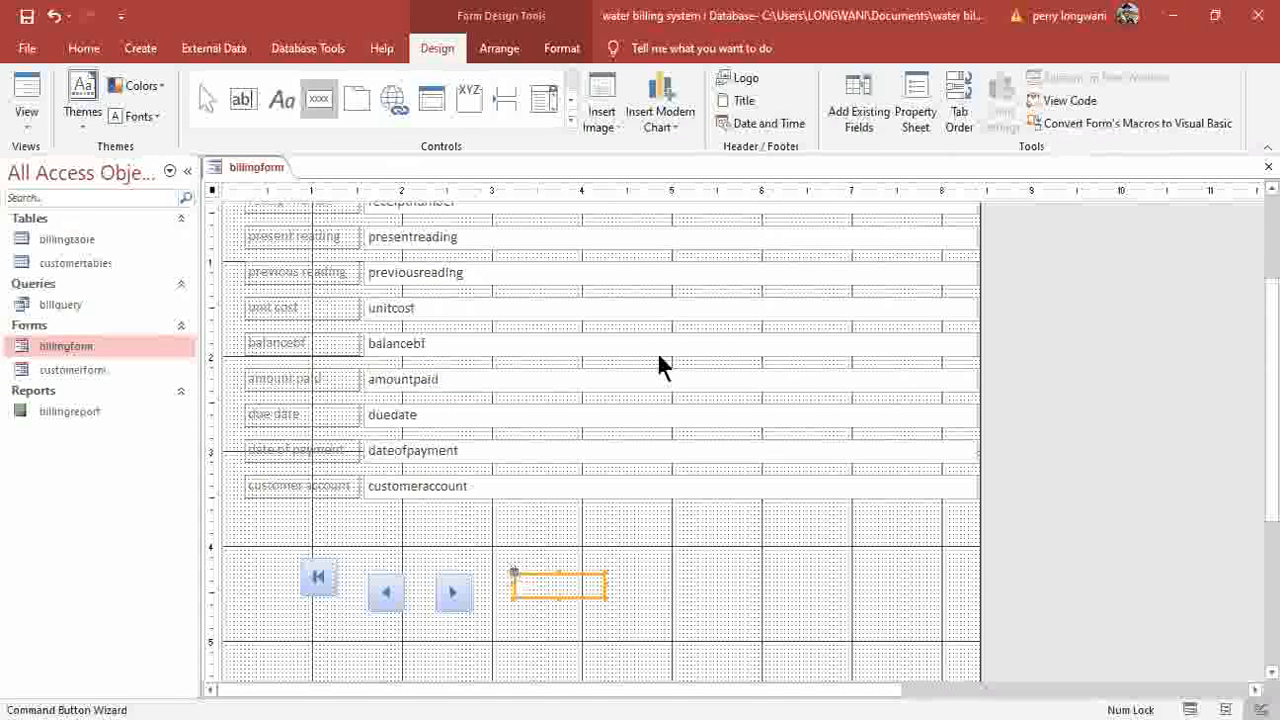
{"action": "left_click", "coordinate": [763, 316]}
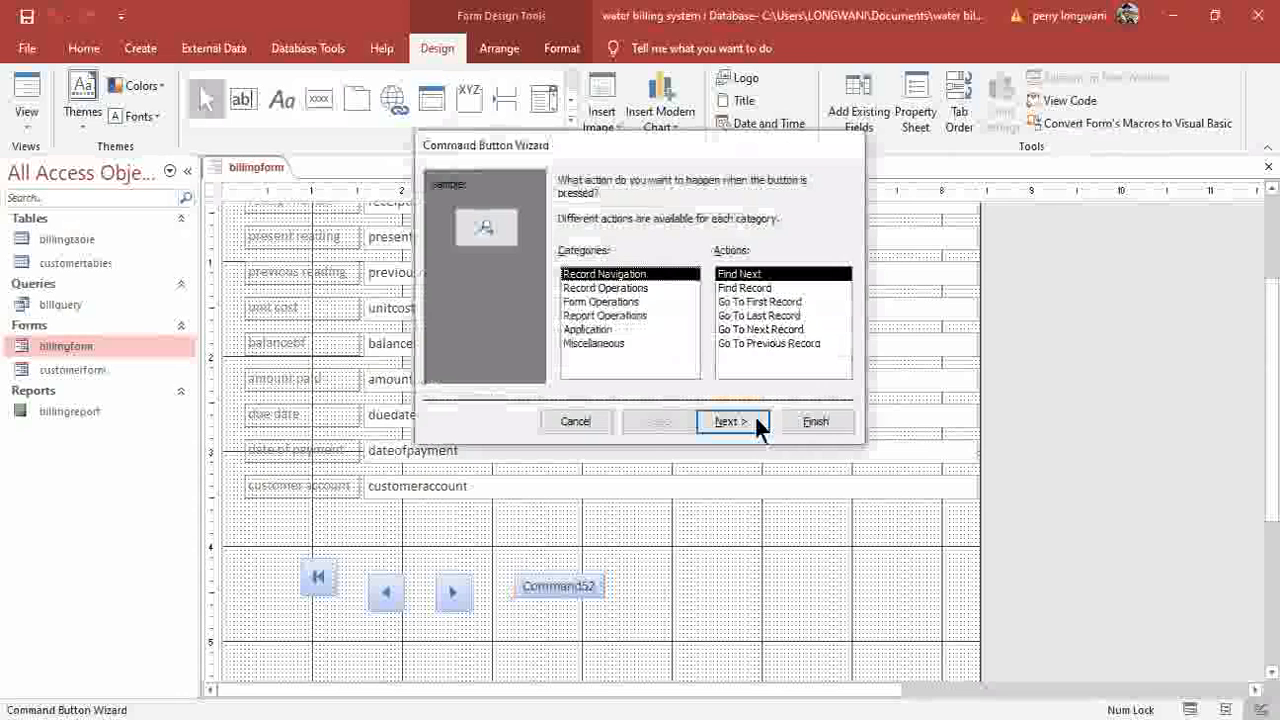
{"action": "left_click", "coordinate": [730, 422]}
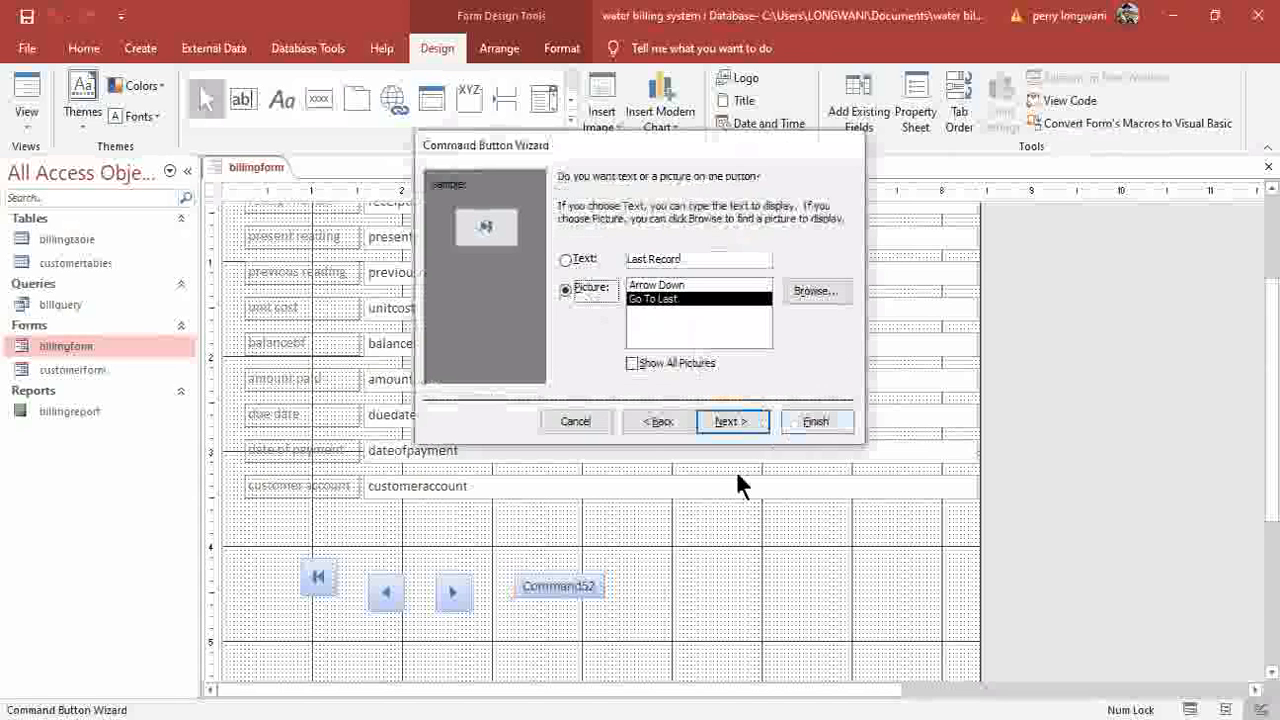
{"action": "left_click", "coordinate": [816, 421]}
{"action": "left_click", "coordinate": [321, 104]}
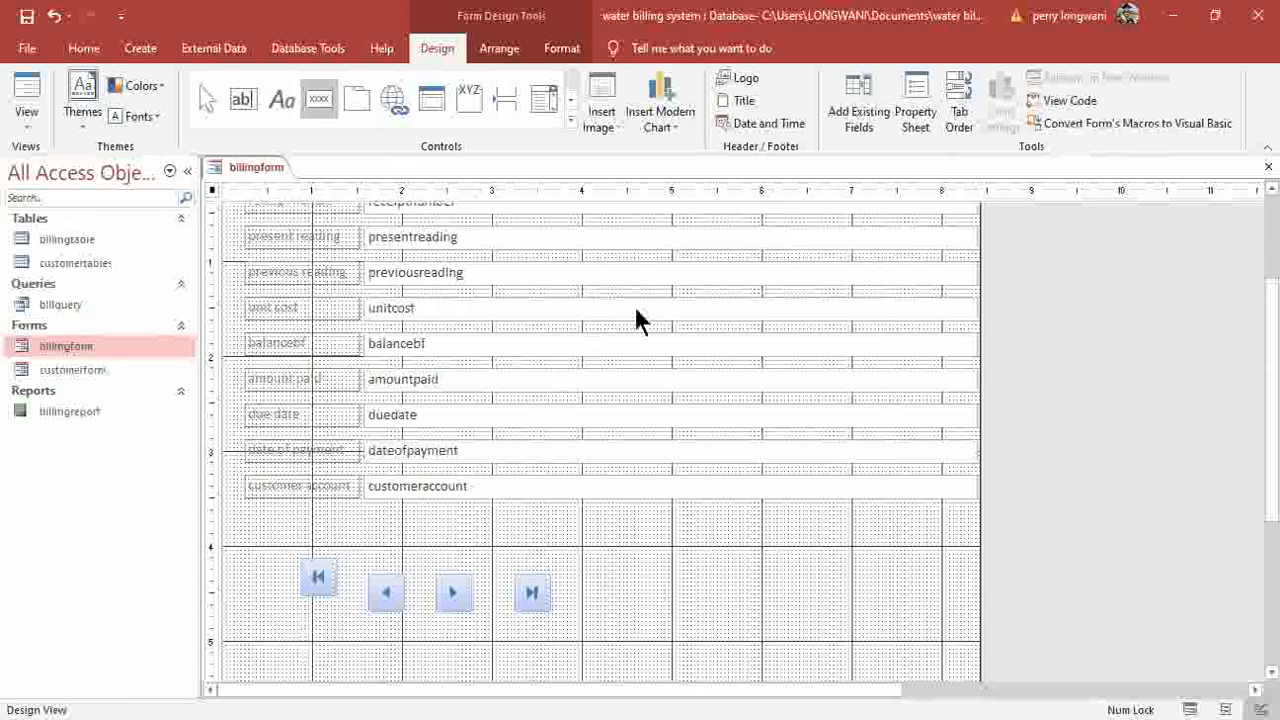
{"action": "left_click", "coordinate": [755, 424]}
Finish the Add New Record button and add a Delete Record picture button beside it.
{"action": "left_click", "coordinate": [811, 421]}
{"action": "left_click", "coordinate": [318, 100]}
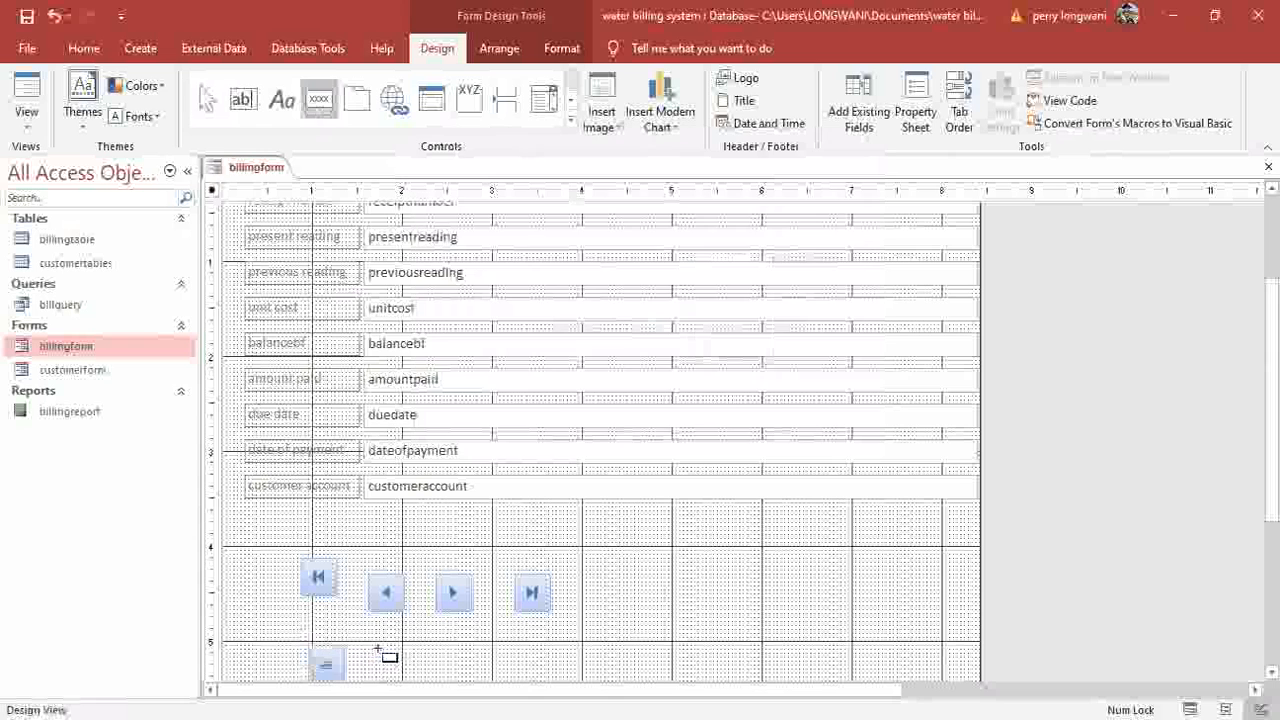
{"action": "left_click", "coordinate": [390, 650]}
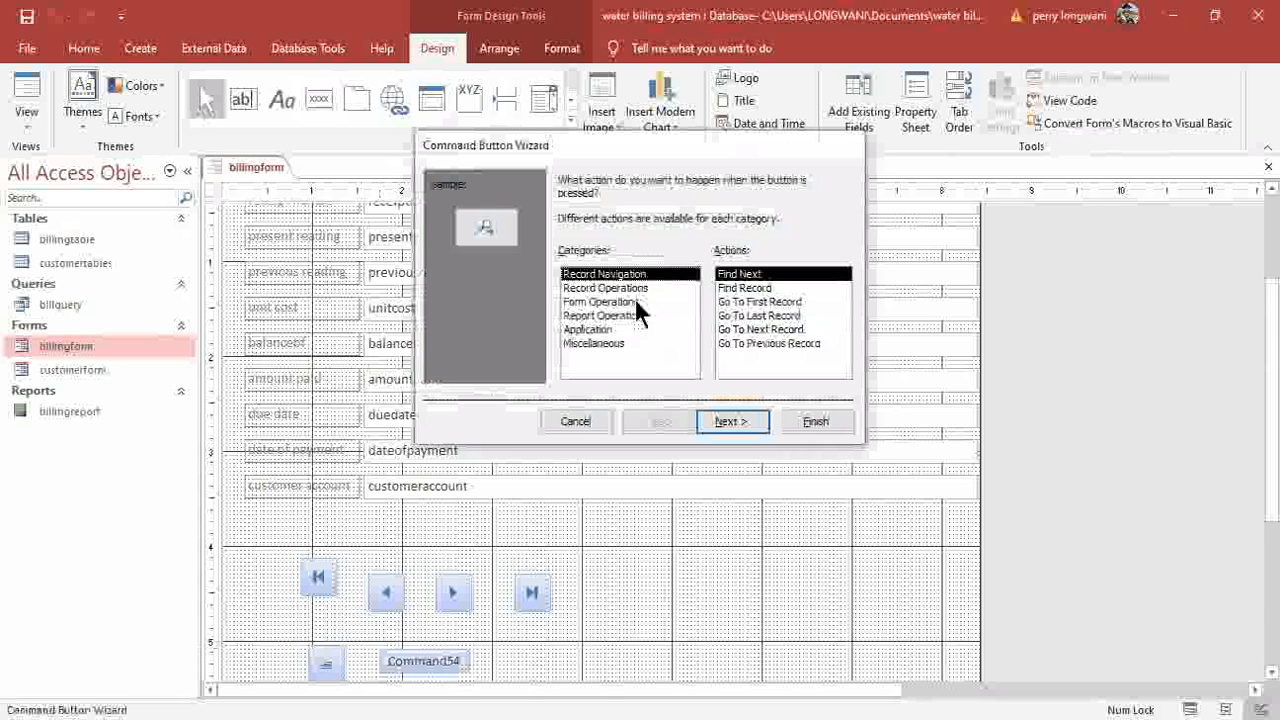
{"action": "left_click", "coordinate": [605, 288]}
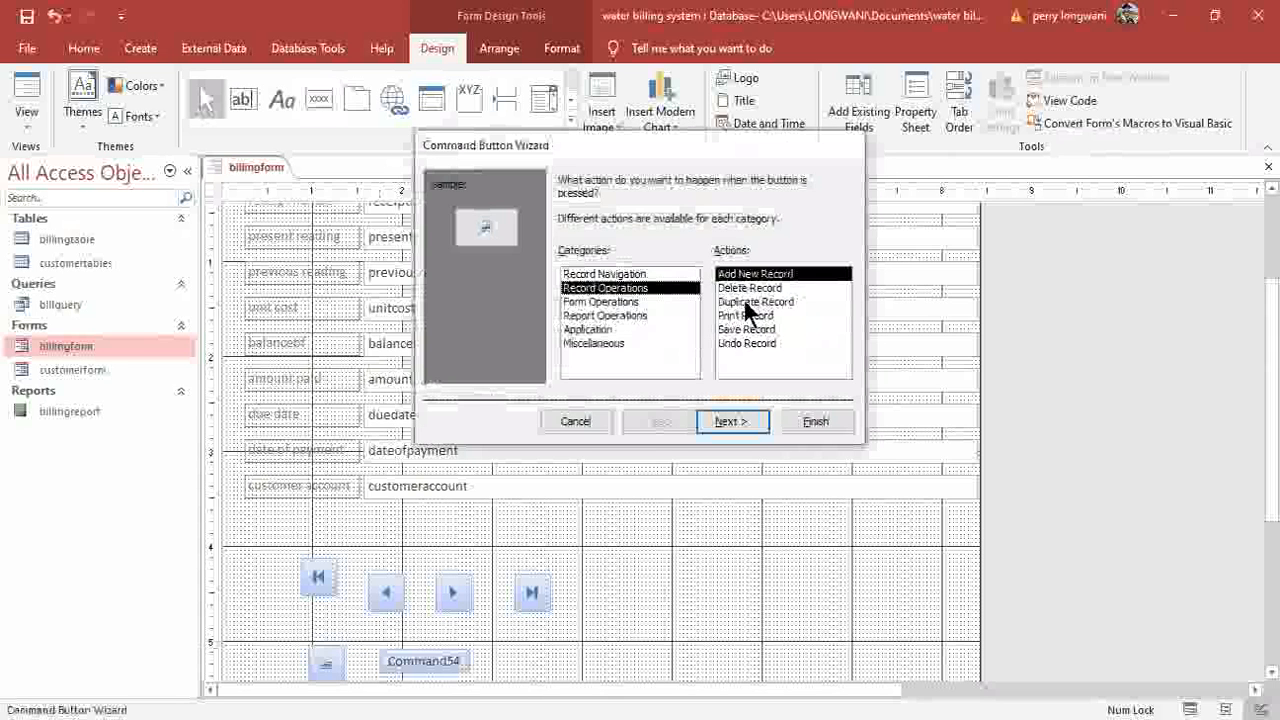
{"action": "left_click", "coordinate": [750, 288]}
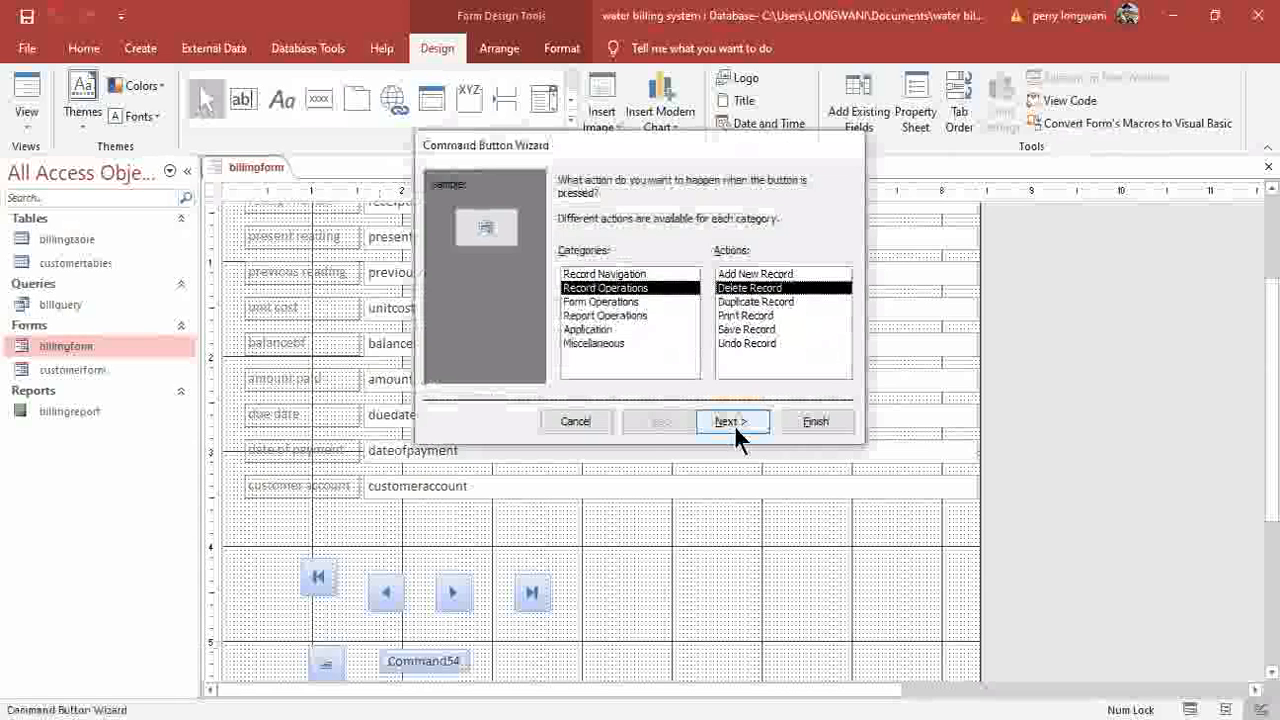
{"action": "left_click", "coordinate": [816, 419]}
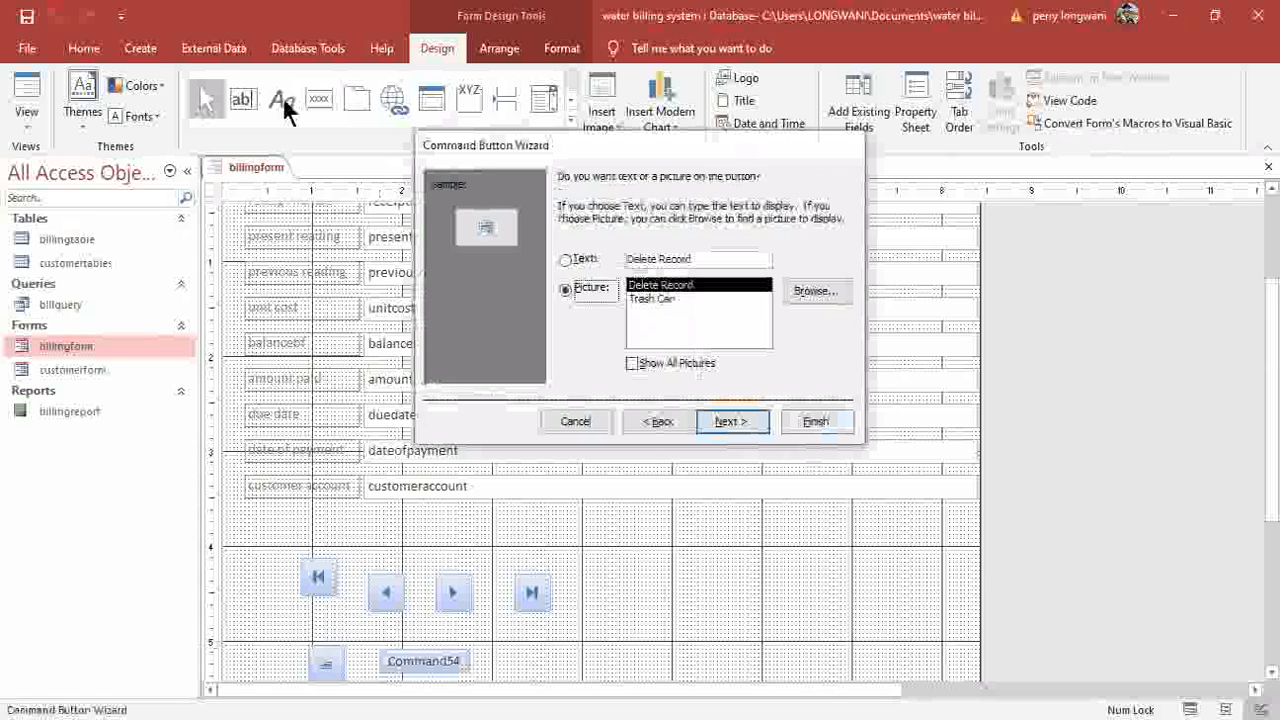
{"action": "left_click", "coordinate": [320, 100]}
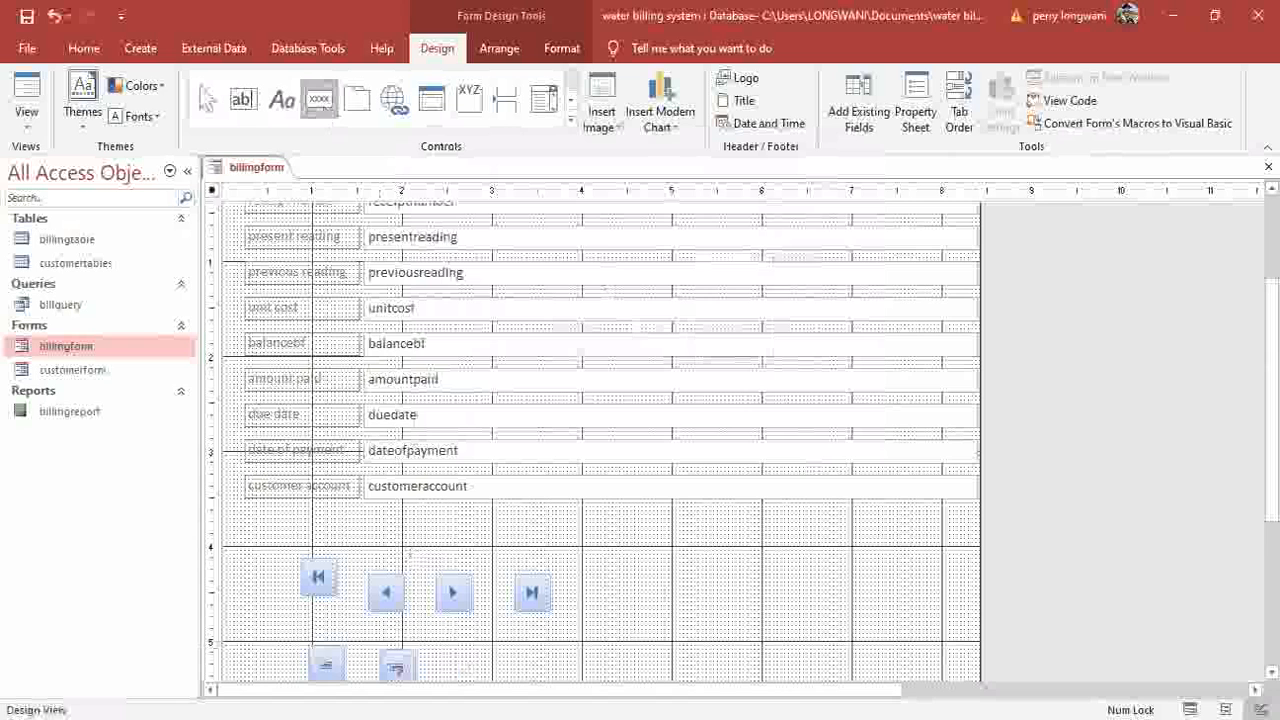
Add a Save Record picture button in the lower row.
{"action": "left_click", "coordinate": [444, 652]}
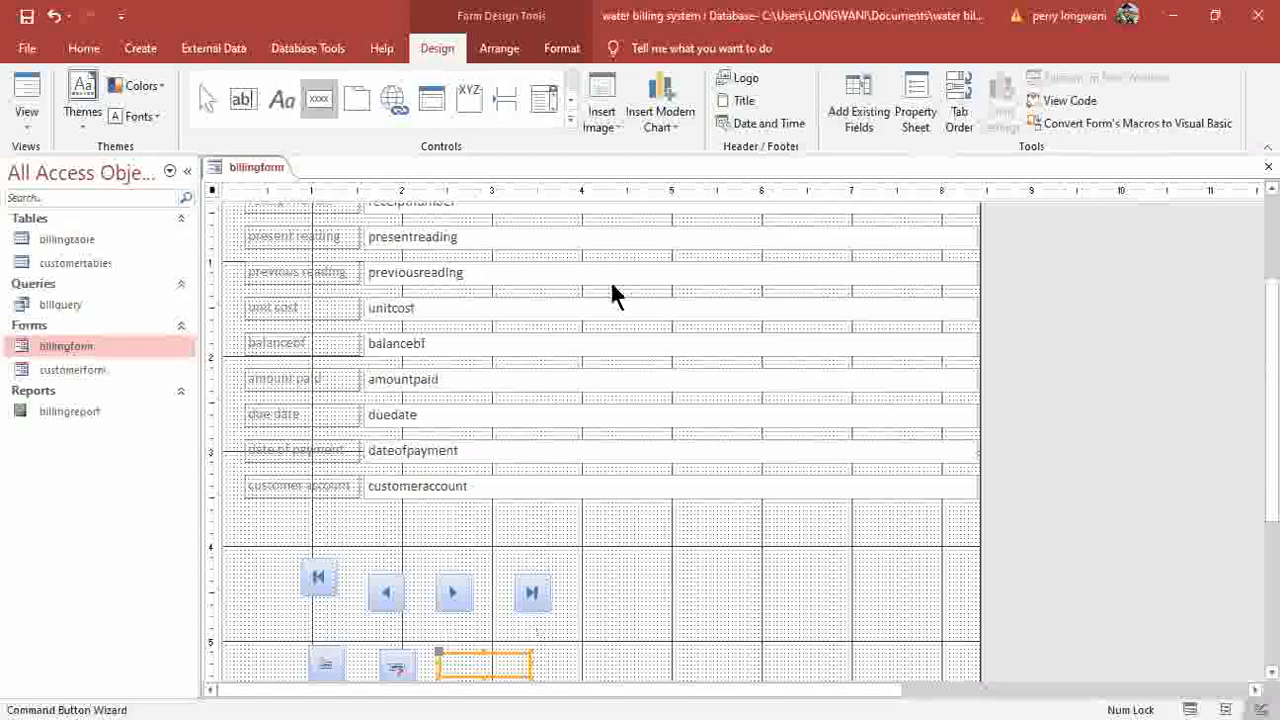
{"action": "left_click", "coordinate": [605, 288]}
{"action": "left_click", "coordinate": [746, 329]}
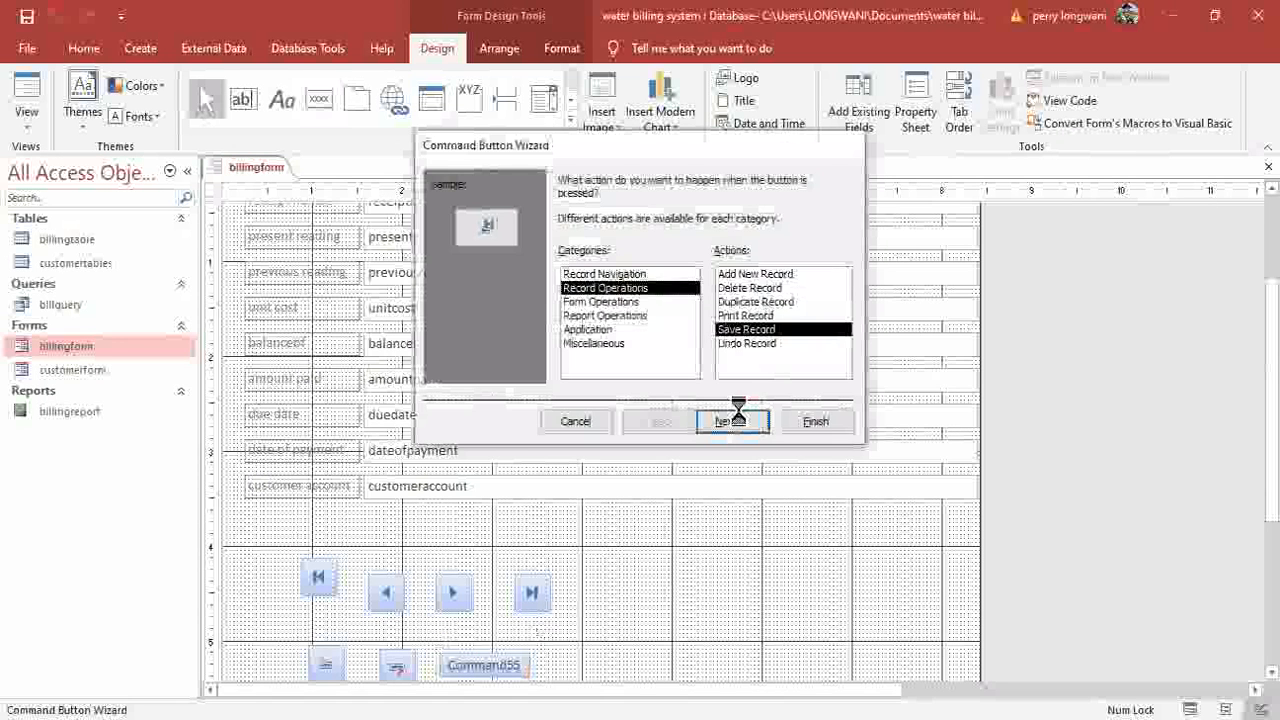
{"action": "key", "text": "Return"}
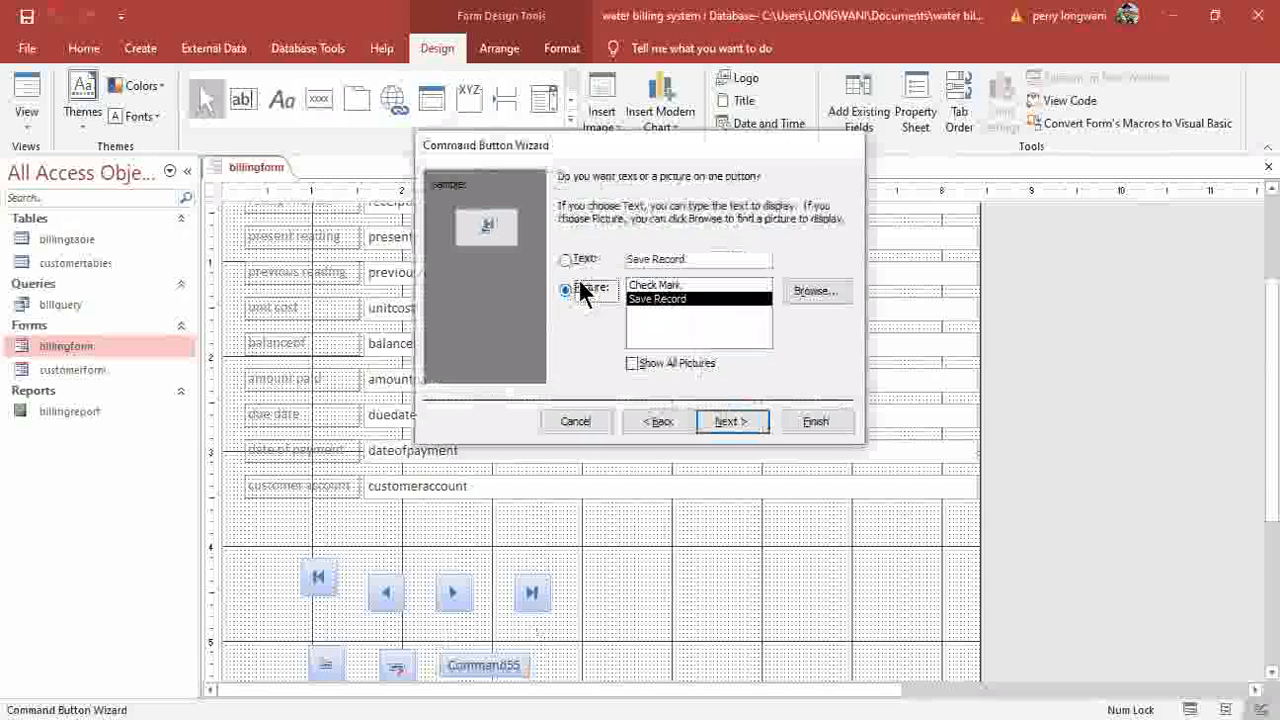
{"action": "left_click", "coordinate": [812, 421]}
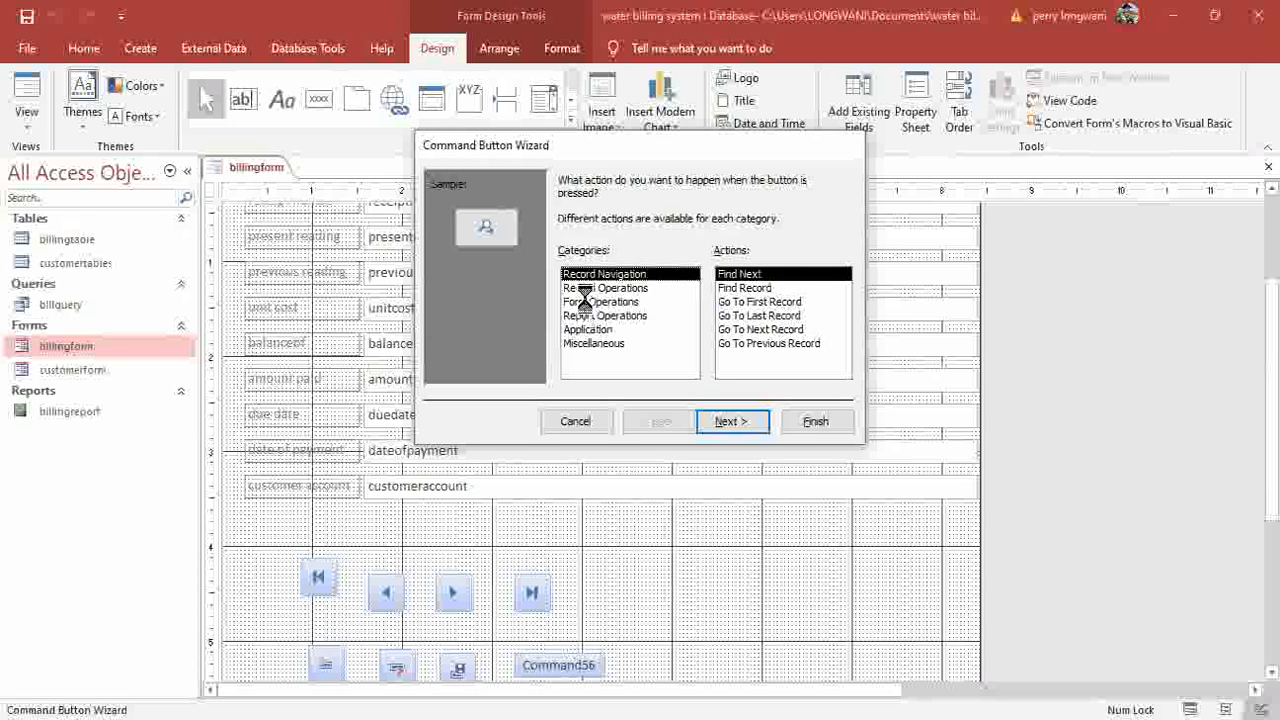
Add a Close Form button with the Exit Doorway picture.
{"action": "left_click", "coordinate": [585, 301]}
{"action": "left_click", "coordinate": [745, 288]}
{"action": "left_click", "coordinate": [729, 421]}
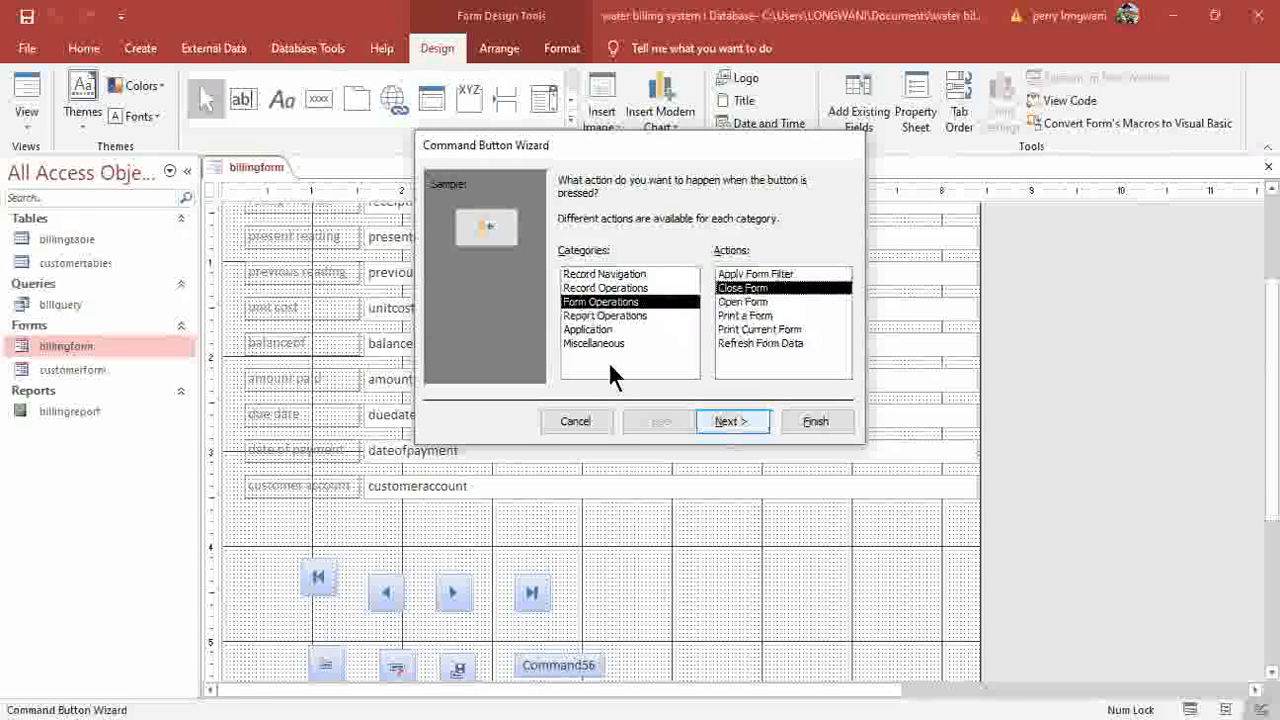
{"action": "left_click", "coordinate": [794, 423]}
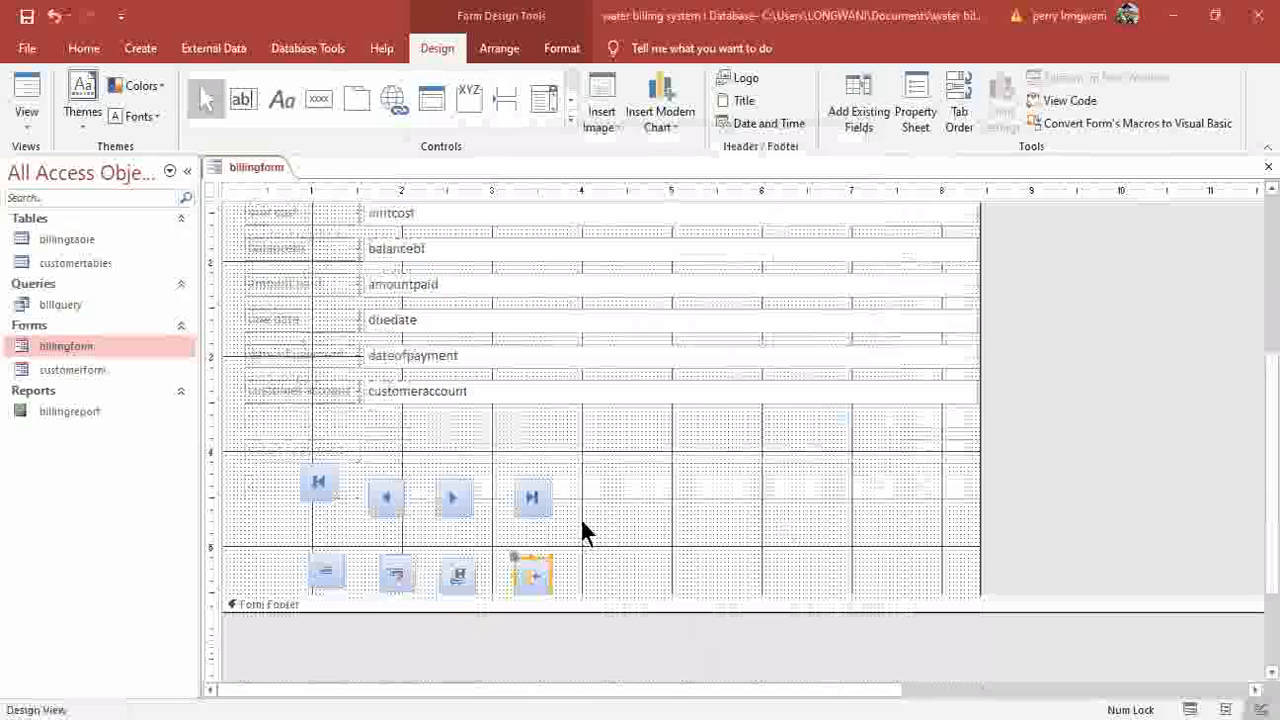
Top-align the navigation row and left-align each column of billingform's buttons.
{"action": "left_click_drag", "start_coordinate": [590, 498], "coordinate": [279, 488]}
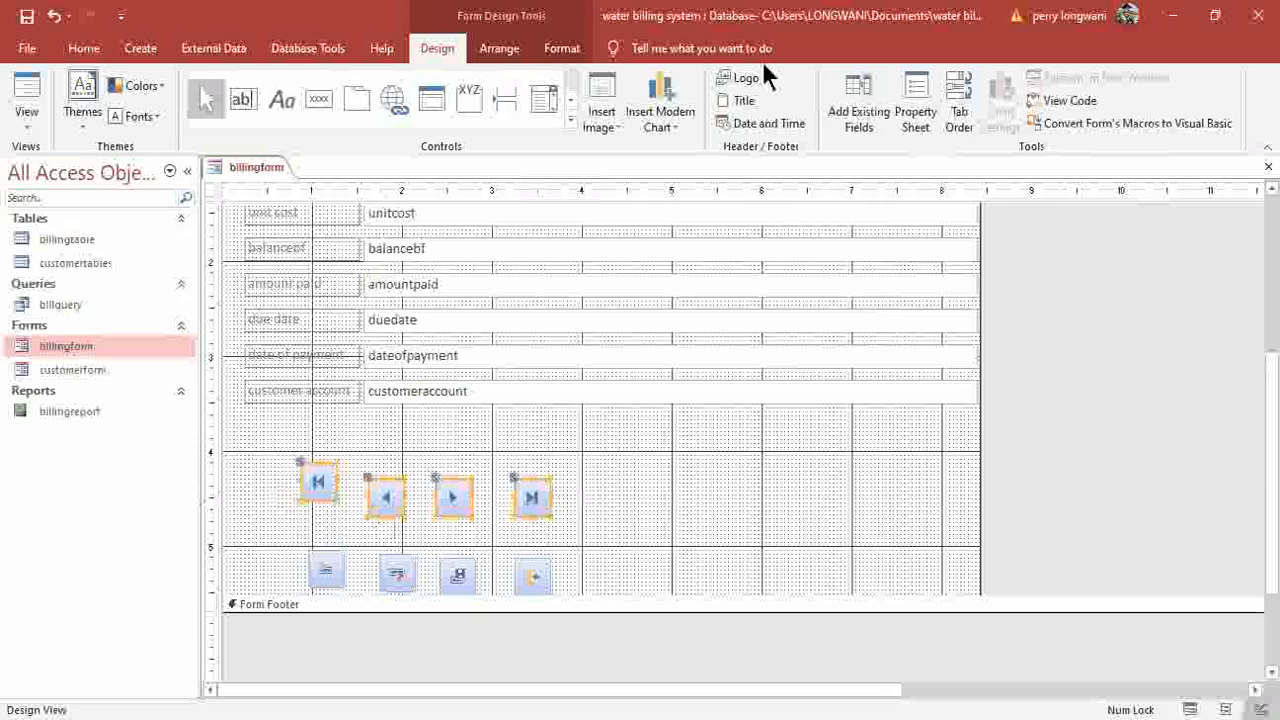
{"action": "scroll", "coordinate": [970, 120], "scroll_direction": "down", "scroll_amount": 1}
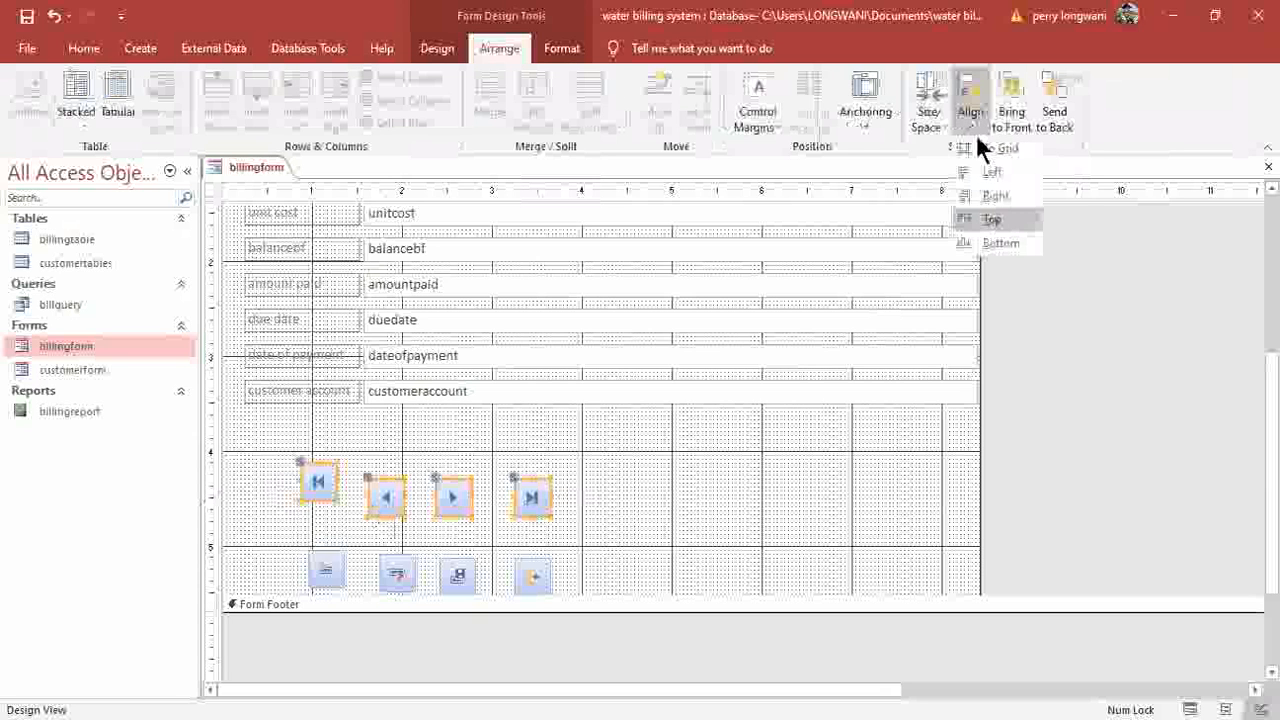
{"action": "key", "text": "Return"}
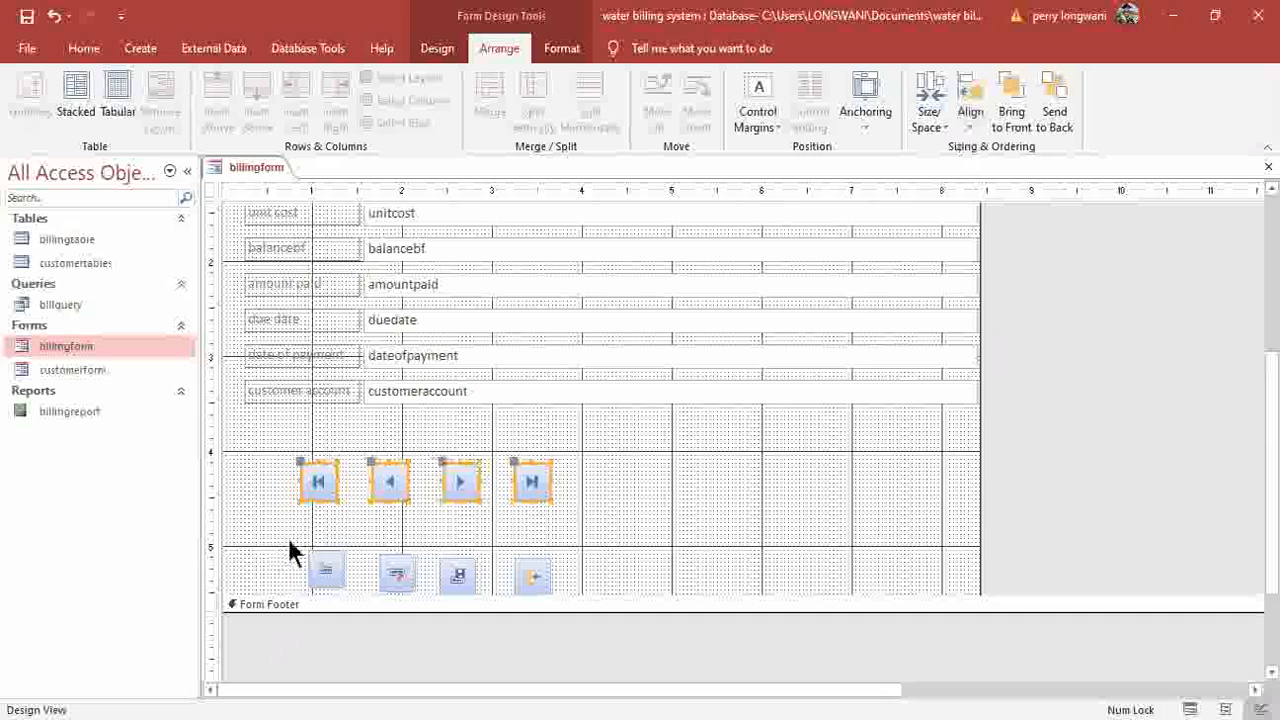
{"action": "left_click_drag", "start_coordinate": [284, 457], "coordinate": [378, 552]}
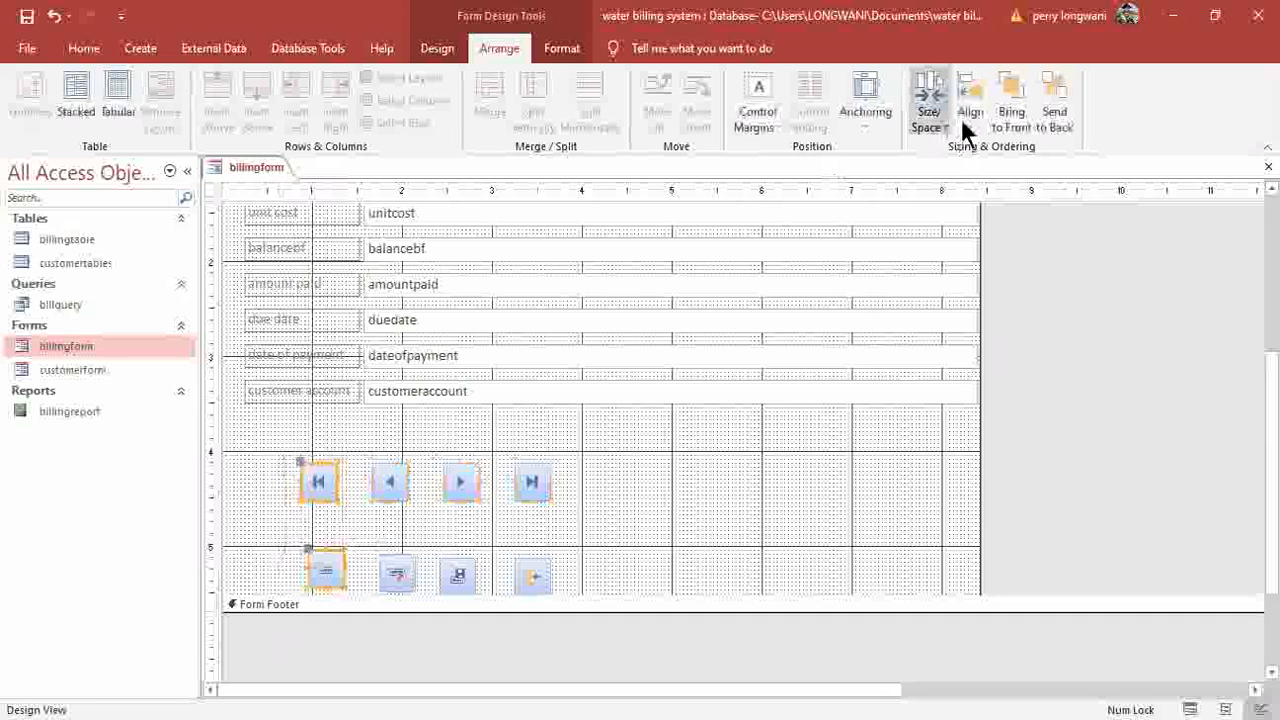
{"action": "left_click", "coordinate": [962, 120]}
{"action": "left_click", "coordinate": [983, 172]}
{"action": "left_click_drag", "start_coordinate": [363, 453], "coordinate": [404, 580]}
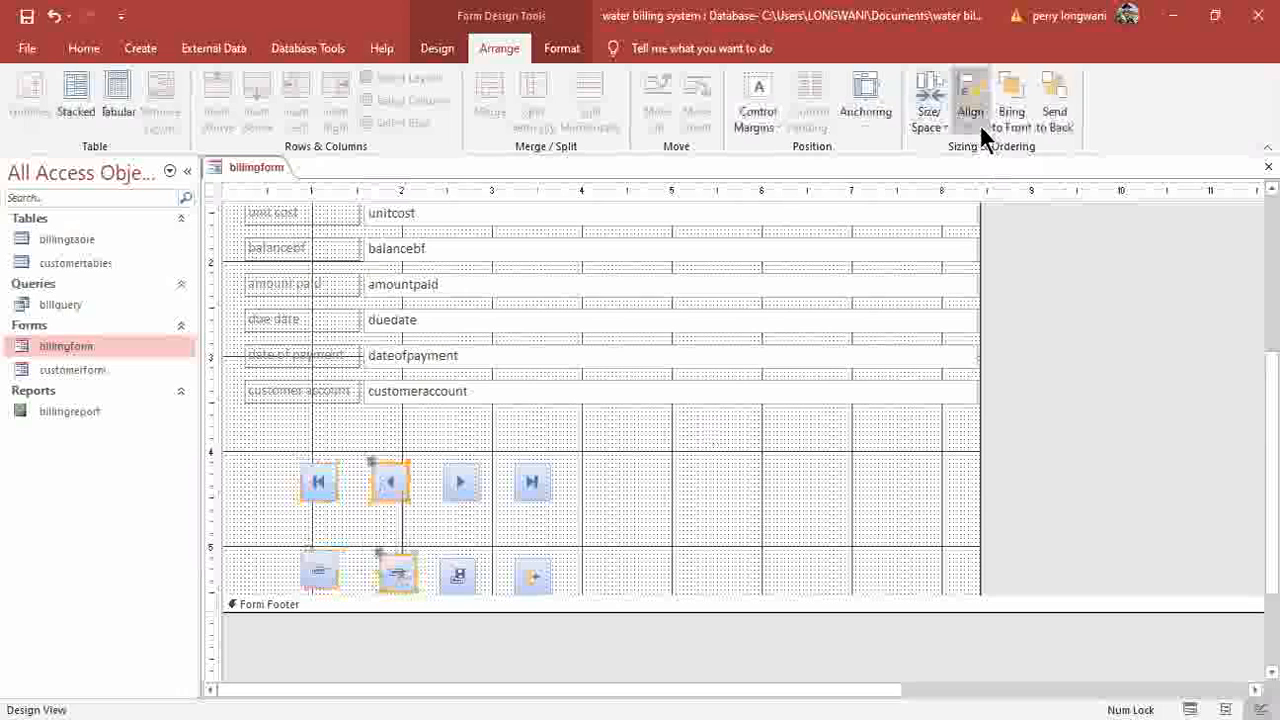
{"action": "left_click_drag", "start_coordinate": [430, 458], "coordinate": [477, 583]}
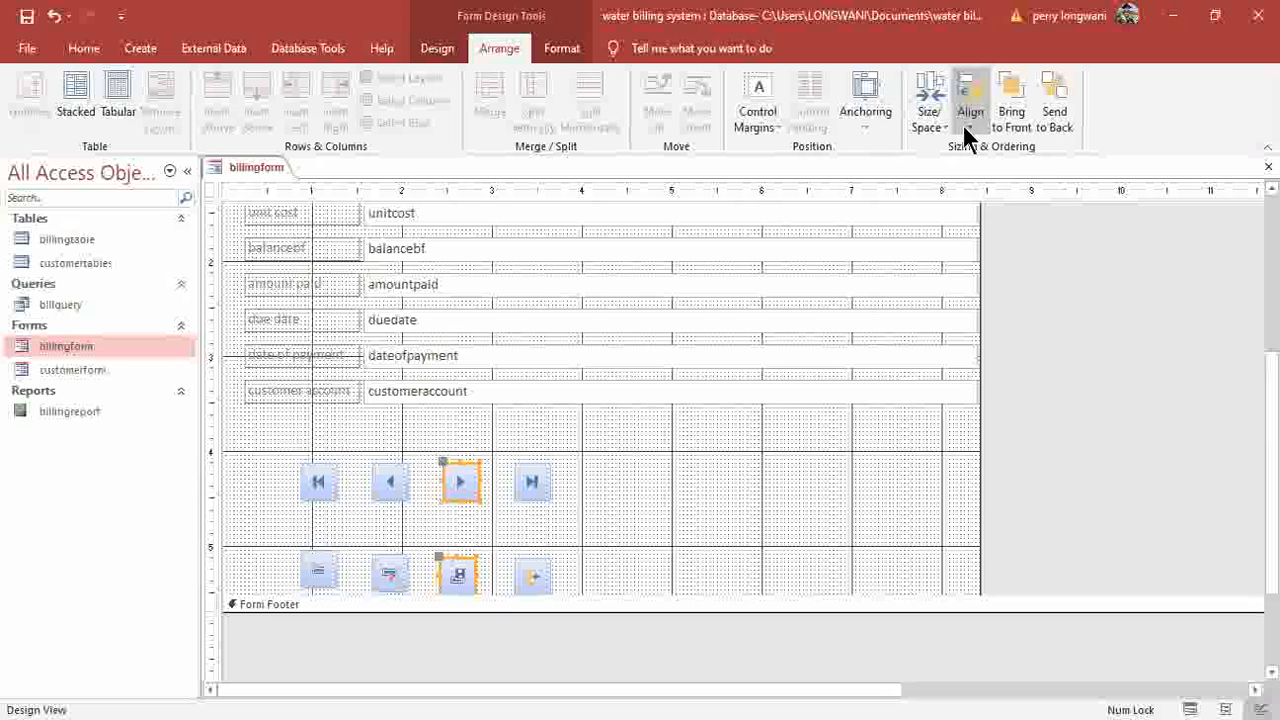
{"action": "left_click_drag", "start_coordinate": [579, 466], "coordinate": [578, 563]}
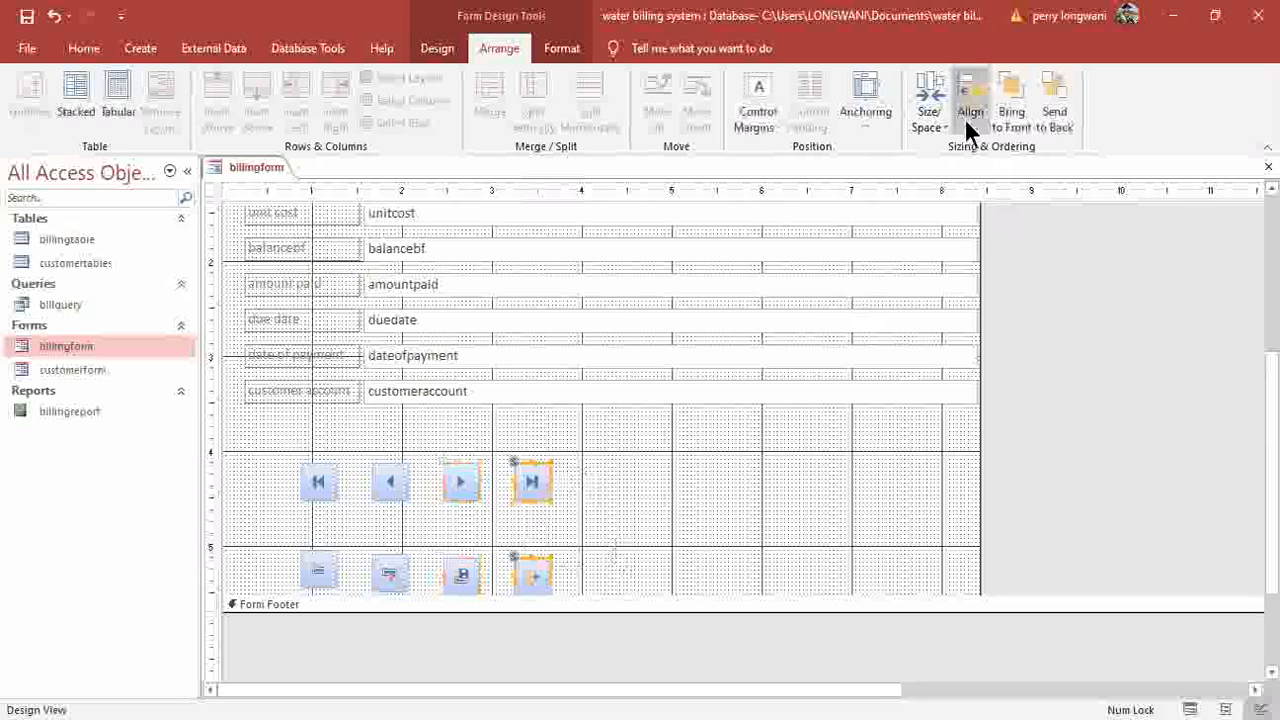
{"action": "left_click", "coordinate": [668, 505]}
Move all eight picture buttons together up and to the right, undoing an accidental widening.
{"action": "scroll", "coordinate": [640, 495], "scroll_direction": "down", "scroll_amount": 2}
{"action": "left_click_drag", "start_coordinate": [613, 478], "coordinate": [320, 452]}
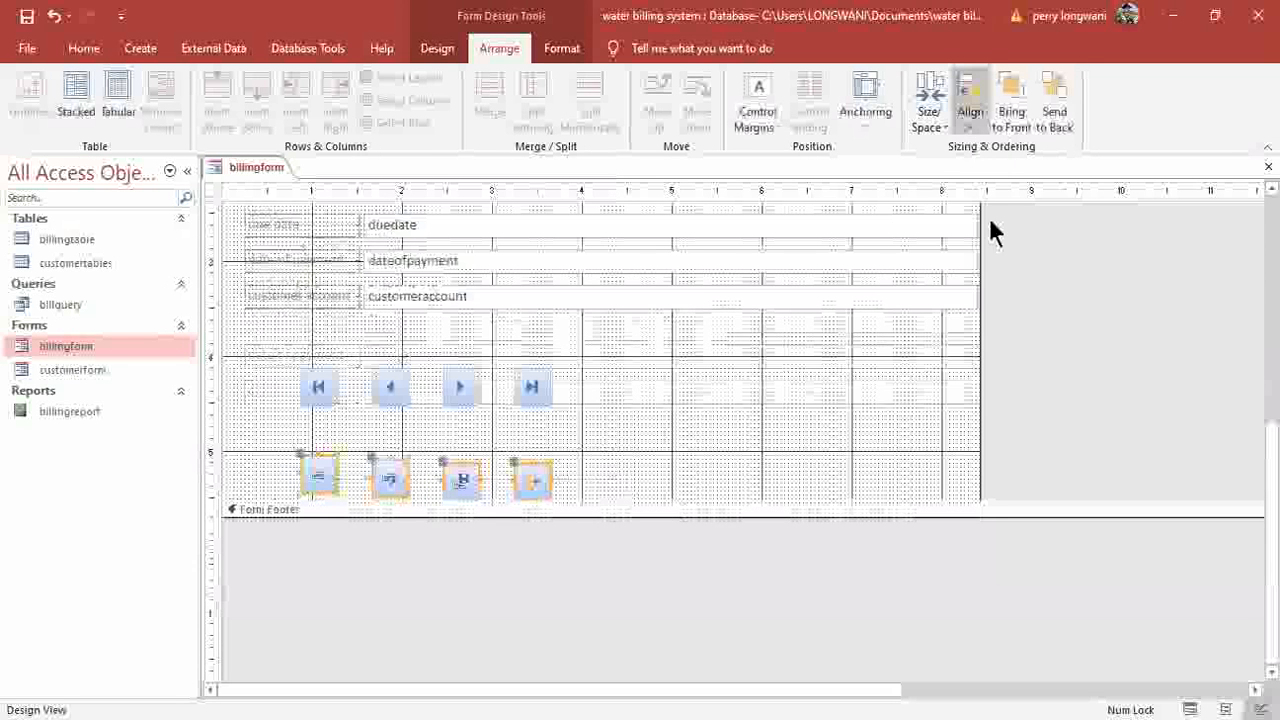
{"action": "left_click", "coordinate": [578, 474]}
{"action": "left_click_drag", "start_coordinate": [272, 386], "coordinate": [580, 478]}
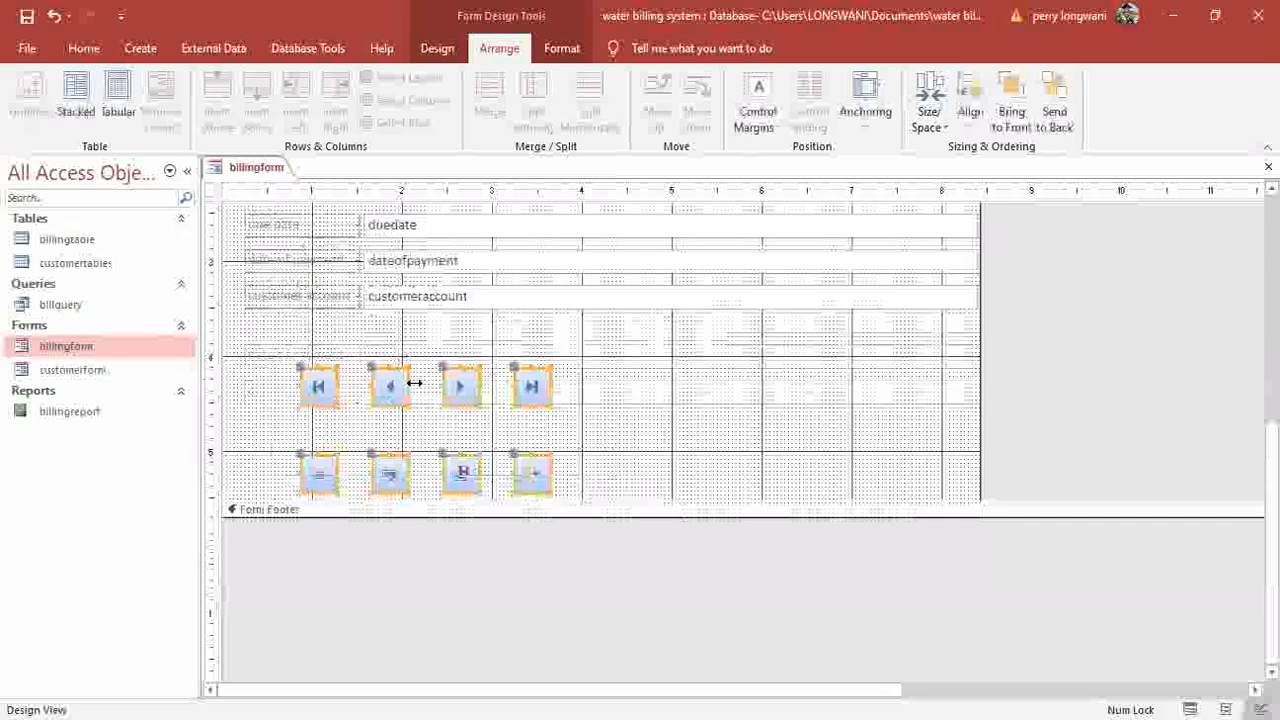
{"action": "left_click_drag", "start_coordinate": [519, 323], "coordinate": [517, 323]}
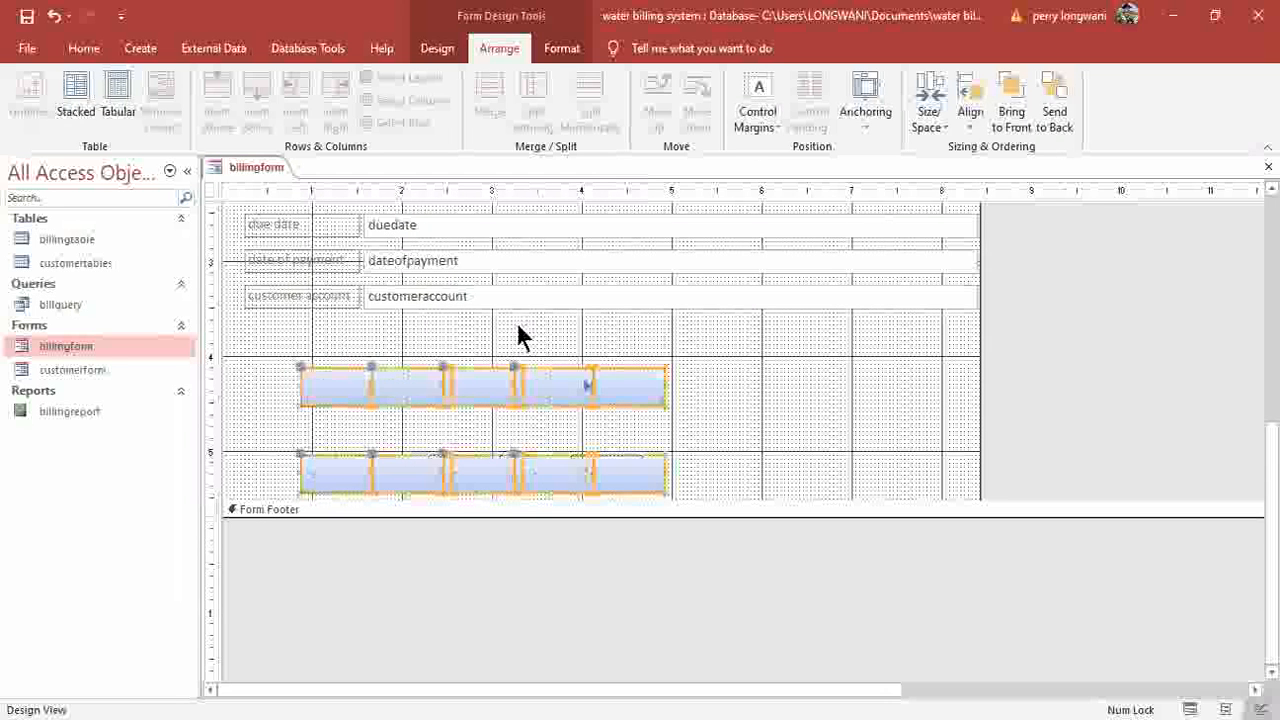
{"action": "key", "text": "ctrl+z"}
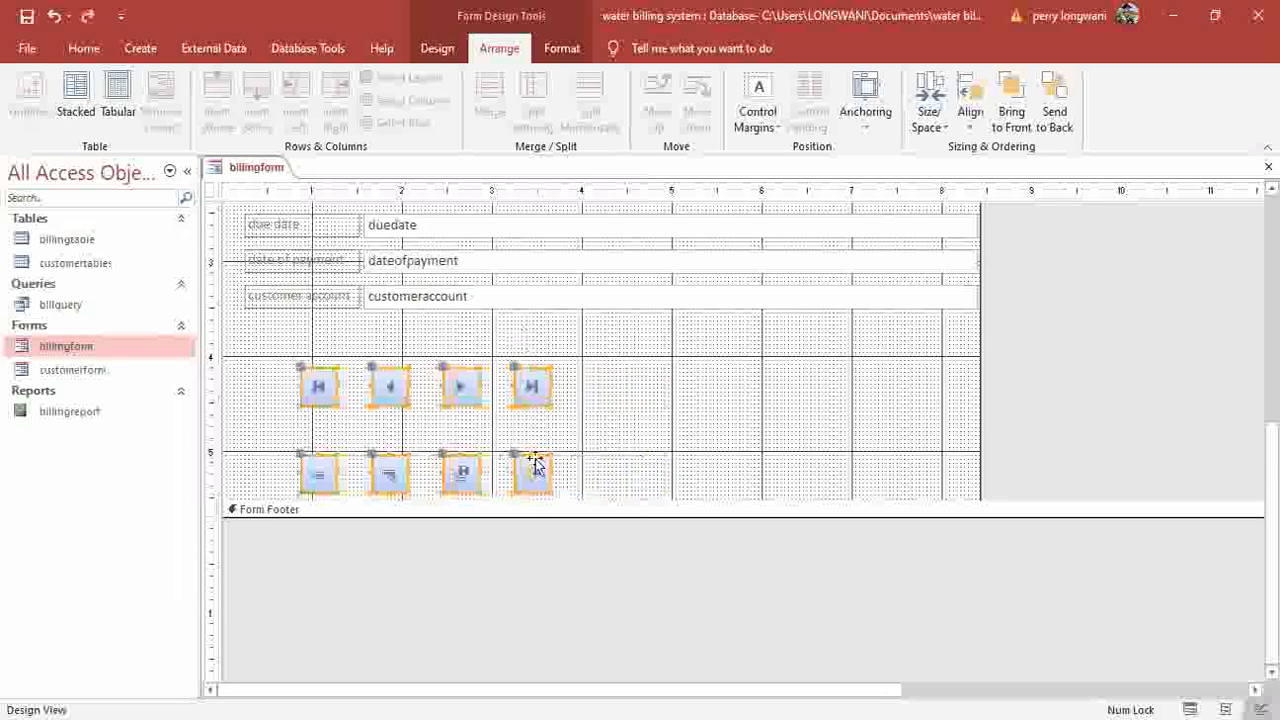
{"action": "left_click_drag", "start_coordinate": [535, 465], "coordinate": [808, 420]}
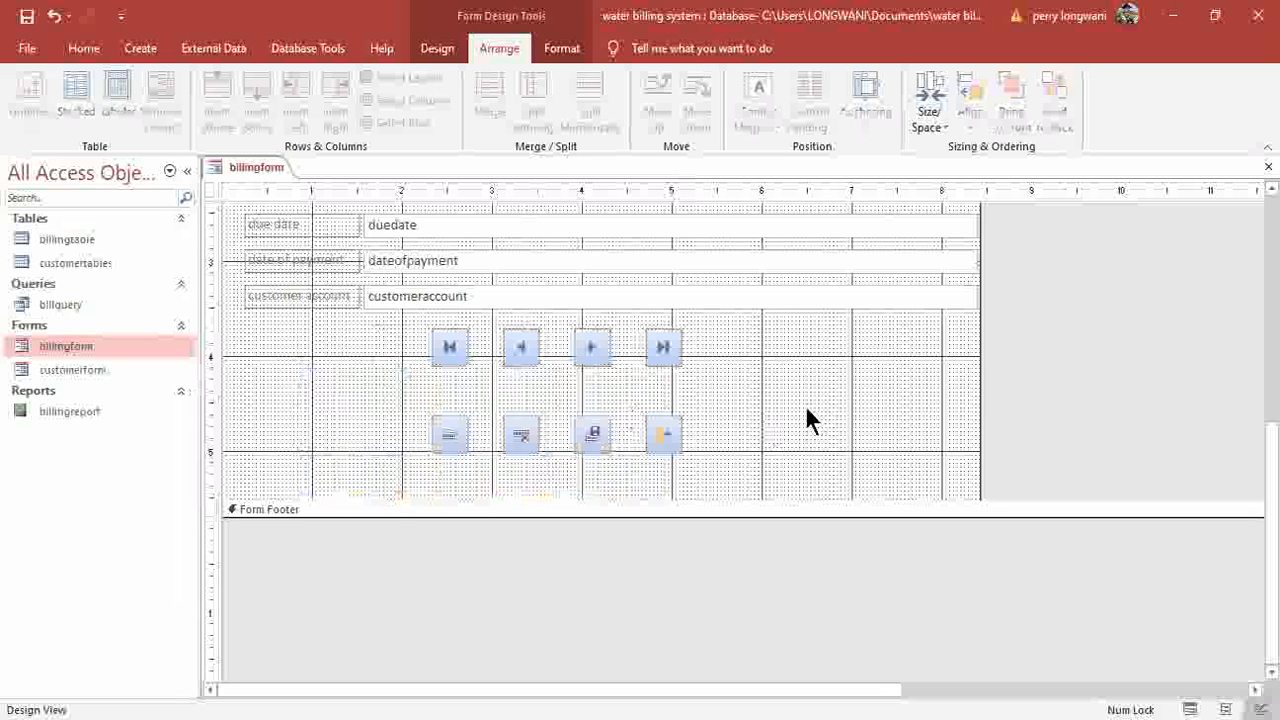
Save billingform, try its Next and Previous buttons in Form View, then close it.
{"action": "left_click", "coordinate": [27, 16]}
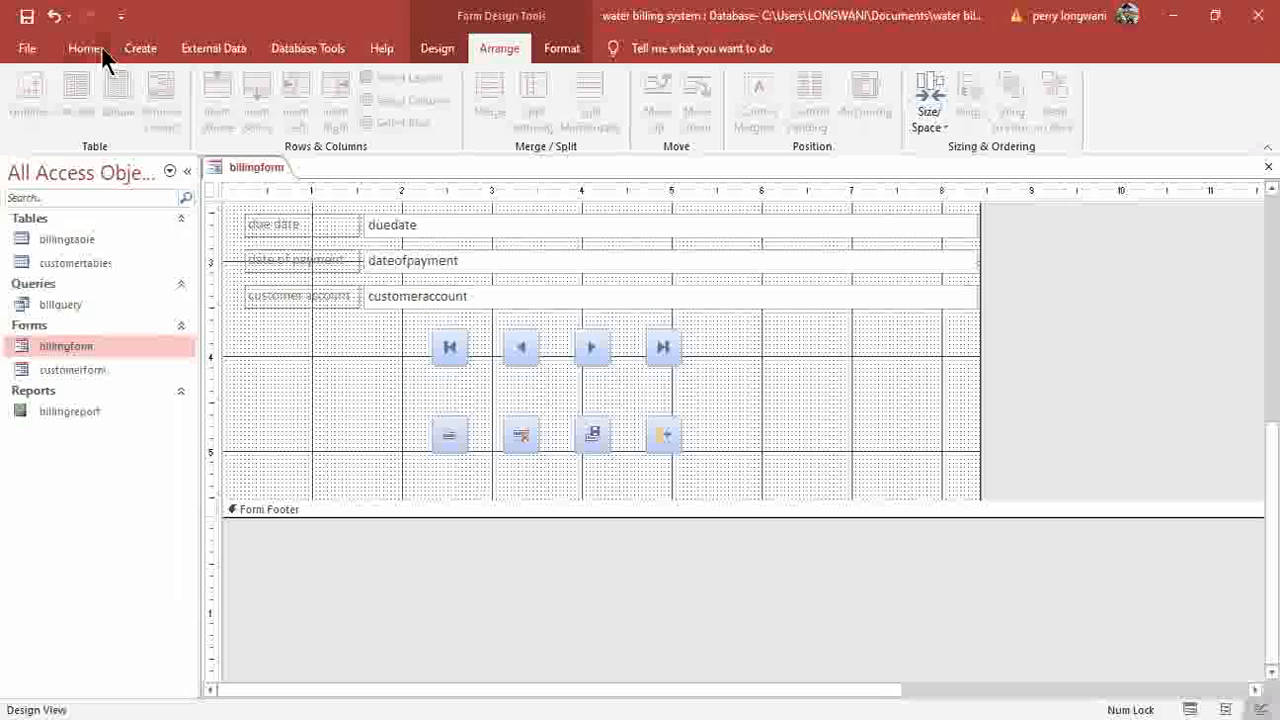
{"action": "left_click", "coordinate": [84, 48]}
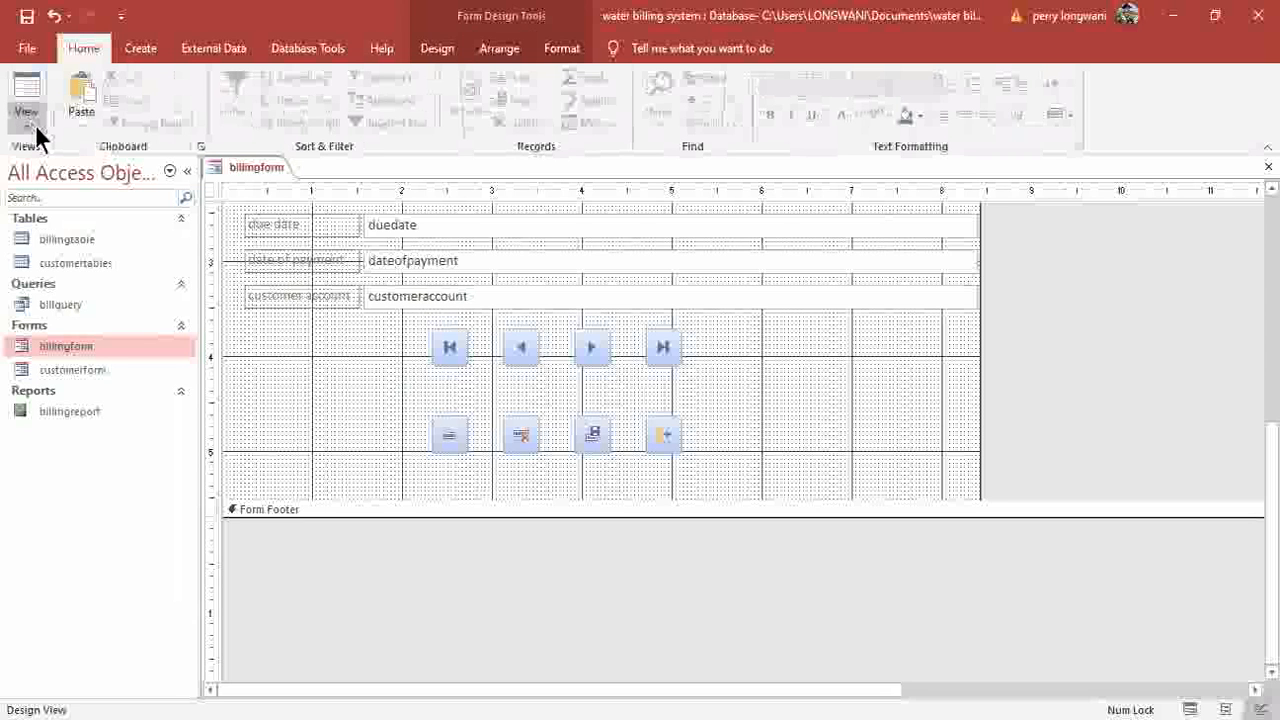
{"action": "left_click", "coordinate": [35, 128]}
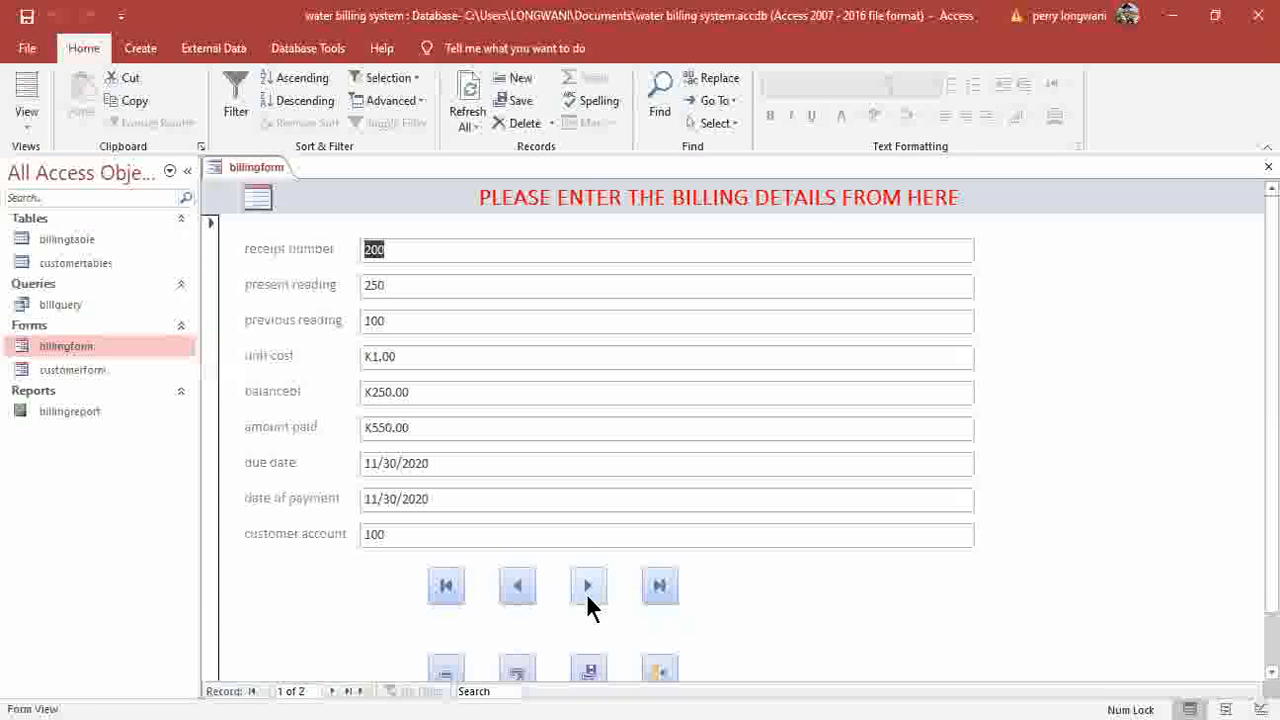
{"action": "left_click", "coordinate": [586, 593]}
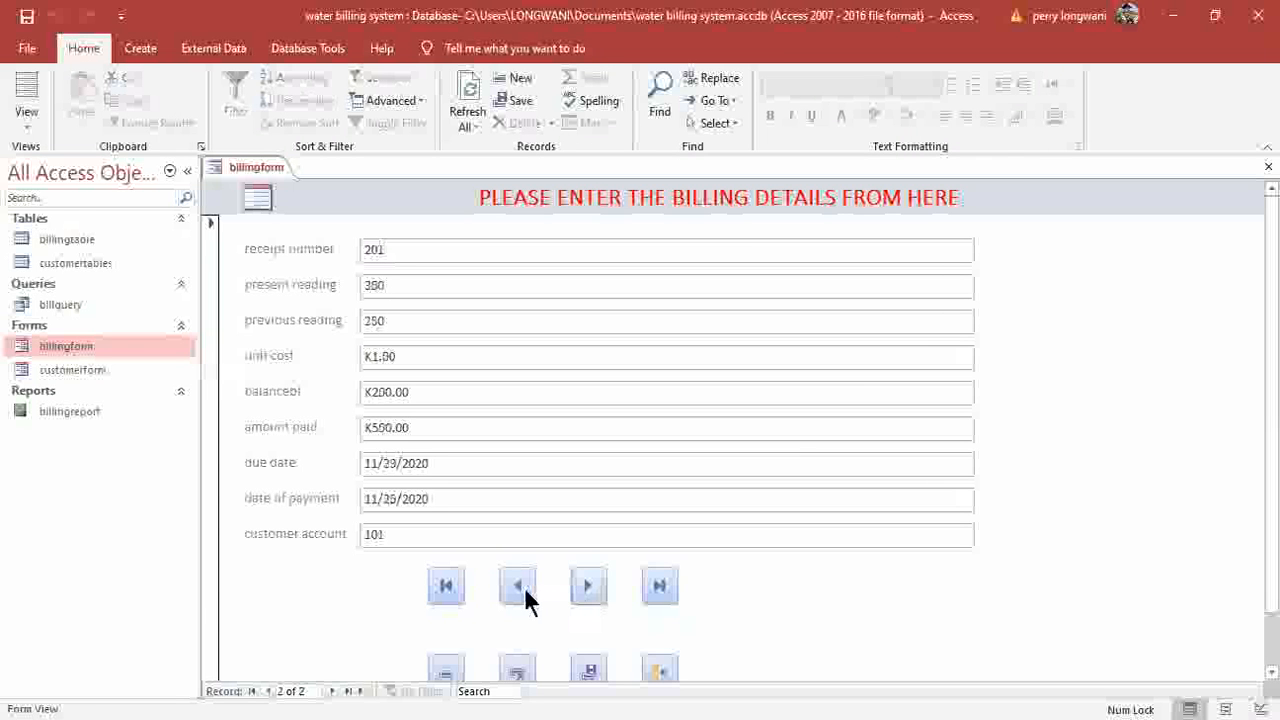
{"action": "left_click", "coordinate": [531, 589]}
{"action": "left_click", "coordinate": [661, 592]}
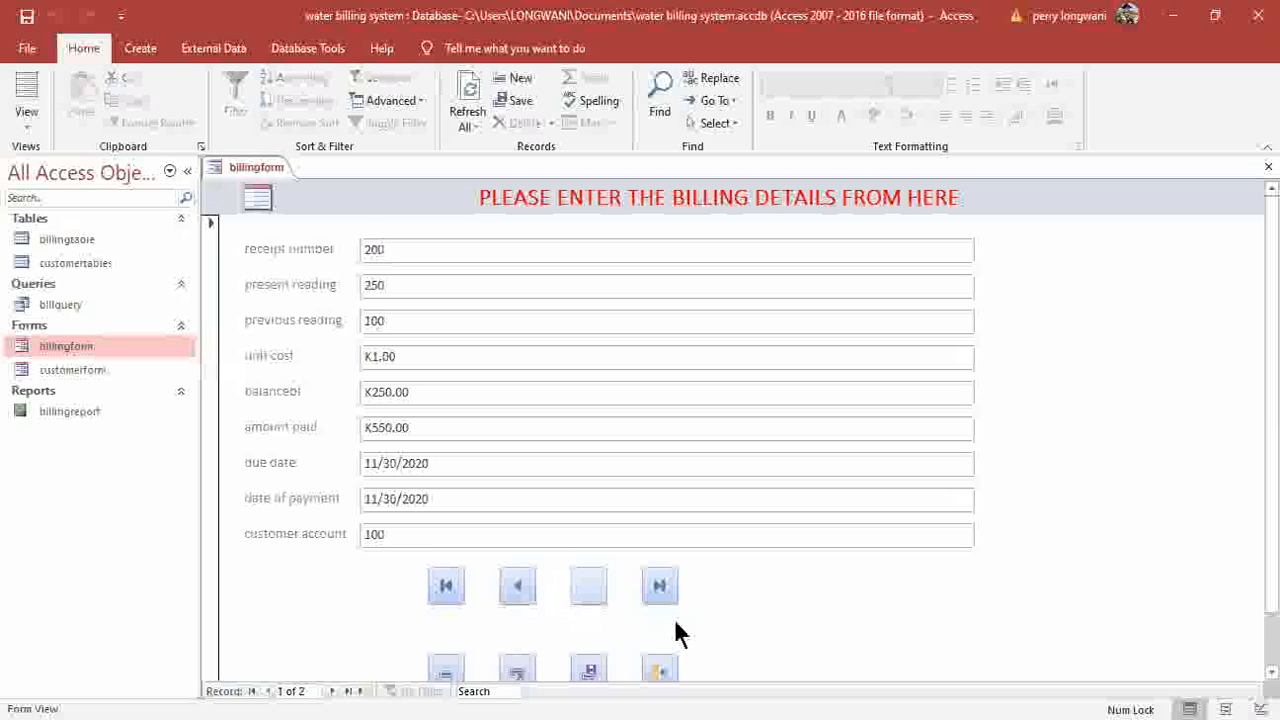
{"action": "left_click", "coordinate": [664, 670]}
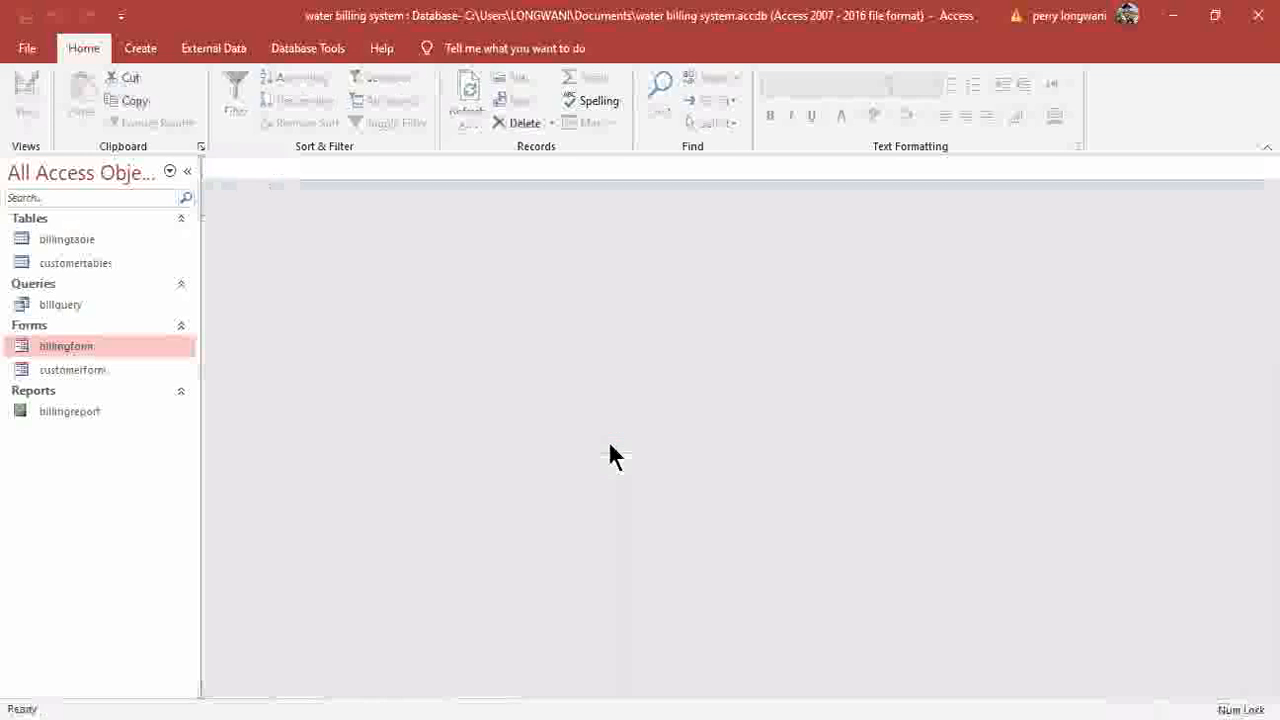
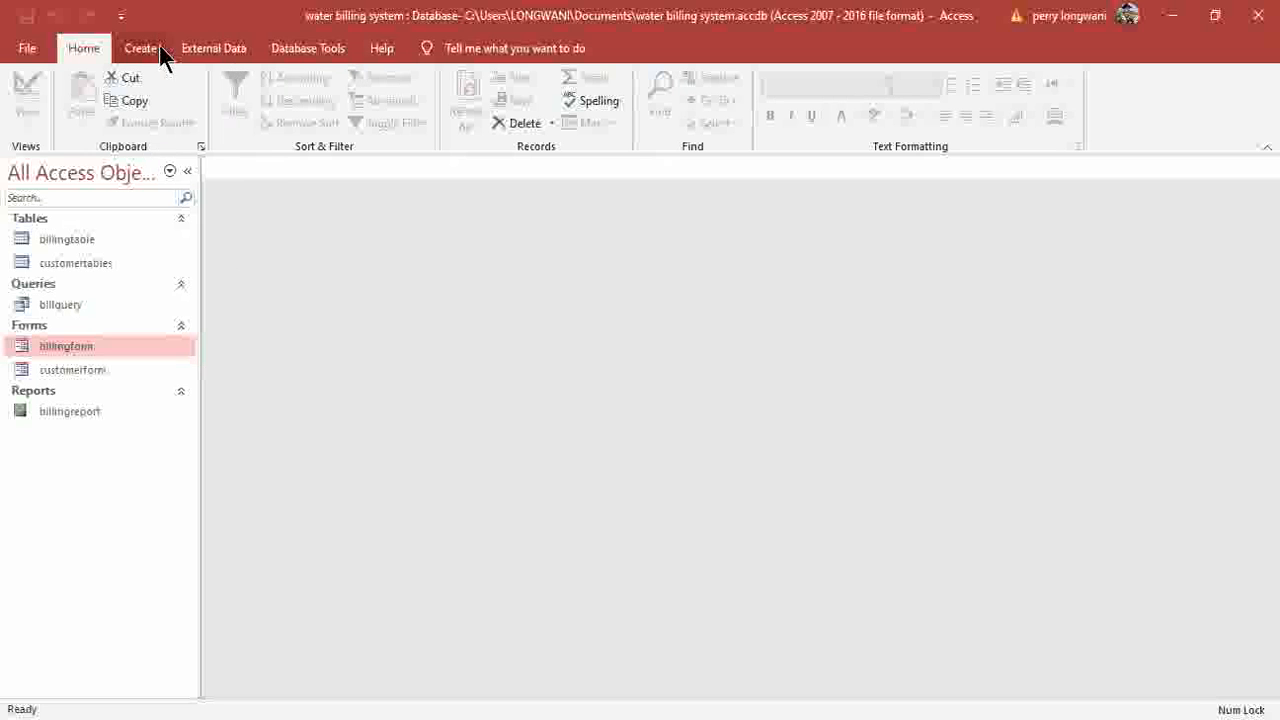
Start a new blank form, Form1, in Design View from the Create tab.
{"action": "left_click", "coordinate": [300, 48]}
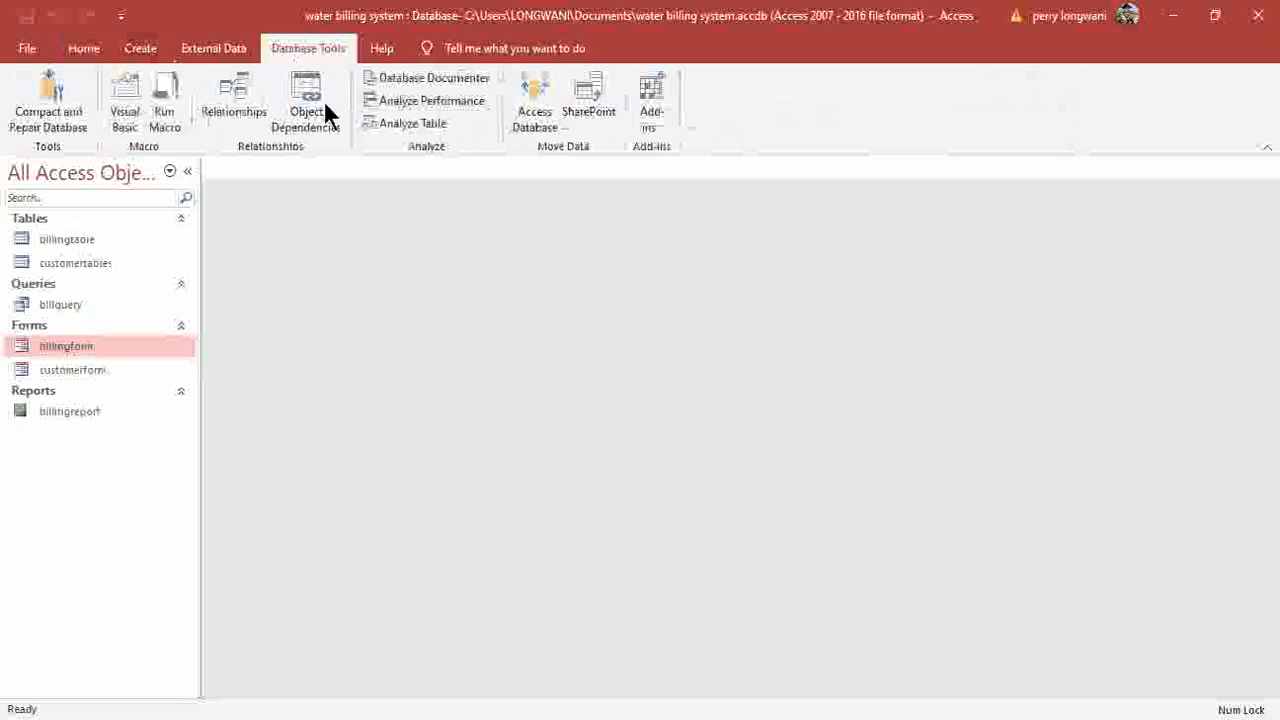
{"action": "left_click", "coordinate": [154, 54]}
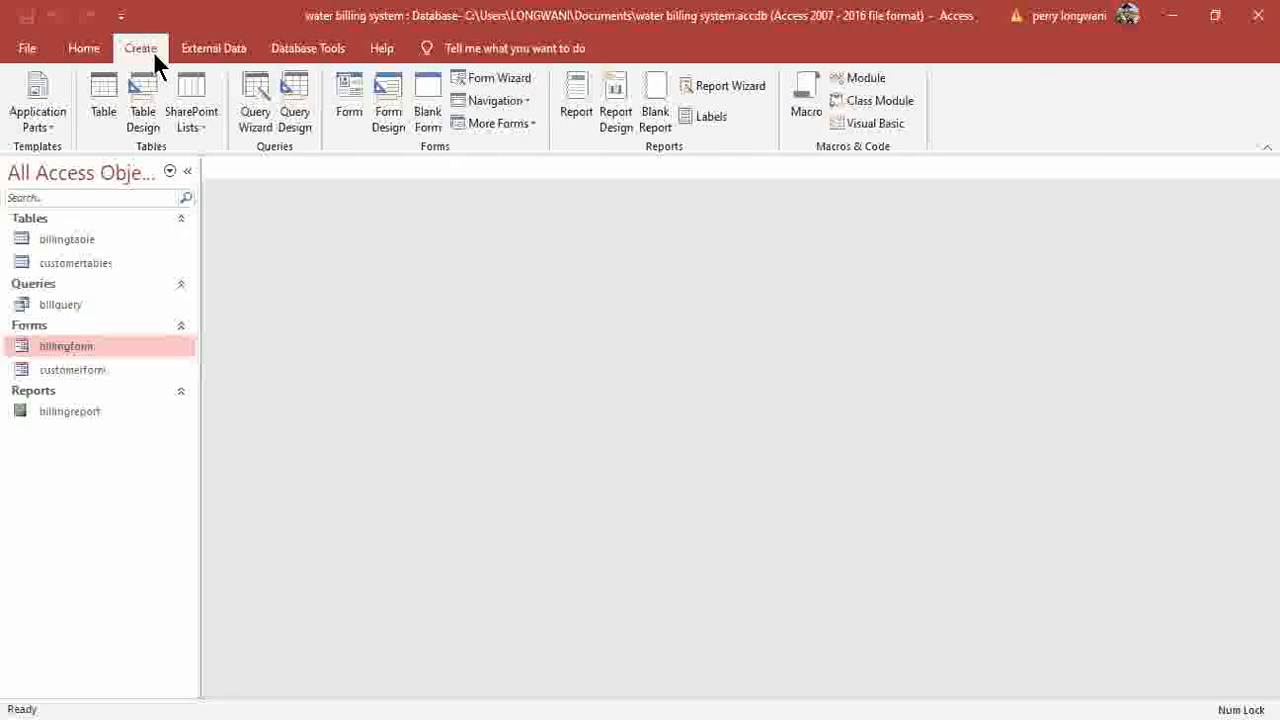
{"action": "left_click", "coordinate": [393, 122]}
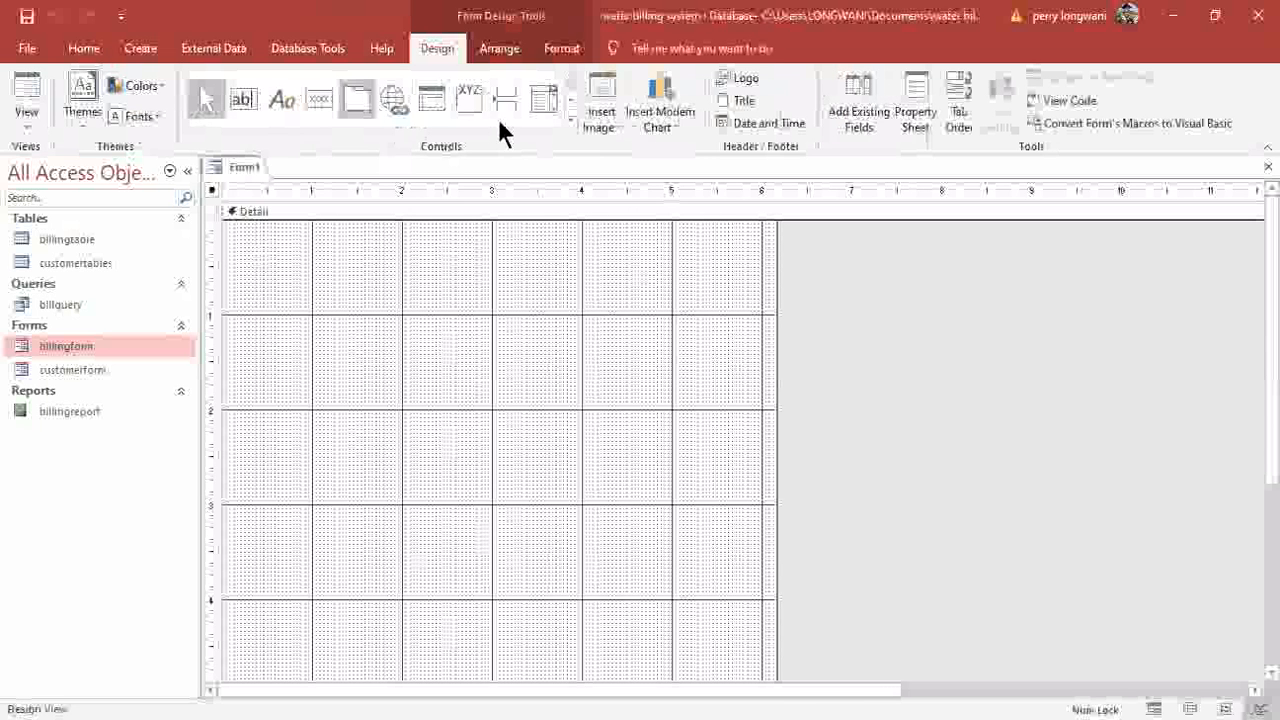
Draw a label across the top of the form reading 'WELCOME TO WATER BILLING SYSTEM'.
{"action": "left_click", "coordinate": [248, 106]}
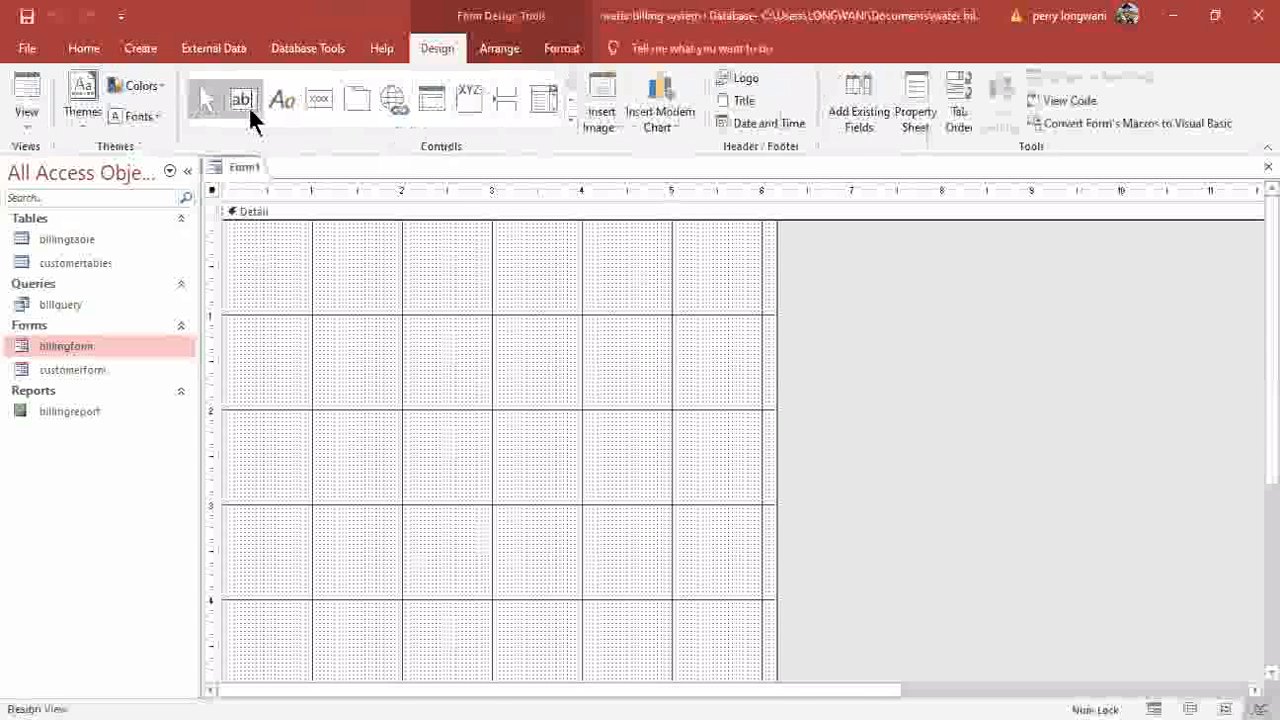
{"action": "left_click", "coordinate": [280, 104]}
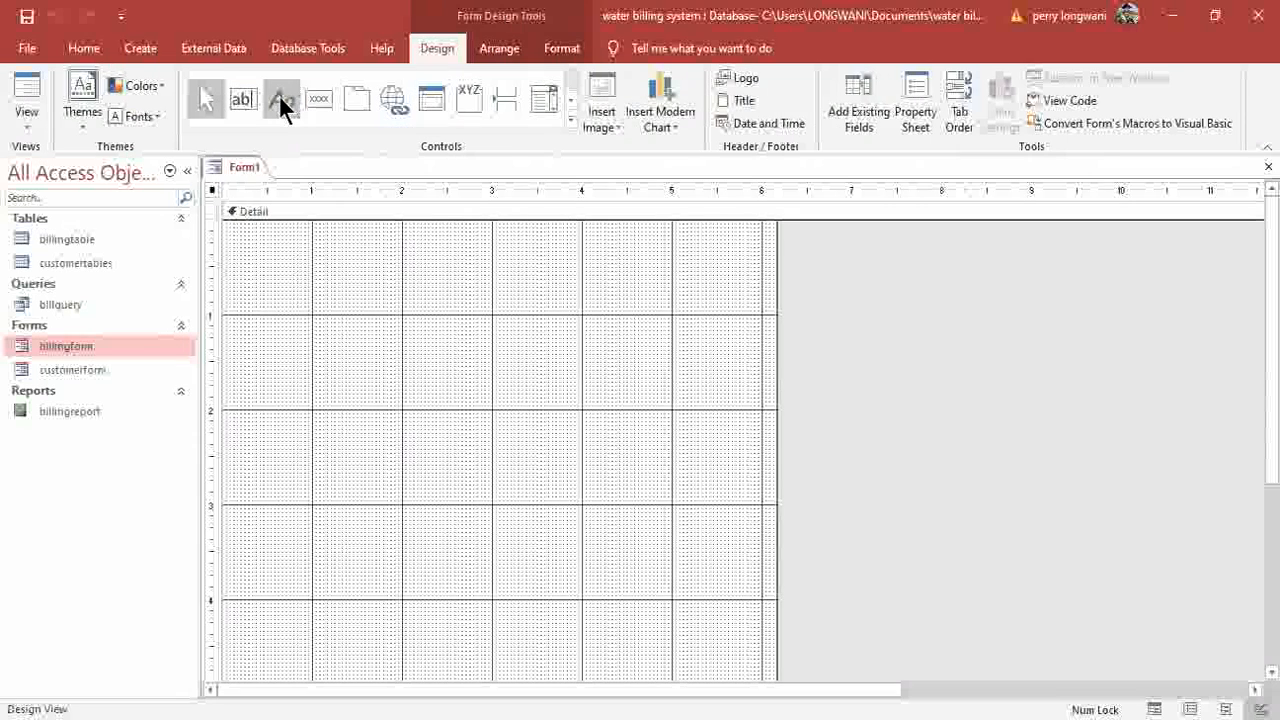
{"action": "left_click_drag", "start_coordinate": [260, 248], "coordinate": [722, 370]}
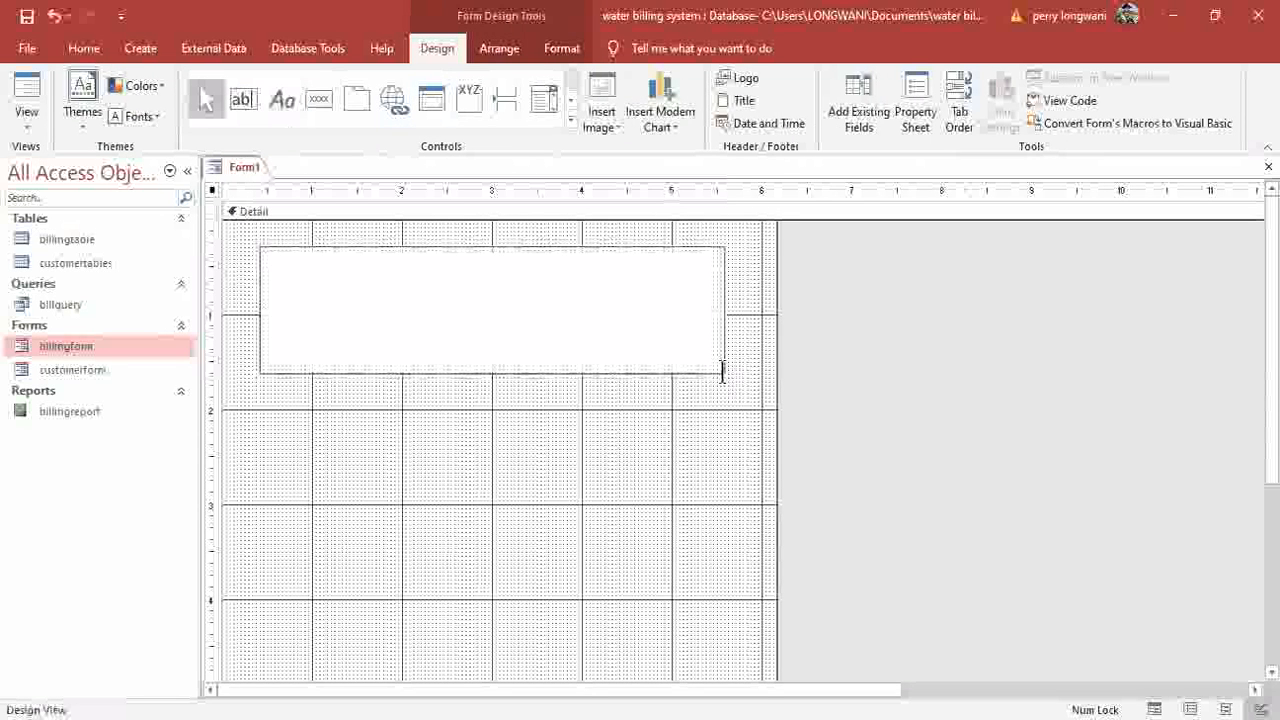
{"action": "key", "text": "Caps_Lock"}
{"action": "type", "text": "WELCOME TO W"}
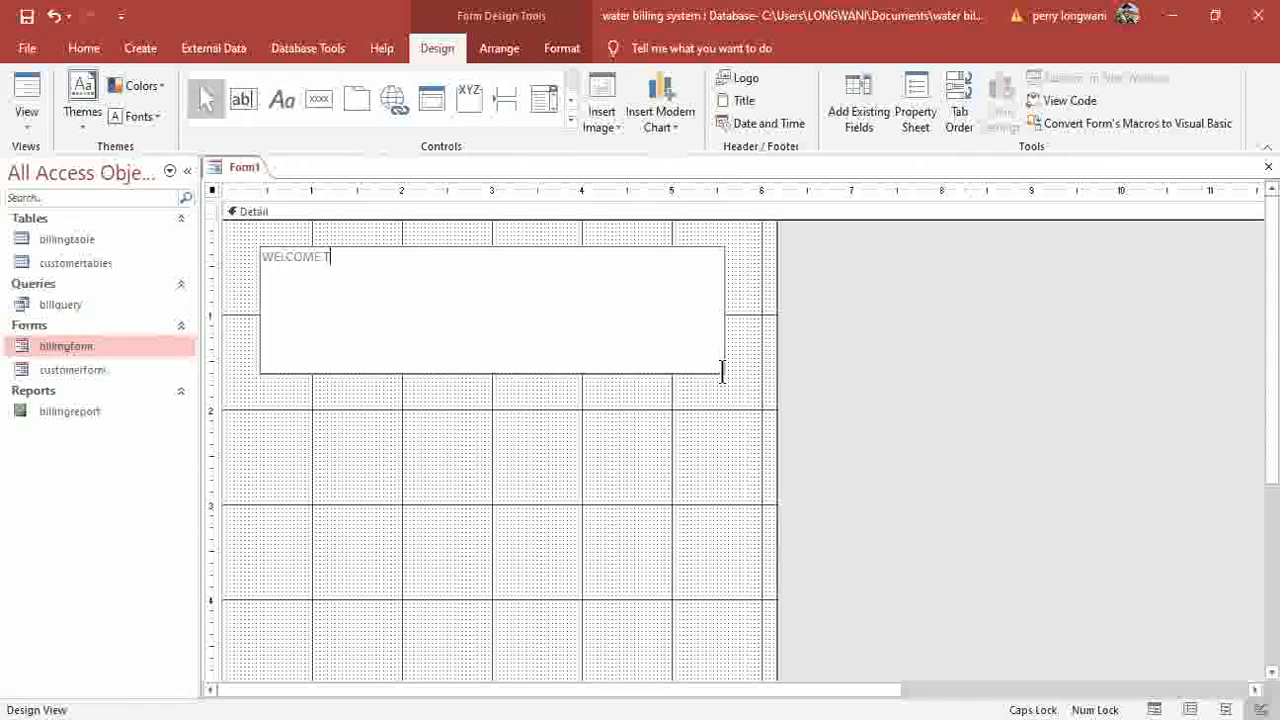
{"action": "type", "text": "AT"}
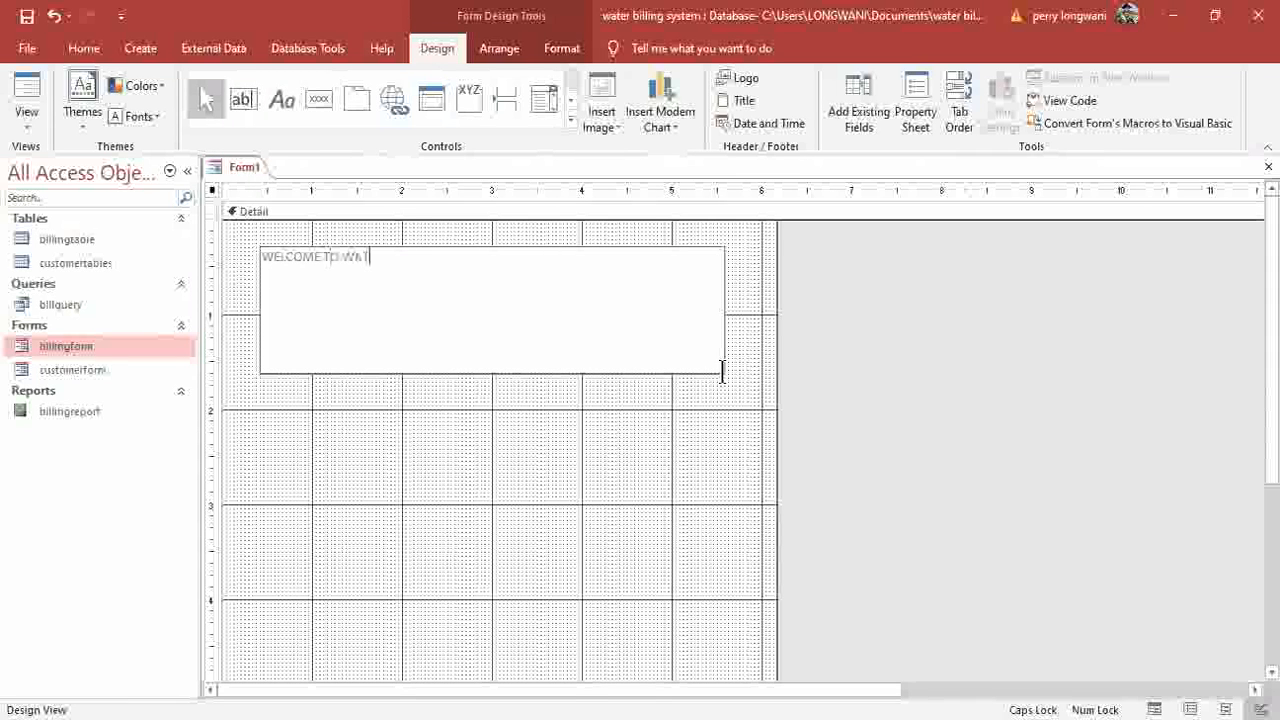
{"action": "type", "text": "ER BILLING SYSTEM"}
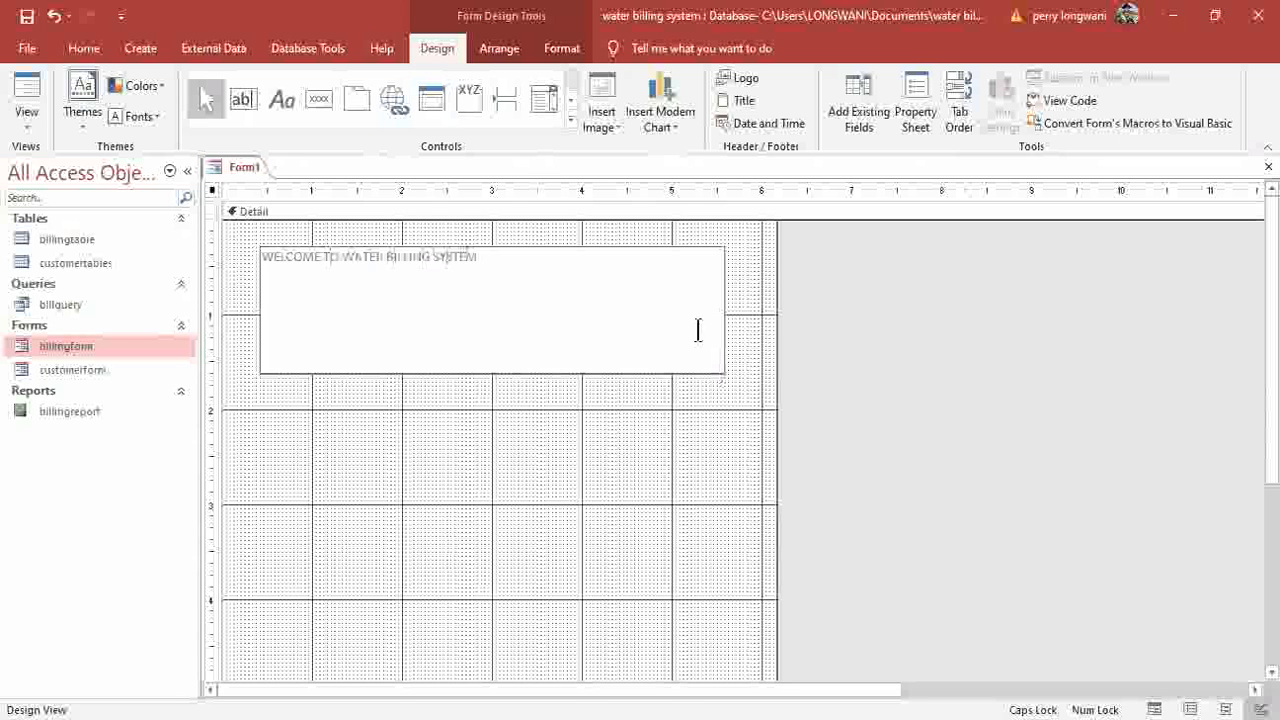
{"action": "left_click", "coordinate": [455, 236]}
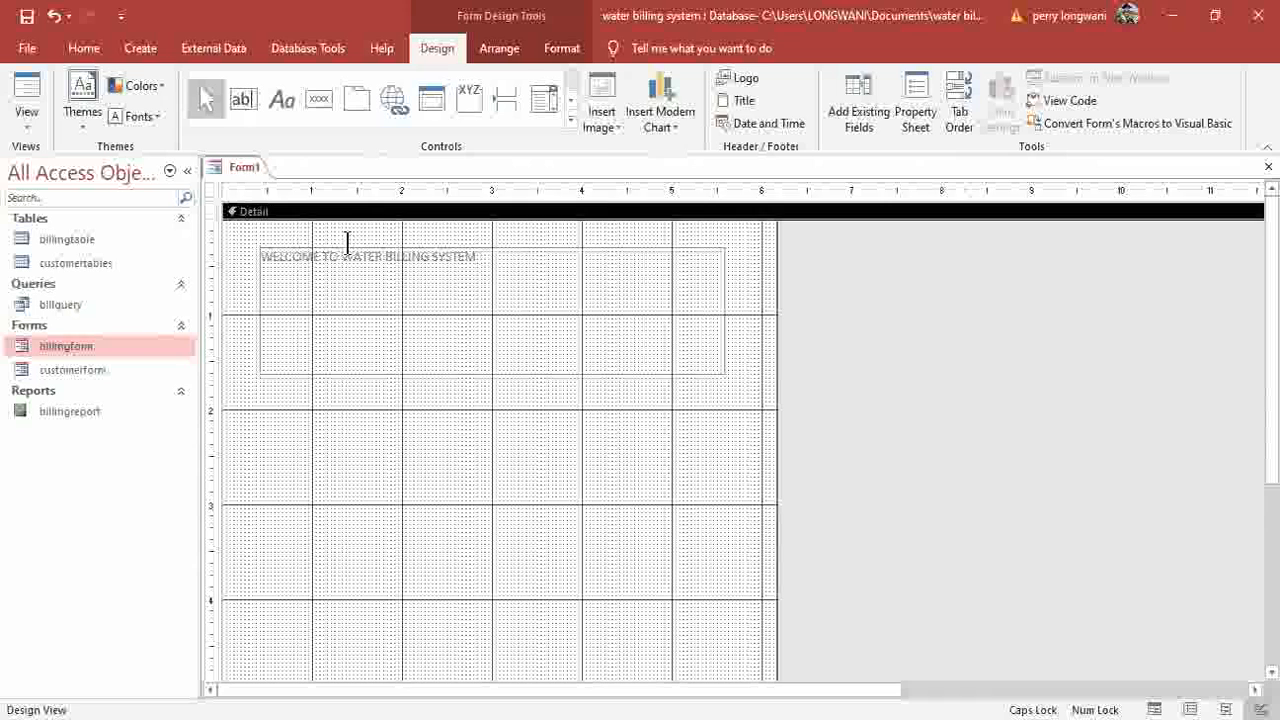
Format the welcome label as 24-point, centred, bold red text.
{"action": "left_click", "coordinate": [266, 248]}
{"action": "left_click", "coordinate": [84, 49]}
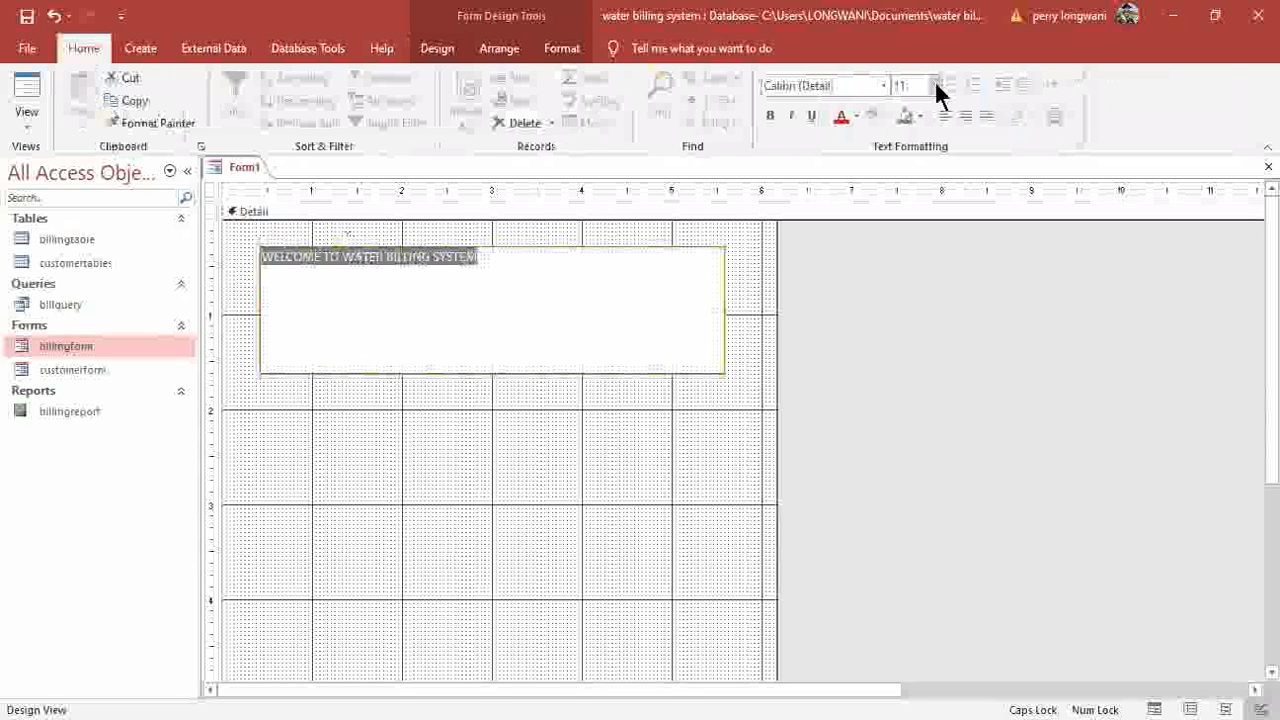
{"action": "left_click", "coordinate": [936, 84]}
{"action": "left_click", "coordinate": [888, 247]}
{"action": "left_click", "coordinate": [964, 116]}
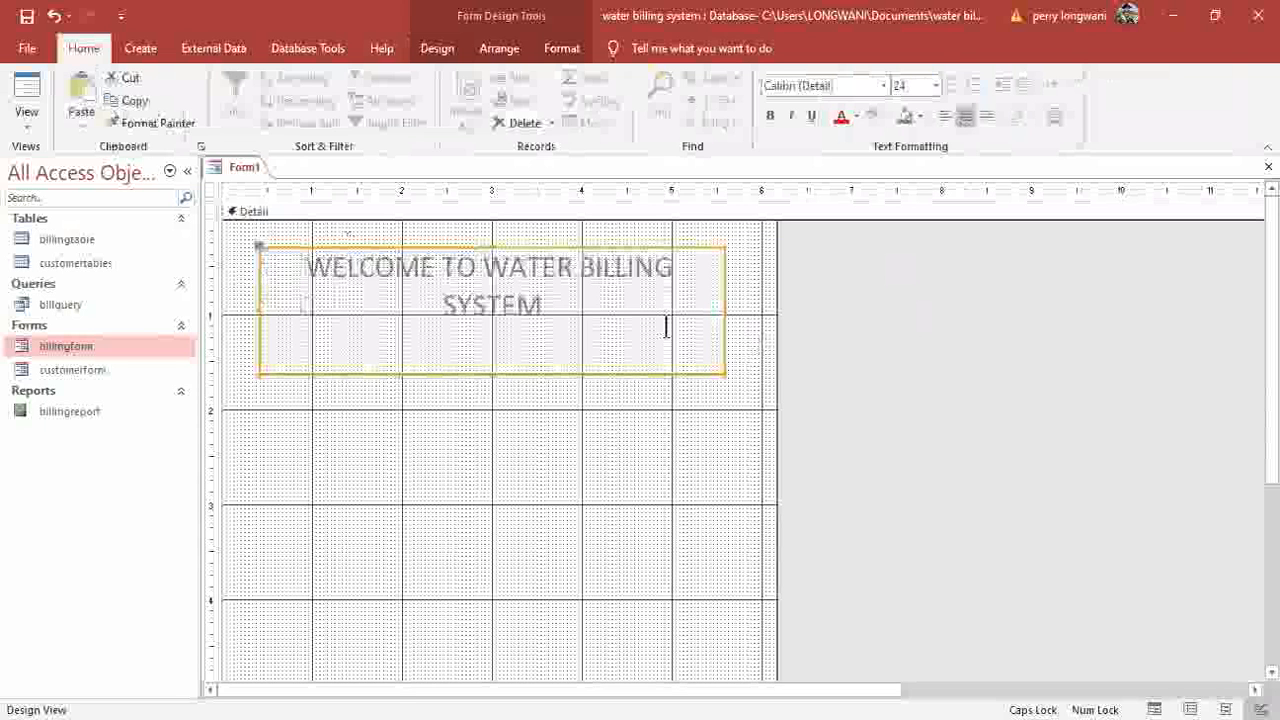
{"action": "left_click", "coordinate": [769, 116]}
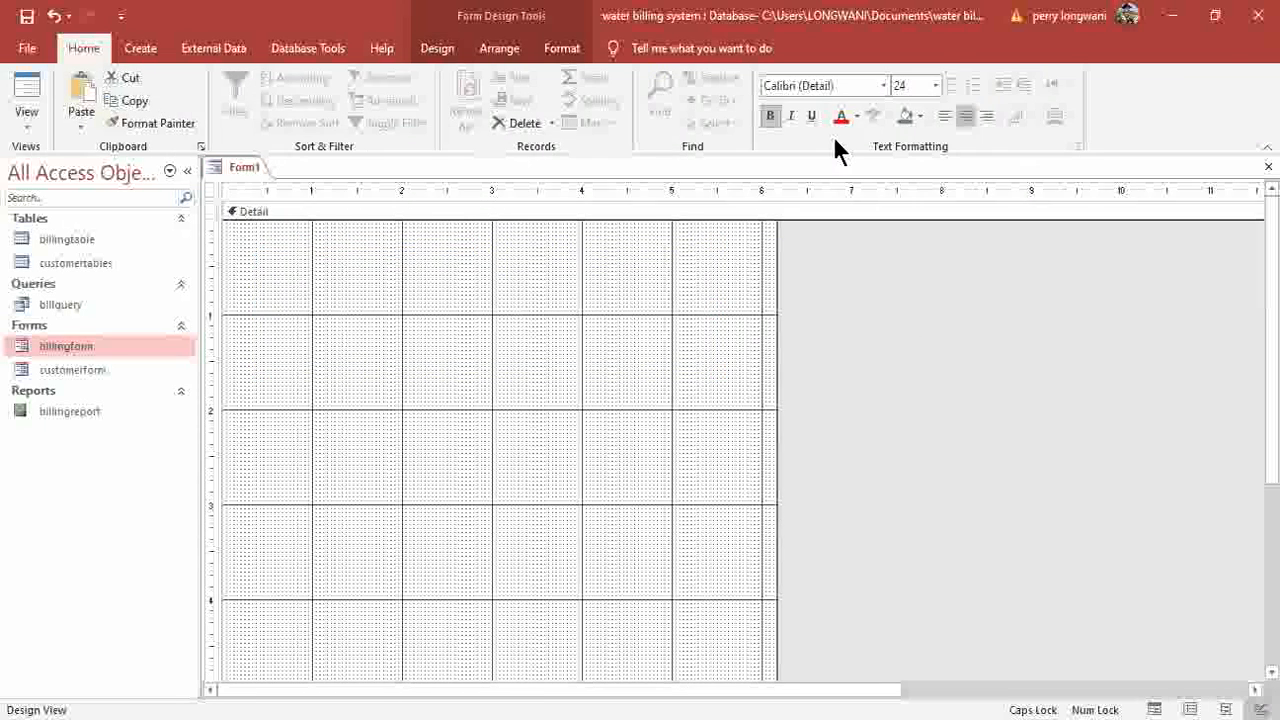
{"action": "left_click", "coordinate": [847, 119]}
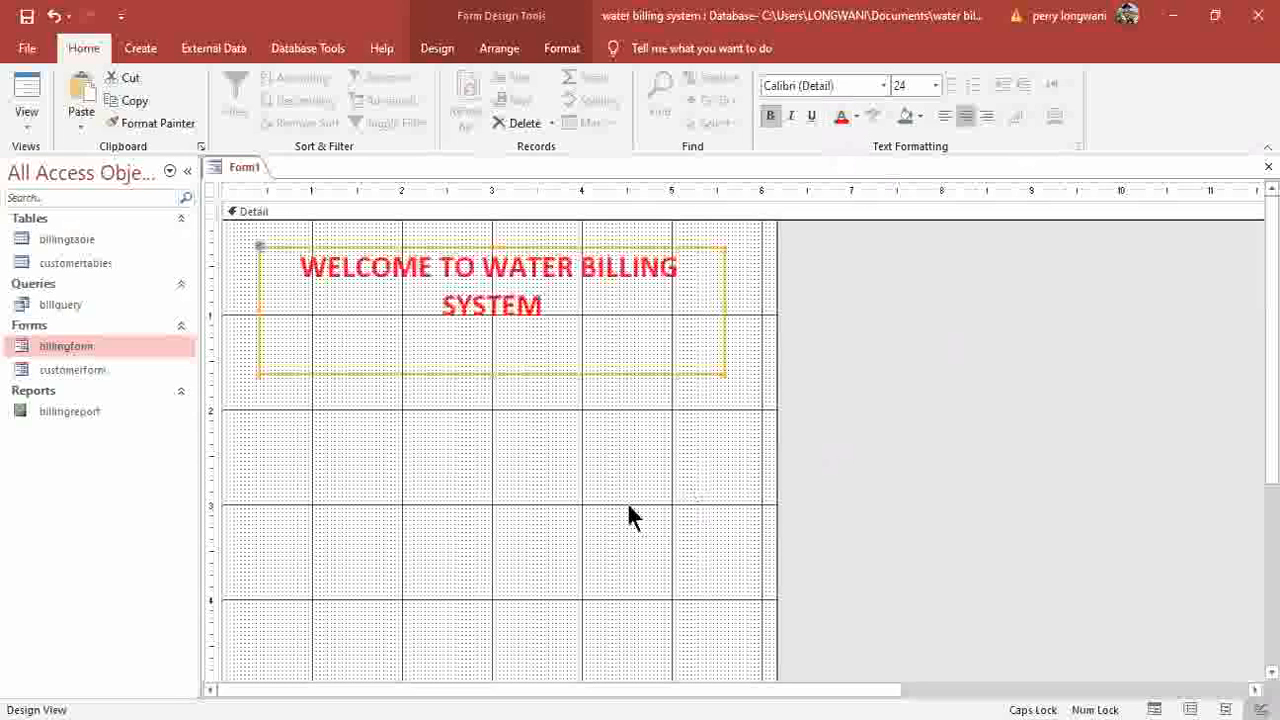
{"action": "left_click", "coordinate": [672, 448]}
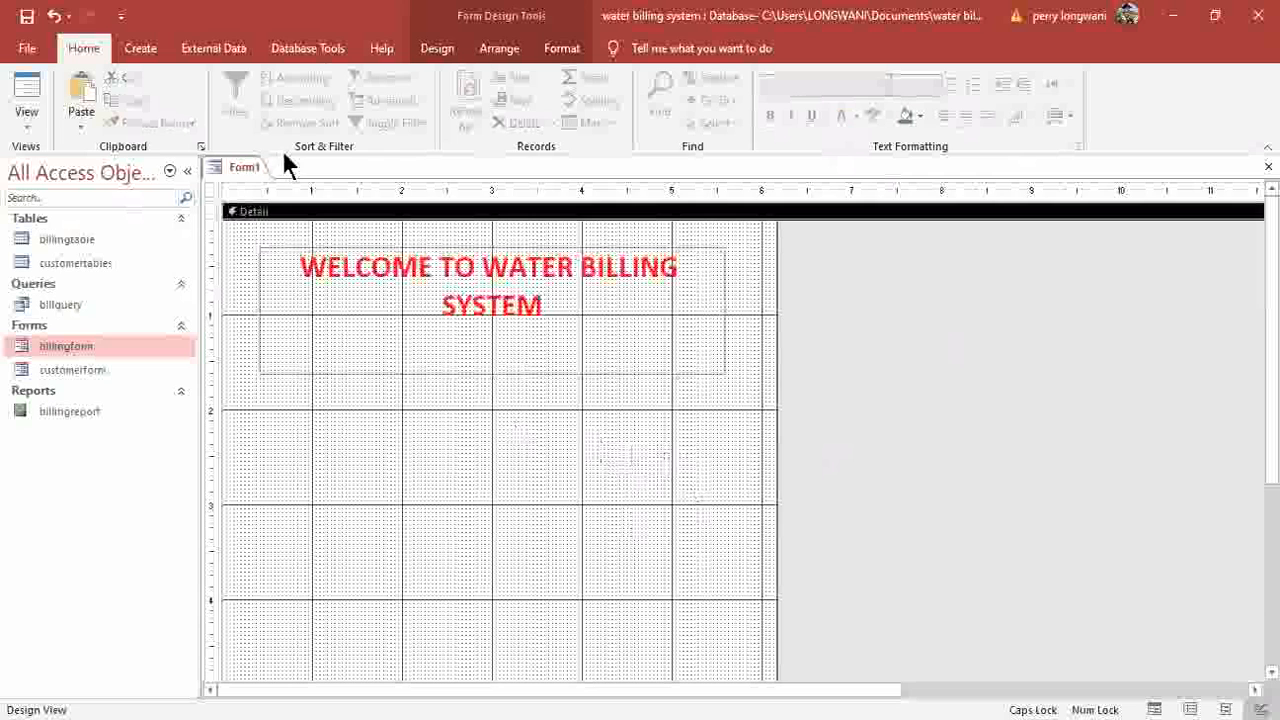
Add a picture button below the title that opens customerform showing all records.
{"action": "left_click", "coordinate": [448, 49]}
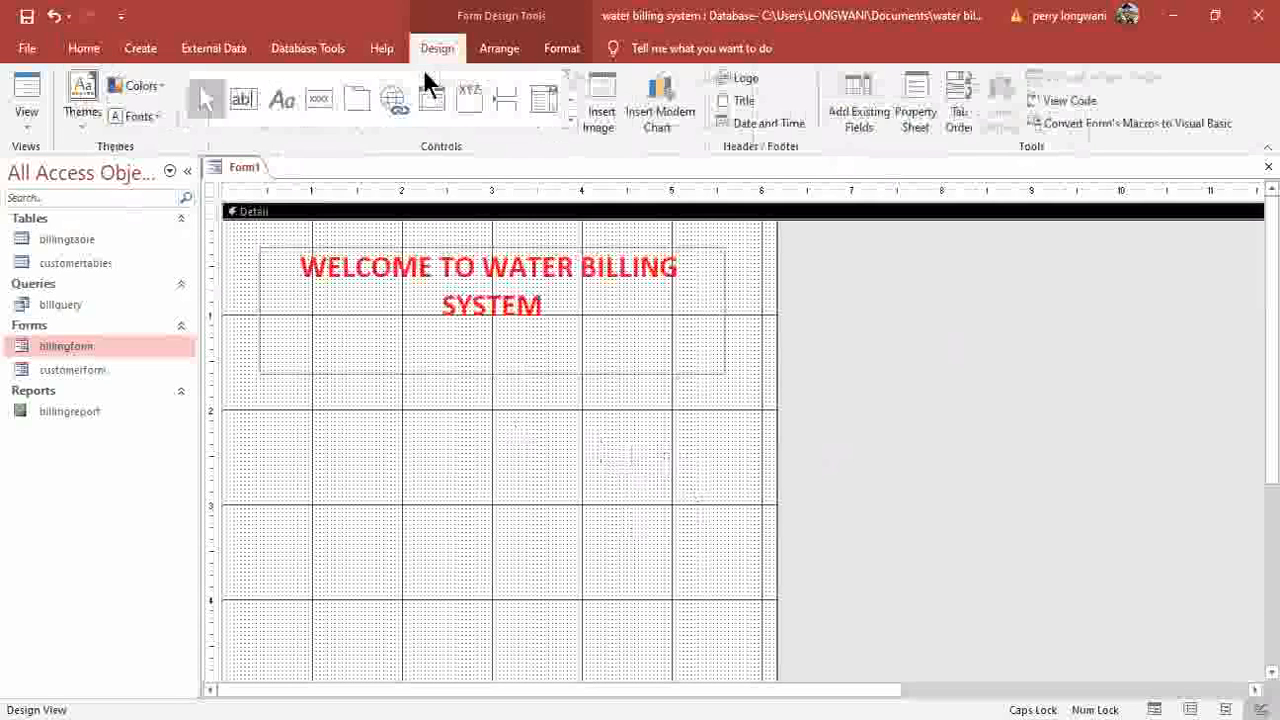
{"action": "left_click", "coordinate": [319, 102]}
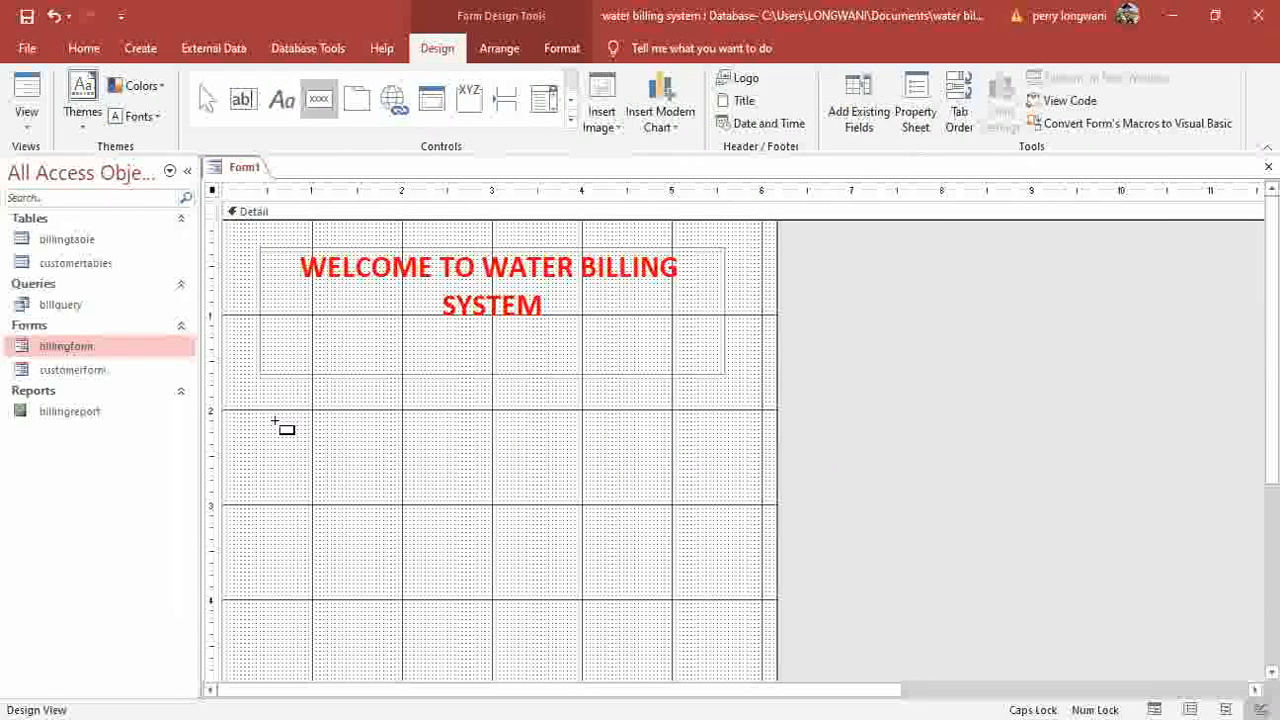
{"action": "left_click_drag", "start_coordinate": [271, 413], "coordinate": [309, 440]}
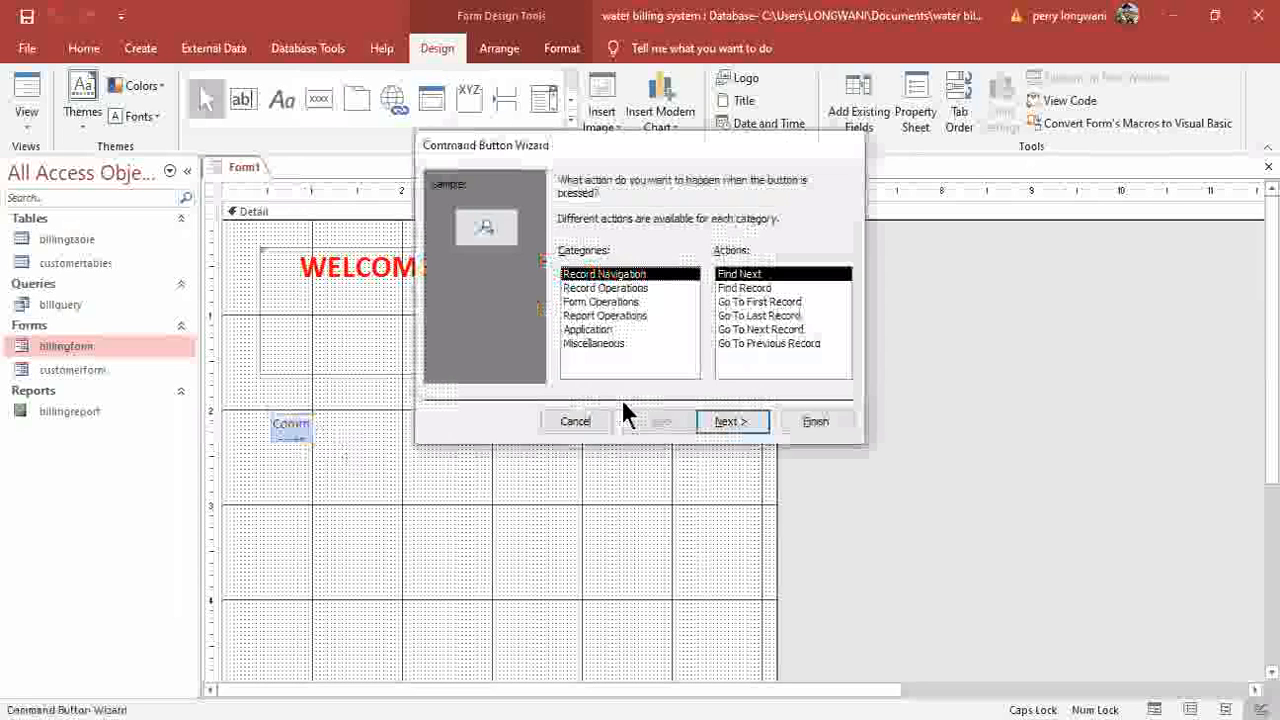
{"action": "left_click", "coordinate": [592, 302]}
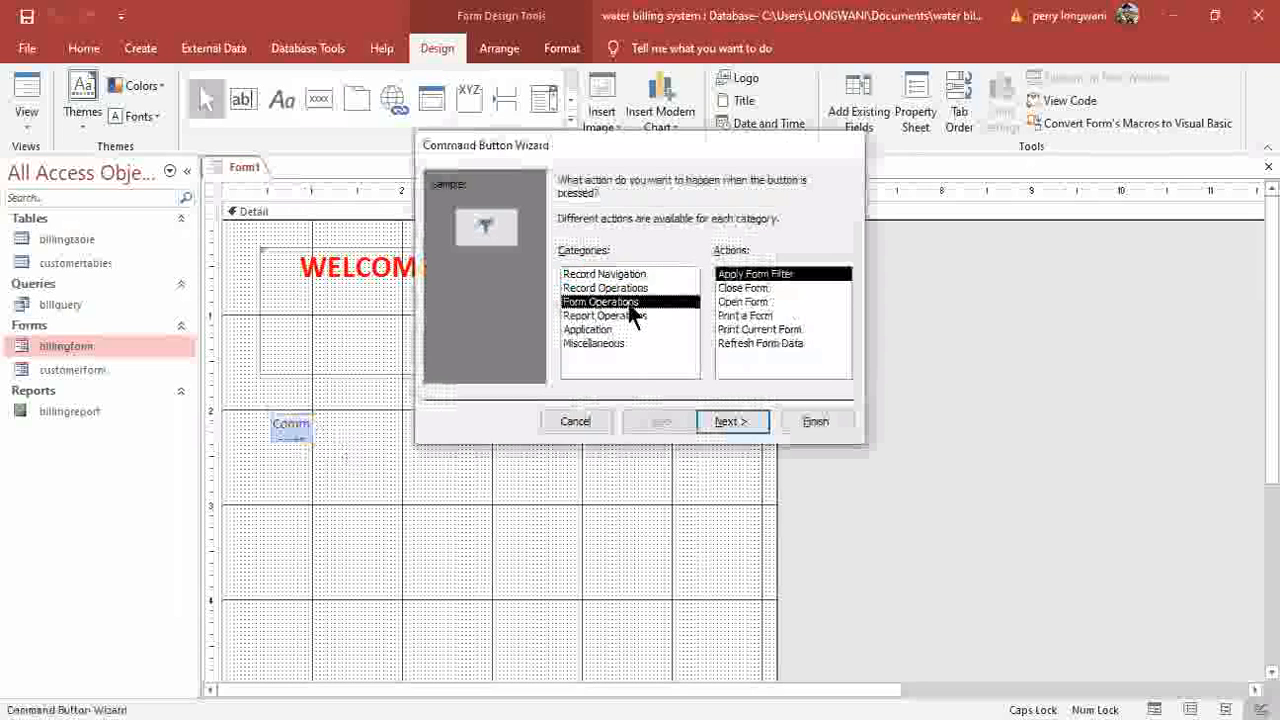
{"action": "left_click", "coordinate": [743, 302]}
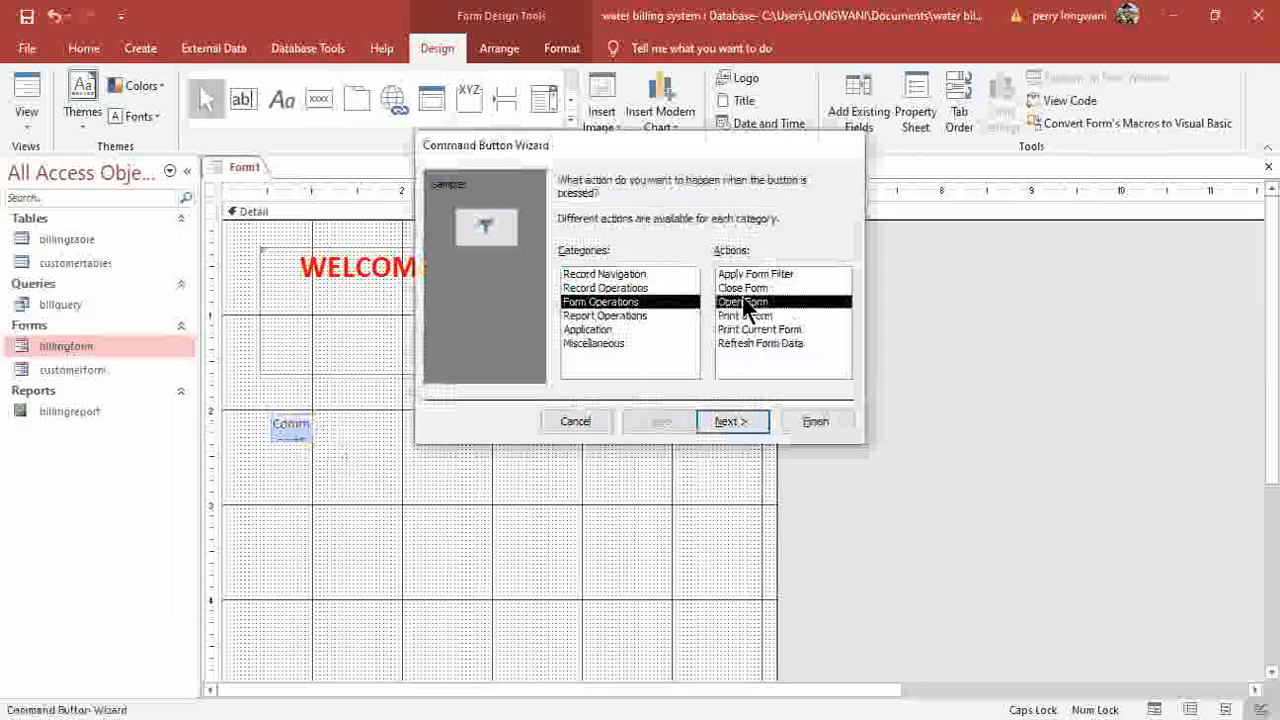
{"action": "left_click", "coordinate": [747, 423]}
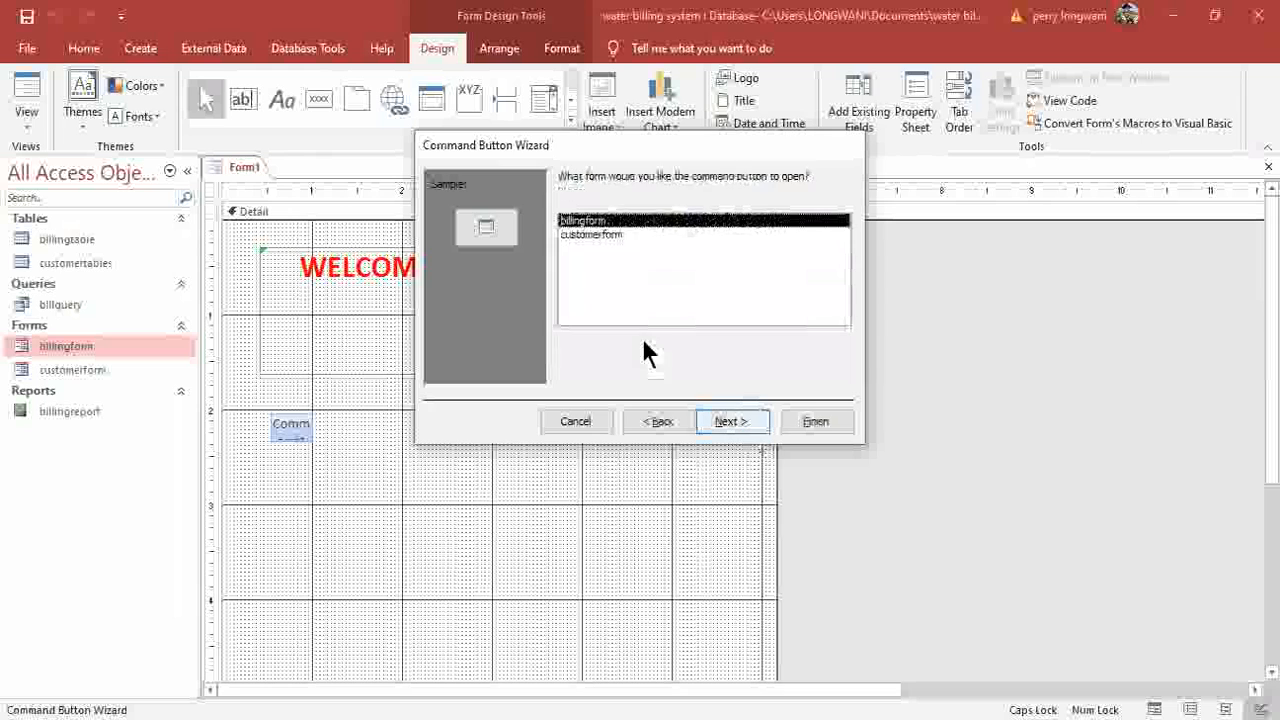
{"action": "left_click", "coordinate": [596, 235]}
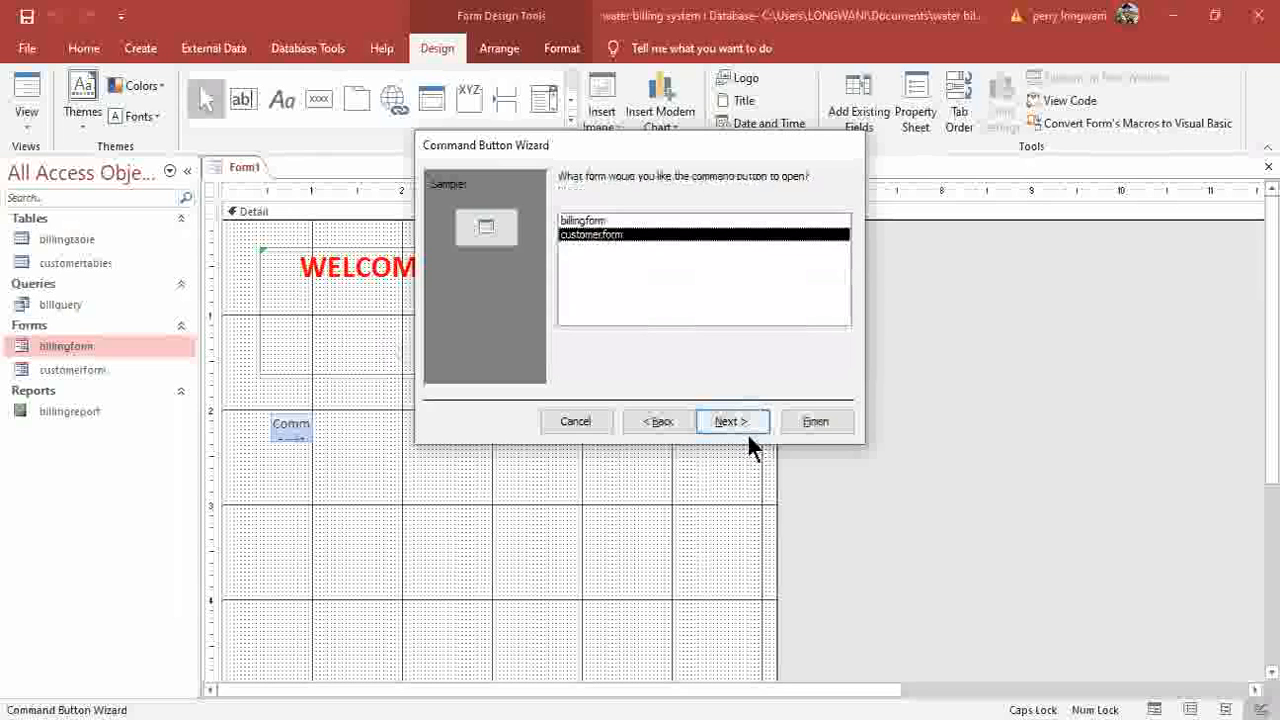
{"action": "left_click", "coordinate": [748, 424]}
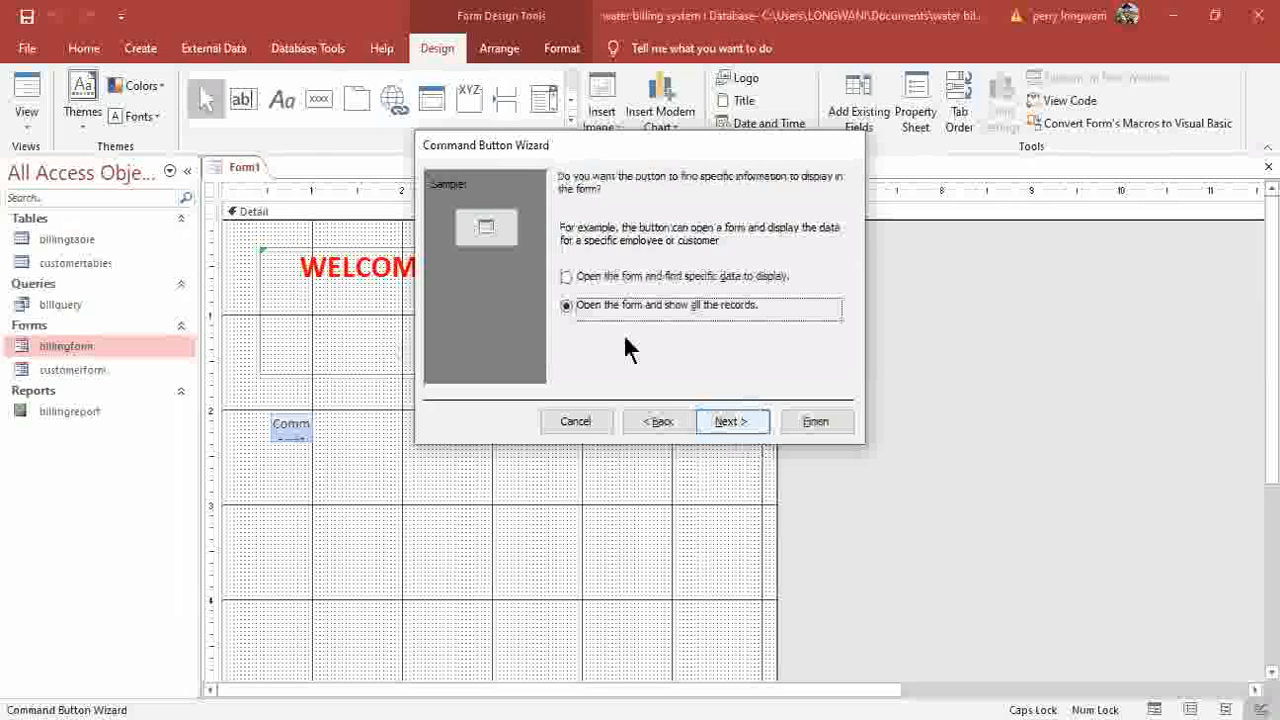
{"action": "left_click", "coordinate": [740, 423]}
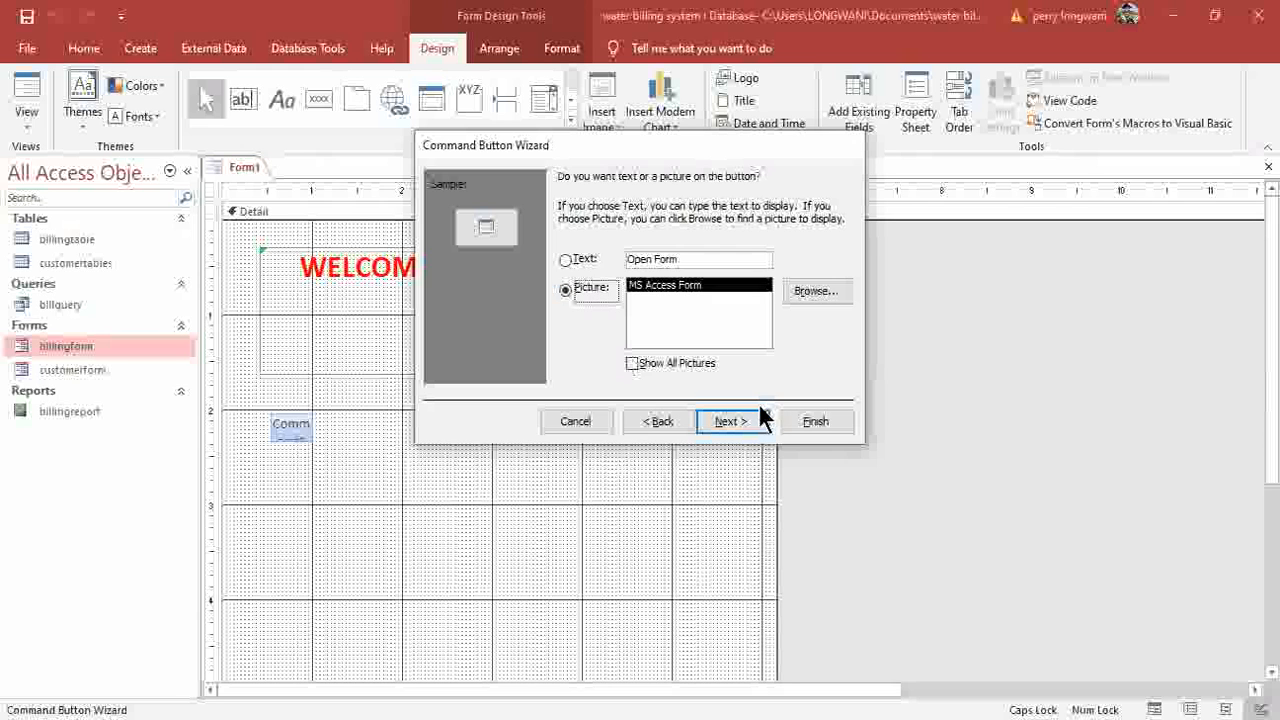
{"action": "left_click", "coordinate": [812, 422]}
{"action": "left_click", "coordinate": [320, 99]}
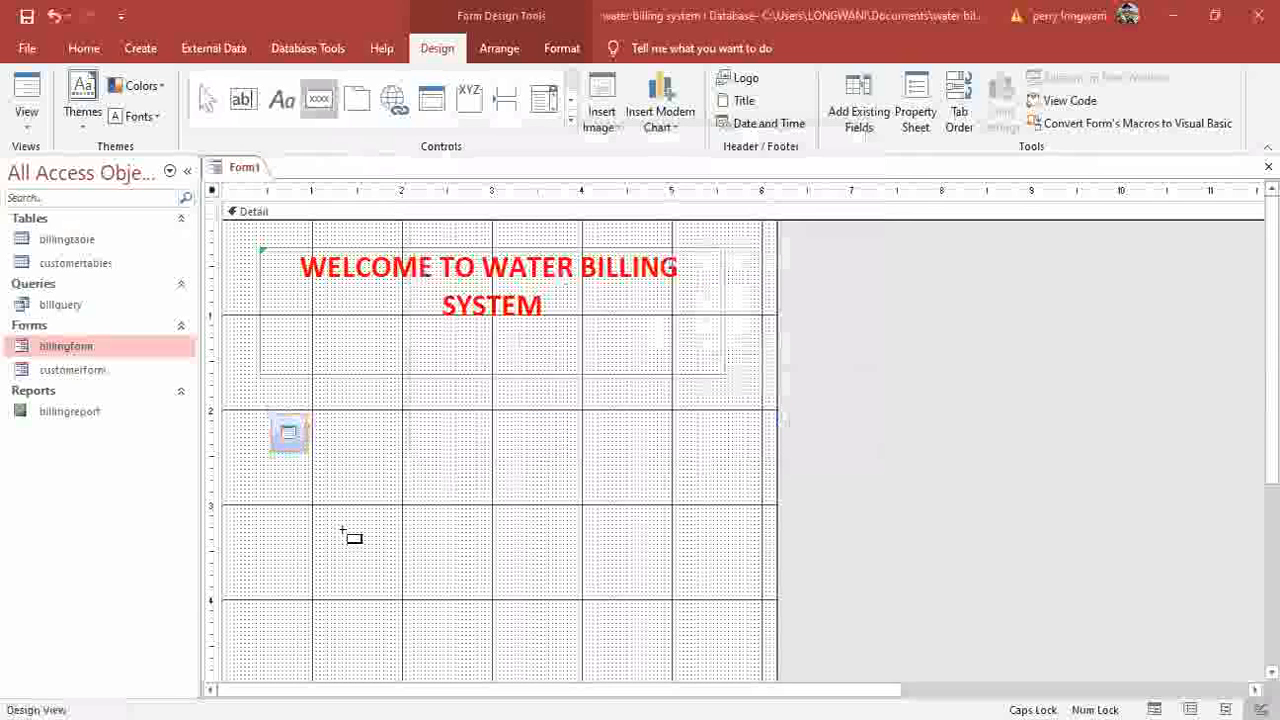
Draw a second picture button below the first that opens billingform with all records.
{"action": "left_click_drag", "start_coordinate": [271, 471], "coordinate": [362, 499]}
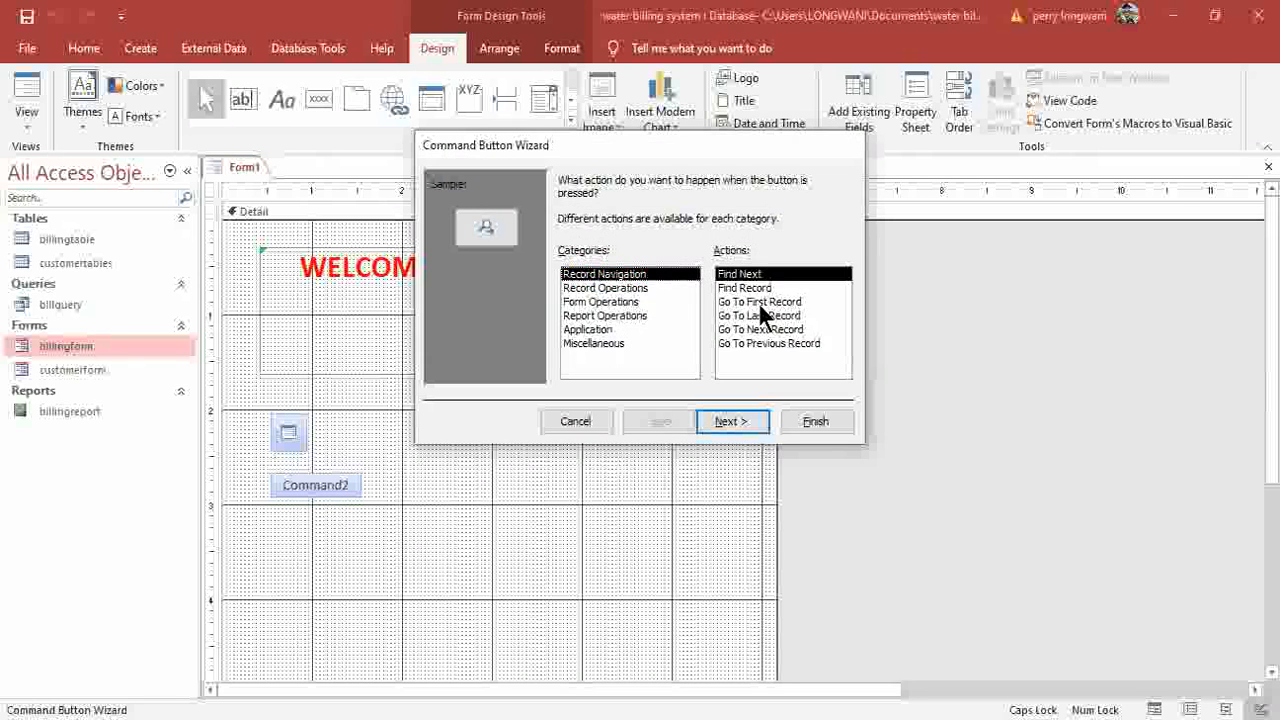
{"action": "key", "text": "Down"}
{"action": "key", "text": "Down"}
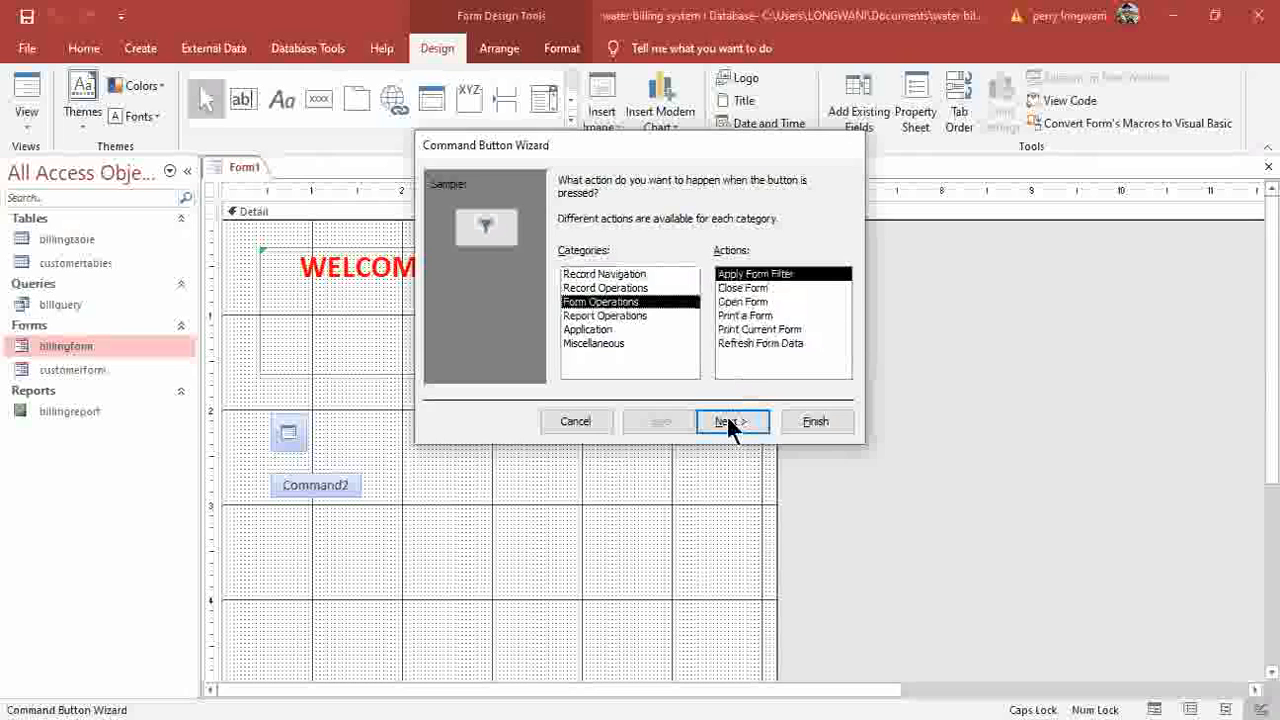
{"action": "key", "text": "Tab"}
{"action": "key", "text": "Down"}
{"action": "key", "text": "Down"}
{"action": "key", "text": "Return"}
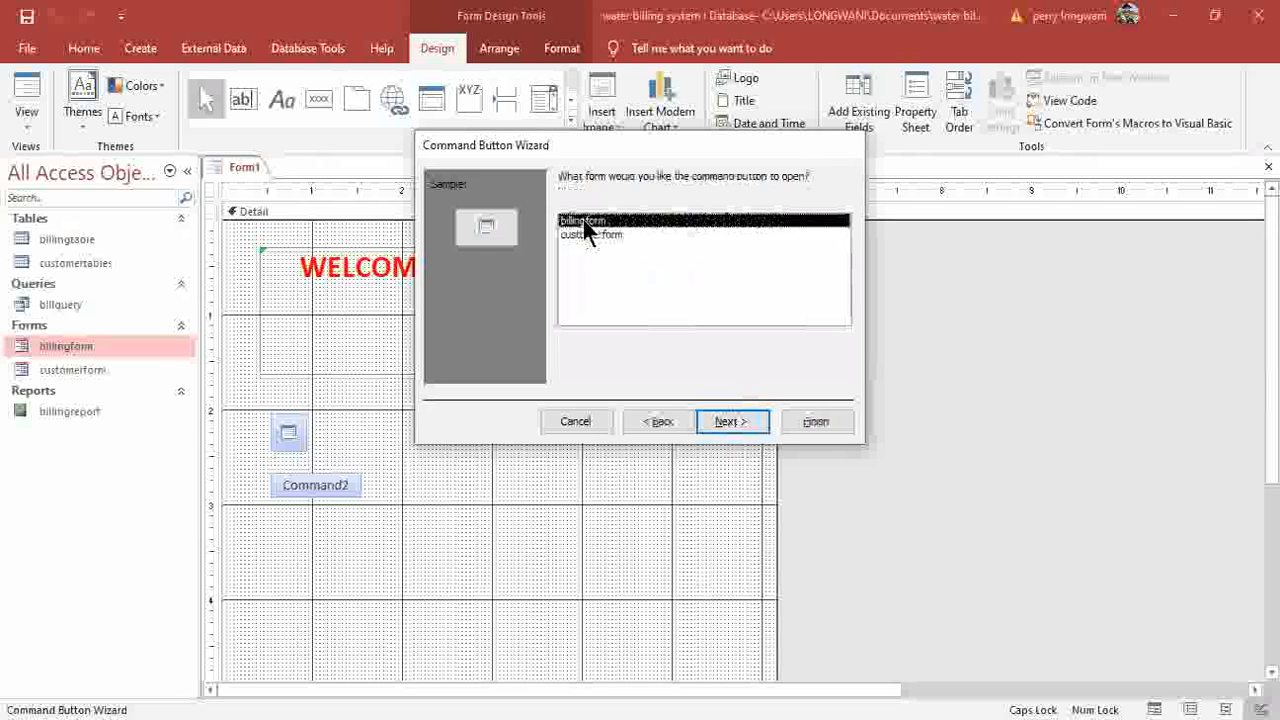
{"action": "left_click", "coordinate": [731, 421]}
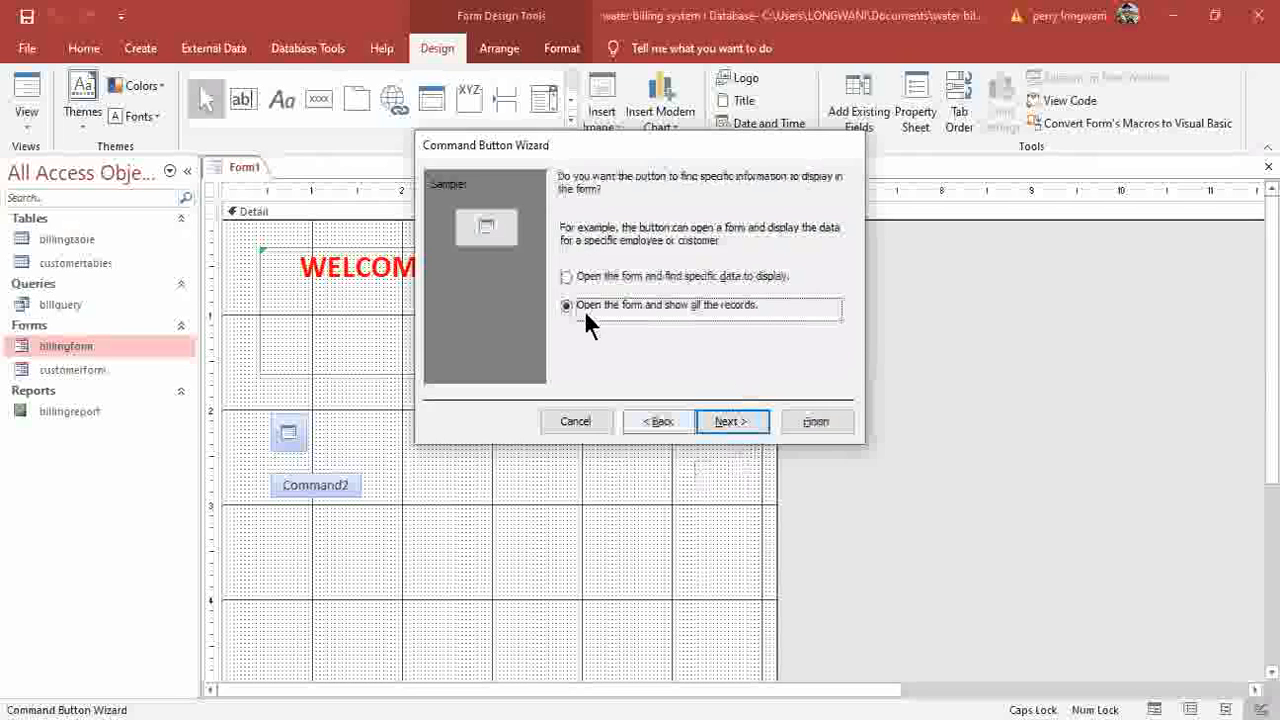
{"action": "left_click", "coordinate": [733, 421]}
{"action": "left_click", "coordinate": [827, 427]}
{"action": "left_click", "coordinate": [318, 99]}
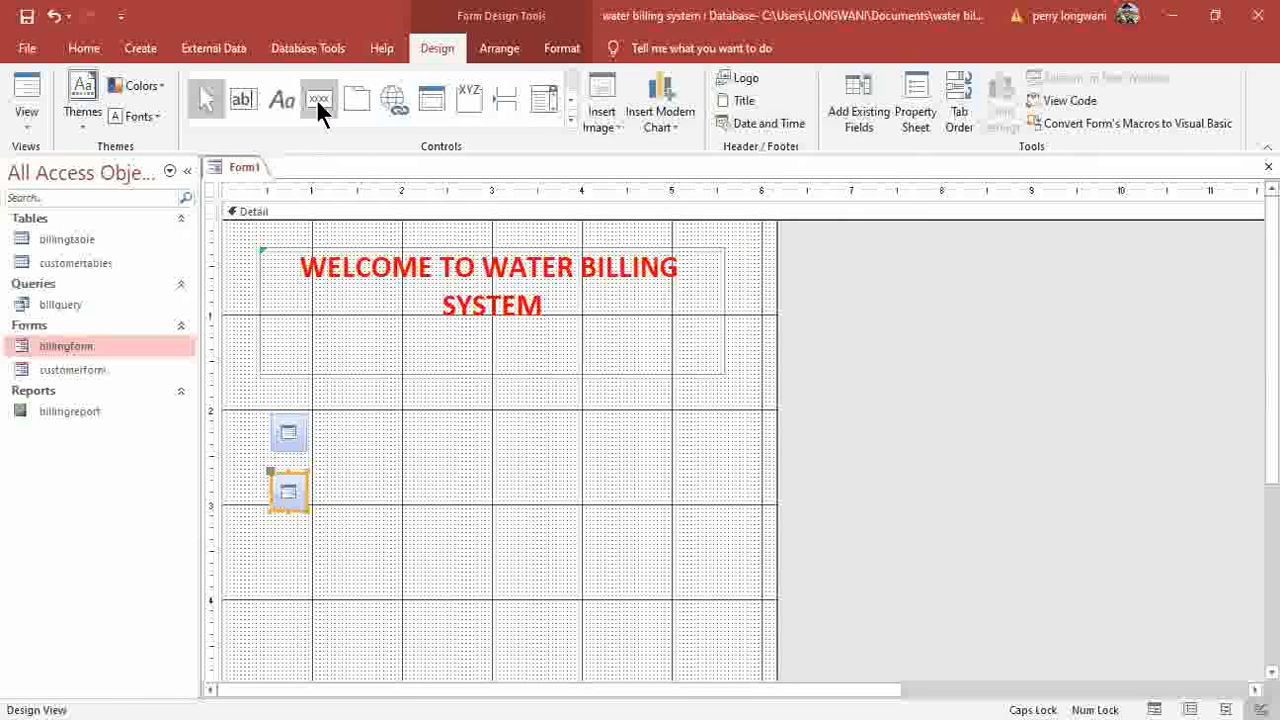
Place a third picture button below the second that opens the billingreport report.
{"action": "left_click", "coordinate": [286, 542]}
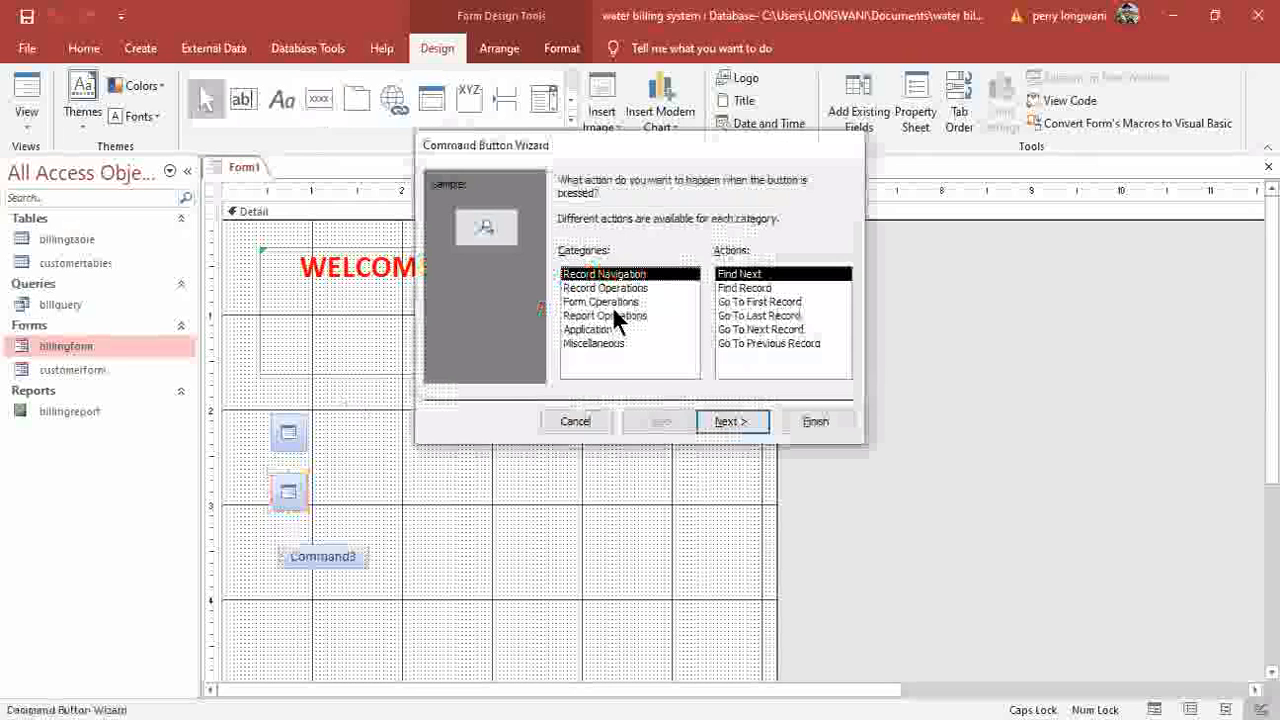
{"action": "left_click", "coordinate": [613, 312]}
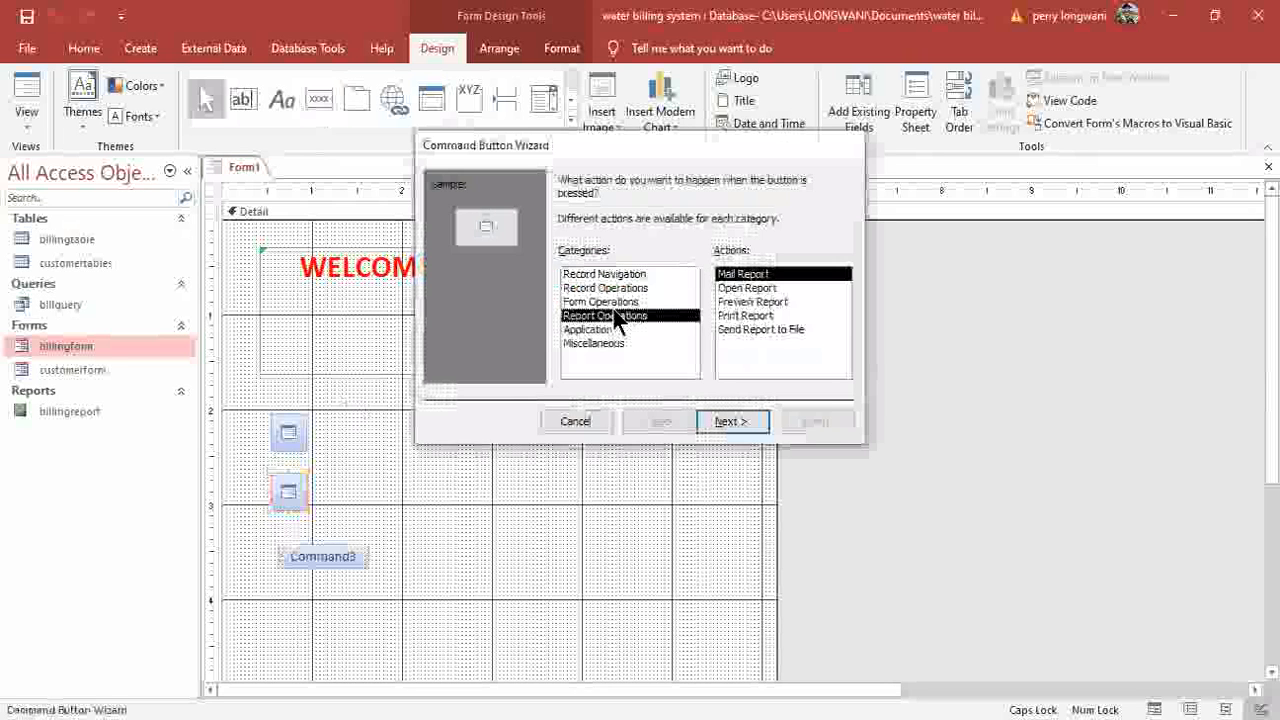
{"action": "left_click", "coordinate": [745, 288]}
{"action": "left_click", "coordinate": [749, 423]}
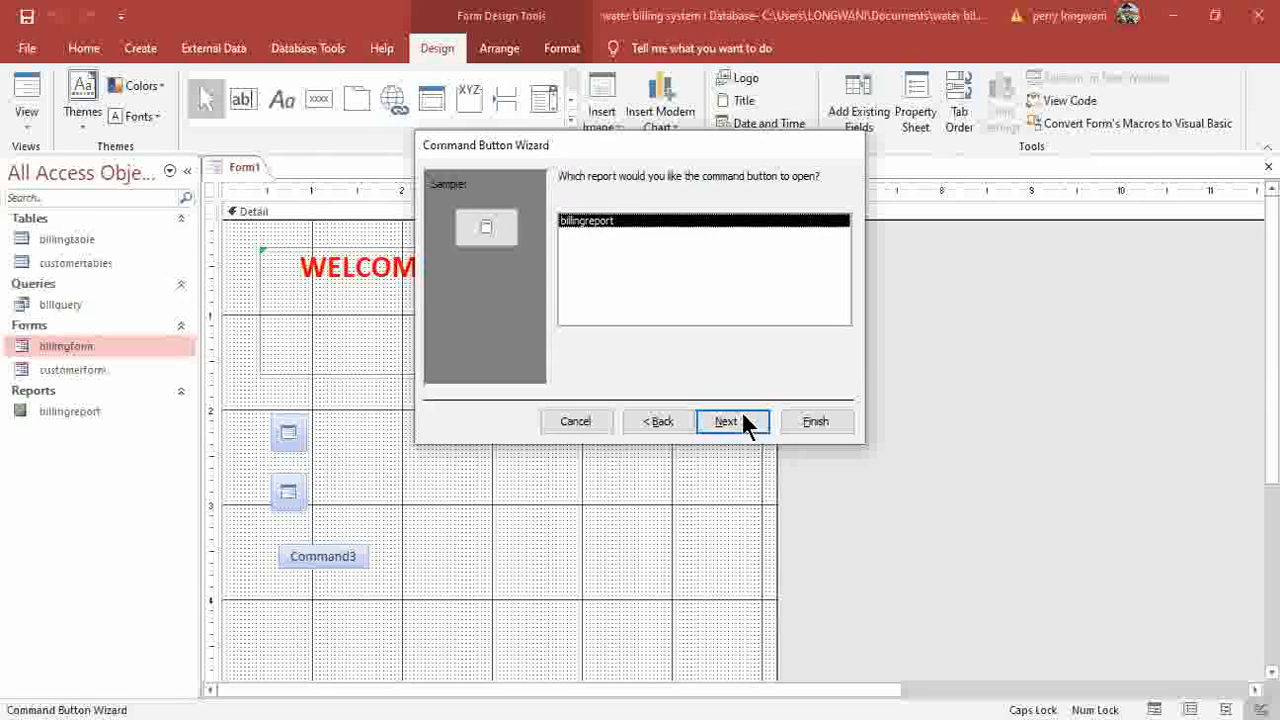
{"action": "left_click", "coordinate": [740, 421]}
{"action": "left_click", "coordinate": [569, 286]}
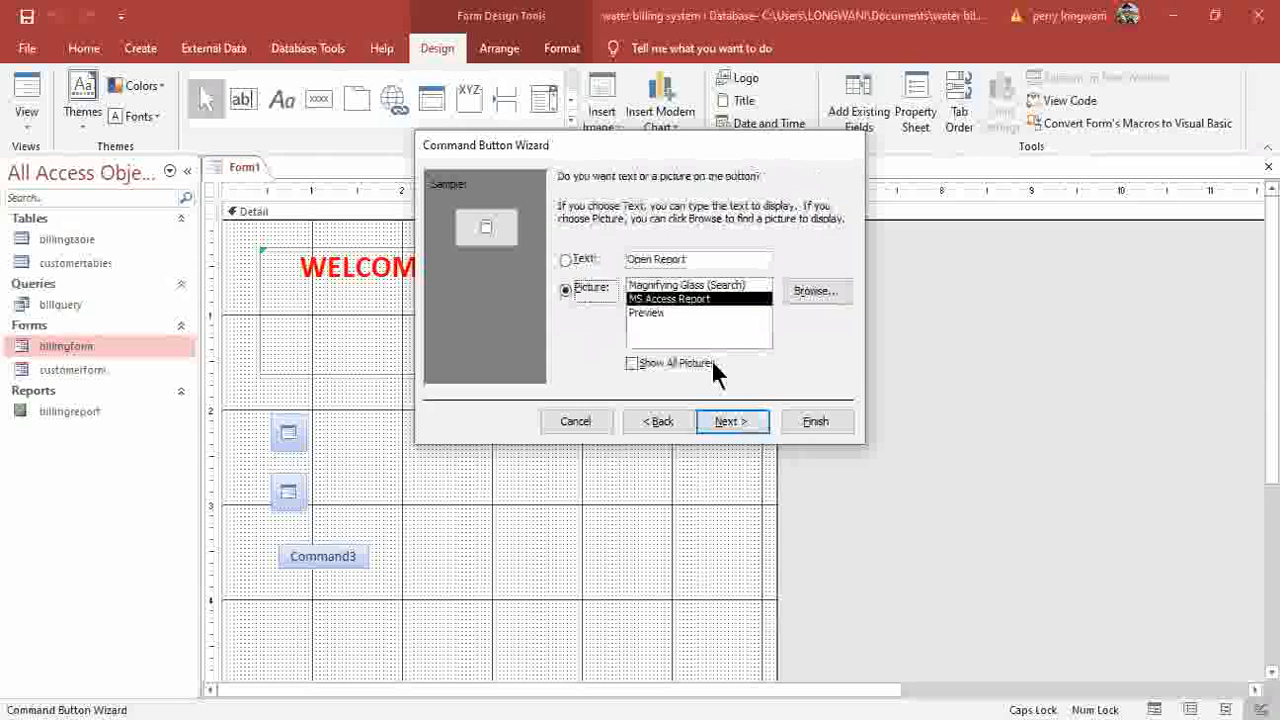
{"action": "left_click", "coordinate": [809, 424]}
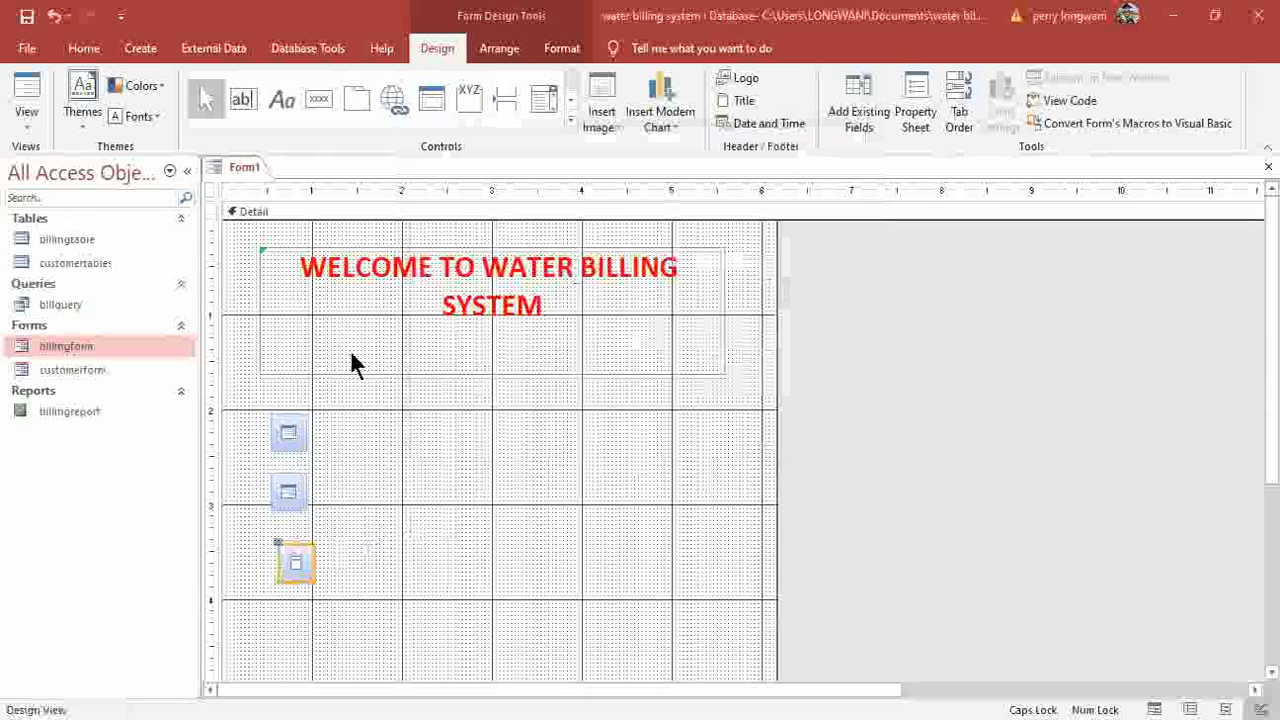
Add a fourth button at the bottom set to Quit Application with the Stop picture.
{"action": "left_click", "coordinate": [314, 98]}
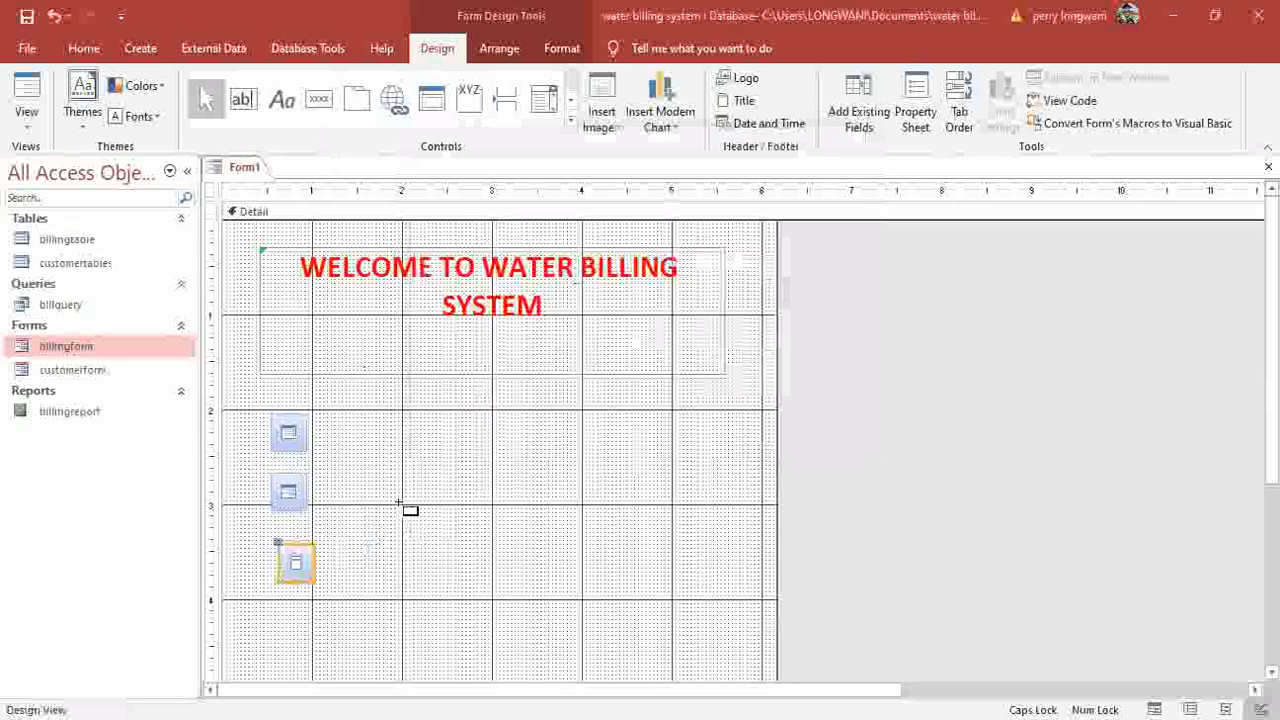
{"action": "left_click", "coordinate": [279, 610]}
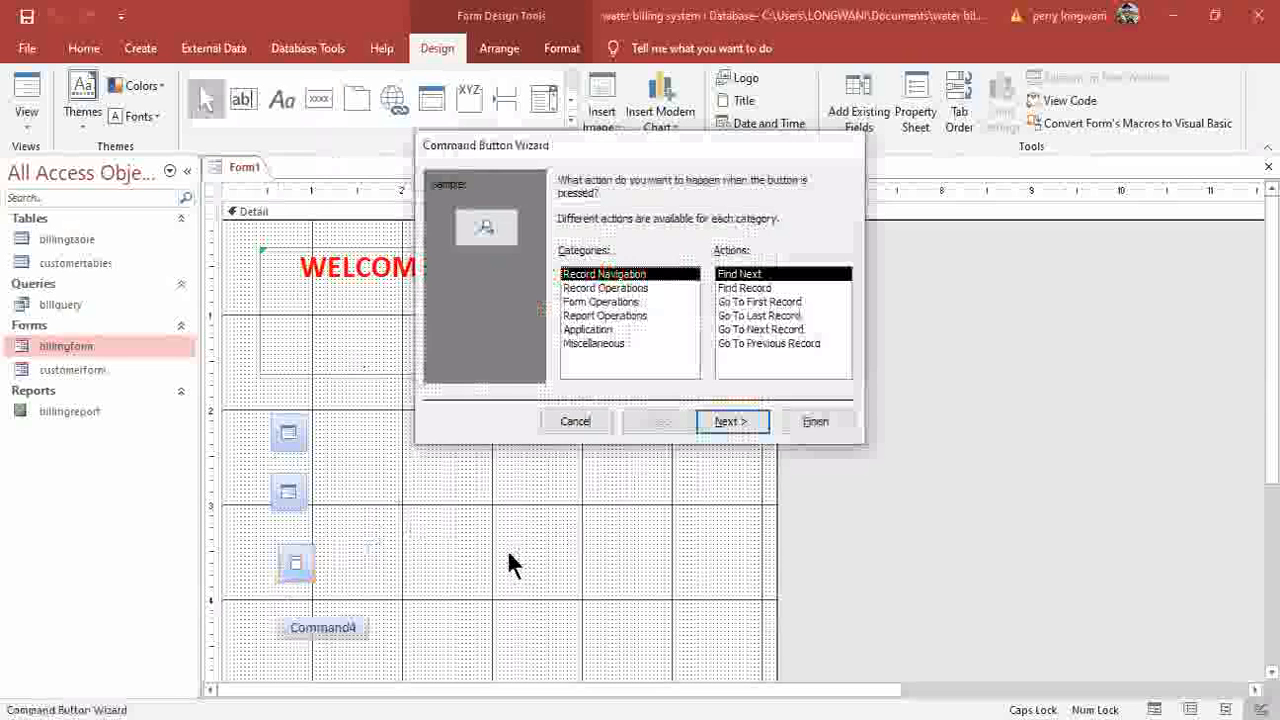
{"action": "left_click", "coordinate": [605, 329]}
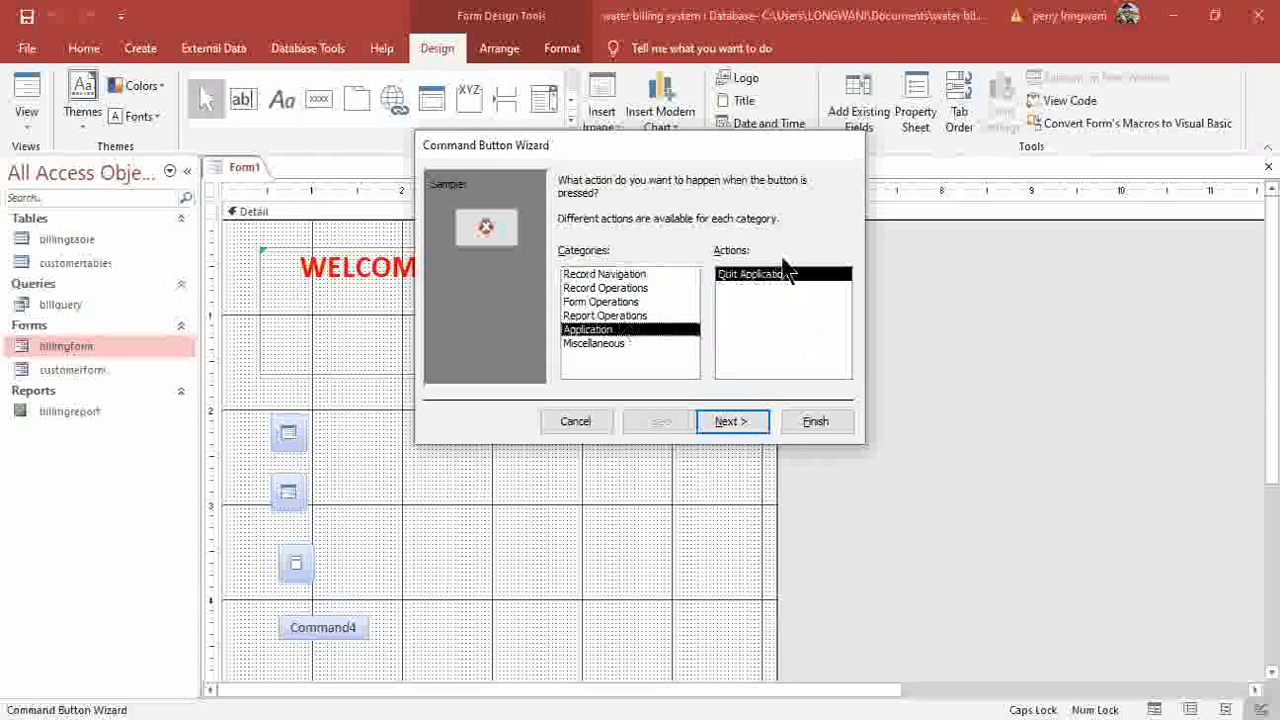
{"action": "left_click", "coordinate": [739, 421]}
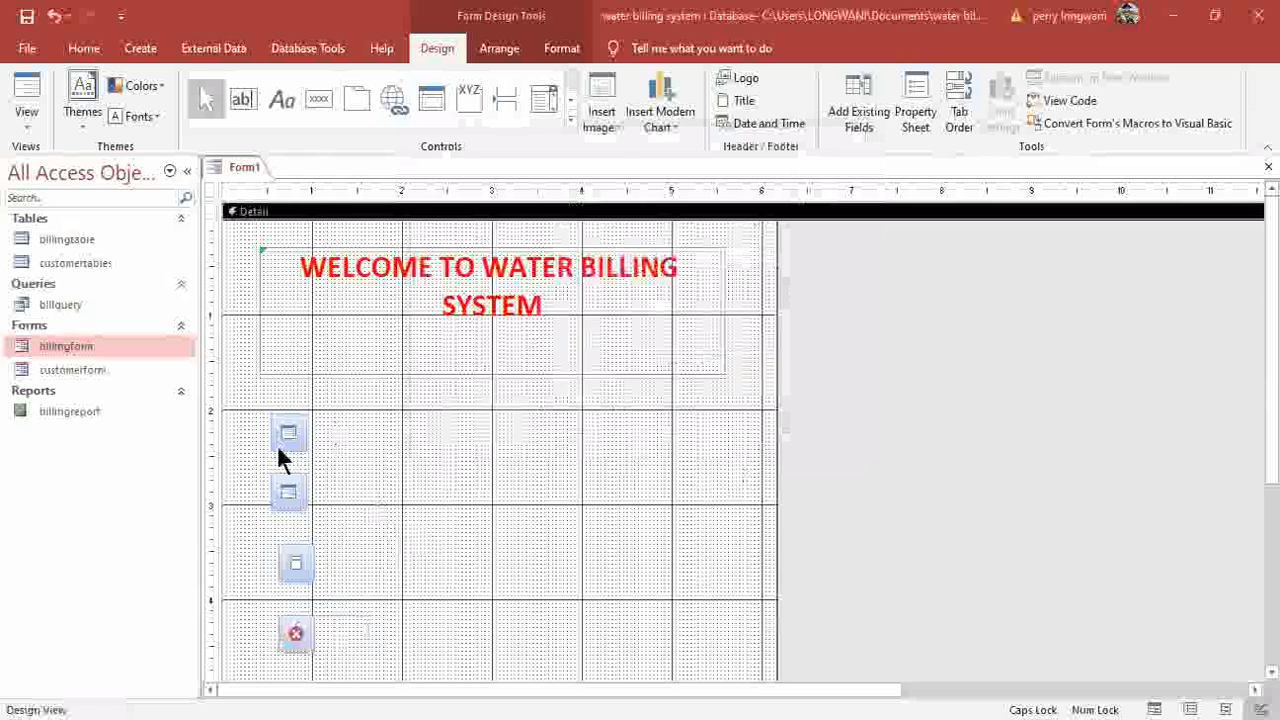
Left-align the four buttons and give them equal vertical spacing.
{"action": "left_click_drag", "start_coordinate": [277, 640], "coordinate": [421, 69]}
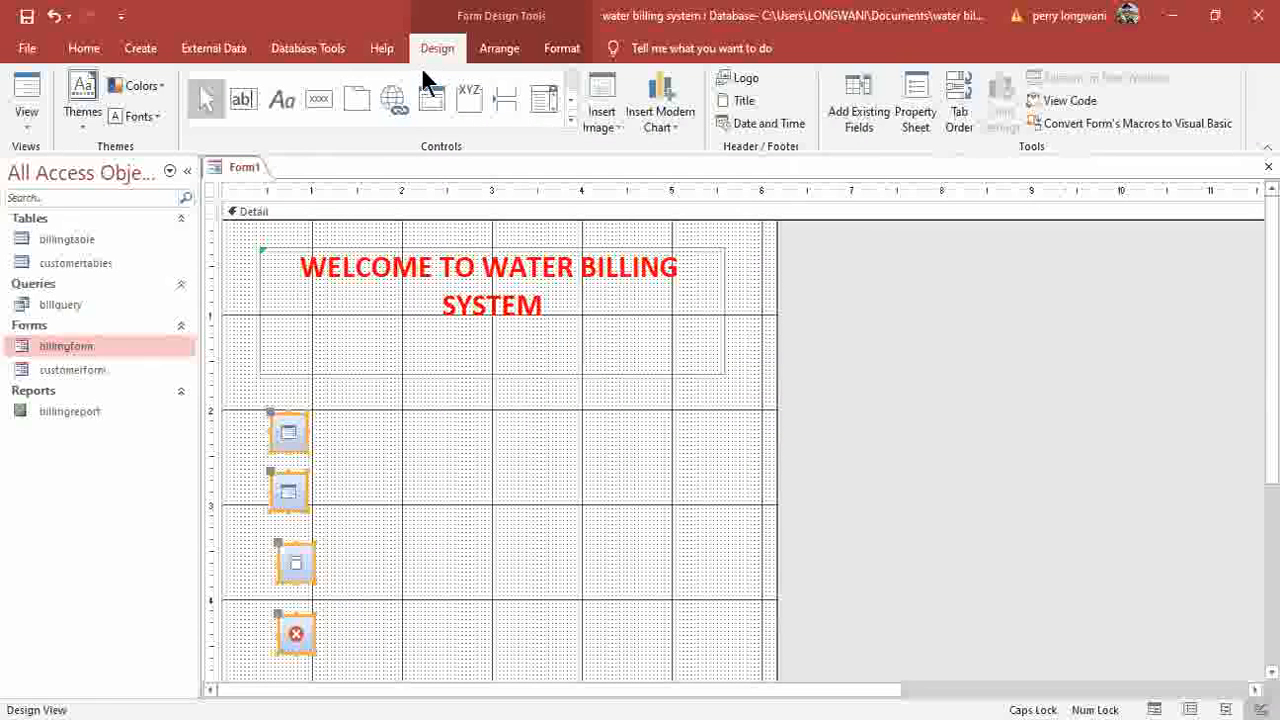
{"action": "left_click", "coordinate": [496, 46]}
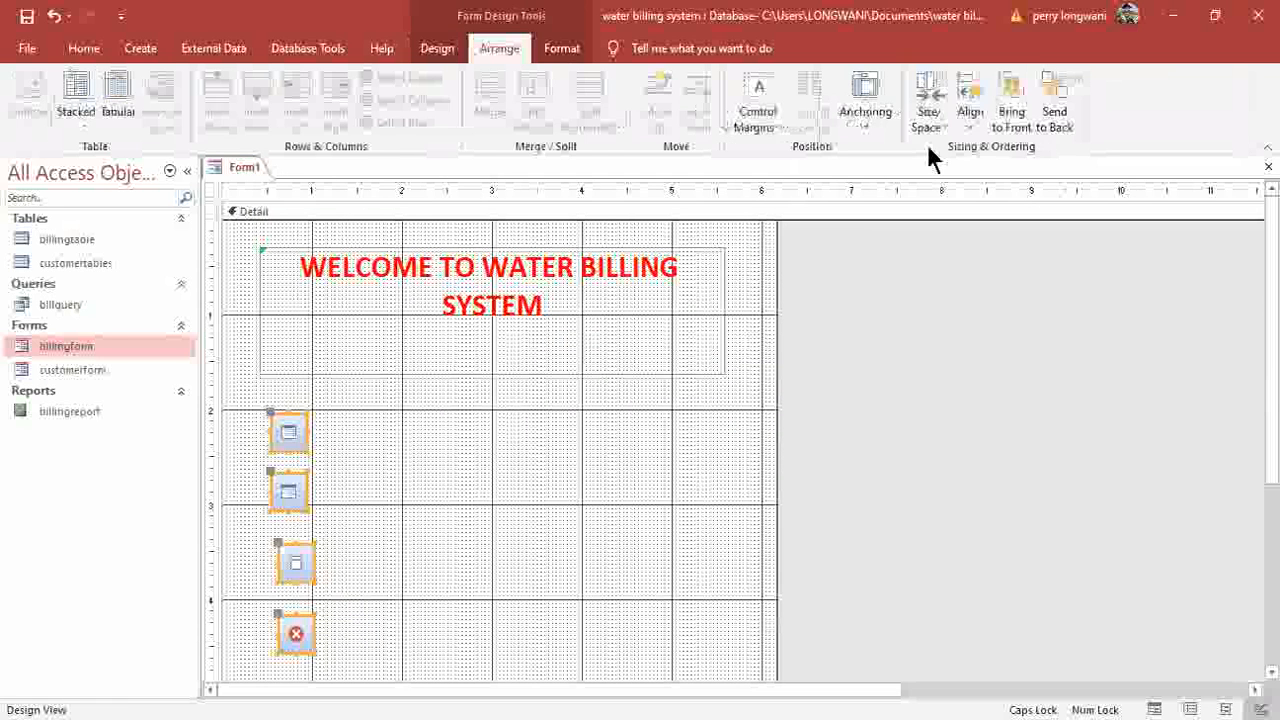
{"action": "left_click", "coordinate": [988, 172]}
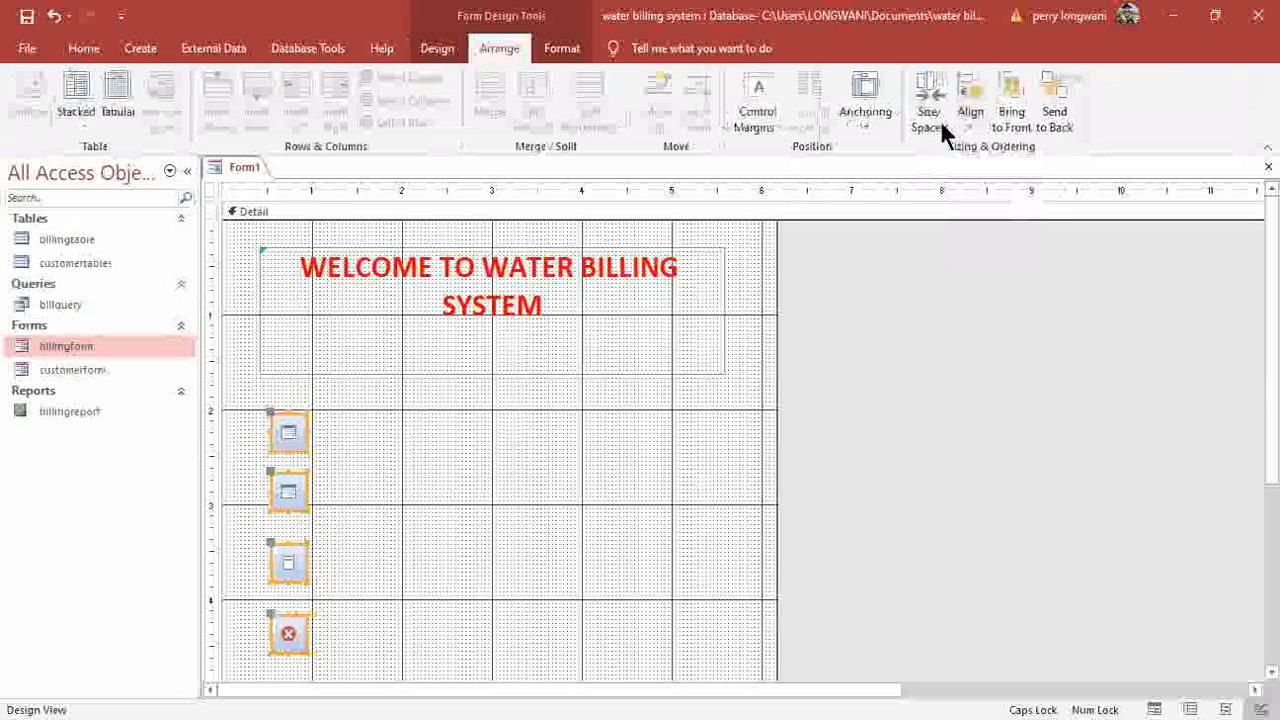
{"action": "left_click", "coordinate": [928, 115]}
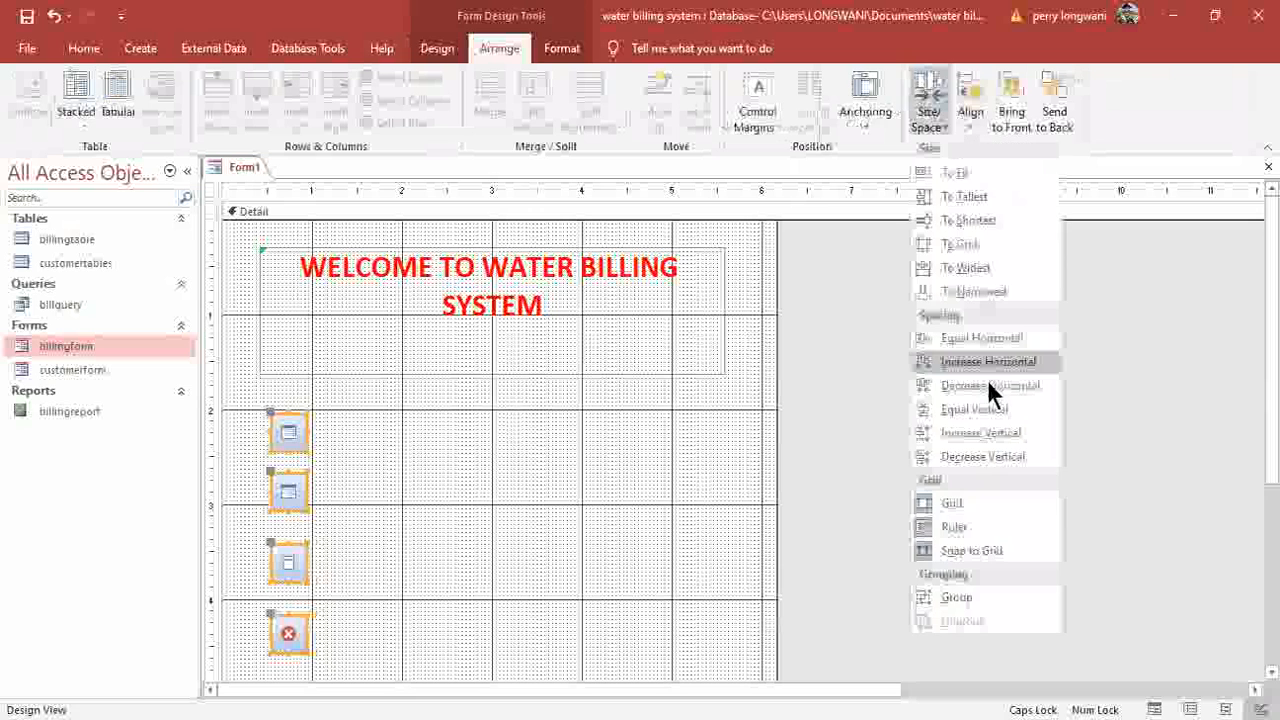
{"action": "left_click", "coordinate": [975, 410]}
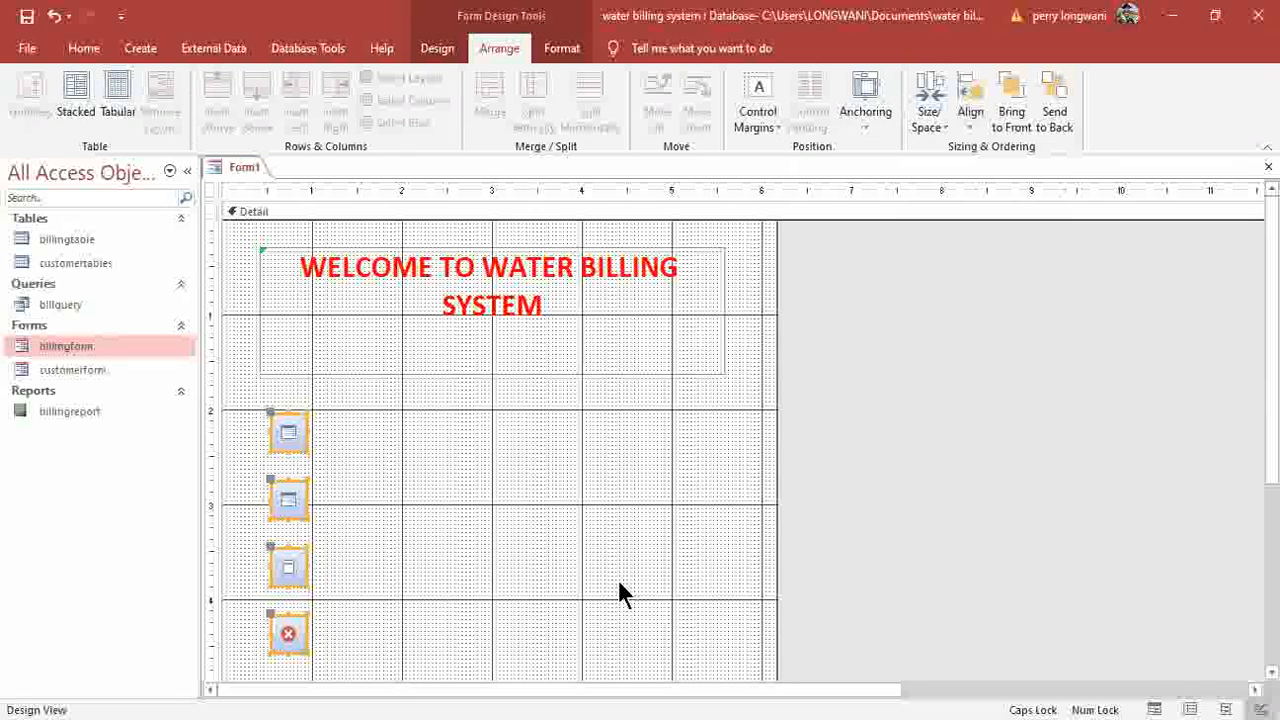
{"action": "left_click", "coordinate": [476, 626]}
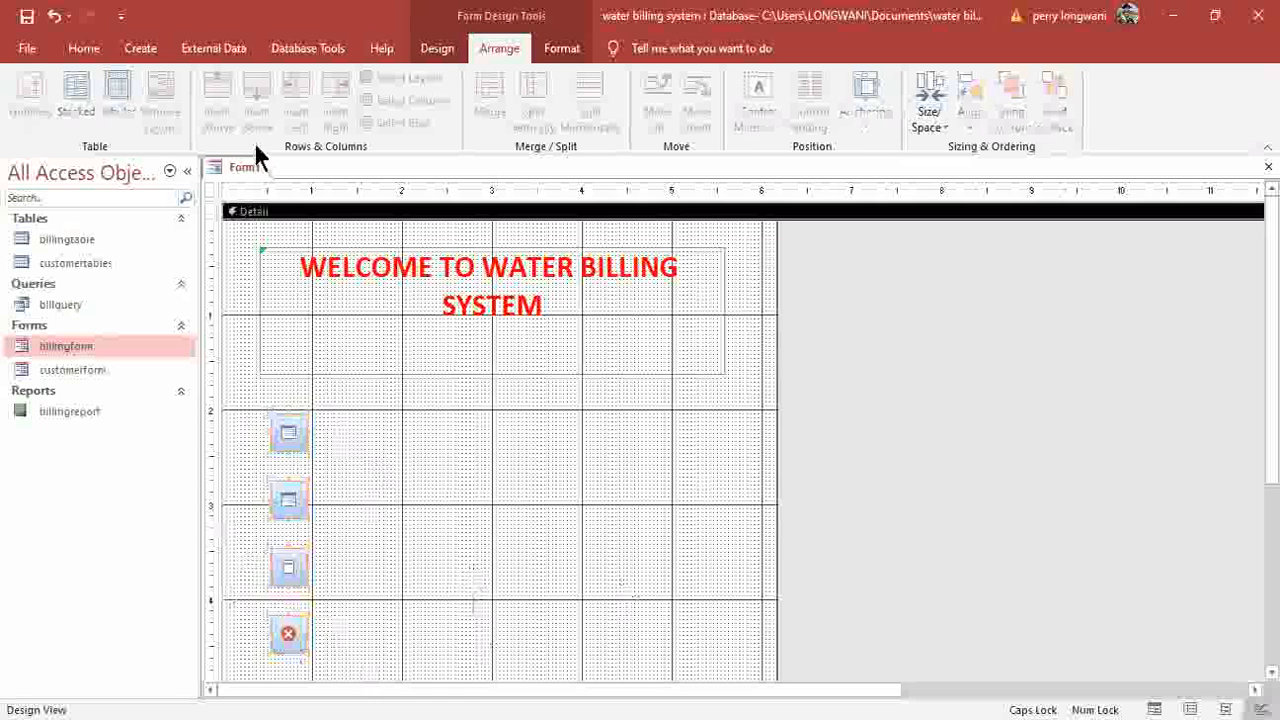
Add a label reading 'OPEN CUSTOMER FORM' beside the first button.
{"action": "left_click", "coordinate": [432, 48]}
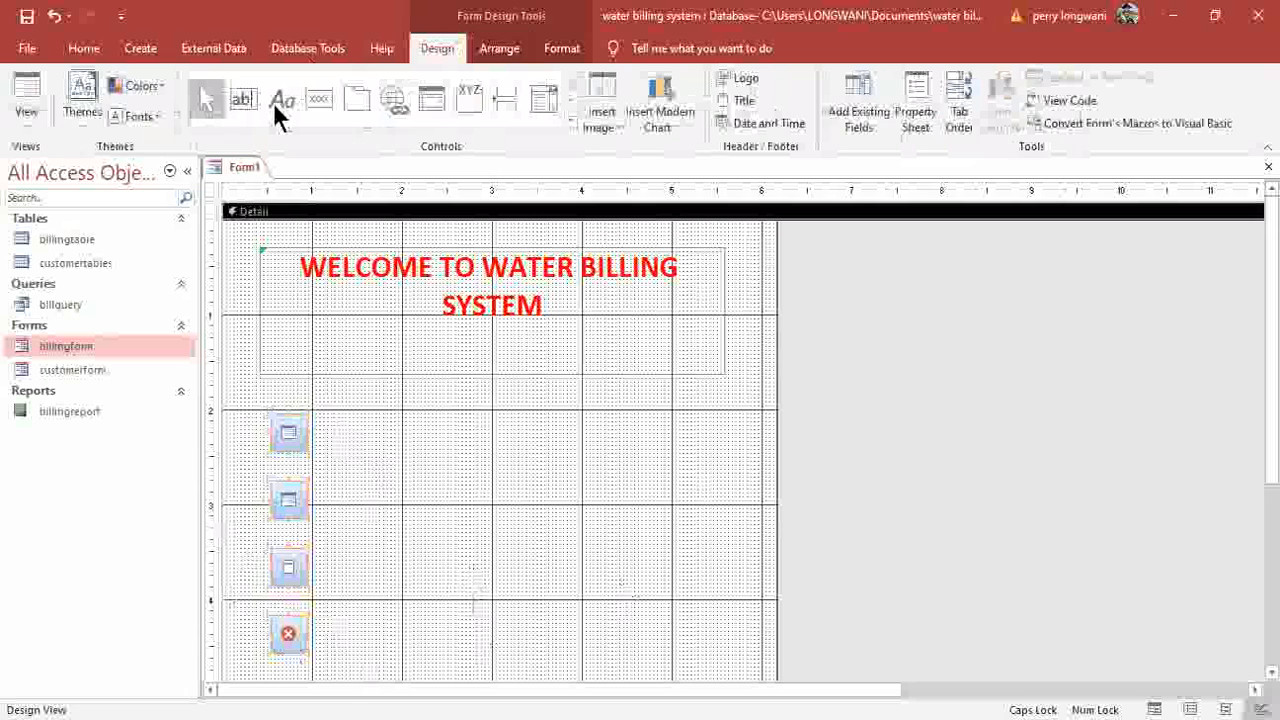
{"action": "left_click", "coordinate": [276, 104]}
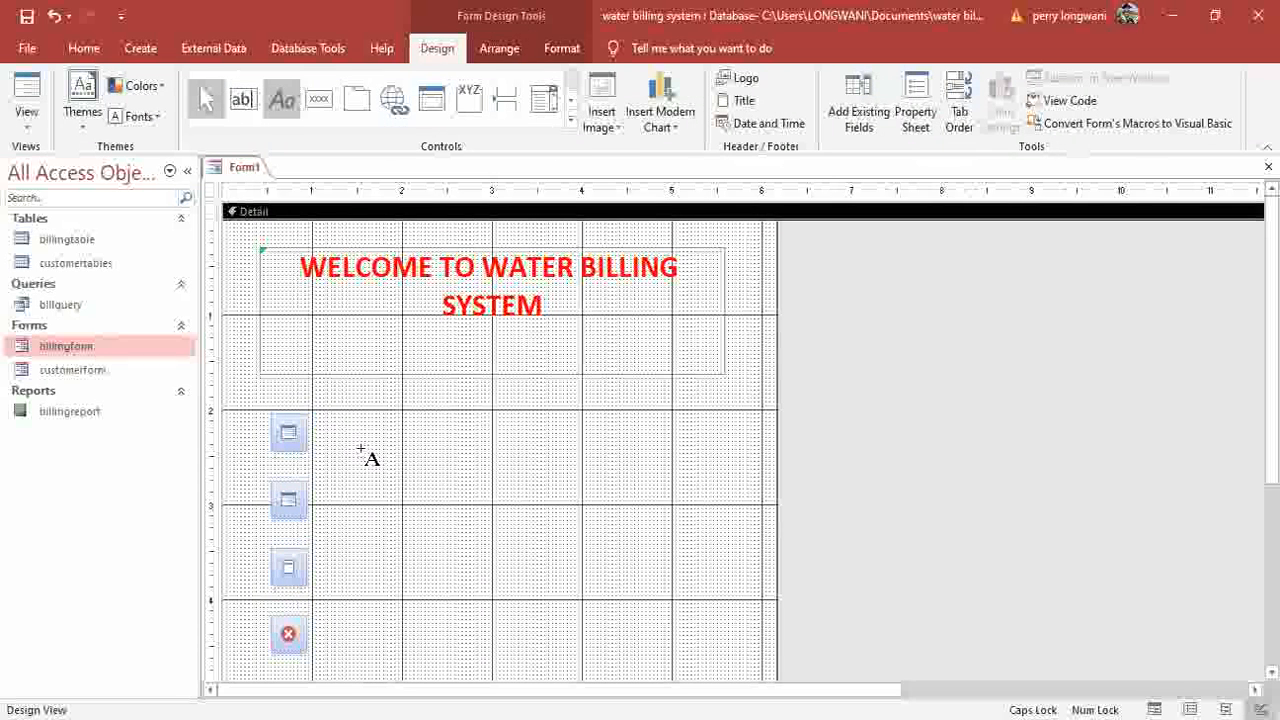
{"action": "left_click_drag", "start_coordinate": [320, 414], "coordinate": [508, 444]}
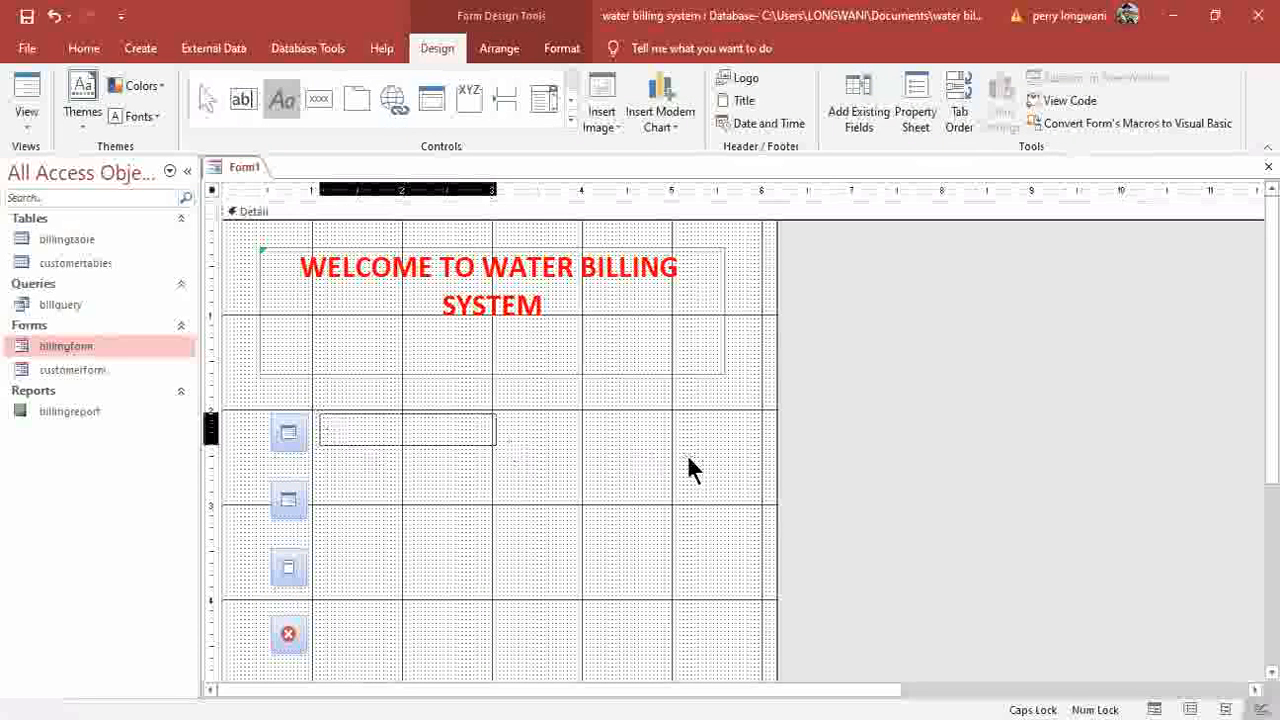
{"action": "left_click_drag", "start_coordinate": [689, 459], "coordinate": [689, 459]}
{"action": "type", "text": "Cl"}
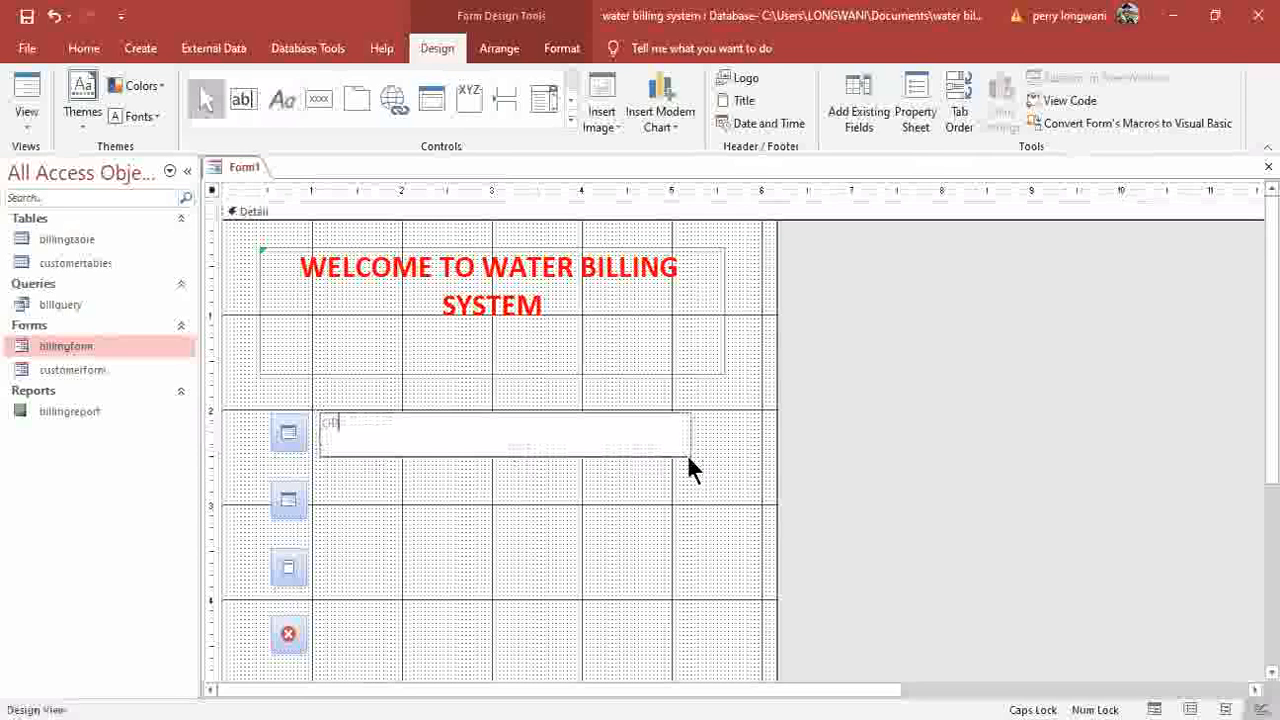
{"action": "type", "text": "EN CUSTOMER"}
{"action": "key", "text": "Return"}
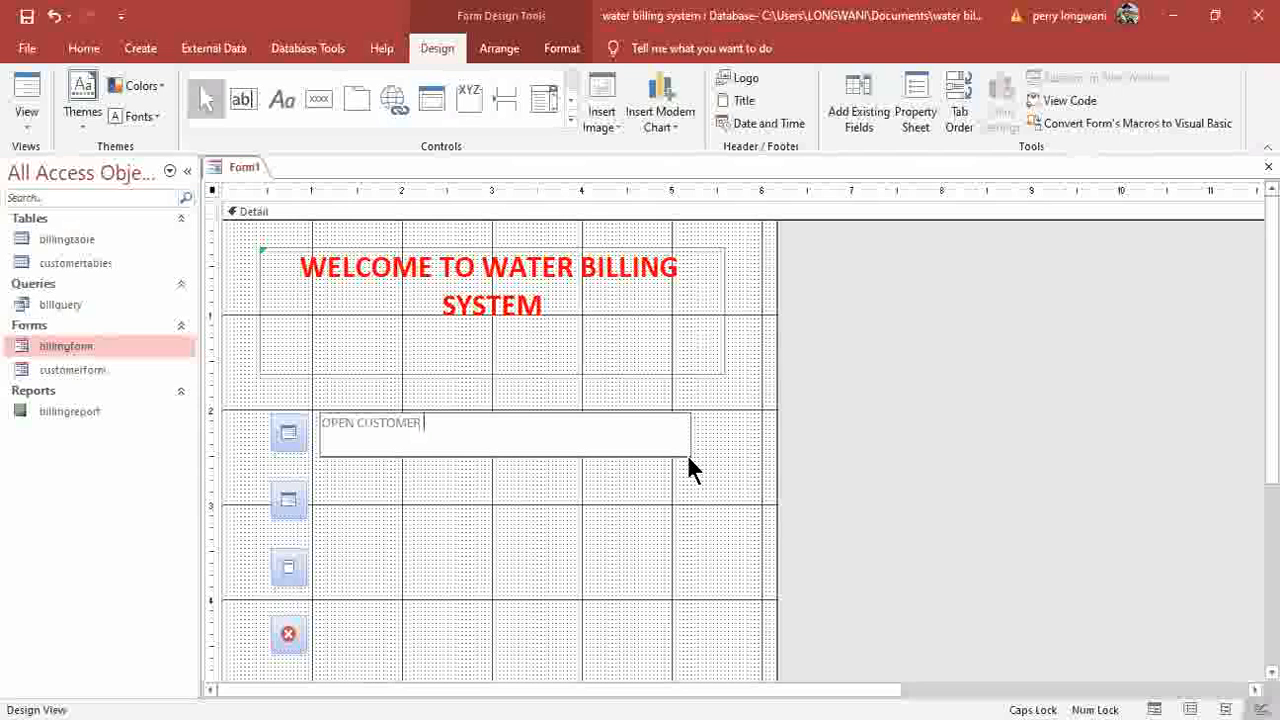
{"action": "type", "text": "FORM"}
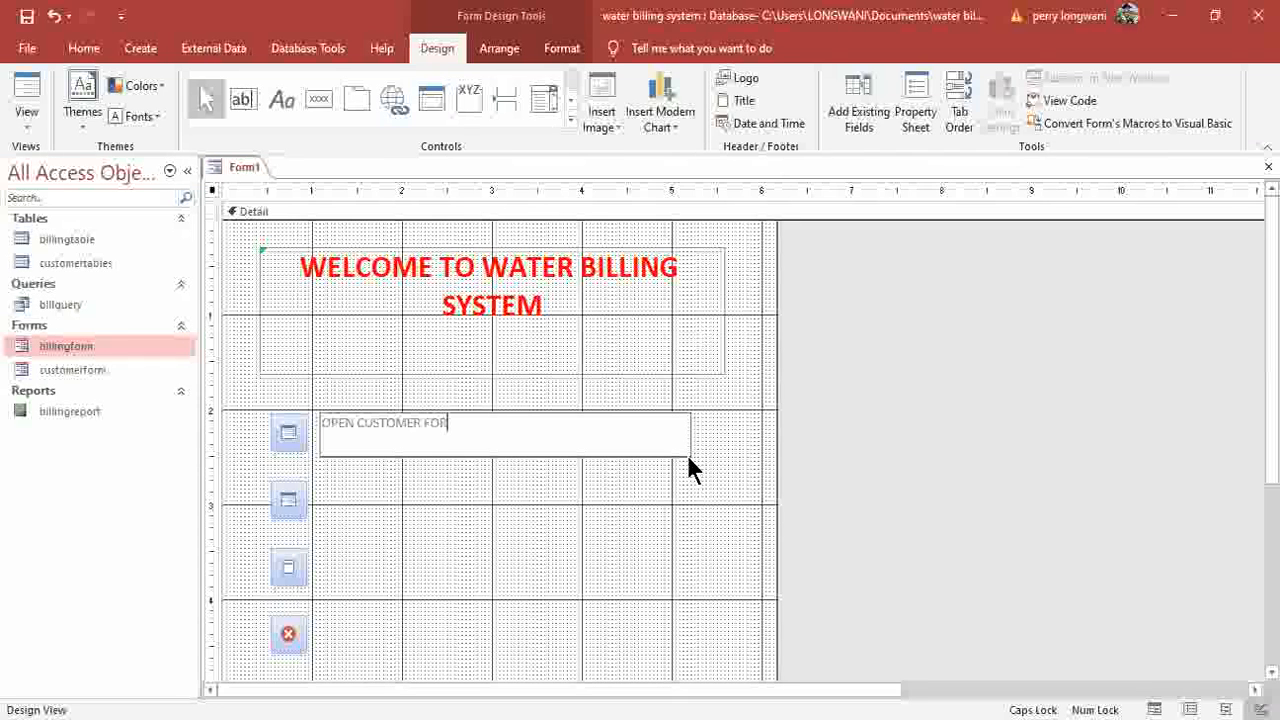
{"action": "left_click", "coordinate": [464, 508]}
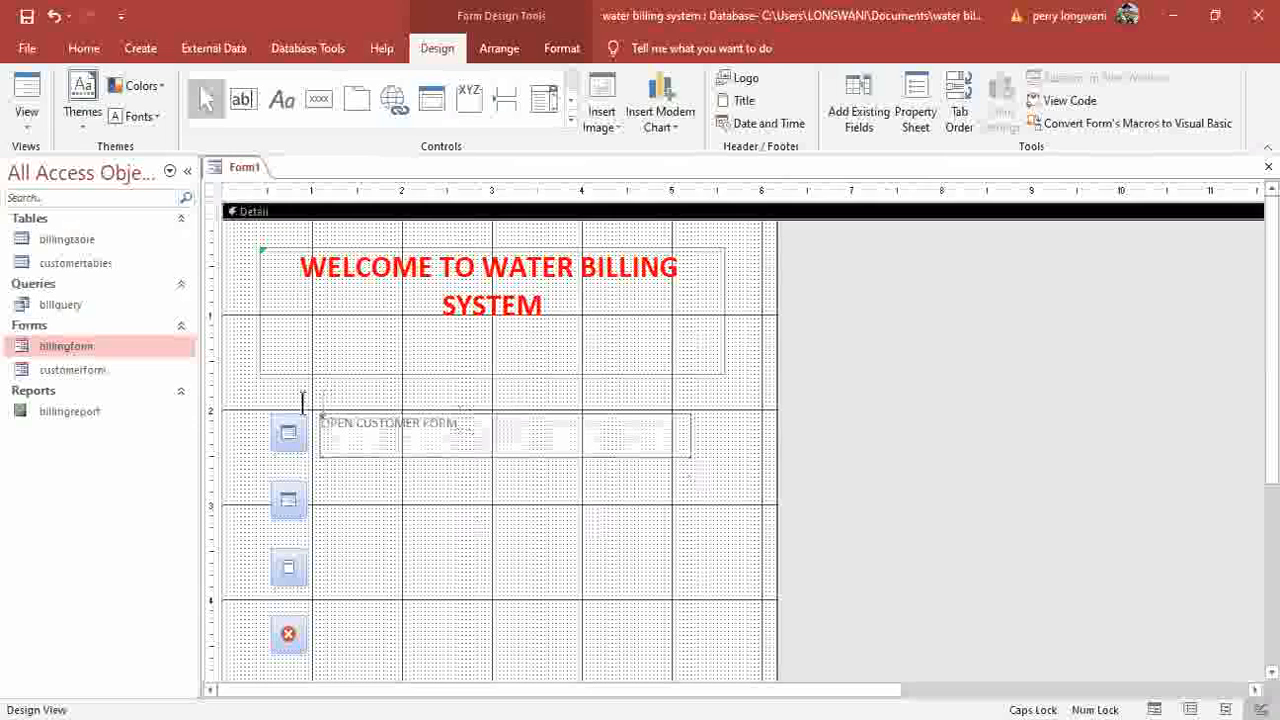
Make the OPEN CUSTOMER FORM label bold with dark blue text.
{"action": "left_click", "coordinate": [460, 420]}
{"action": "left_click", "coordinate": [80, 50]}
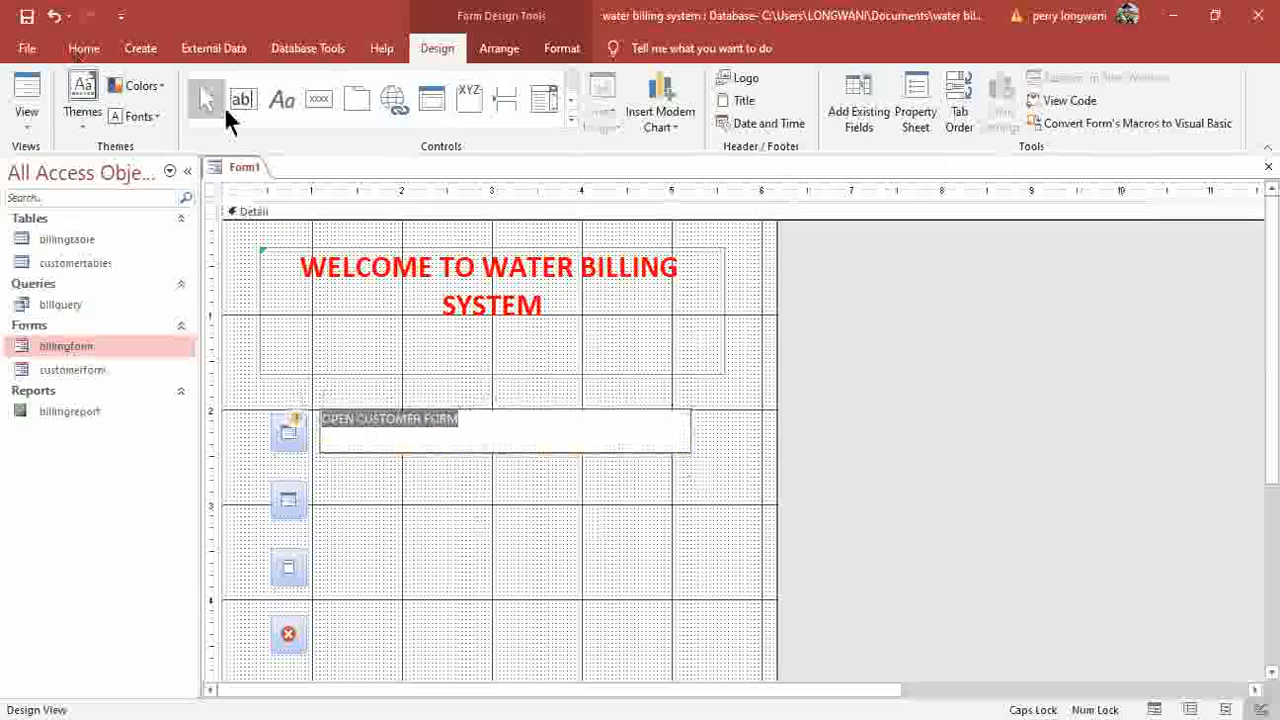
{"action": "left_click", "coordinate": [766, 114]}
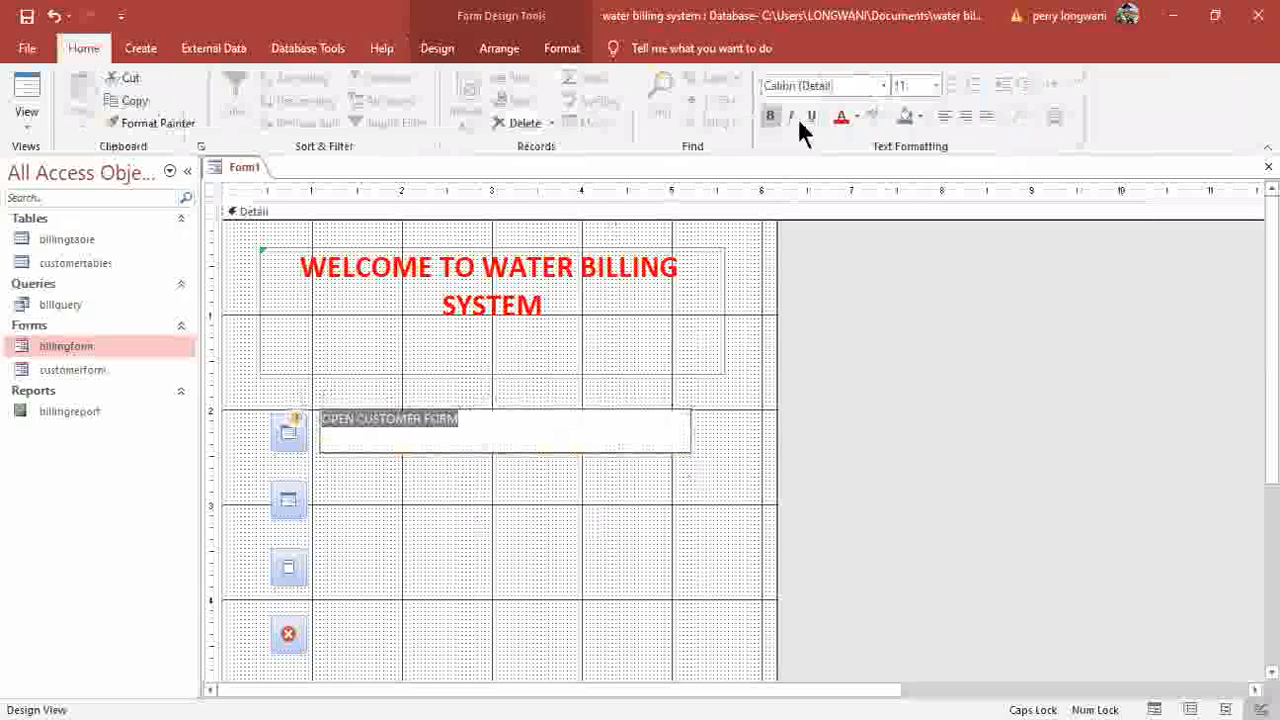
{"action": "left_click", "coordinate": [857, 114]}
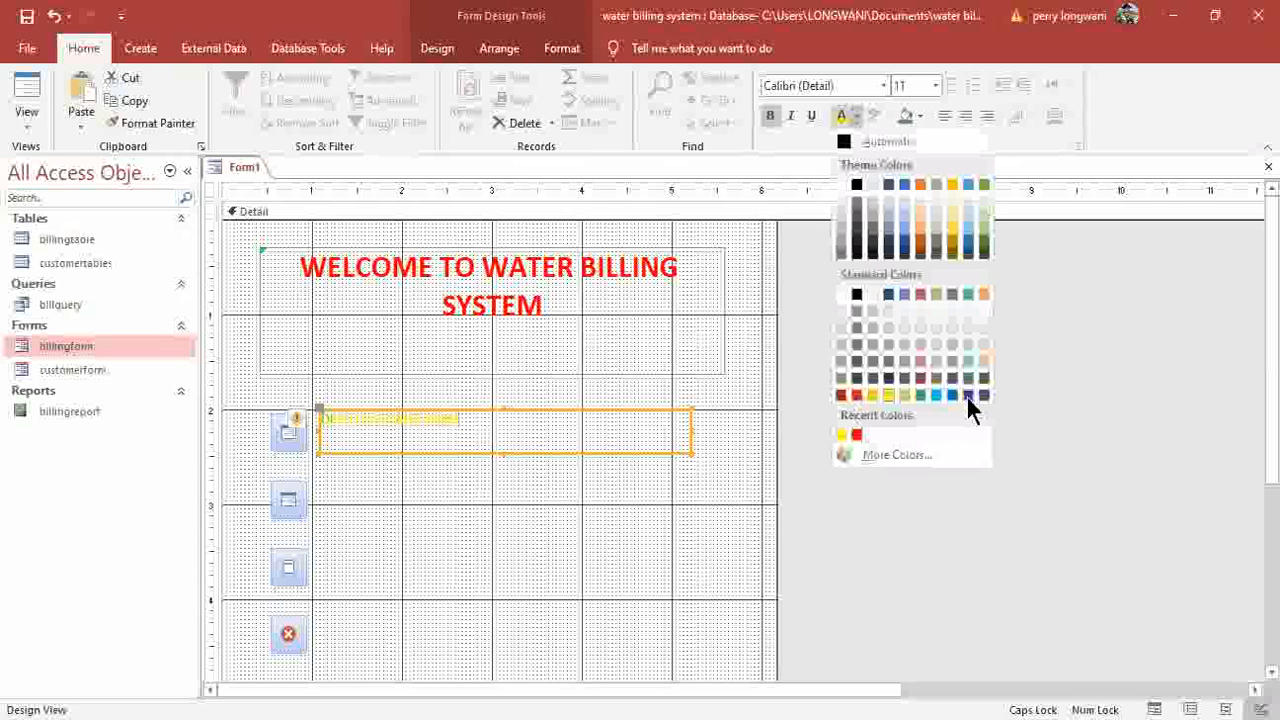
{"action": "left_click", "coordinate": [968, 396]}
{"action": "left_click", "coordinate": [421, 482]}
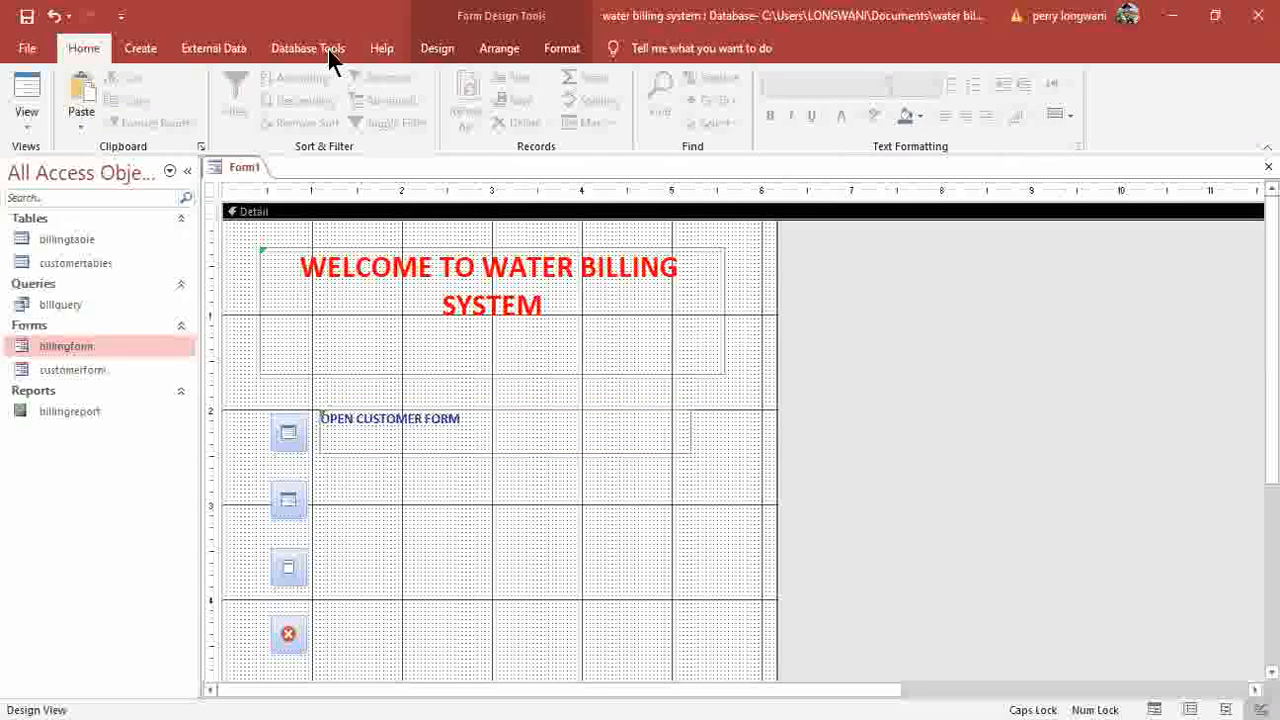
{"action": "left_click", "coordinate": [455, 55]}
{"action": "left_click", "coordinate": [288, 104]}
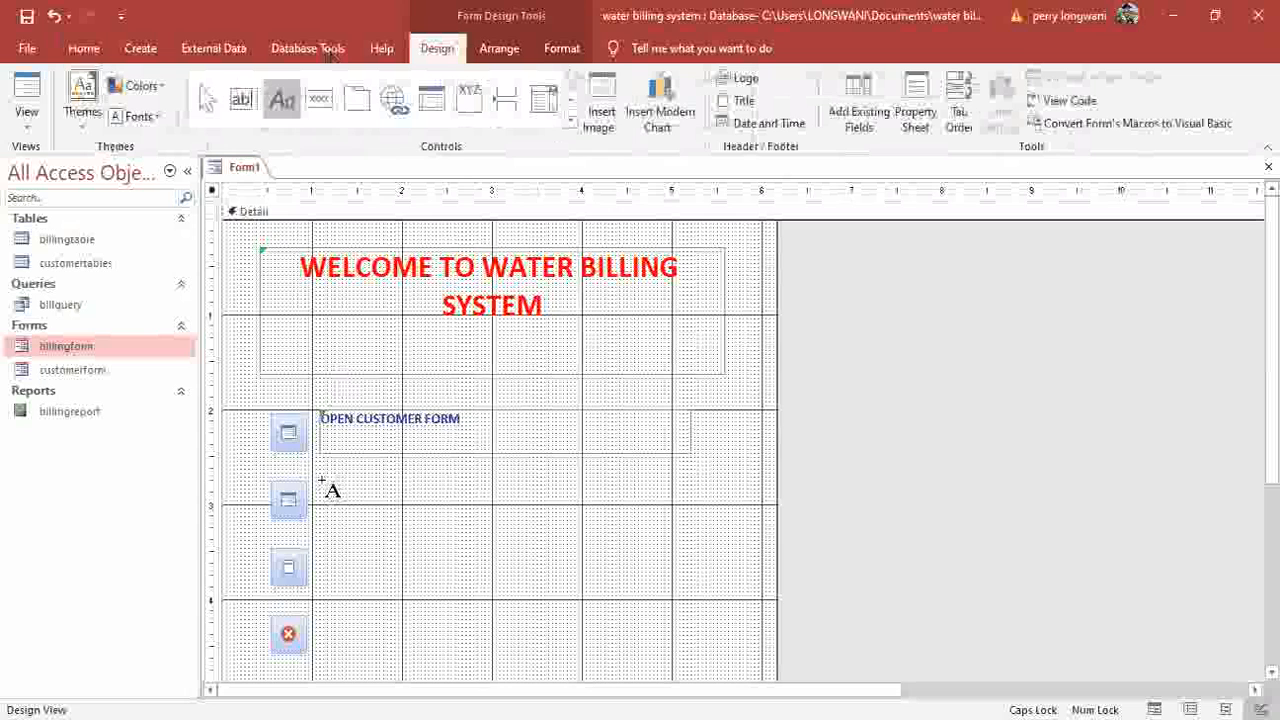
Add a bold, dark blue 'OPEN BILLING FORM' label beside the second button.
{"action": "left_click_drag", "start_coordinate": [324, 481], "coordinate": [687, 522]}
{"action": "type", "text": "OP"}
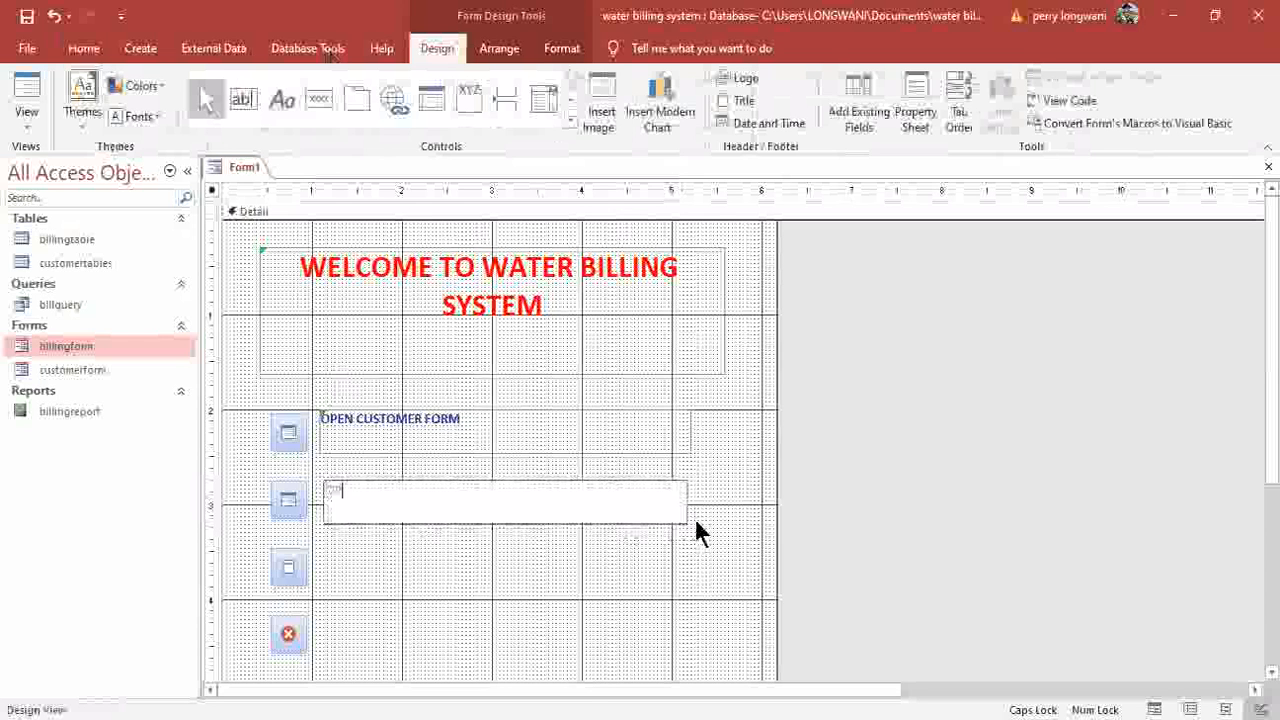
{"action": "type", "text": "EN BILL"}
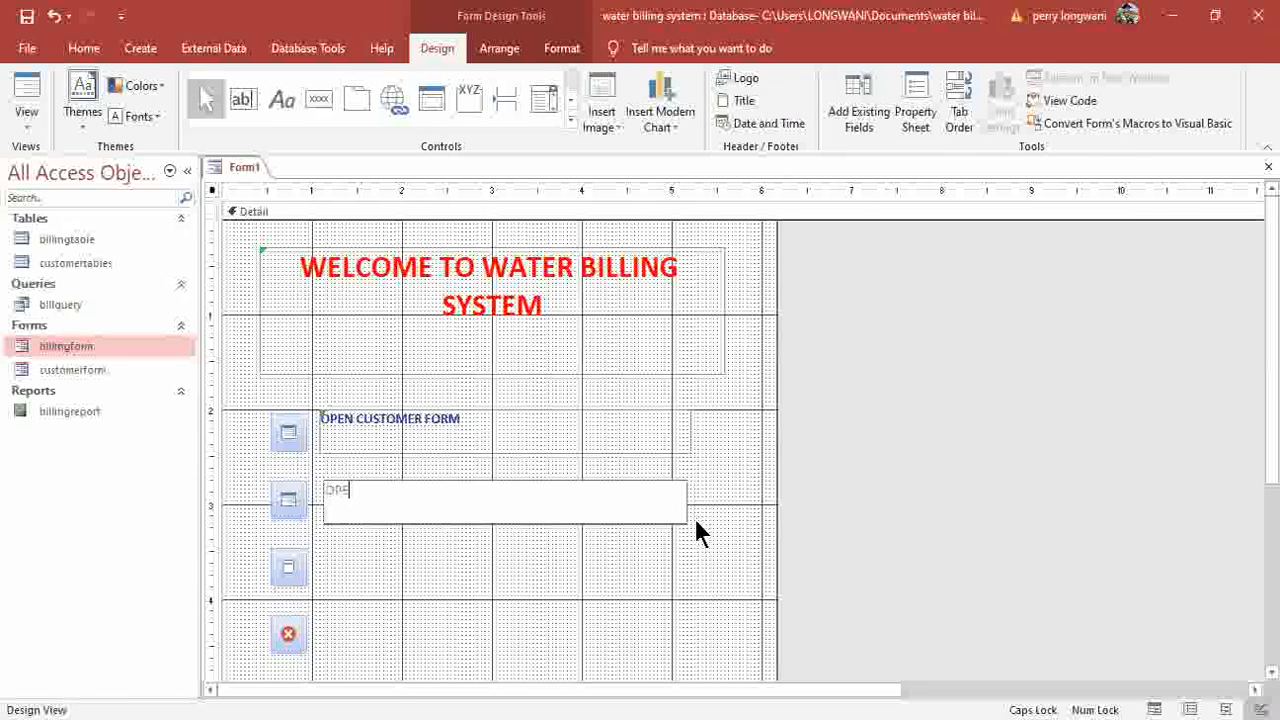
{"action": "type", "text": "ING F"}
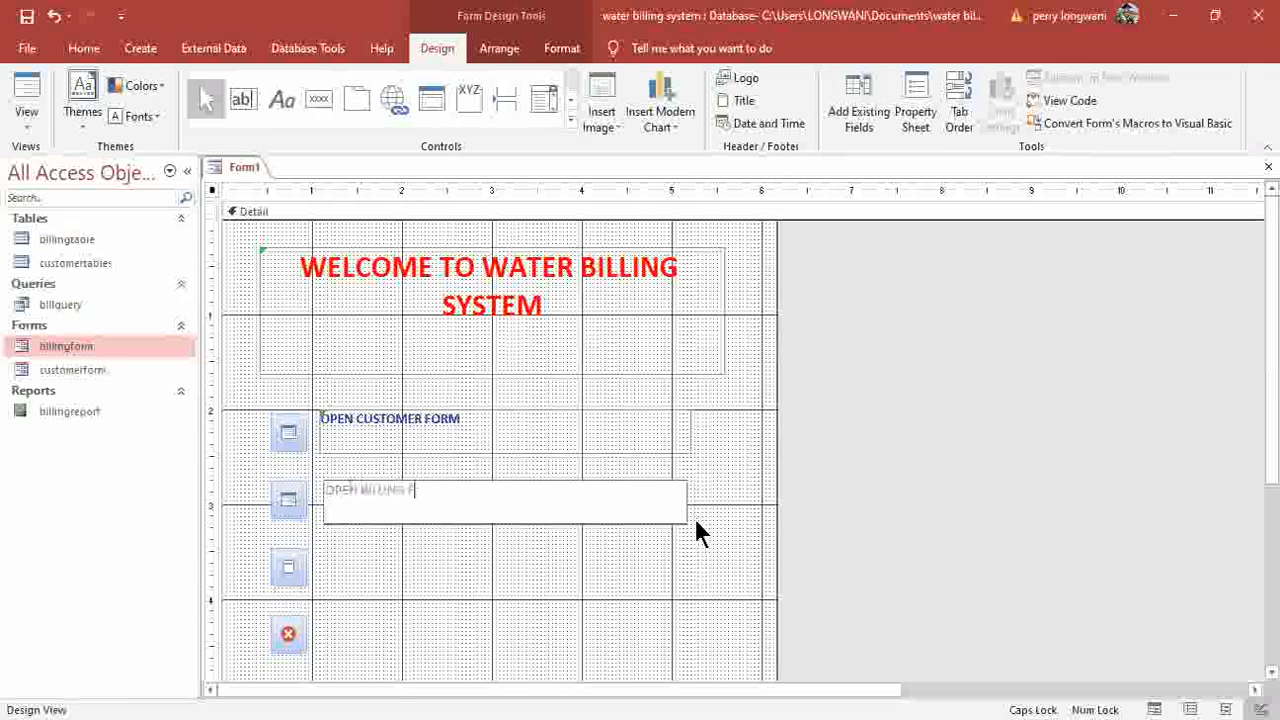
{"action": "type", "text": "RM"}
{"action": "left_click_drag", "start_coordinate": [460, 491], "coordinate": [323, 489]}
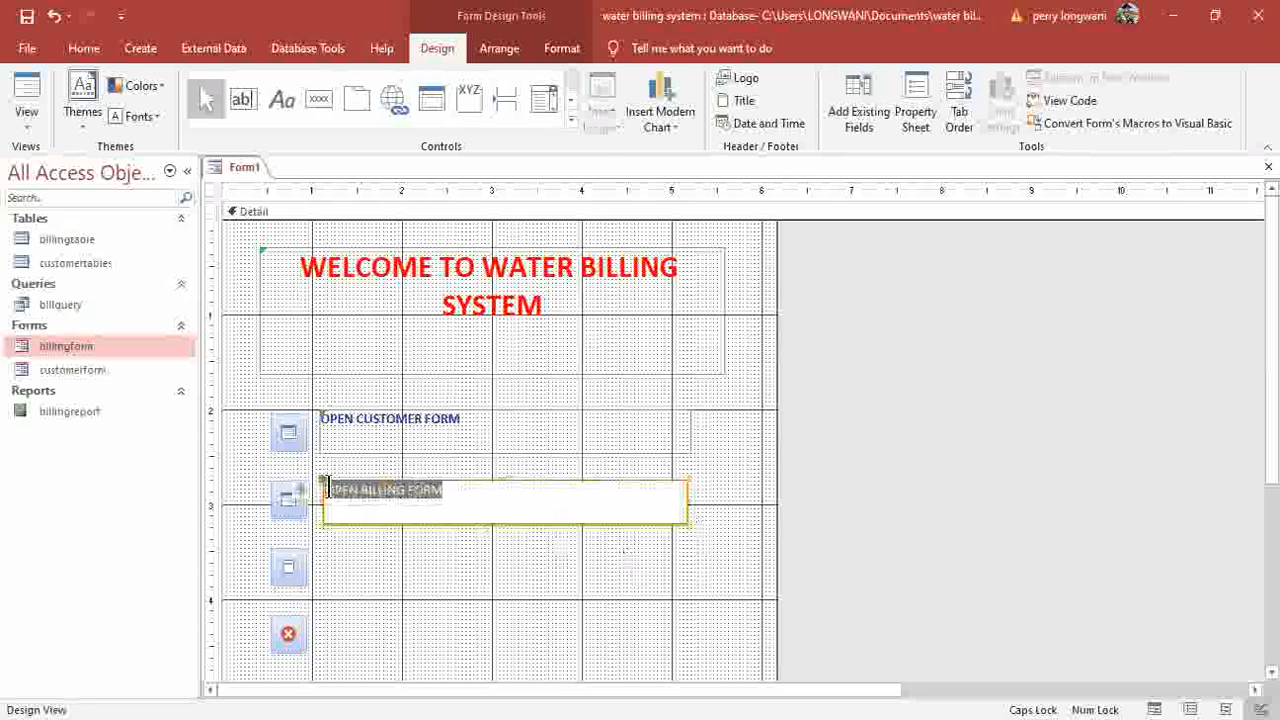
{"action": "left_click", "coordinate": [84, 50]}
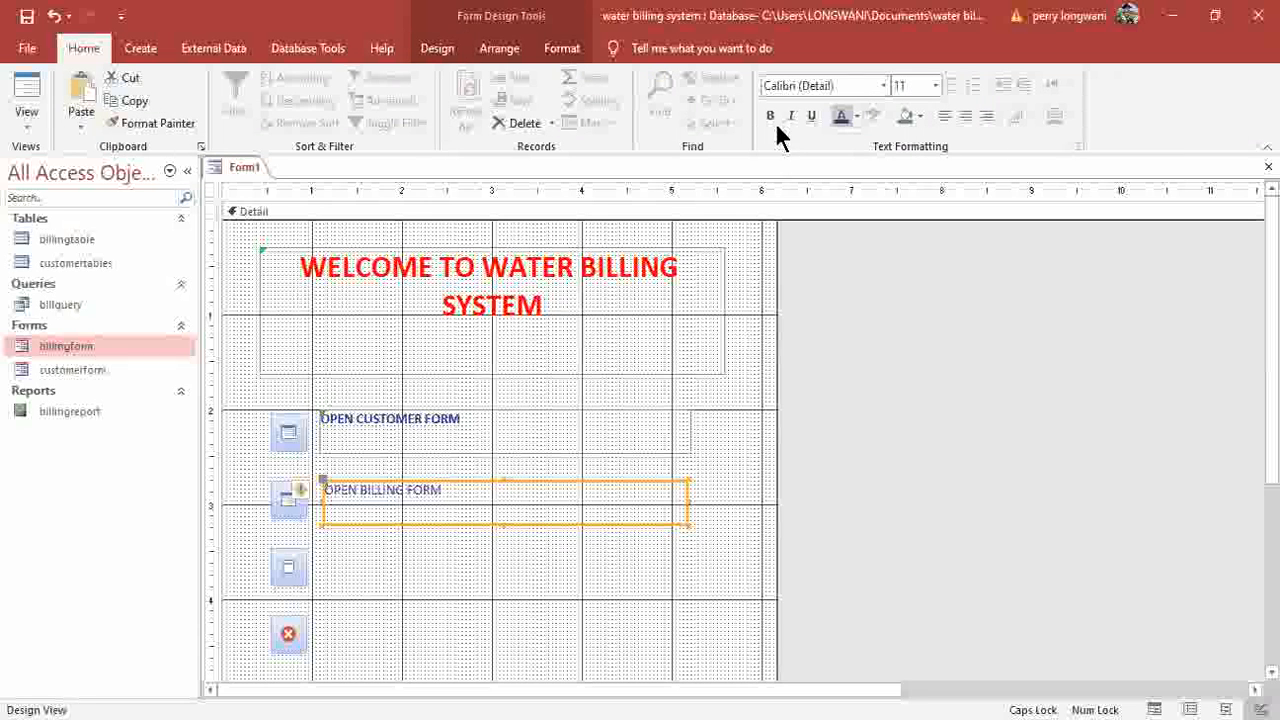
{"action": "left_click", "coordinate": [389, 571]}
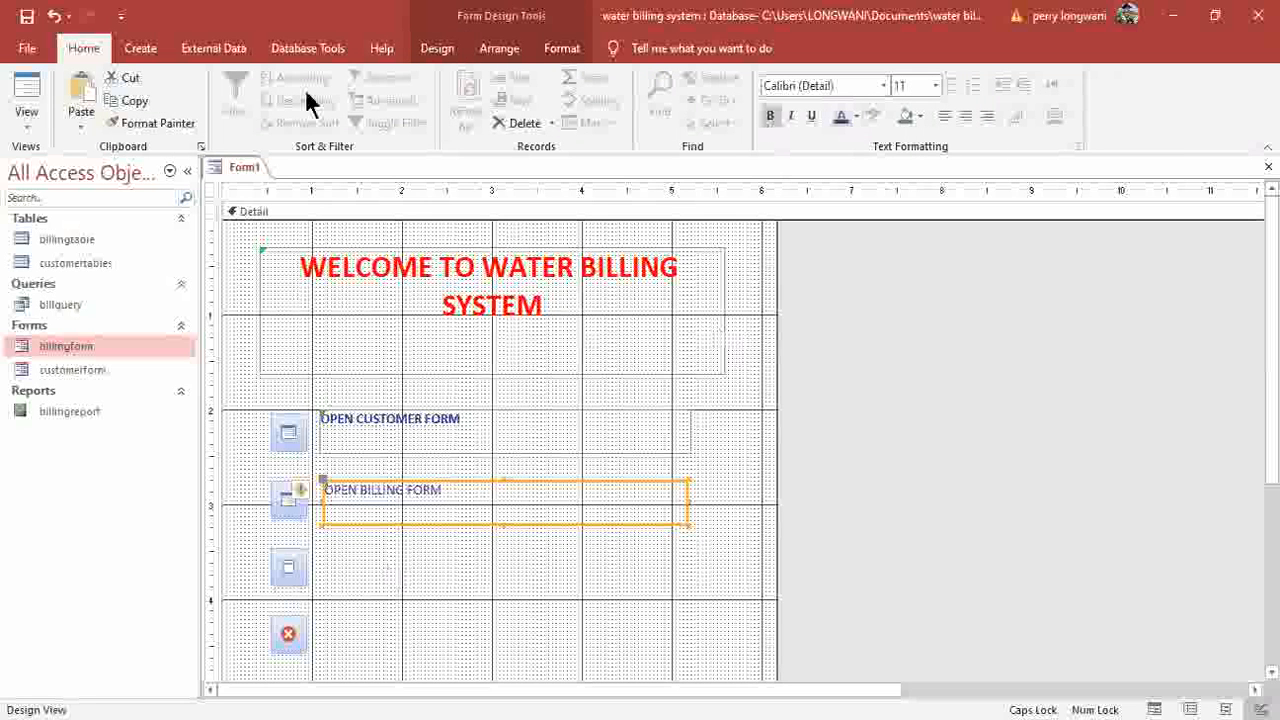
{"action": "left_click", "coordinate": [442, 50]}
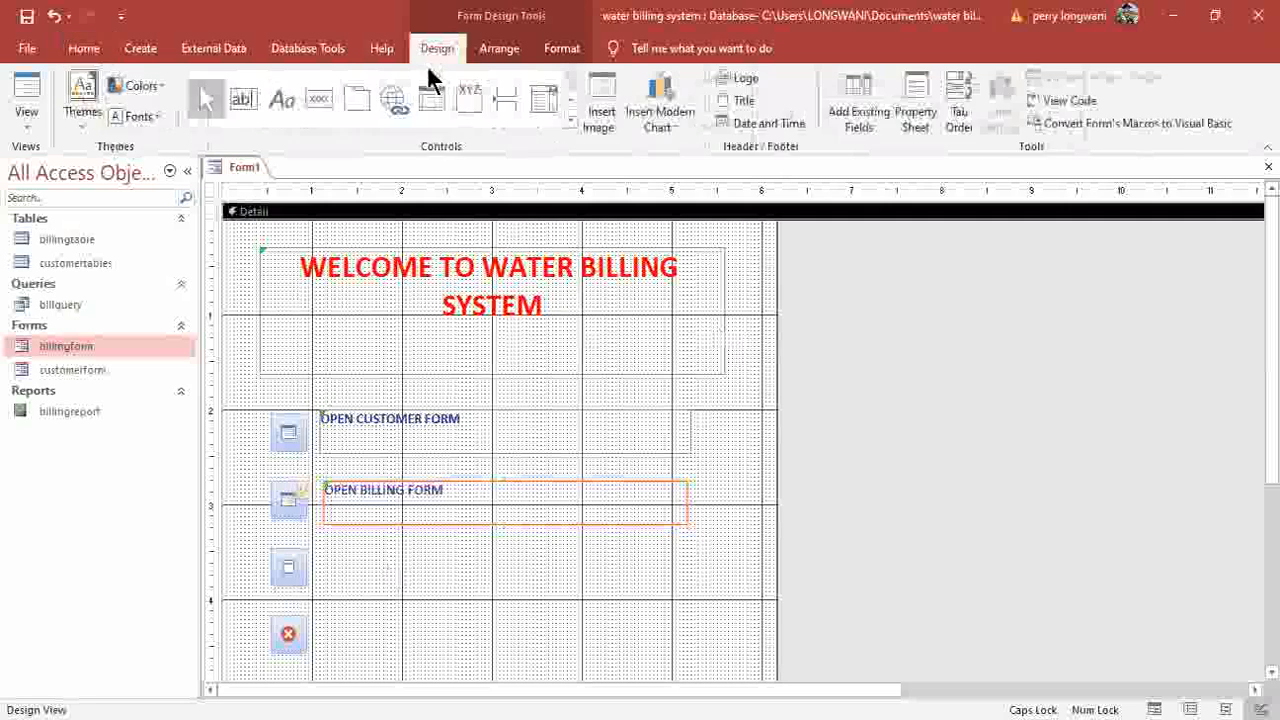
Add a bold 'OPEN BILLING REPORT' label beside the third button.
{"action": "left_click", "coordinate": [288, 97]}
{"action": "left_click_drag", "start_coordinate": [336, 578], "coordinate": [691, 590]}
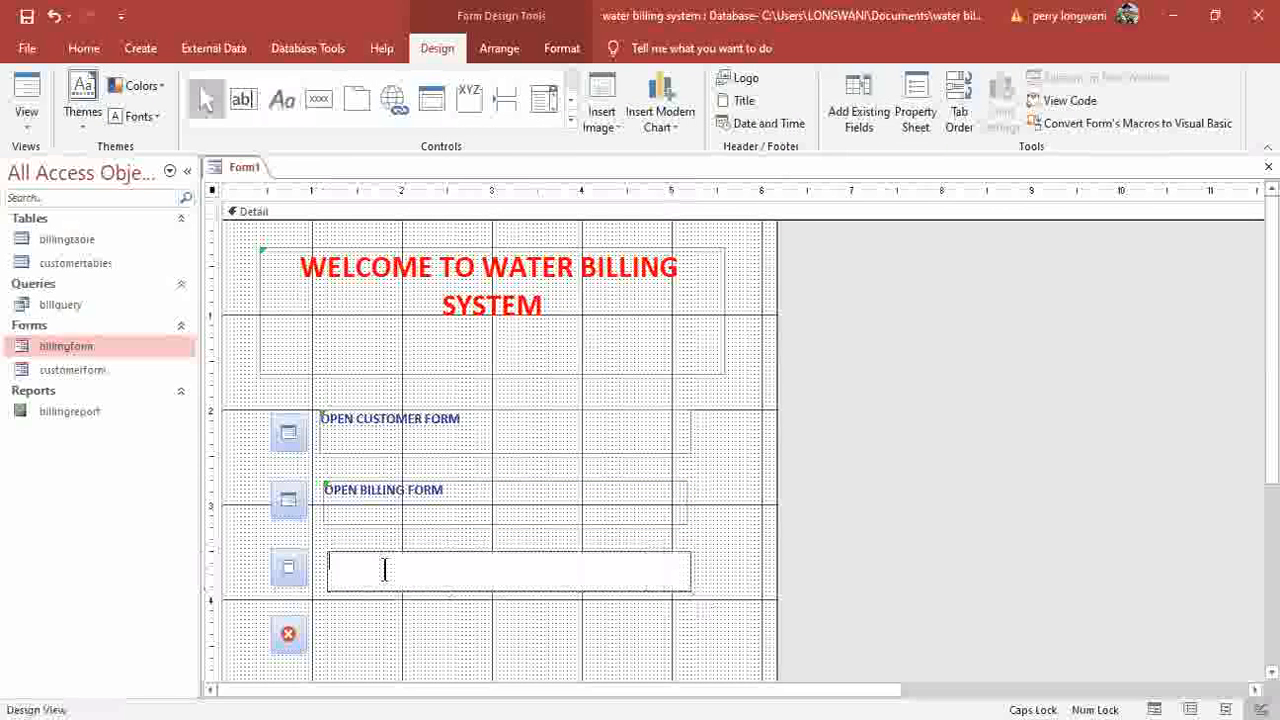
{"action": "type", "text": "OPEN B"}
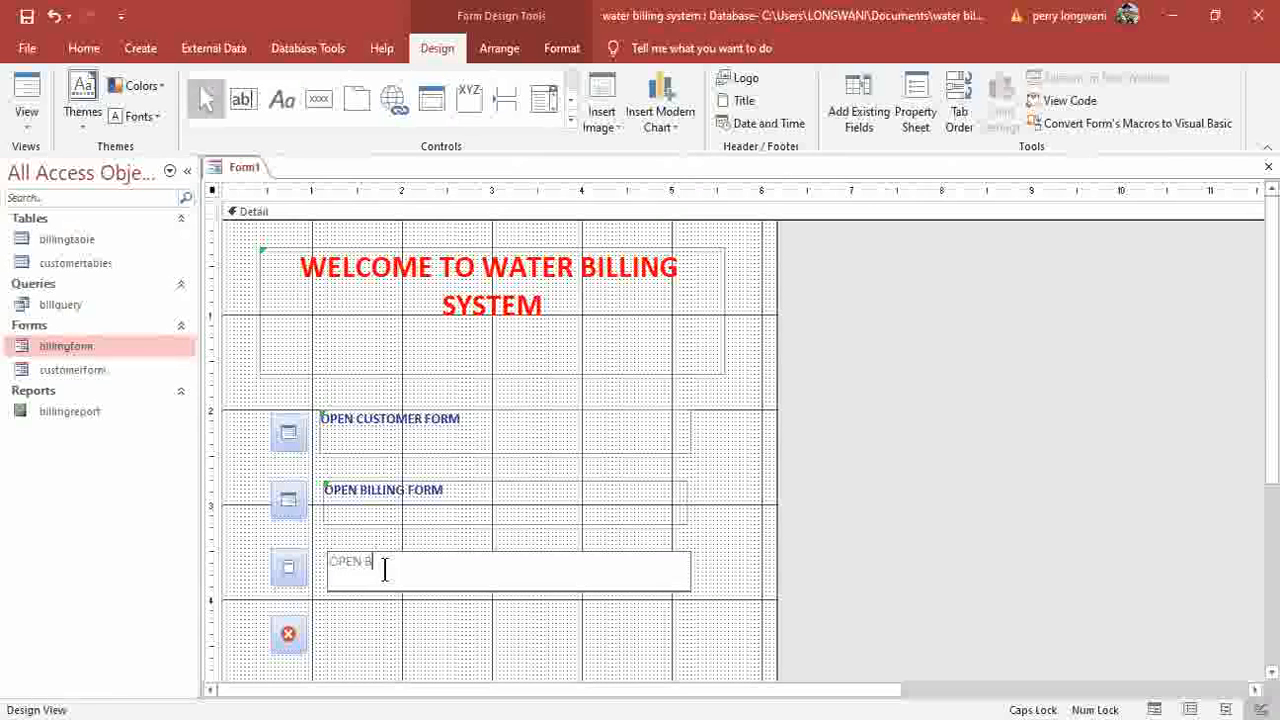
{"action": "type", "text": "ILLING"}
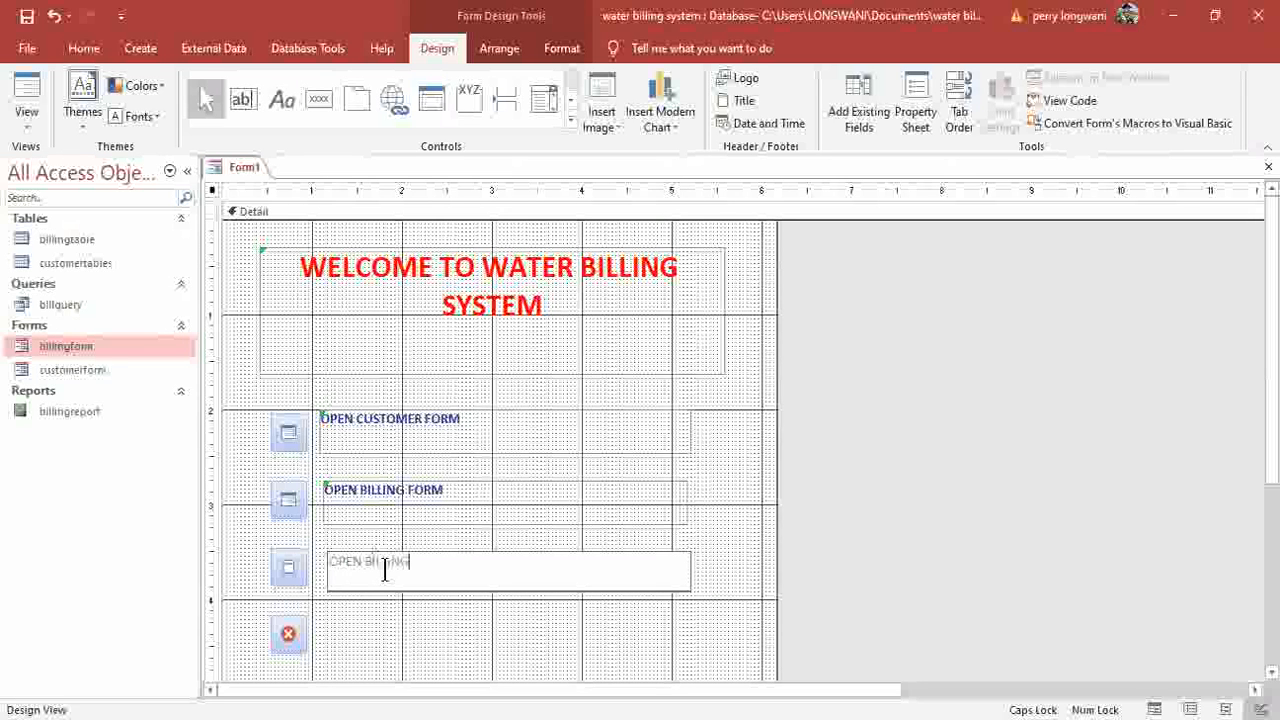
{"action": "type", "text": " REPORT"}
{"action": "left_click_drag", "start_coordinate": [458, 565], "coordinate": [314, 550]}
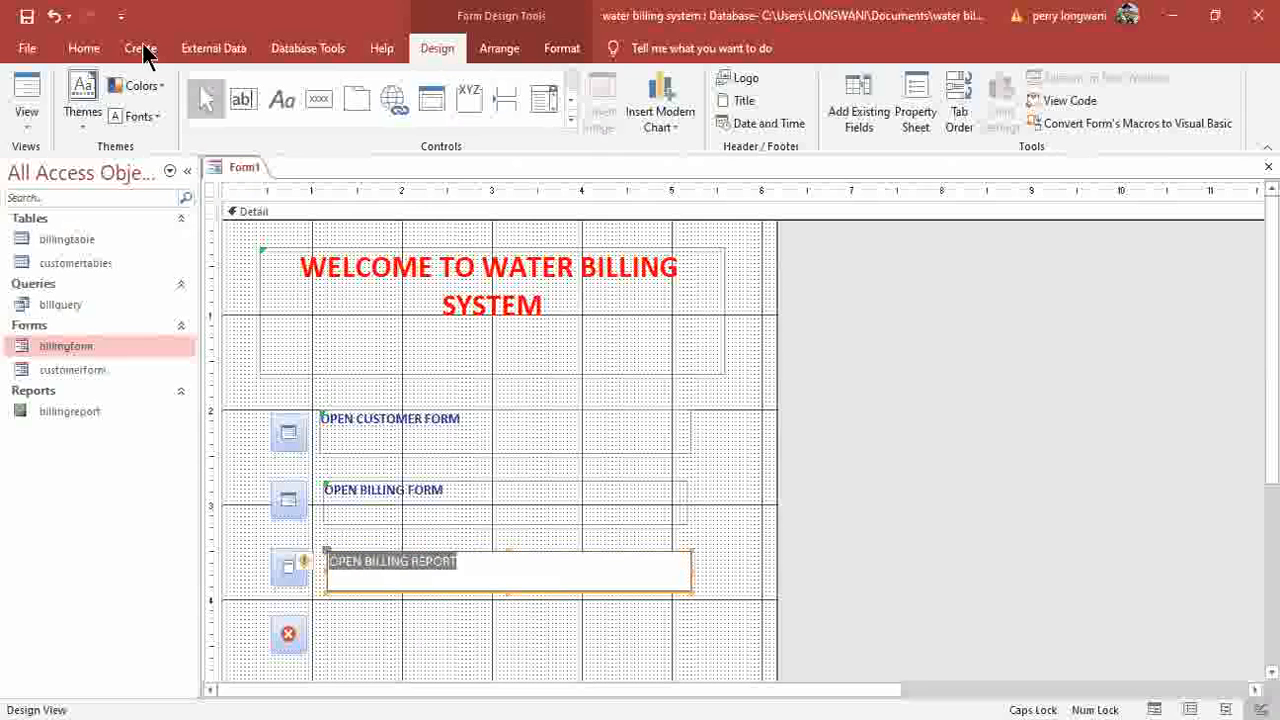
{"action": "left_click", "coordinate": [84, 49]}
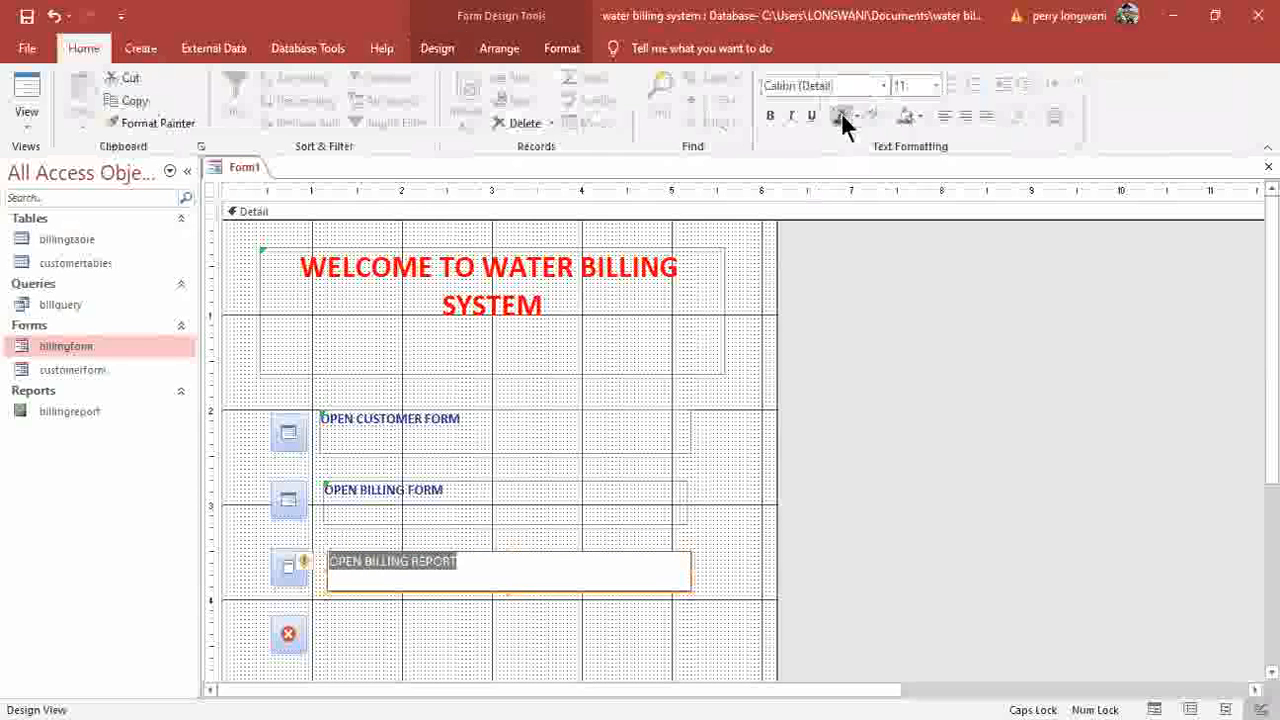
{"action": "left_click", "coordinate": [772, 116]}
{"action": "left_click", "coordinate": [363, 638]}
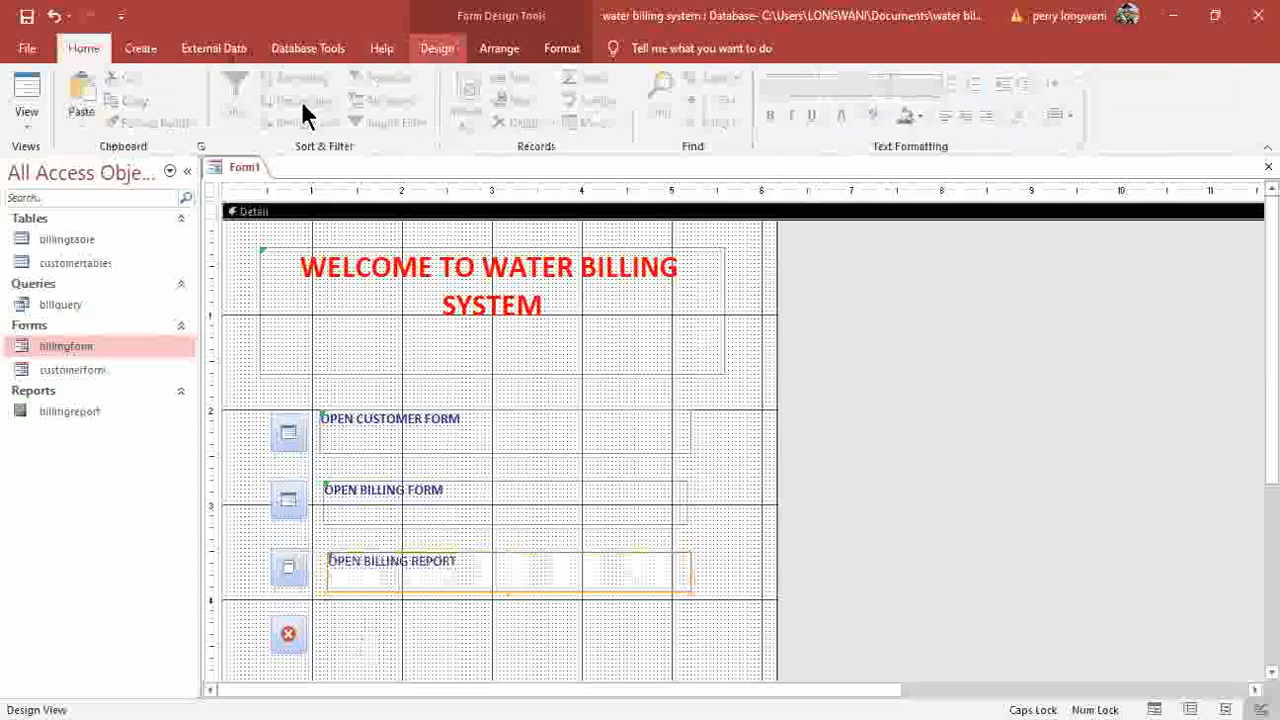
{"action": "left_click", "coordinate": [437, 48]}
{"action": "left_click", "coordinate": [282, 99]}
{"action": "scroll", "coordinate": [371, 634], "scroll_direction": "down", "scroll_amount": 2}
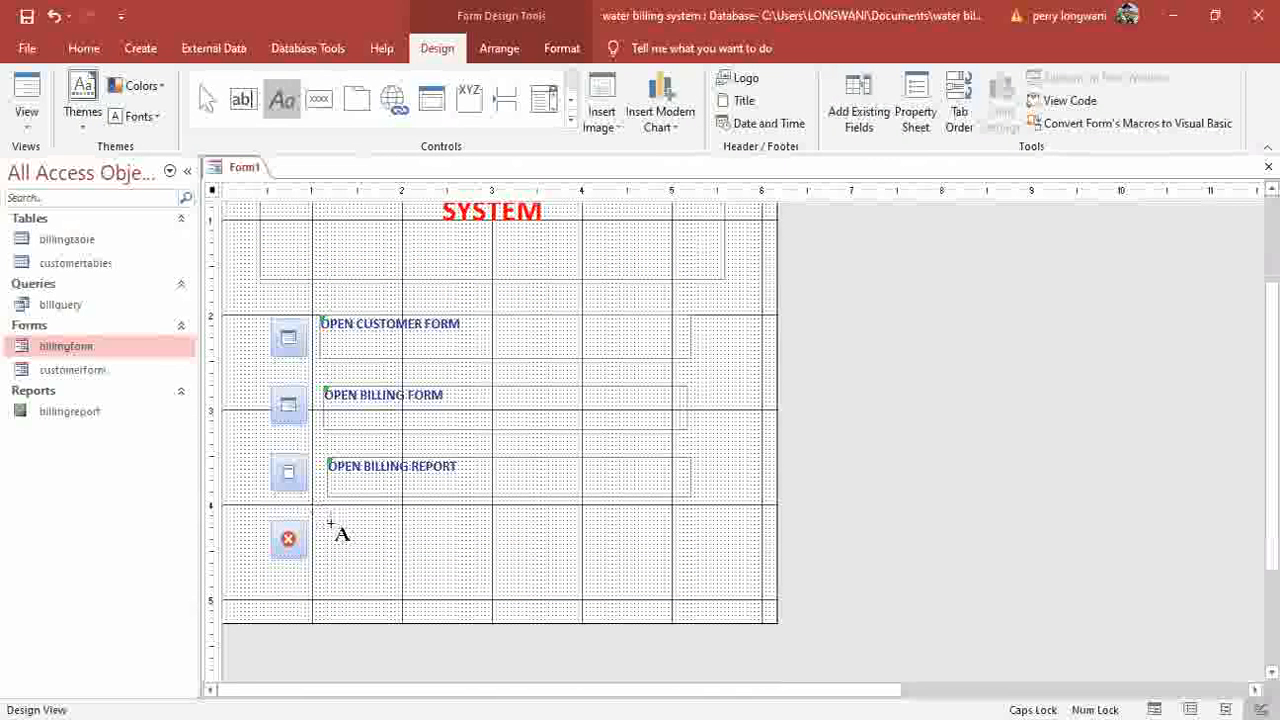
Add a bold red 'EXIT' label beside the stop button, then select all four captions.
{"action": "left_click_drag", "start_coordinate": [330, 522], "coordinate": [683, 560]}
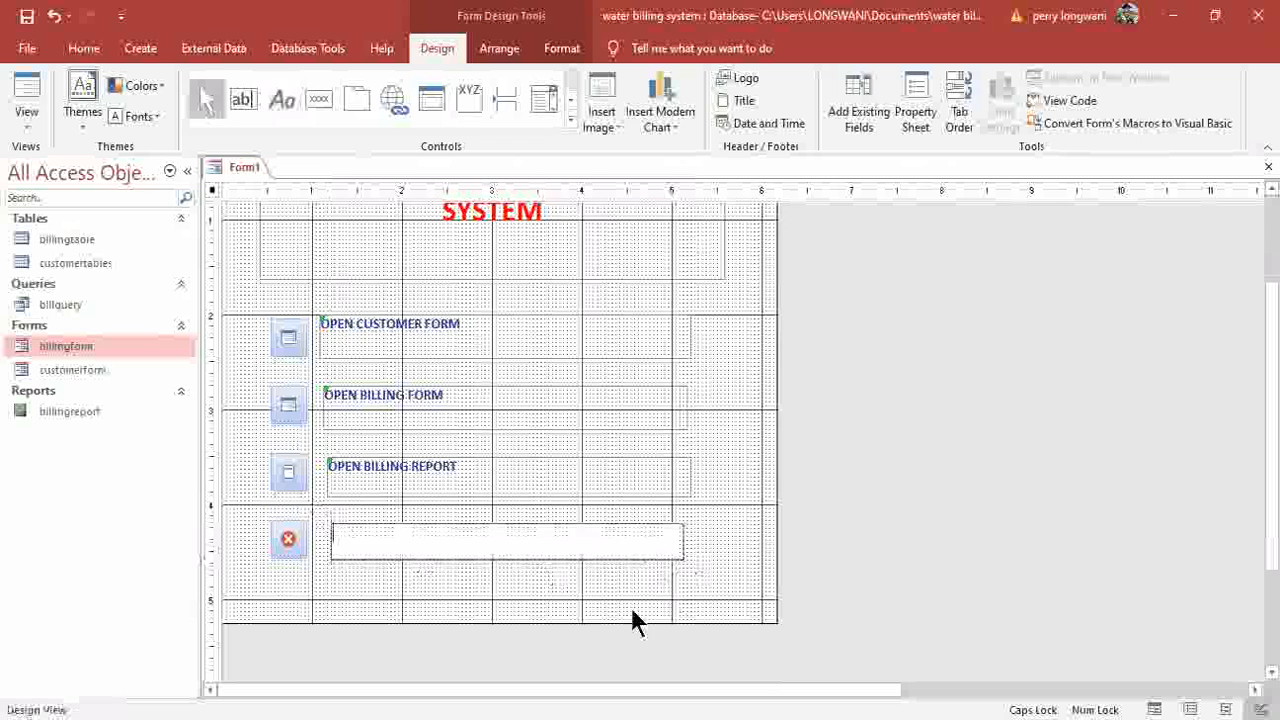
{"action": "type", "text": "EXIT"}
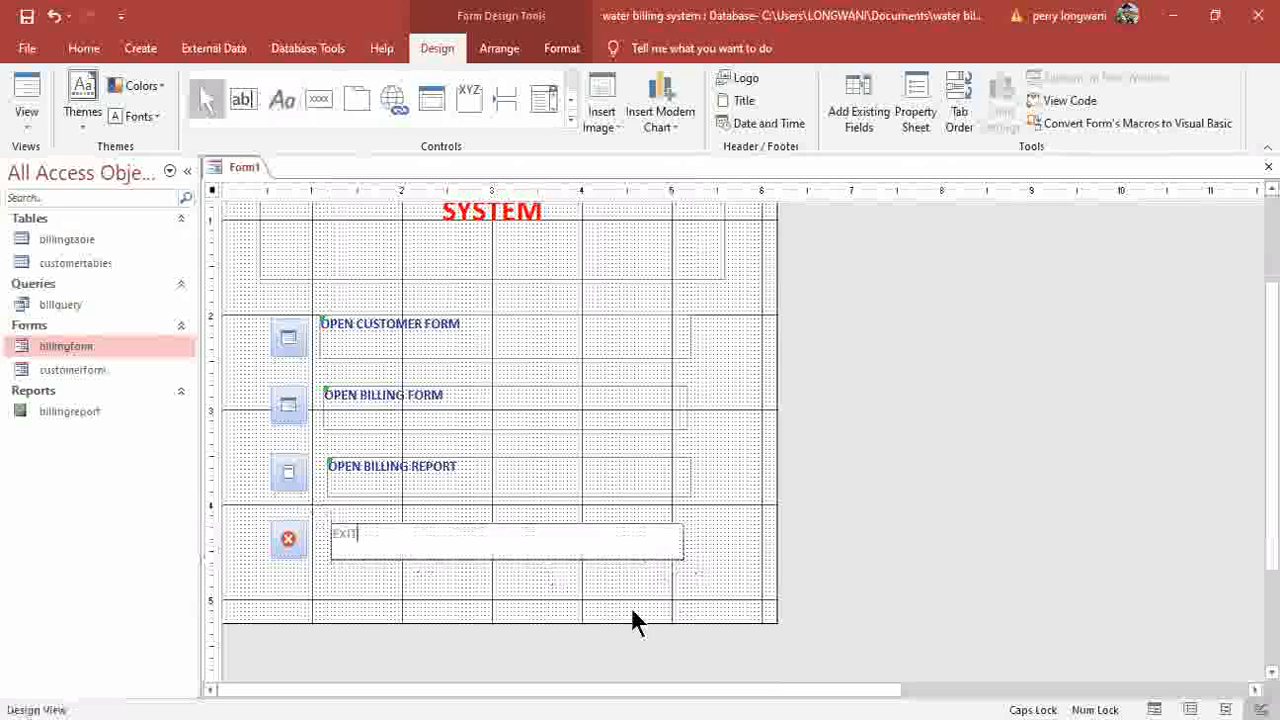
{"action": "key", "text": "Return"}
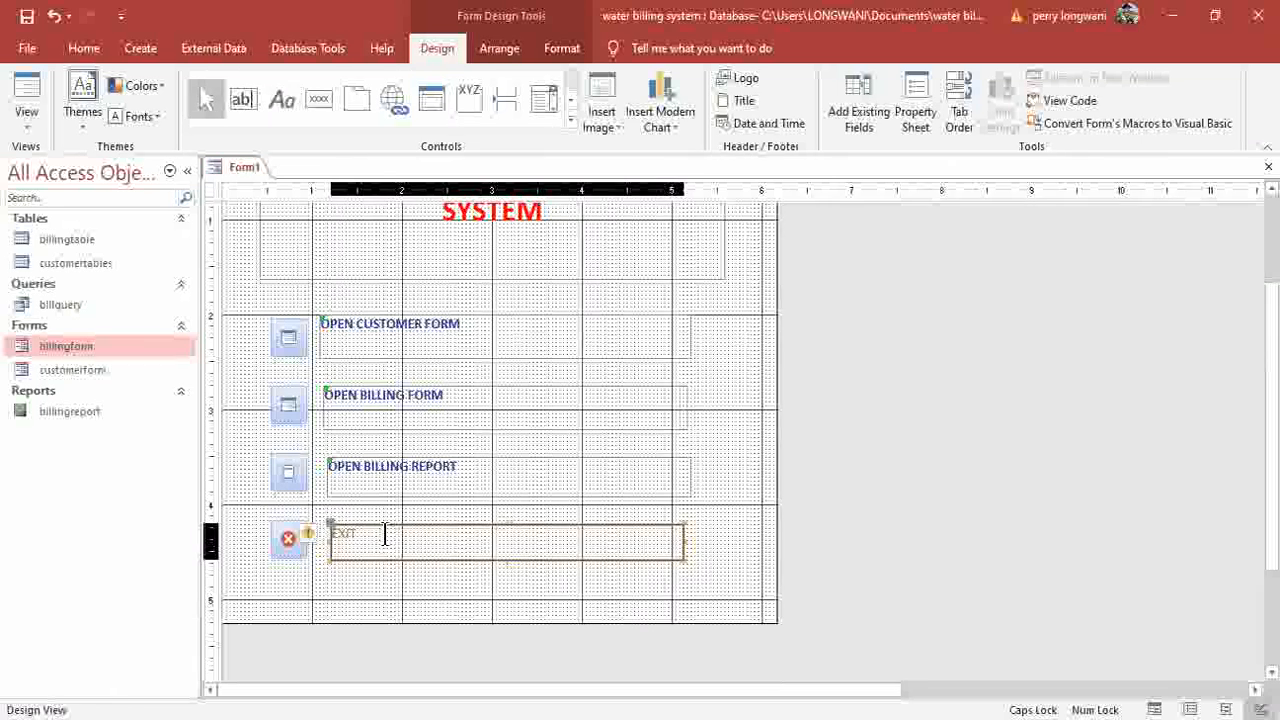
{"action": "left_click_drag", "start_coordinate": [357, 534], "coordinate": [324, 532]}
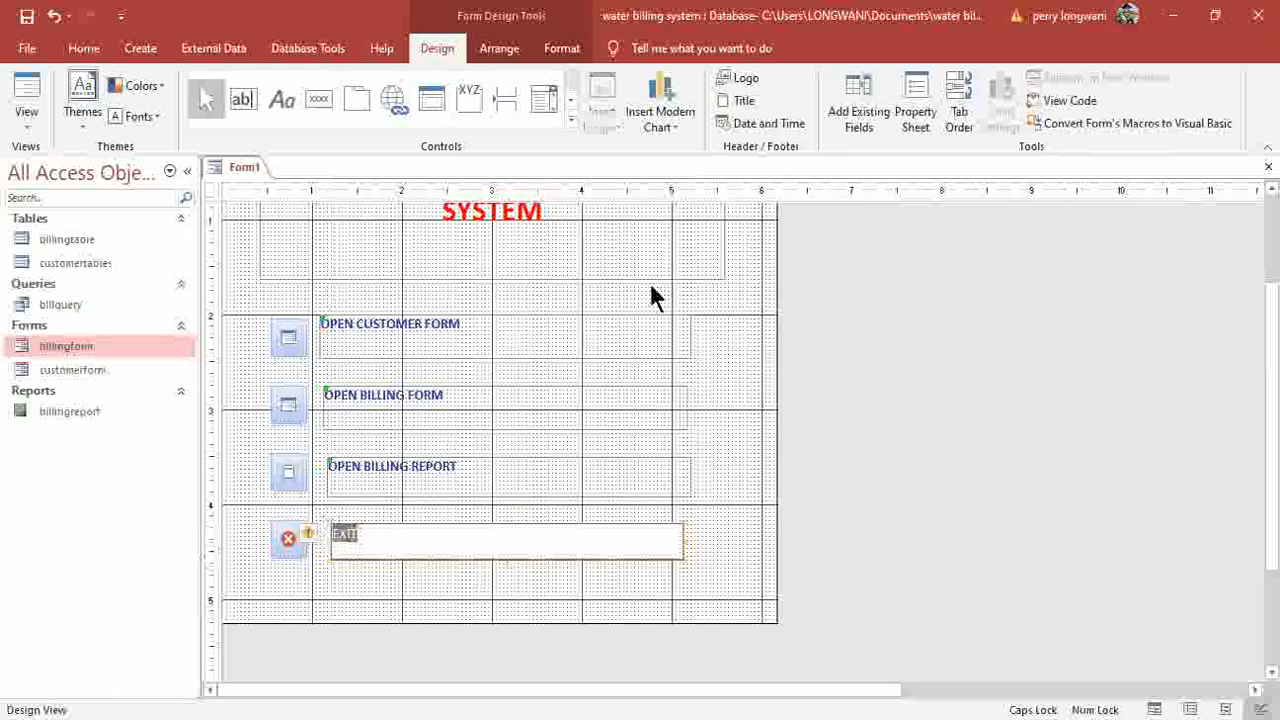
{"action": "left_click", "coordinate": [86, 58]}
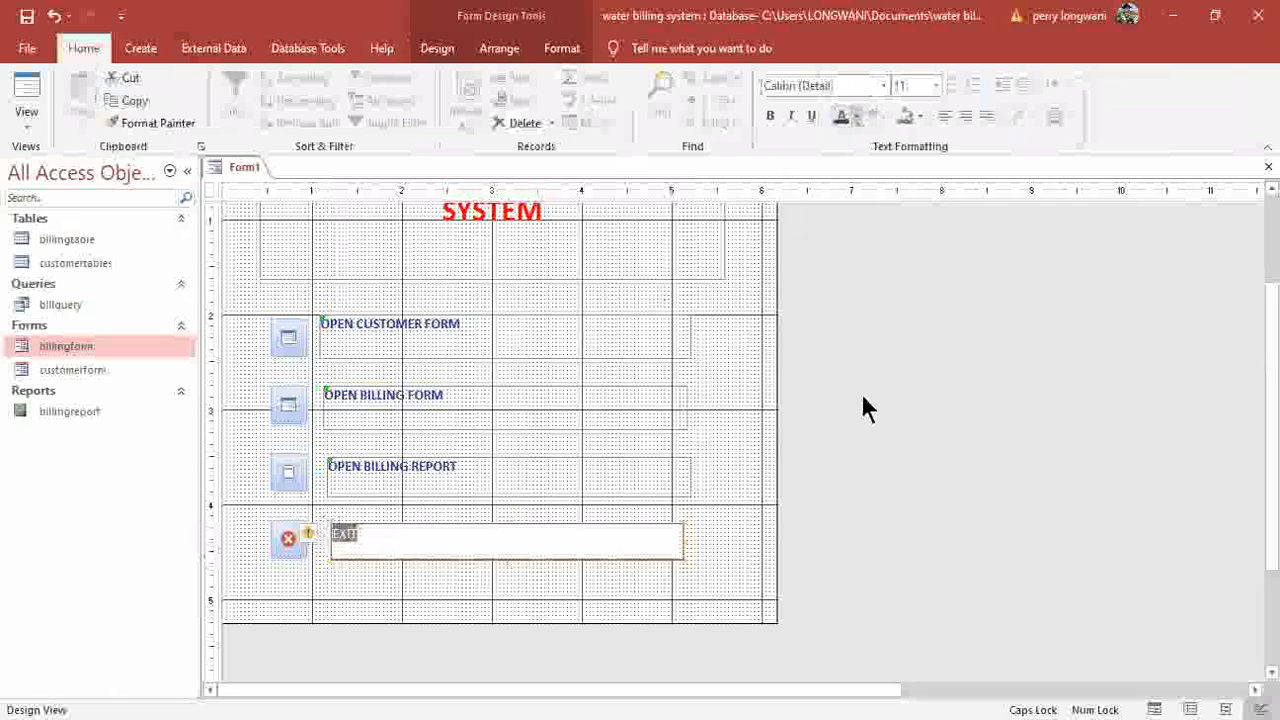
{"action": "key", "text": "Return"}
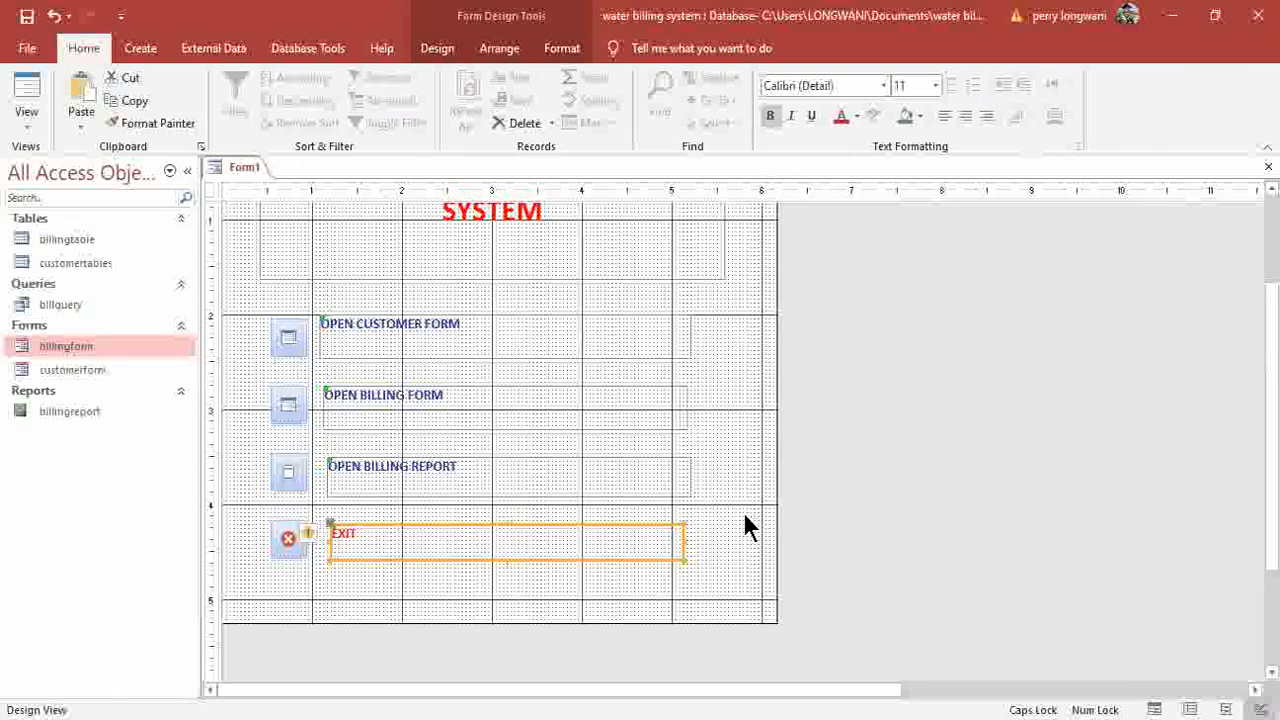
{"action": "left_click", "coordinate": [531, 601]}
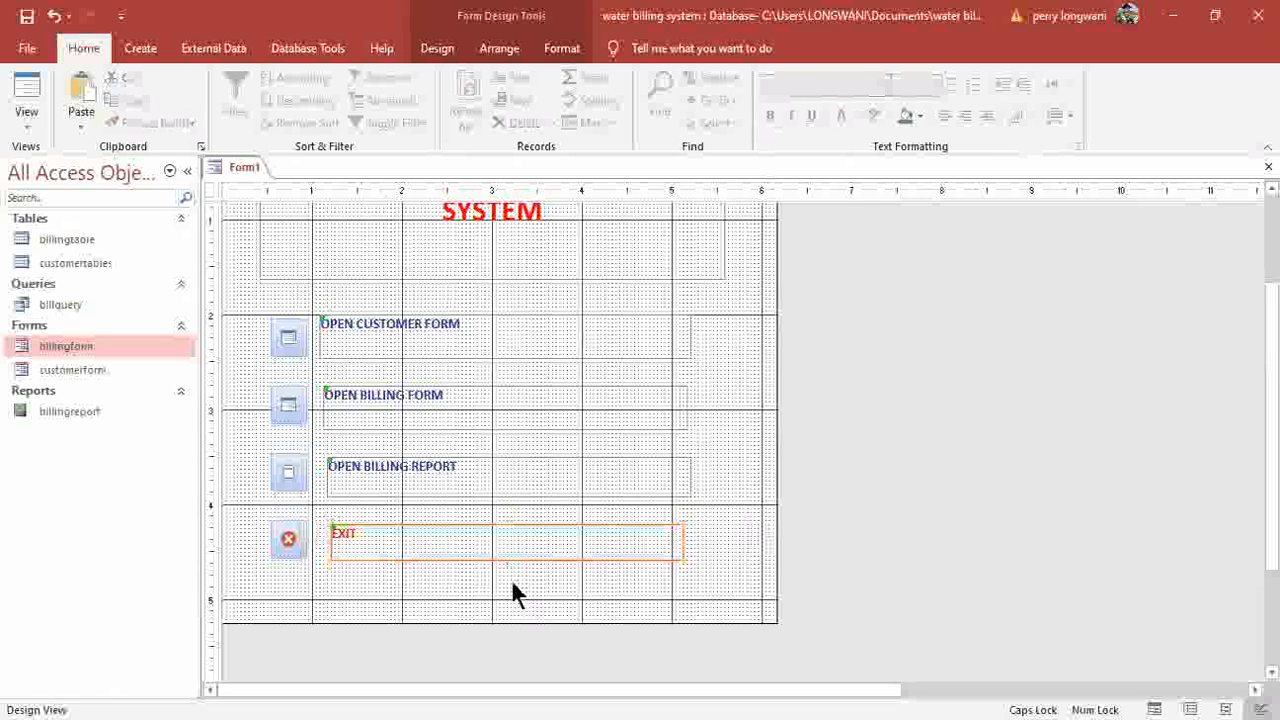
{"action": "left_click_drag", "start_coordinate": [480, 310], "coordinate": [479, 303]}
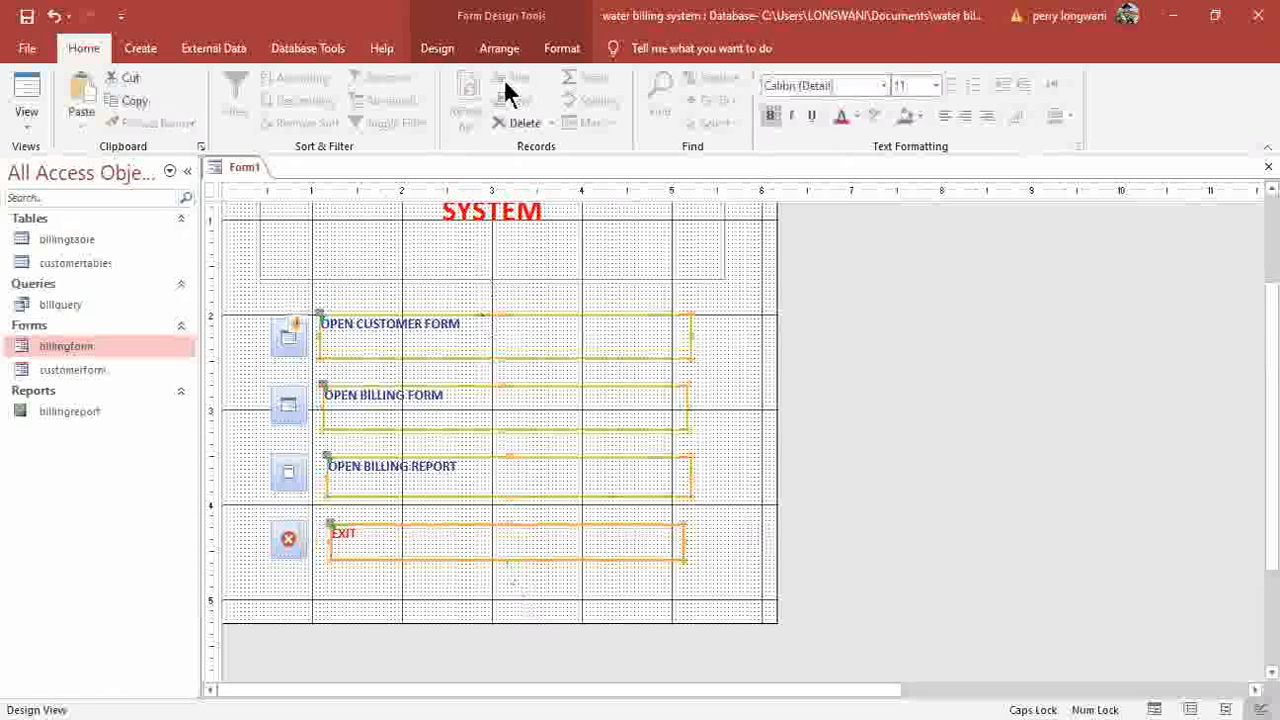
Left-align the four button captions and give them equal vertical spacing.
{"action": "left_click", "coordinate": [500, 50]}
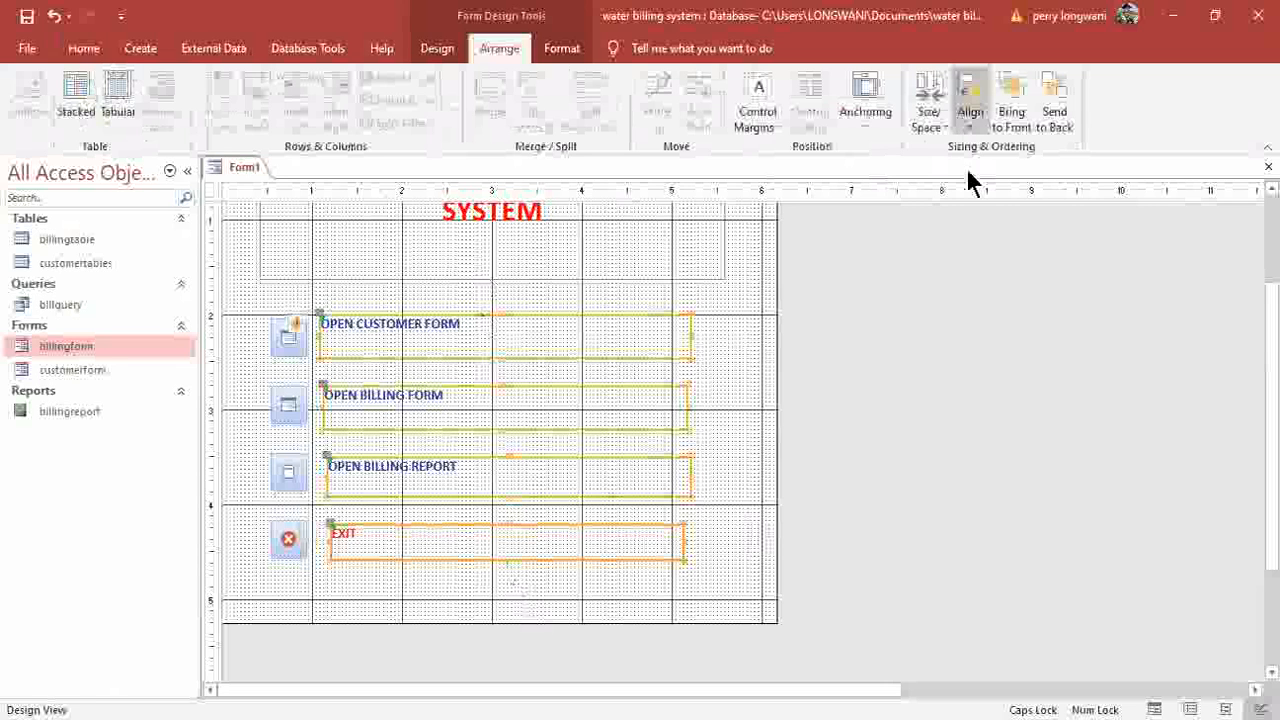
{"action": "left_click", "coordinate": [972, 205]}
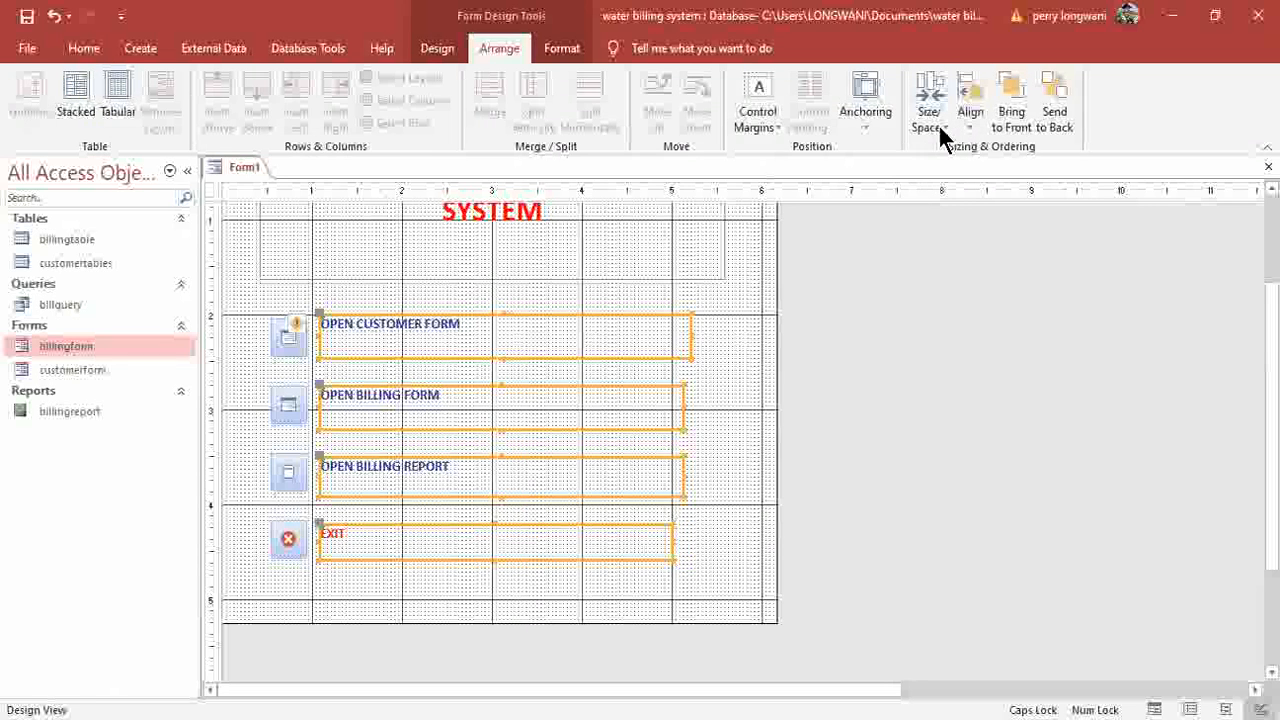
{"action": "left_click", "coordinate": [929, 115]}
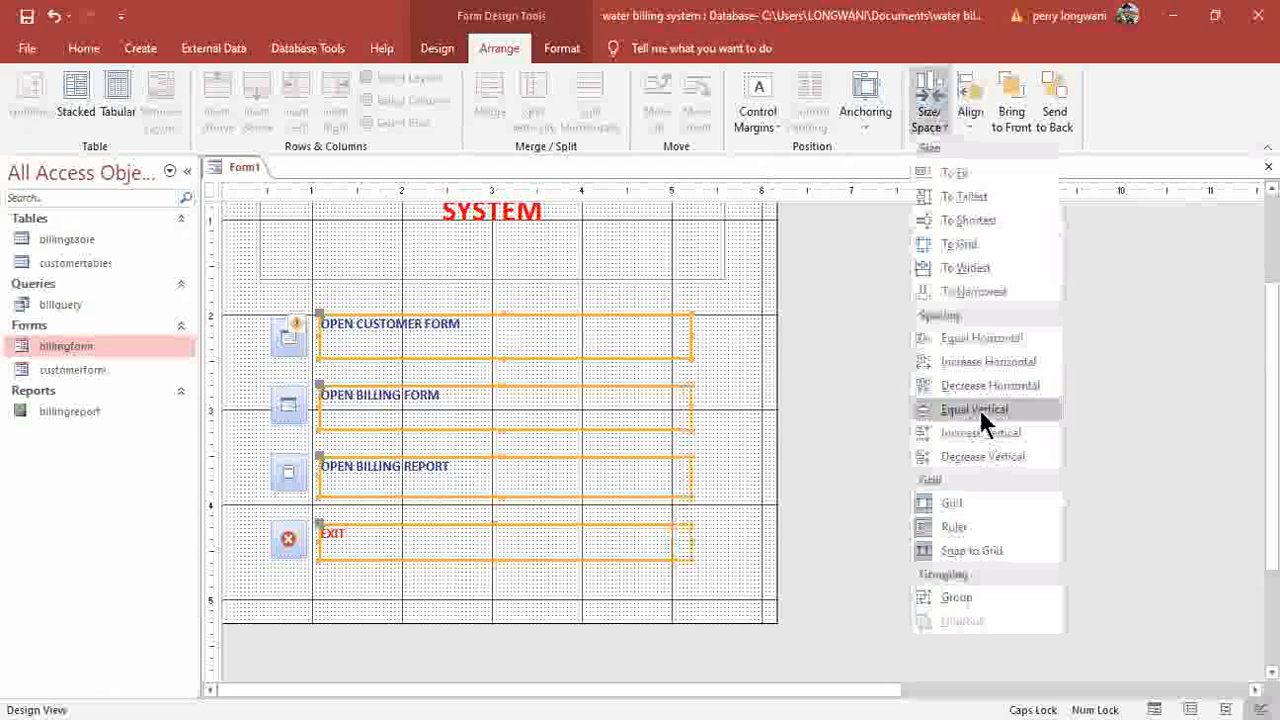
{"action": "left_click", "coordinate": [763, 453]}
{"action": "scroll", "coordinate": [768, 445], "scroll_direction": "up", "scroll_amount": 2}
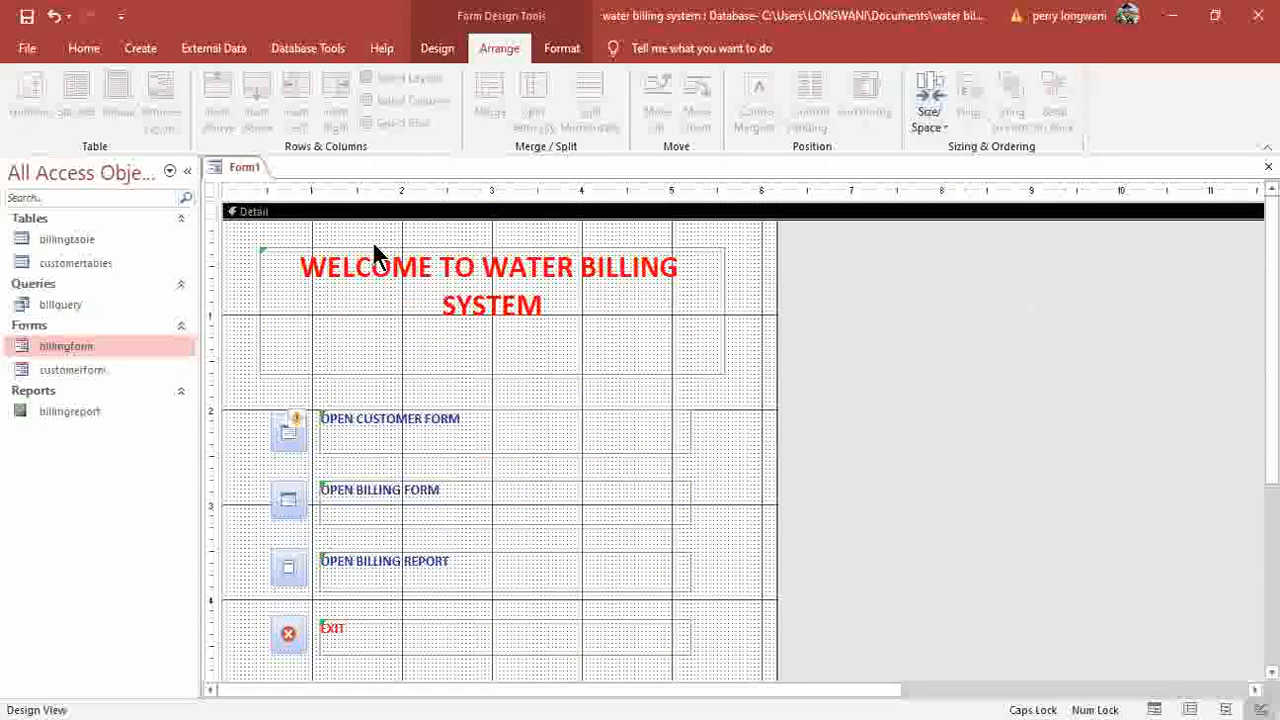
Save the switchboard form under the name 'welcomepage'.
{"action": "left_click", "coordinate": [27, 16]}
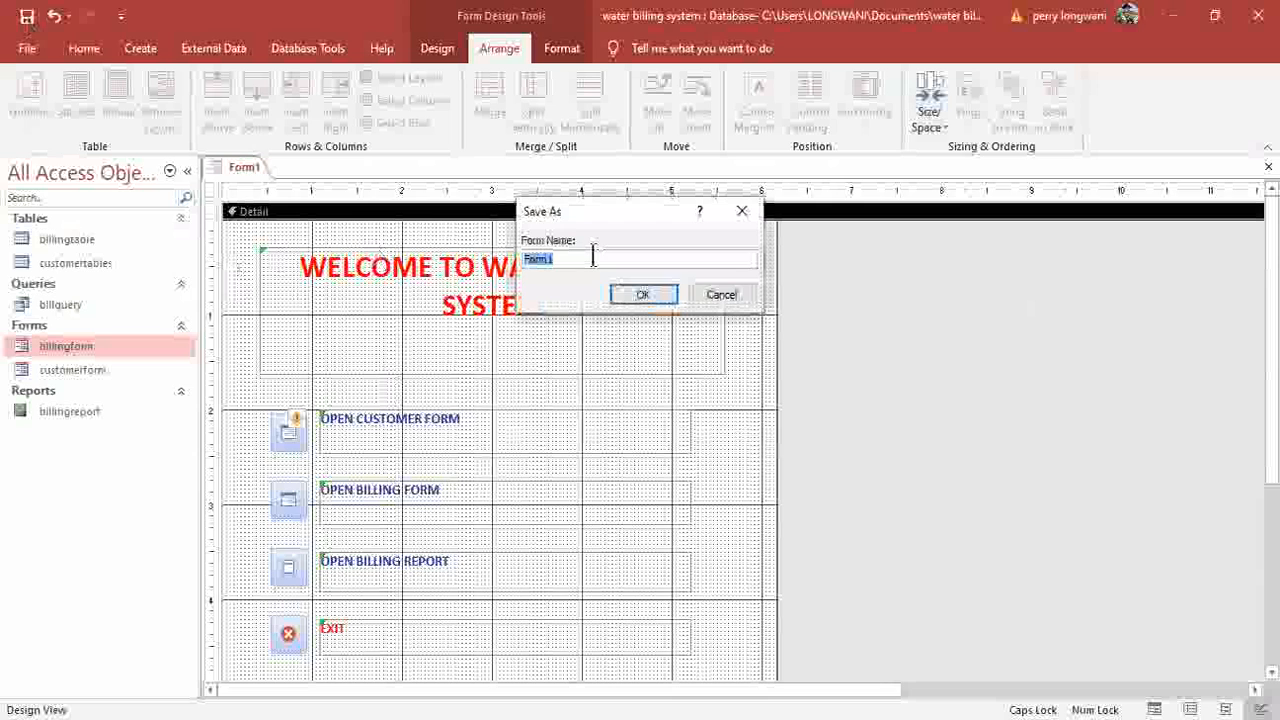
{"action": "type", "text": "WELCO"}
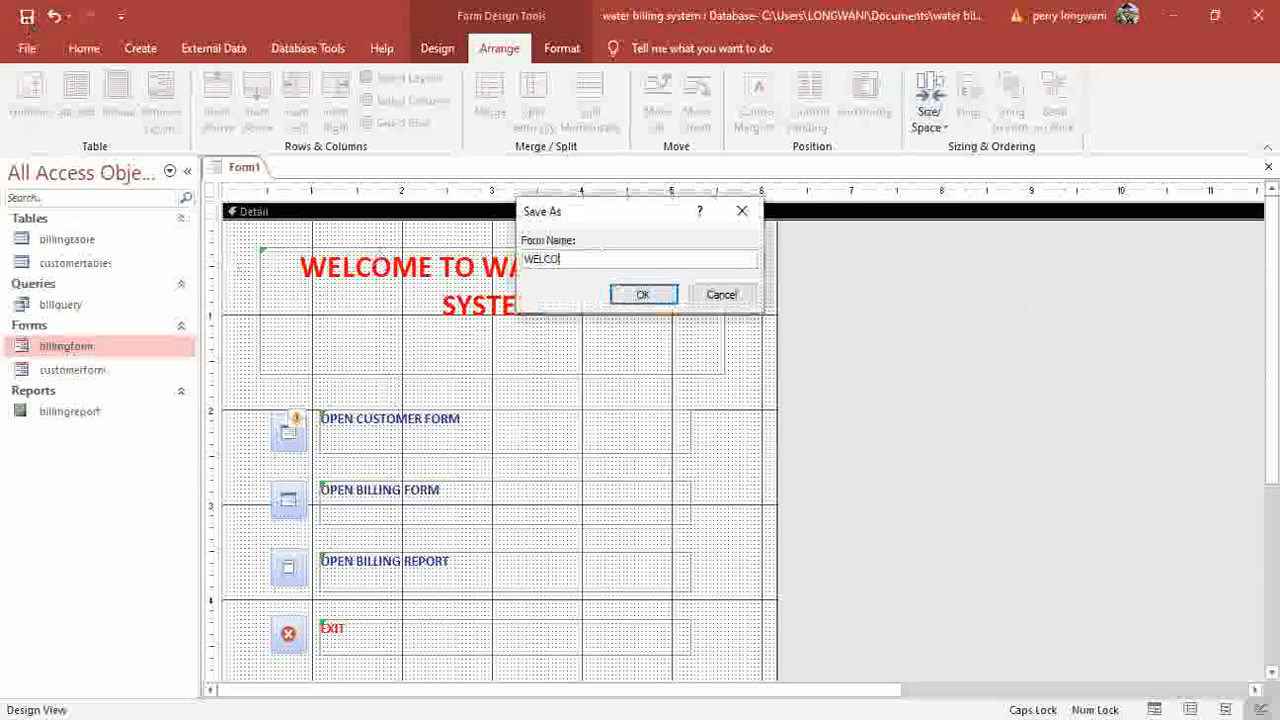
{"action": "type", "text": "ME"}
{"action": "key", "text": "BackSpace"}
{"action": "key", "text": "BackSpace"}
{"action": "key", "text": "BackSpace"}
{"action": "key", "text": "BackSpace"}
{"action": "key", "text": "BackSpace"}
{"action": "key", "text": "BackSpace"}
{"action": "key", "text": "BackSpace"}
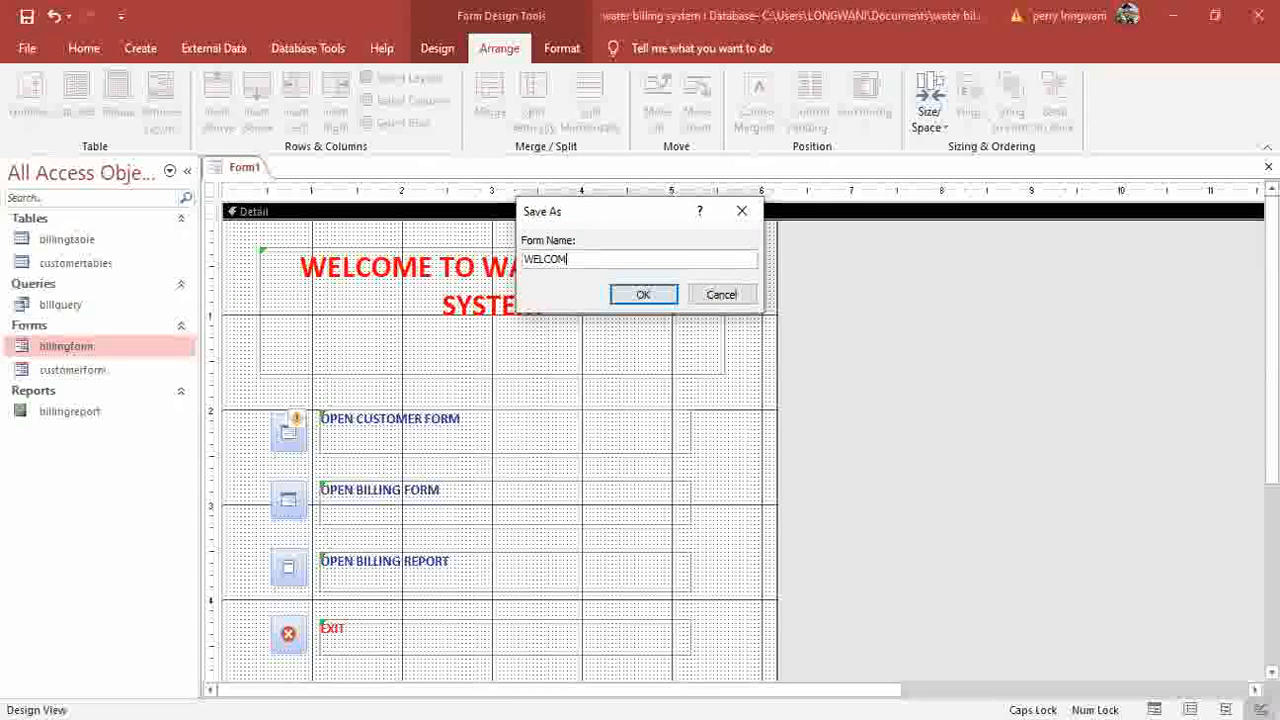
{"action": "key", "text": "Caps_Lock"}
{"action": "type", "text": "w"}
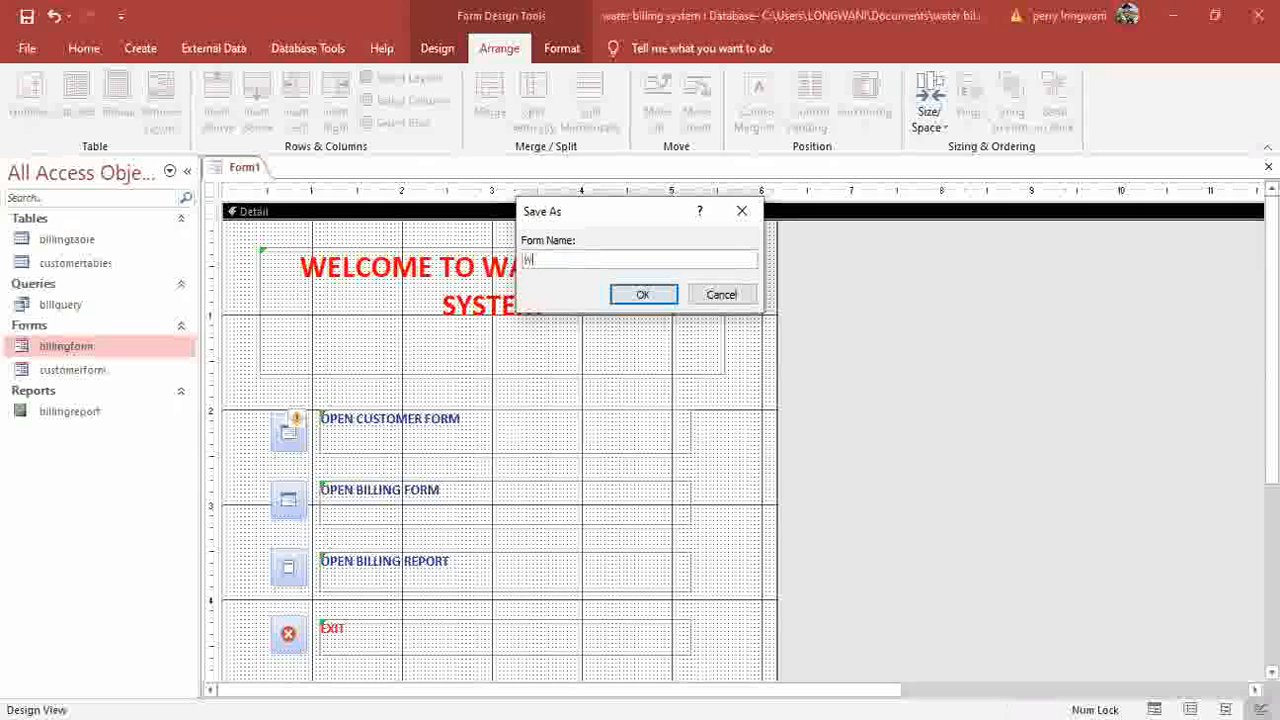
{"action": "type", "text": "elcomepage"}
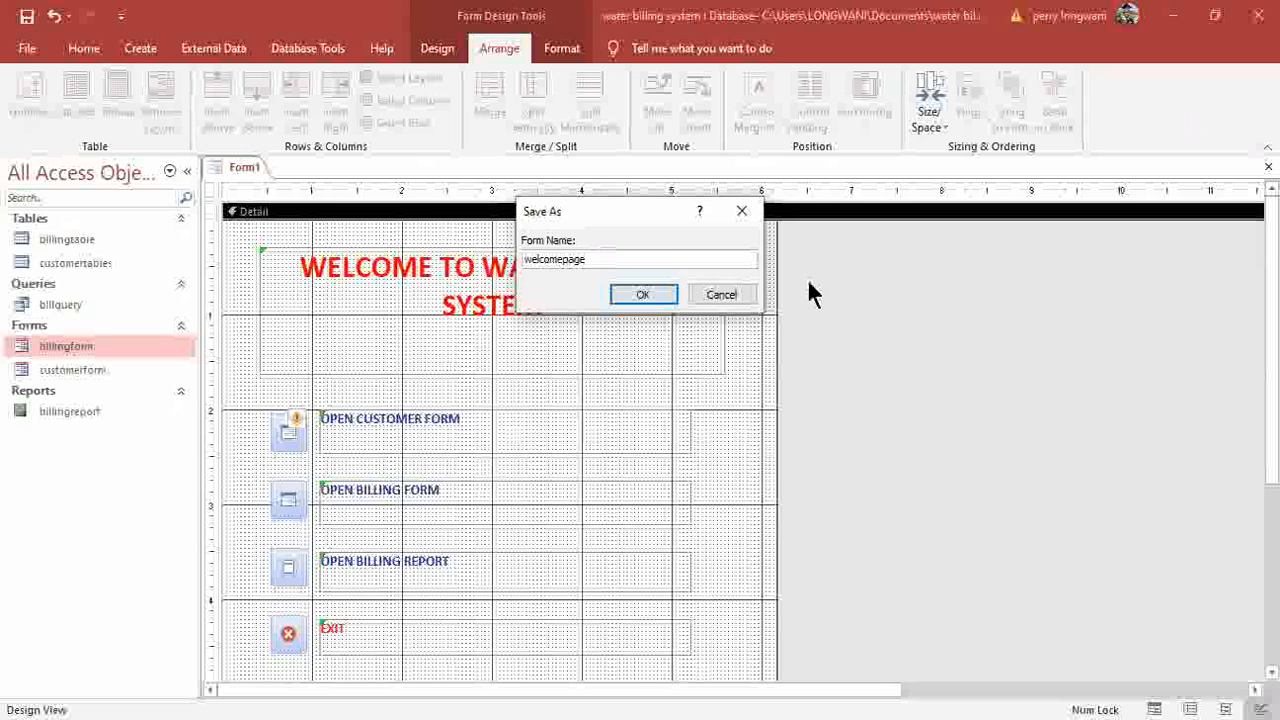
{"action": "key", "text": "Return"}
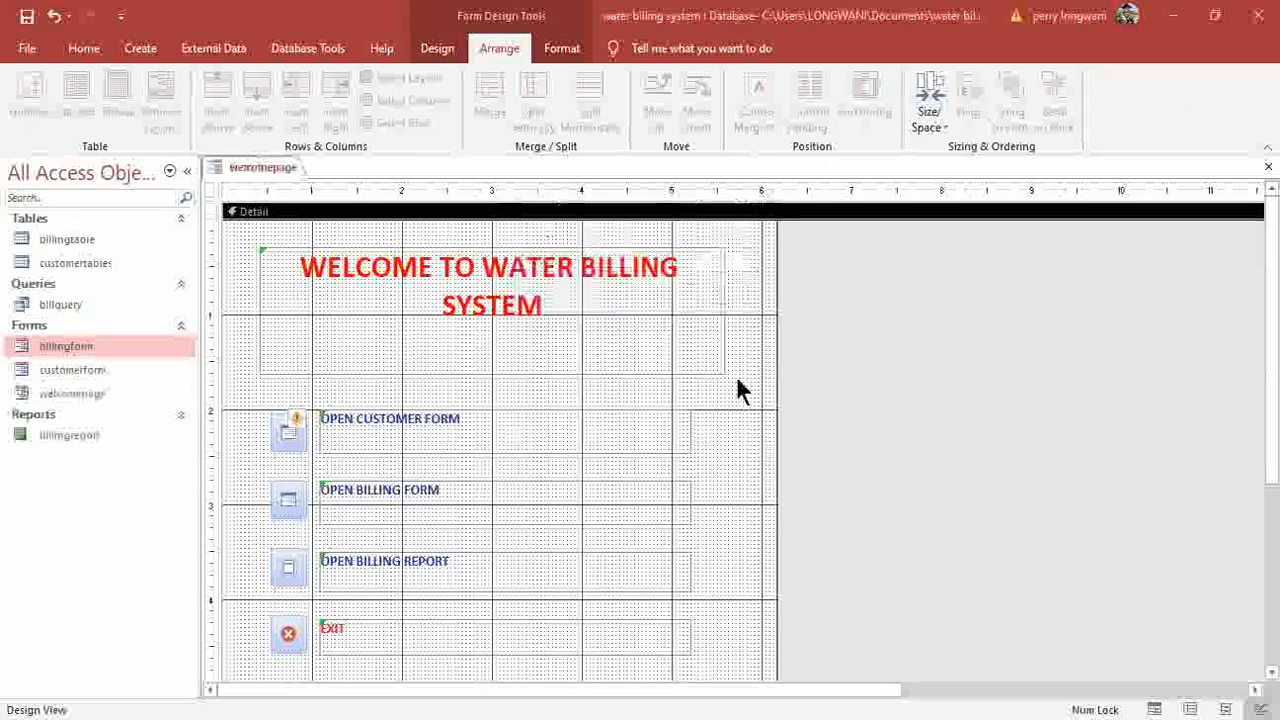
{"action": "left_click", "coordinate": [92, 47]}
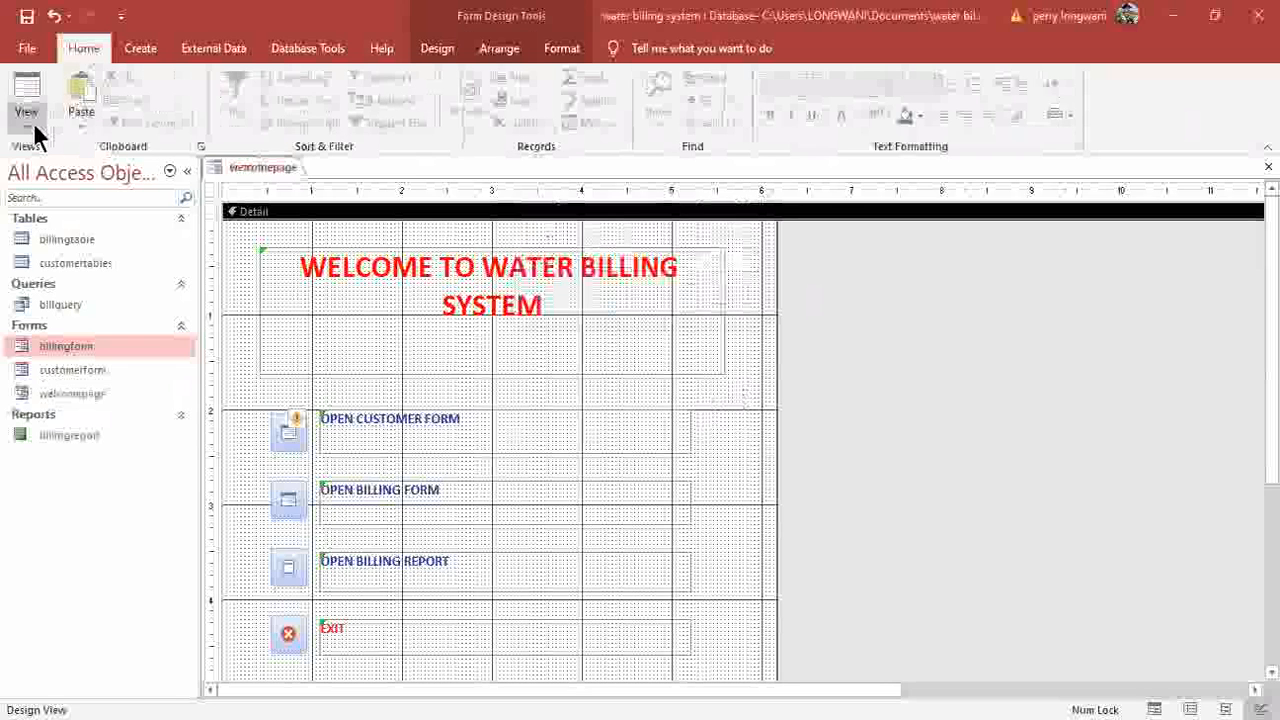
Widen the welcomepage form and shift the title and buttons toward its centre, then preview it.
{"action": "left_click", "coordinate": [30, 118]}
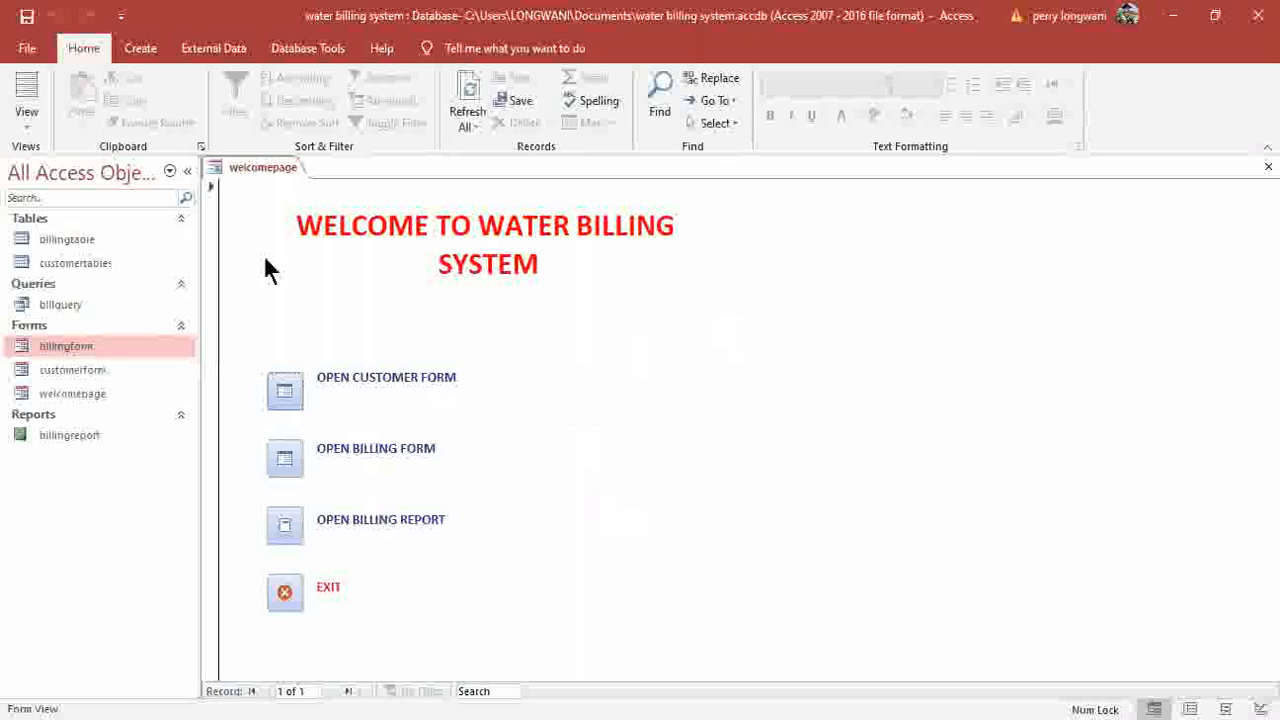
{"action": "left_click", "coordinate": [32, 129]}
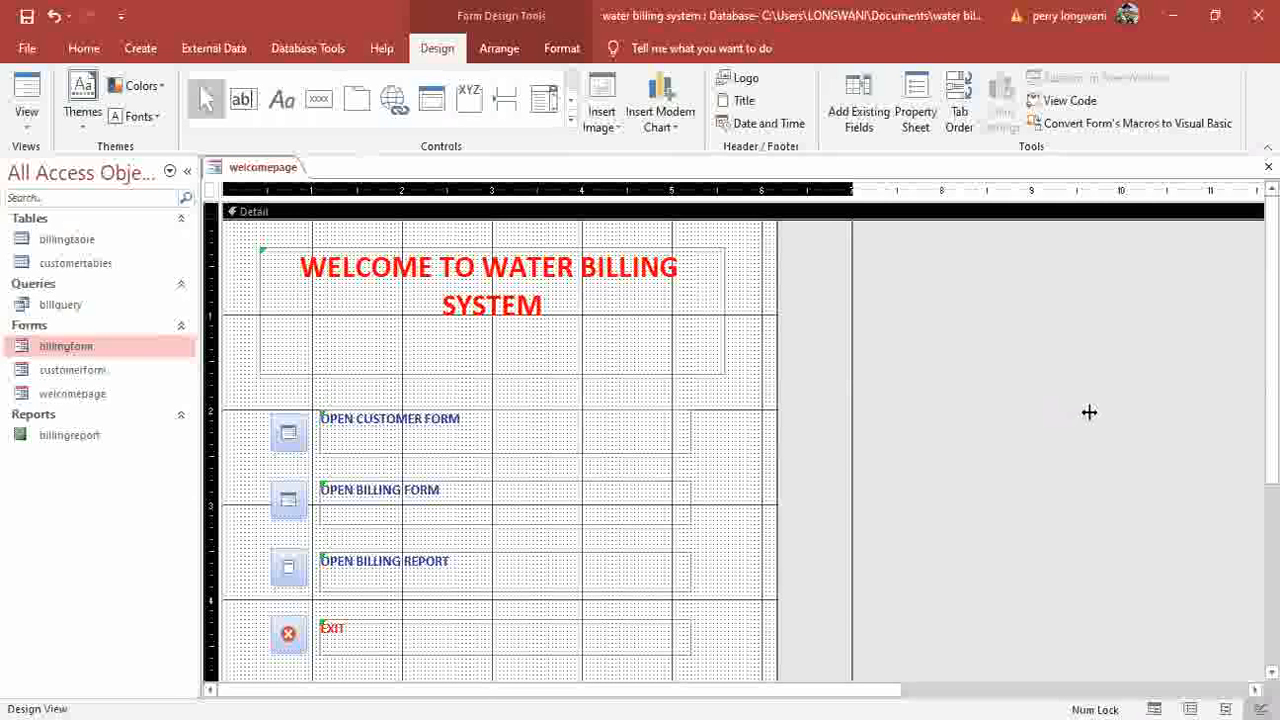
{"action": "left_click_drag", "start_coordinate": [1089, 412], "coordinate": [1089, 455]}
{"action": "left_click_drag", "start_coordinate": [803, 278], "coordinate": [287, 654]}
{"action": "left_click_drag", "start_coordinate": [378, 404], "coordinate": [605, 392]}
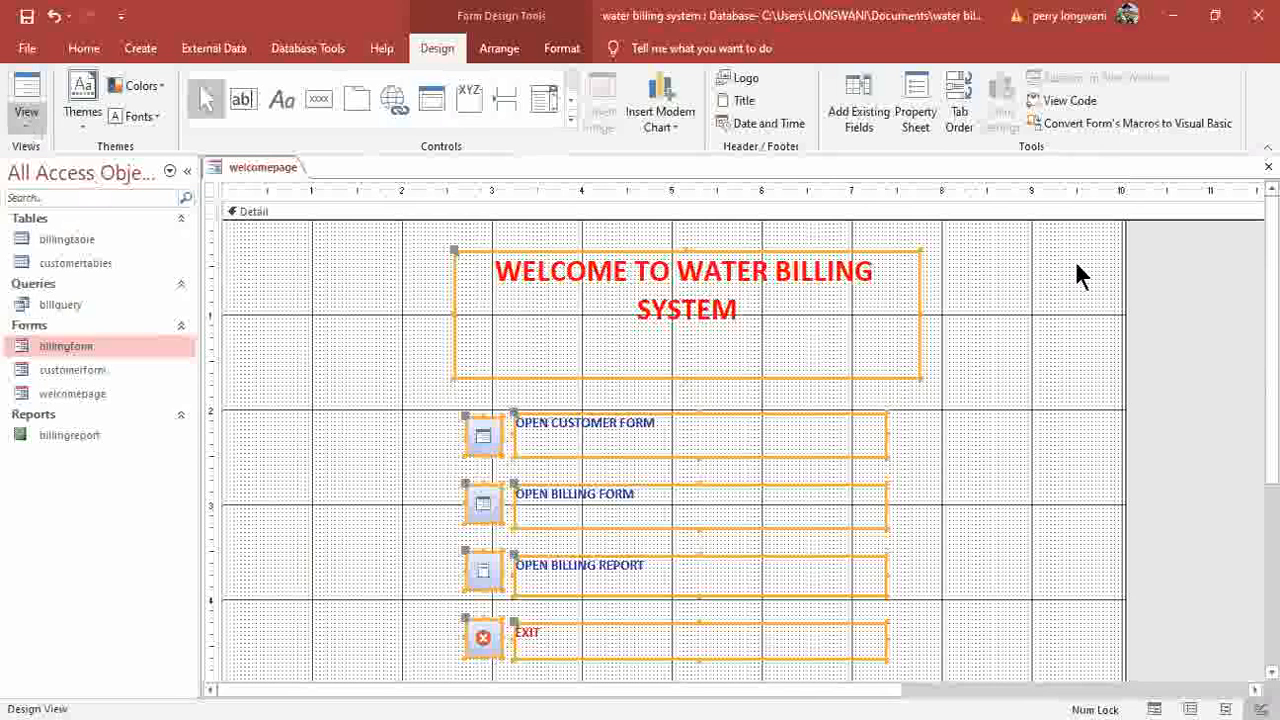
{"action": "key", "text": "F5"}
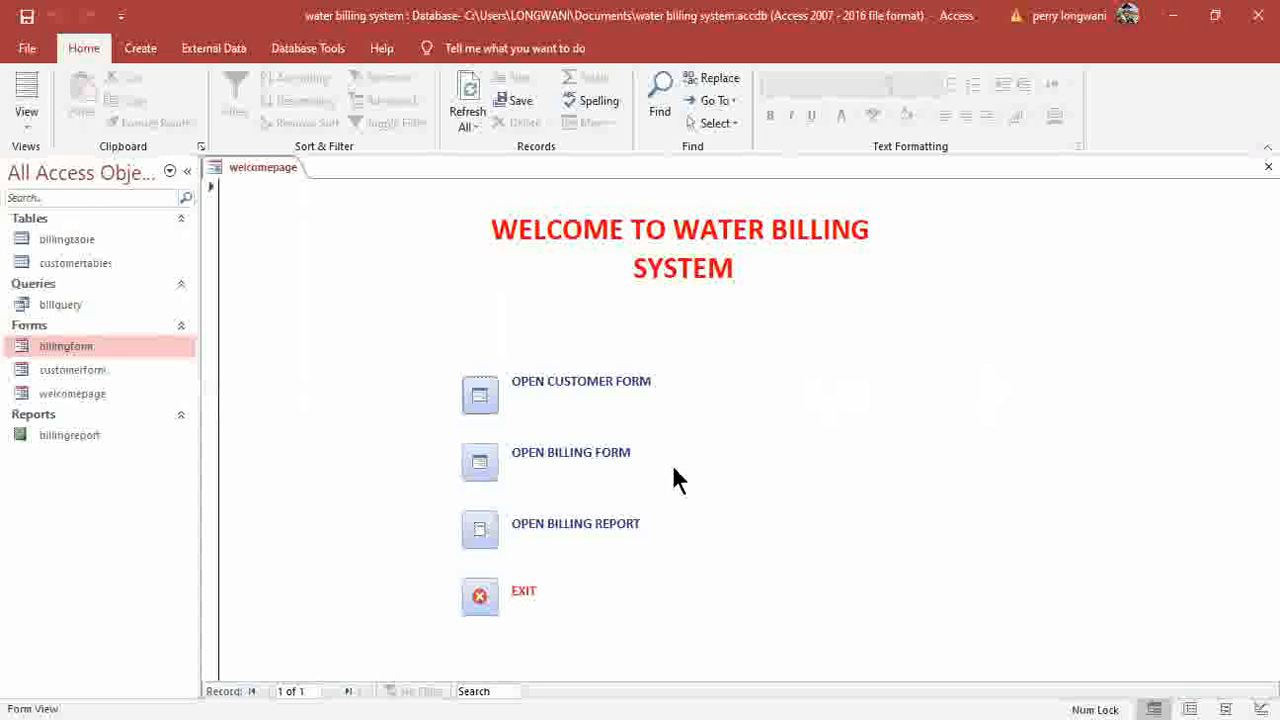
Test the customer form, billing form and billing report buttons, closing each one opened.
{"action": "left_click", "coordinate": [487, 406]}
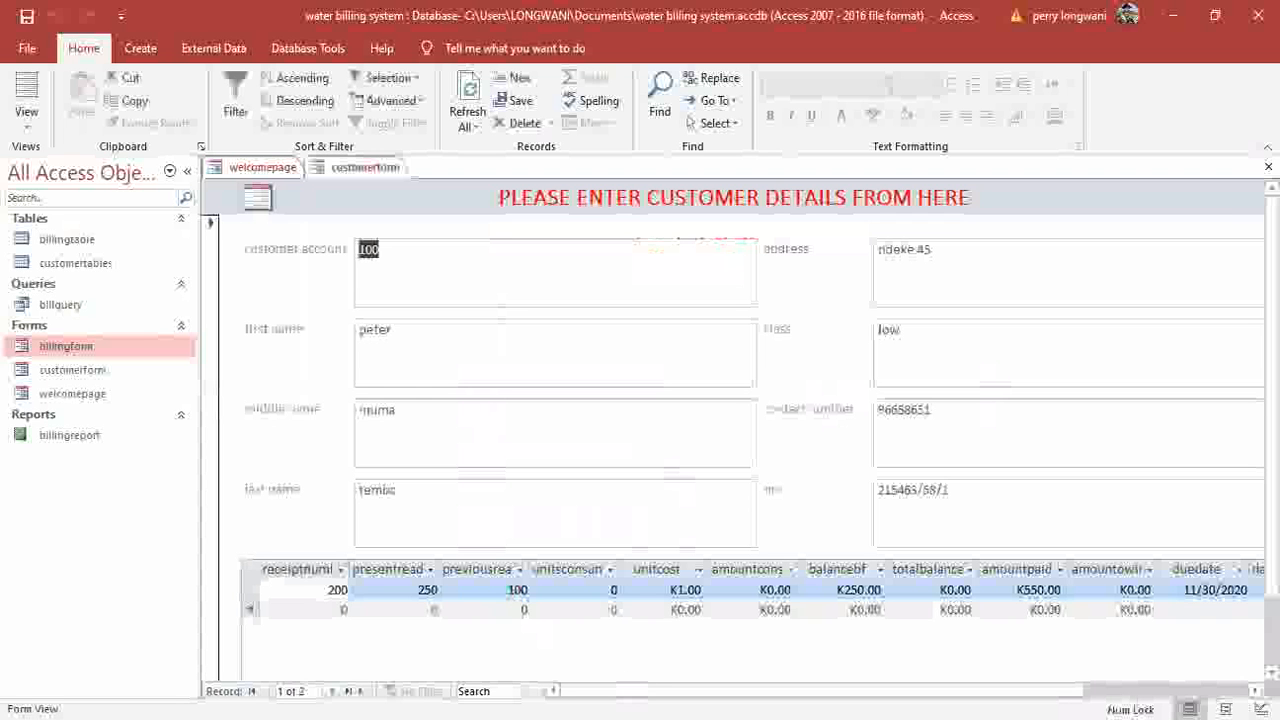
{"action": "left_click_drag", "start_coordinate": [700, 691], "coordinate": [836, 688]}
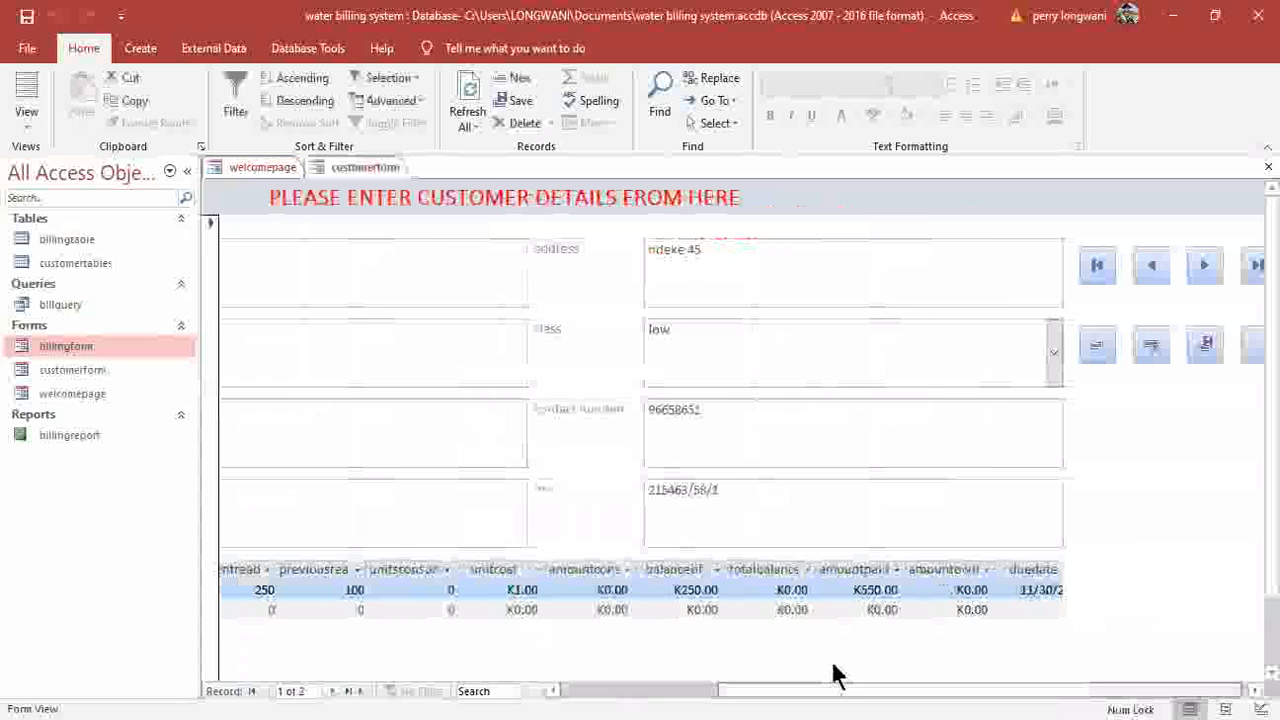
{"action": "left_click", "coordinate": [1176, 345]}
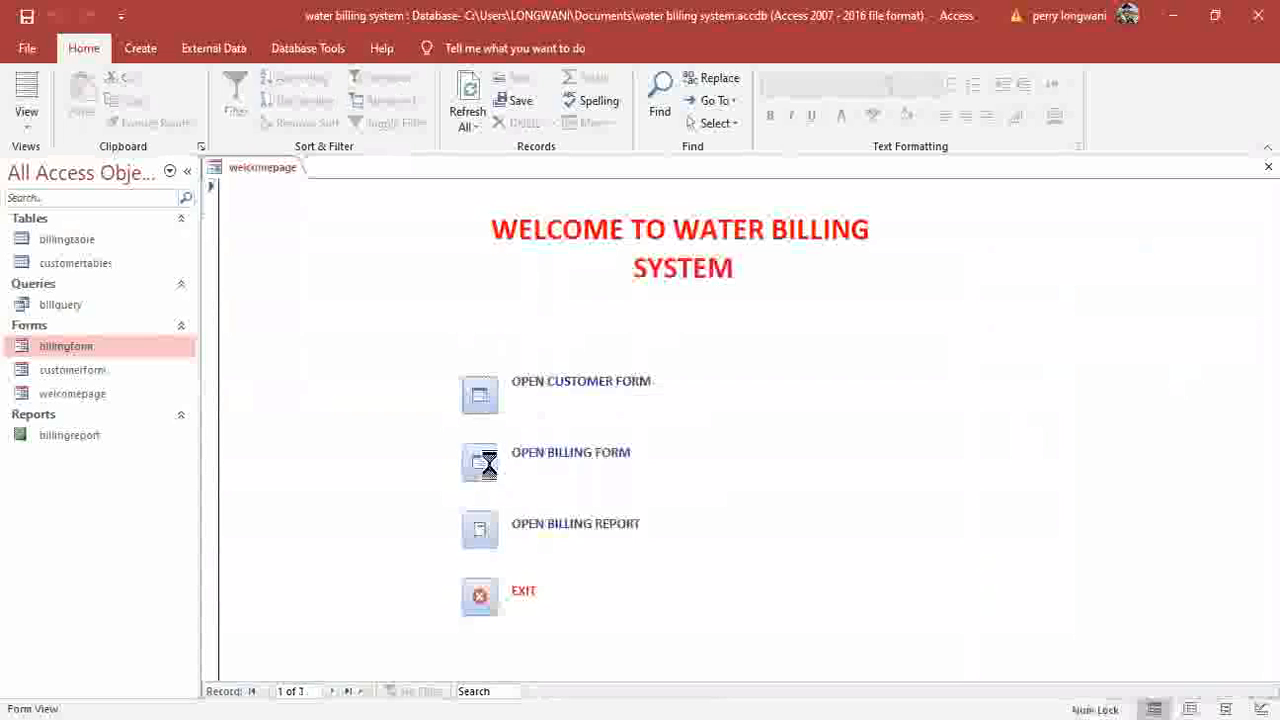
{"action": "left_click", "coordinate": [489, 459]}
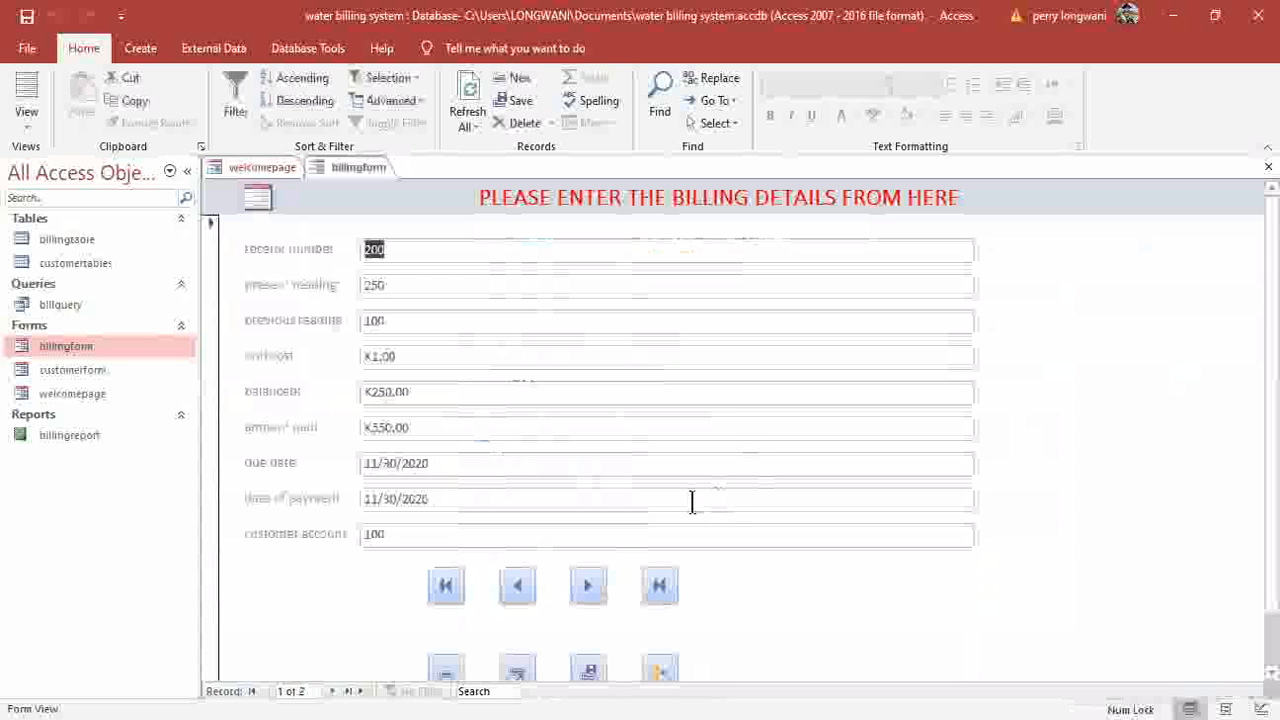
{"action": "left_click", "coordinate": [664, 676]}
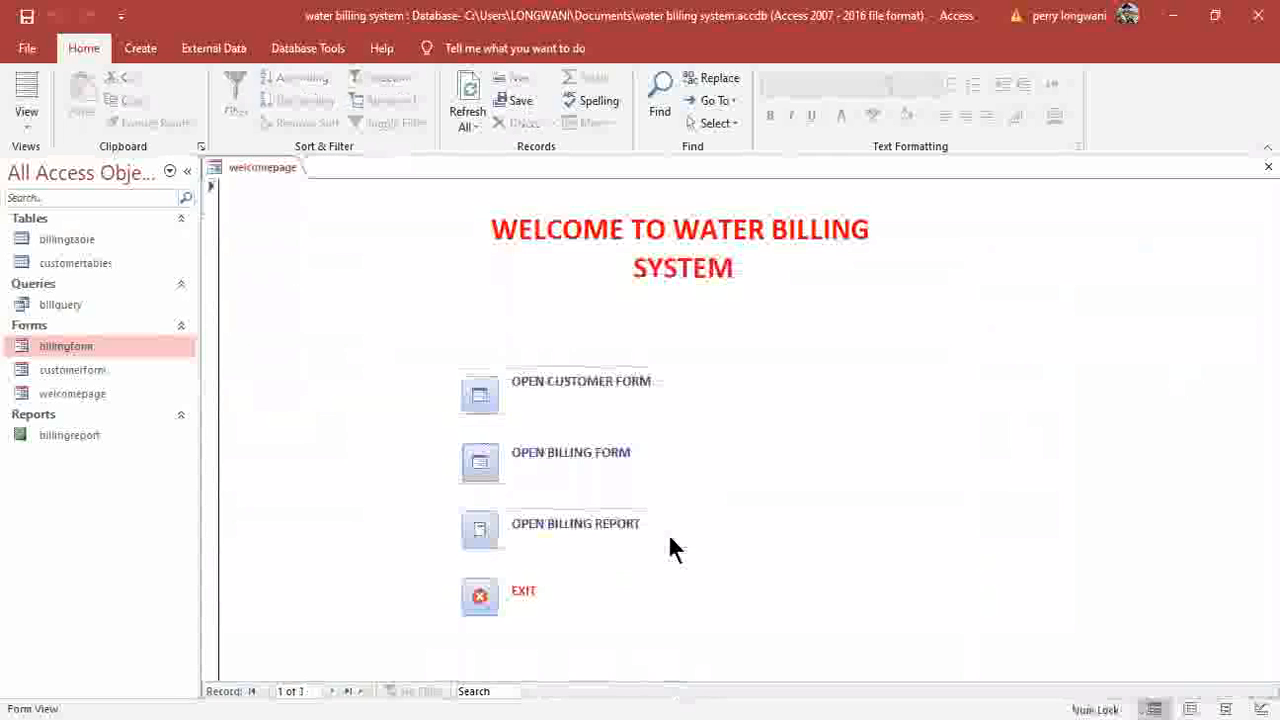
{"action": "left_click", "coordinate": [486, 532]}
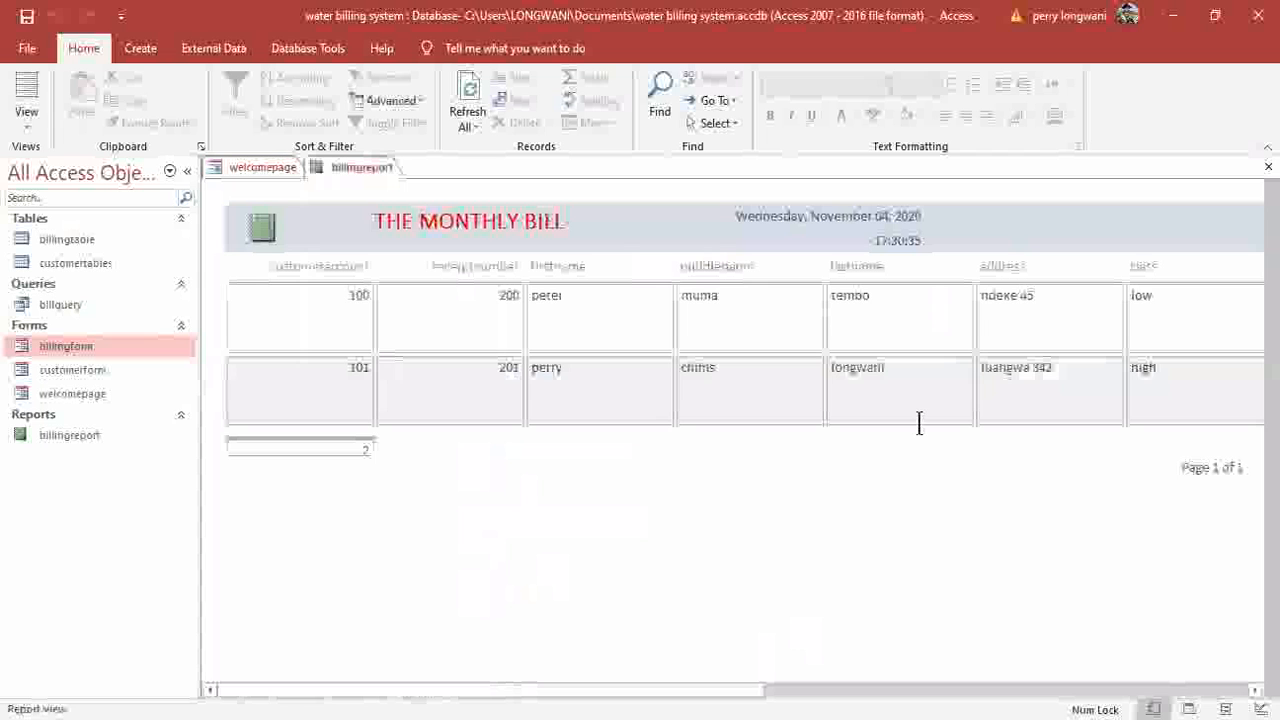
{"action": "left_click", "coordinate": [1268, 167]}
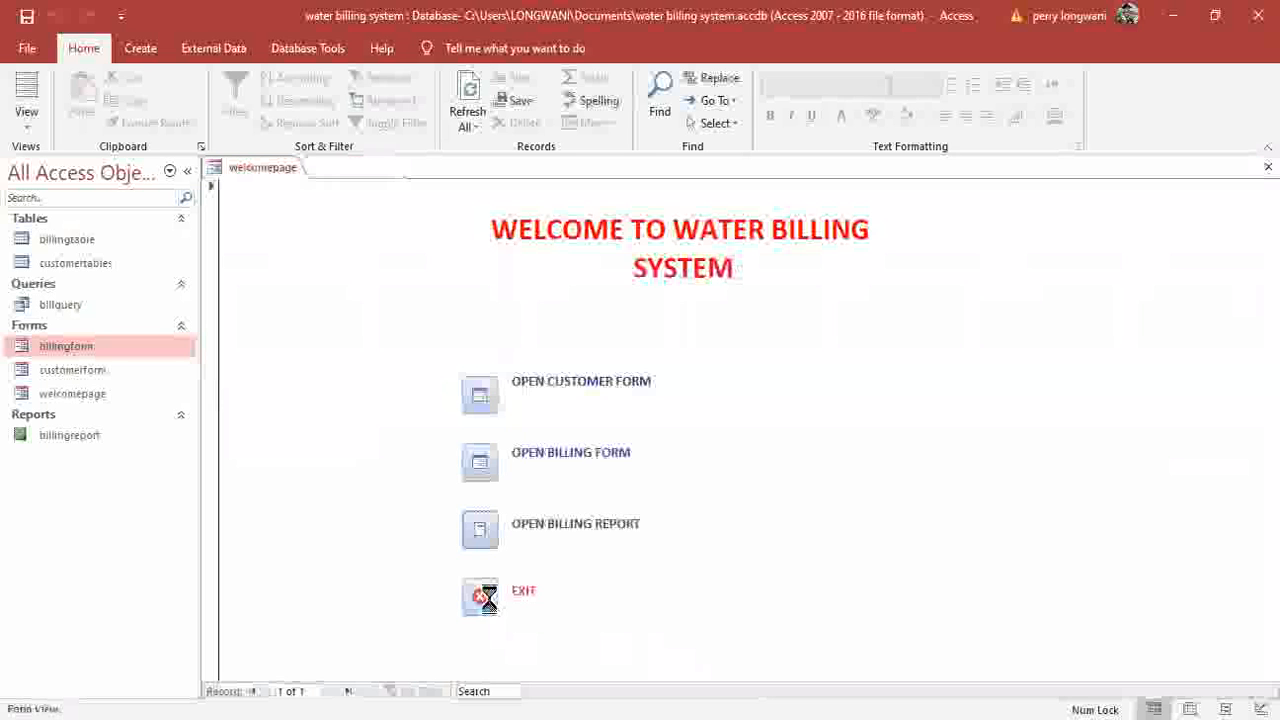
Use the EXIT button and save welcomepage's design changes as Access closes.
{"action": "left_click", "coordinate": [493, 596]}
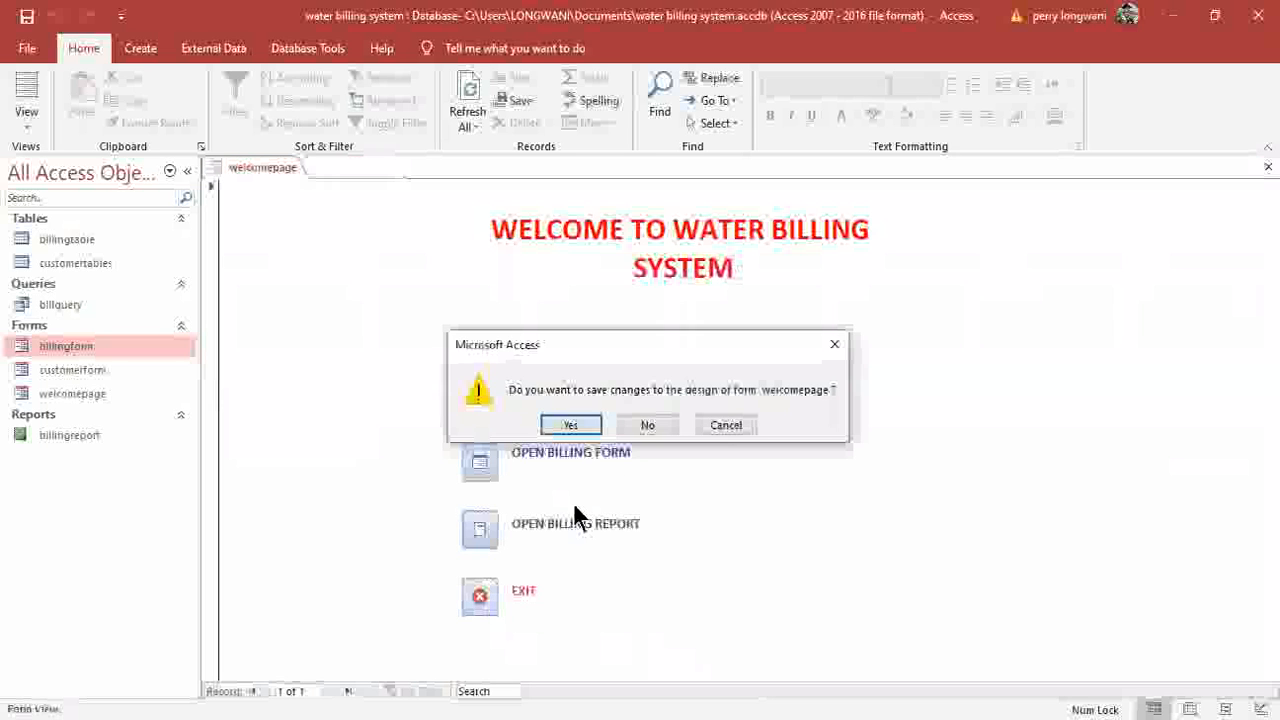
{"action": "left_click", "coordinate": [572, 424]}
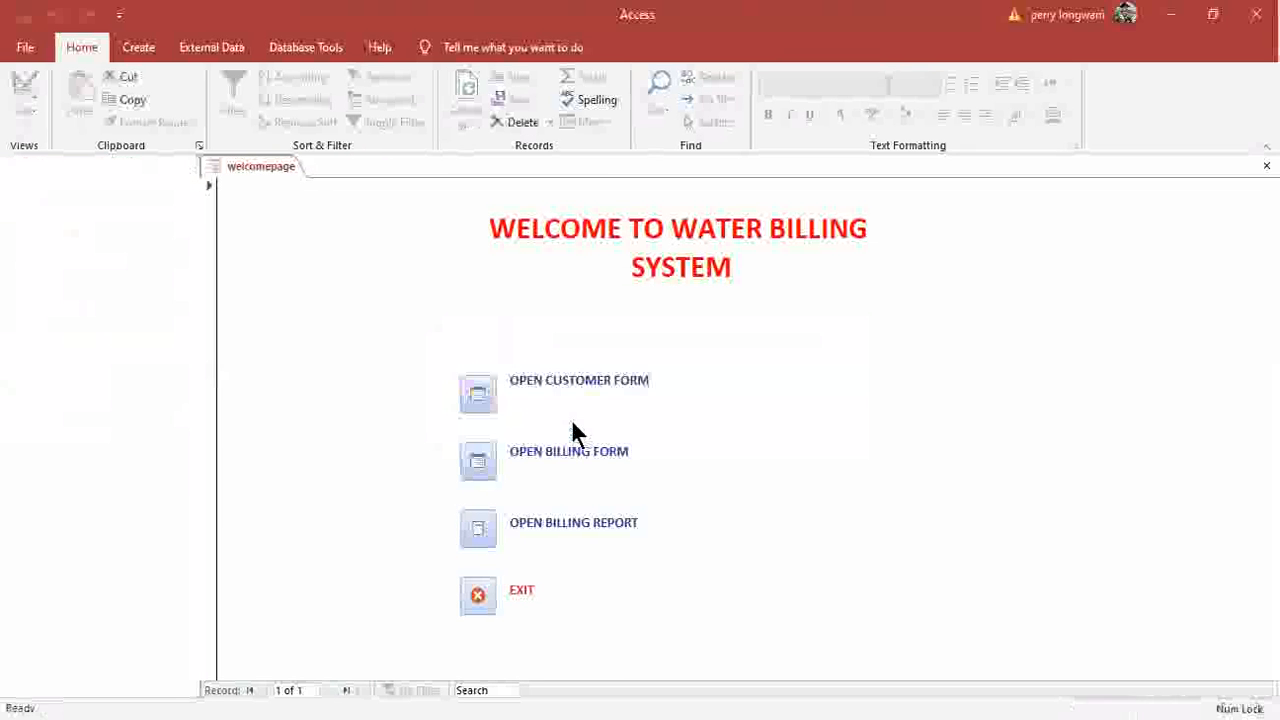